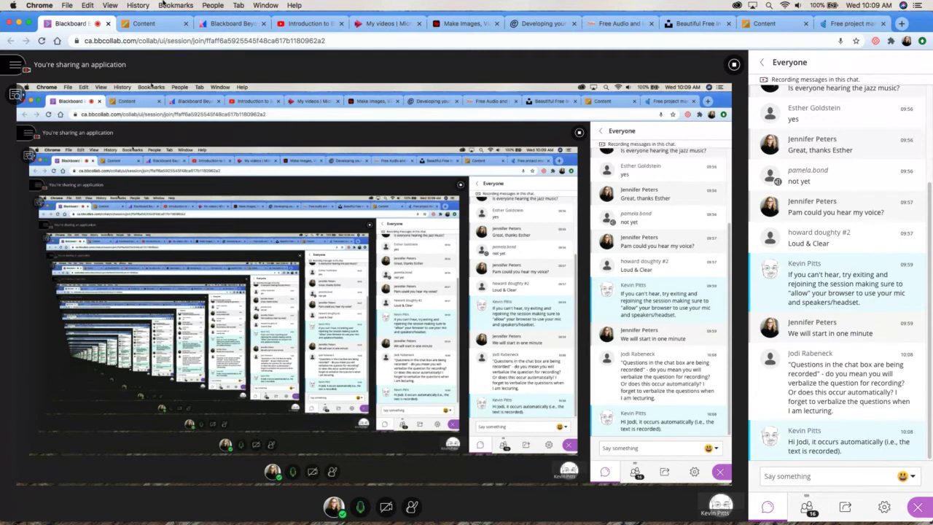
# - Switch to the course's Content tab and post an announcement with subject "Welcome!" and message "Hi everyone..."
pyautogui.click(146, 25)
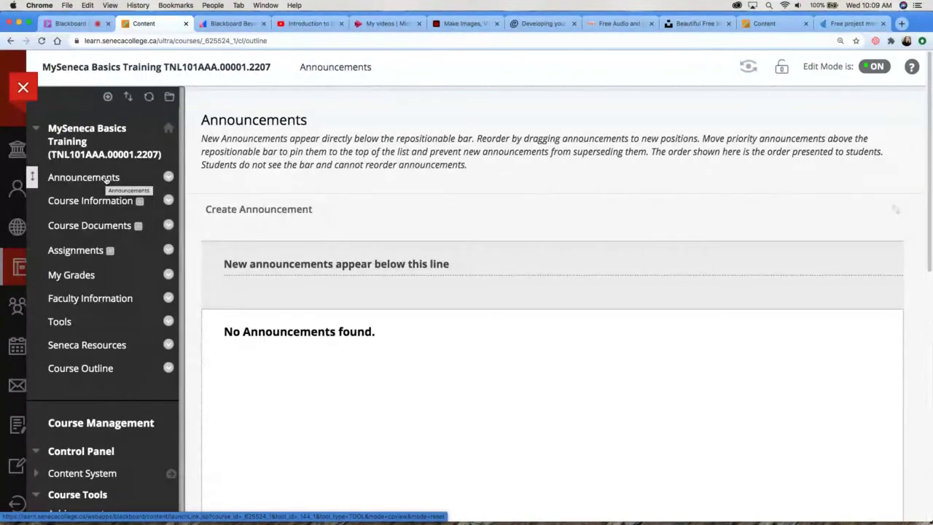
pyautogui.click(293, 219)
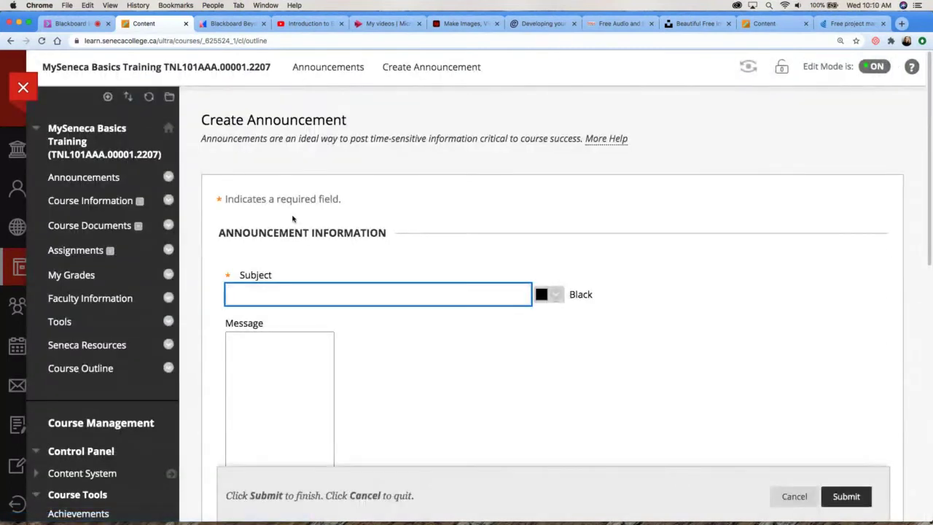
pyautogui.write('Welcome')
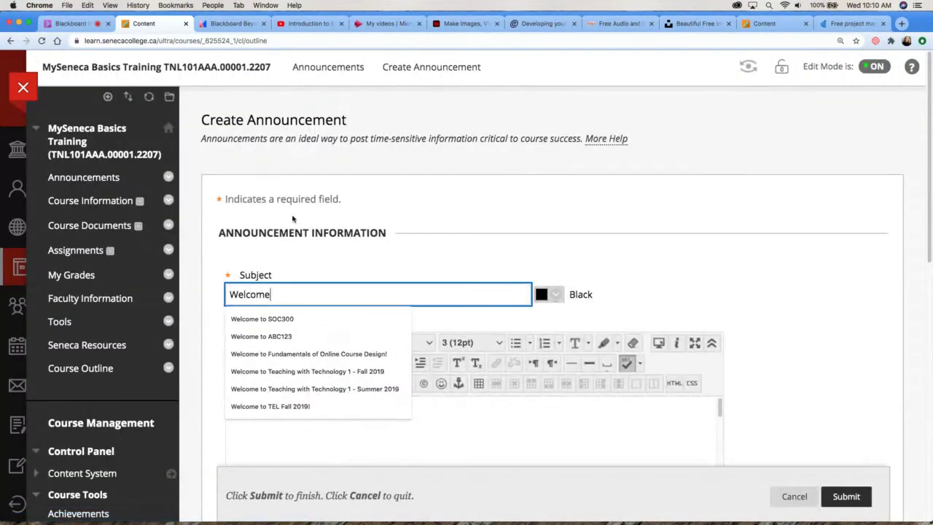
pyautogui.write('!')
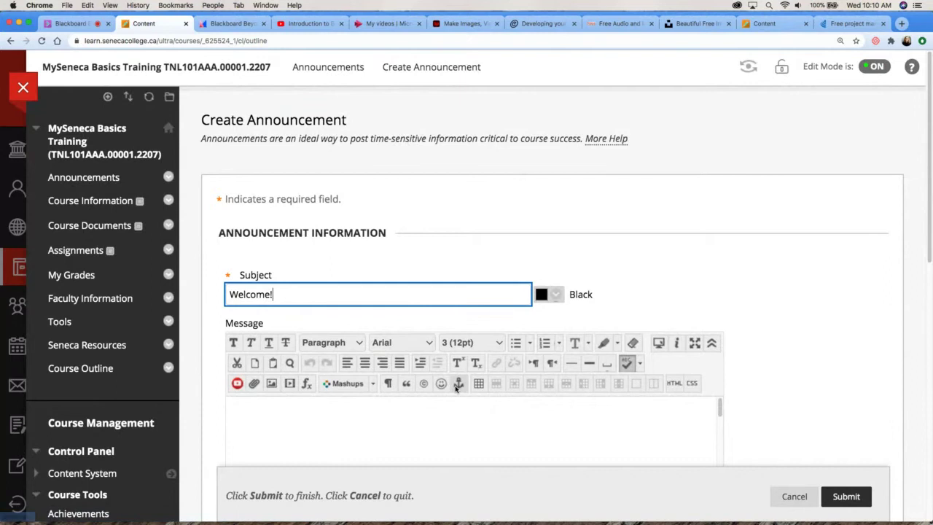
pyautogui.click(451, 416)
pyautogui.write('Hi ever')
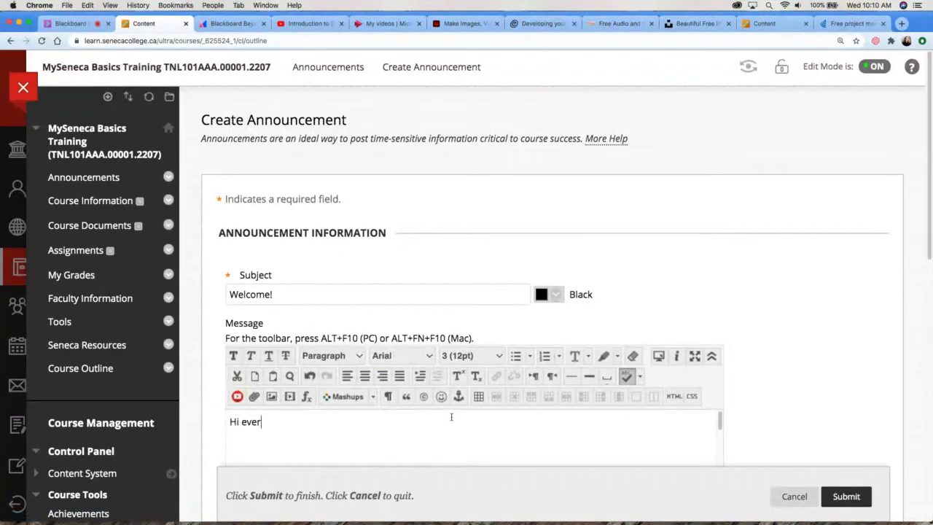
pyautogui.write('yone...')
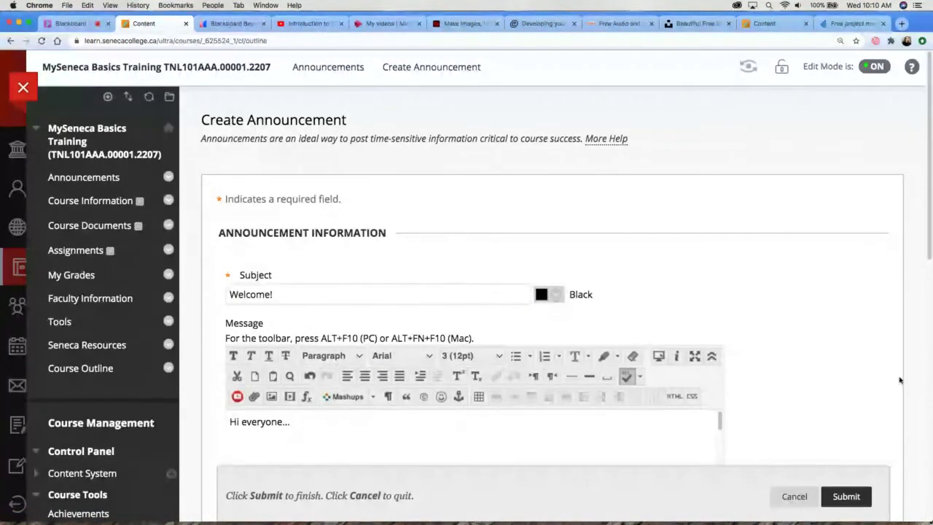
pyautogui.scroll(-6, 900, 380)
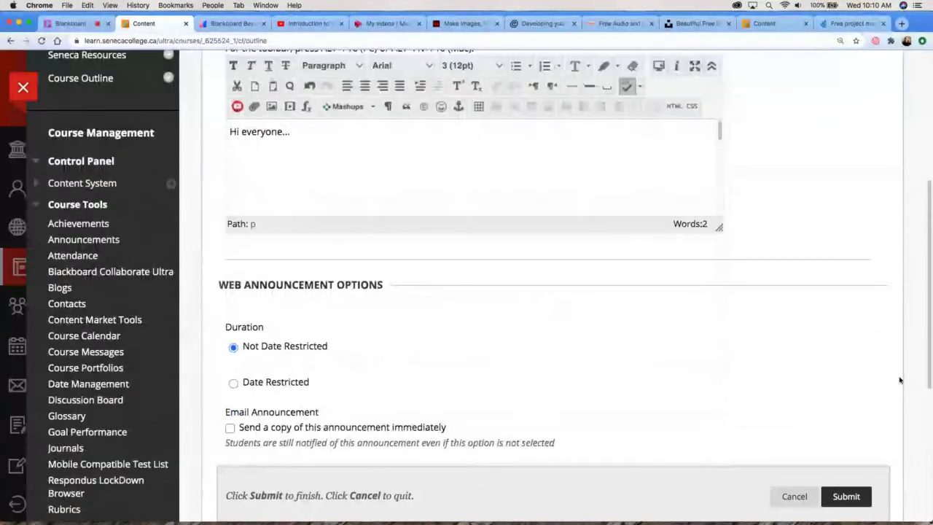
pyautogui.click(848, 497)
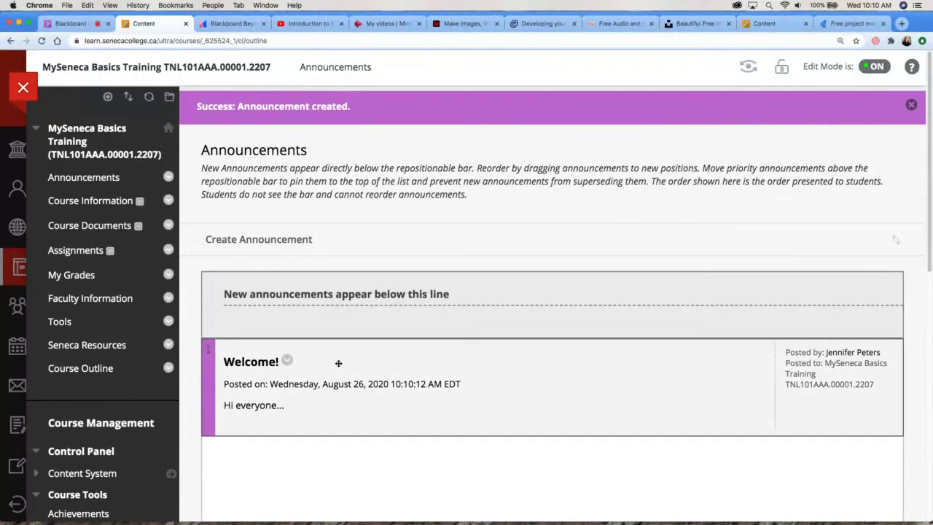
# - Pin the Welcome! announcement above the repositionable bar and return it below the bar
pyautogui.moveTo(210, 387); pyautogui.dragTo(219, 321)
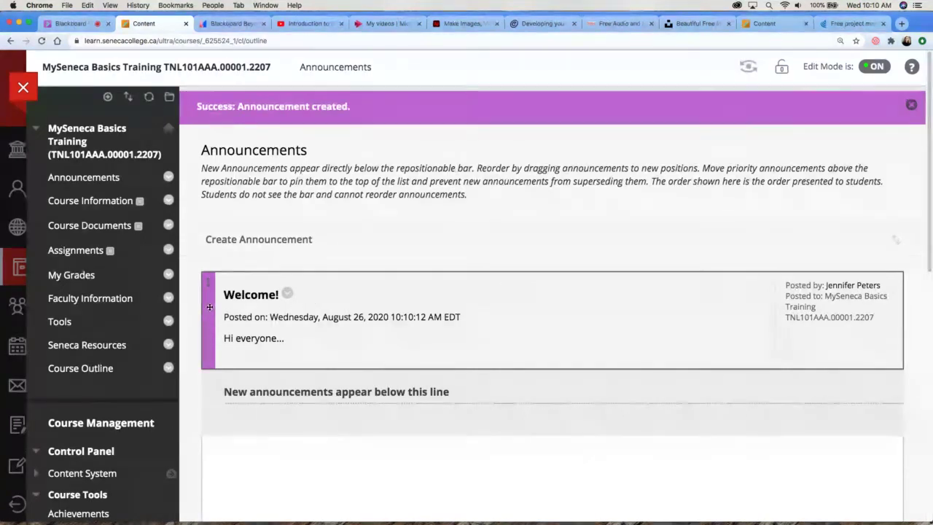
pyautogui.moveTo(209, 307); pyautogui.dragTo(219, 387)
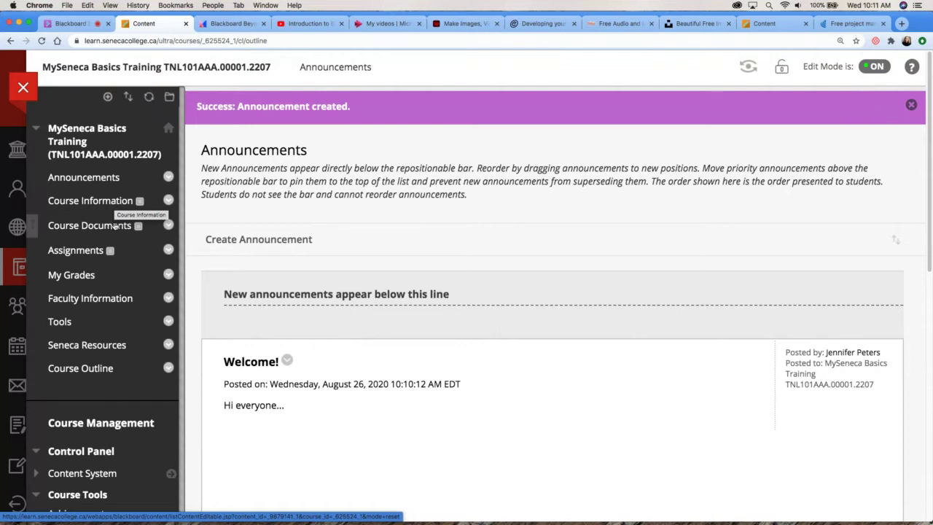
# - Rename the Course Documents link in the course menu to "Weekly Modules"
pyautogui.click(168, 226)
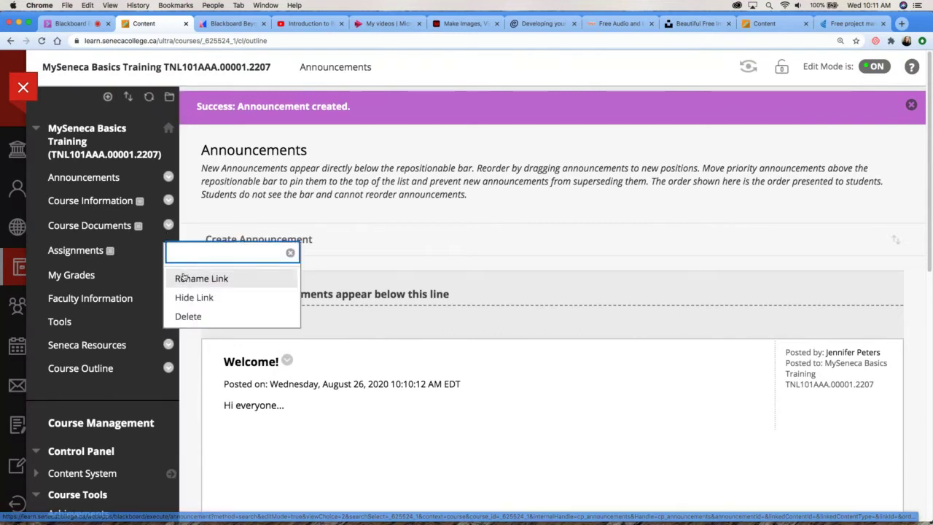
pyautogui.click(183, 278)
pyautogui.write('W')
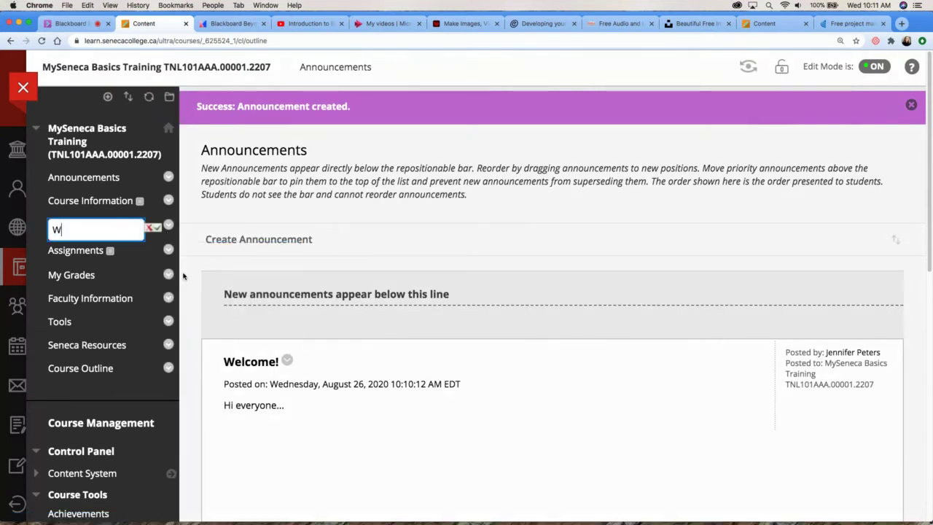
pyautogui.write('eekly Modules')
pyautogui.press('Return')
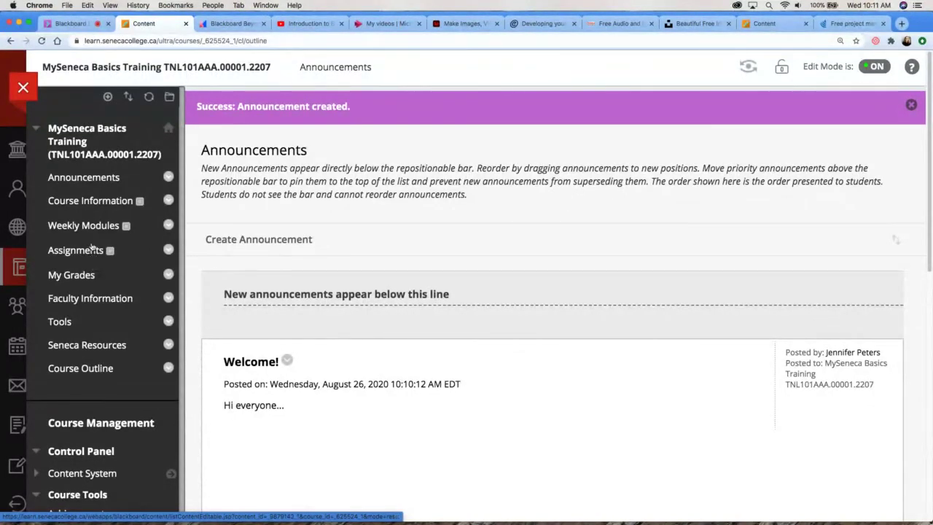
# - Add a content area named "Weekly quizzes", available to users, and place it directly below Weekly Modules in the course menu
pyautogui.click(108, 100)
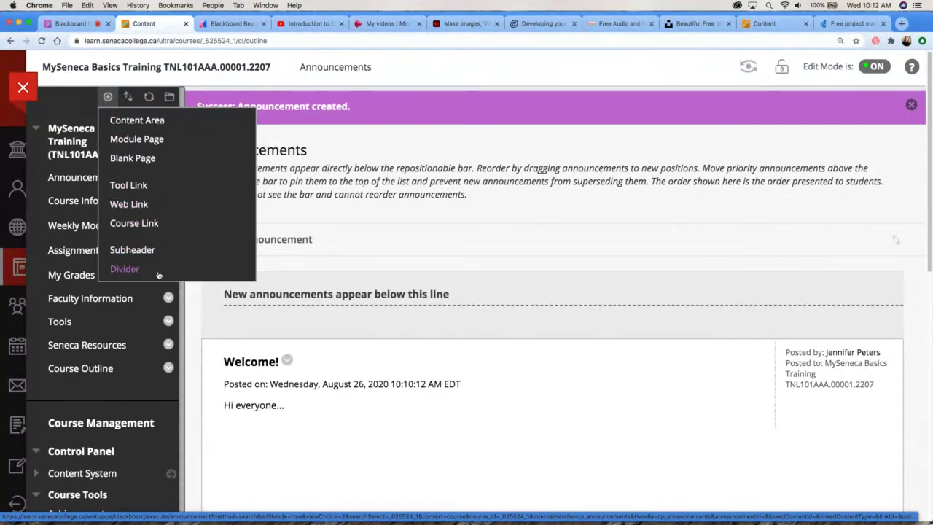
pyautogui.click(152, 122)
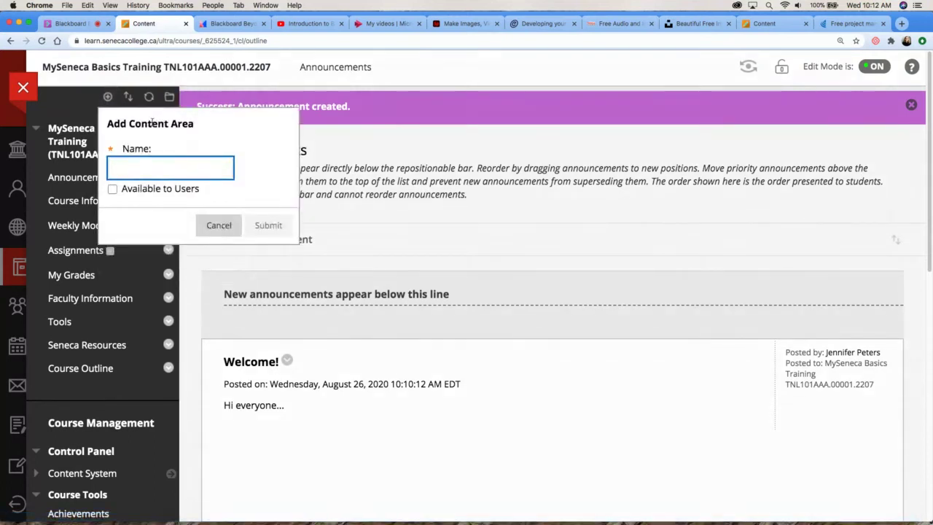
pyautogui.write('Weekly quizzes')
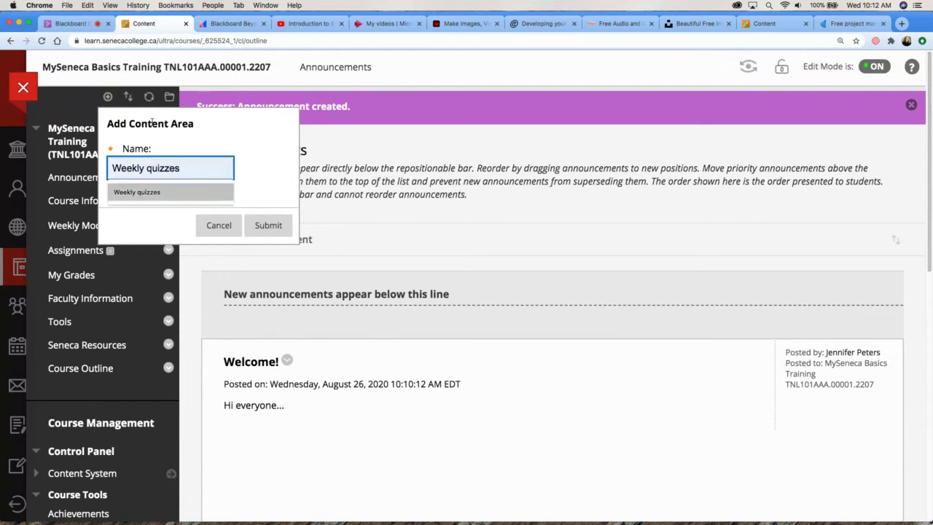
pyautogui.click(137, 191)
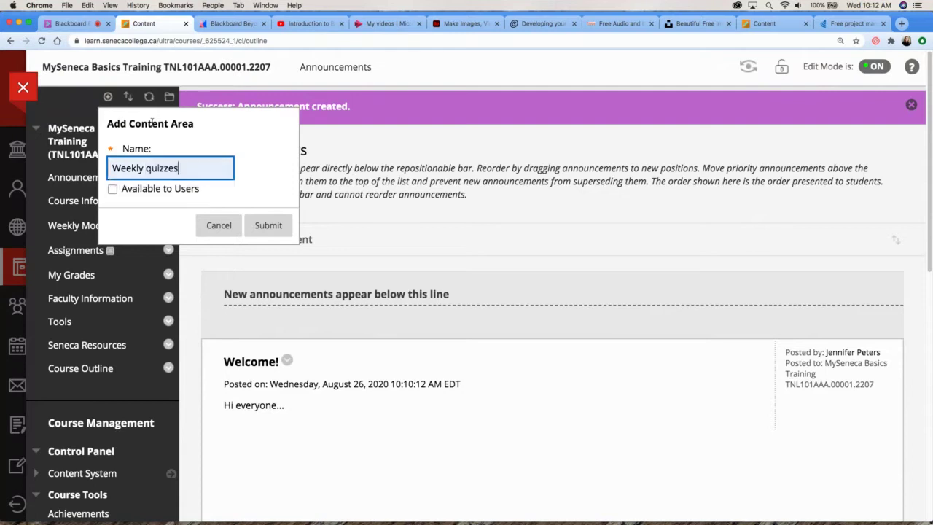
pyautogui.click(136, 190)
pyautogui.click(269, 226)
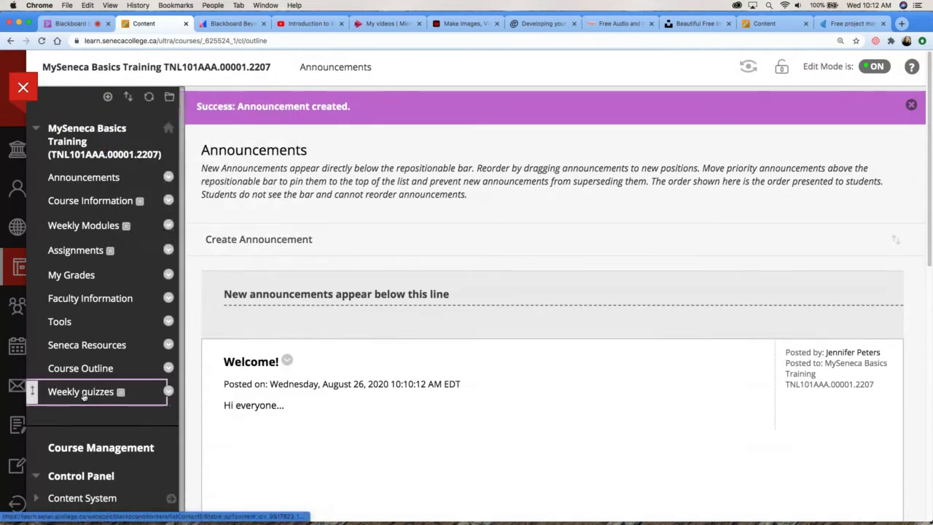
pyautogui.moveTo(33, 393); pyautogui.dragTo(37, 247)
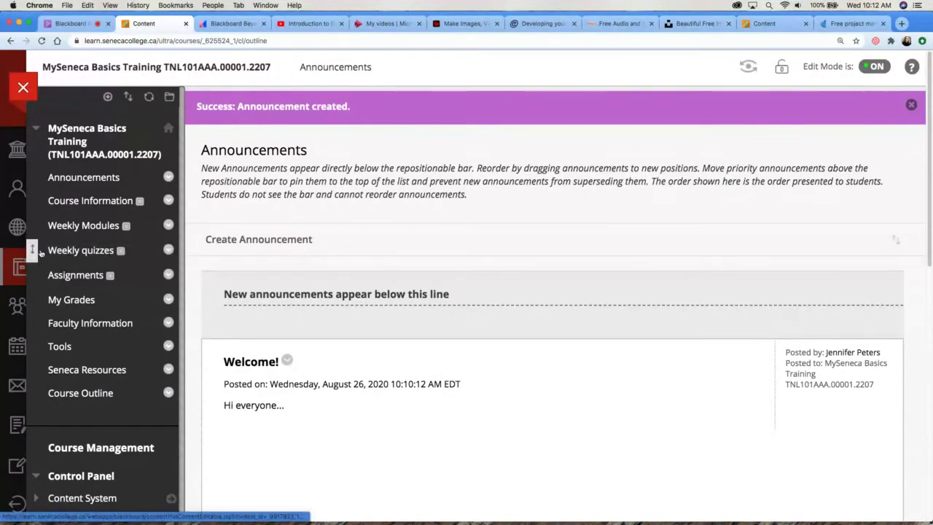
# - Start a new tool link in the course menu with Blackboard Collaborate Ultra as its type
pyautogui.click(108, 97)
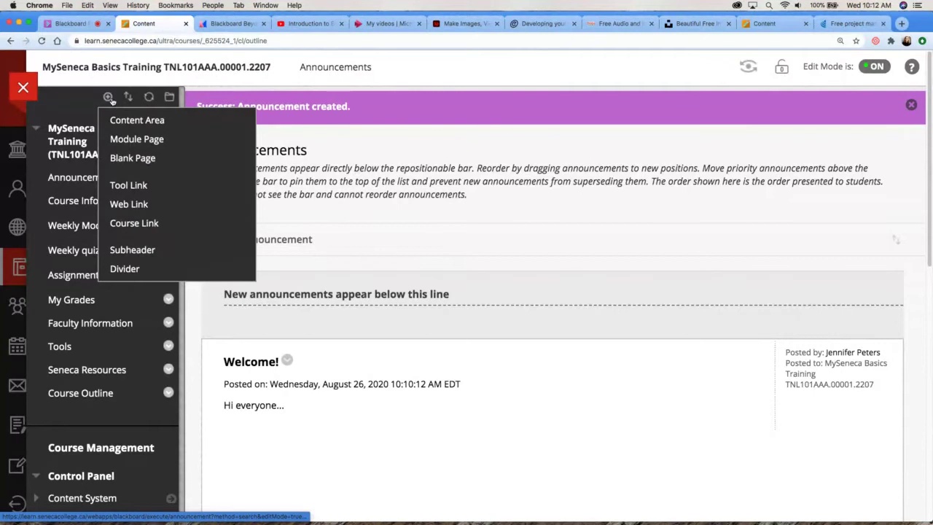
pyautogui.click(141, 187)
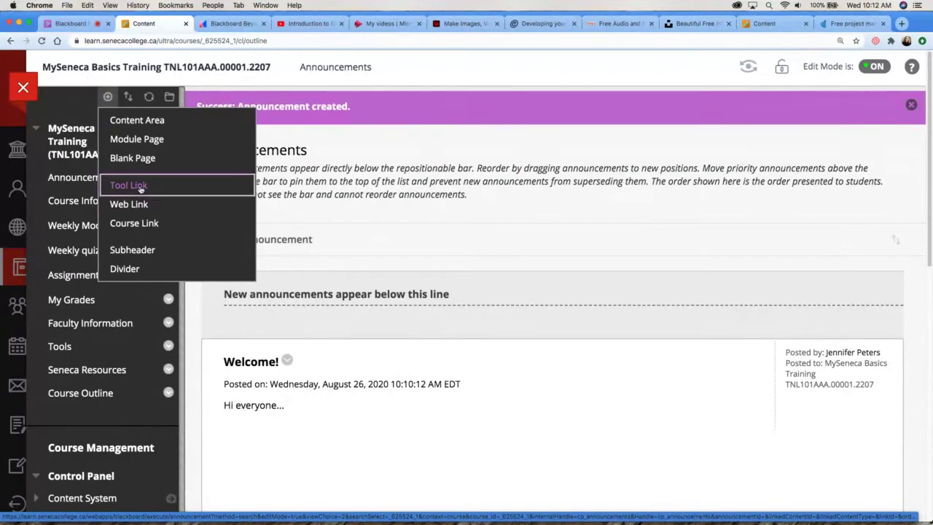
pyautogui.click(241, 210)
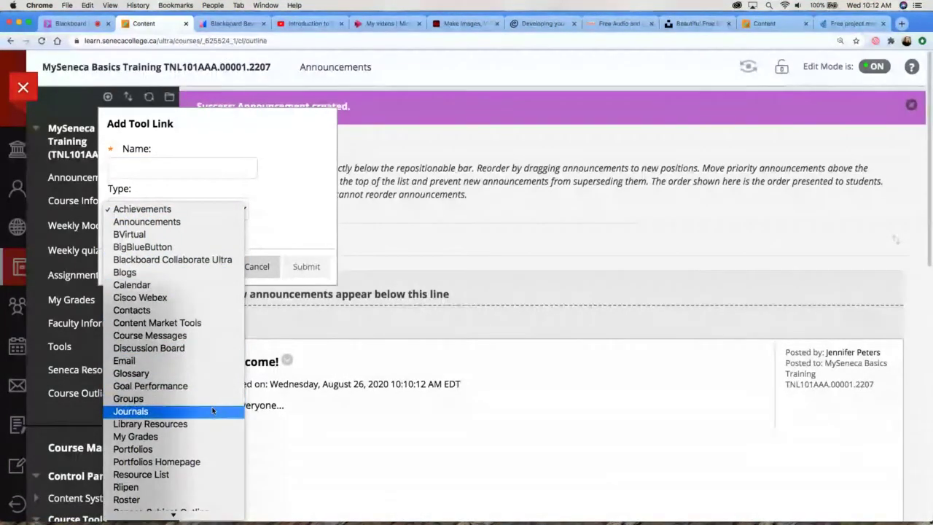
pyautogui.scroll(-3, 207, 457)
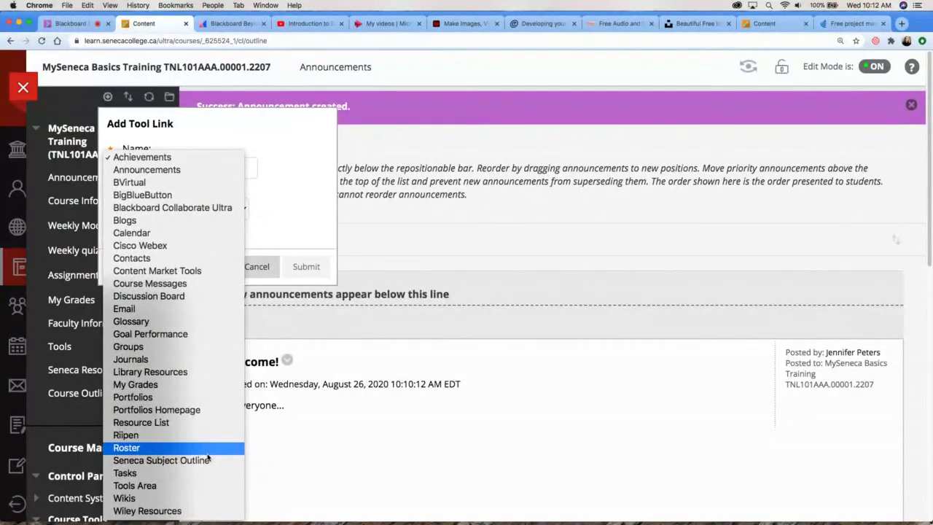
pyautogui.click(208, 209)
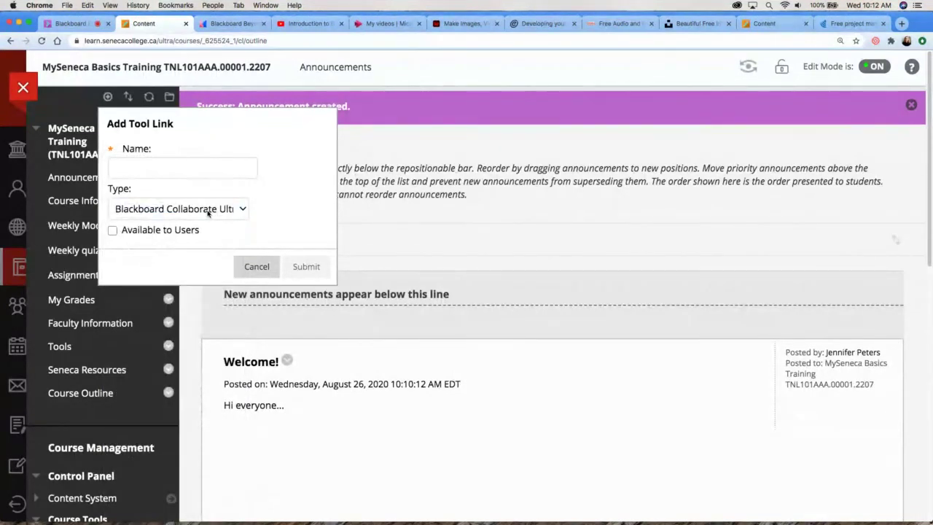
# - Name the new tool link "Monthly Meetings"
pyautogui.click(166, 172)
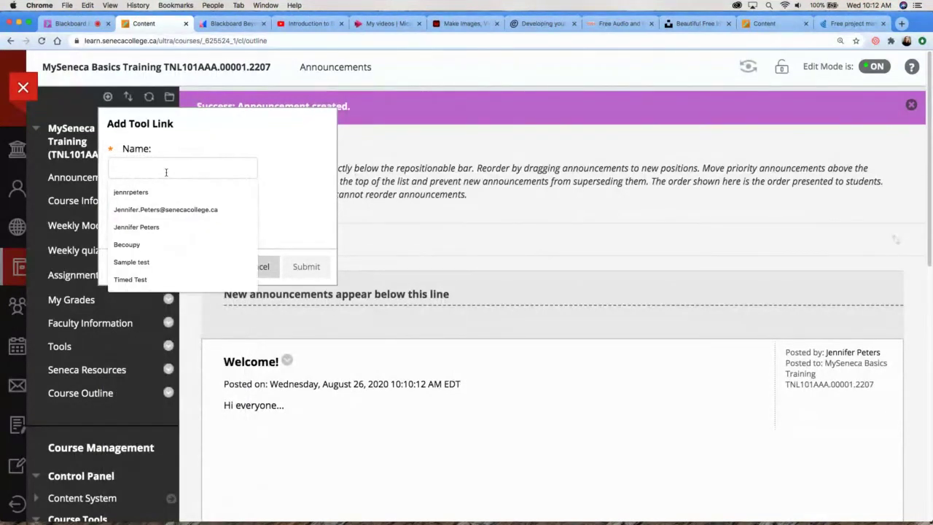
pyautogui.write('Monthly')
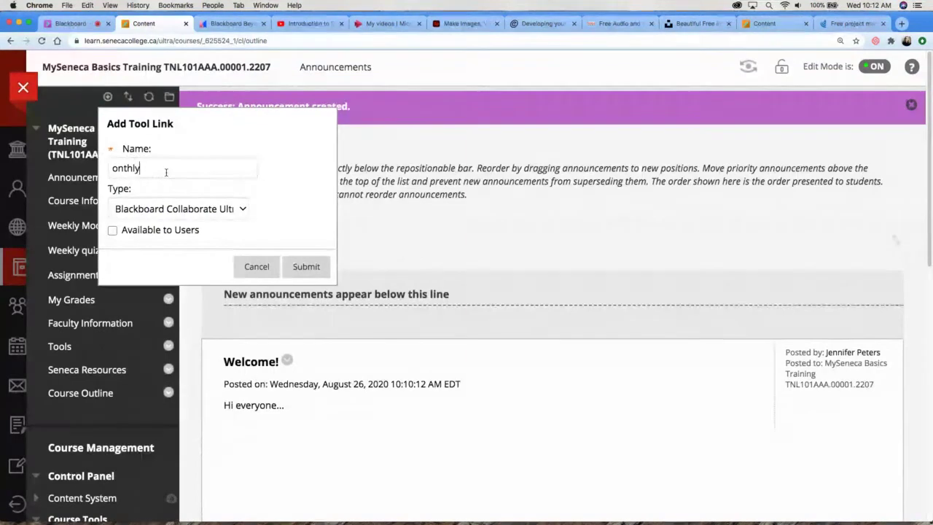
pyautogui.press('Left')
pyautogui.press('Left')
pyautogui.press('Left')
pyautogui.press('Left')
pyautogui.press('Left')
pyautogui.press('Left')
pyautogui.write('M')
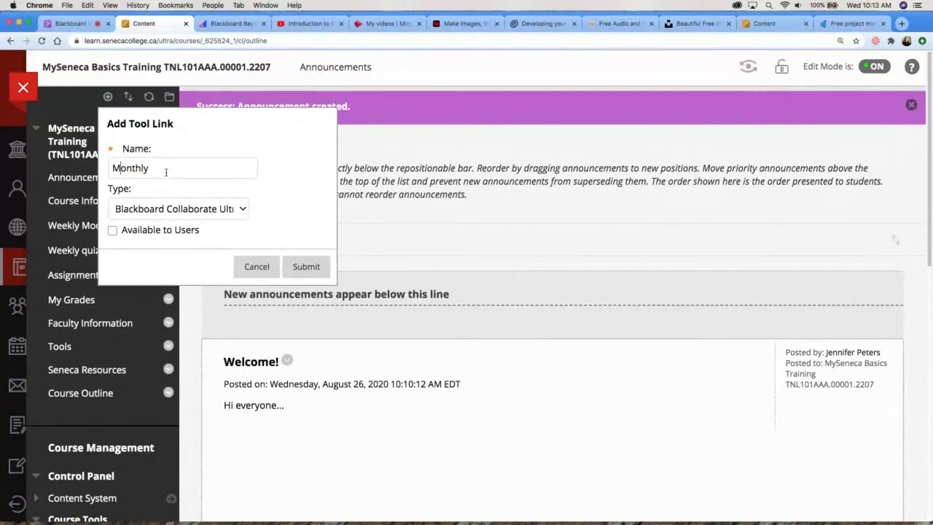
pyautogui.press('Right')
pyautogui.press('Right')
pyautogui.press('Right')
pyautogui.press('Right')
pyautogui.press('Right')
pyautogui.press('Right')
pyautogui.write('Meetings')
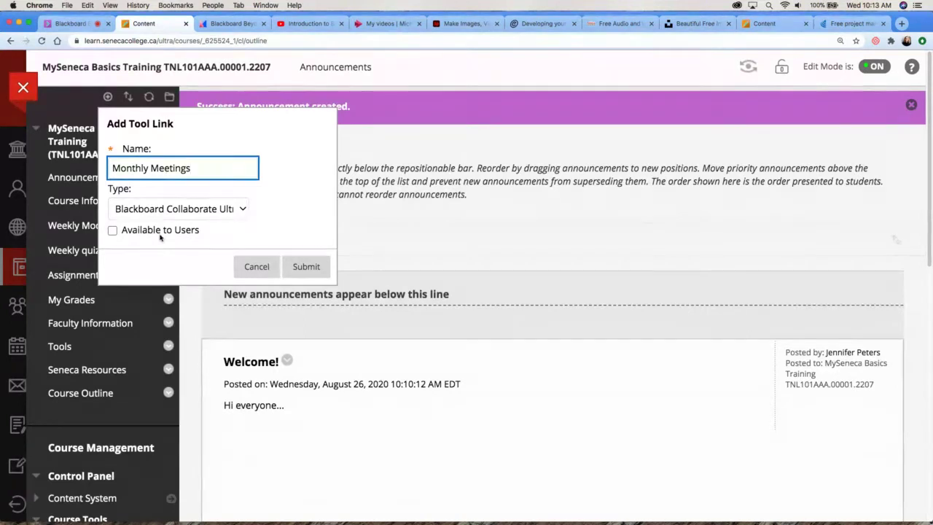
# - Make the Monthly Meetings link available to users, submit it, and place it directly below Weekly quizzes
pyautogui.click(113, 230)
pyautogui.click(305, 267)
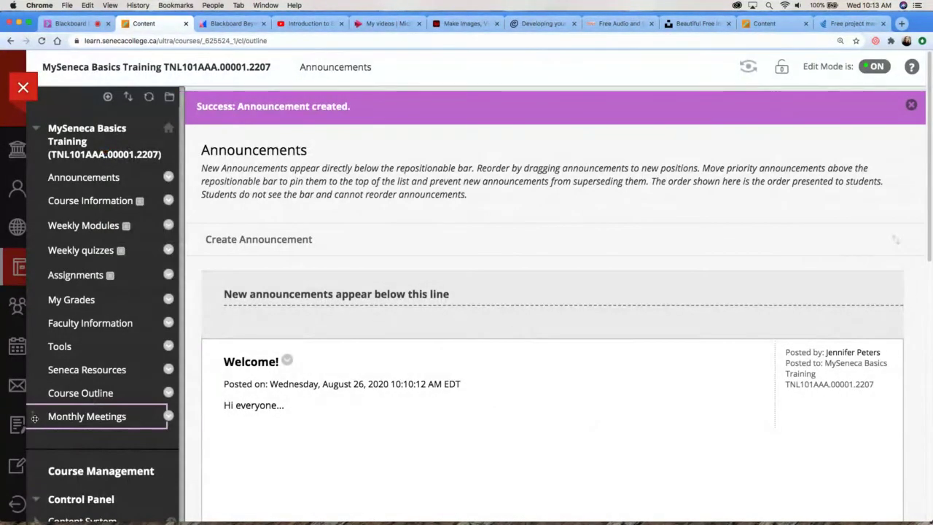
pyautogui.moveTo(35, 418); pyautogui.dragTo(52, 271)
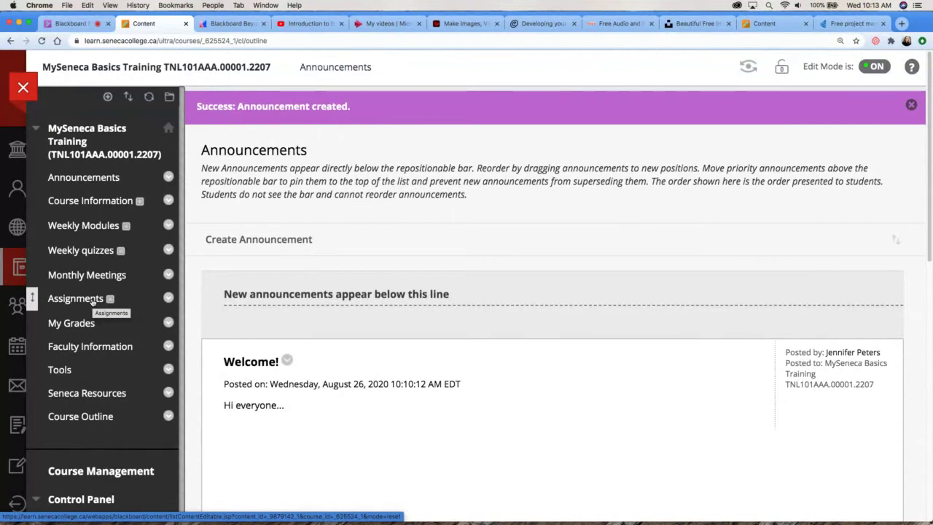
# - Start a new course link in the course menu and choose the Course Q&A forum under Discussion Board as its location
pyautogui.click(107, 97)
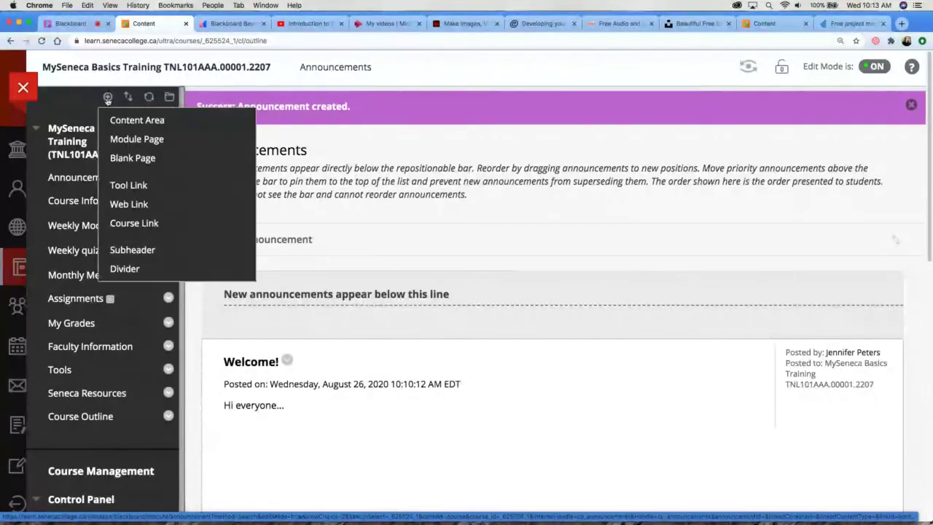
pyautogui.click(145, 229)
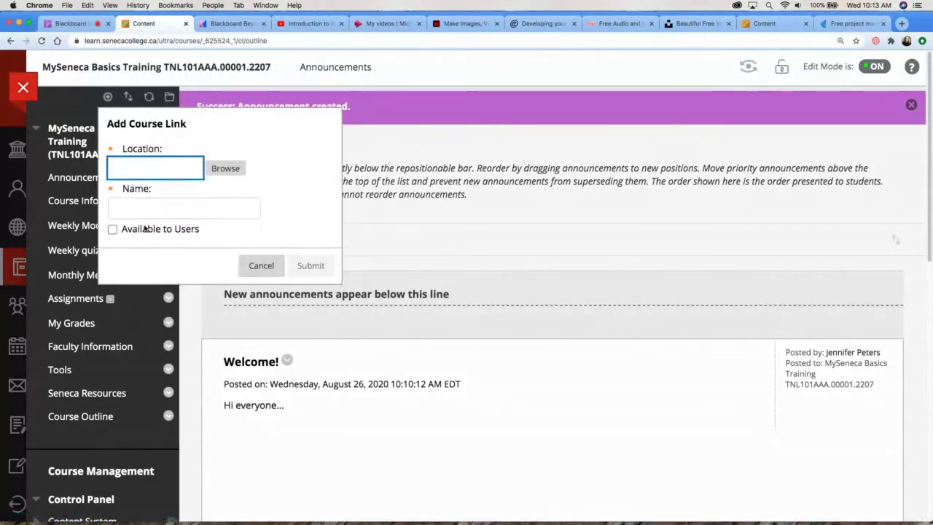
pyautogui.click(226, 168)
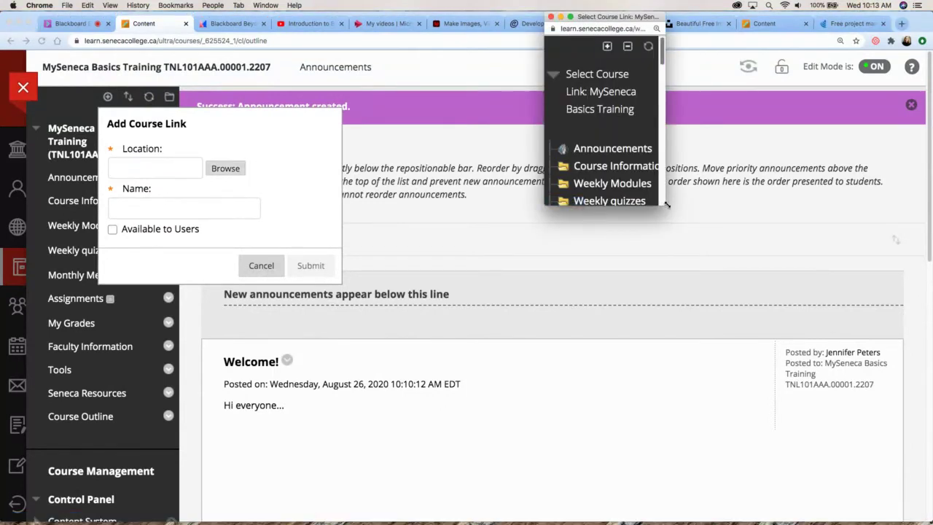
pyautogui.moveTo(663, 204); pyautogui.dragTo(759, 261)
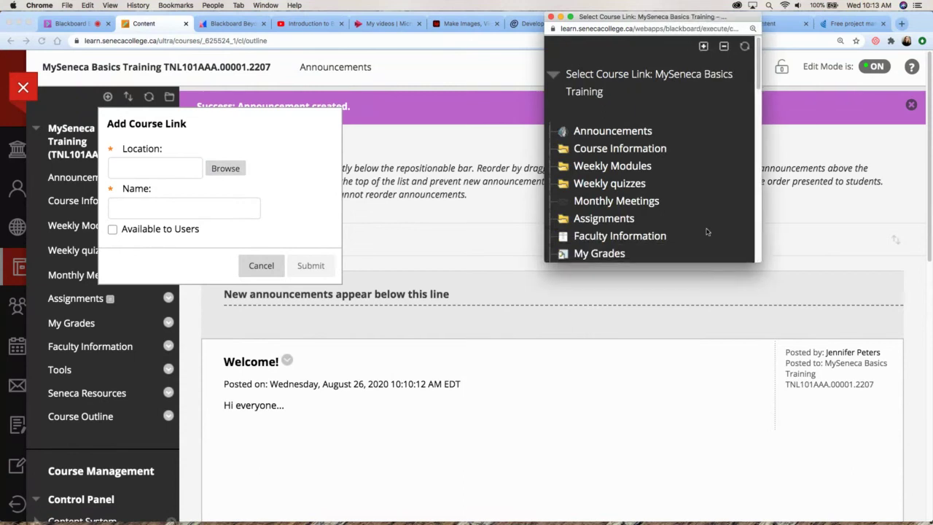
pyautogui.scroll(-3, 707, 232)
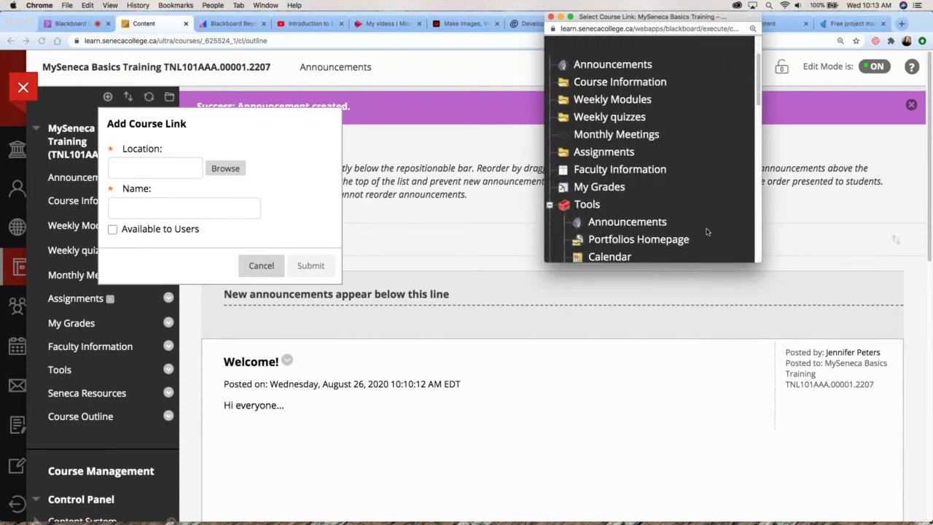
pyautogui.scroll(-1, 706, 232)
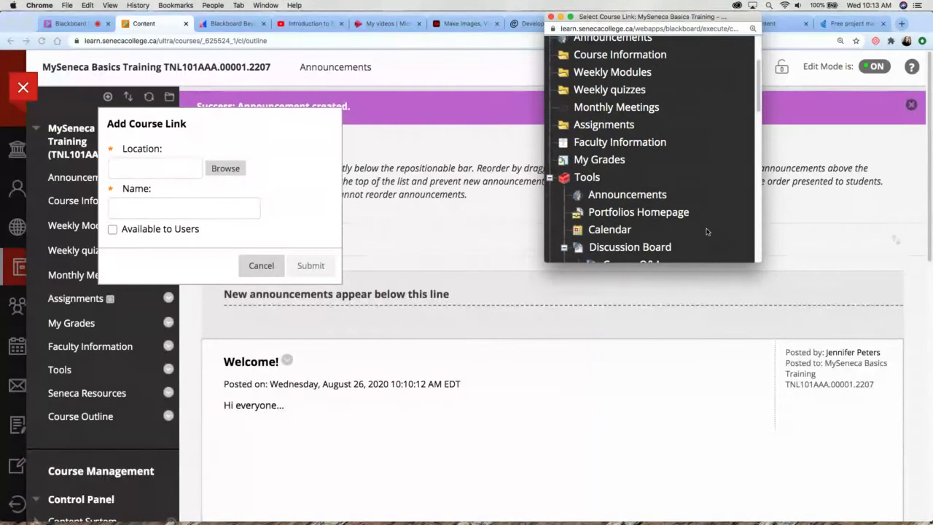
pyautogui.scroll(-4, 707, 232)
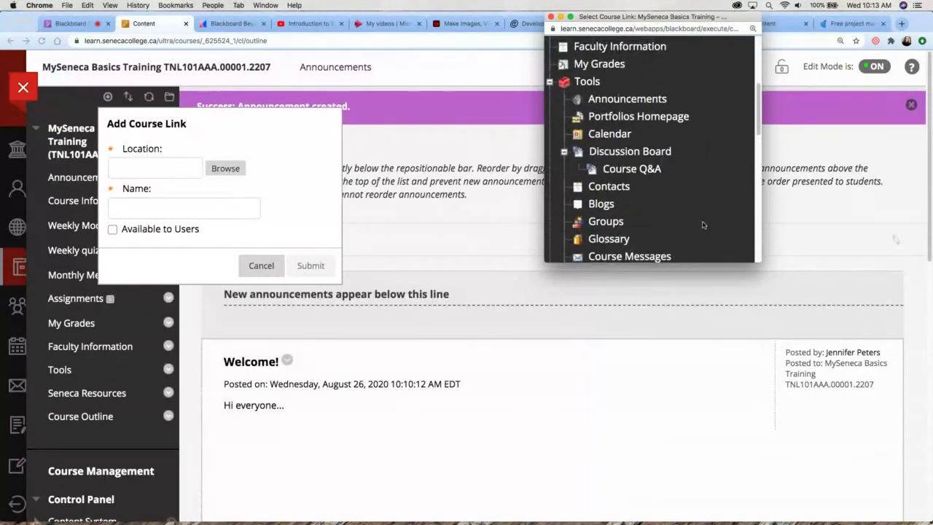
pyautogui.click(631, 170)
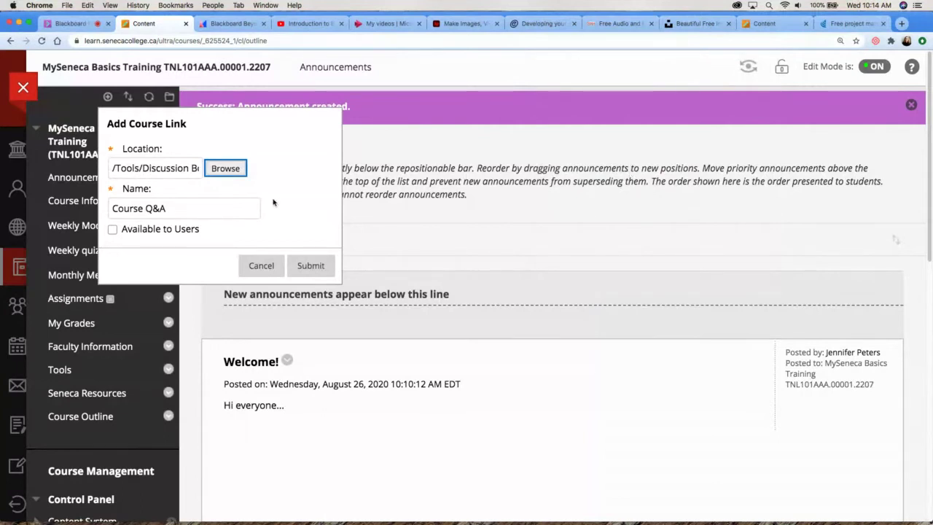
# - Make the Course Q&A link available to users, submit it, and place it directly below Assignments in the course menu
pyautogui.click(199, 233)
pyautogui.click(309, 267)
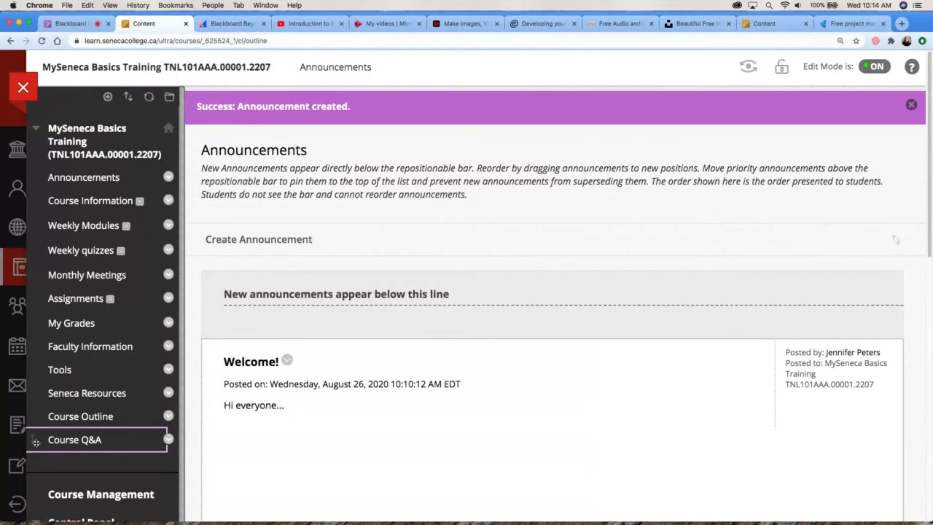
pyautogui.moveTo(36, 443); pyautogui.dragTo(32, 321)
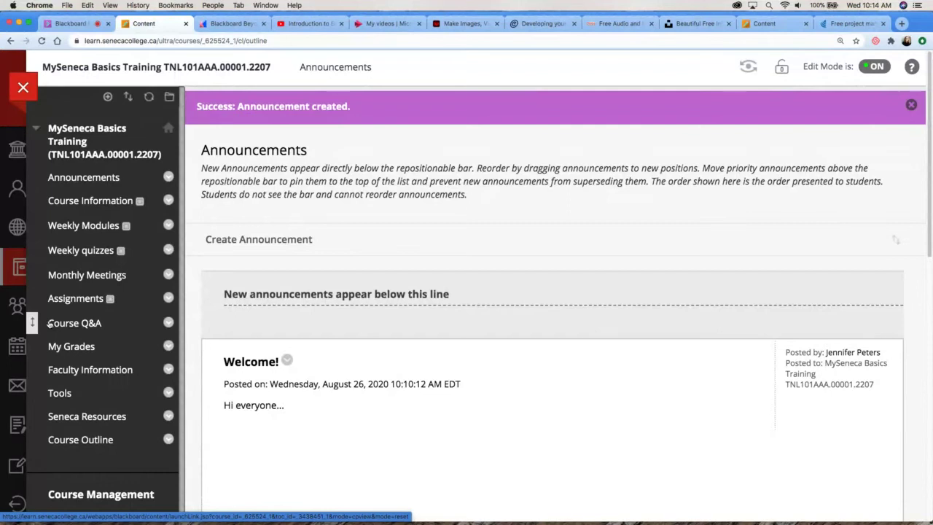
# - Add a subheader named "Course Materials" and place it directly below Announcements in the course menu
pyautogui.click(108, 97)
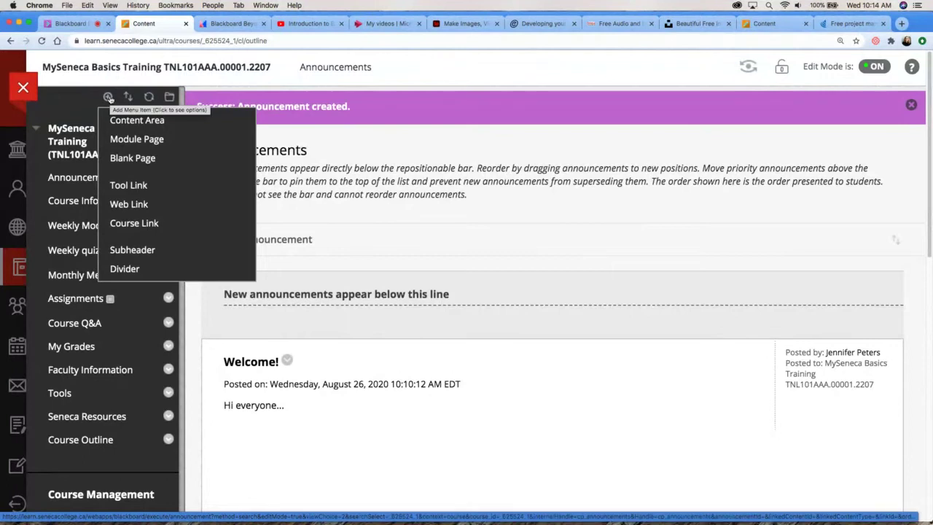
pyautogui.click(146, 254)
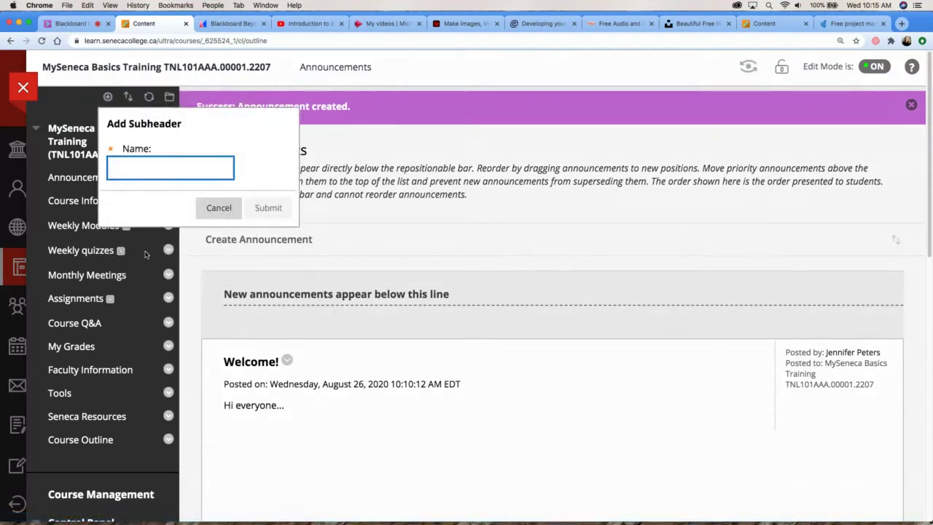
pyautogui.write('Course')
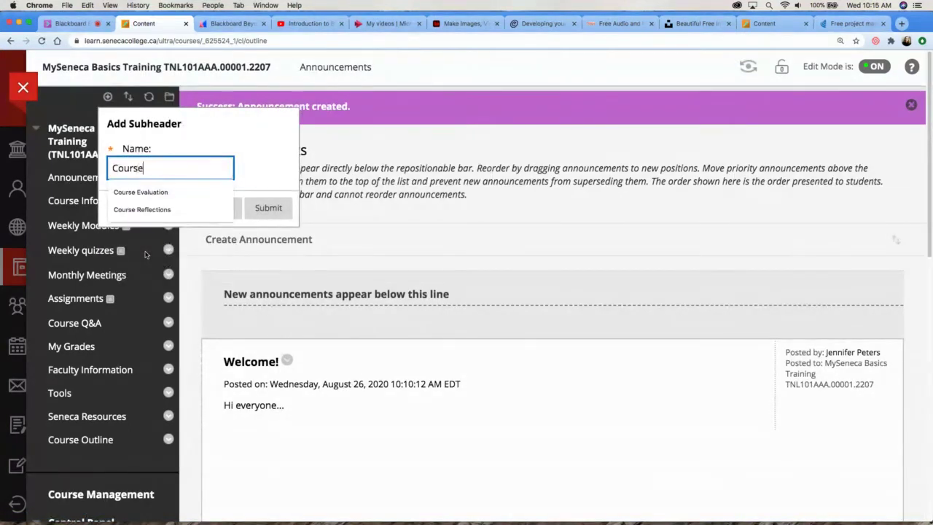
pyautogui.write(' Materials')
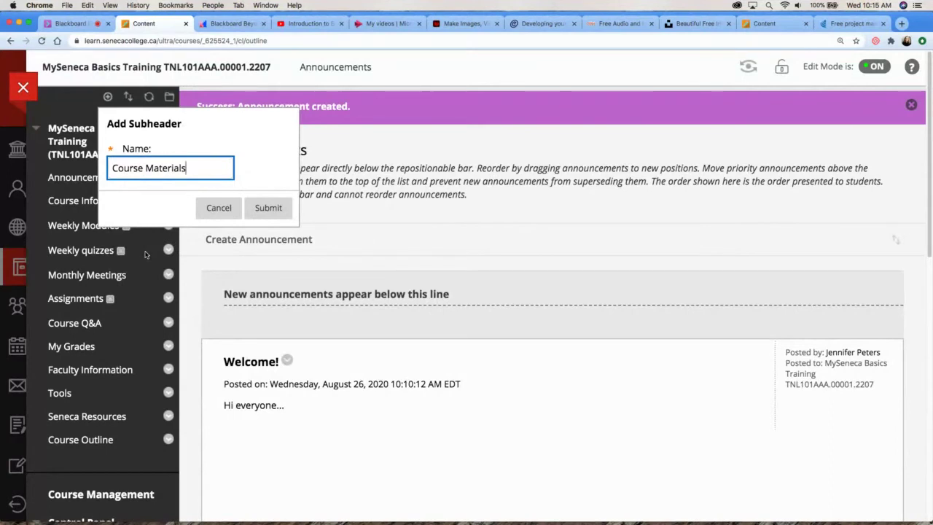
pyautogui.click(270, 208)
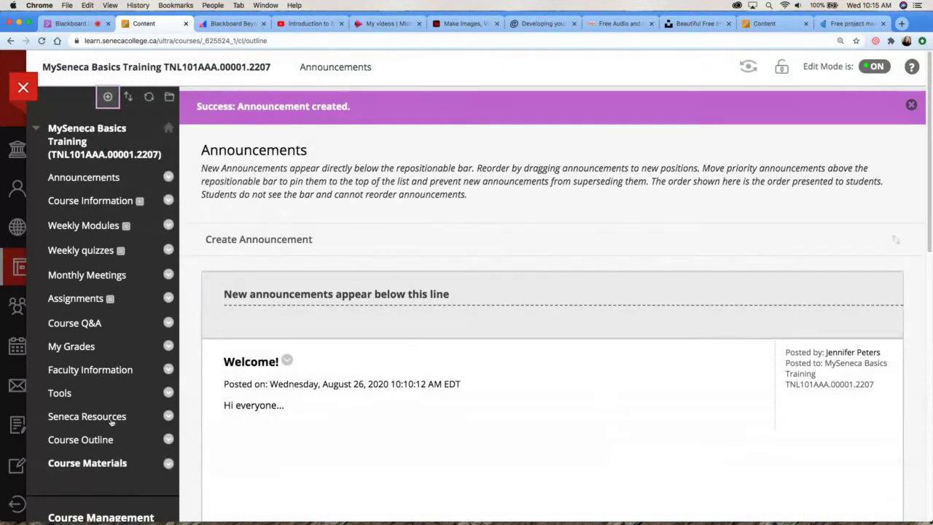
pyautogui.moveTo(35, 465); pyautogui.dragTo(33, 199)
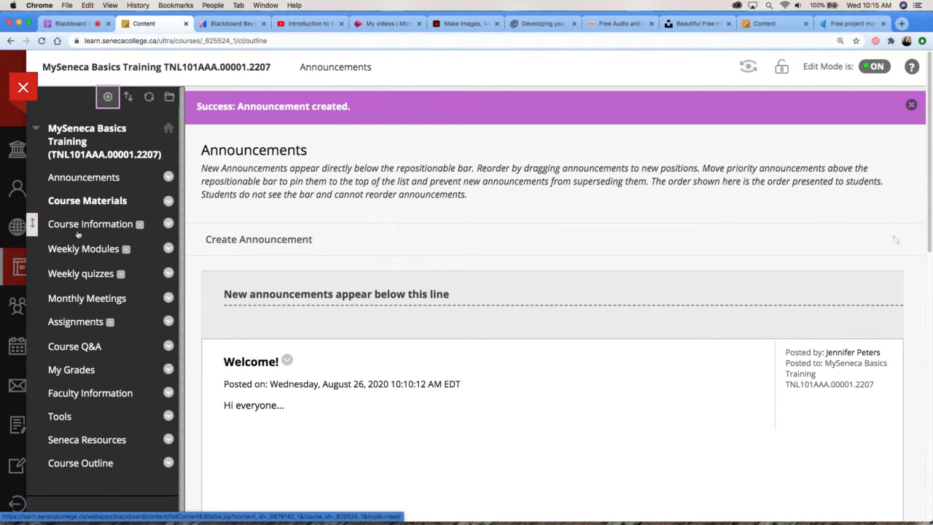
# - Add a divider to the course menu and place it between Announcements and the Course Materials subheader
pyautogui.click(108, 96)
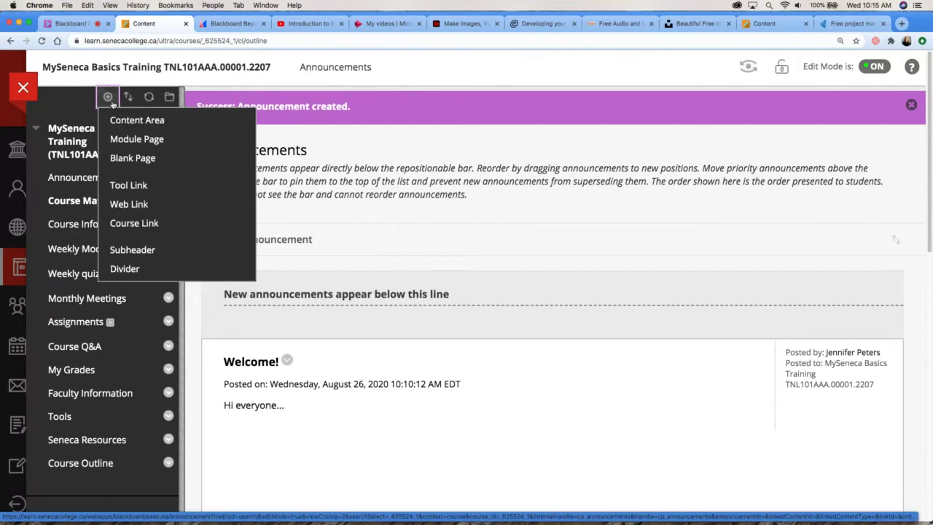
pyautogui.click(134, 268)
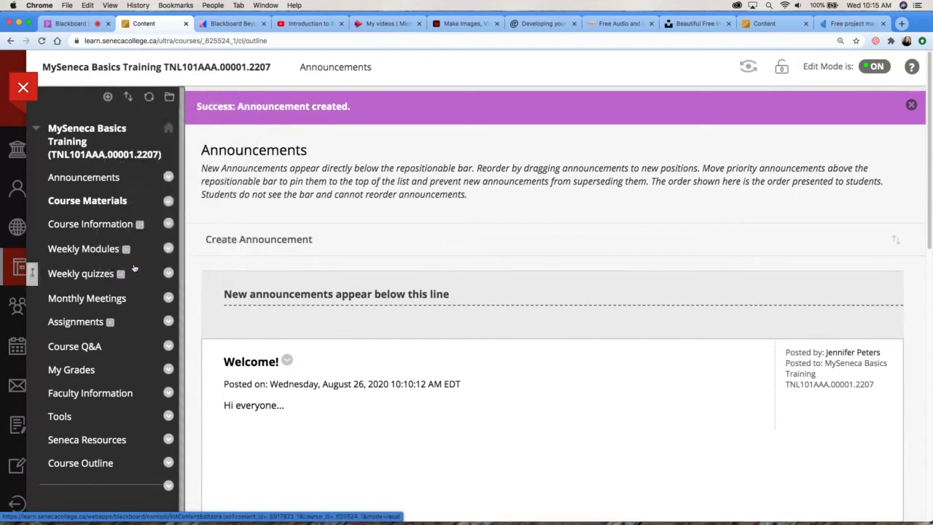
pyautogui.moveTo(41, 434); pyautogui.dragTo(72, 199)
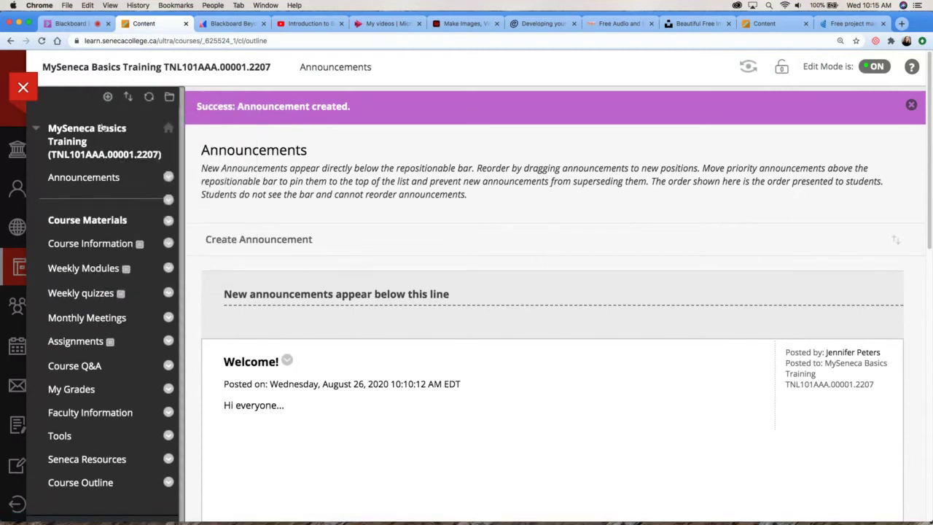
# - Add another divider to the course menu and place it between Assignments and Course Q&A
pyautogui.click(107, 97)
pyautogui.click(124, 269)
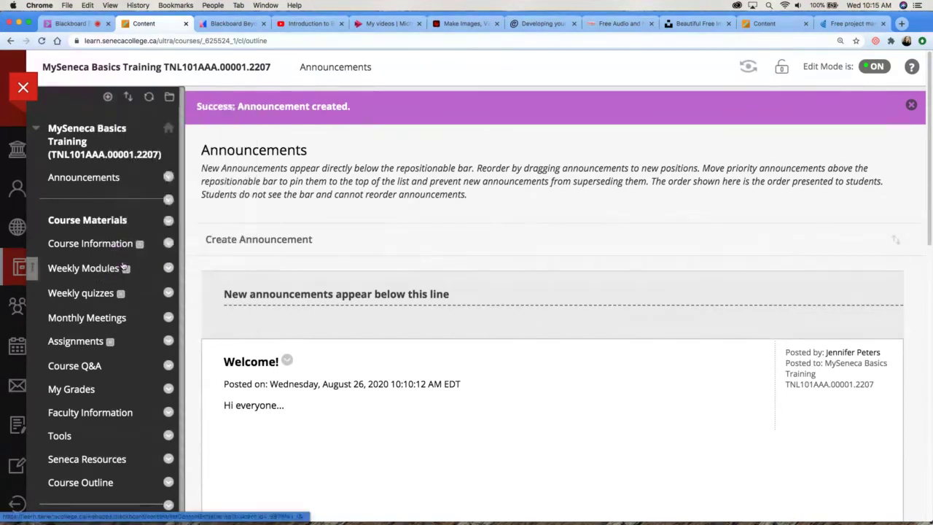
pyautogui.moveTo(33, 503); pyautogui.dragTo(33, 364)
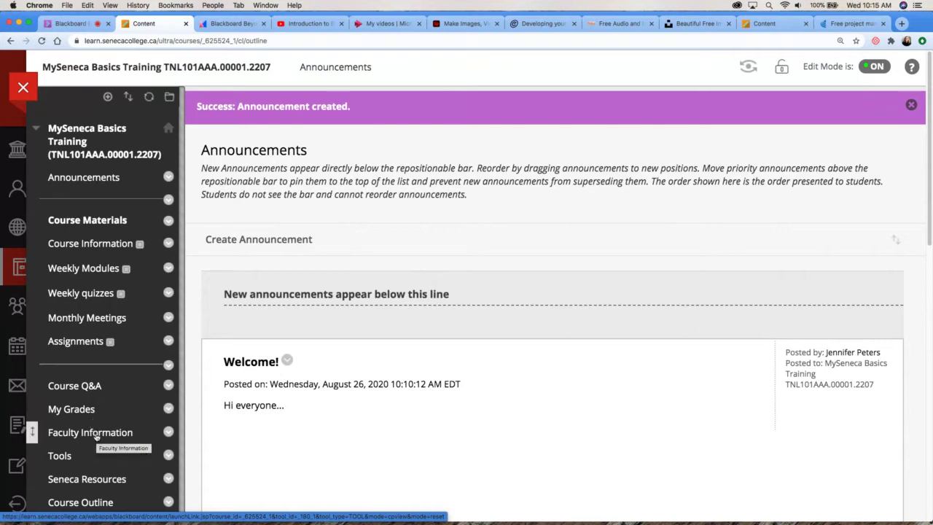
# - Open the course's Tools page and hide the Achievements link from students
pyautogui.click(59, 456)
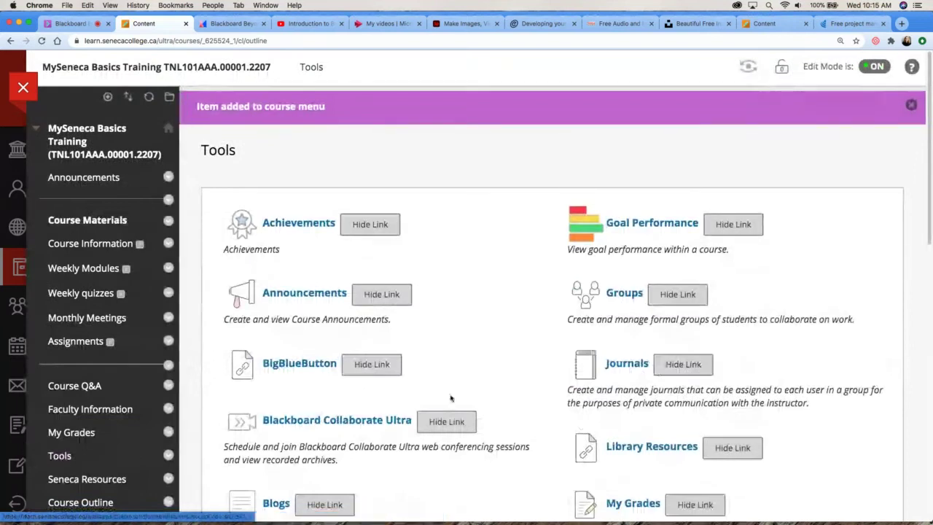
pyautogui.scroll(-3, 492, 362)
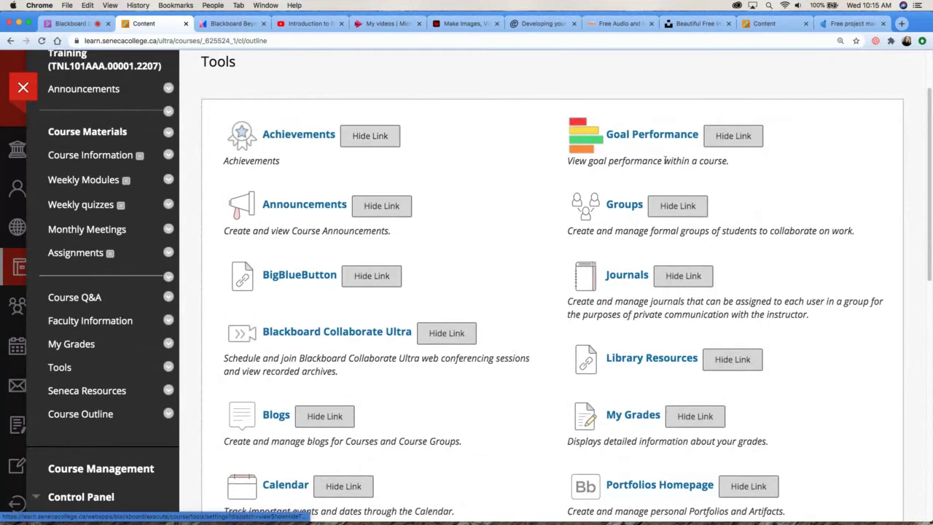
pyautogui.click(371, 137)
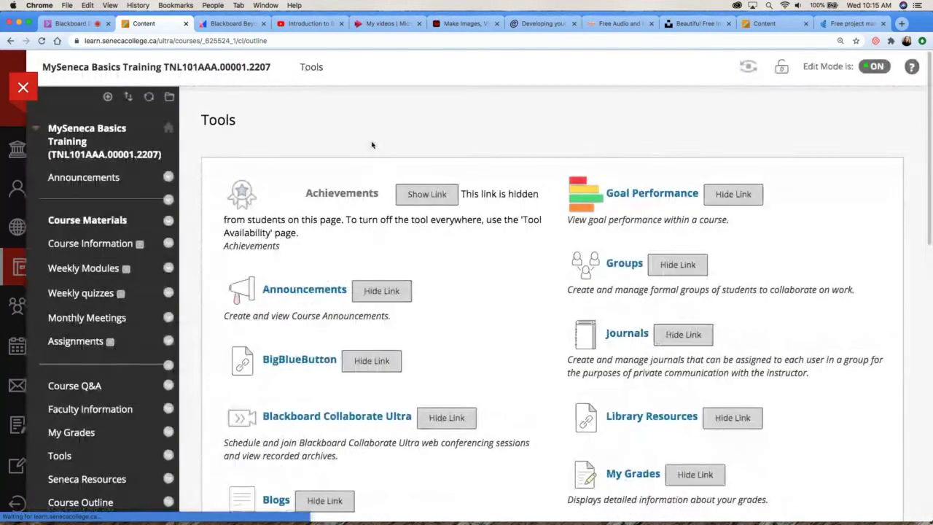
pyautogui.scroll(-2, 472, 292)
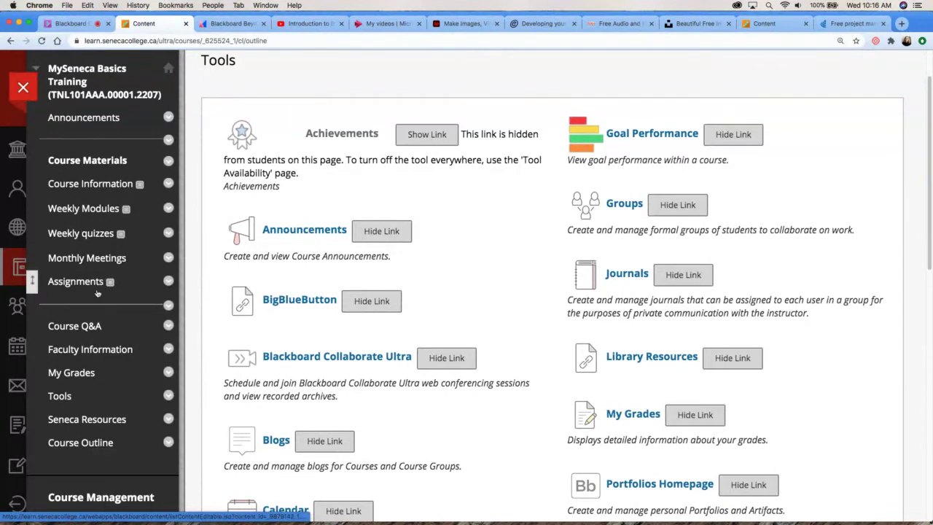
pyautogui.scroll(2, 227, 255)
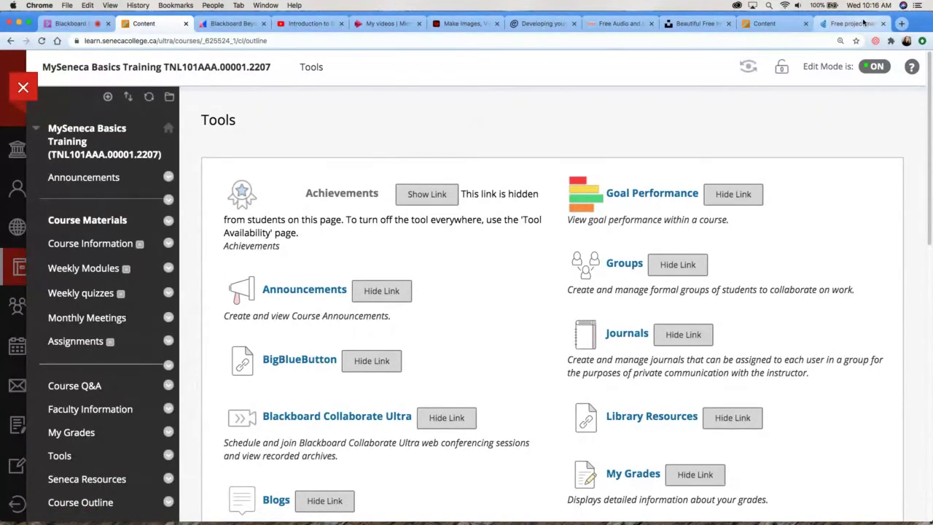
# - Switch to the open "Free project management resources" web page, look through it, and copy its URL
pyautogui.click(864, 23)
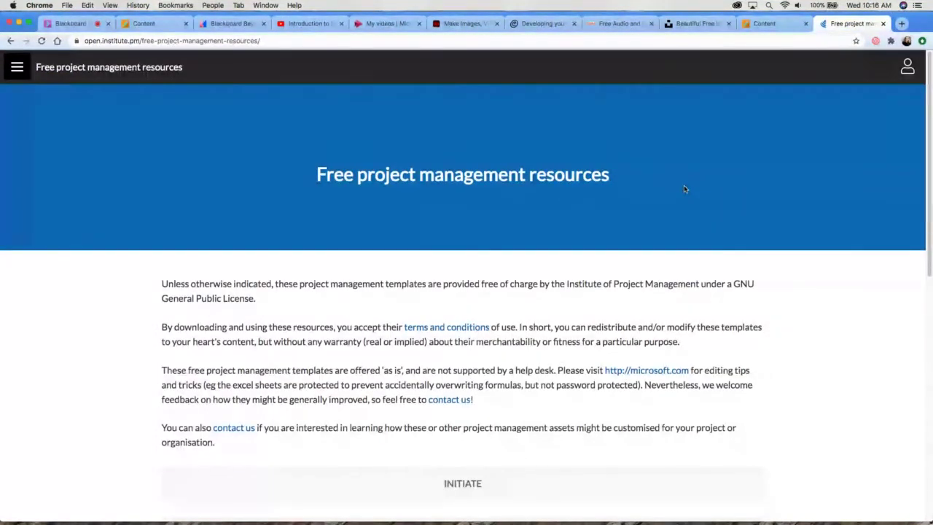
pyautogui.scroll(-5, 679, 235)
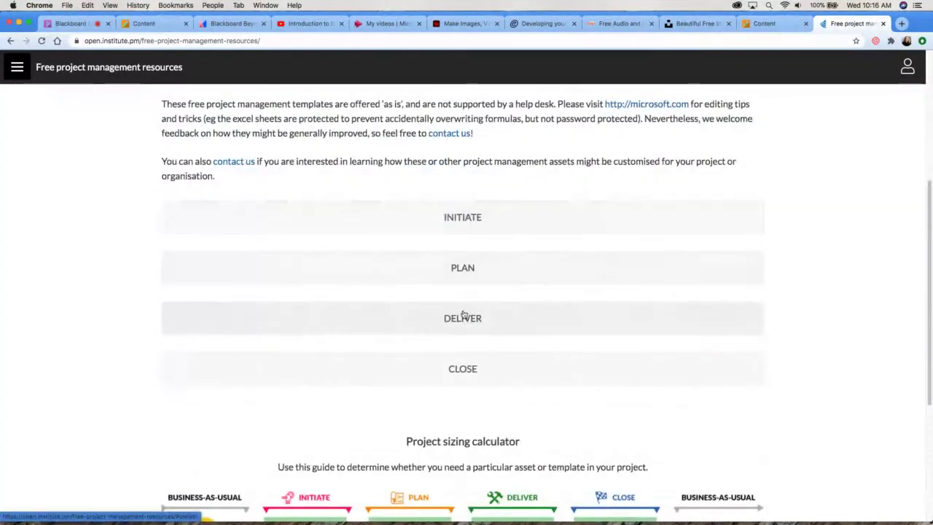
pyautogui.scroll(-3, 474, 249)
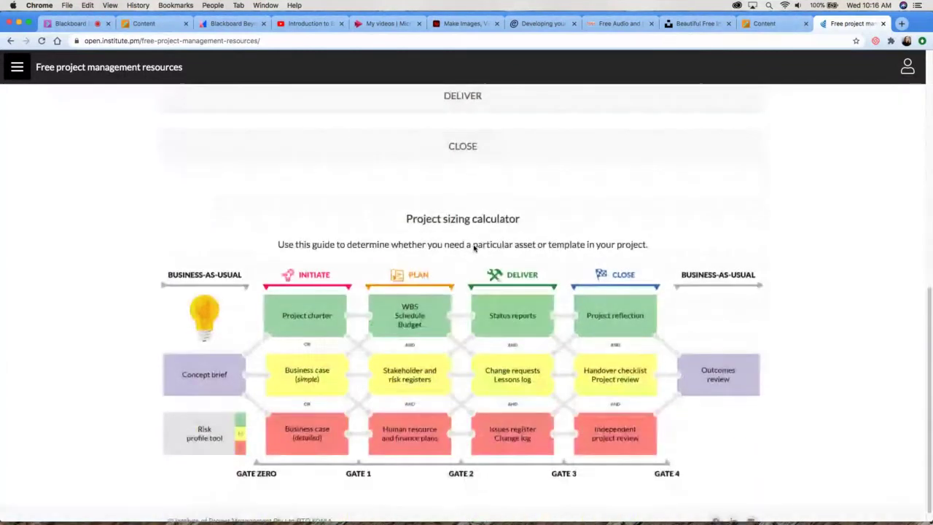
pyautogui.scroll(10, 474, 248)
pyautogui.click(305, 43)
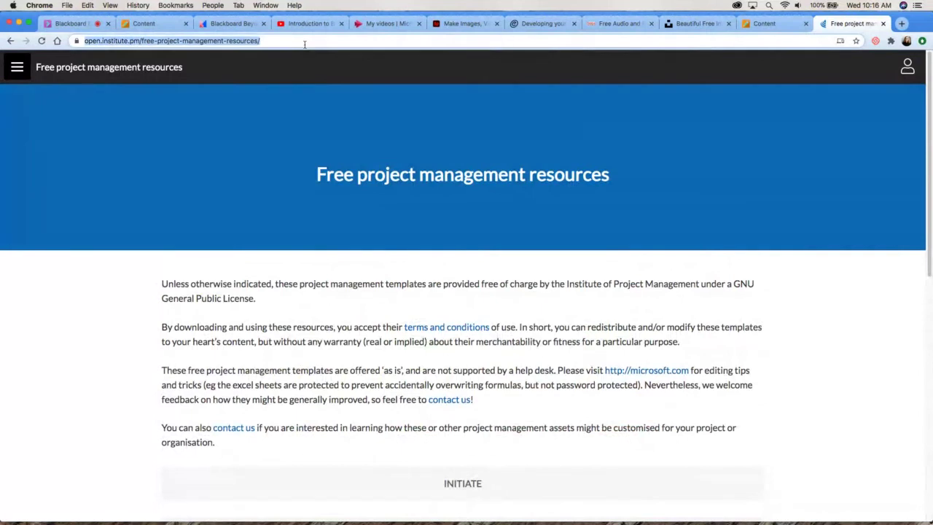
pyautogui.rightClick(204, 42)
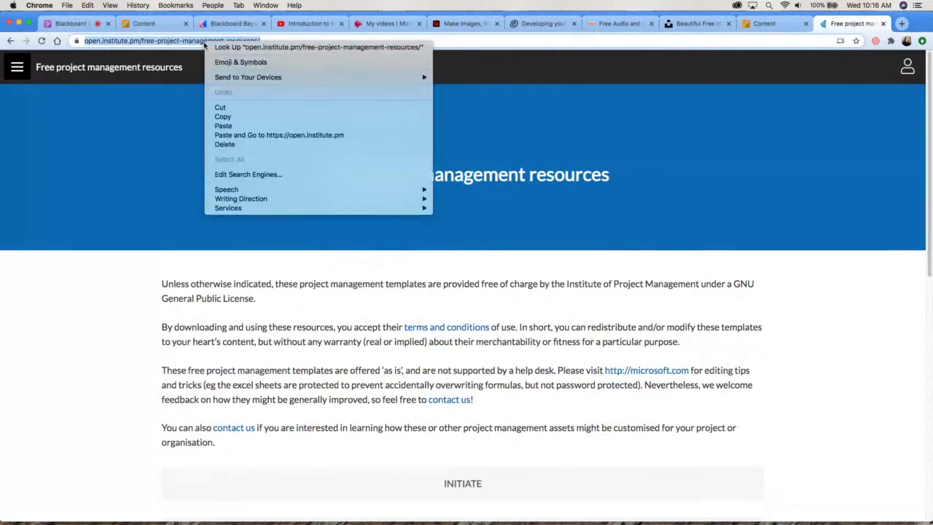
pyautogui.click(258, 118)
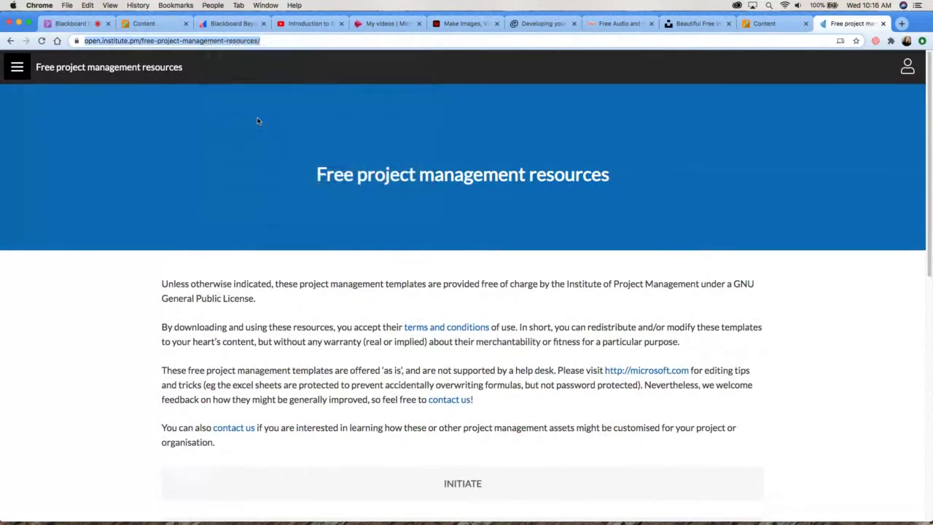
# - Return to the Blackboard course and add a web link named PM Resources to the course menu using the copied URL, available to users
pyautogui.click(162, 25)
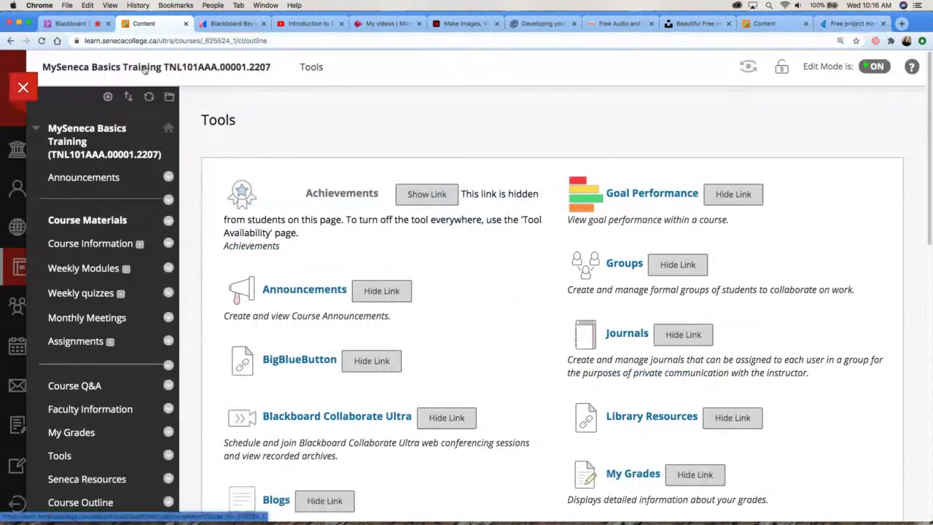
pyautogui.click(107, 97)
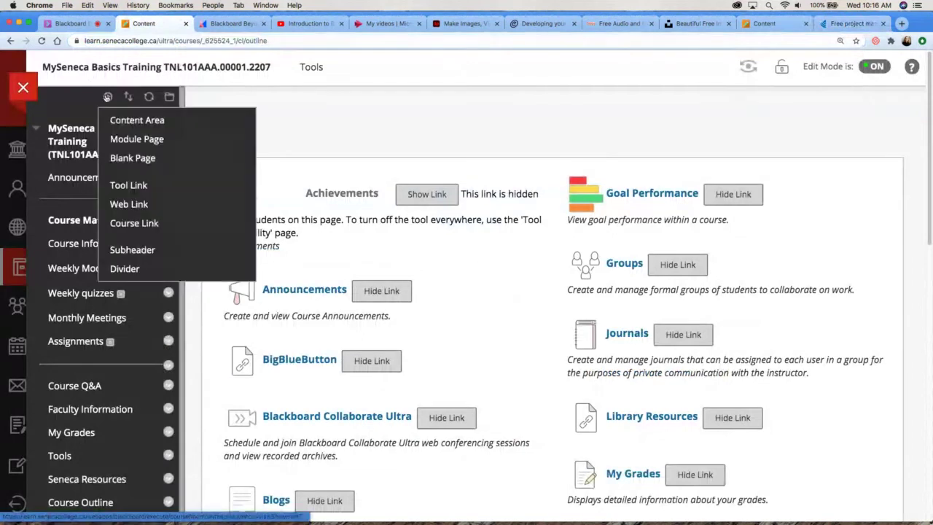
pyautogui.click(138, 205)
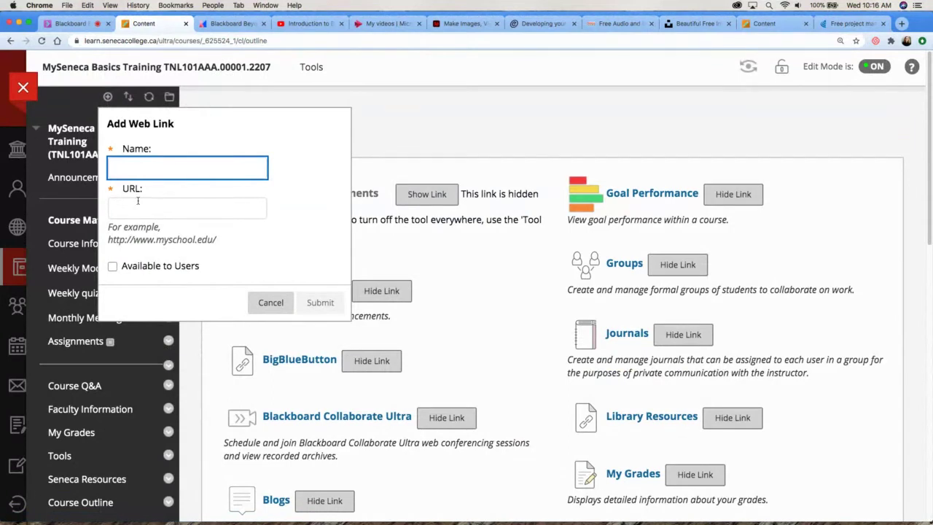
pyautogui.write('F')
pyautogui.press('BackSpace')
pyautogui.write('P')
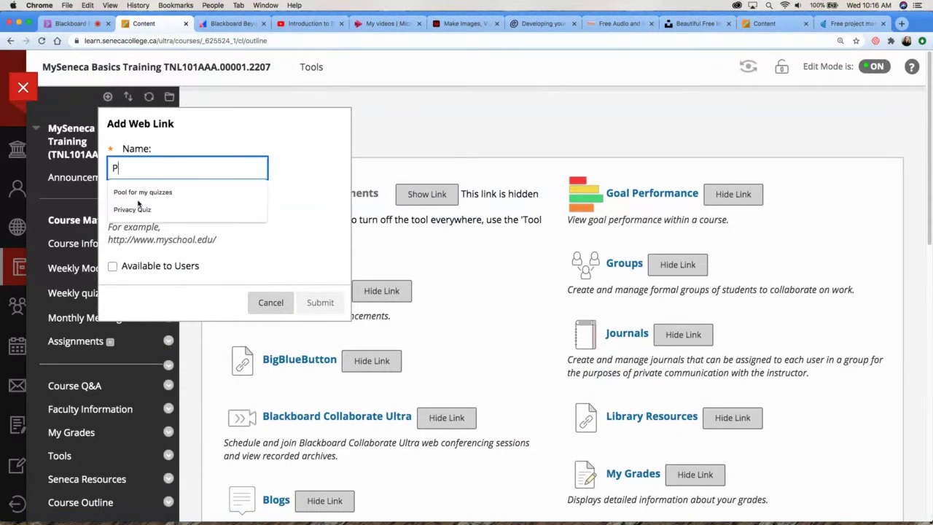
pyautogui.write('M Resour')
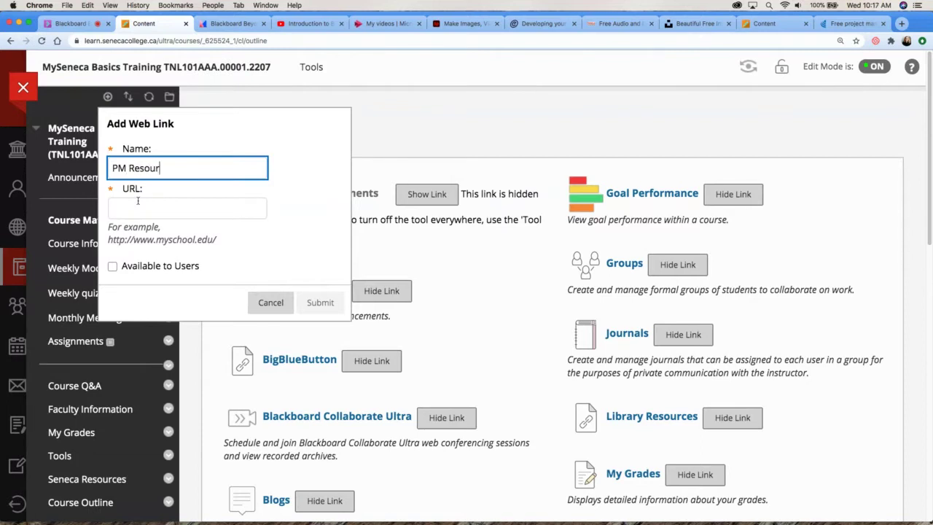
pyautogui.write('ces')
pyautogui.click(137, 201)
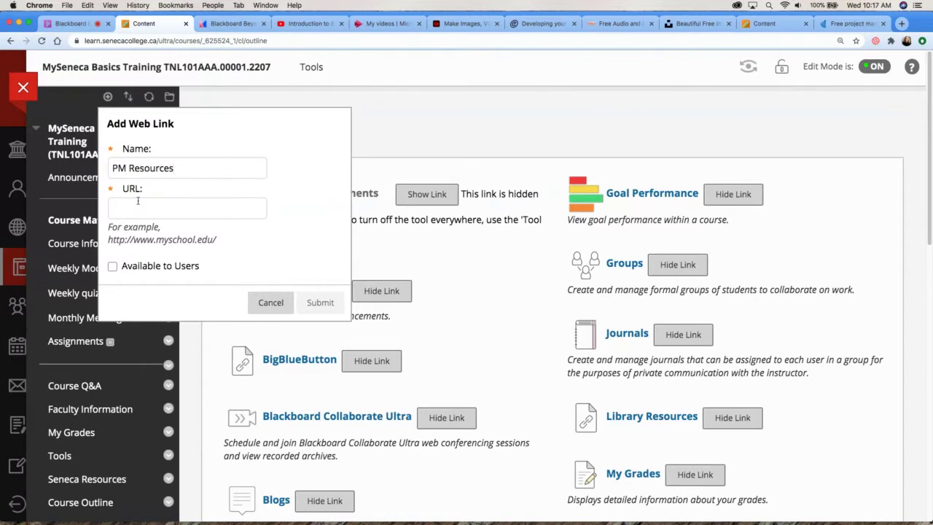
pyautogui.press('cmd+v')
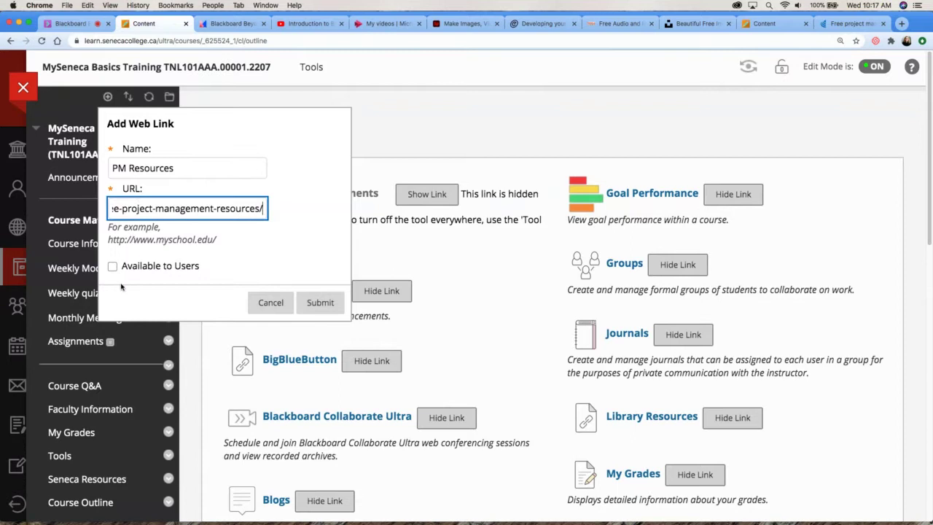
pyautogui.click(113, 266)
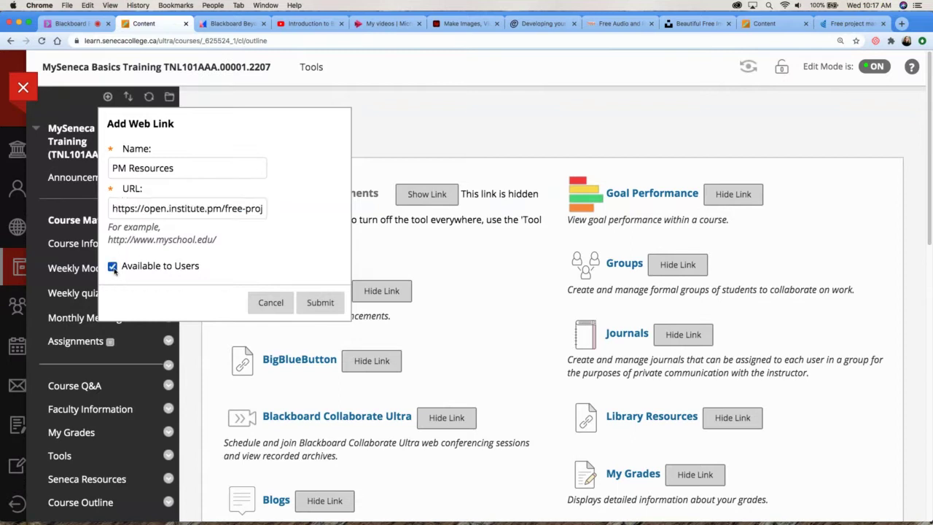
pyautogui.click(321, 302)
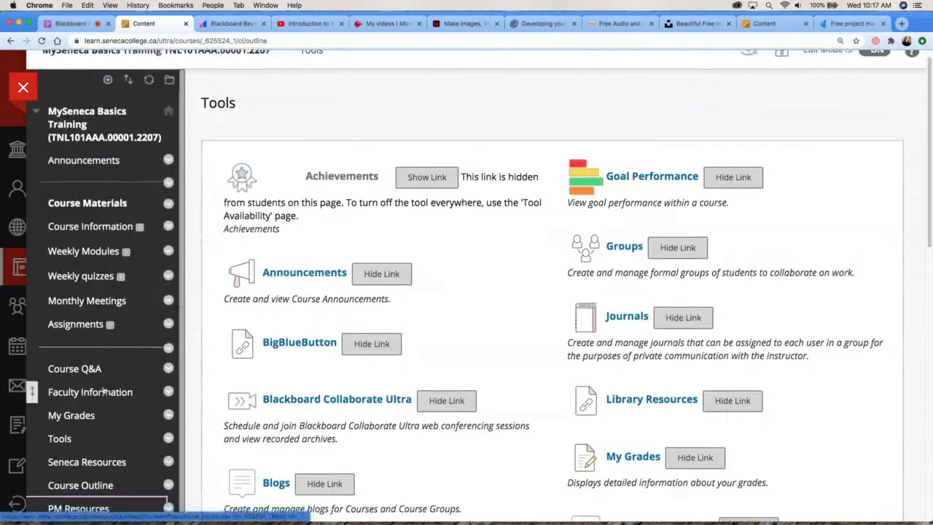
# - Move the PM Resources link directly below Assignments in the course menu, and open it to check the linked page before returning
pyautogui.moveTo(32, 500); pyautogui.dragTo(32, 336)
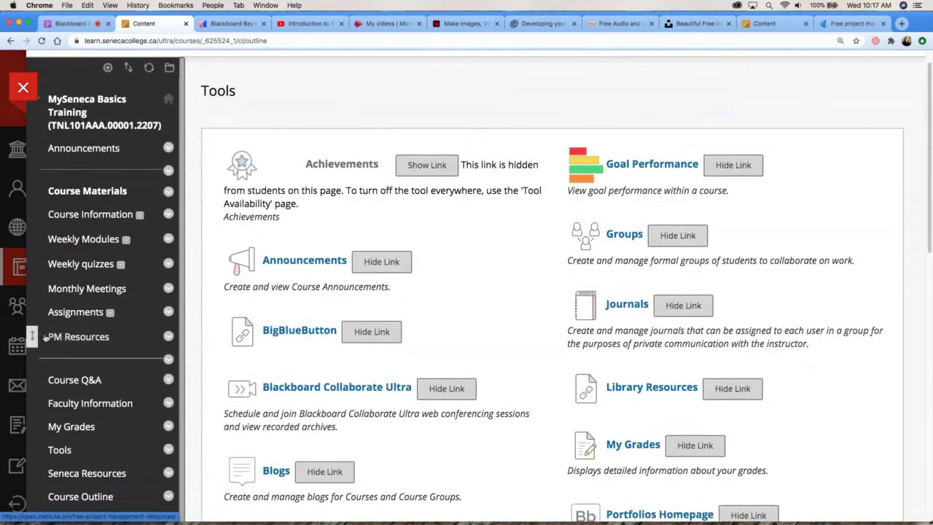
pyautogui.click(89, 343)
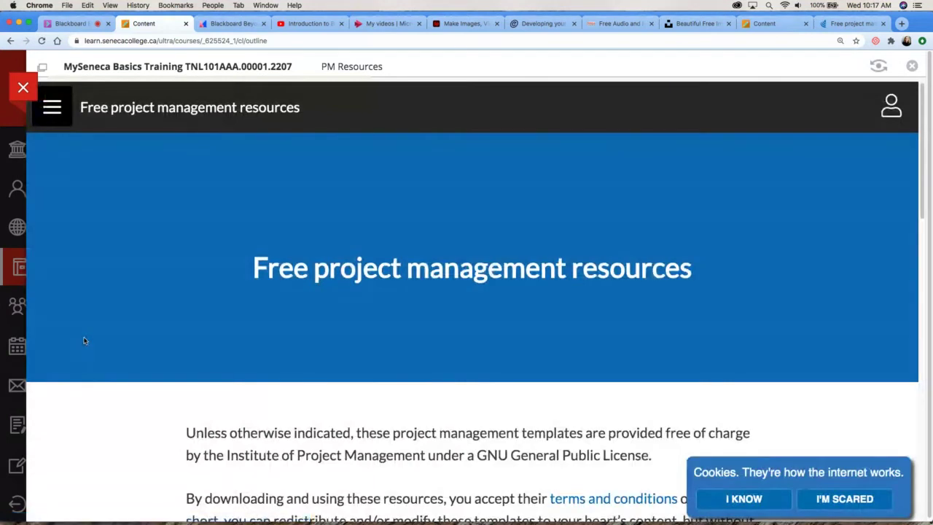
pyautogui.click(11, 42)
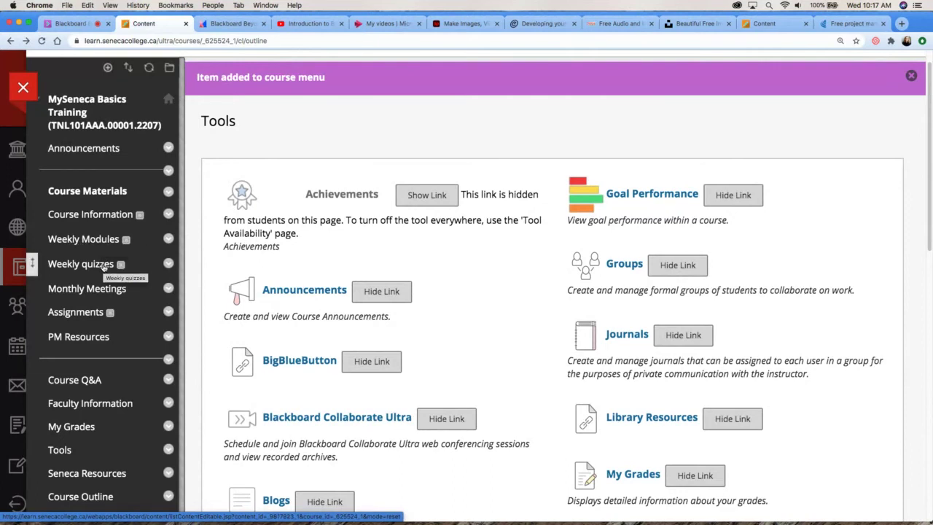
# - Look through the content, assessment, tool and partner content options of the Weekly quizzes area, and view the Course Q&A forum
pyautogui.scroll(1, 104, 268)
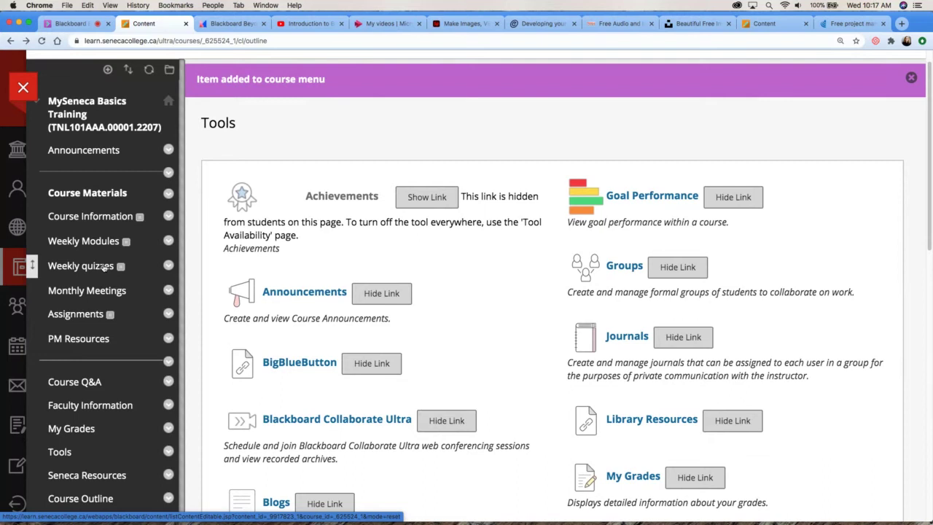
pyautogui.click(102, 267)
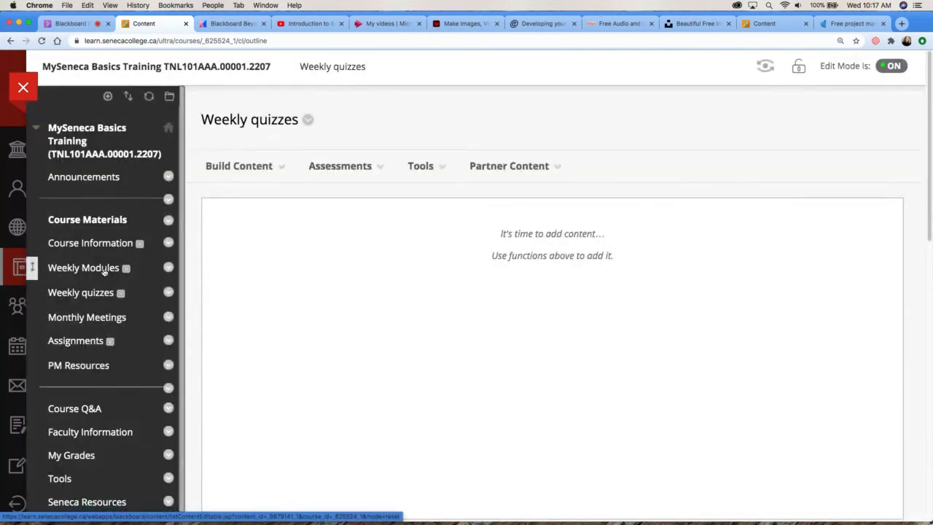
pyautogui.click(246, 173)
pyautogui.click(350, 175)
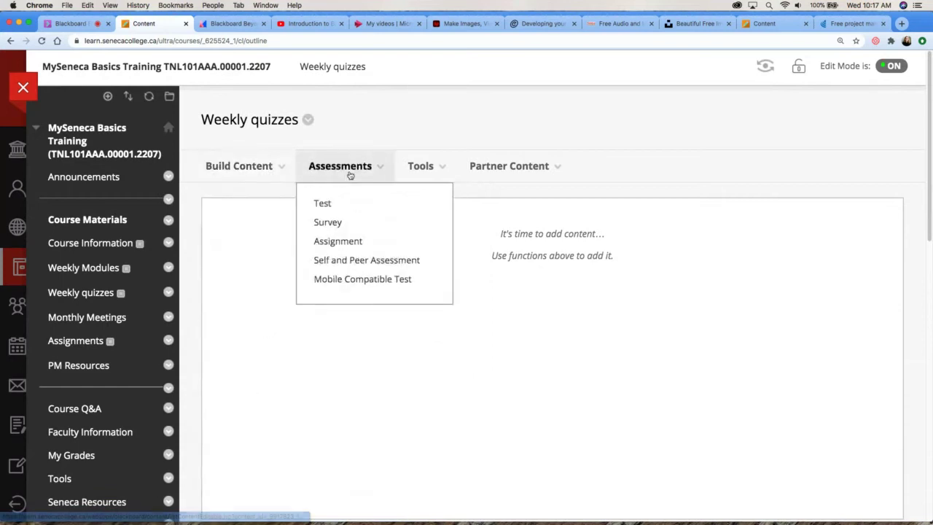
pyautogui.click(430, 170)
pyautogui.click(503, 167)
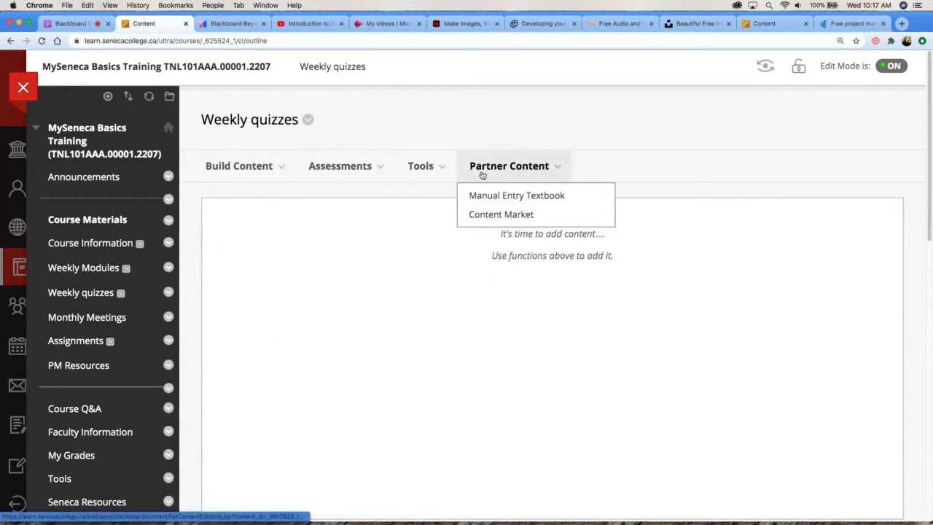
pyautogui.click(243, 167)
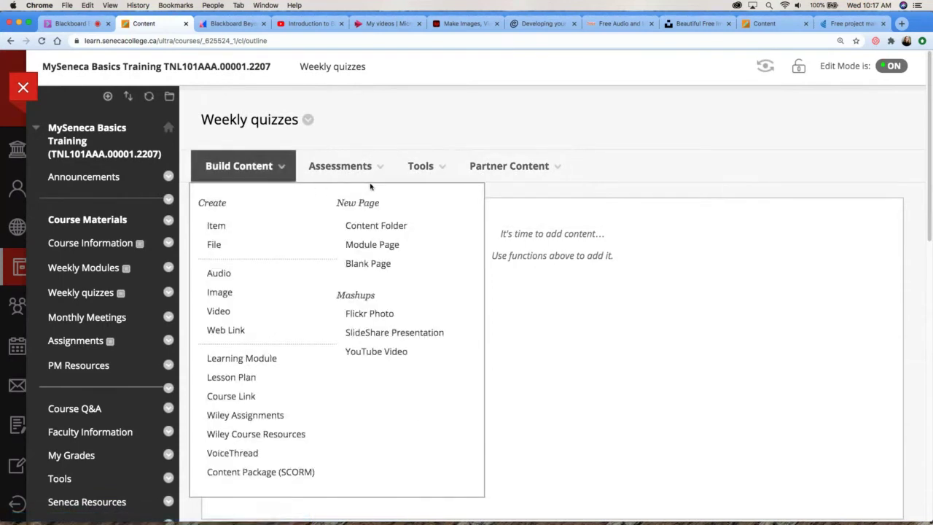
pyautogui.click(524, 317)
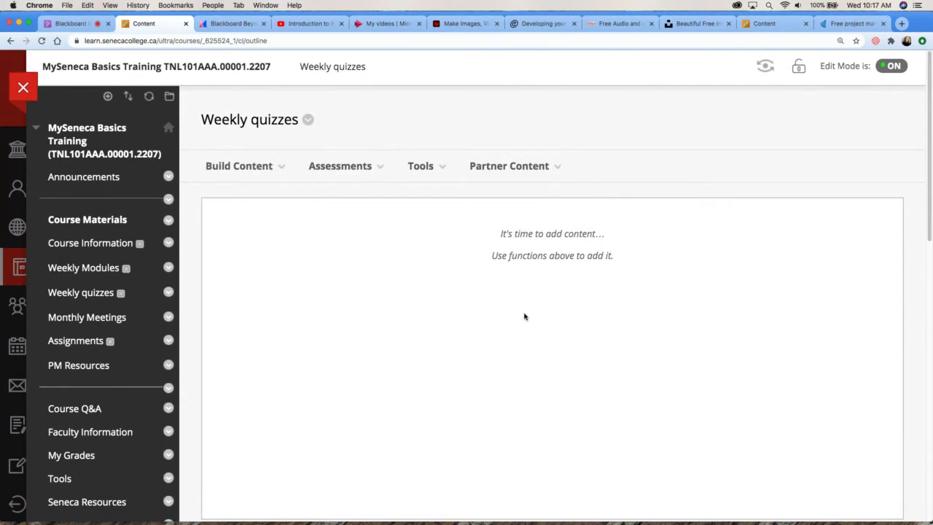
pyautogui.click(427, 168)
pyautogui.click(319, 254)
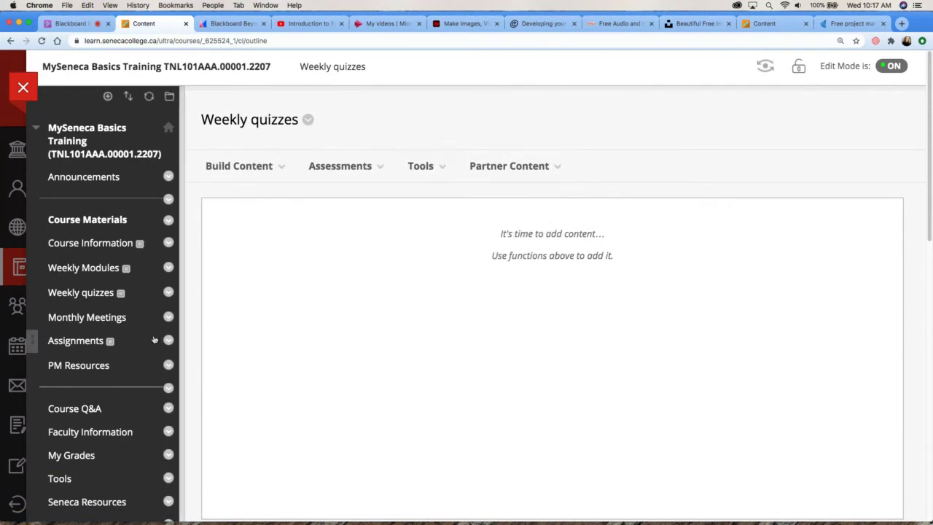
pyautogui.click(100, 410)
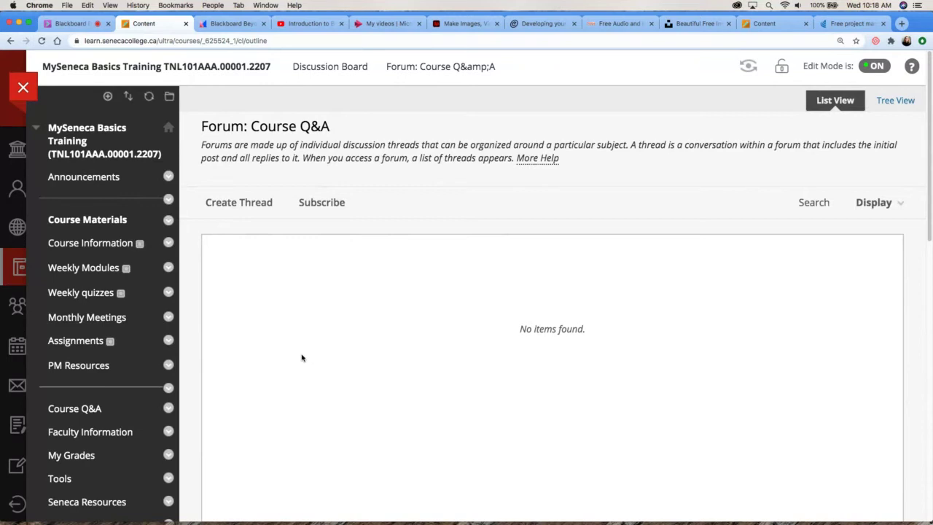
# - Switch to the Blackboard Collaborate session, review its content sharing options and Share Files list, and return to the Everyone chat
pyautogui.click(84, 27)
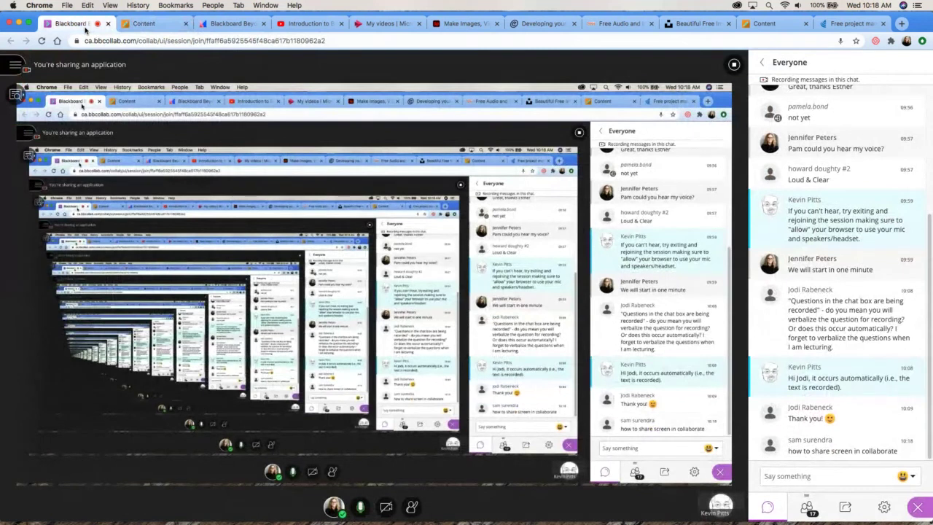
pyautogui.click(846, 508)
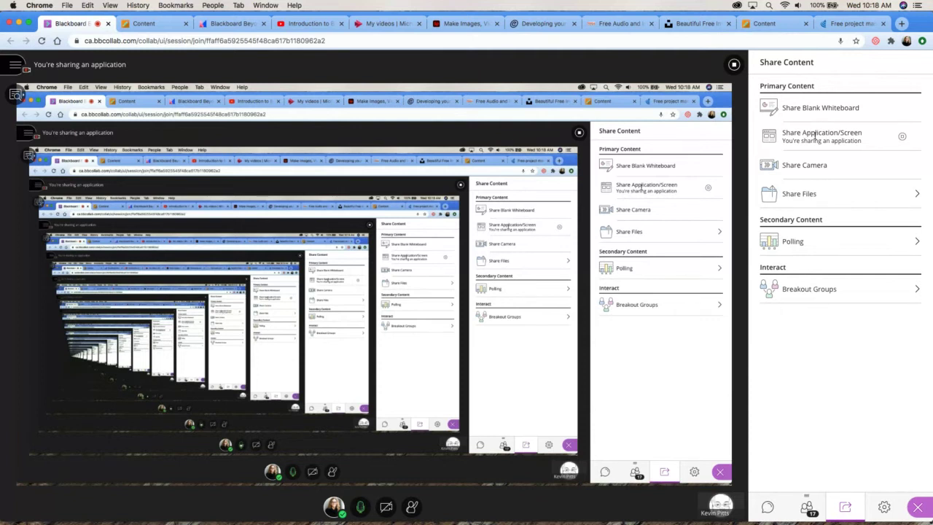
pyautogui.click(840, 197)
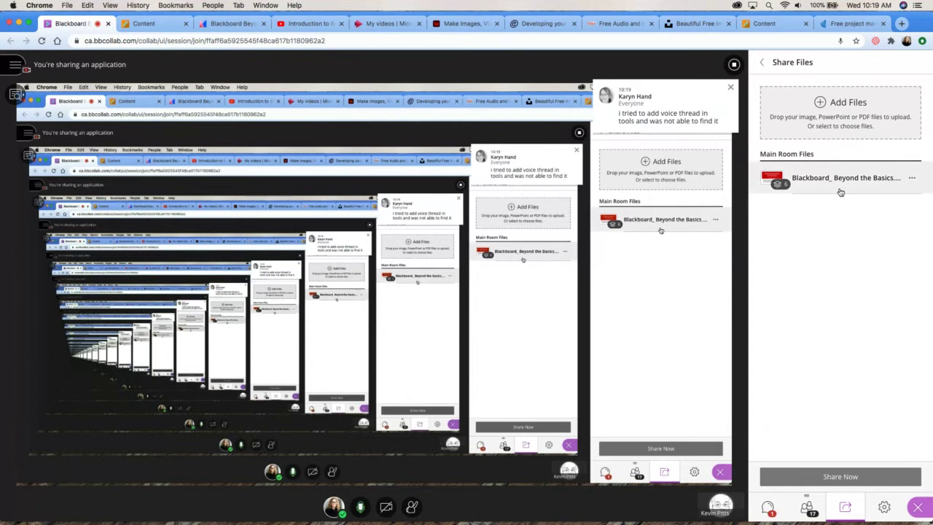
pyautogui.click(763, 63)
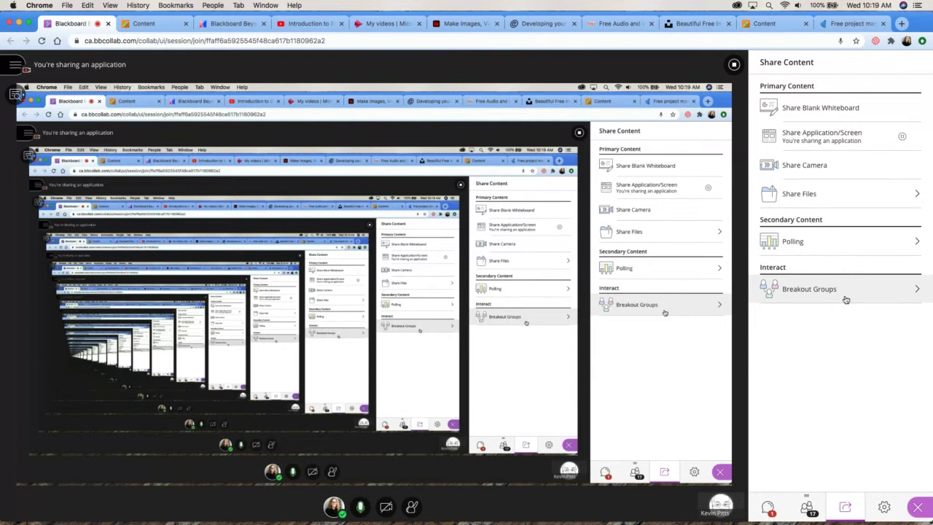
pyautogui.click(769, 508)
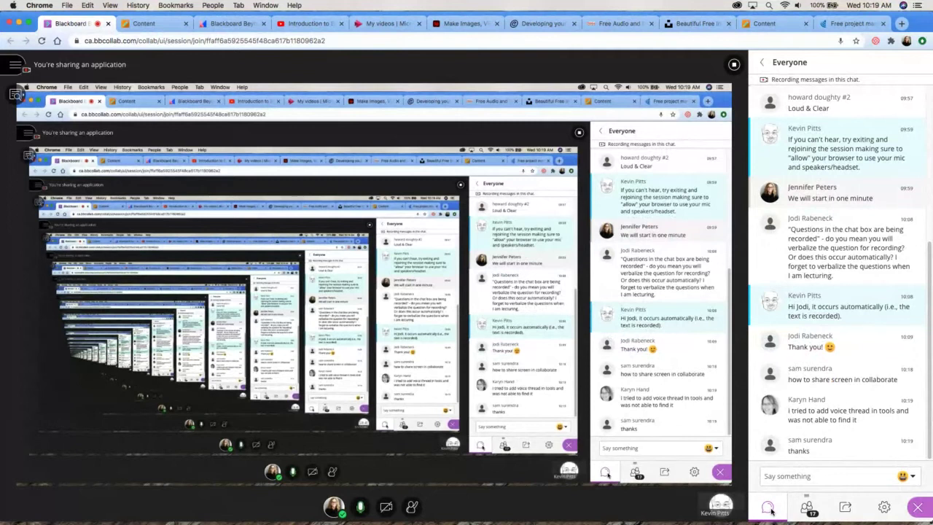
# - Switch back to the Blackboard course and examine the tool types available for a new course menu tool link, without adding one
pyautogui.click(167, 28)
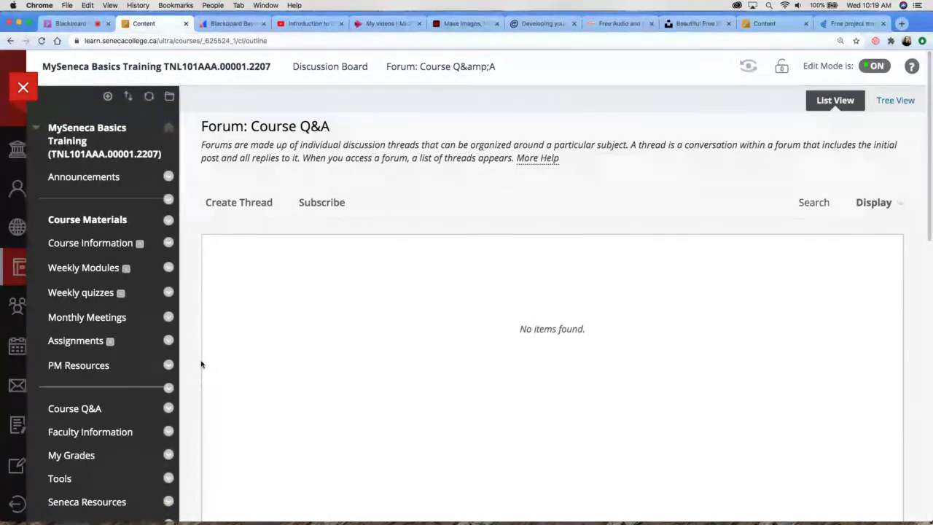
pyautogui.click(106, 97)
pyautogui.click(125, 187)
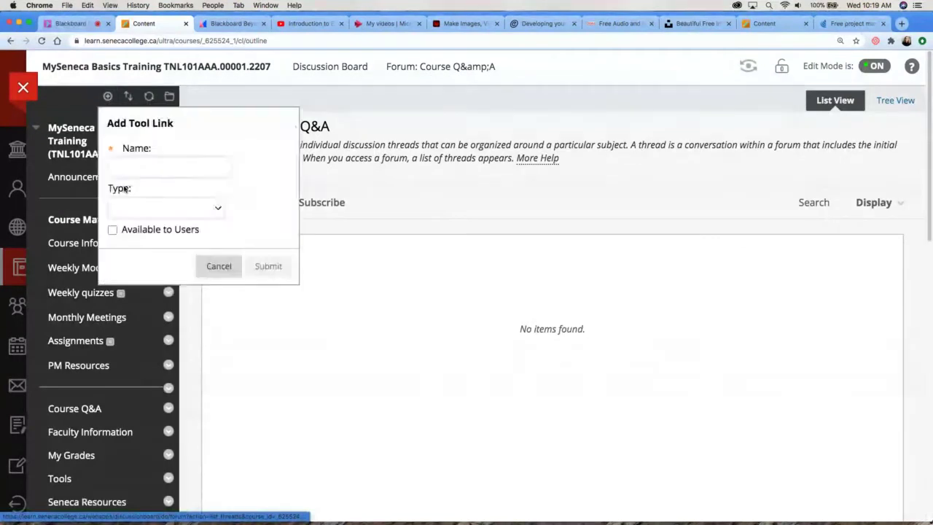
pyautogui.click(211, 205)
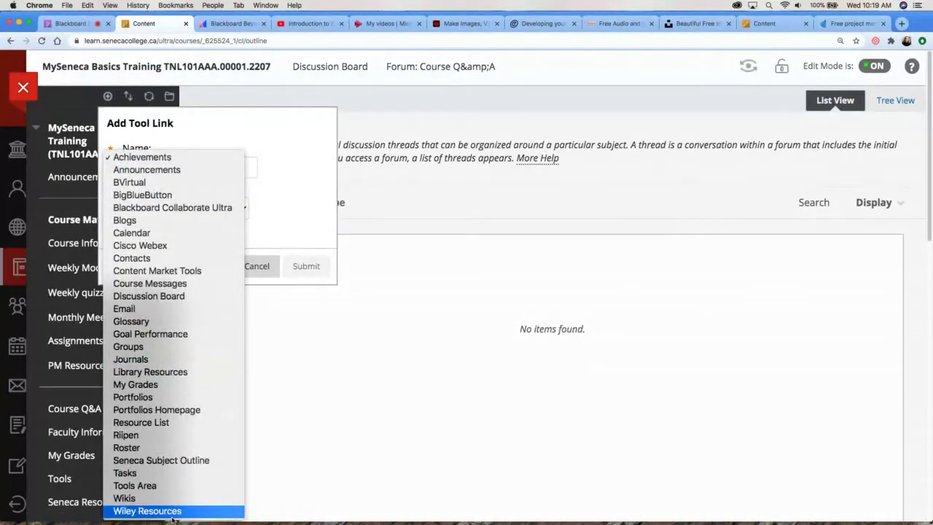
pyautogui.click(269, 266)
pyautogui.click(269, 266)
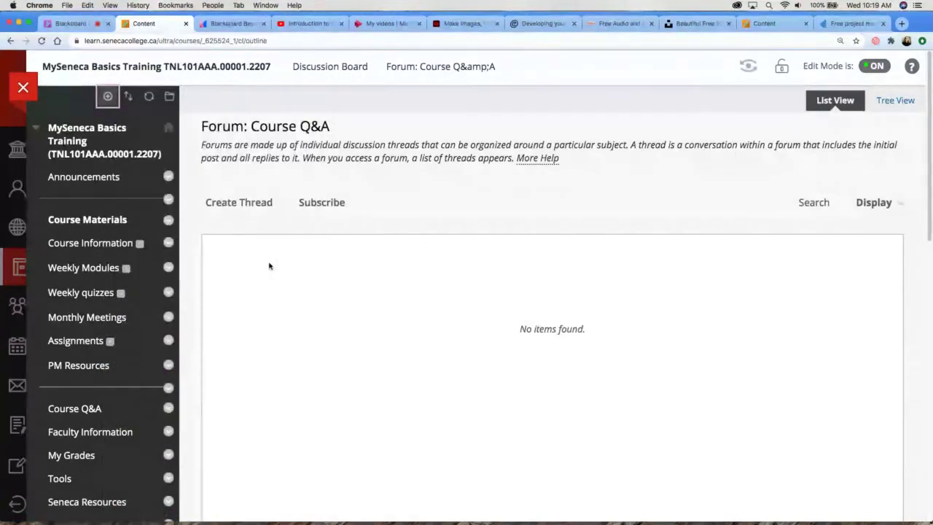
# - Start a VoiceThread item in the Course Information area and name it "Test Voicethread"
pyautogui.click(44, 243)
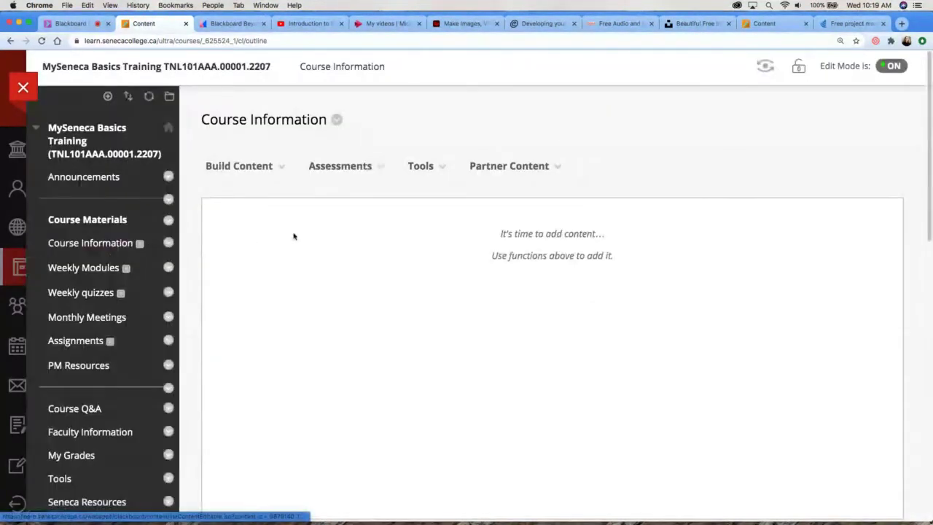
pyautogui.click(269, 173)
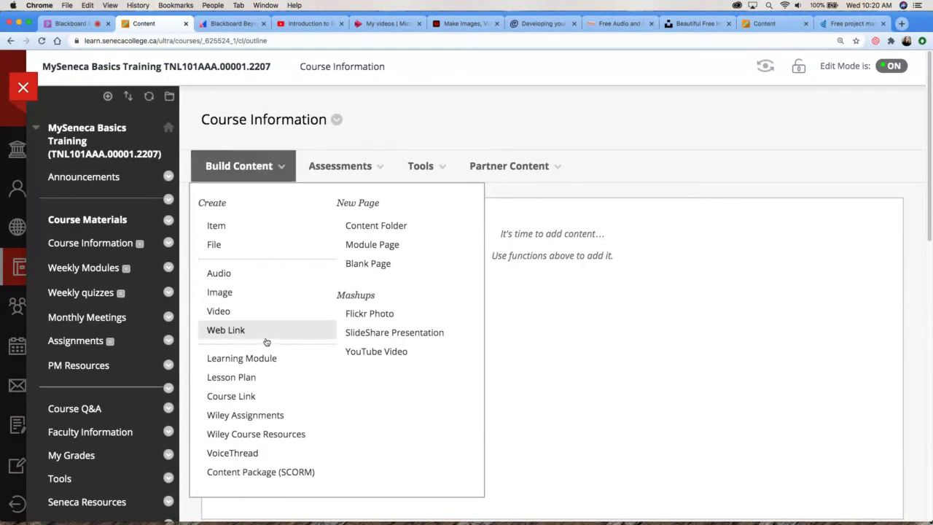
pyautogui.click(253, 453)
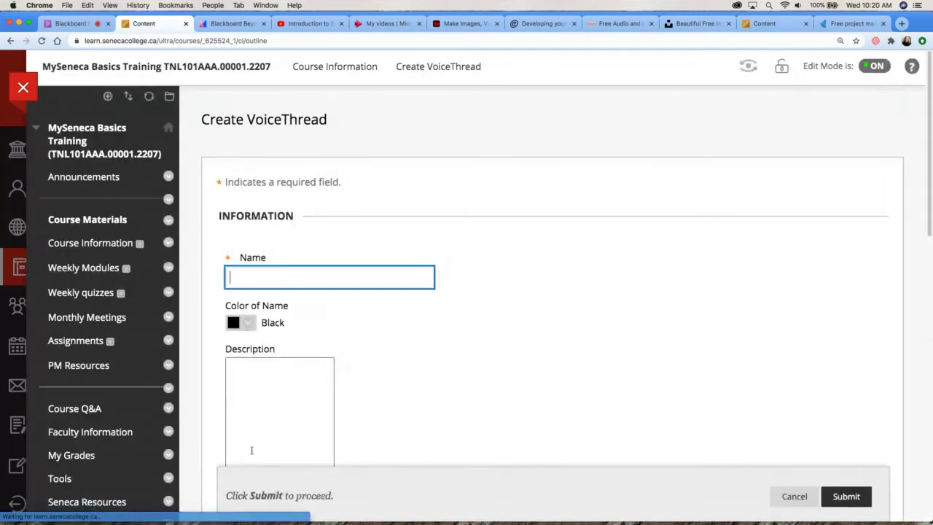
pyautogui.write('Test ')
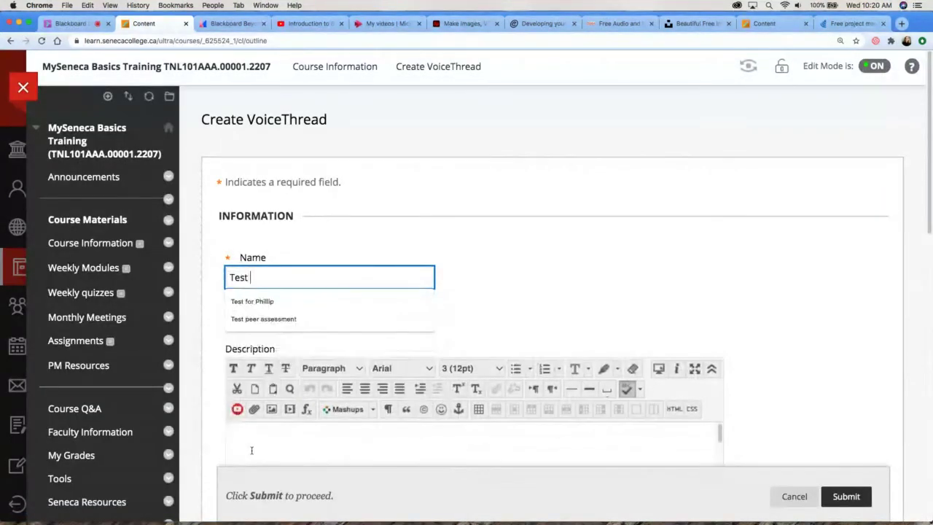
pyautogui.write('Voicethread')
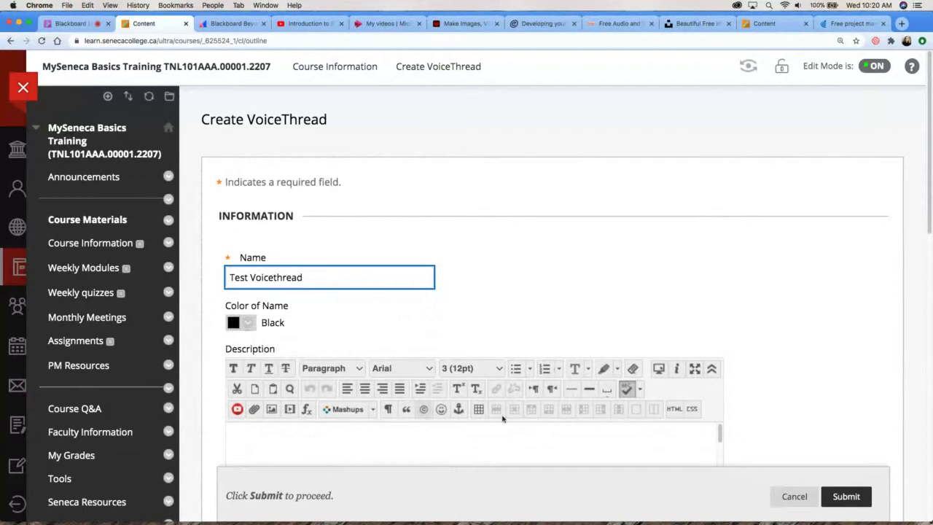
pyautogui.click(616, 304)
# - Enable evaluation for the VoiceThread with 10 points possible, and submit the item to Course Information
pyautogui.scroll(-2, 616, 304)
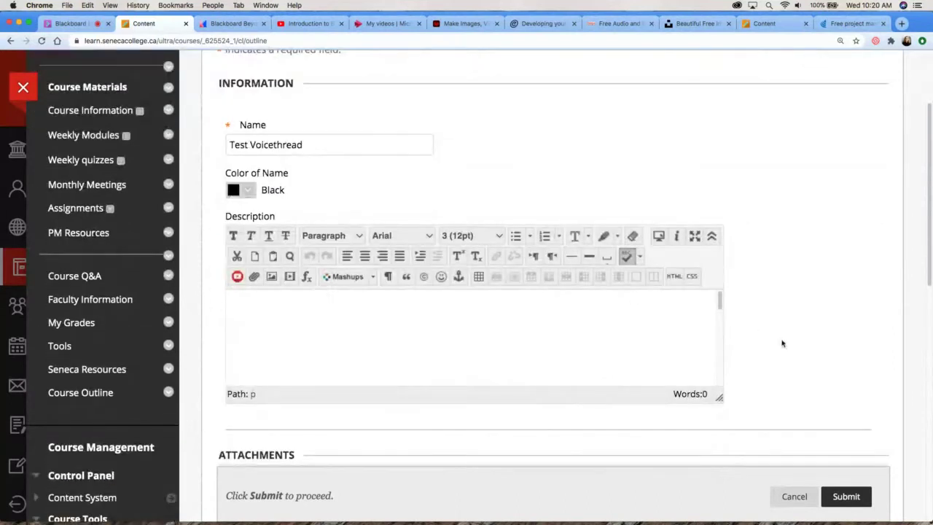
pyautogui.scroll(-4, 782, 344)
pyautogui.scroll(-10, 782, 344)
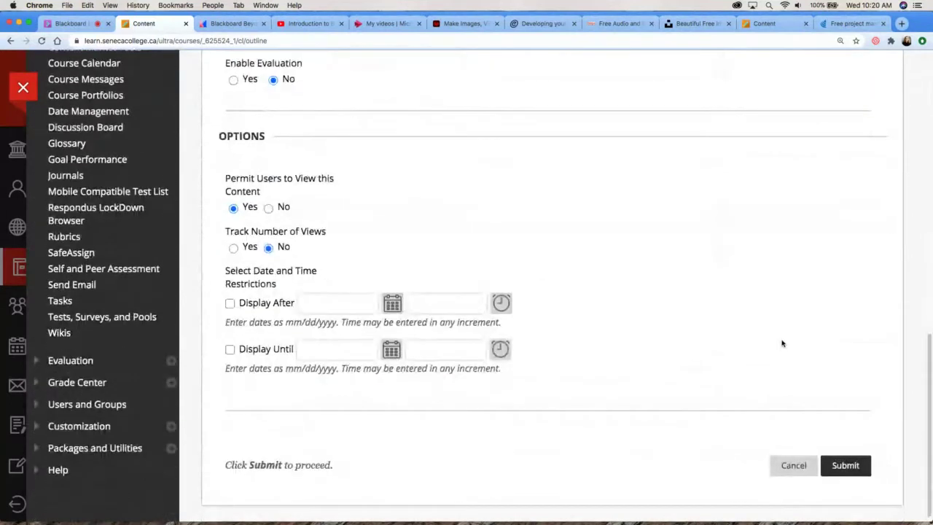
pyautogui.scroll(4, 783, 343)
pyautogui.click(233, 257)
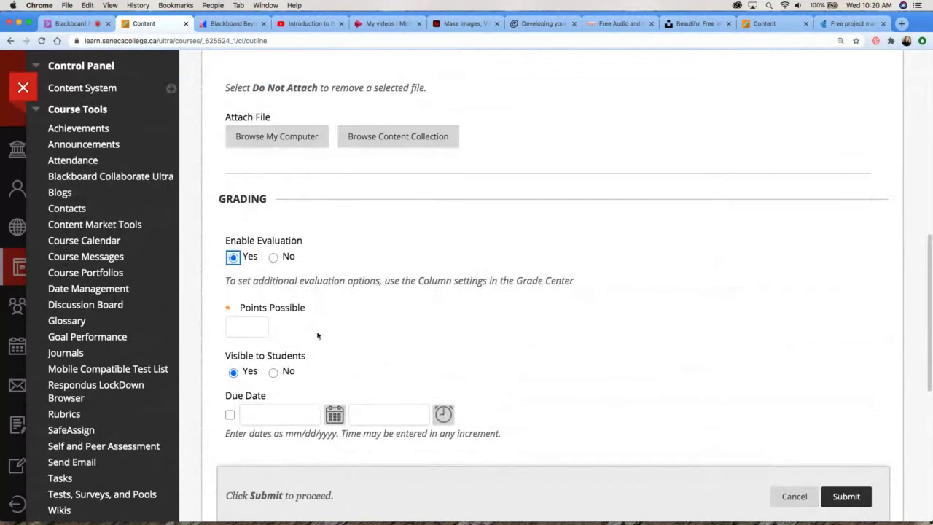
pyautogui.click(245, 328)
pyautogui.write('10')
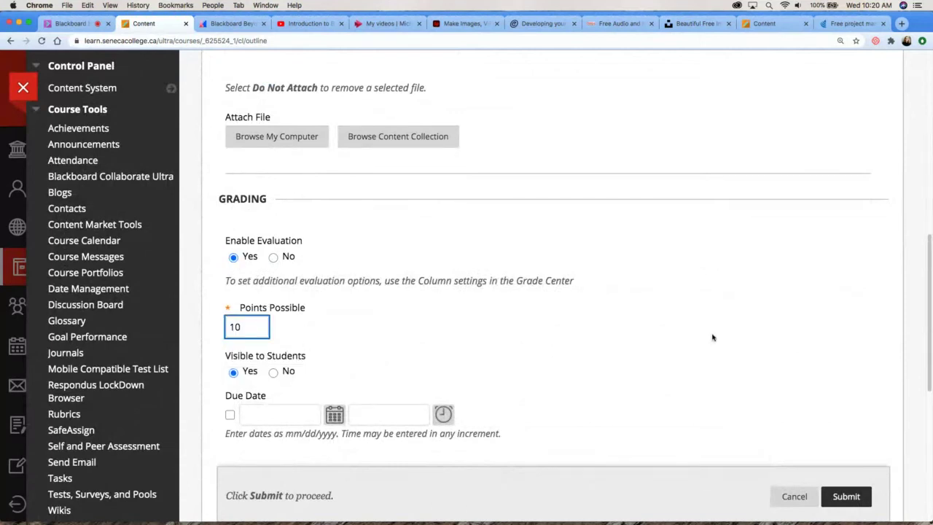
pyautogui.click(714, 339)
pyautogui.scroll(-2, 820, 381)
pyautogui.scroll(-6, 820, 382)
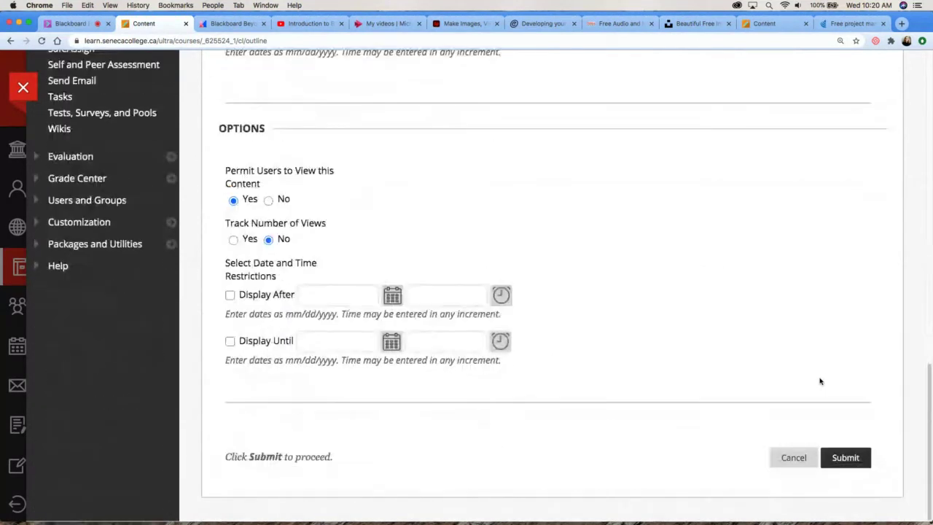
pyautogui.click(845, 465)
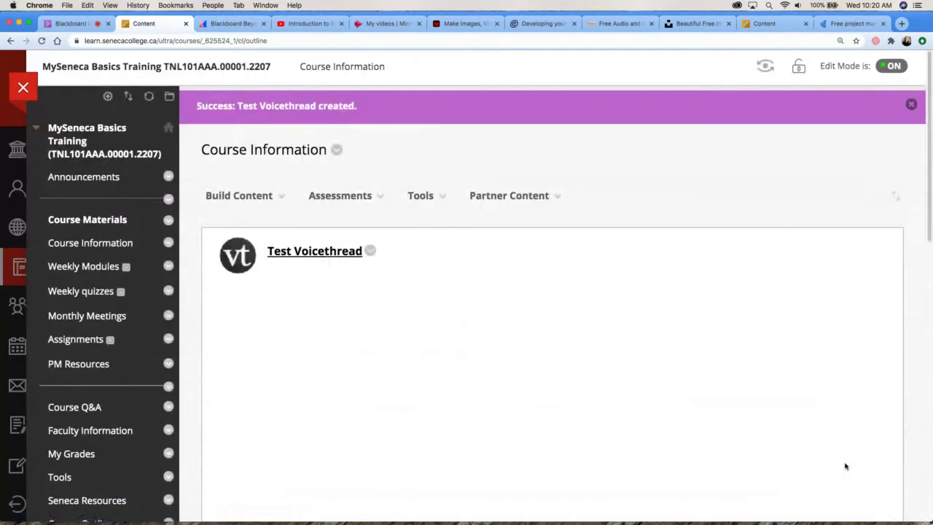
pyautogui.click(912, 104)
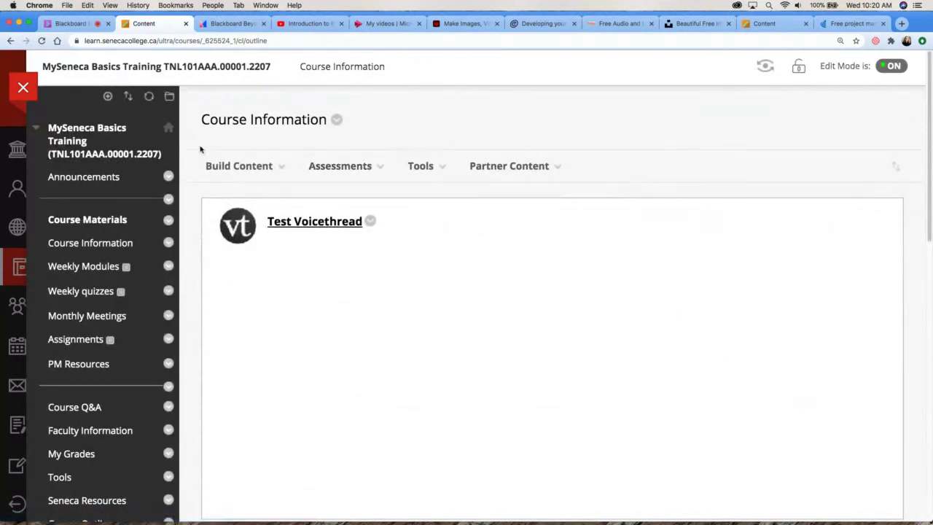
# - Add a course link to the Test Voicethread item in the course menu, available to users
pyautogui.click(108, 96)
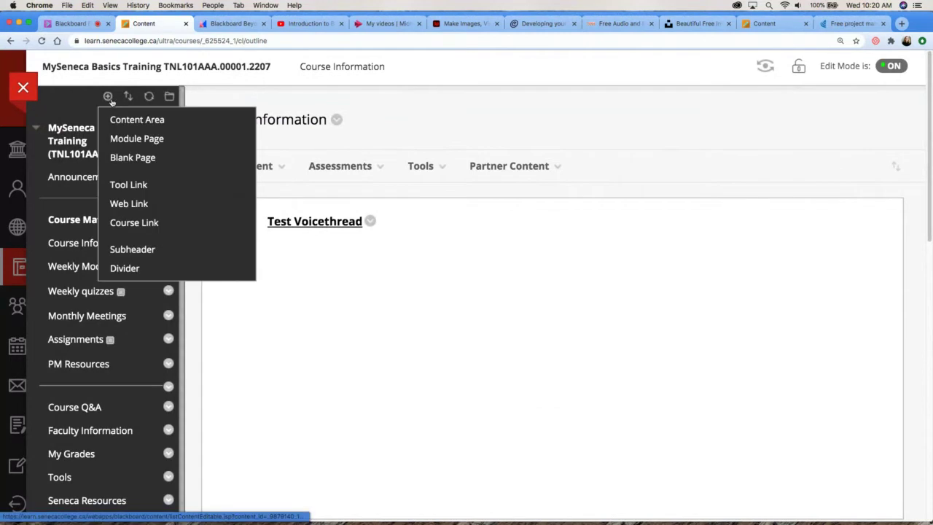
pyautogui.click(141, 222)
pyautogui.click(224, 168)
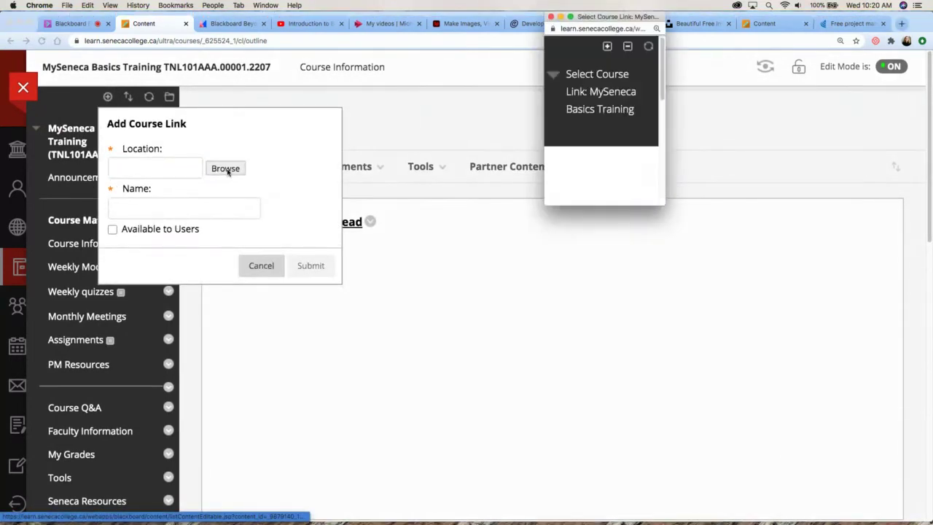
pyautogui.moveTo(665, 200); pyautogui.dragTo(775, 317)
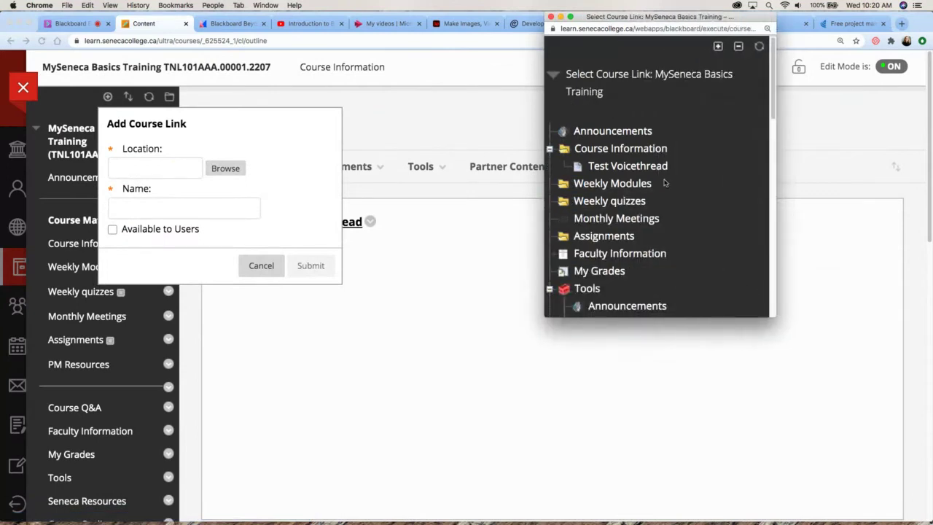
pyautogui.click(625, 166)
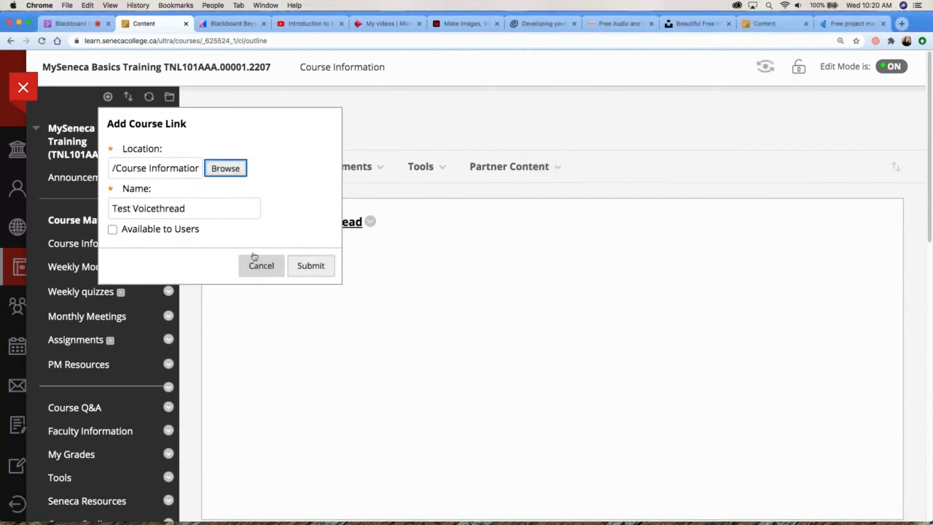
pyautogui.click(194, 230)
pyautogui.click(324, 266)
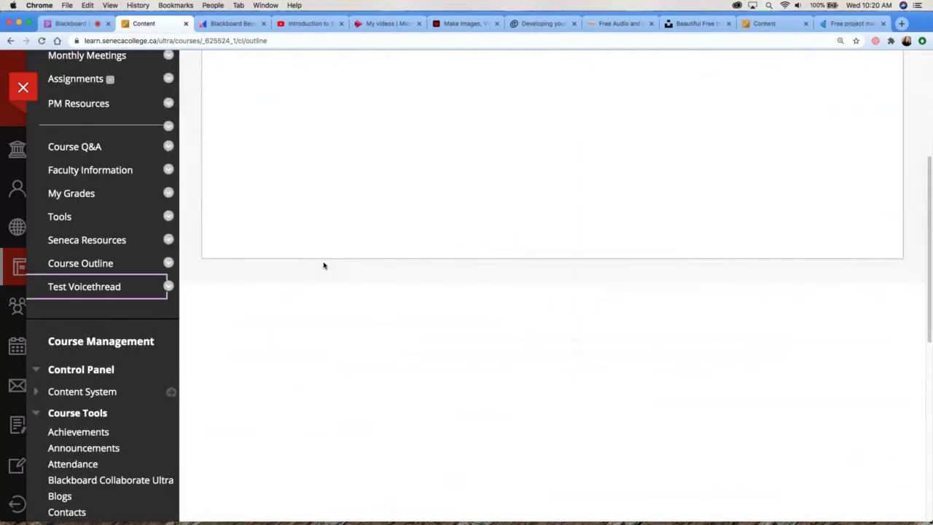
# - Launch VoiceThread from the new course menu link to view its setup page, and close the course
pyautogui.click(100, 292)
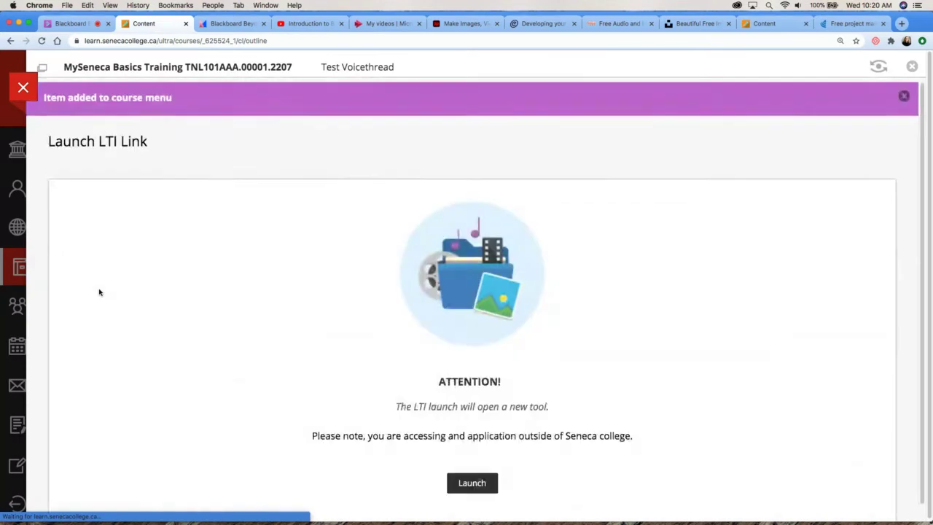
pyautogui.click(473, 490)
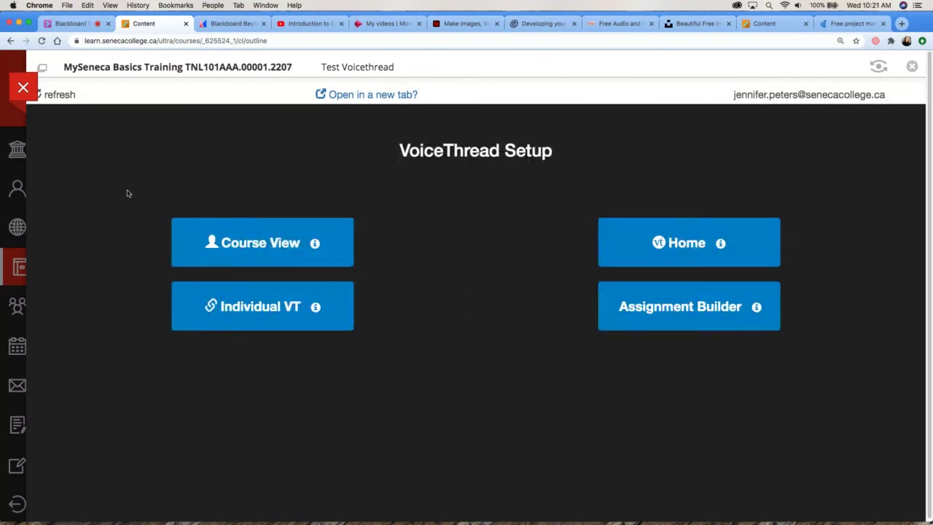
pyautogui.click(24, 87)
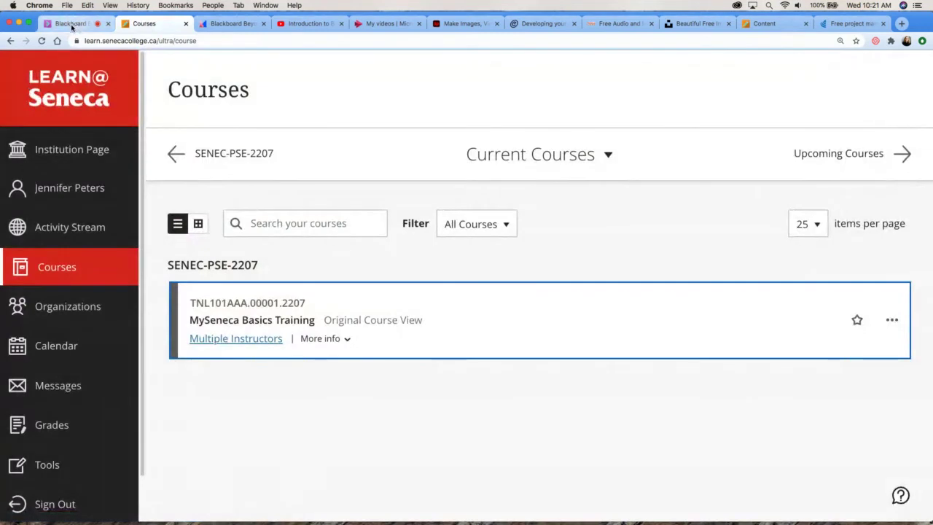
# - Switch to the Blackboard Collaborate session to read the chat, and return to the MySeneca Basics Training course
pyautogui.click(71, 25)
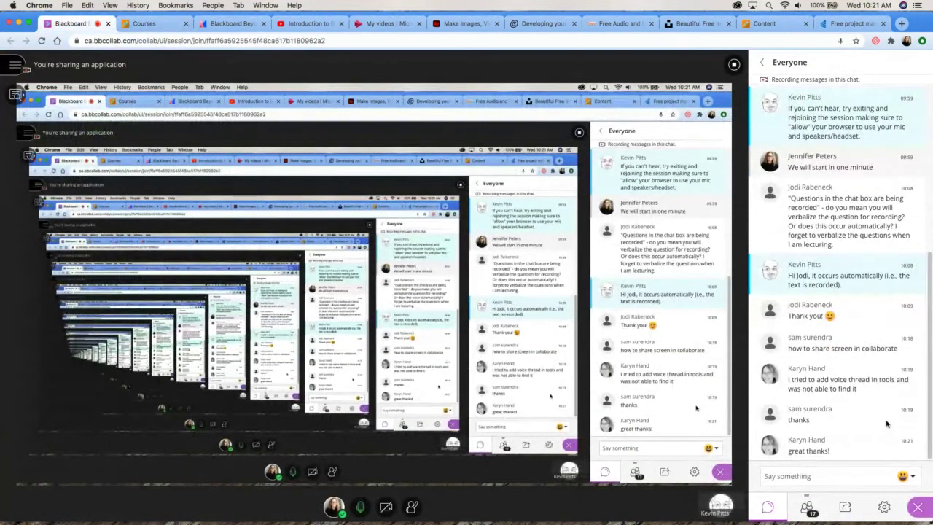
pyautogui.click(157, 24)
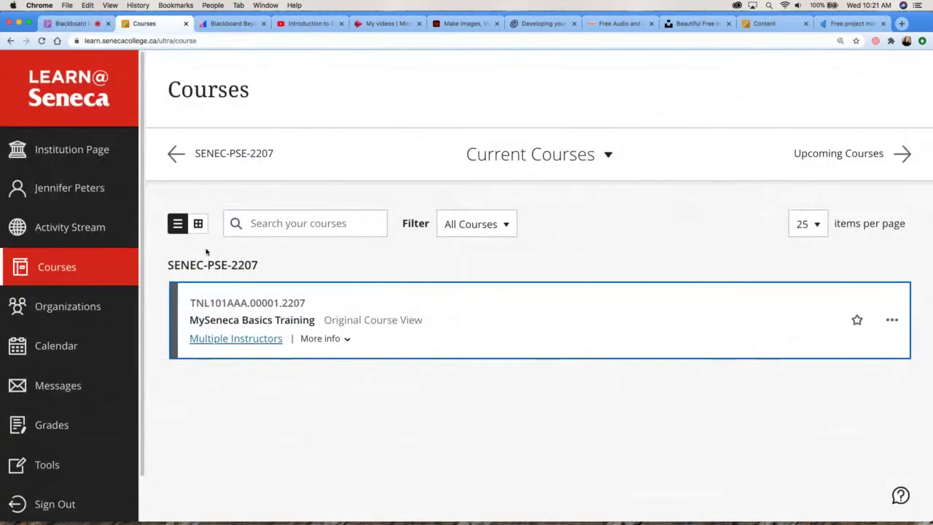
pyautogui.click(308, 321)
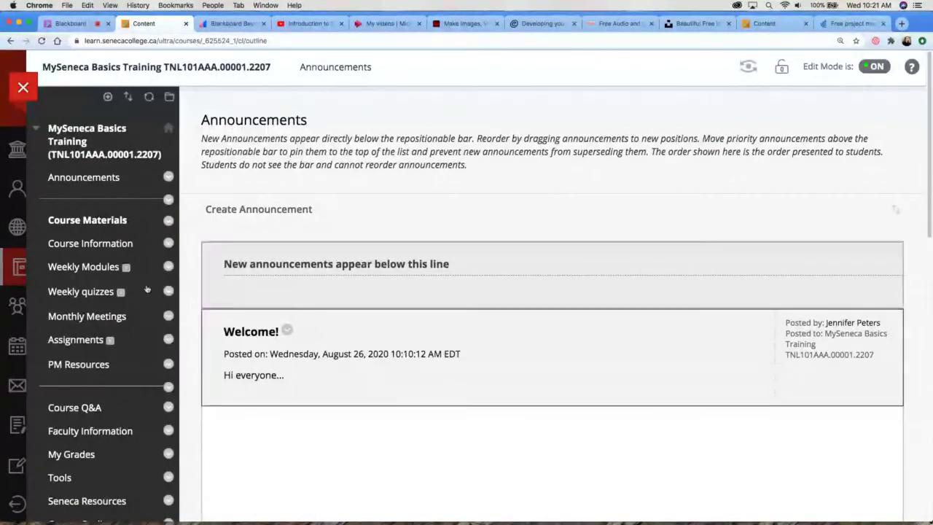
# - Start a new content item in the Weekly Modules area and name it "Week 1: Intro to Business Writing"
pyautogui.click(107, 271)
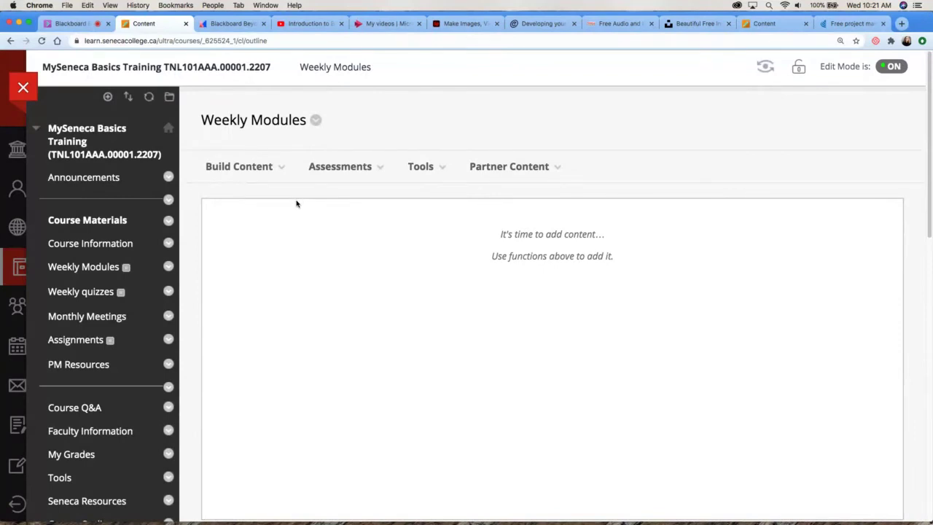
pyautogui.click(275, 178)
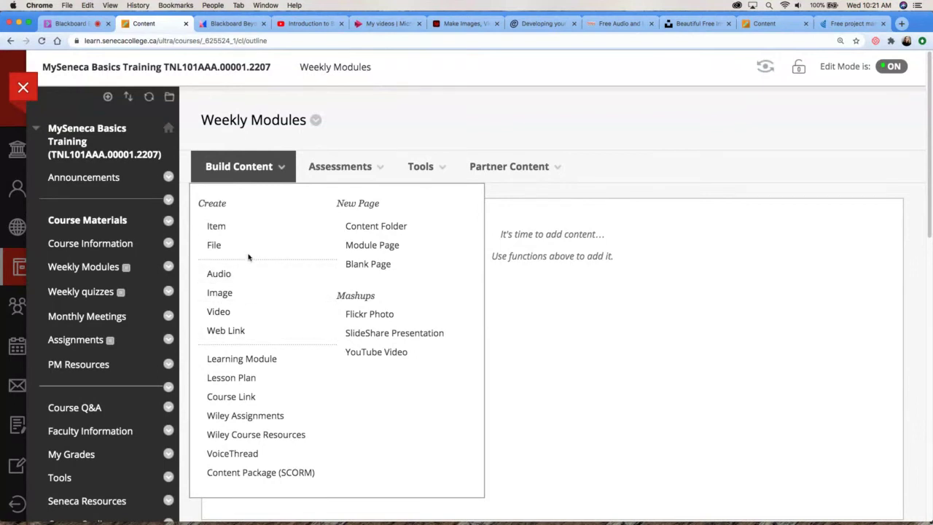
pyautogui.click(219, 228)
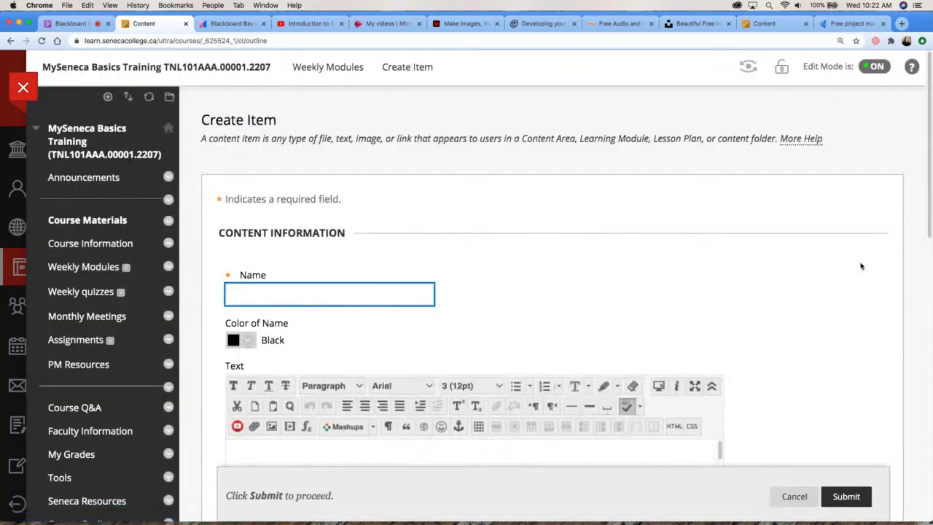
pyautogui.scroll(-1, 861, 266)
pyautogui.scroll(-3, 861, 266)
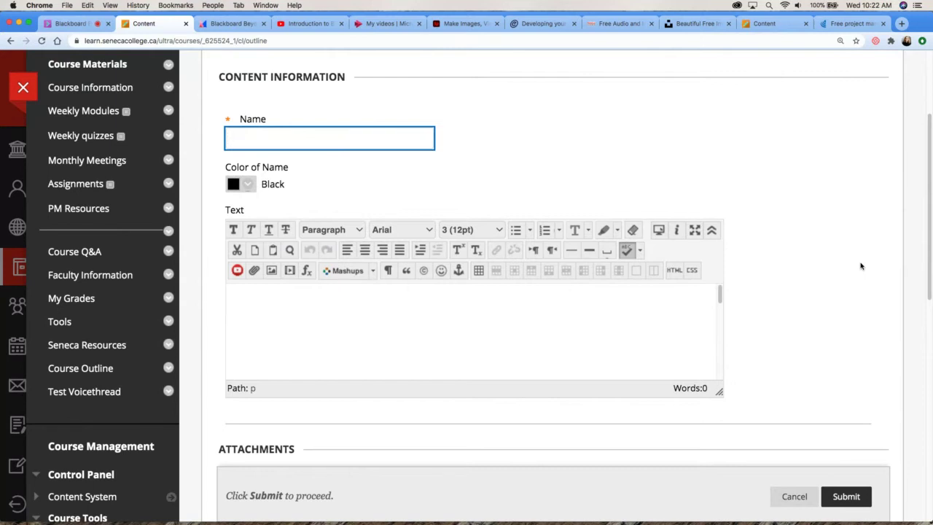
pyautogui.write('Weekly')
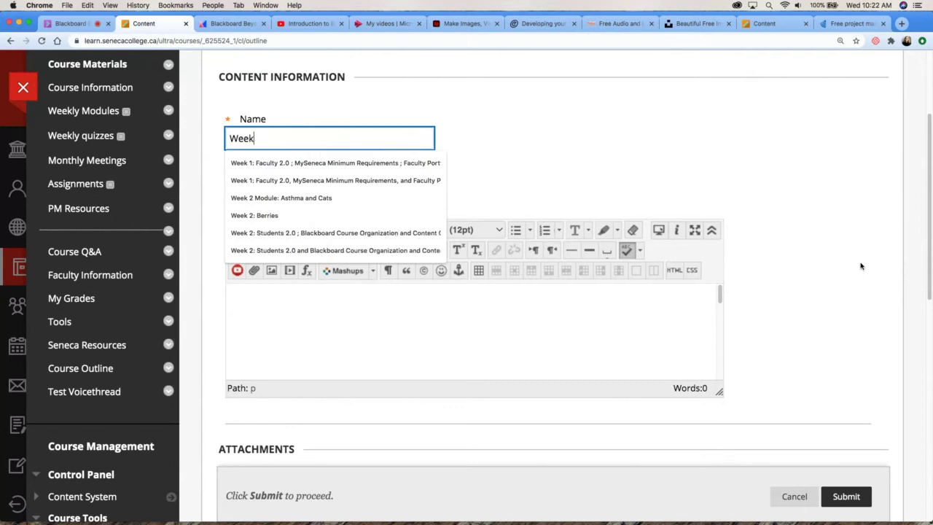
pyautogui.press('BackSpace')
pyautogui.press('BackSpace')
pyautogui.write('1')
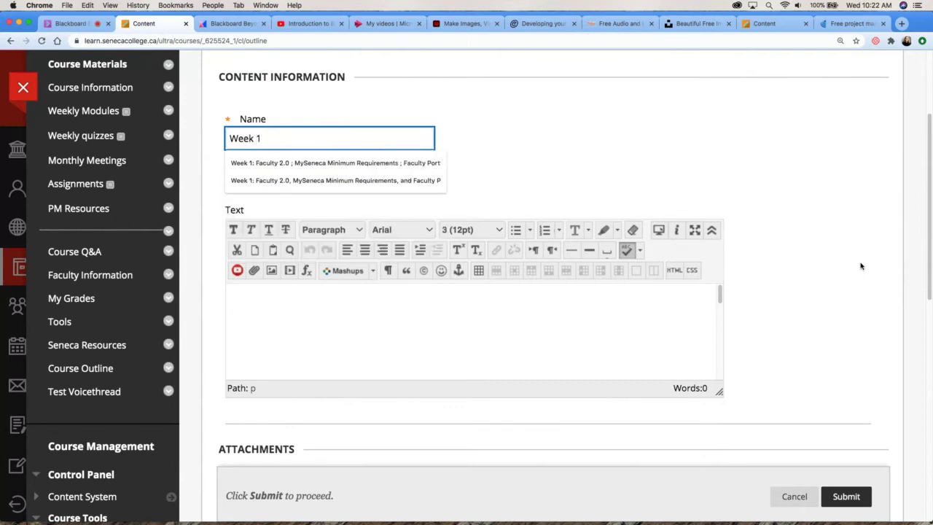
pyautogui.write(': Intro')
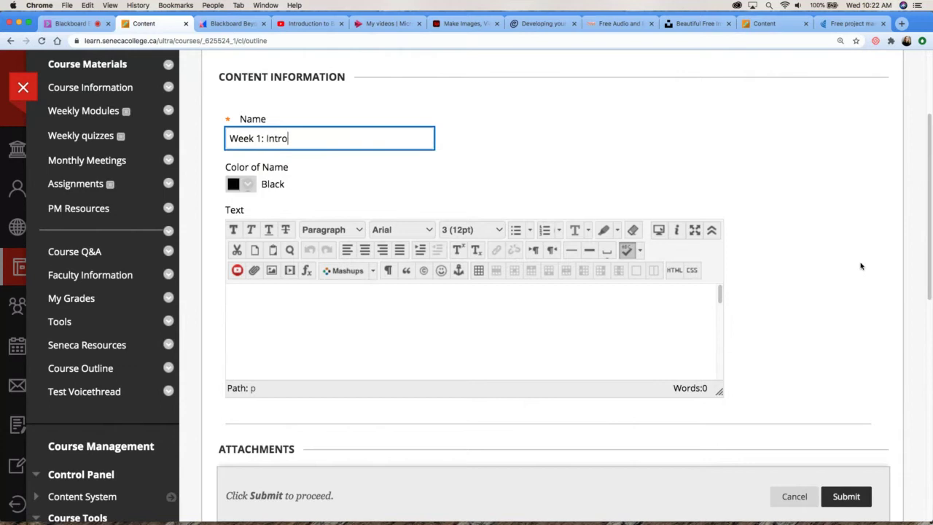
pyautogui.write(' to Business Writing')
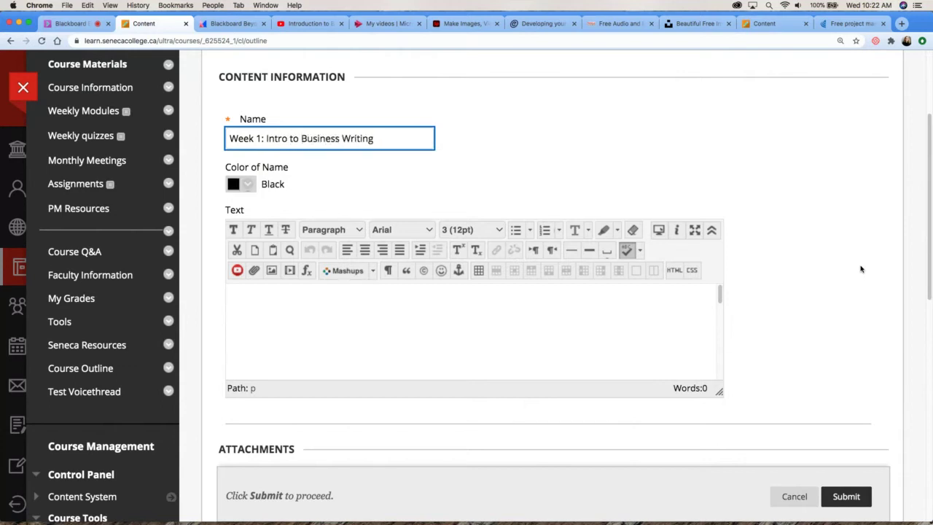
# - Expand "Intro" to "Introduction" in the item's name, and prefix the name with "Sep 1"
pyautogui.click(241, 159)
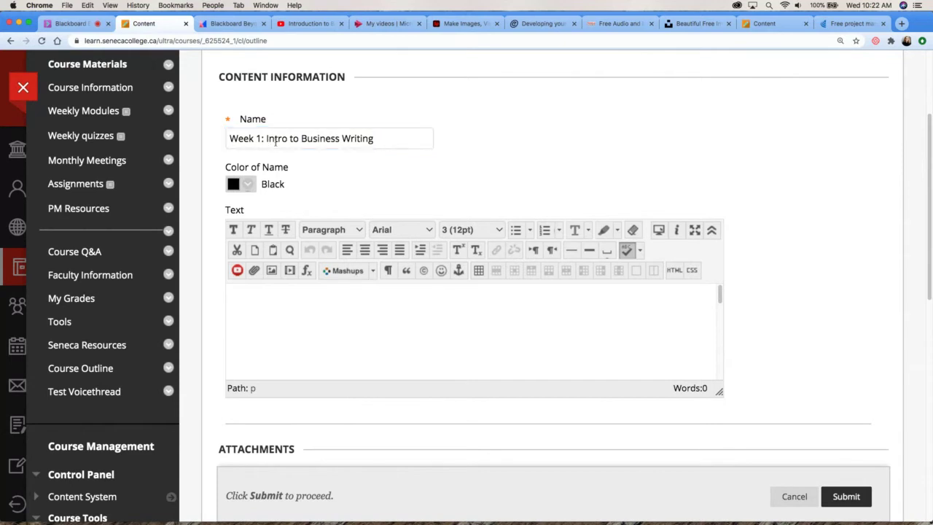
pyautogui.click(288, 139)
pyautogui.write('duction')
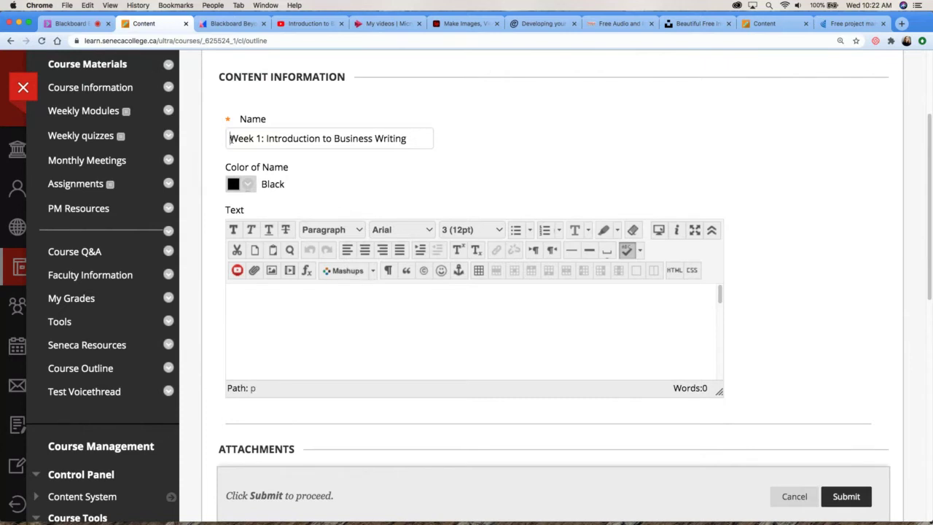
pyautogui.click(230, 138)
pyautogui.write('Sep ')
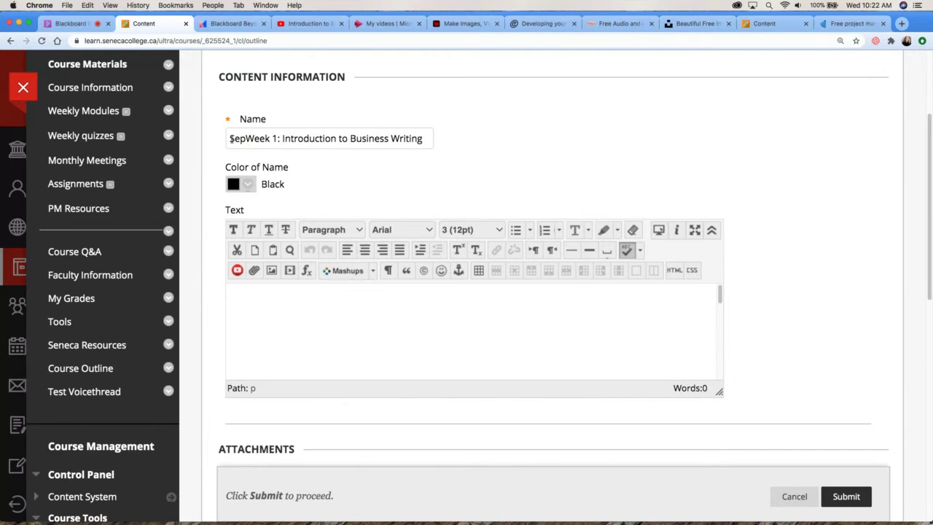
pyautogui.write('1')
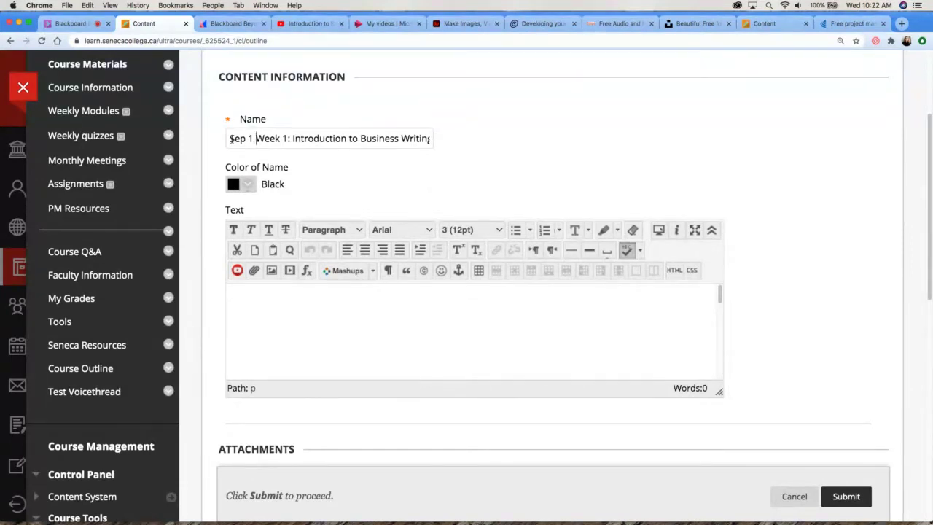
# - Add a hyphen after "Sep 1" in the item's name, and make the text editor's writing area taller
pyautogui.write('-')
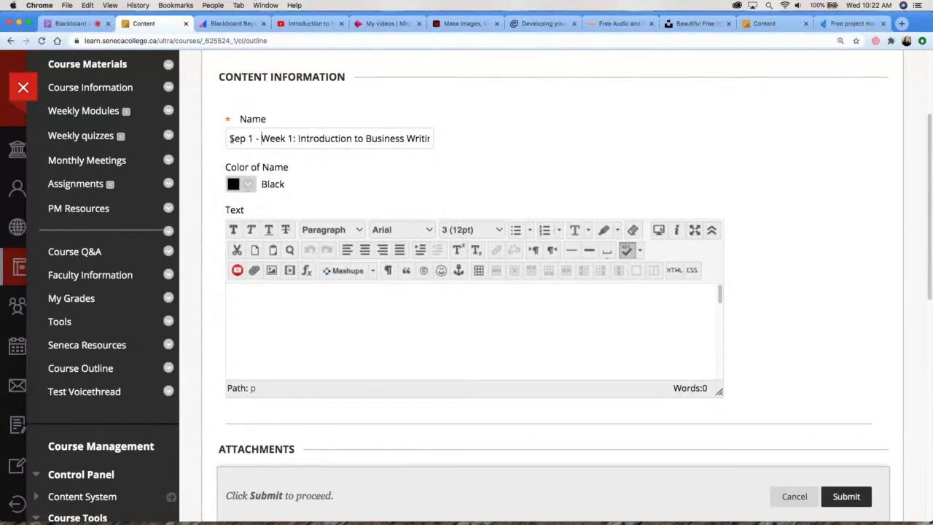
pyautogui.click(397, 327)
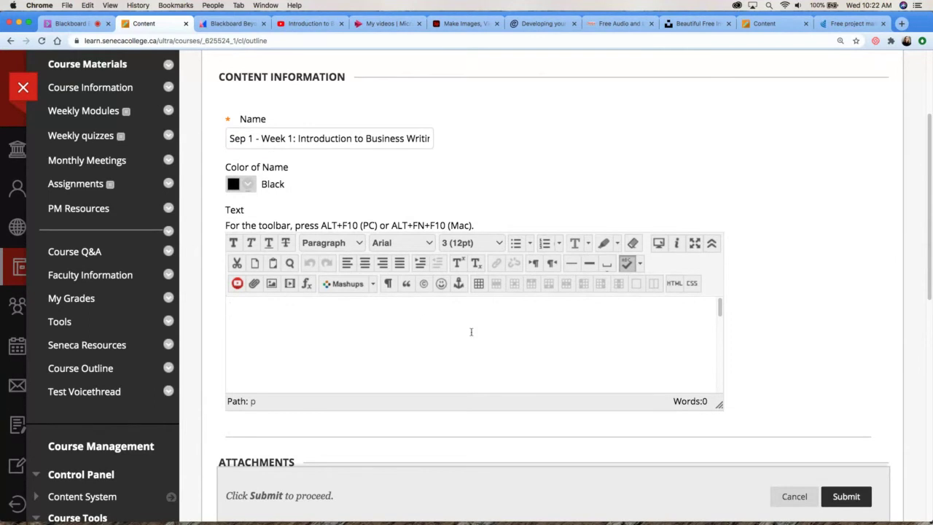
pyautogui.scroll(1, 752, 324)
pyautogui.scroll(-1, 751, 323)
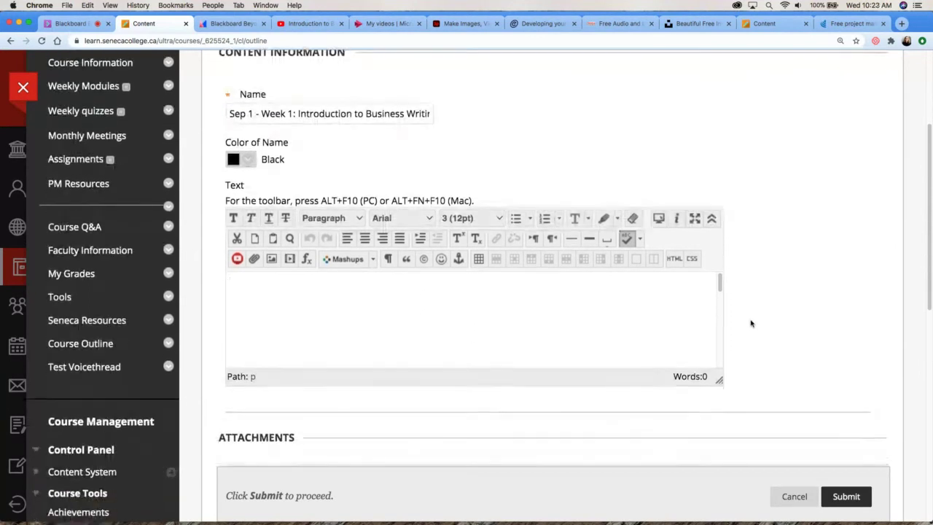
pyautogui.moveTo(719, 377); pyautogui.dragTo(721, 427)
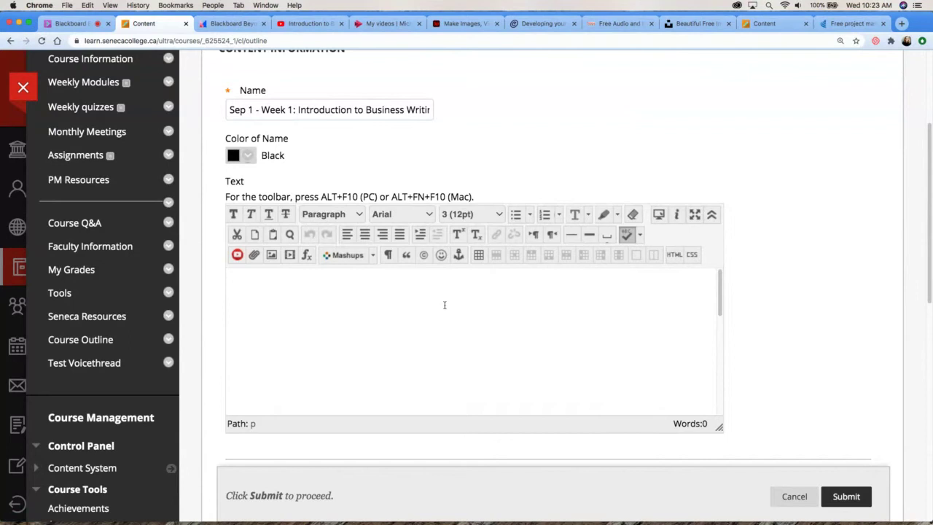
# - Collapse the text editor's formatting tools to a single row and expand them again
pyautogui.click(712, 215)
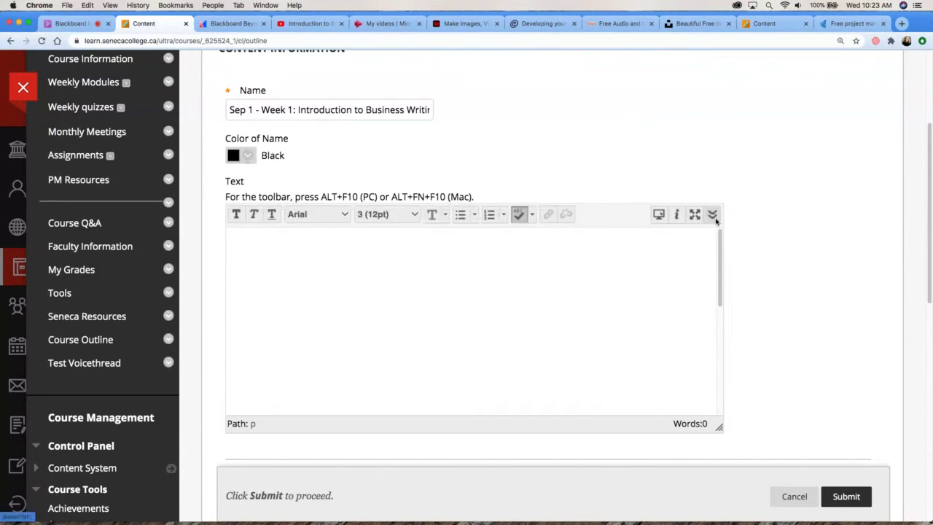
pyautogui.click(714, 216)
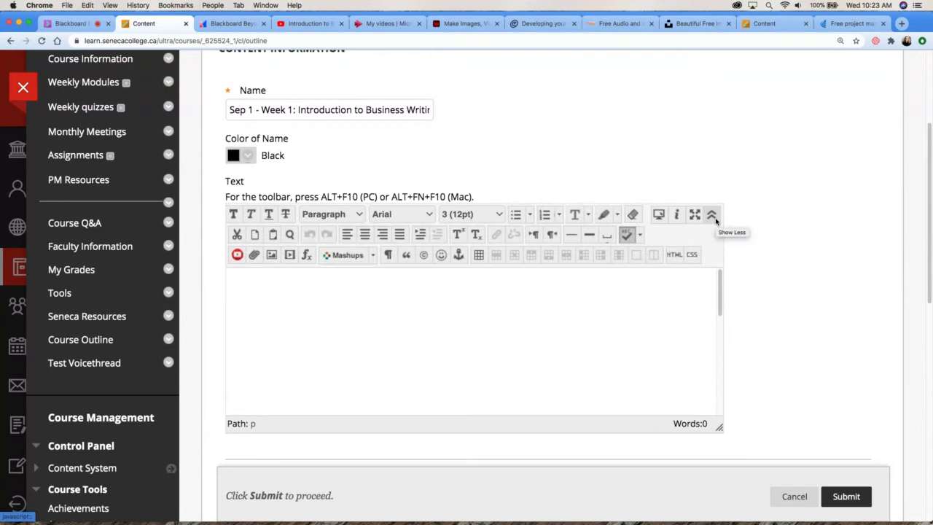
pyautogui.click(713, 215)
pyautogui.click(713, 215)
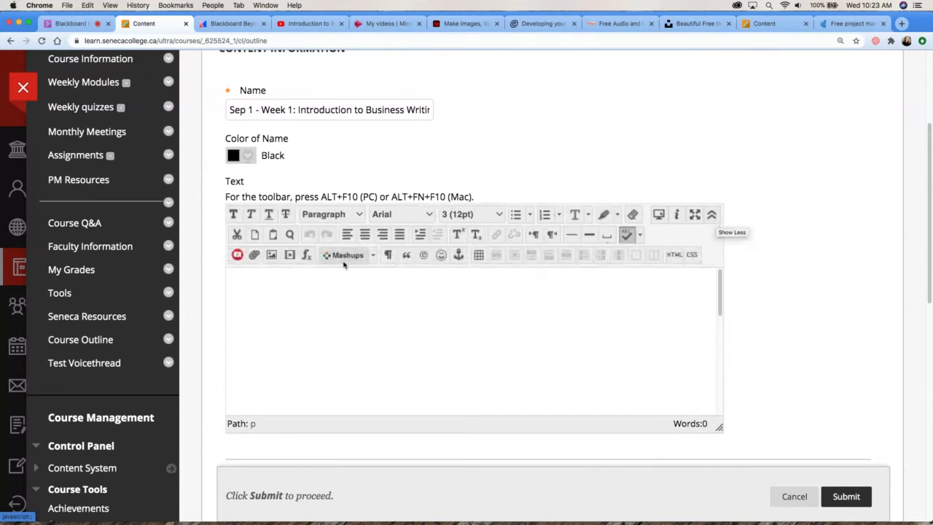
# - Enter "Learning Outcomes:" in the item's text, followed by a bulleted list with the entries 1 and 2, and end the list
pyautogui.click(446, 332)
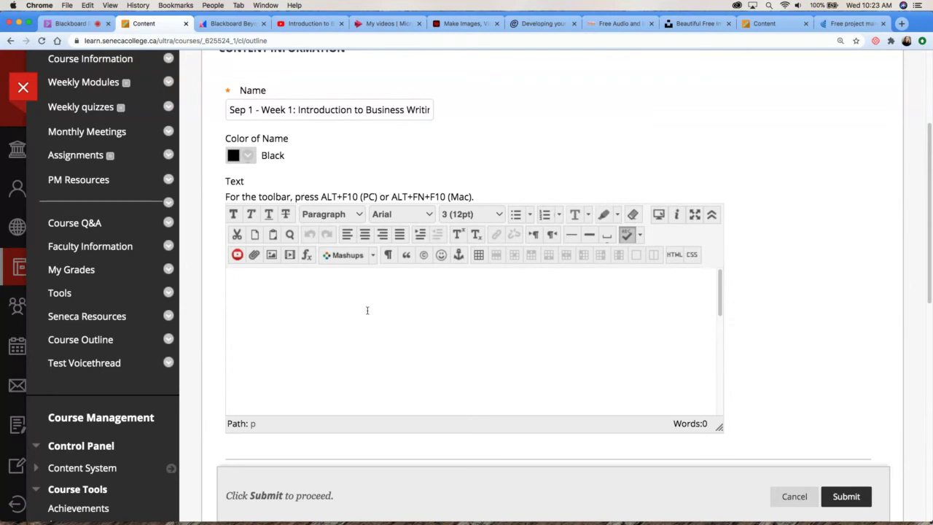
pyautogui.write('Learning Outcomes:')
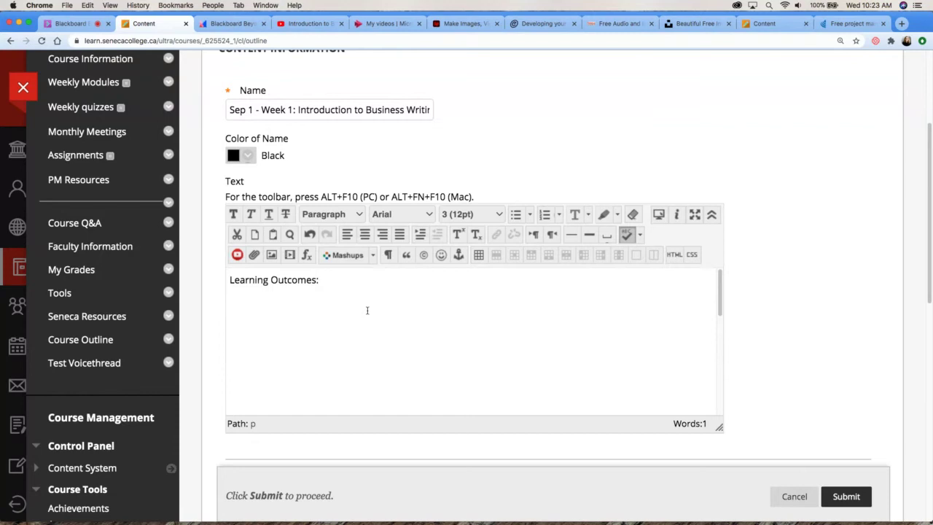
pyautogui.press('Return')
pyautogui.click(513, 215)
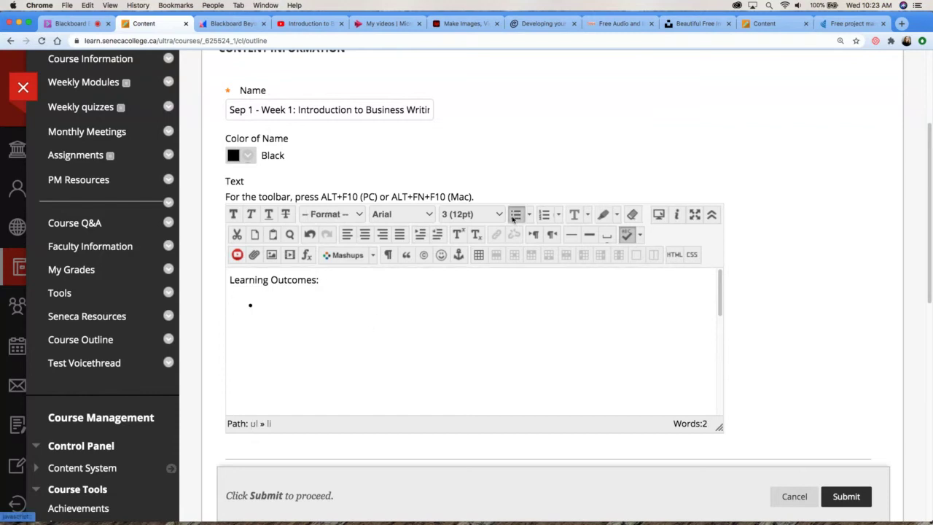
pyautogui.write('1')
pyautogui.press('Return')
pyautogui.write('2')
pyautogui.press('Return')
pyautogui.press('BackSpace')
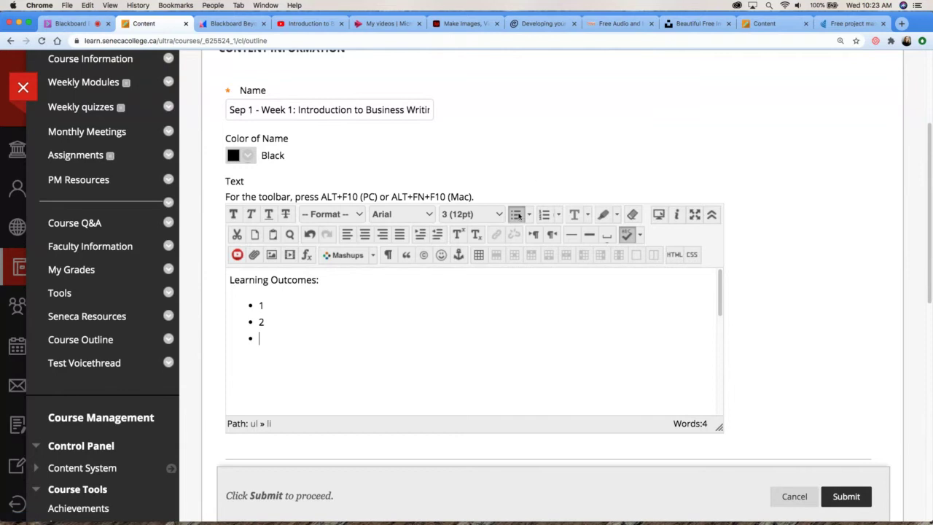
pyautogui.click(517, 215)
pyautogui.write('PM')
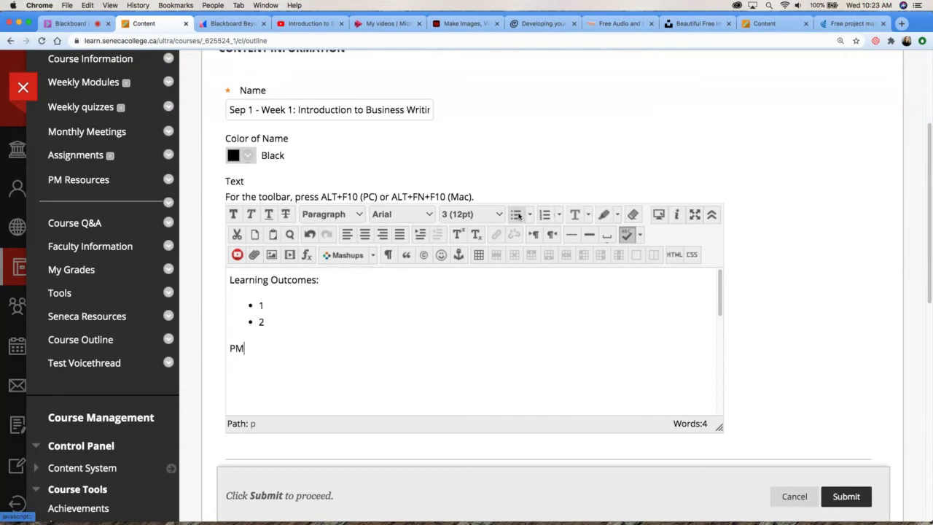
pyautogui.write(' Resources')
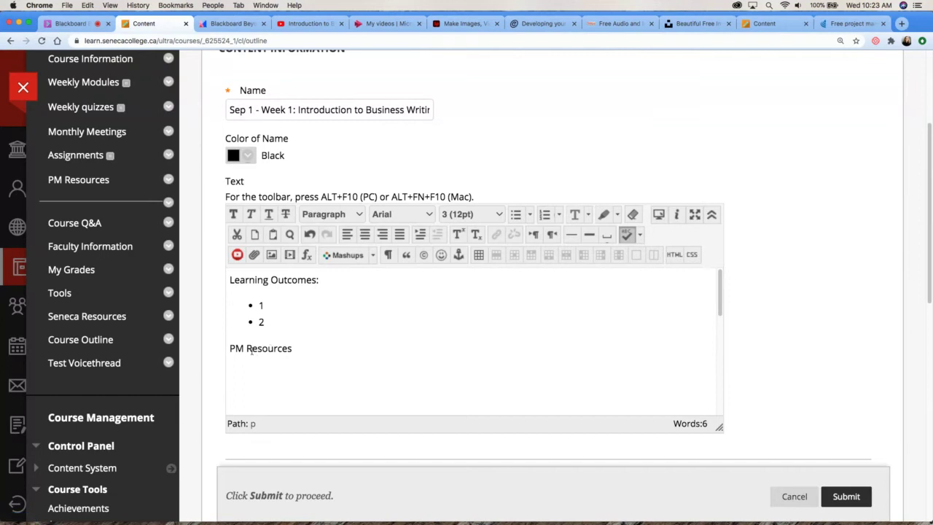
pyautogui.moveTo(229, 349); pyautogui.dragTo(294, 349)
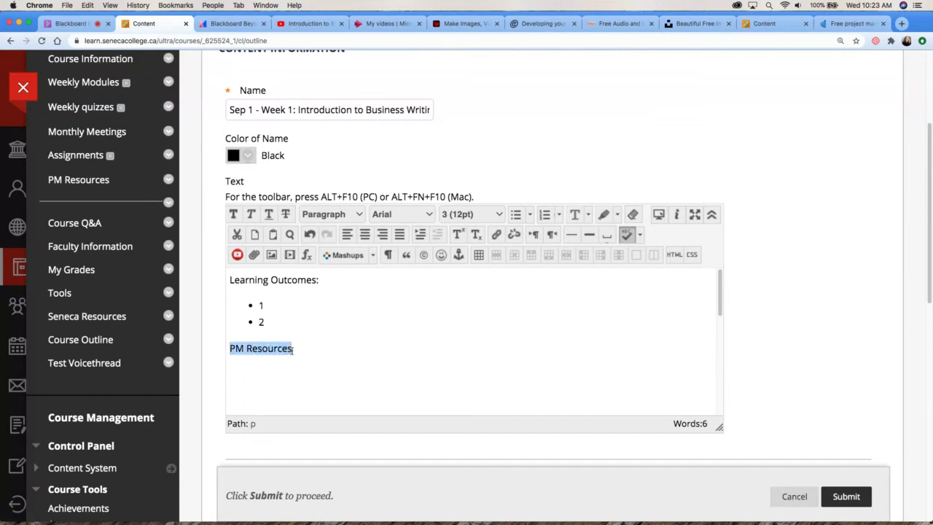
pyautogui.click(496, 236)
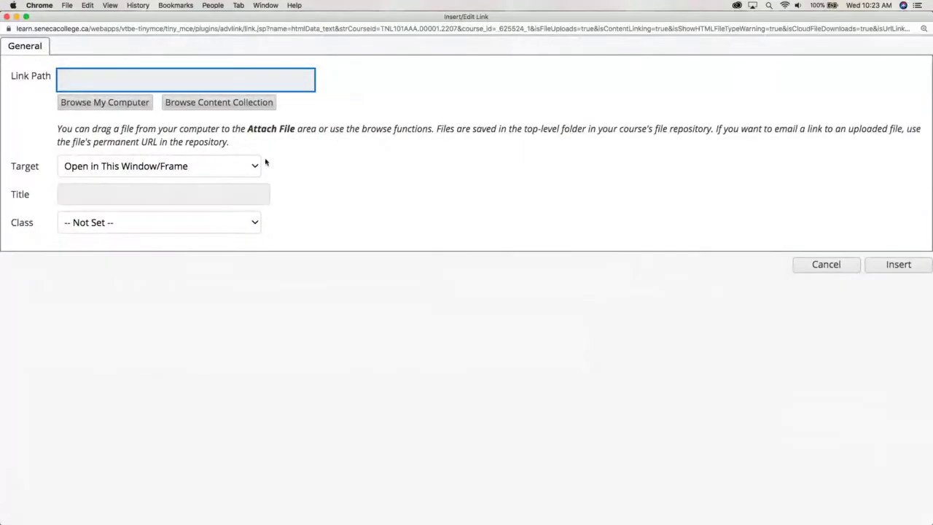
pyautogui.write('https://open.institute.pm/free-project-management-resources/')
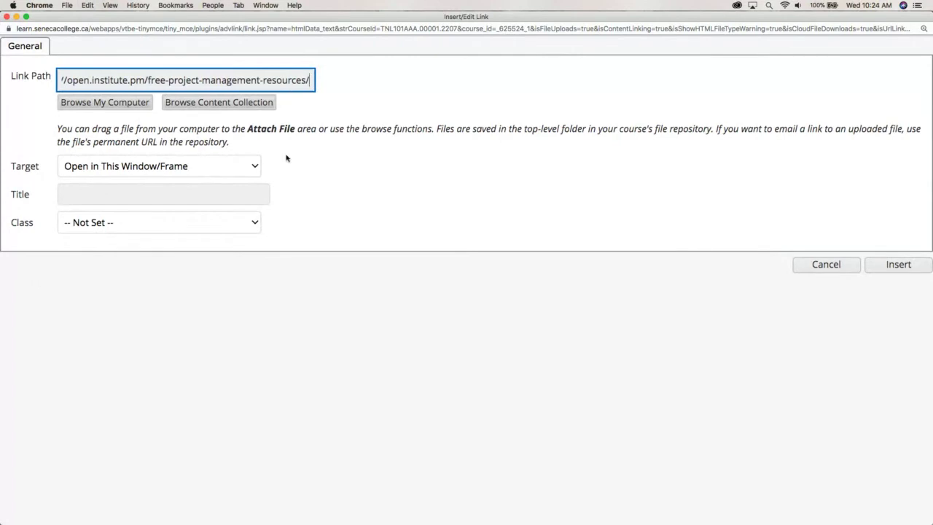
pyautogui.click(256, 168)
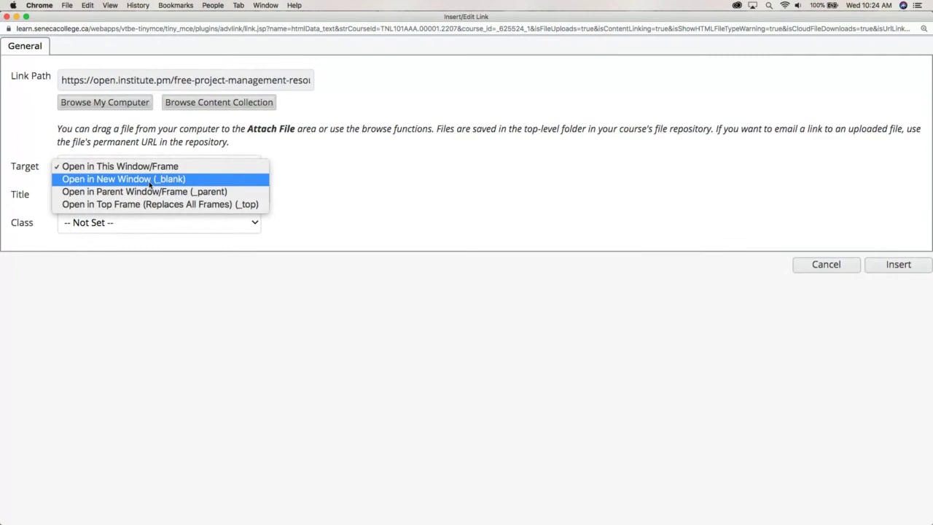
pyautogui.click(150, 180)
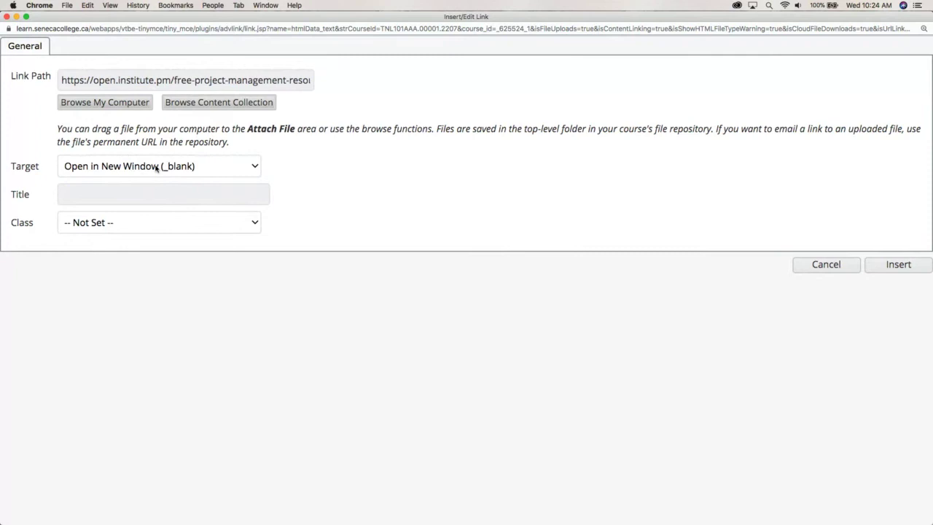
pyautogui.click(899, 265)
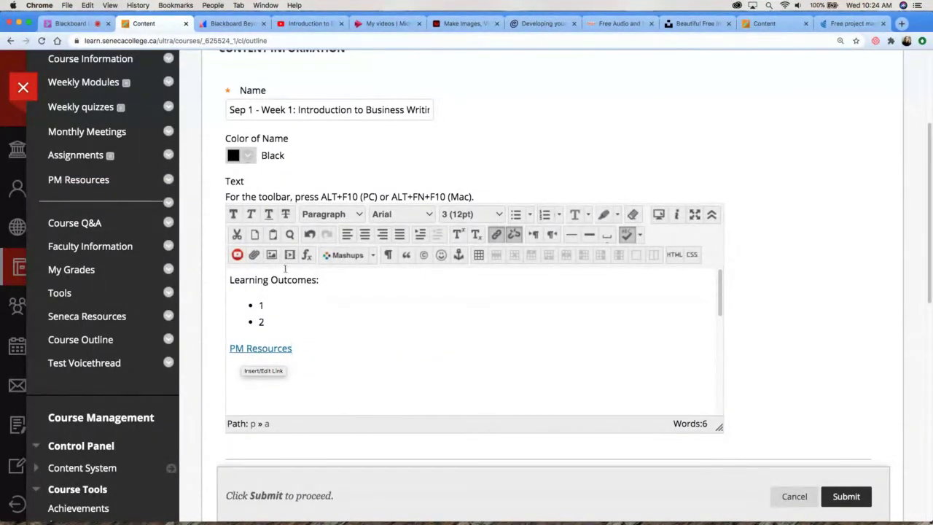
# - Insert a link to the local file Adobe Creative Cloud Study.docx on a new line below the PM Resources link
pyautogui.press('Return')
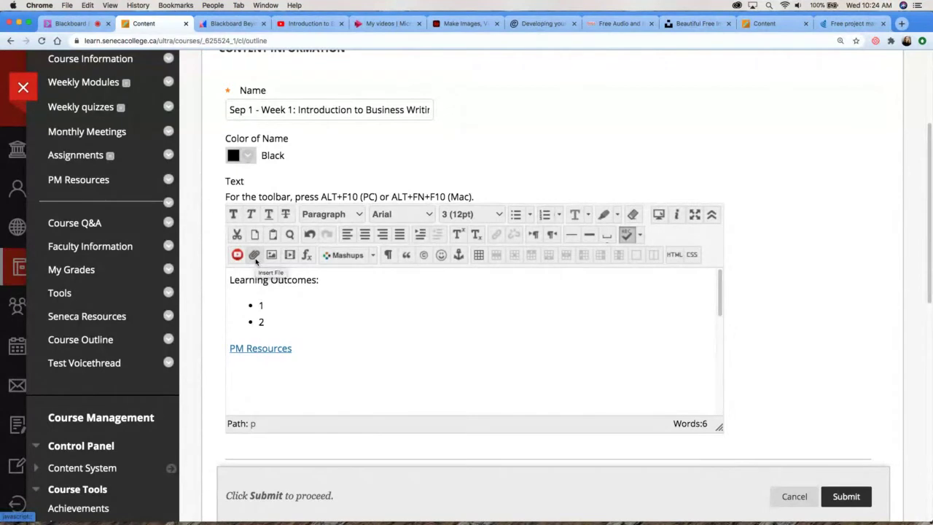
pyautogui.click(256, 260)
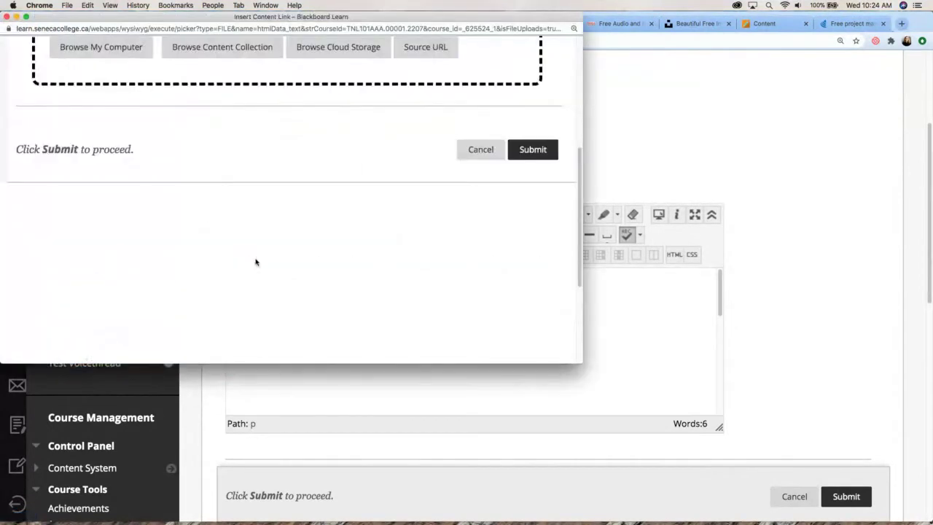
pyautogui.click(129, 52)
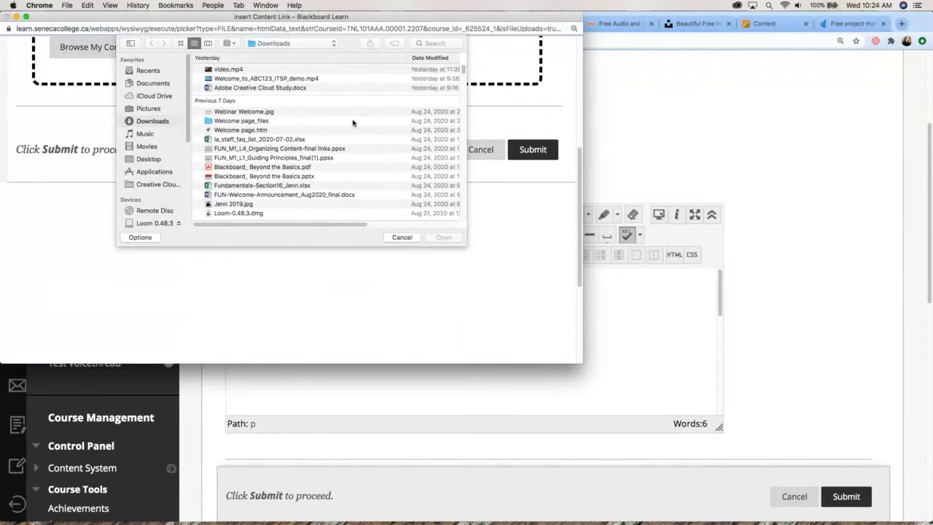
pyautogui.doubleClick(293, 88)
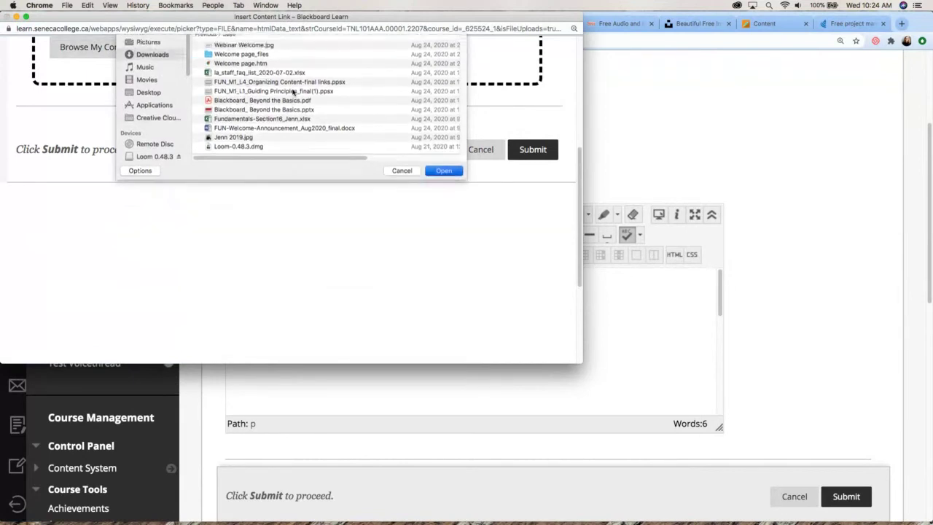
pyautogui.scroll(-1, 367, 189)
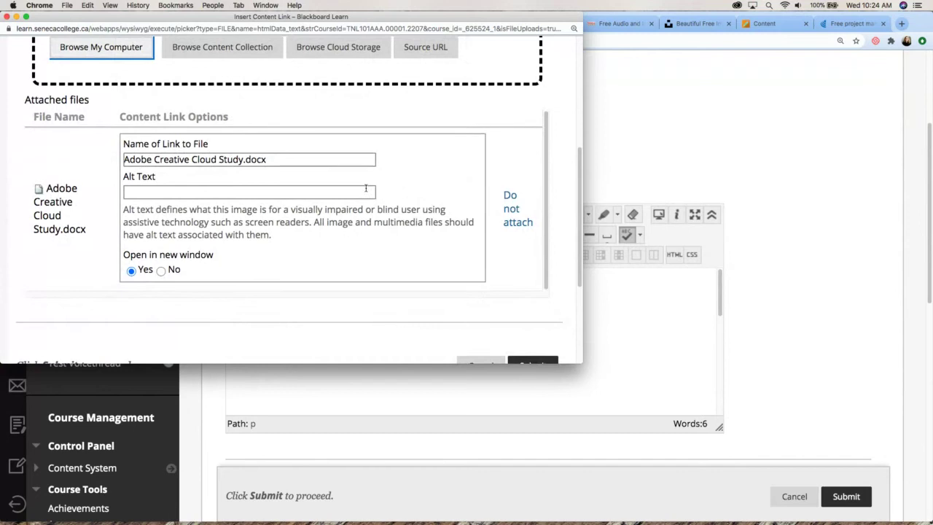
pyautogui.click(549, 364)
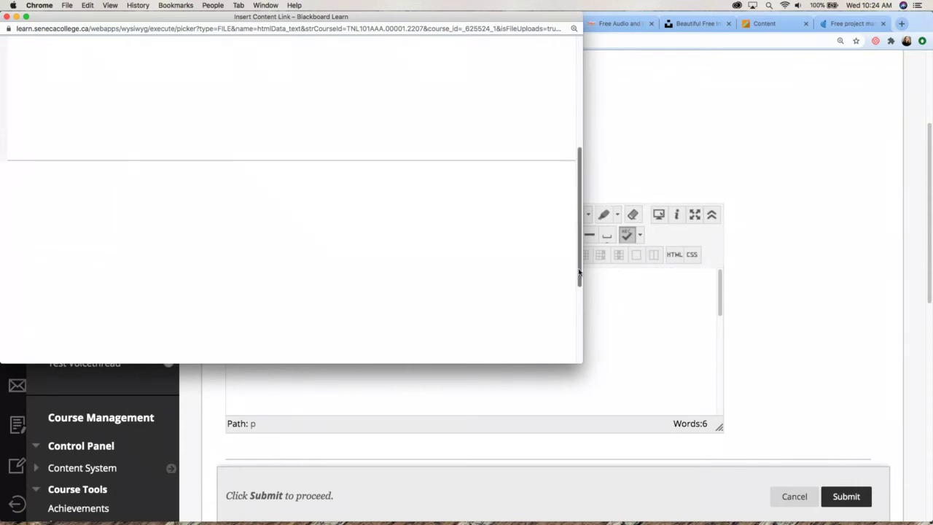
pyautogui.moveTo(579, 273); pyautogui.dragTo(596, 170)
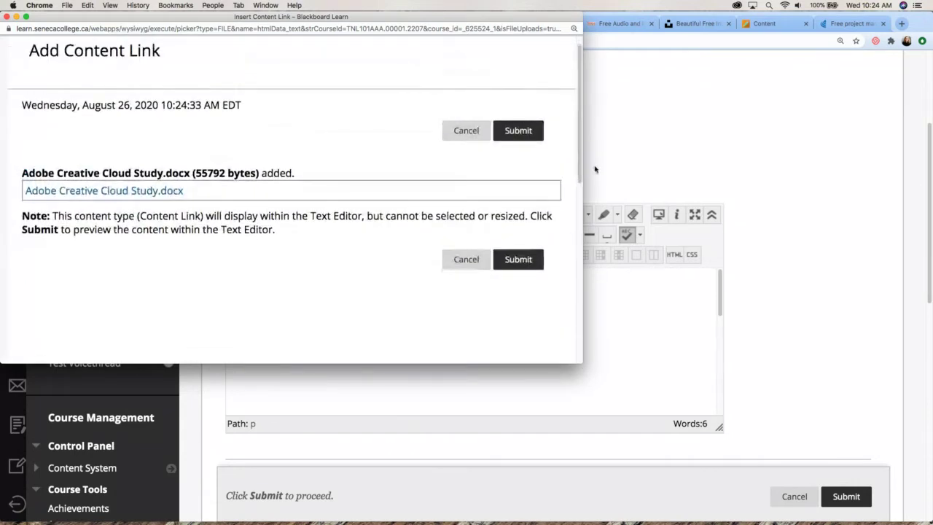
pyautogui.click(518, 260)
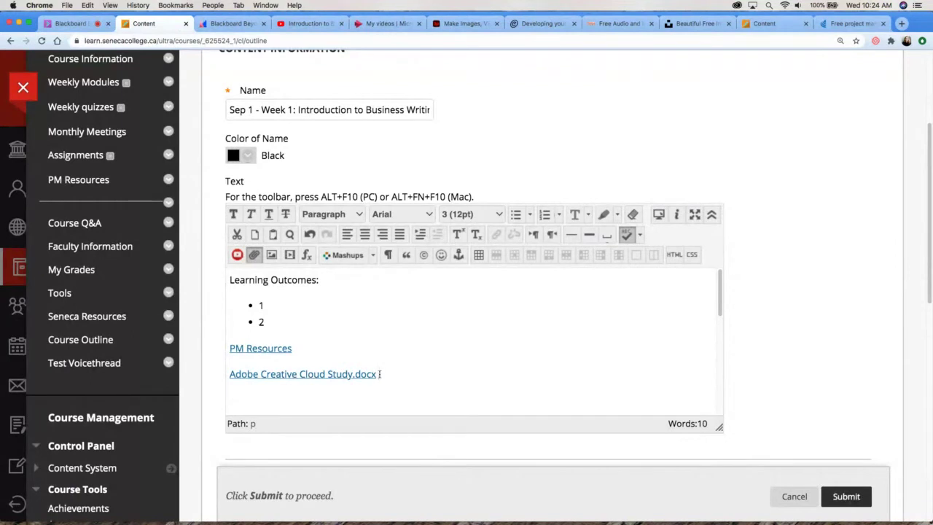
# - Attach Adobe Creative Cloud Study.docx from the Downloads folder to the content item as an attachment
pyautogui.scroll(1, 810, 315)
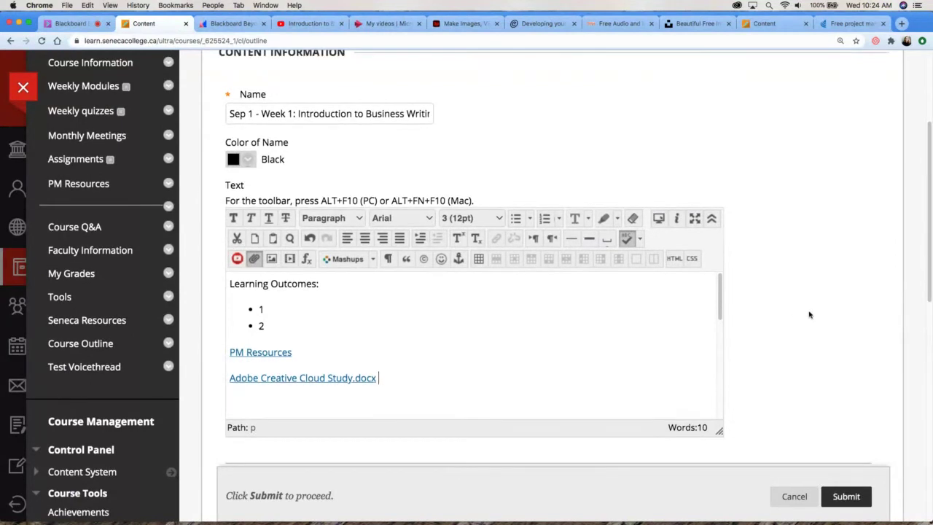
pyautogui.scroll(-5, 809, 315)
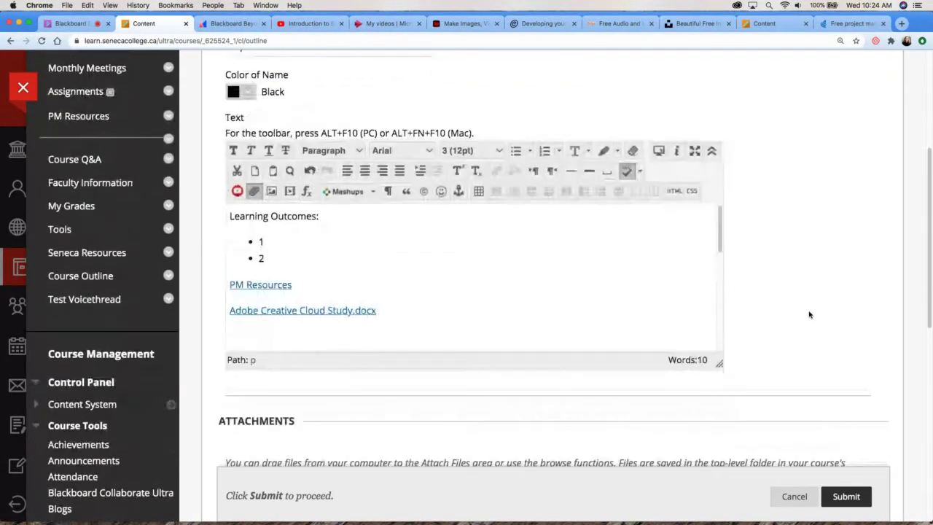
pyautogui.scroll(-10, 810, 315)
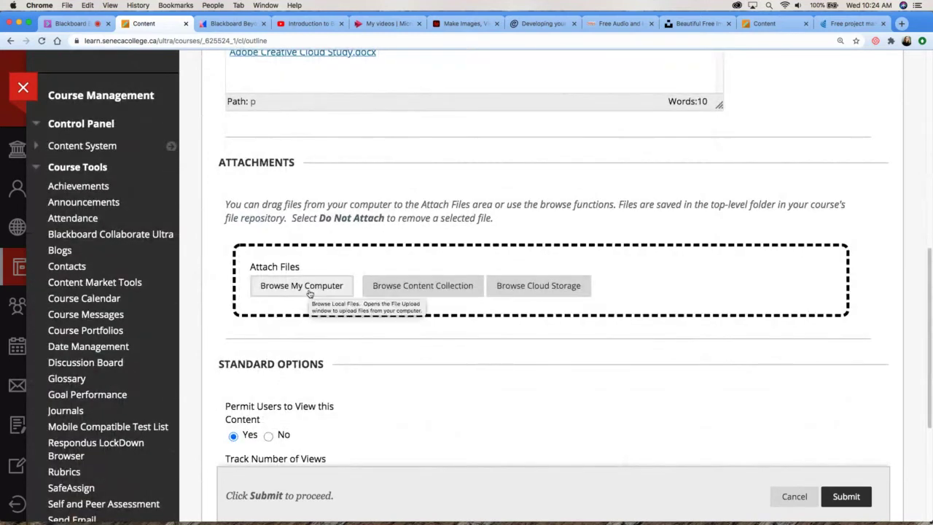
pyautogui.scroll(-5, 309, 294)
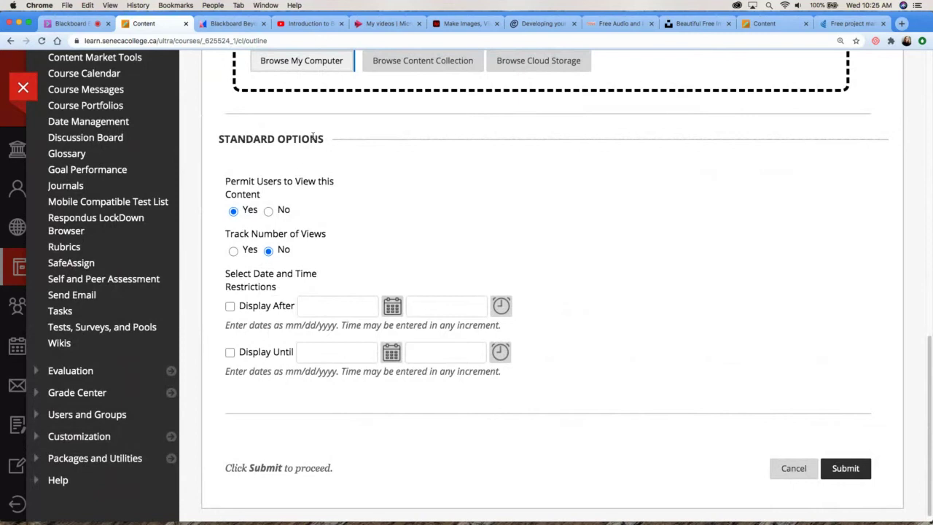
pyautogui.click(307, 60)
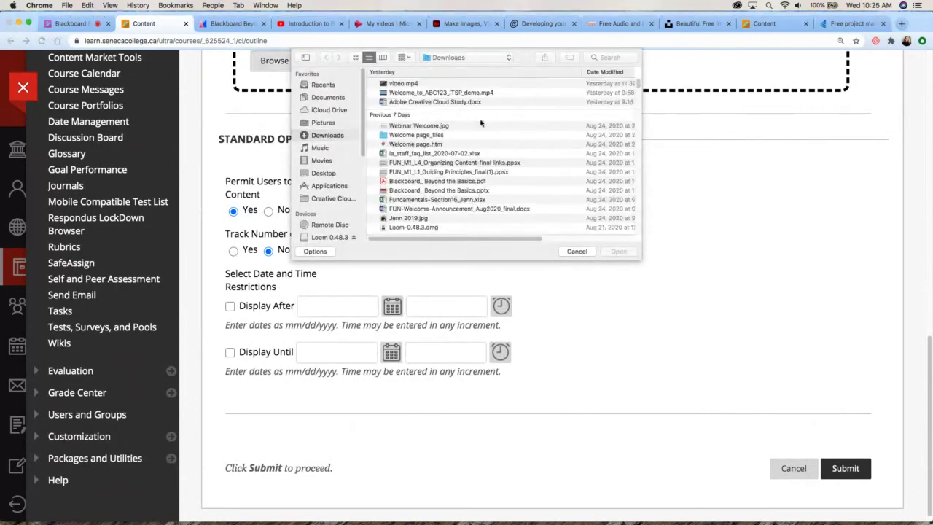
pyautogui.click(450, 102)
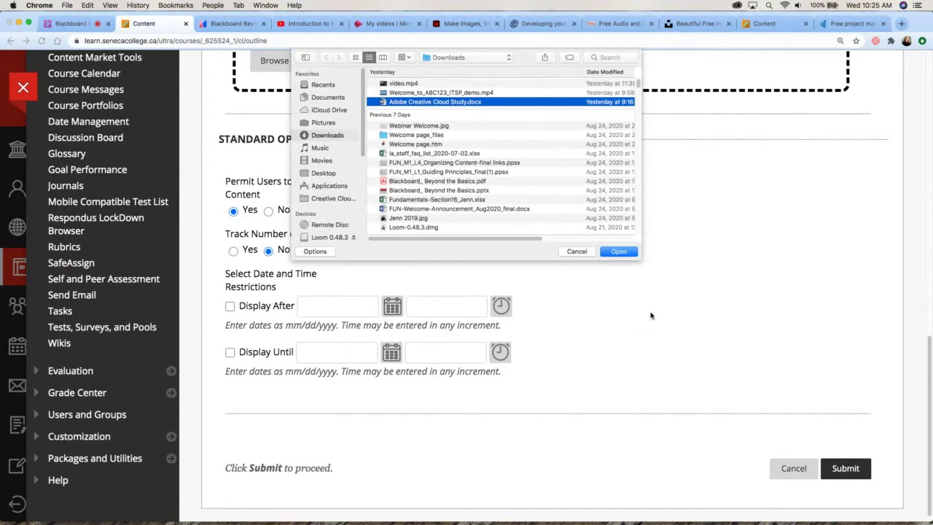
pyautogui.click(625, 251)
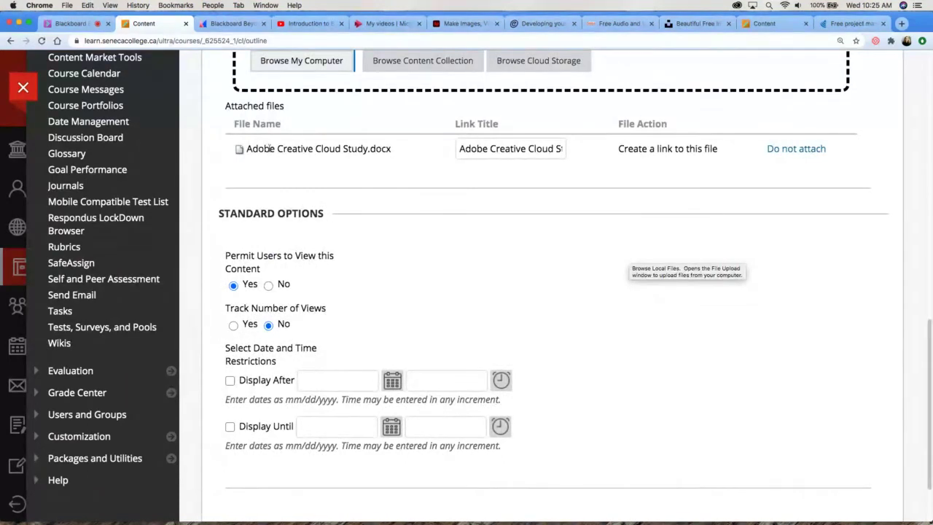
# - Set the link title of the attached Adobe Creative Cloud Study.docx to "Reading 1 - National Post article"
pyautogui.tripleClick(517, 148)
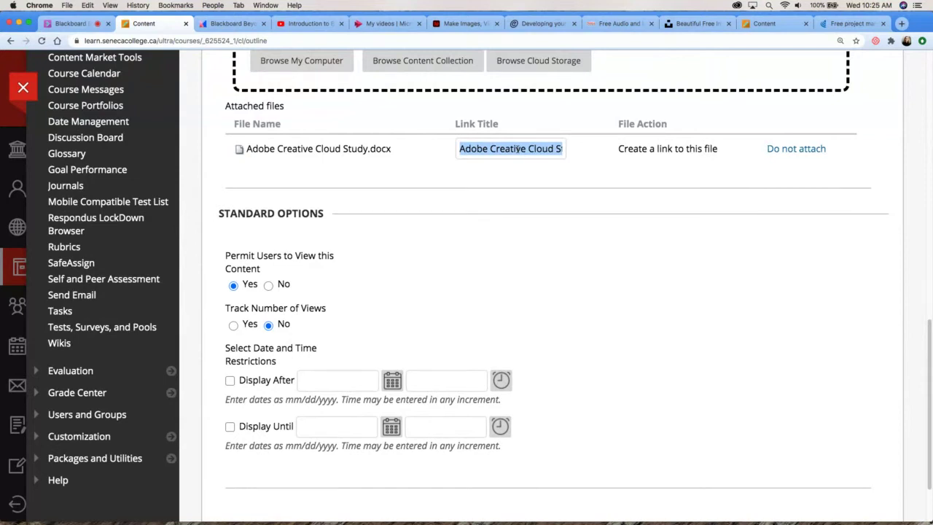
pyautogui.write('Reading 1')
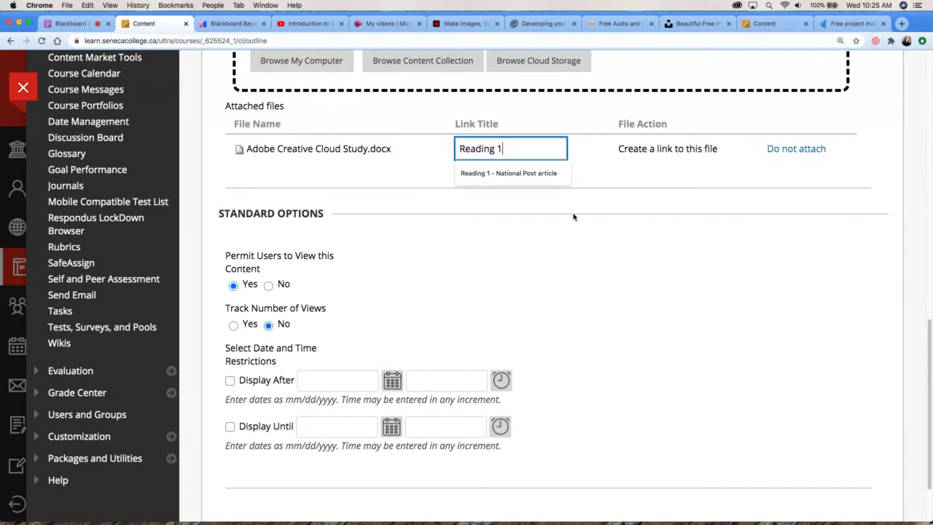
pyautogui.click(548, 174)
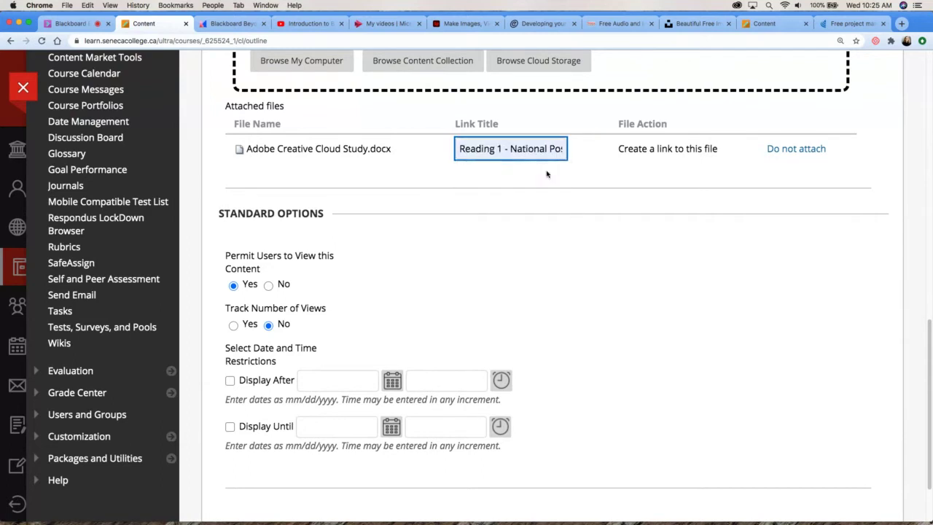
pyautogui.click(558, 212)
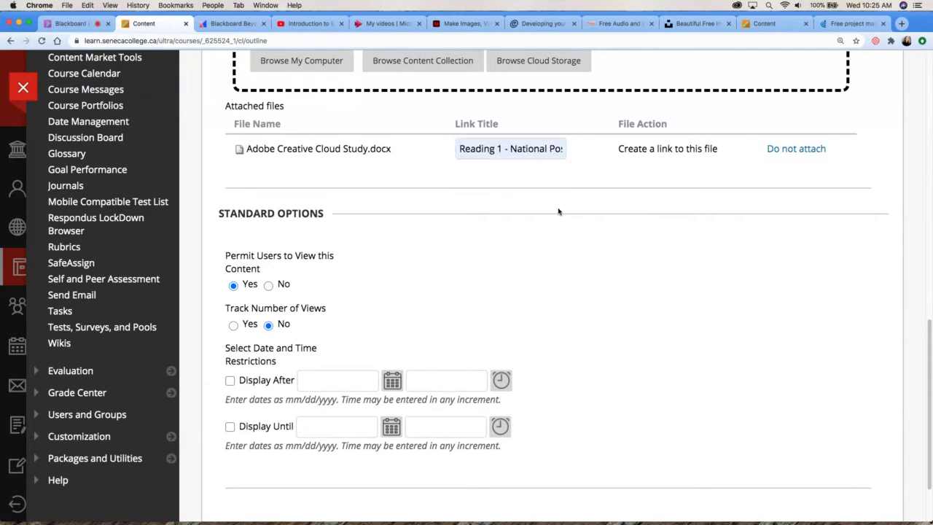
# - Attach Blackboard_ Beyond the Basics.pdf from the Downloads folder to the content item as a second file
pyautogui.scroll(5, 558, 212)
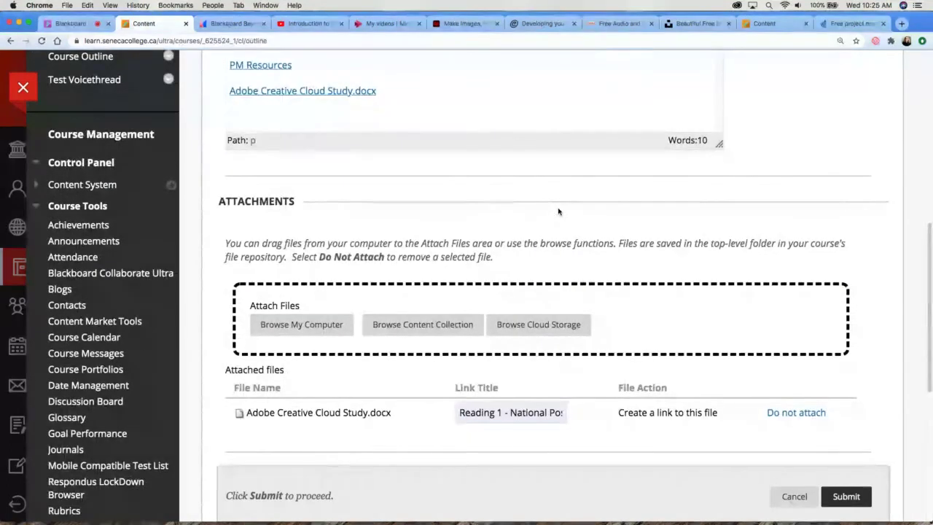
pyautogui.scroll(2, 558, 212)
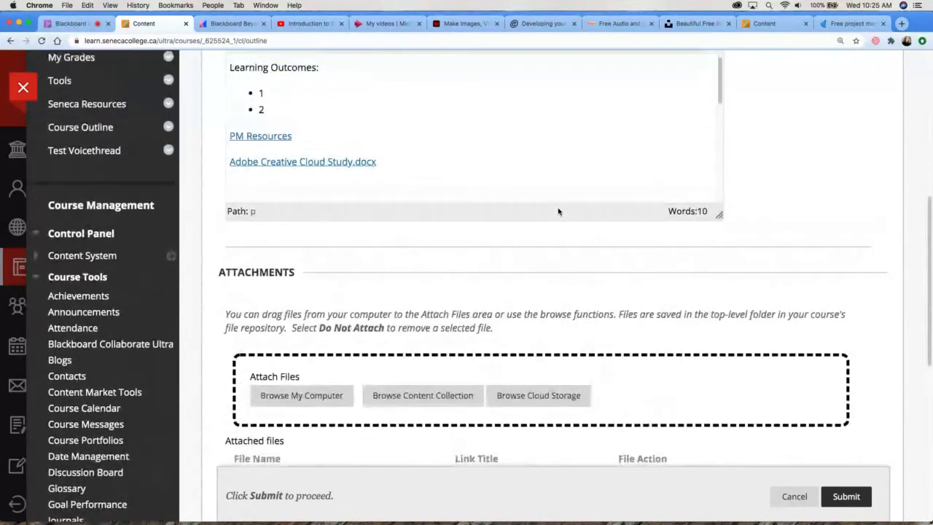
pyautogui.scroll(1, 558, 211)
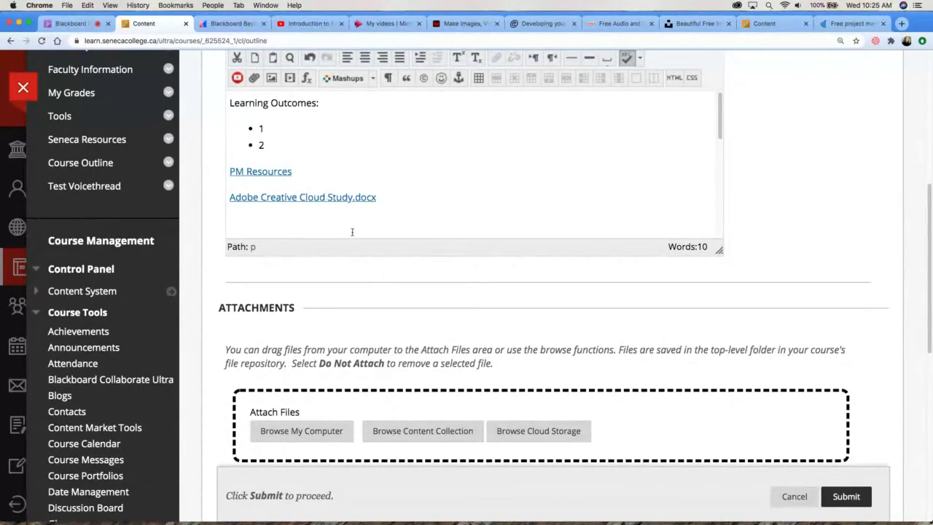
pyautogui.scroll(-3, 352, 232)
pyautogui.scroll(2, 352, 233)
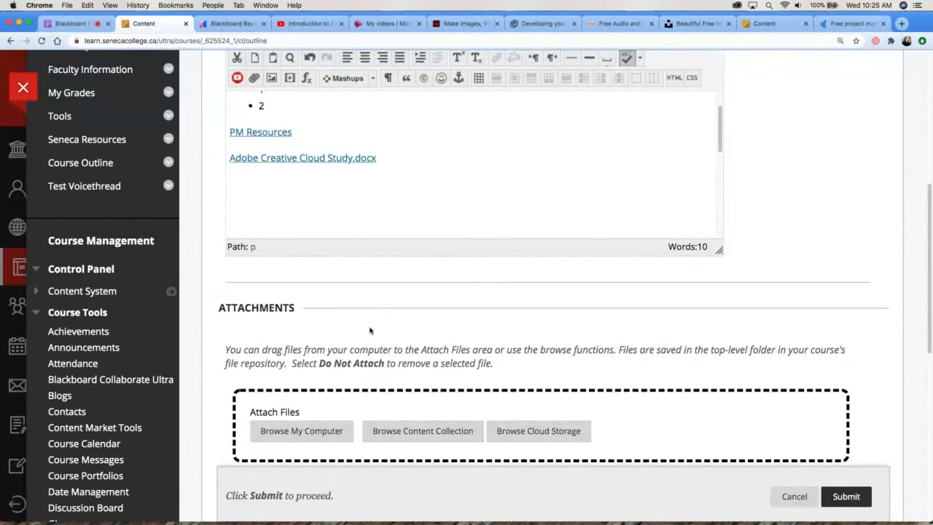
pyautogui.scroll(-7, 369, 330)
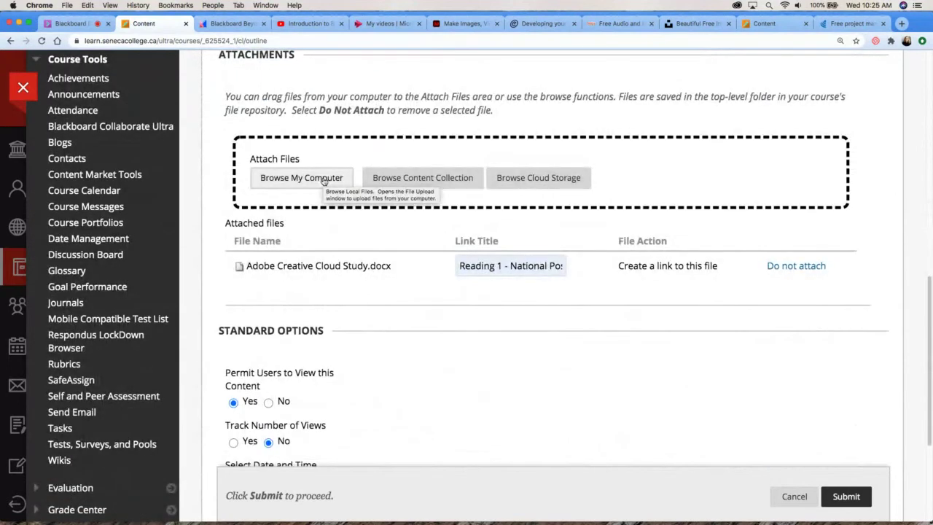
pyautogui.click(324, 181)
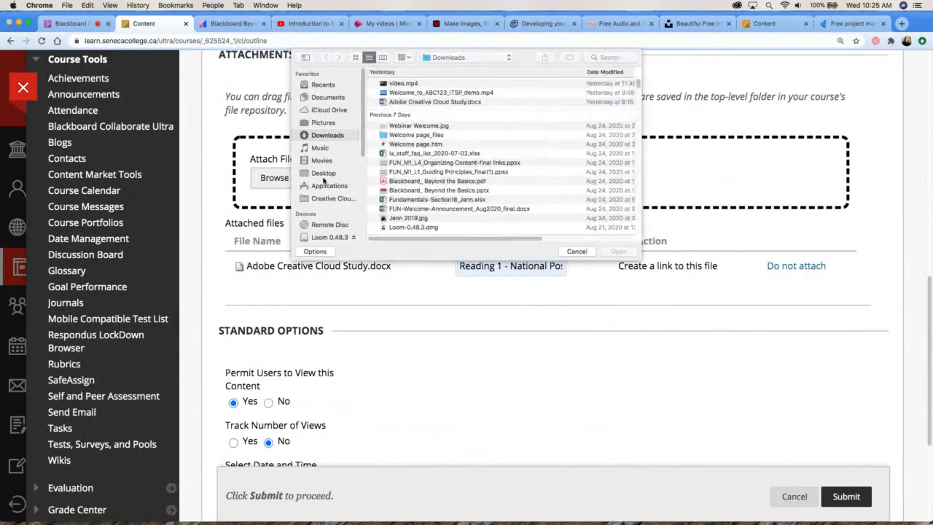
pyautogui.click(441, 182)
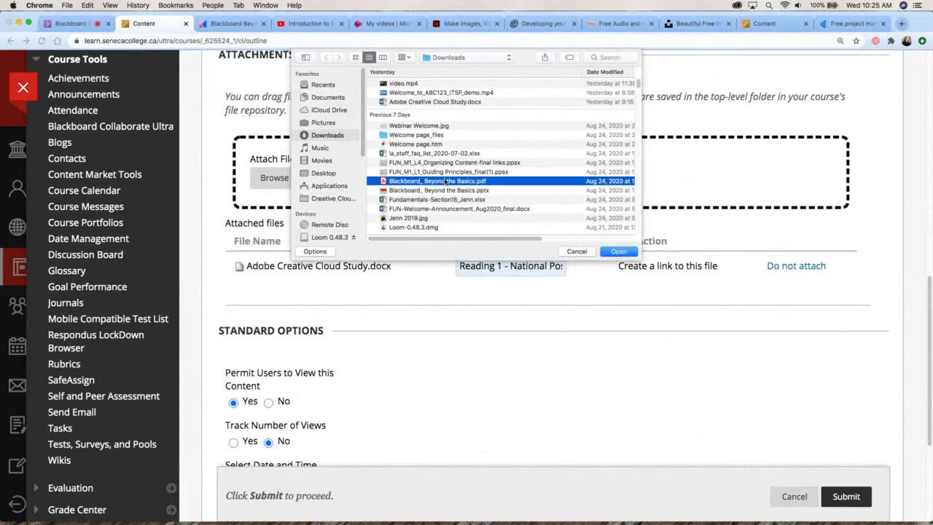
pyautogui.click(629, 252)
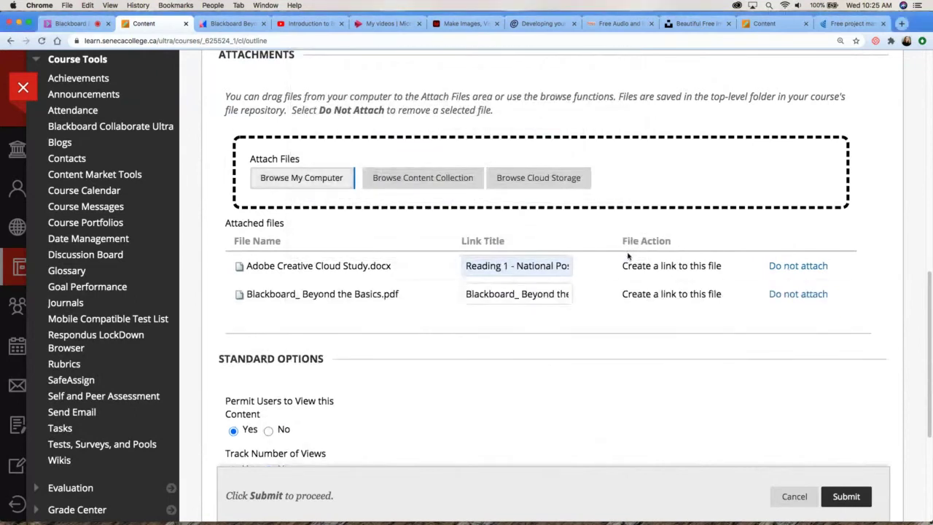
# - Set the link title of the attached PDF to "Lecture Slides" and submit the content item
pyautogui.tripleClick(519, 294)
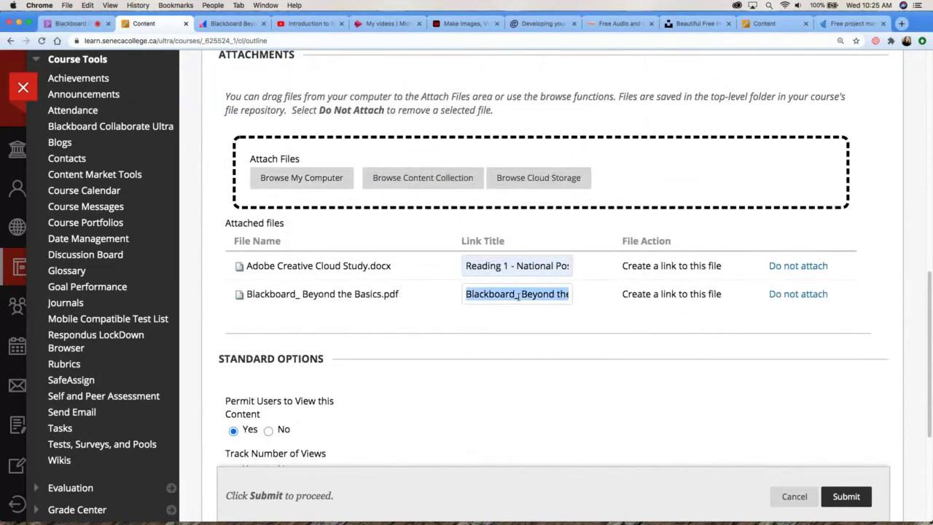
pyautogui.write('Lect')
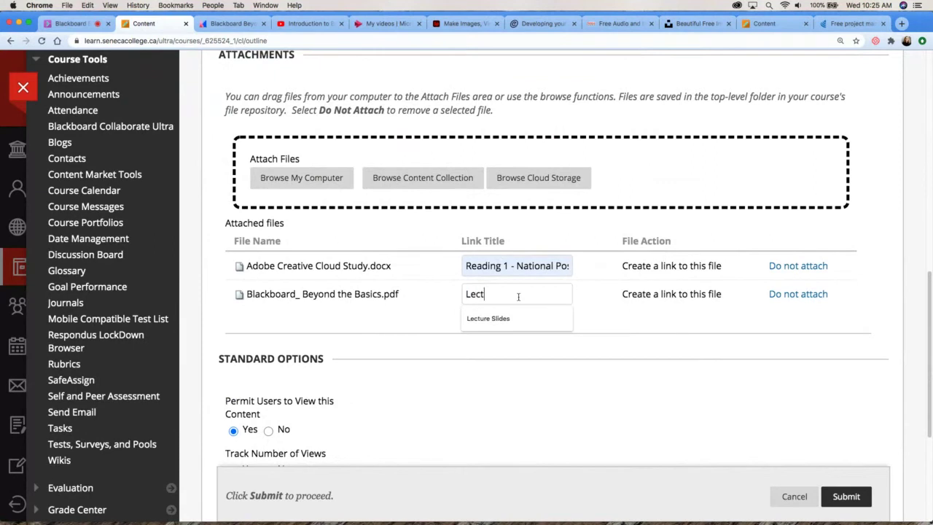
pyautogui.write('ure')
pyautogui.press('Down')
pyautogui.press('Return')
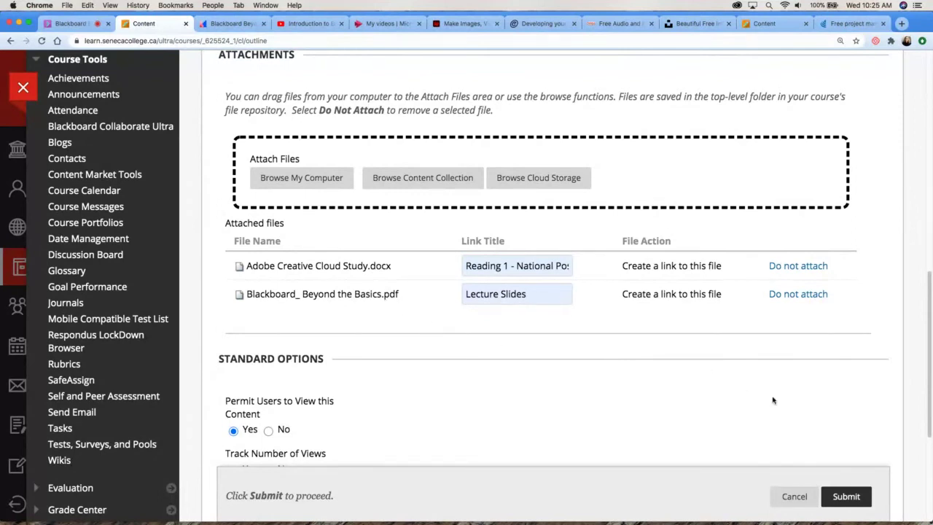
pyautogui.click(847, 497)
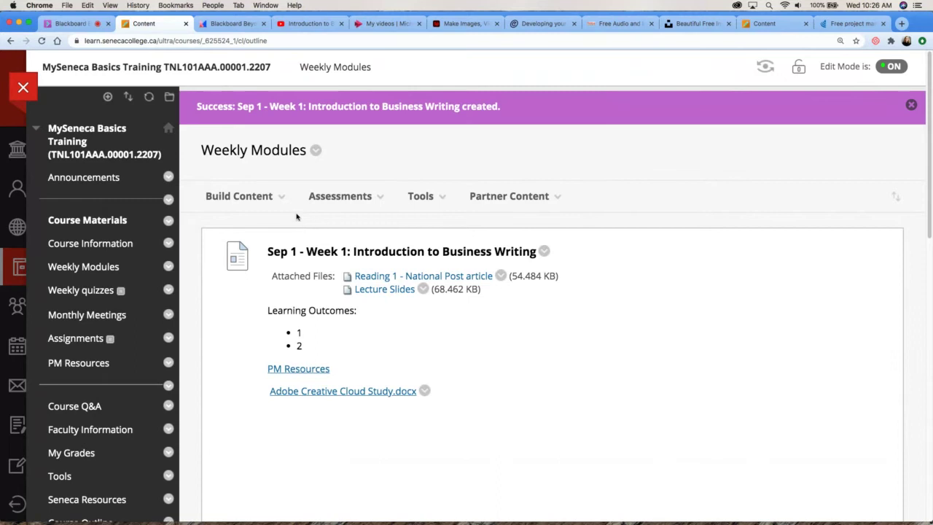
# - Start a new content folder in Weekly Modules and name it "Sep 1: Introduction to Business Writing"
pyautogui.click(278, 202)
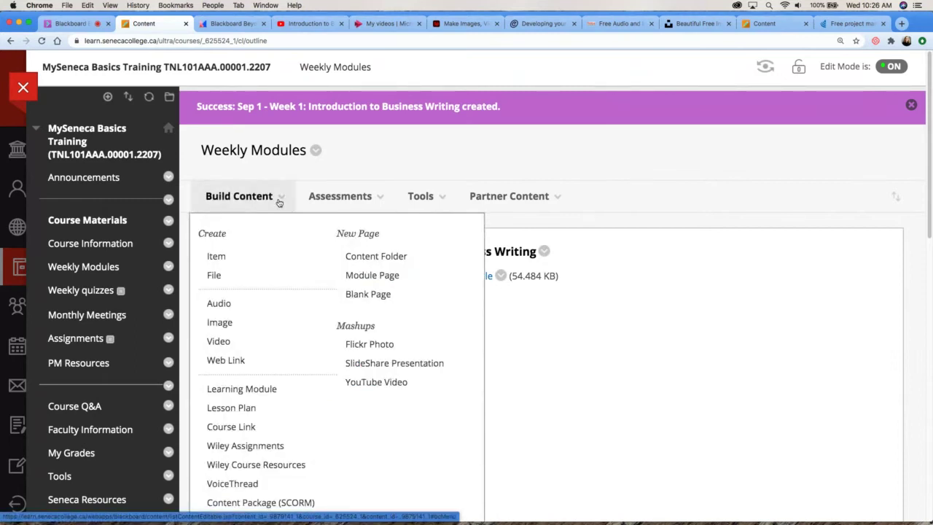
pyautogui.click(372, 260)
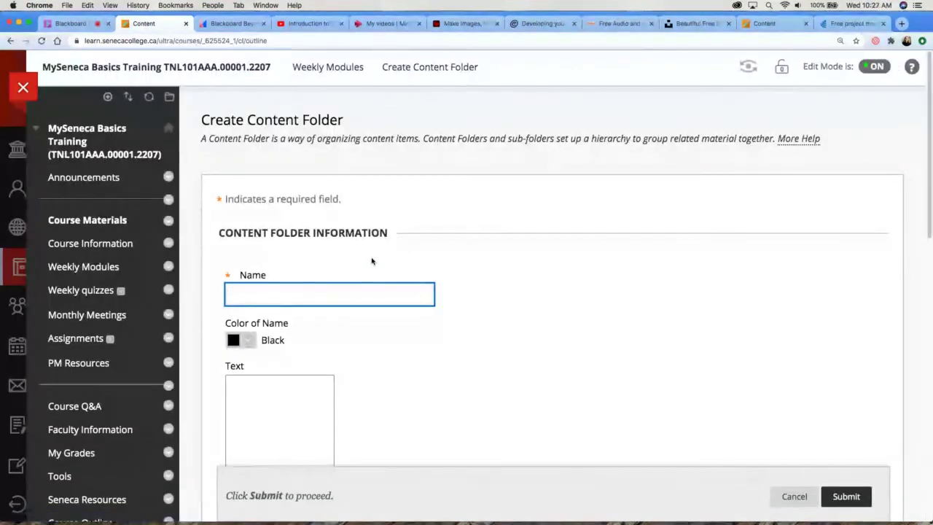
pyautogui.write('Sep')
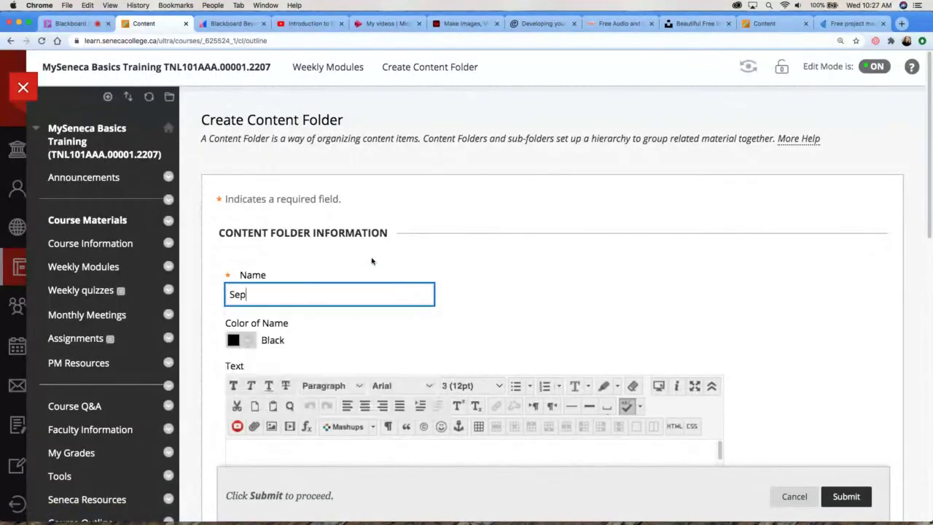
pyautogui.write(' 1')
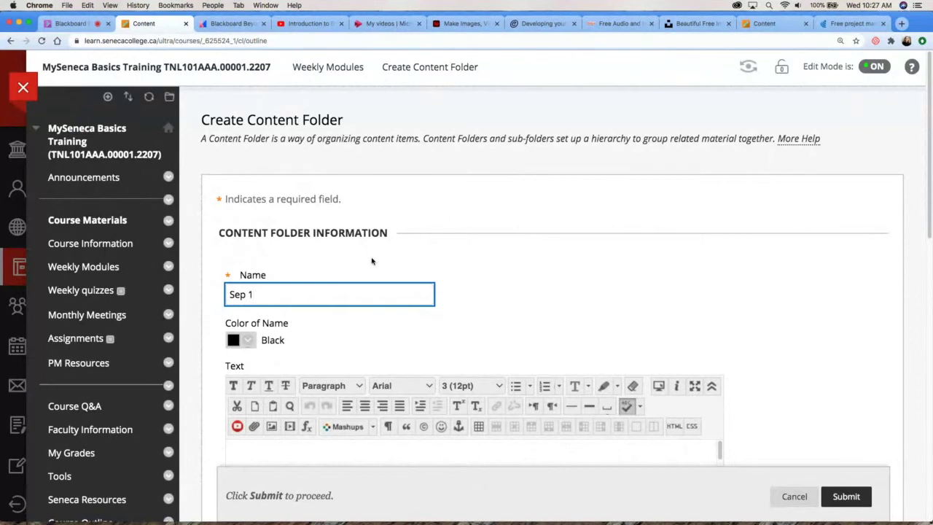
pyautogui.write(': Introduction to Business Writ')
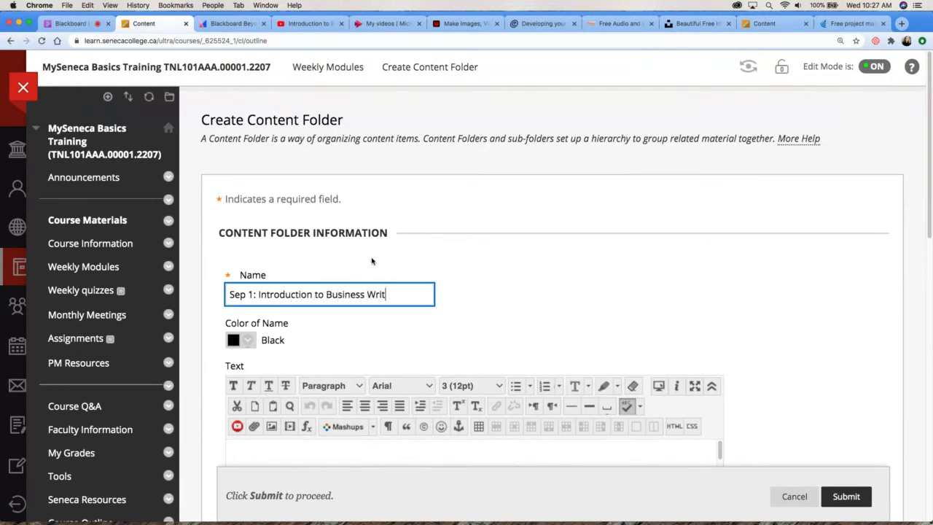
pyautogui.write('ing')
pyautogui.click(763, 319)
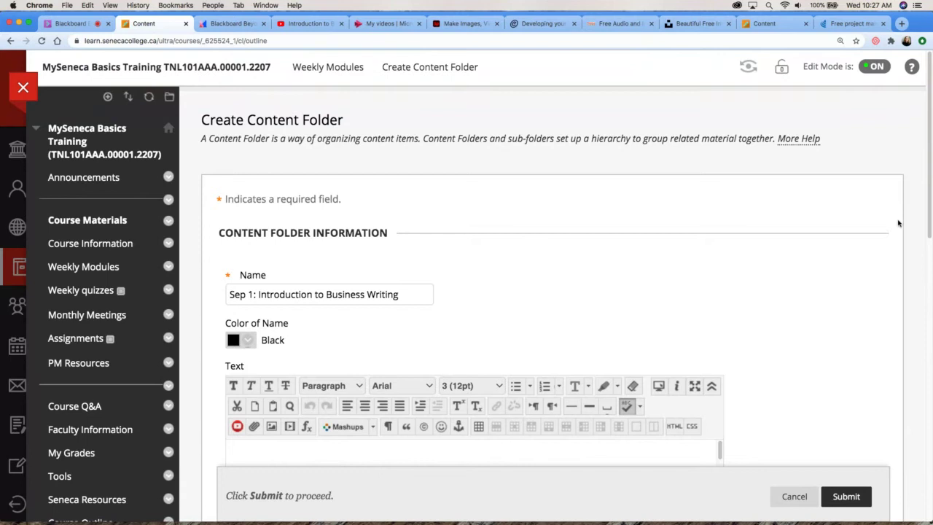
# - Enter "Learning Outcomes:" in the folder's text, followed by a numbered list with two "outcome" entries, and submit the folder
pyautogui.moveTo(928, 224); pyautogui.dragTo(931, 283)
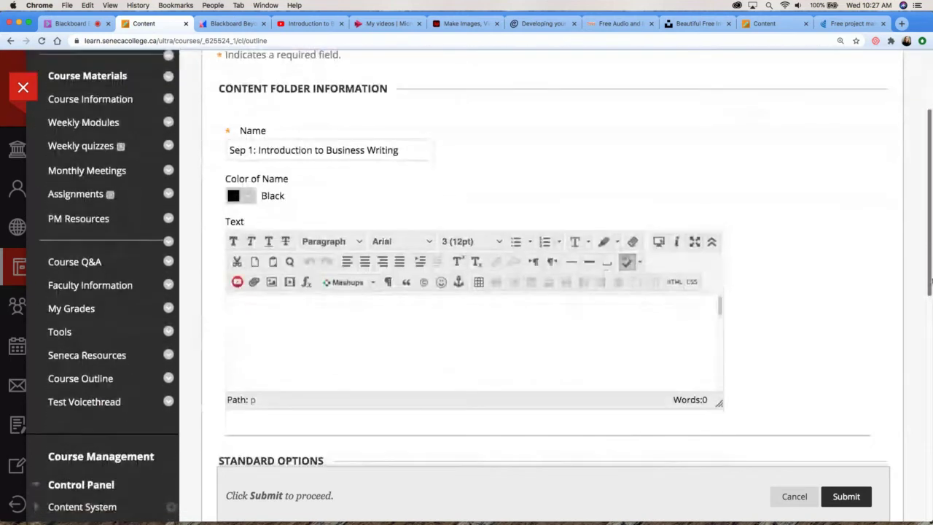
pyautogui.click(453, 311)
pyautogui.write('Lea')
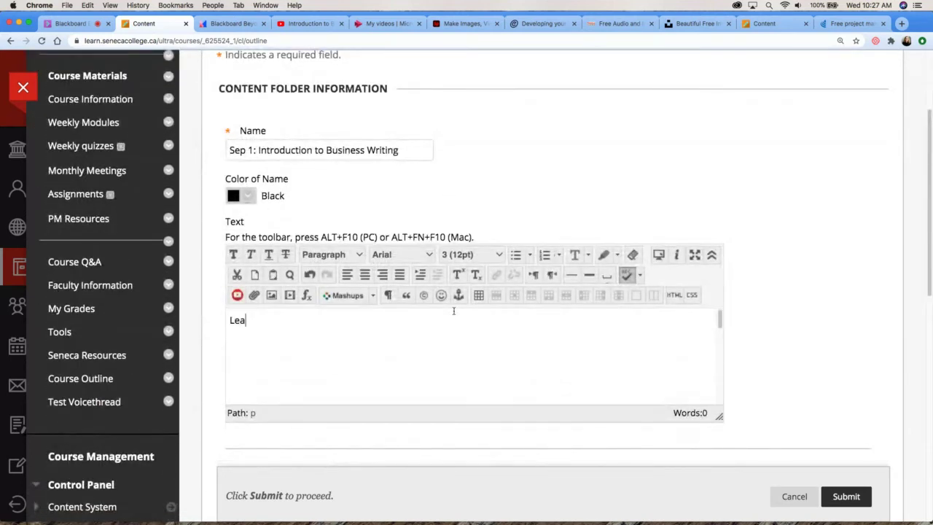
pyautogui.write('rning Outcomes')
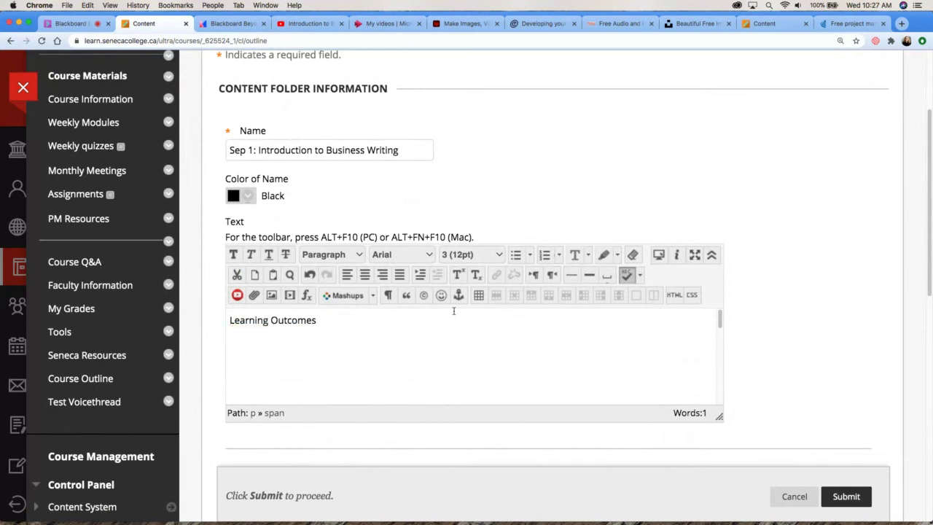
pyautogui.write(':')
pyautogui.press('Return')
pyautogui.click(544, 257)
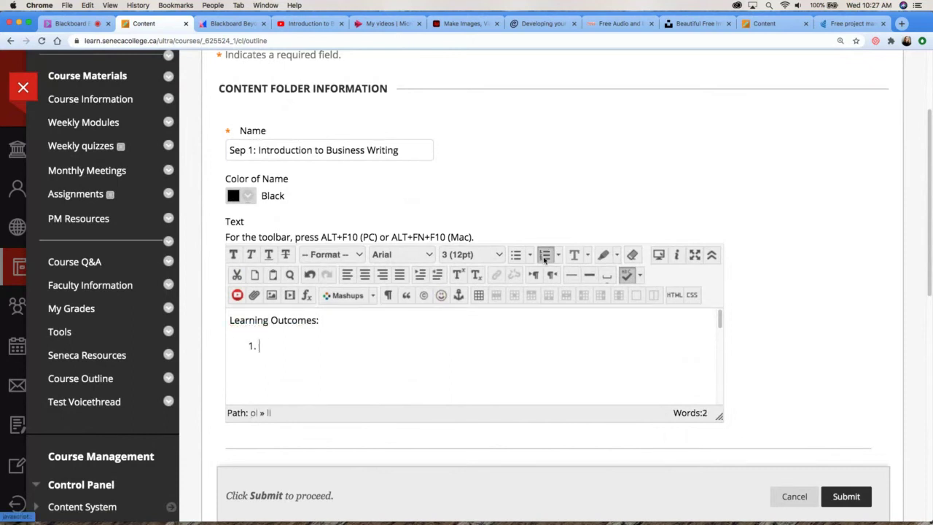
pyautogui.write('outcome')
pyautogui.press('Return')
pyautogui.write('outcome')
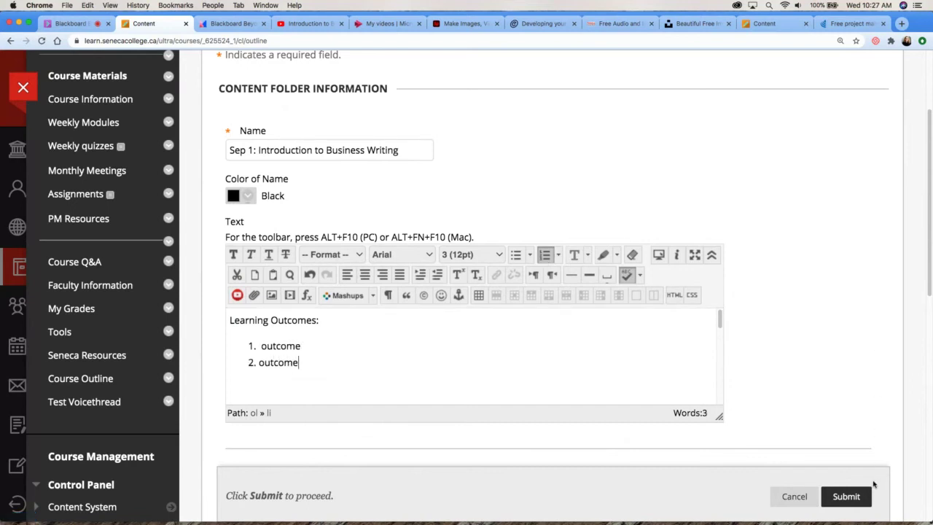
pyautogui.click(854, 496)
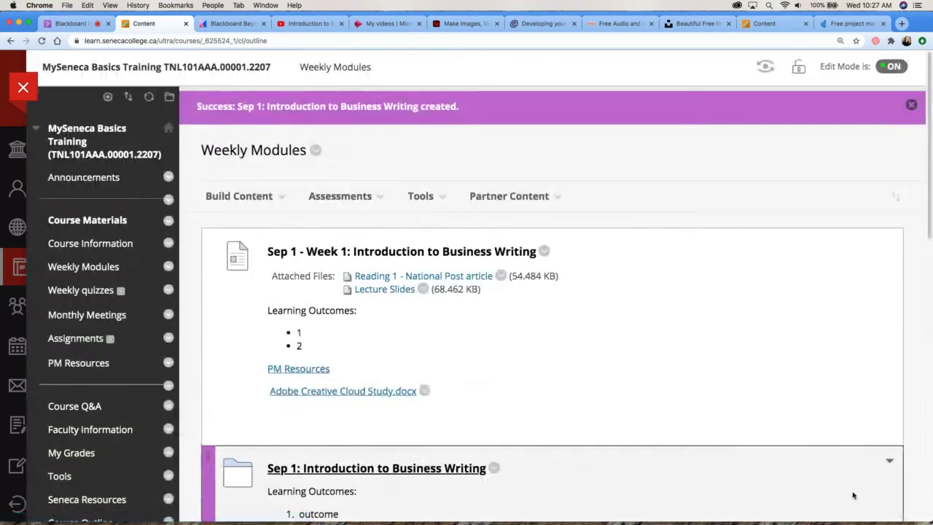
pyautogui.scroll(-5, 702, 417)
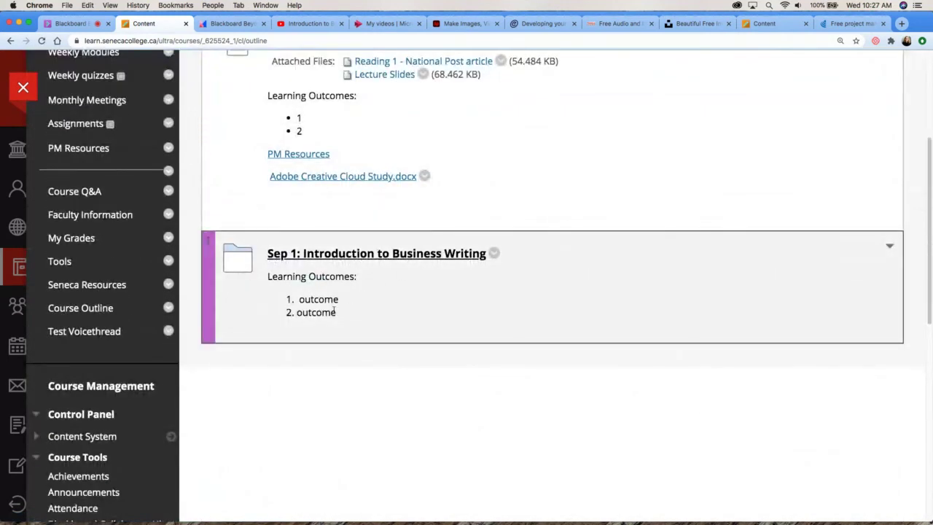
pyautogui.click(360, 255)
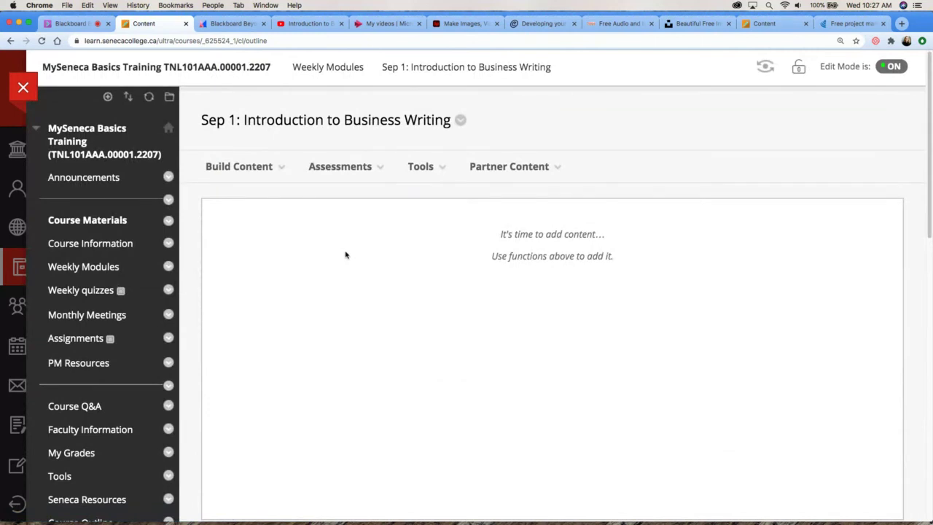
pyautogui.click(282, 169)
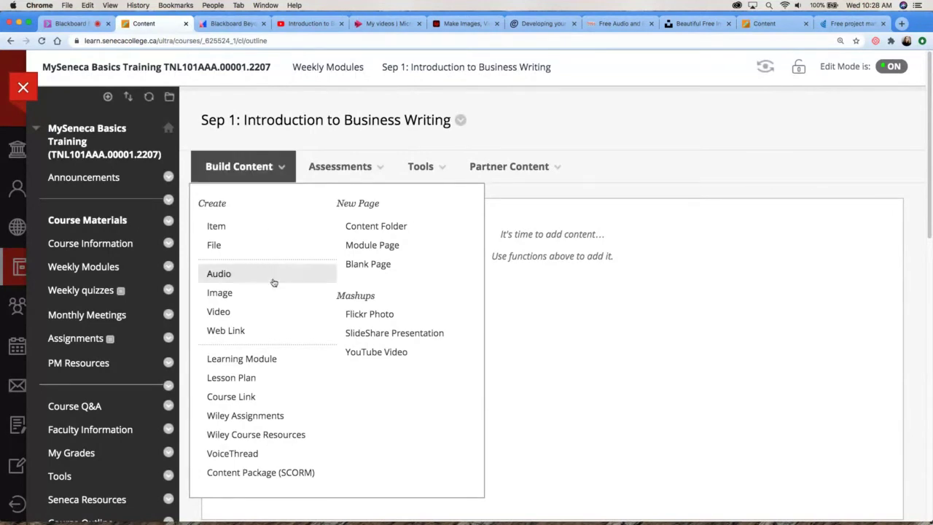
pyautogui.click(223, 334)
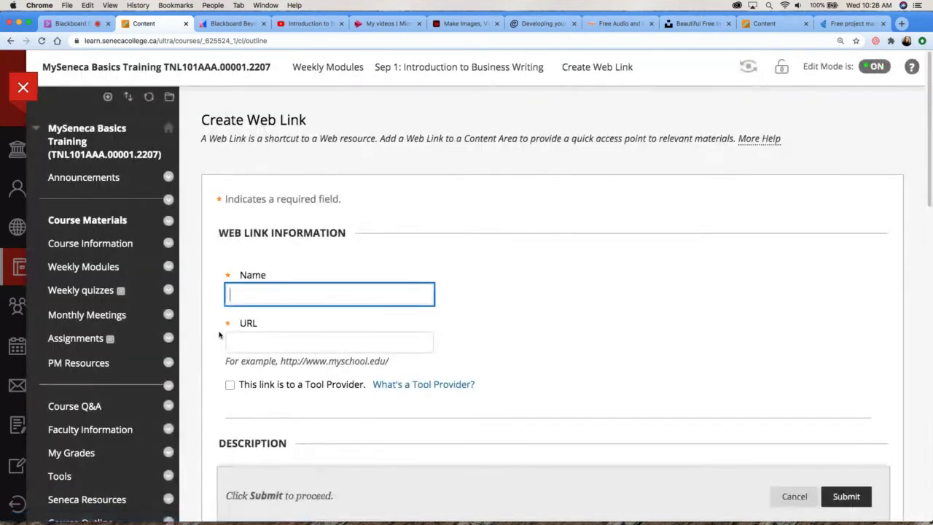
pyautogui.write('PM Re')
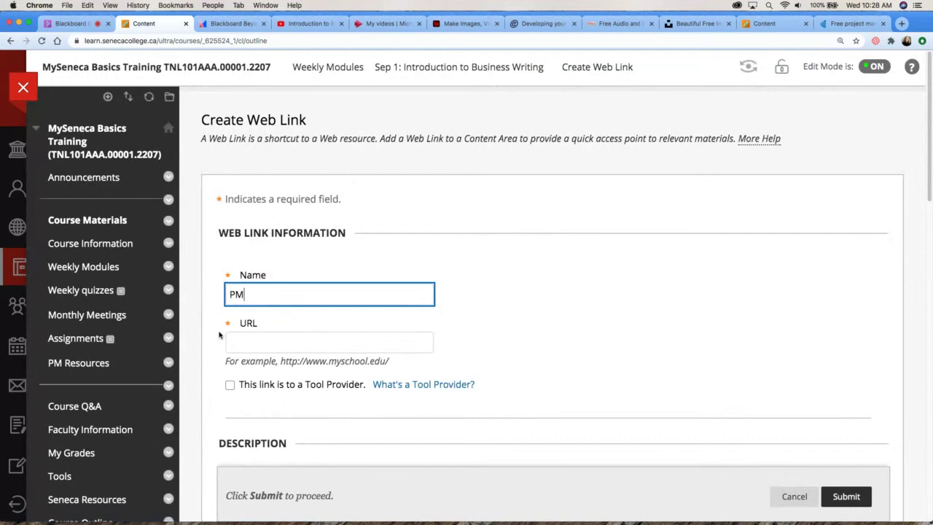
pyautogui.write('rces')
pyautogui.press('Tab')
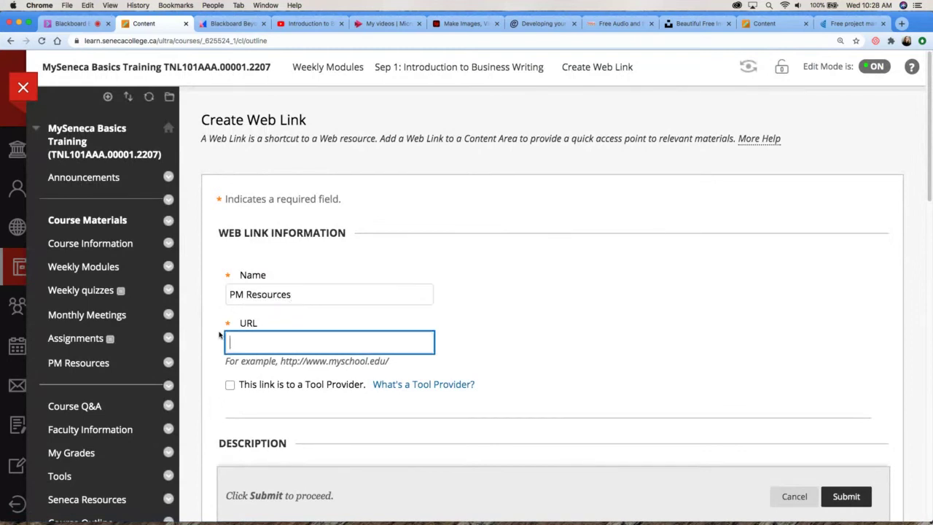
pyautogui.write('https://open.institute.pm/free-project-management-resources/')
pyautogui.click(522, 346)
pyautogui.scroll(-1, 524, 347)
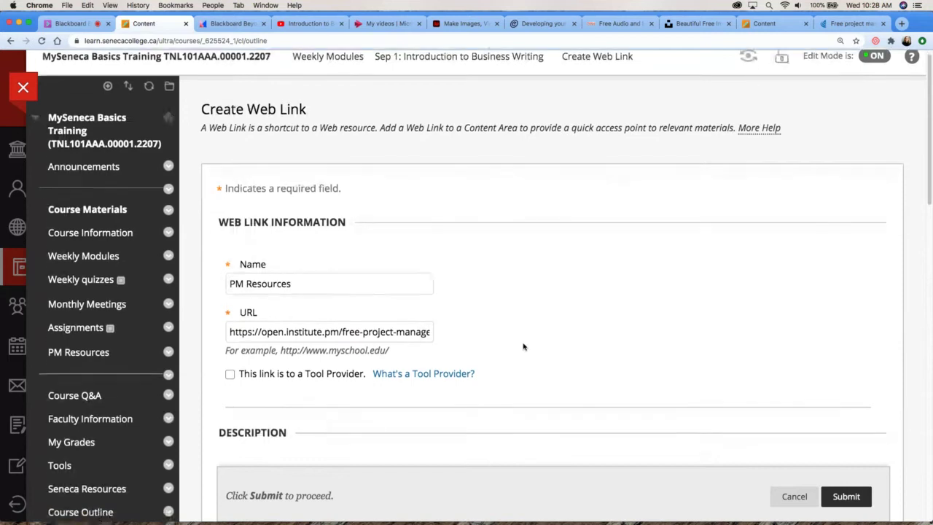
# - Add the description "Please read through the initiate resources." to the PM Resources web link, correcting the misspellings, and submit it
pyautogui.scroll(-5, 523, 345)
pyautogui.click(493, 431)
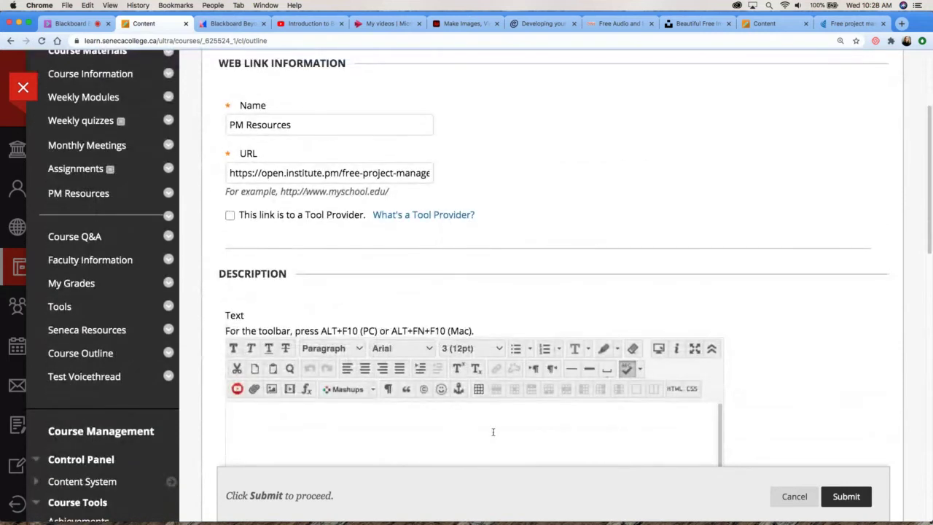
pyautogui.write('Pleaseread t')
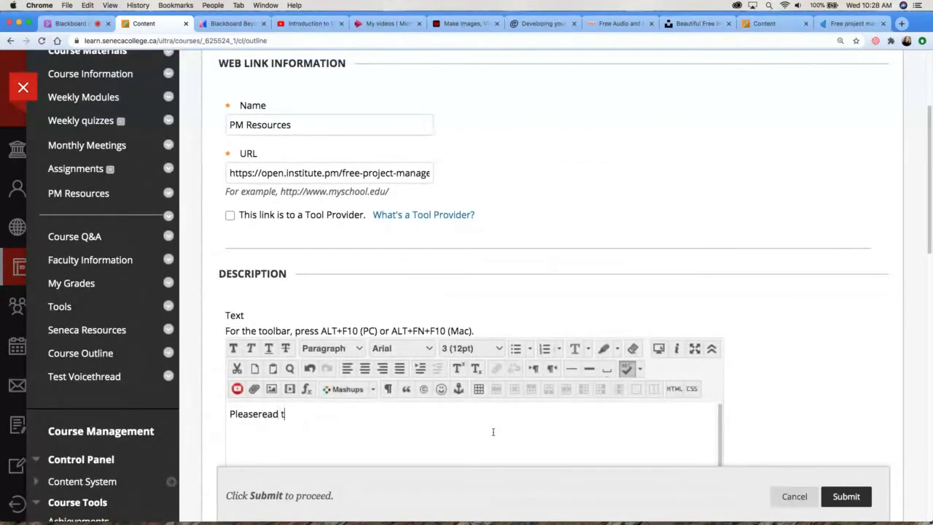
pyautogui.write('hrough the intiati')
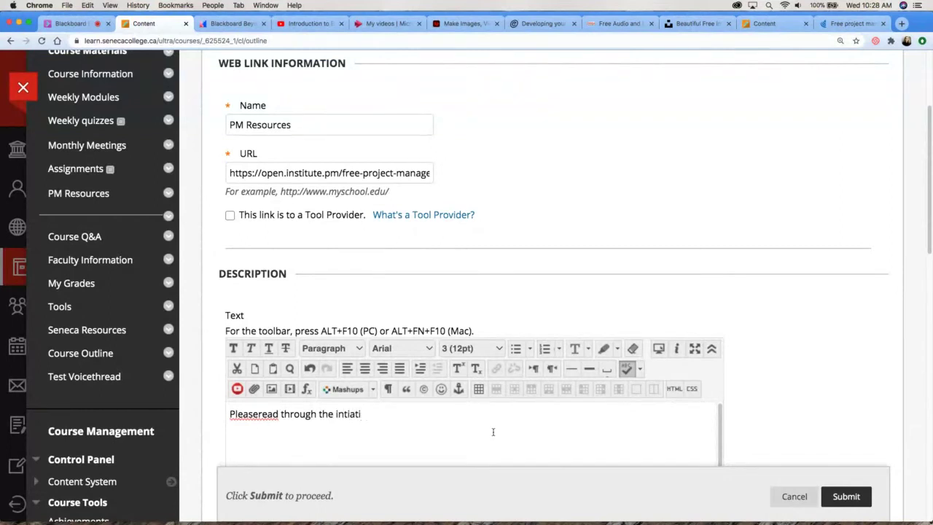
pyautogui.press('BackSpace')
pyautogui.write('e resources.')
pyautogui.rightClick(349, 421)
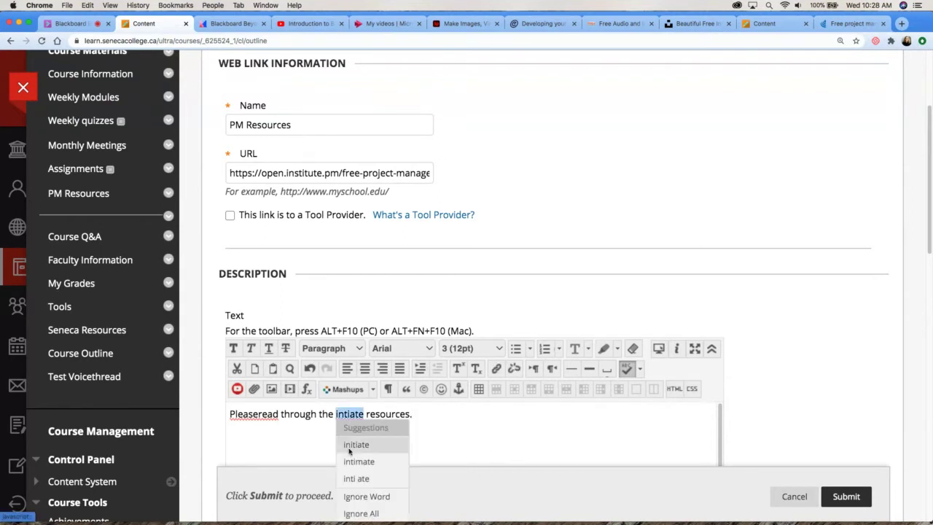
pyautogui.click(351, 448)
pyautogui.click(260, 414)
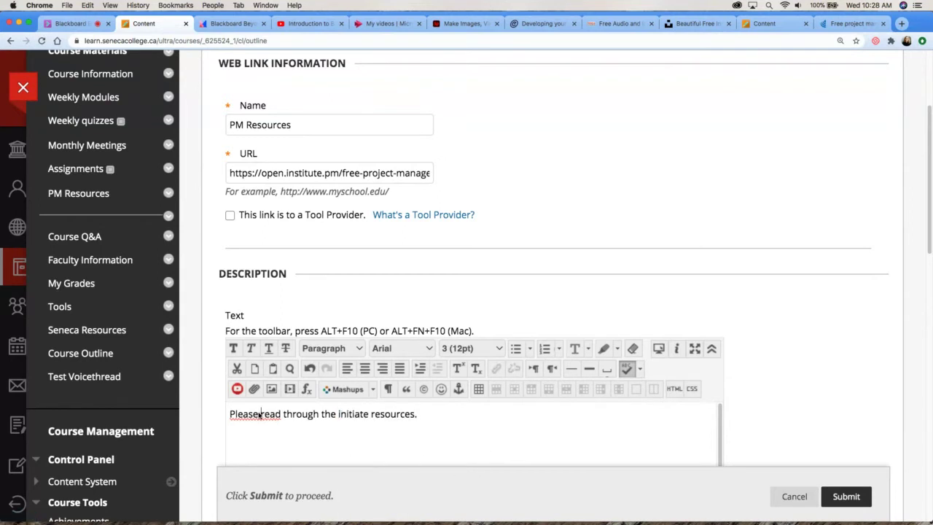
pyautogui.click(853, 497)
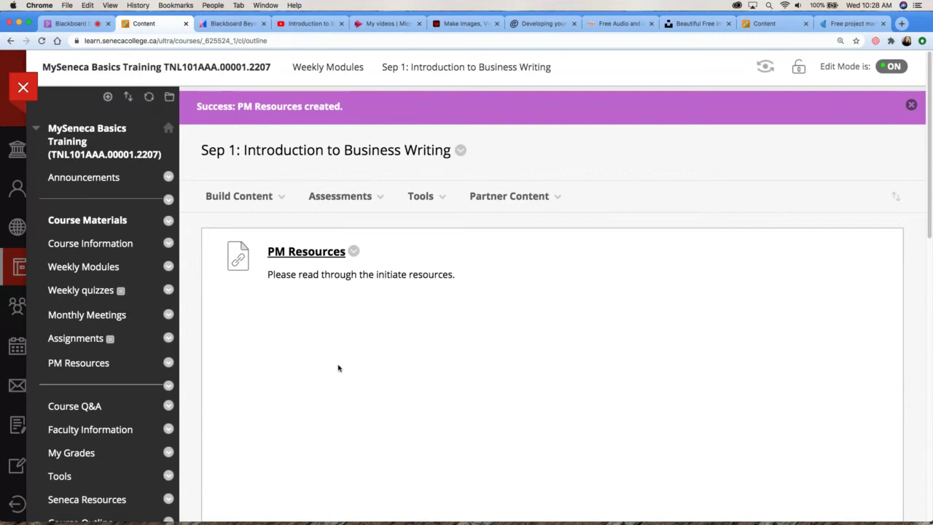
# - Start a new file entry in the Sep 1 folder and name it "Lecture Slides"
pyautogui.click(264, 199)
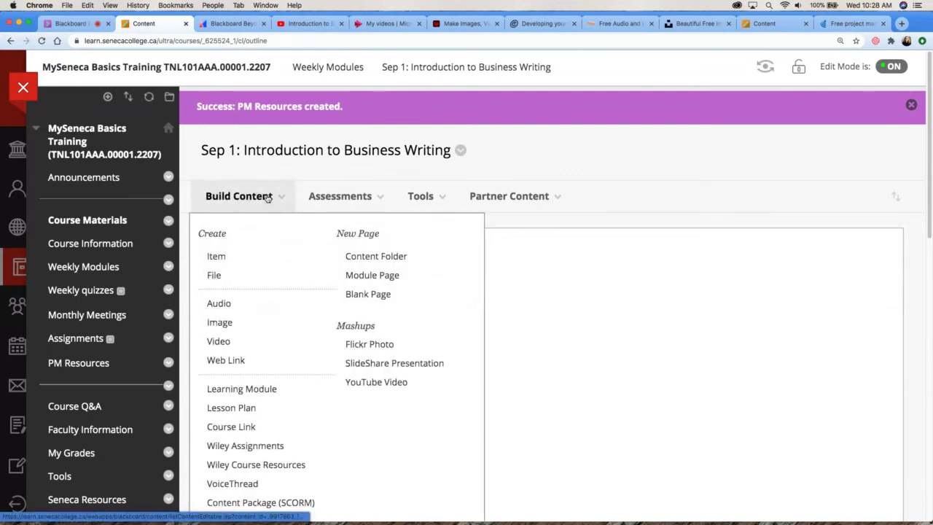
pyautogui.click(233, 276)
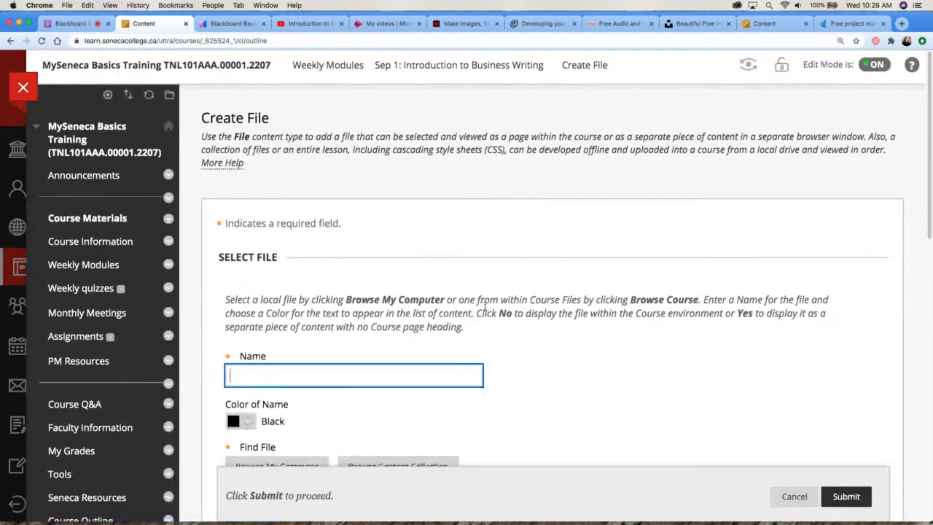
pyautogui.scroll(-5, 484, 306)
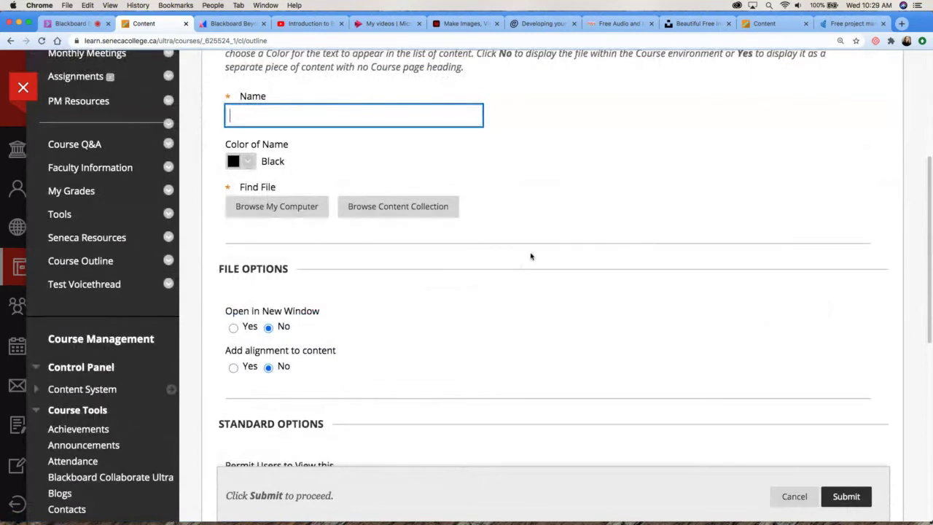
pyautogui.write('Lecture')
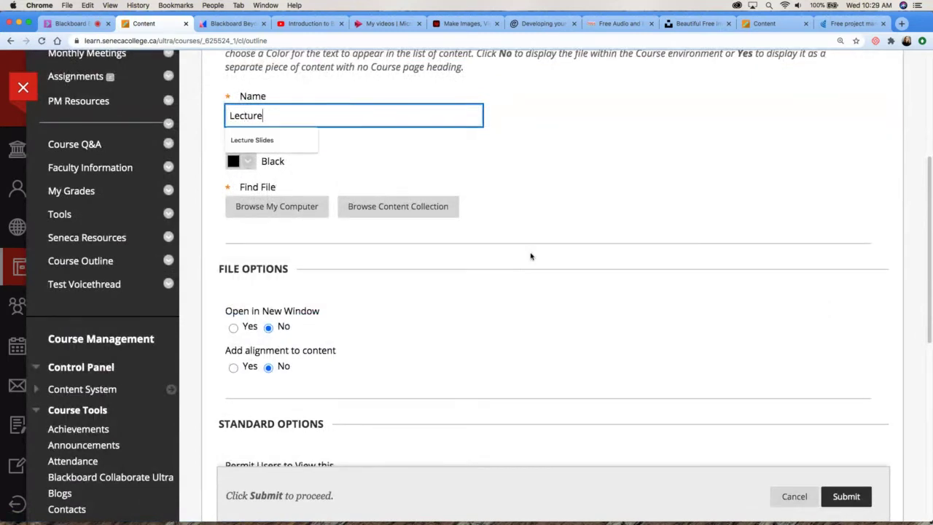
pyautogui.press('Down')
pyautogui.press('Return')
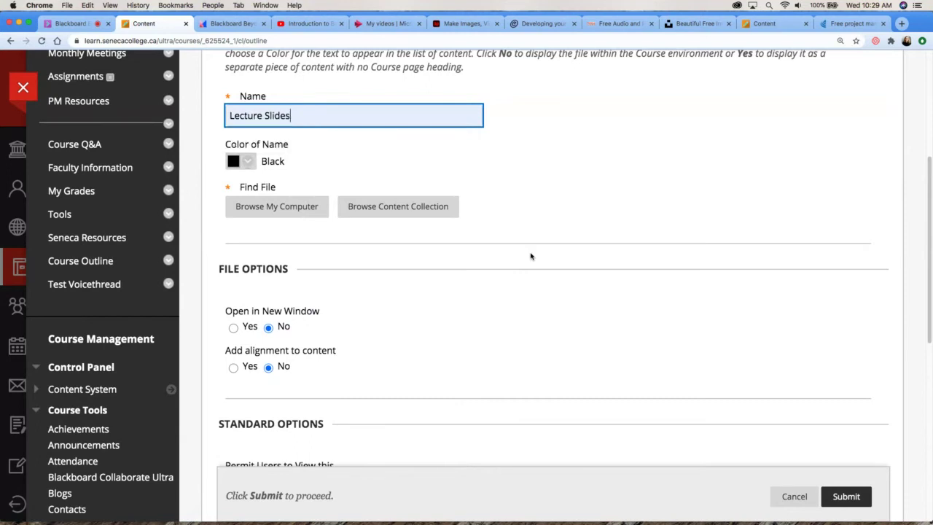
# - Submit the file entry with "Blackboard_ Beyond the Basics.pdf" from the computer, and move Lecture Slides above PM Resources
pyautogui.click(293, 208)
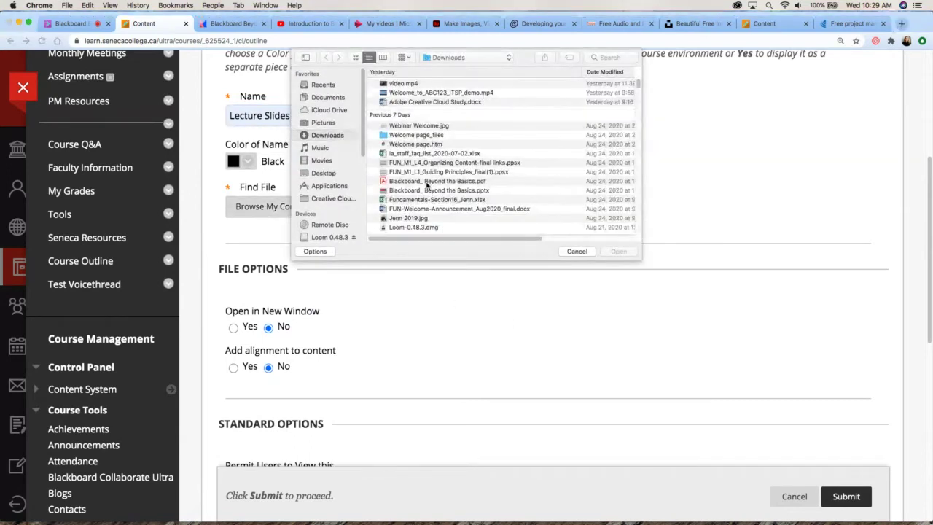
pyautogui.doubleClick(429, 181)
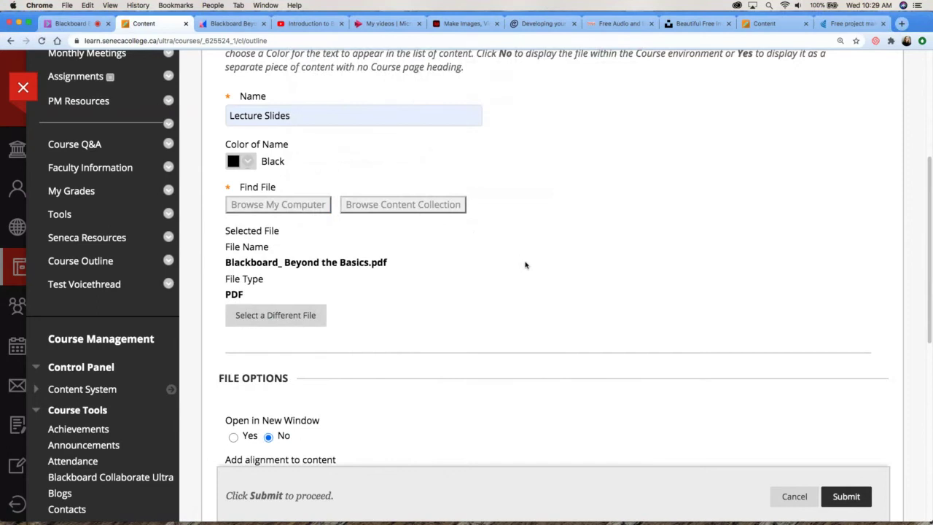
pyautogui.scroll(3, 526, 265)
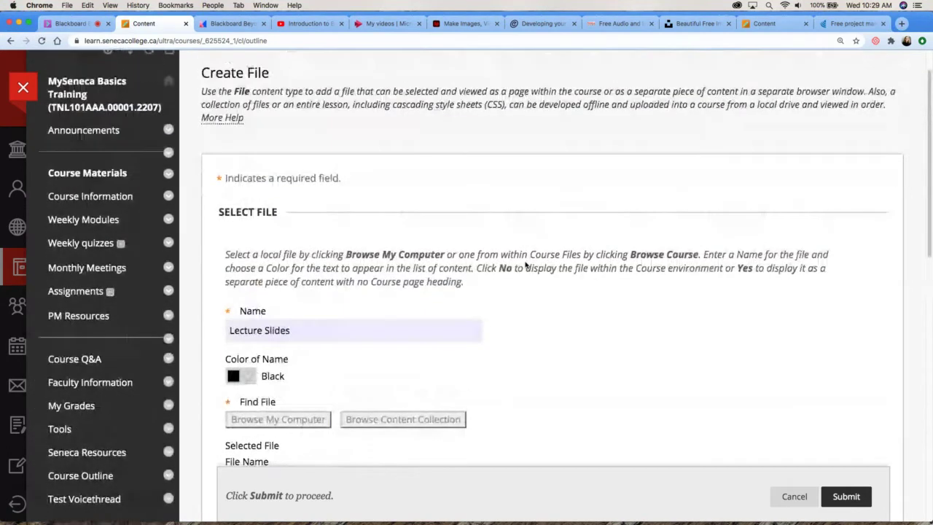
pyautogui.scroll(-8, 526, 265)
pyautogui.click(840, 463)
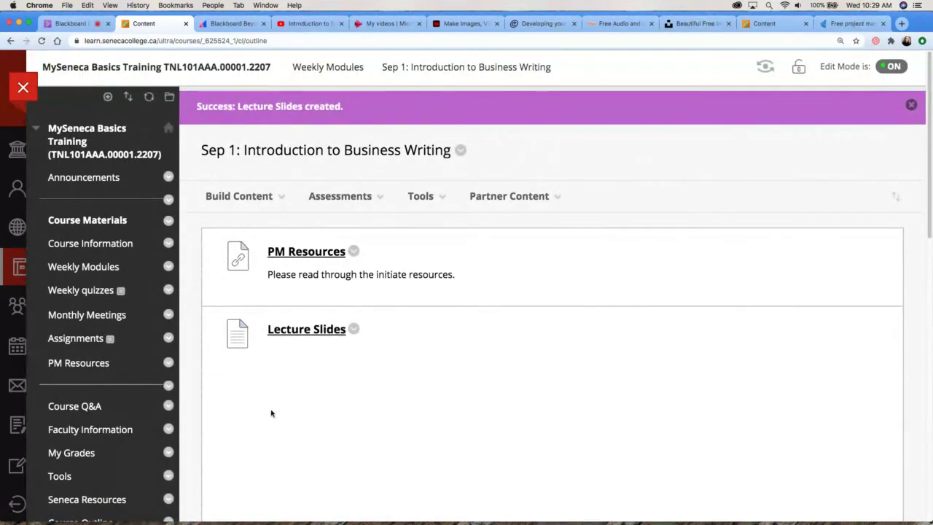
pyautogui.moveTo(209, 346); pyautogui.dragTo(210, 258)
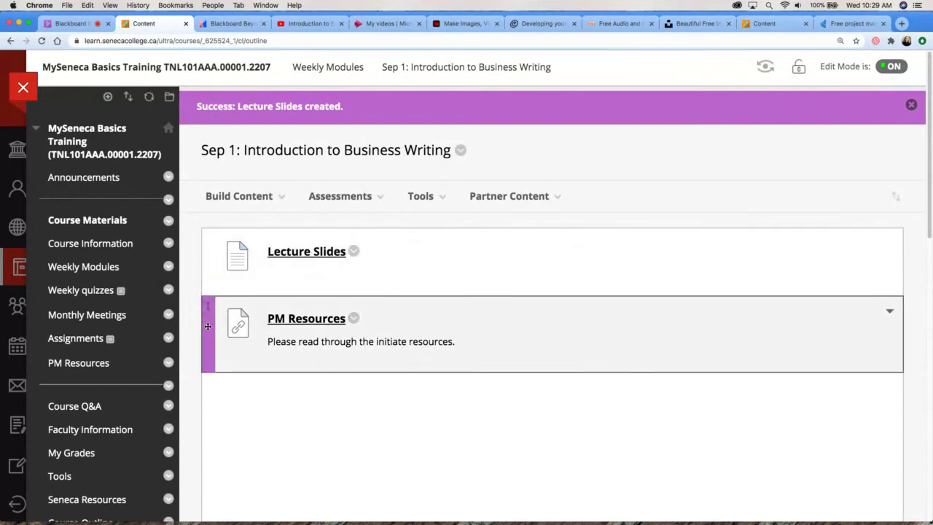
# - Start a new content item in the Sep 1 folder and name it "Bus Writing Video"
pyautogui.click(283, 207)
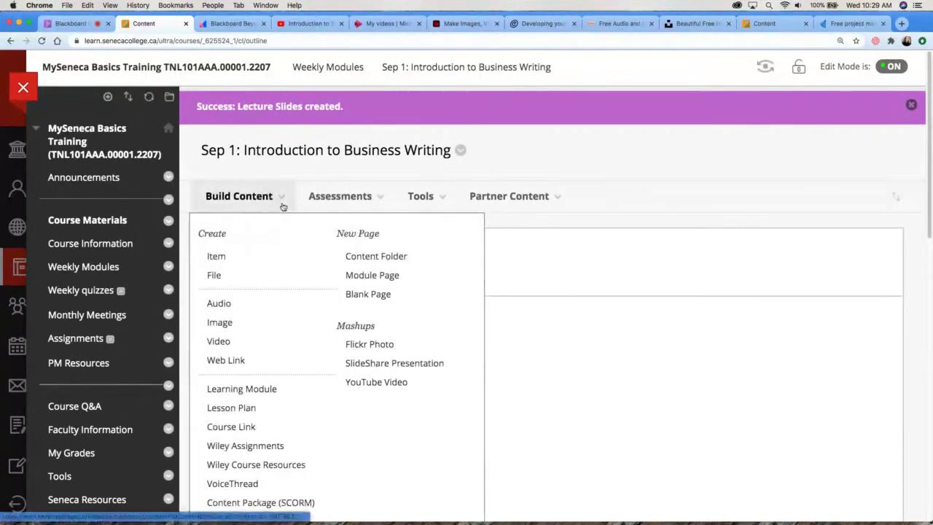
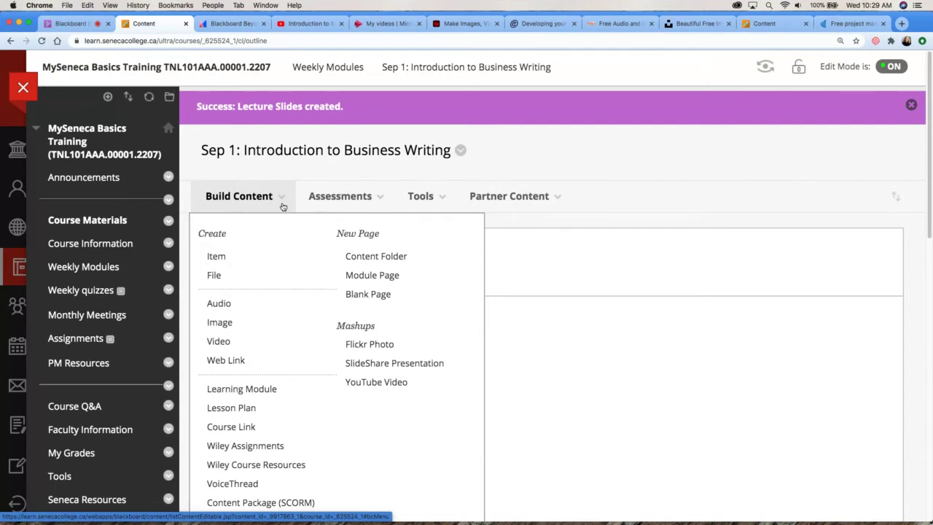
pyautogui.click(241, 258)
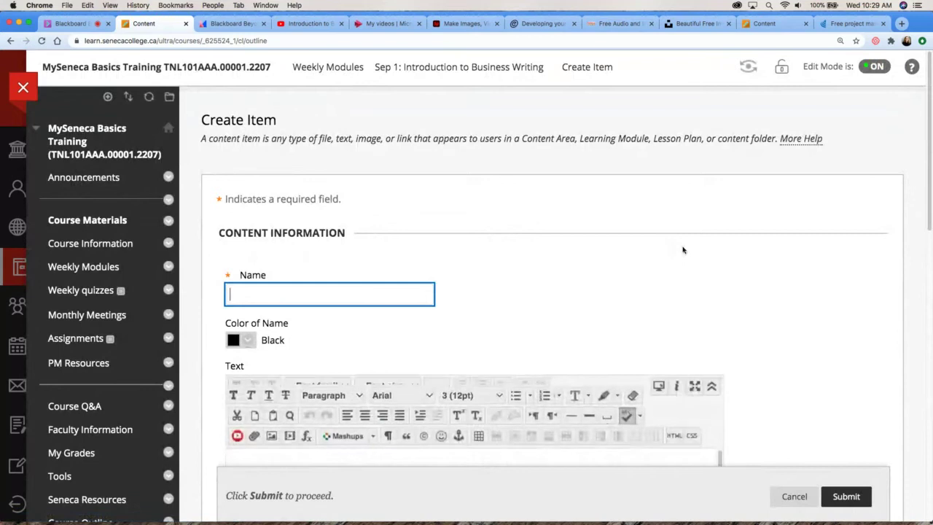
pyautogui.scroll(-3, 682, 291)
pyautogui.scroll(-1, 797, 268)
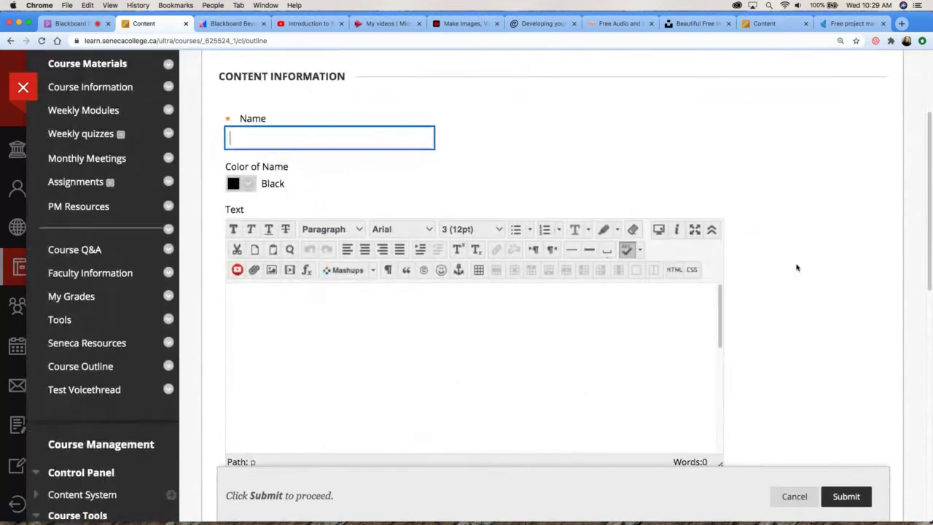
pyautogui.write('B')
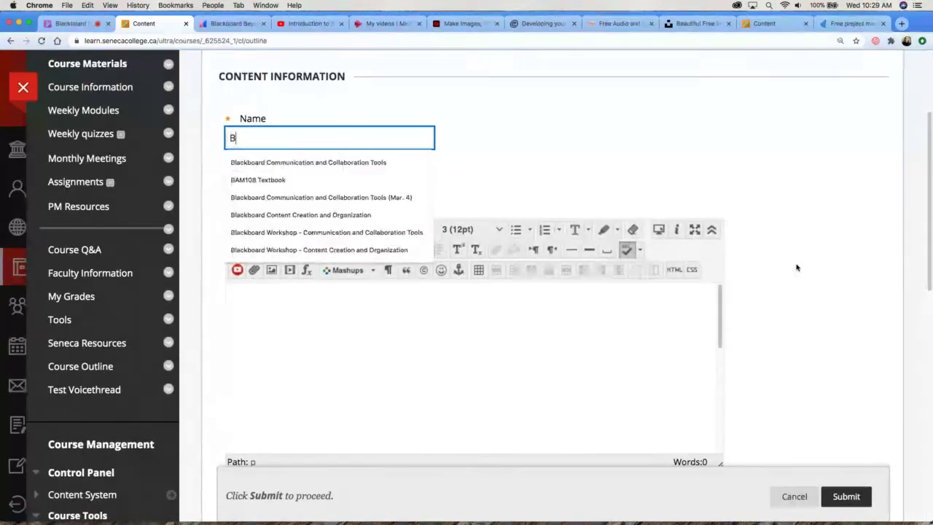
pyautogui.press('BackSpace')
pyautogui.write('Bus ')
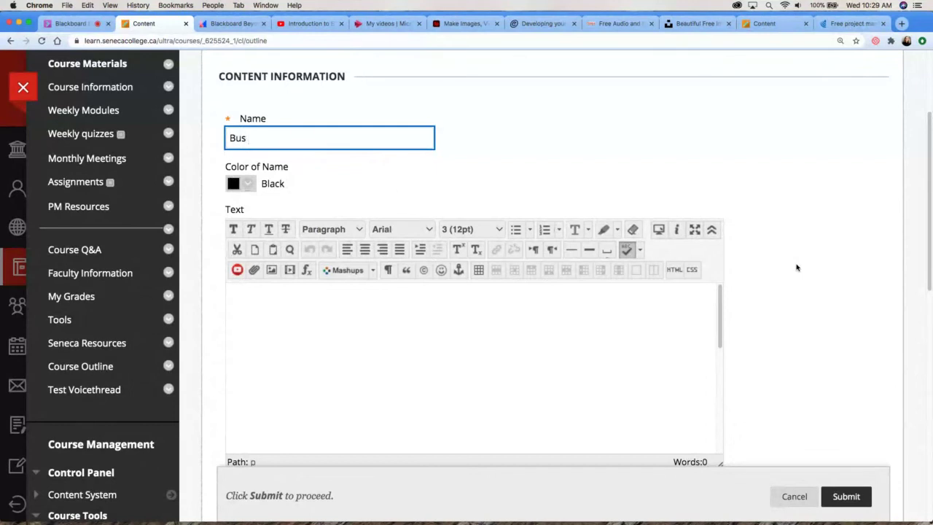
pyautogui.write('Writing Video')
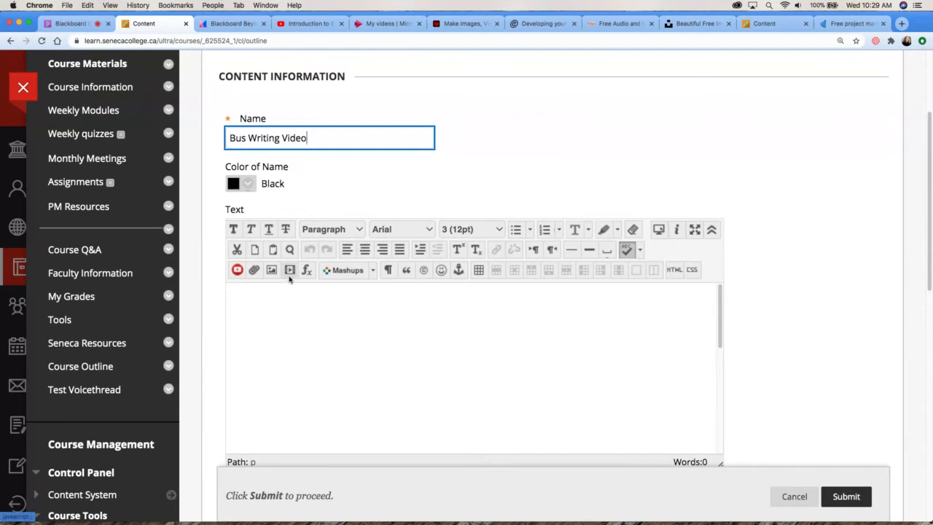
# - Search for a YouTube mashup with "introduction to business writing" and select the video "Introduction to Business Writing: Rules v. Guidelines"
pyautogui.click(374, 276)
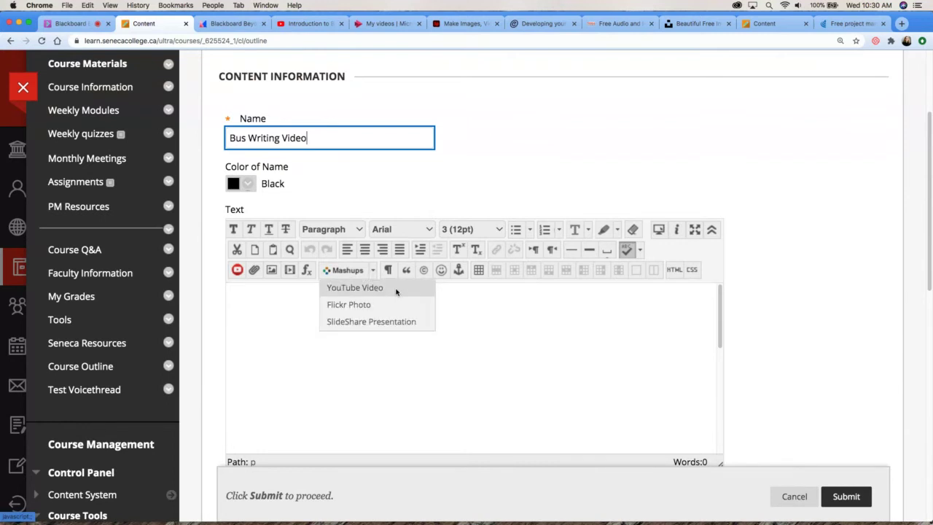
pyautogui.click(396, 291)
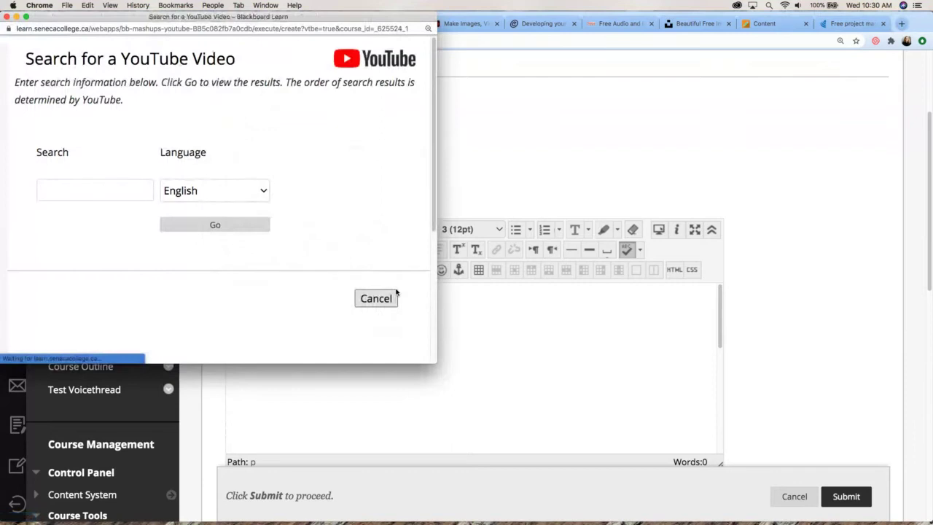
pyautogui.click(64, 186)
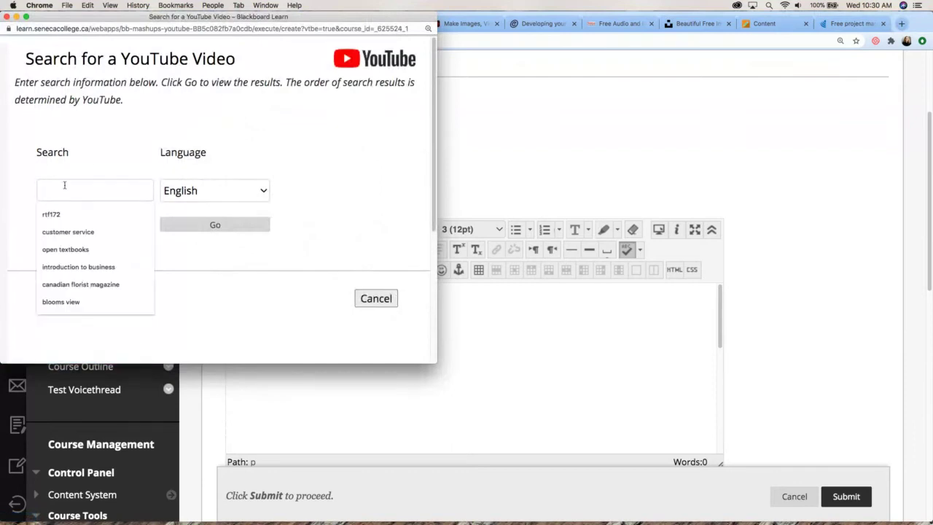
pyautogui.write('introduction to business wr')
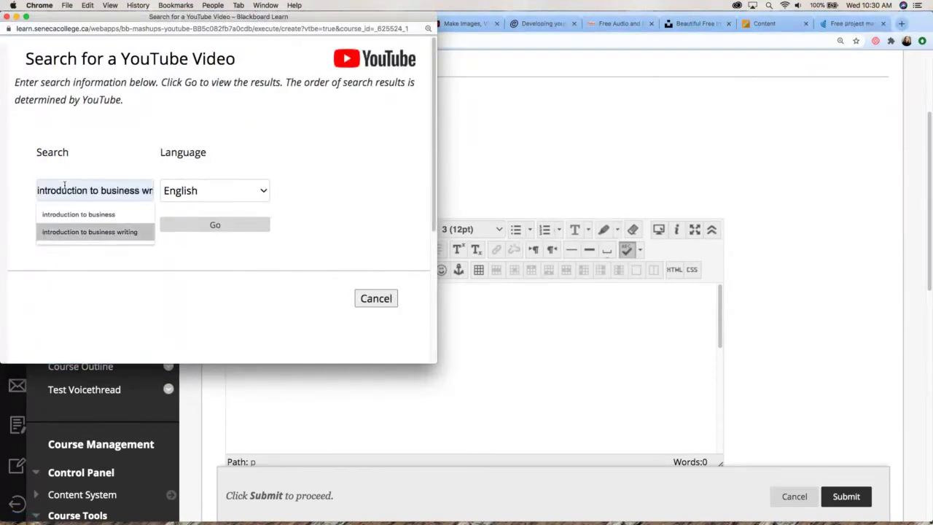
pyautogui.click(92, 214)
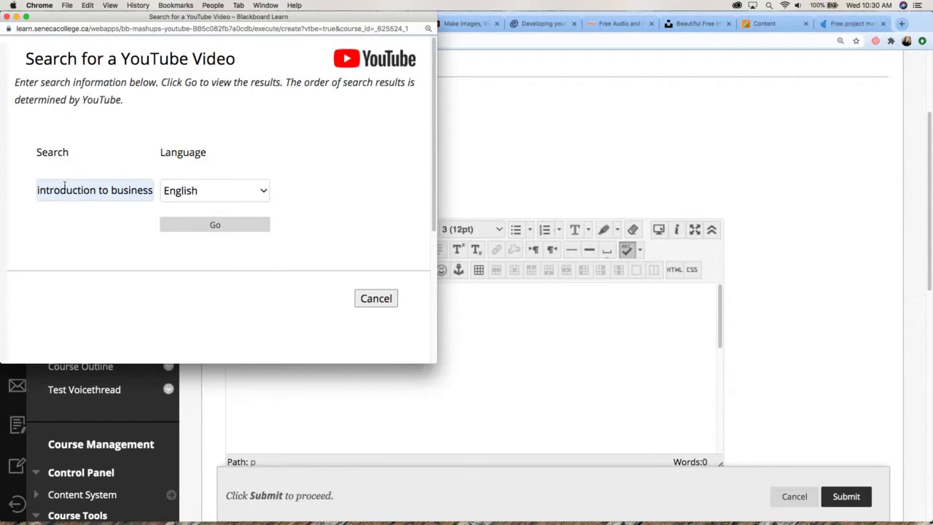
pyautogui.click(205, 224)
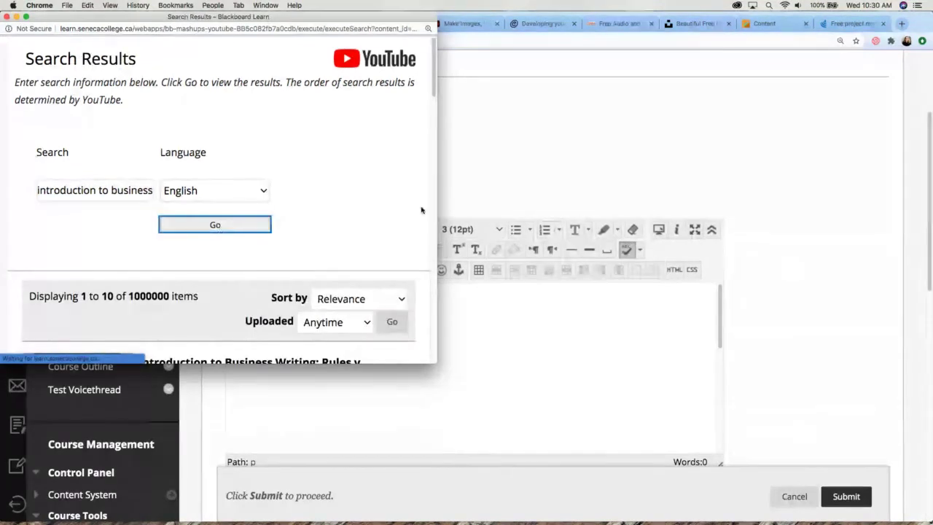
pyautogui.moveTo(435, 93); pyautogui.dragTo(436, 148)
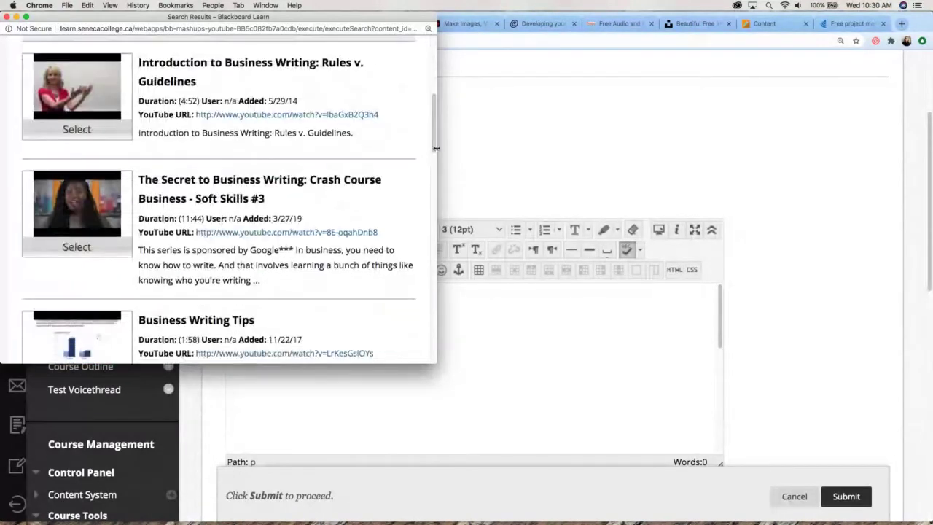
pyautogui.click(76, 130)
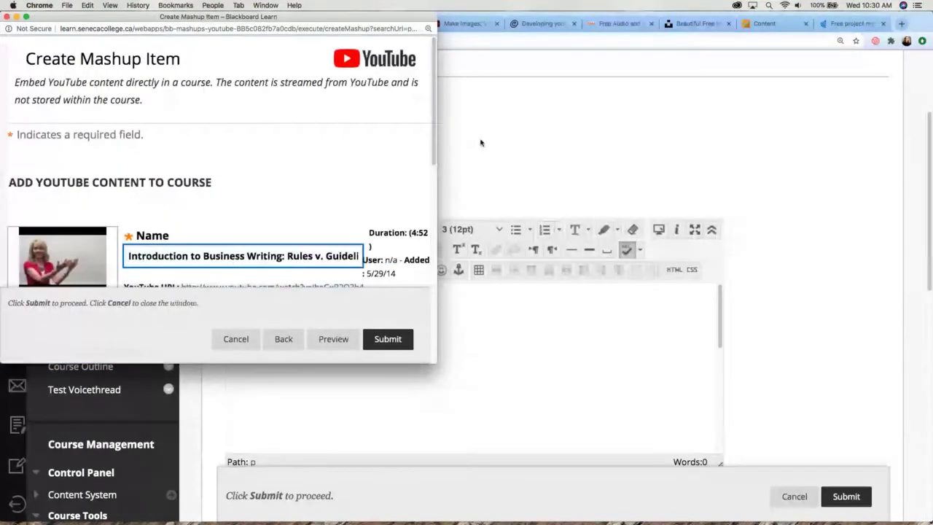
# - Set the mashup to show the YouTube URL and insert the video into the item's text
pyautogui.moveTo(435, 136); pyautogui.dragTo(433, 304)
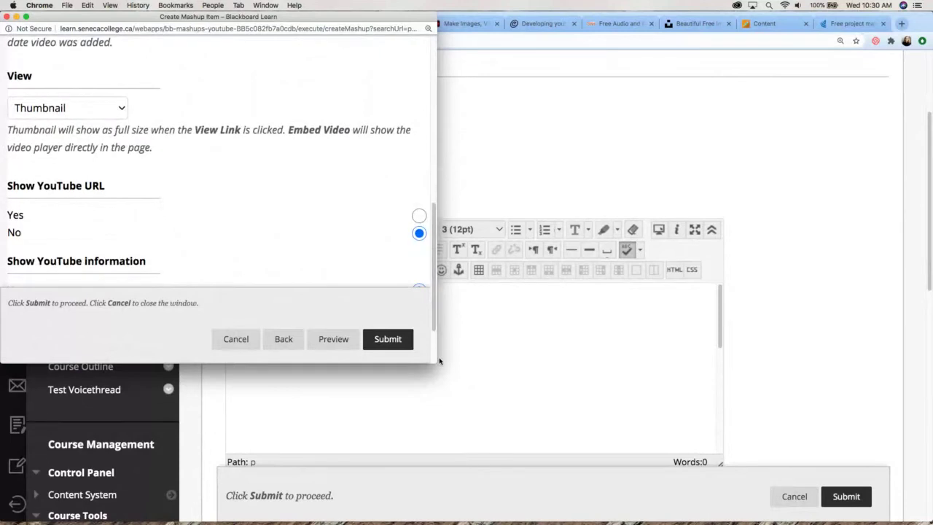
pyautogui.moveTo(437, 360); pyautogui.dragTo(606, 380)
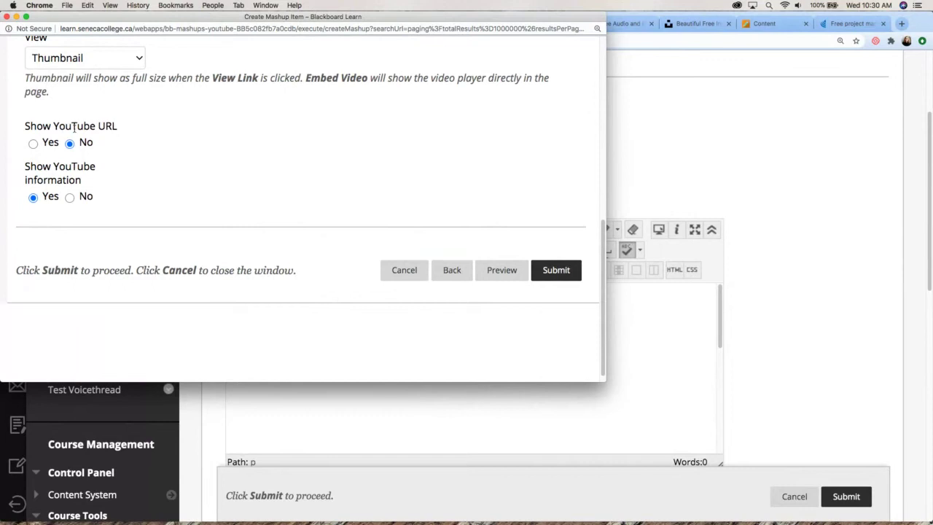
pyautogui.click(34, 144)
pyautogui.moveTo(604, 248); pyautogui.dragTo(604, 216)
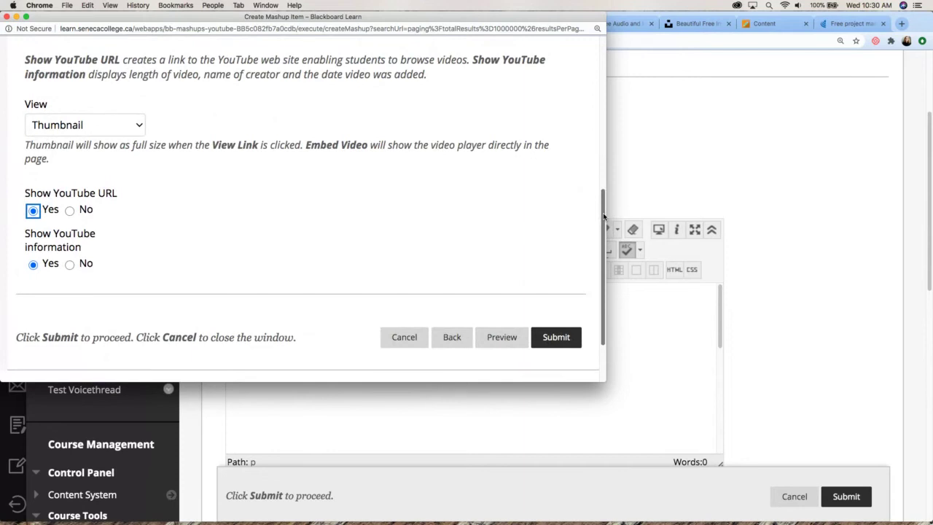
pyautogui.click(562, 340)
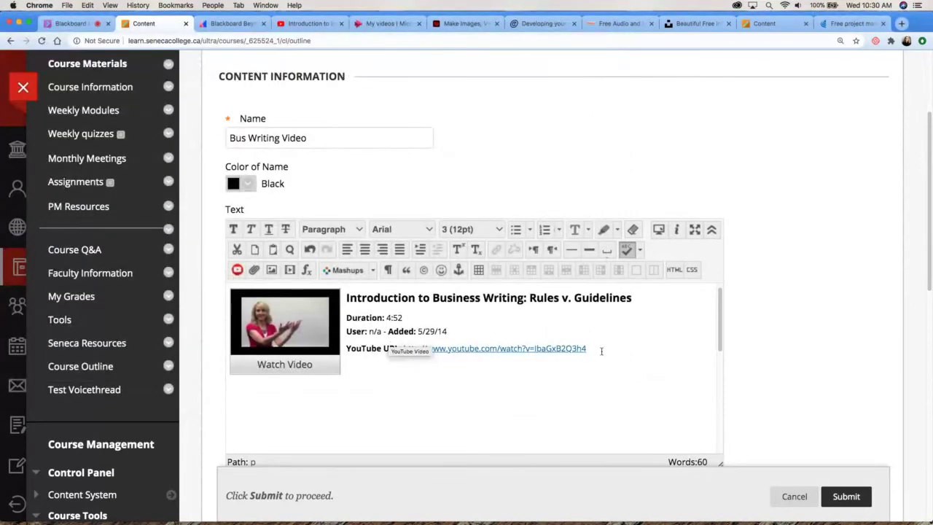
# - Submit the Bus Writing Video item and check how the mashup appears in the Sep 1 folder
pyautogui.click(838, 505)
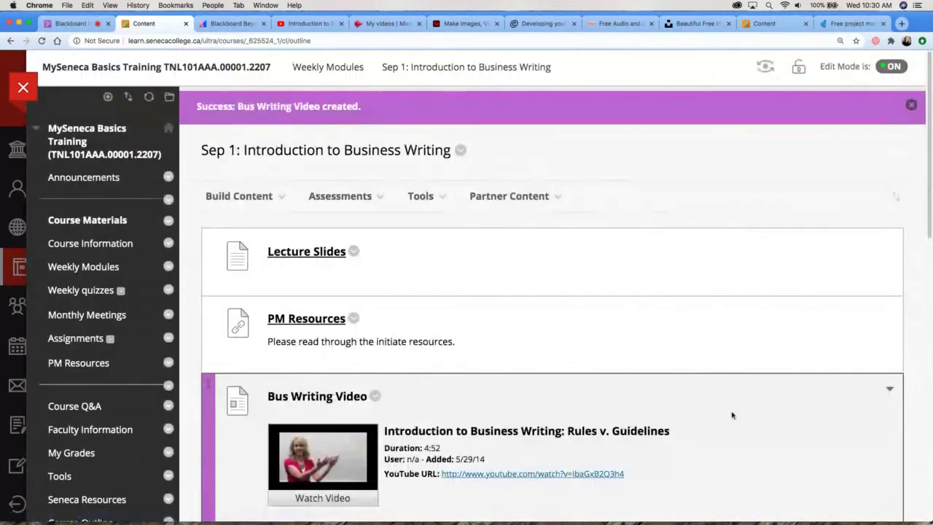
pyautogui.scroll(-3, 733, 416)
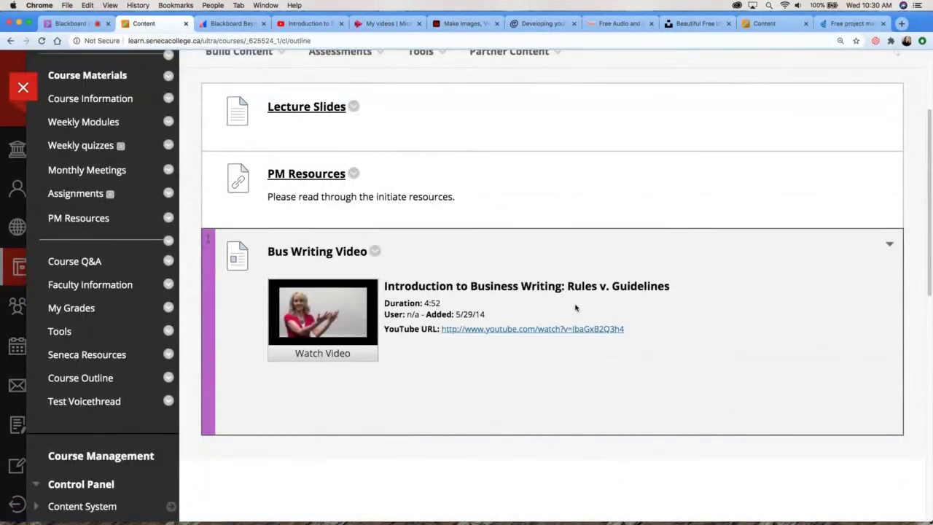
pyautogui.scroll(-1, 576, 308)
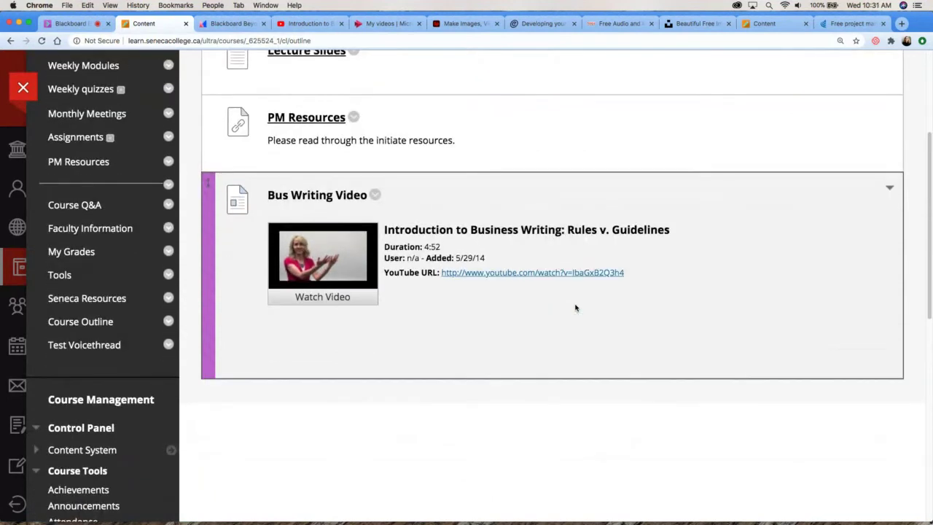
pyautogui.scroll(4, 575, 307)
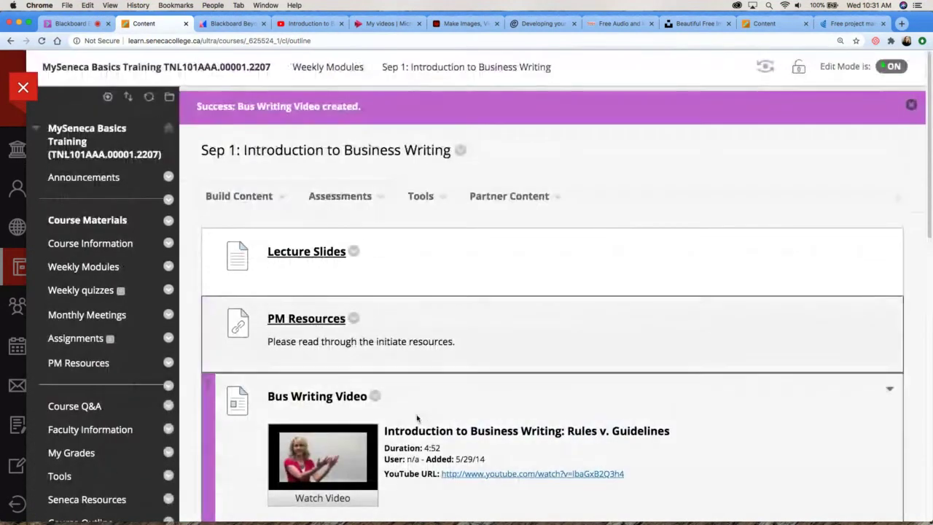
# - Open the Bus Writing Video item for editing and bring its text editor into view
pyautogui.click(375, 397)
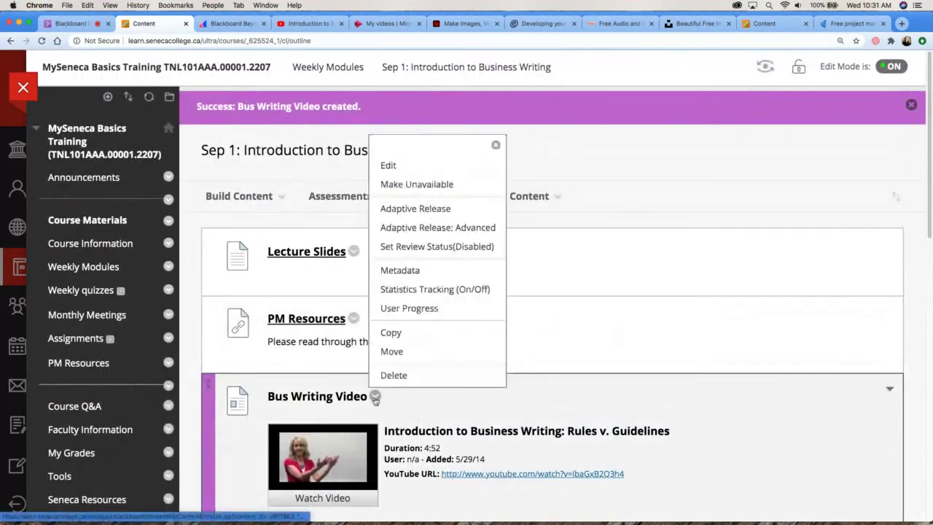
pyautogui.click(424, 169)
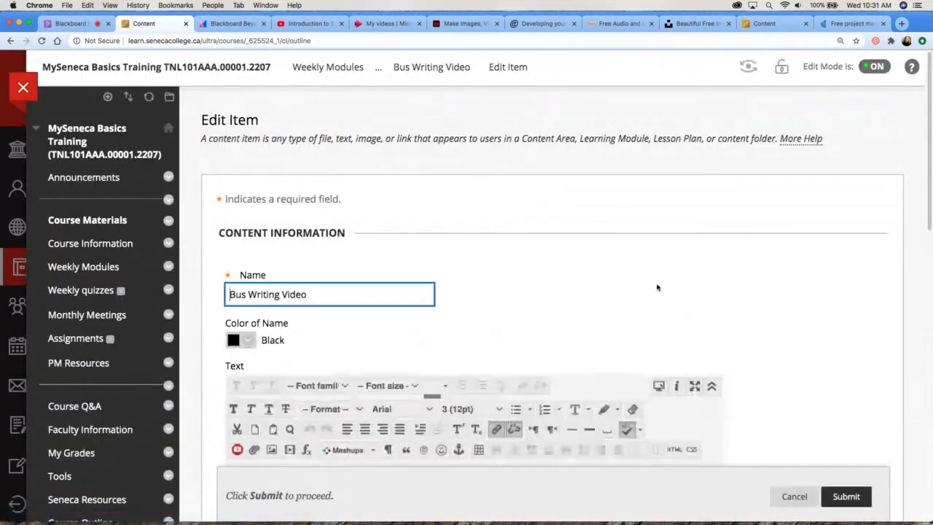
pyautogui.scroll(-3, 657, 288)
pyautogui.scroll(-2, 657, 288)
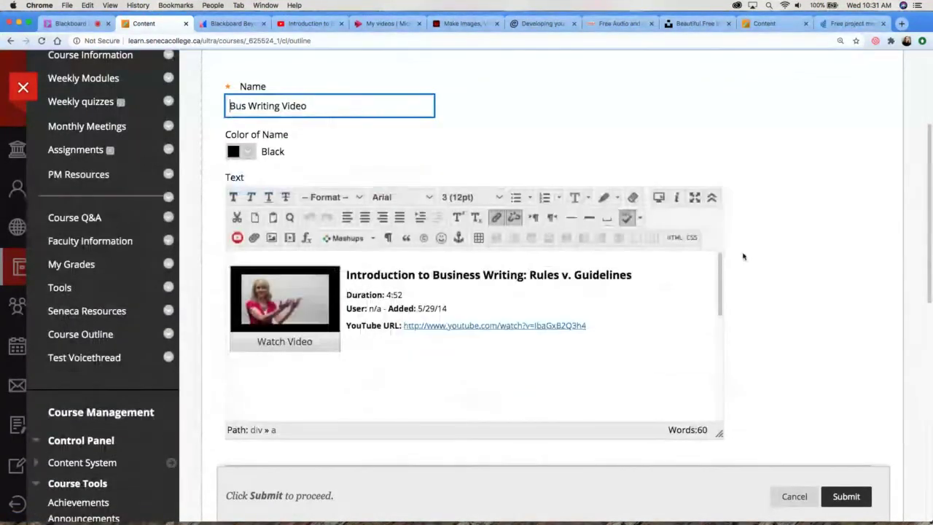
pyautogui.click(675, 245)
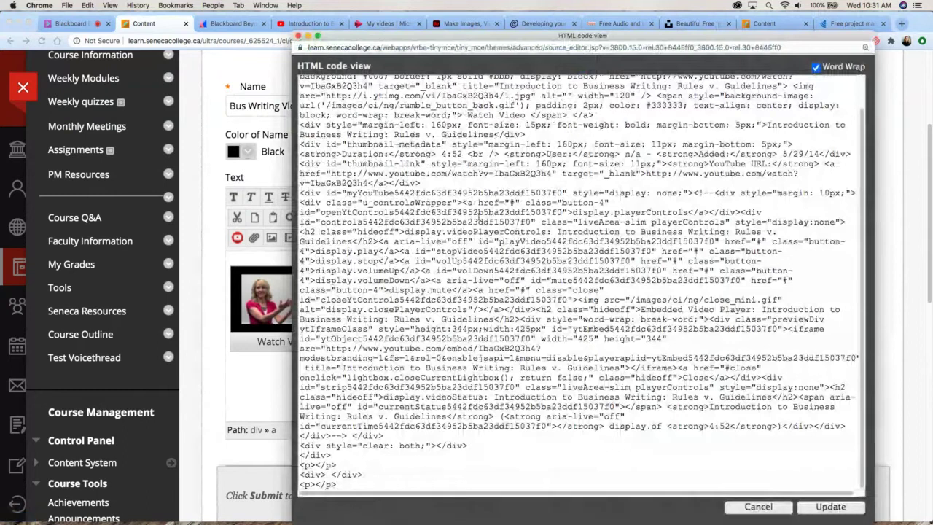
pyautogui.press('super+a')
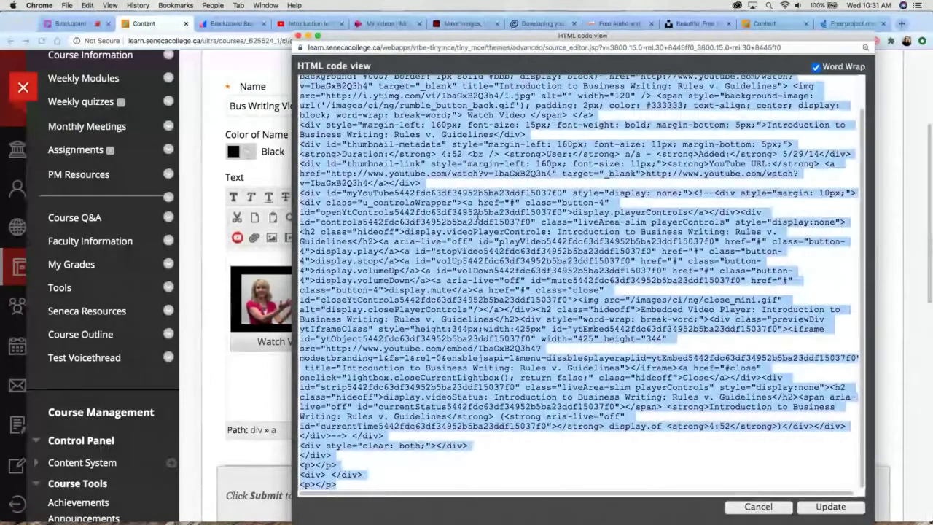
pyautogui.press('BackSpace')
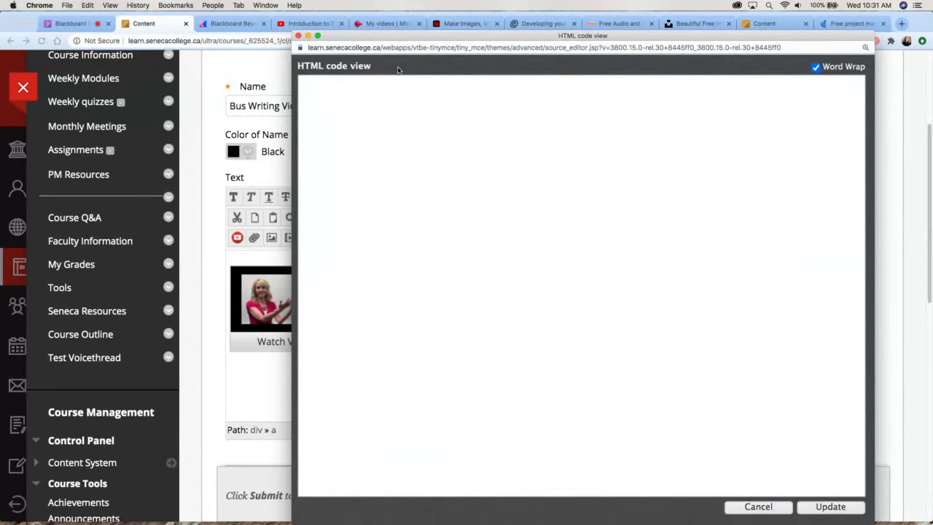
# - Copy the embed code of the YouTube video "Introduction to Business Writing: Rules v. Guidelines" and return to the Blackboard item
pyautogui.click(309, 24)
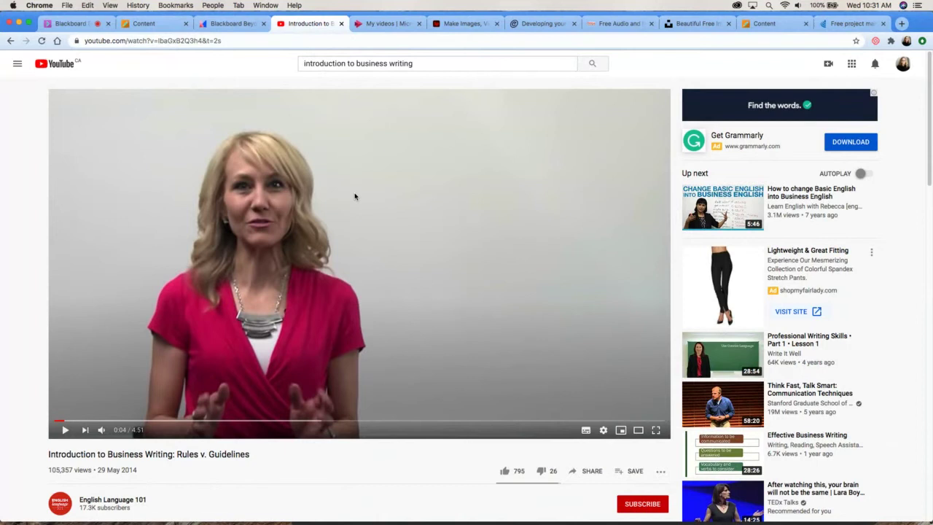
pyautogui.rightClick(387, 228)
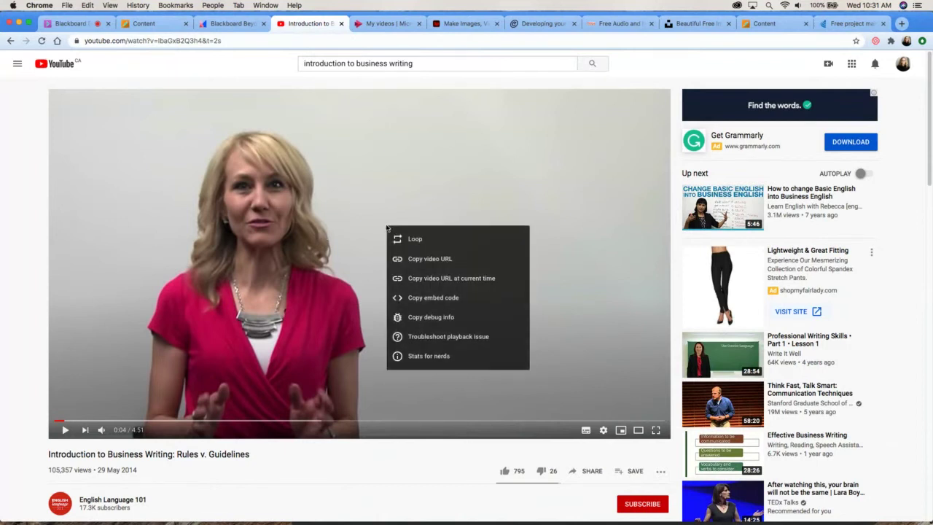
pyautogui.click(469, 299)
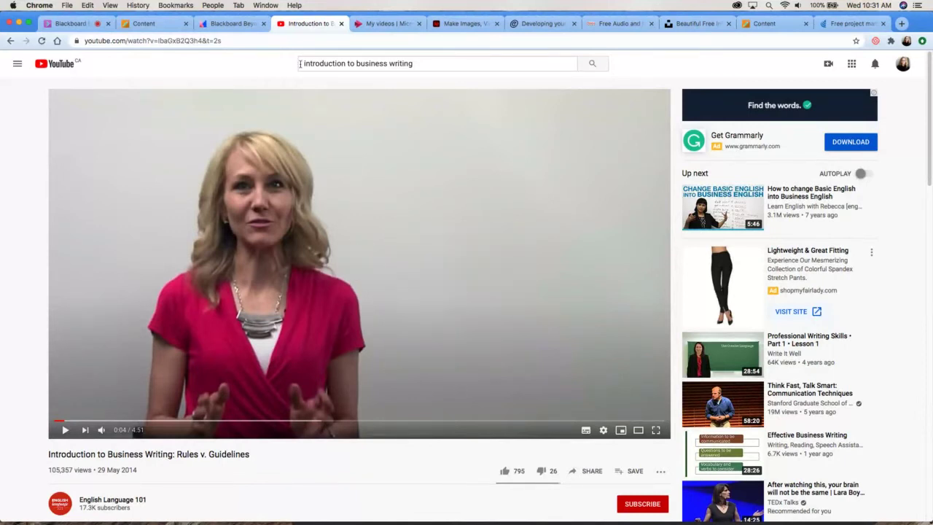
pyautogui.click(148, 30)
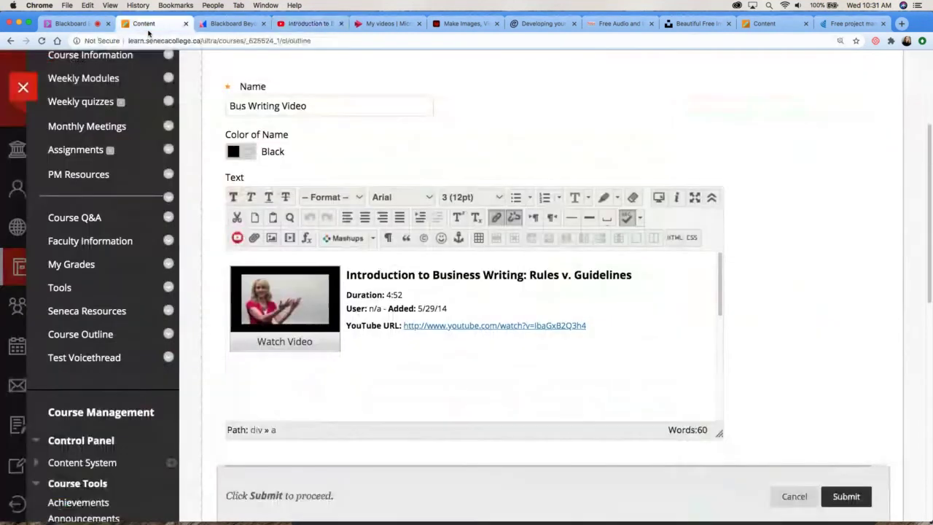
# - Replace all the HTML code of the item's text with the copied YouTube embed code and update it
pyautogui.click(676, 239)
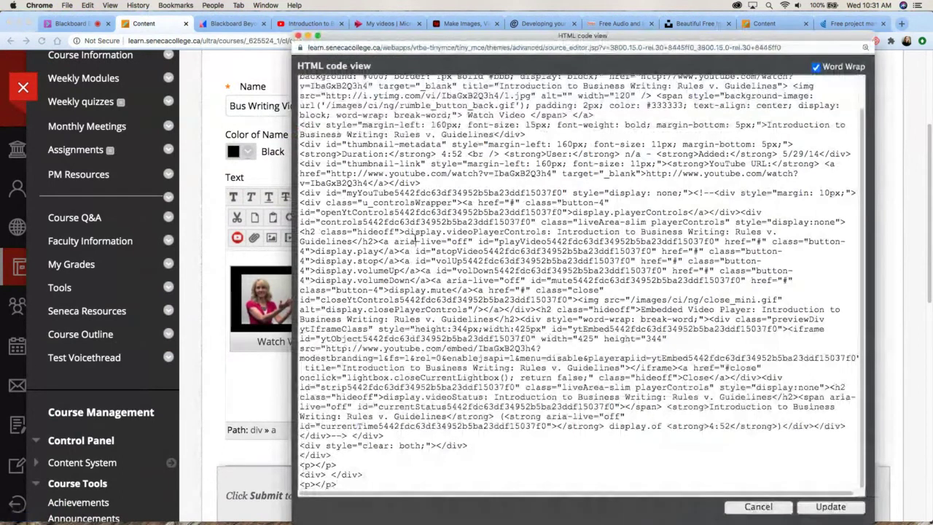
pyautogui.hotkey('ctrl', 'a')
pyautogui.press('Delete')
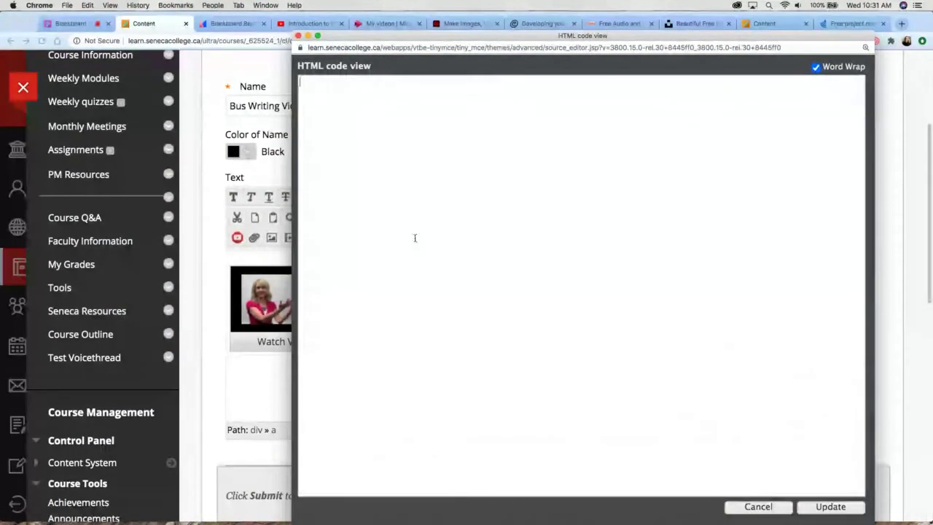
pyautogui.hotkey('ctrl', 'v')
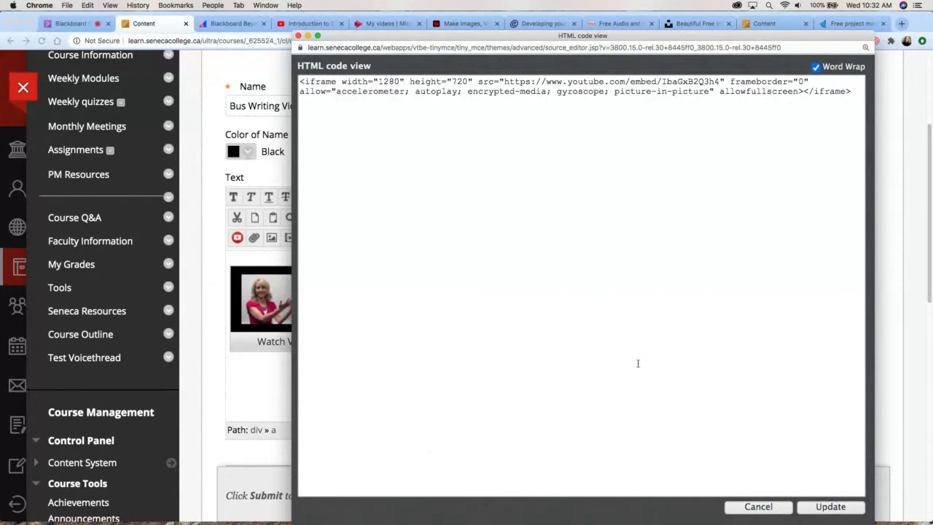
pyautogui.click(831, 507)
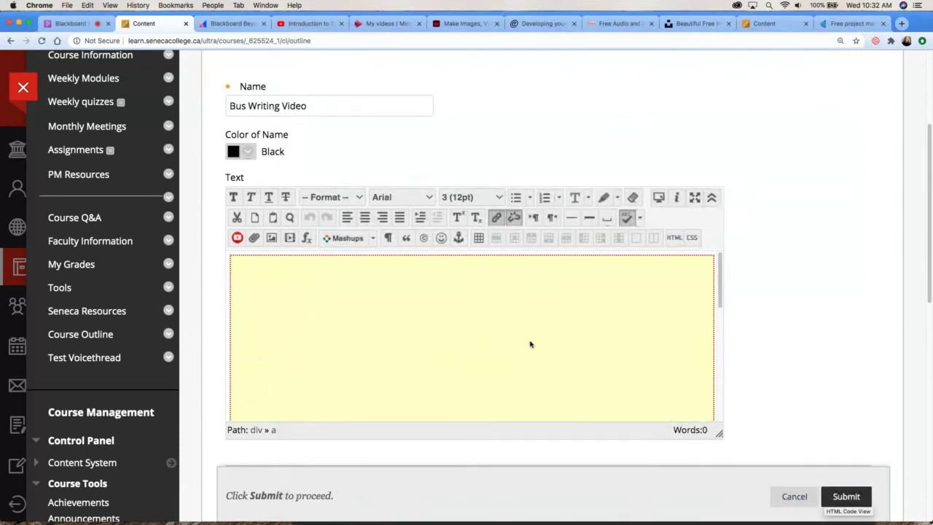
# - Submit the edited item and check the embedded video player in the Sep 1 folder
pyautogui.click(844, 496)
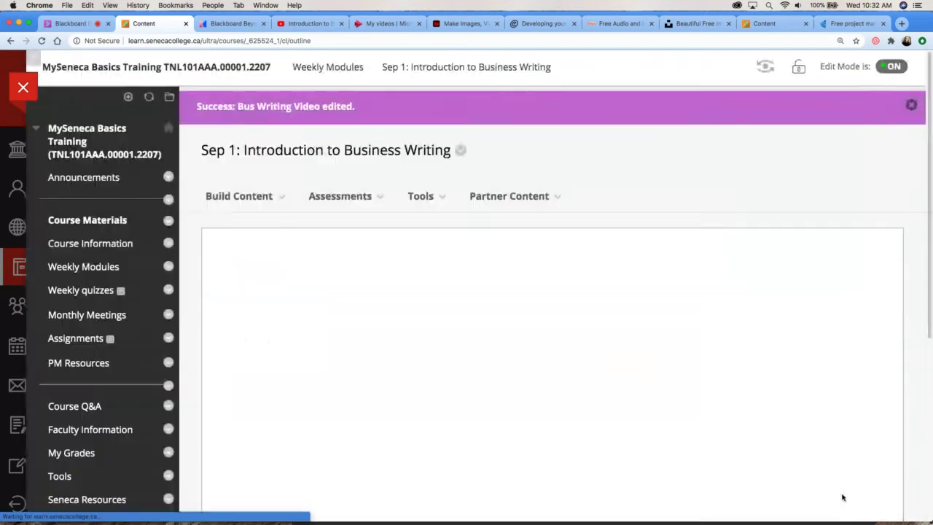
pyautogui.scroll(-1, 799, 424)
pyautogui.scroll(-10, 798, 425)
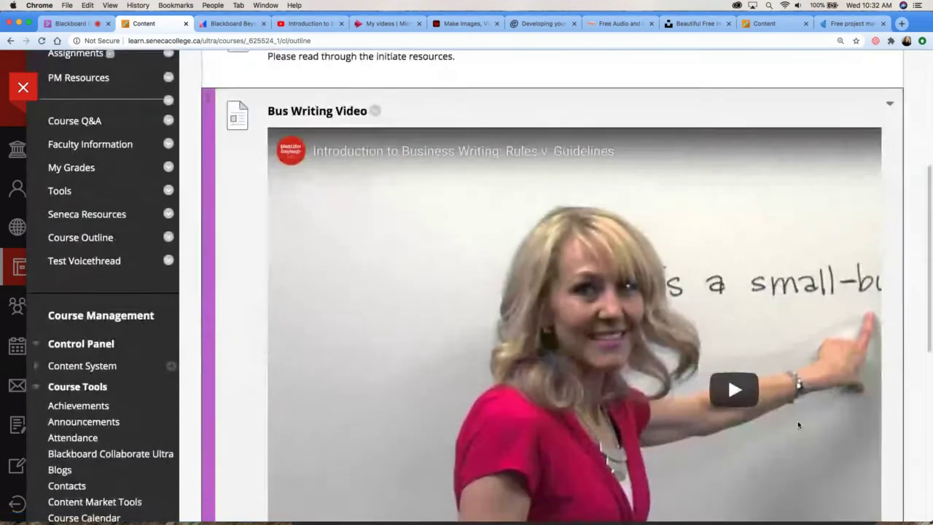
pyautogui.scroll(8, 797, 425)
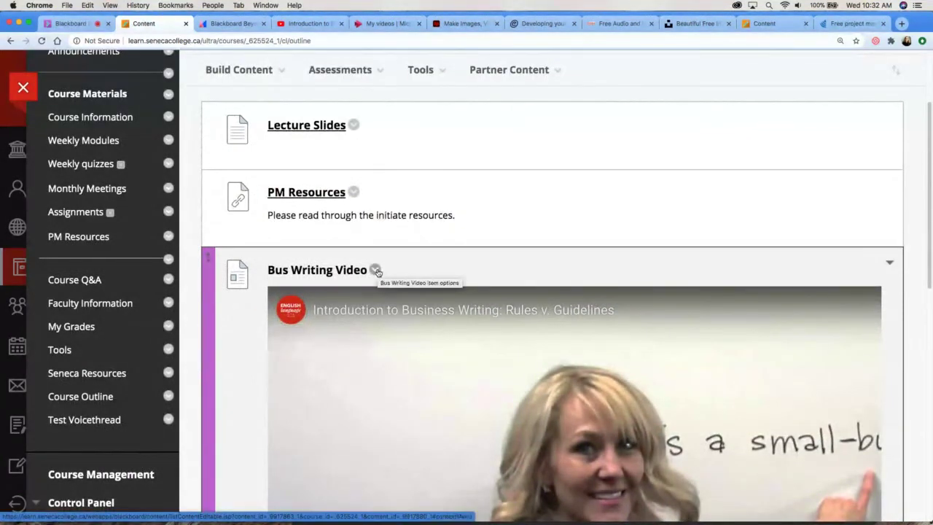
# - Reopen the Bus Writing Video item for editing and set the iframe to width 500 and height 400 in its HTML code
pyautogui.click(376, 271)
pyautogui.click(411, 170)
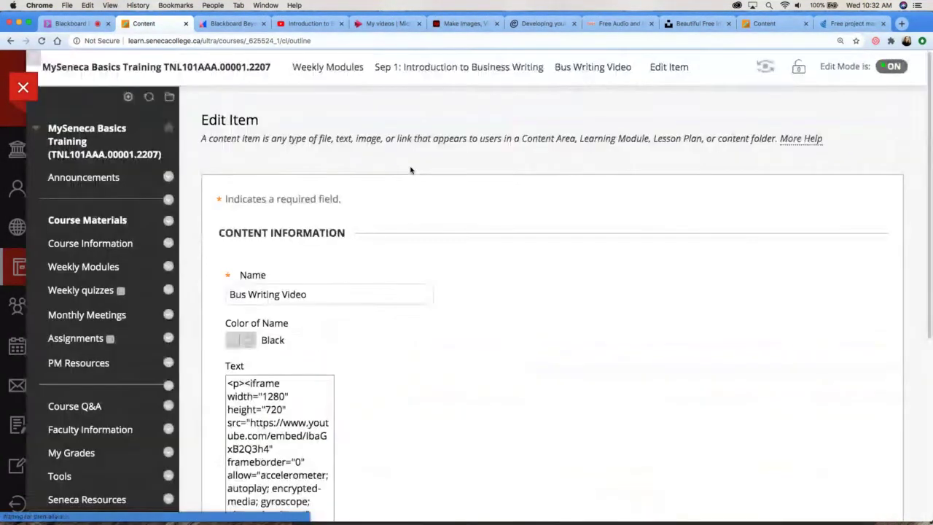
pyautogui.scroll(-2, 613, 295)
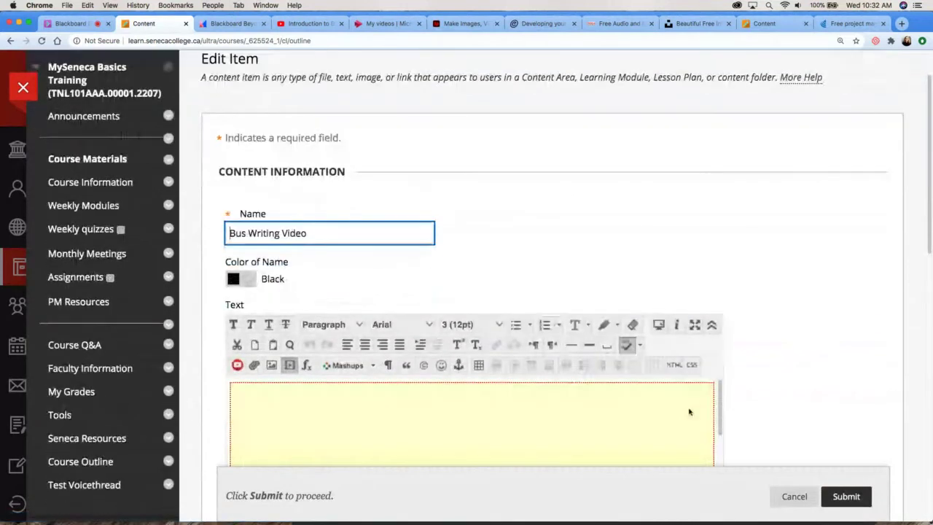
pyautogui.click(675, 367)
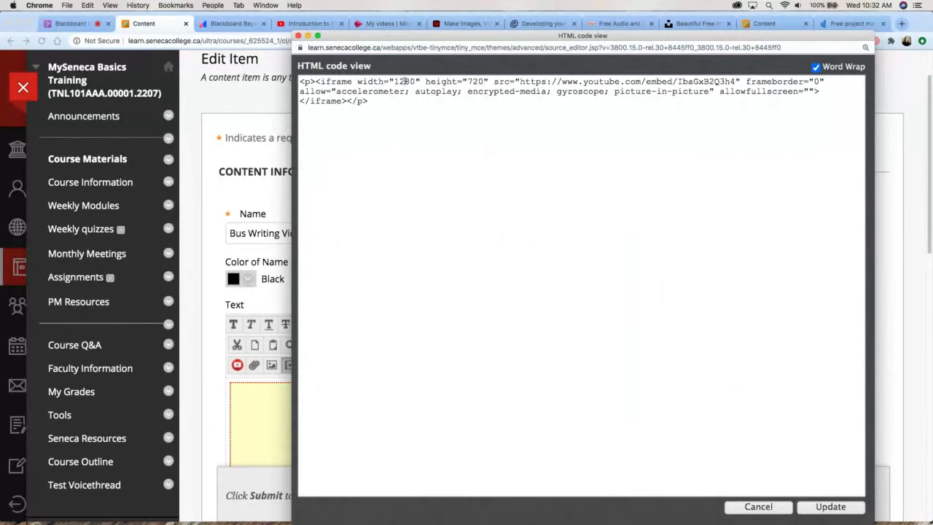
pyautogui.press('BackSpace')
pyautogui.press('BackSpace')
pyautogui.press('BackSpace')
pyautogui.press('BackSpace')
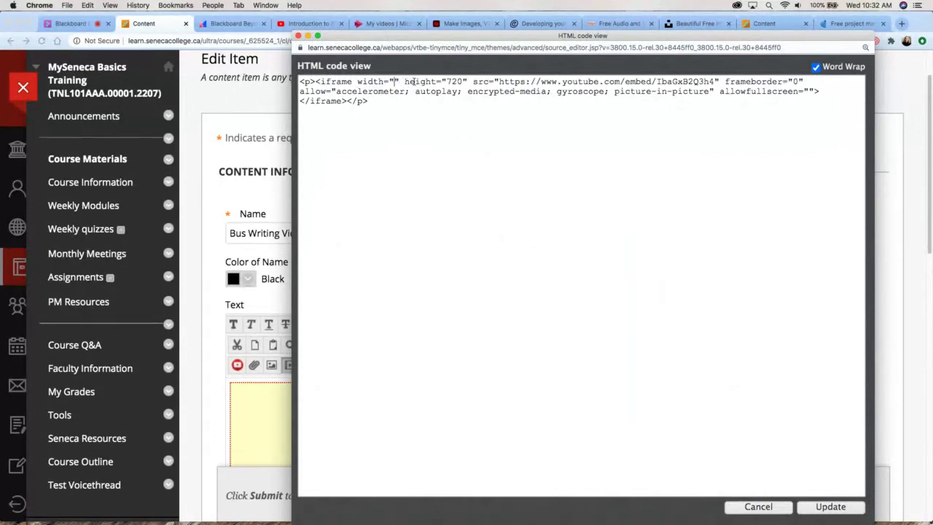
pyautogui.write('500')
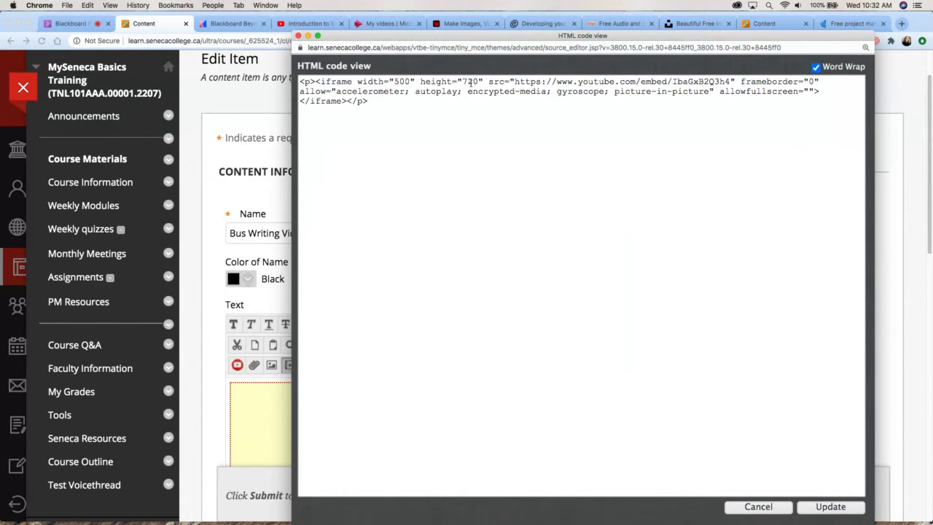
pyautogui.moveTo(479, 82); pyautogui.dragTo(464, 83)
pyautogui.write('400')
pyautogui.click(833, 506)
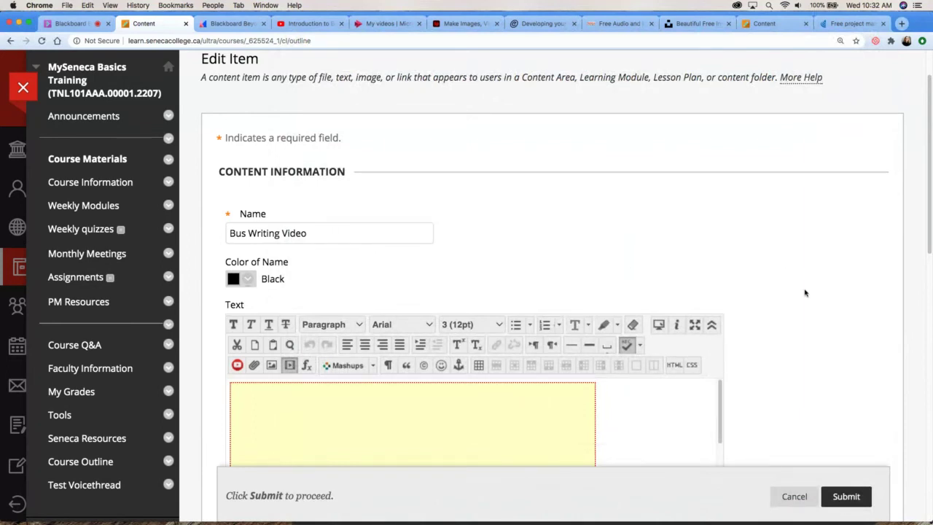
# - Insert an empty line above the embedded video in the item's text and place the text cursor on it
pyautogui.scroll(-3, 815, 308)
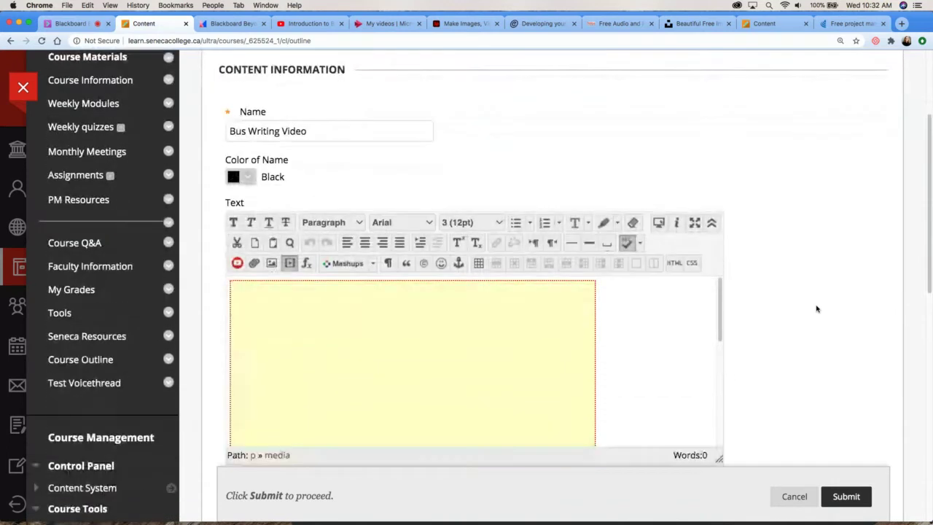
pyautogui.click(611, 304)
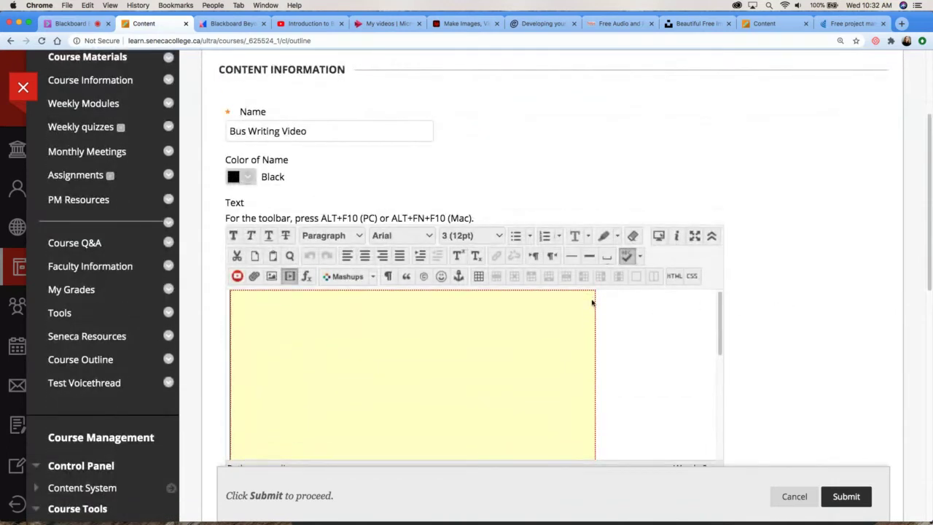
pyautogui.press('Return')
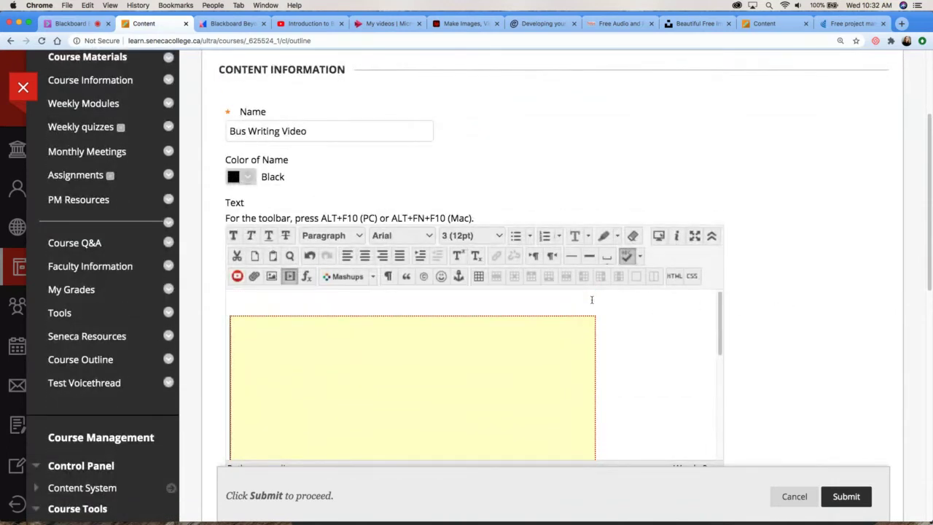
pyautogui.press('Up')
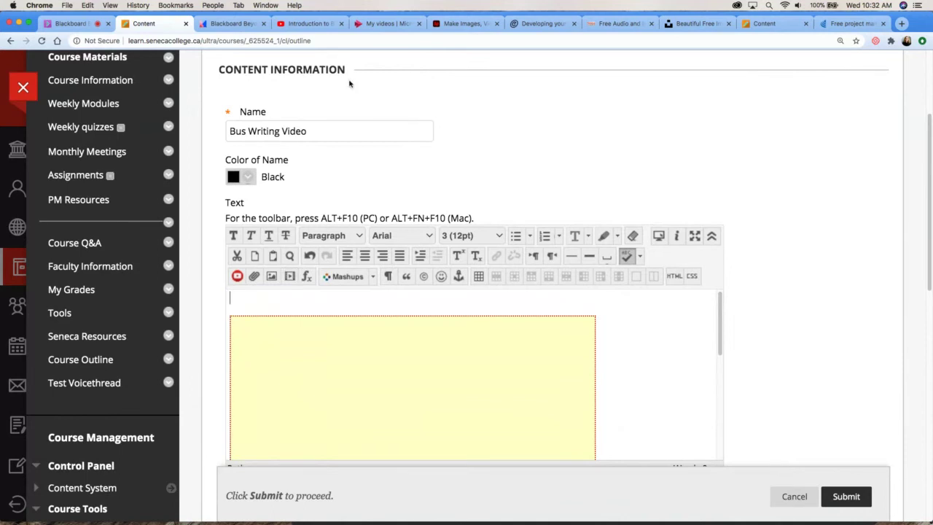
# - Copy the video's URL from its YouTube page and return to the Blackboard item being edited
pyautogui.click(310, 24)
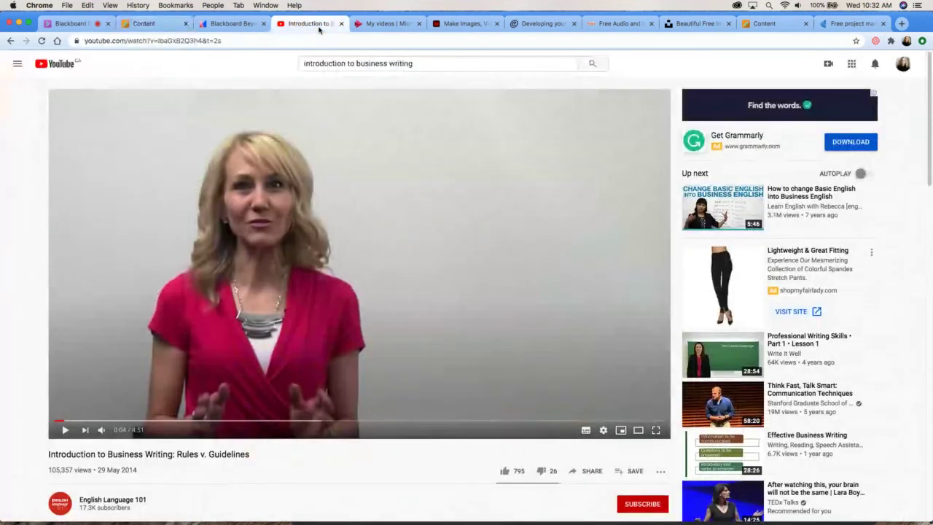
pyautogui.rightClick(406, 257)
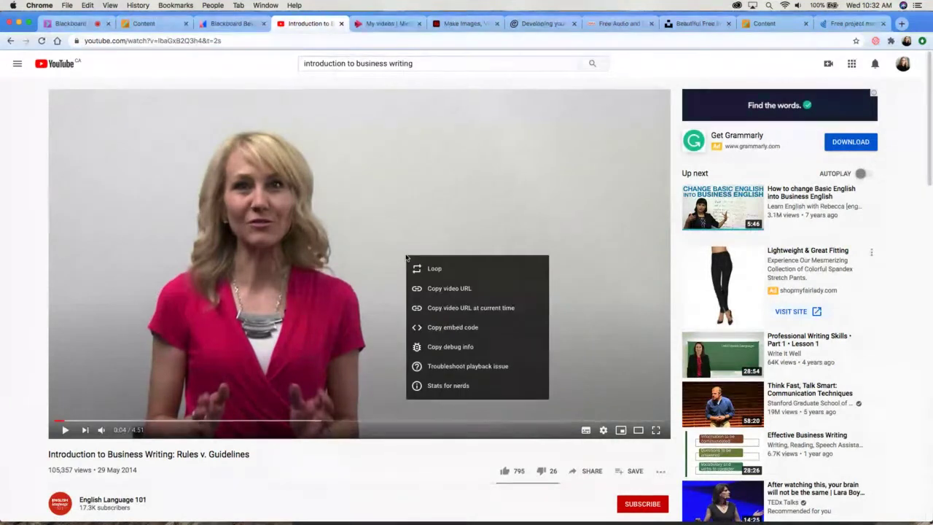
pyautogui.click(481, 288)
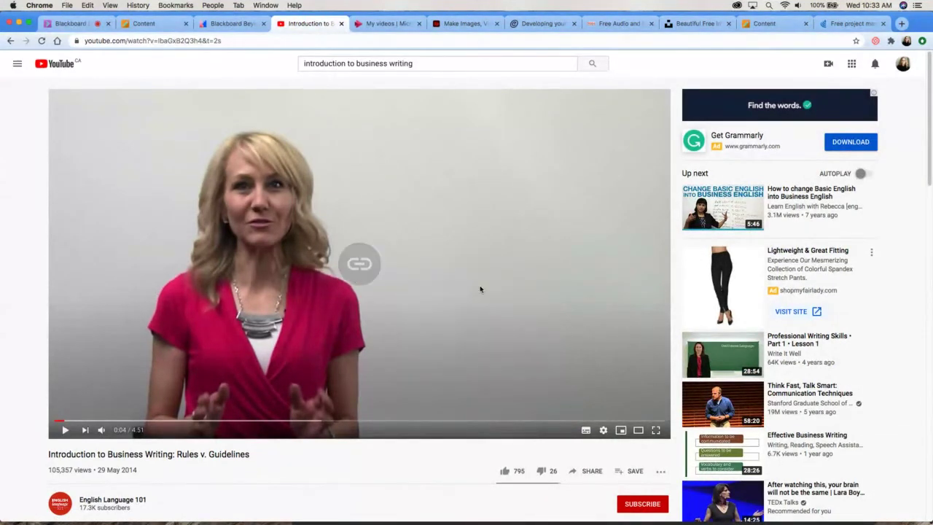
pyautogui.click(160, 27)
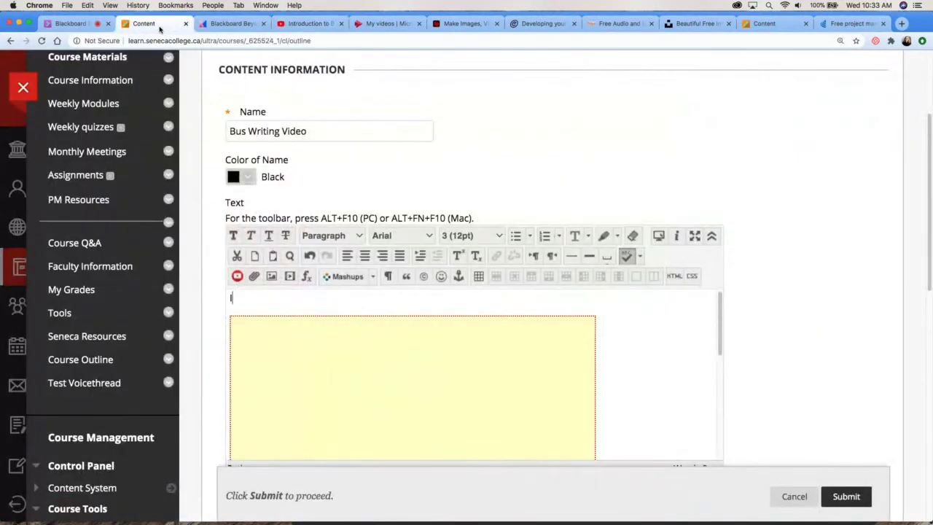
pyautogui.write("If you can't view the video b")
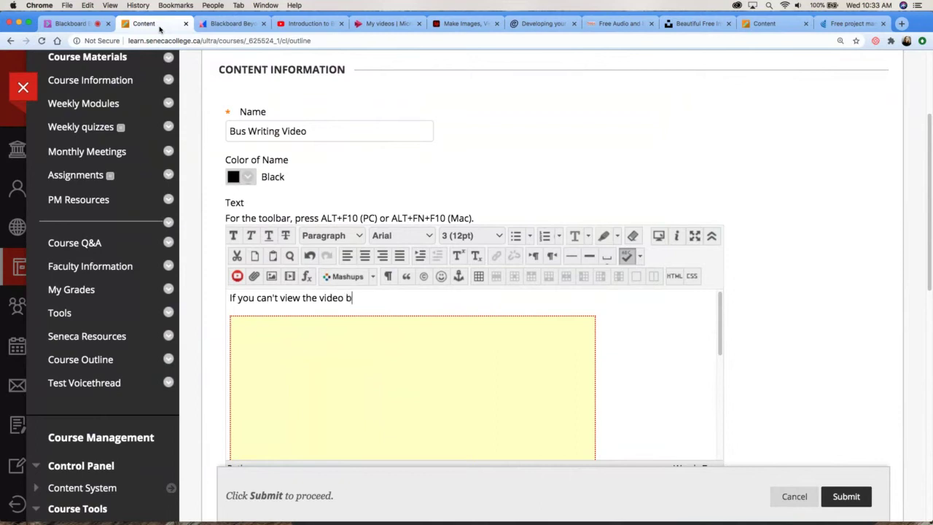
pyautogui.write('elow, please view it here:')
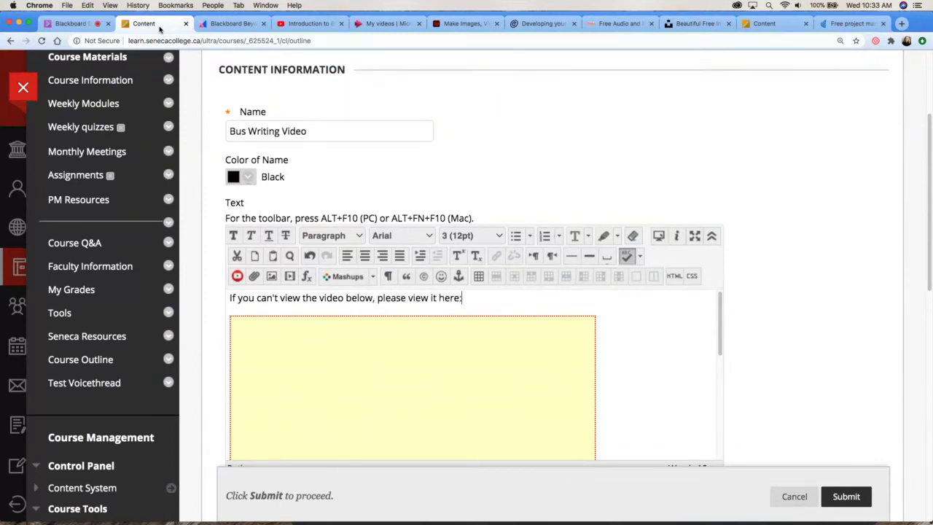
pyautogui.write('https://youtu.be/IbaGxB2Q3h4')
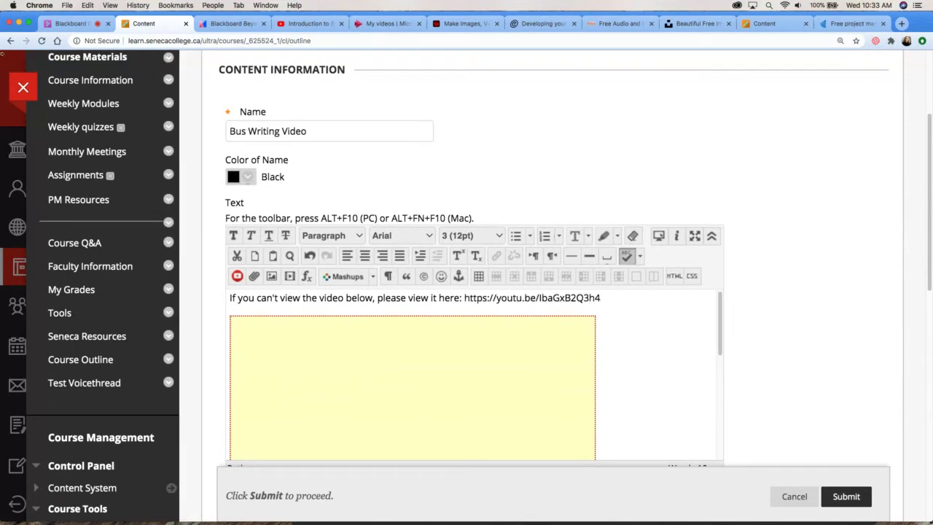
pyautogui.moveTo(465, 299); pyautogui.dragTo(600, 301)
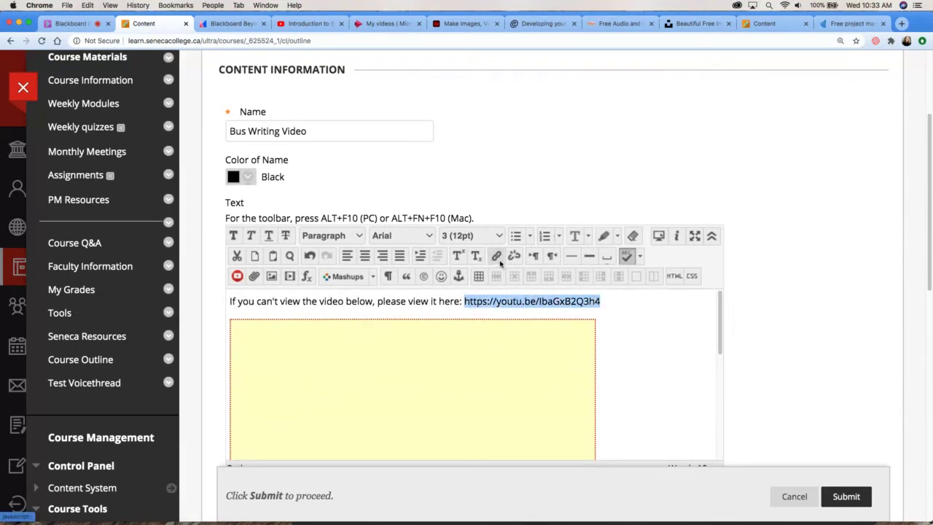
pyautogui.click(500, 262)
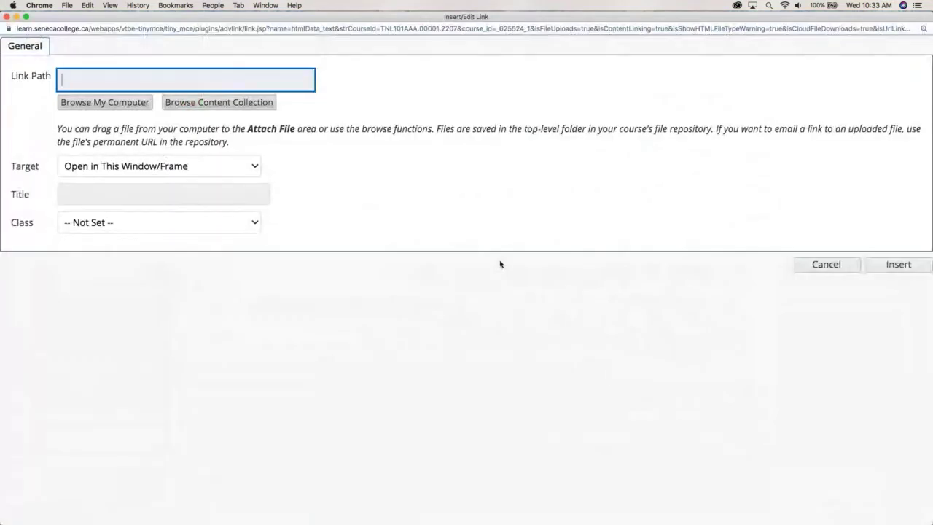
pyautogui.click(243, 172)
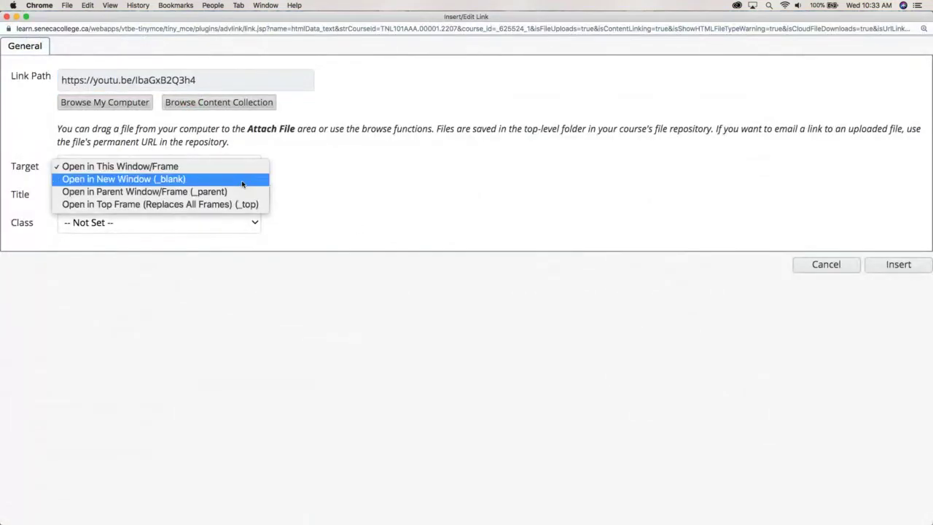
pyautogui.click(243, 179)
pyautogui.click(897, 267)
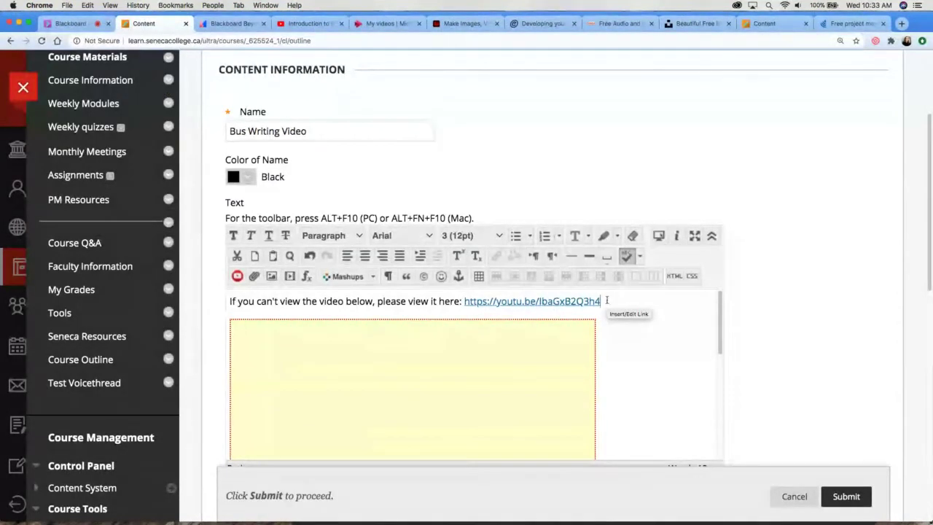
pyautogui.click(848, 497)
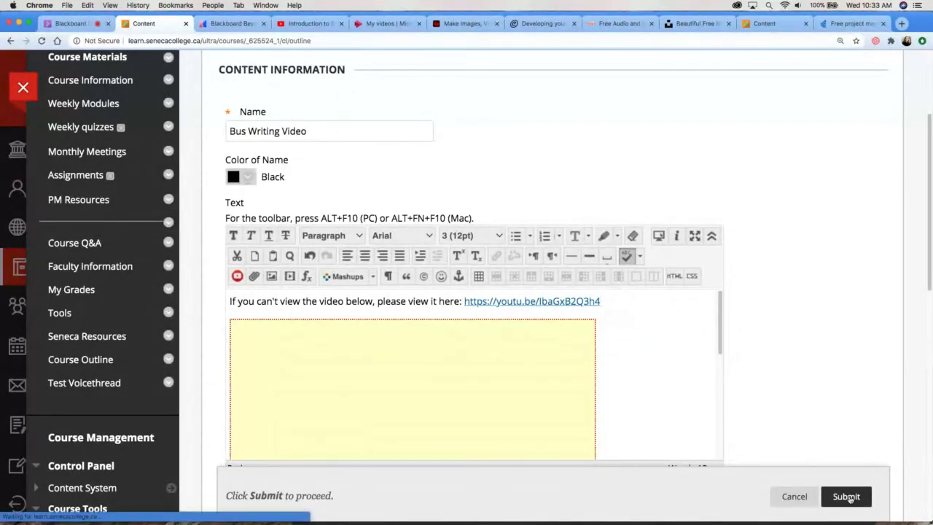
pyautogui.scroll(-5, 779, 435)
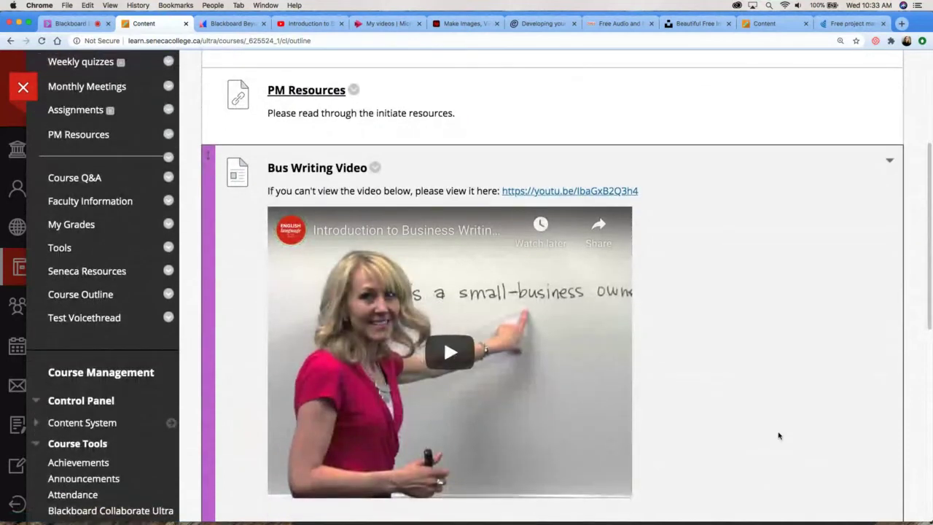
# - Start creating a new content item in the Sep 1: Introduction to Business Writing folder
pyautogui.scroll(6, 779, 435)
pyautogui.click(248, 196)
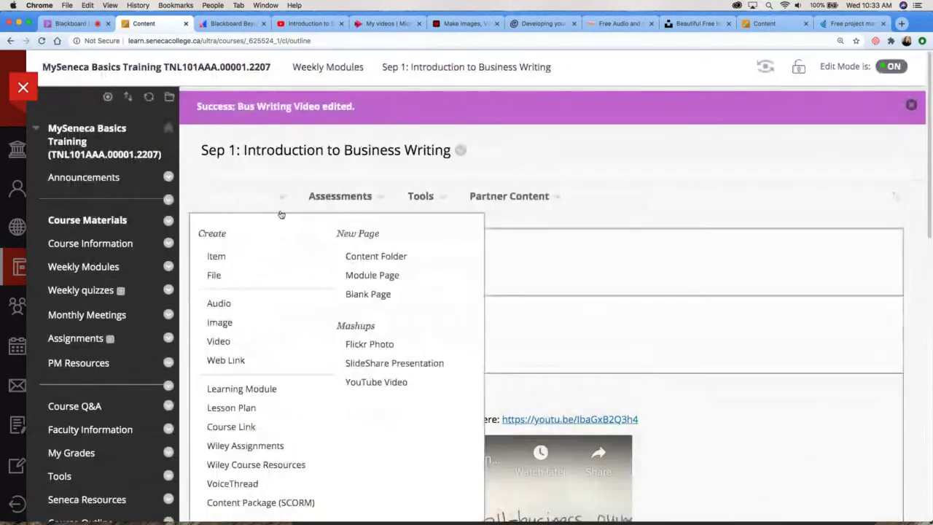
pyautogui.click(249, 260)
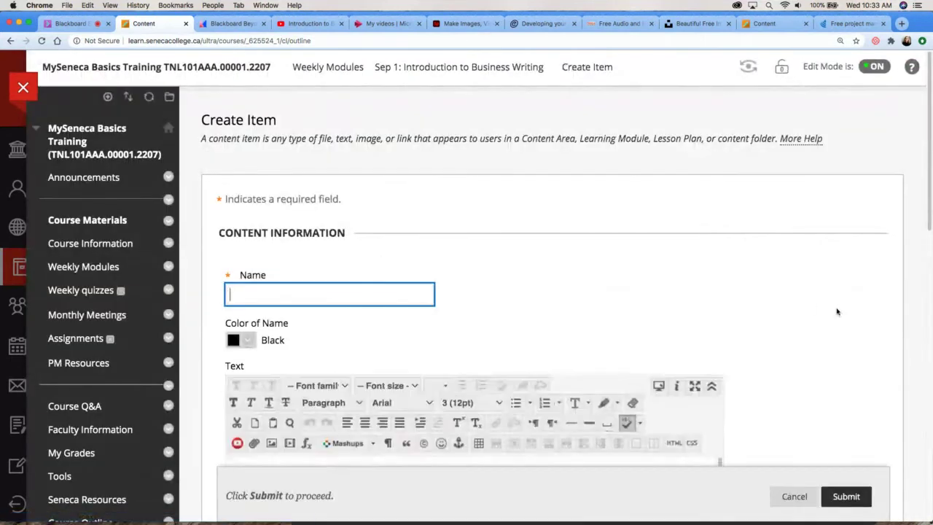
pyautogui.scroll(-5, 824, 313)
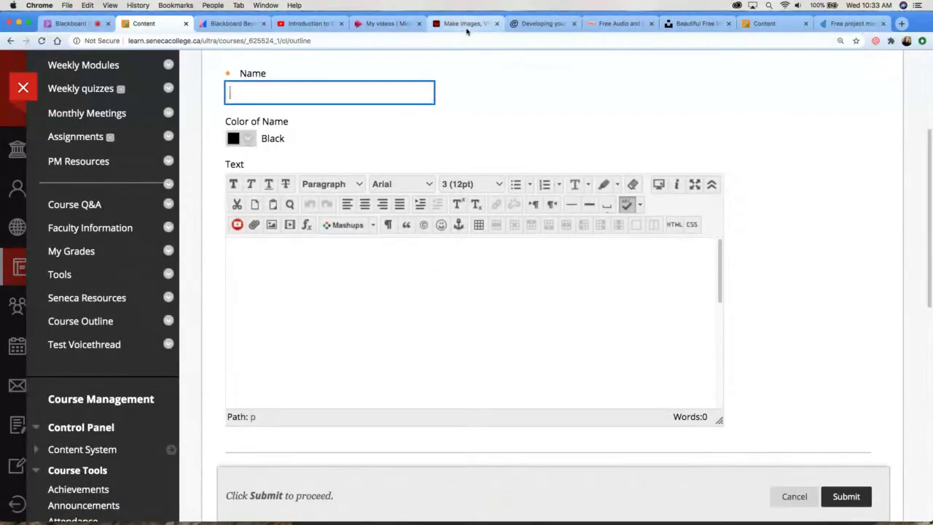
# - Switch to Microsoft Stream and examine the embed and direct link options for the Screencasting Webinar (May 14, 2020) video
pyautogui.click(396, 24)
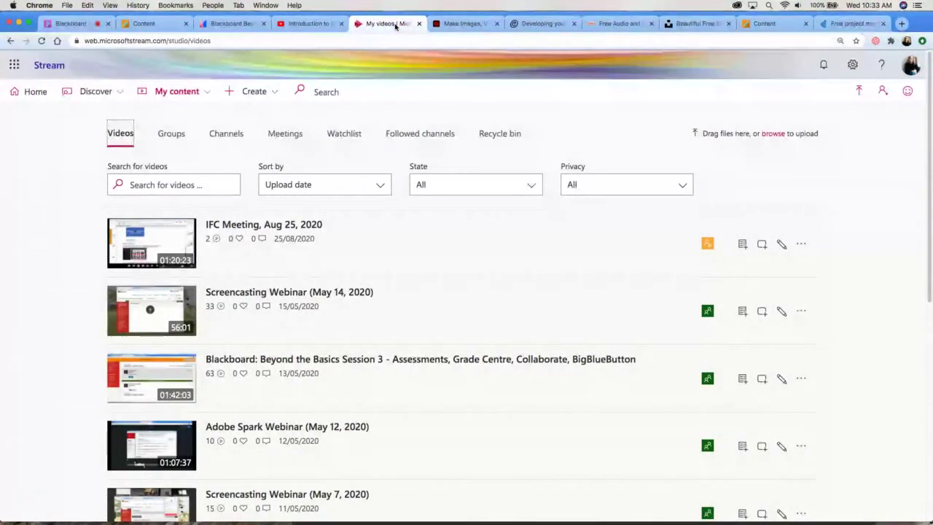
pyautogui.click(801, 312)
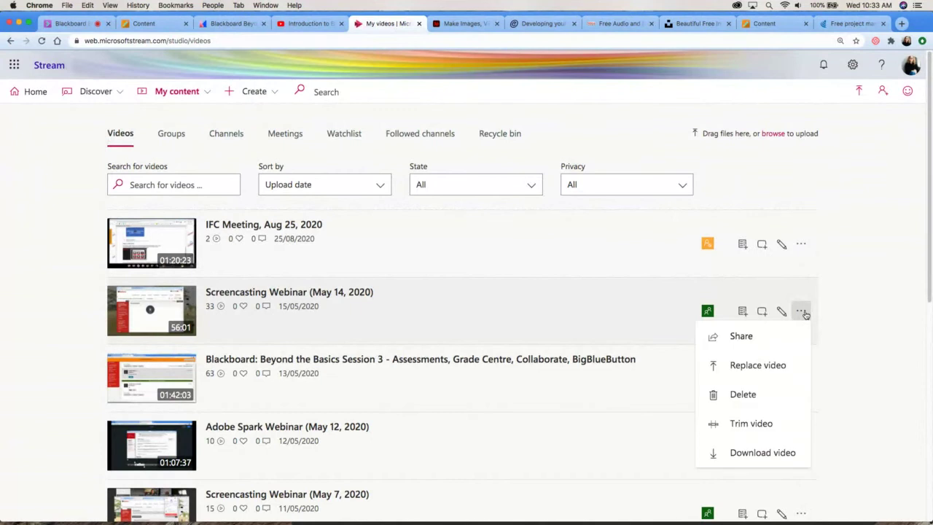
pyautogui.click(800, 338)
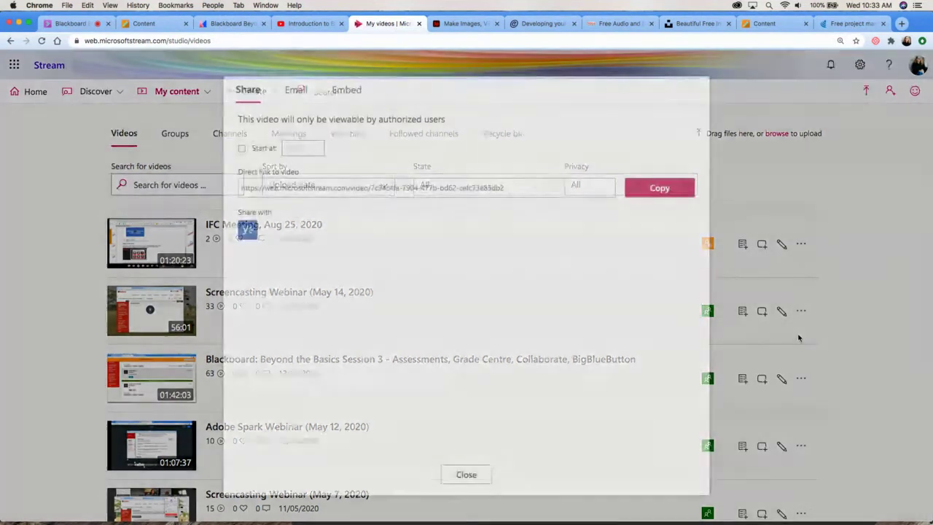
pyautogui.click(347, 90)
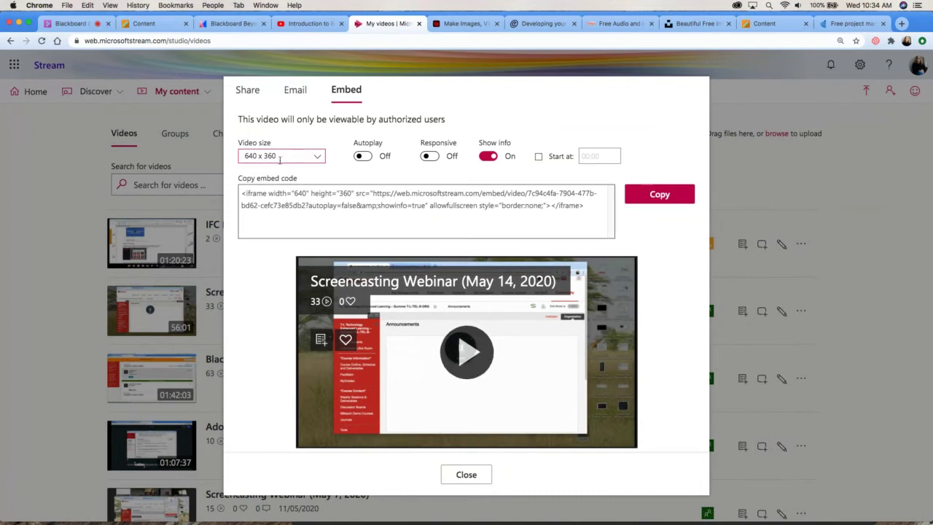
pyautogui.click(256, 96)
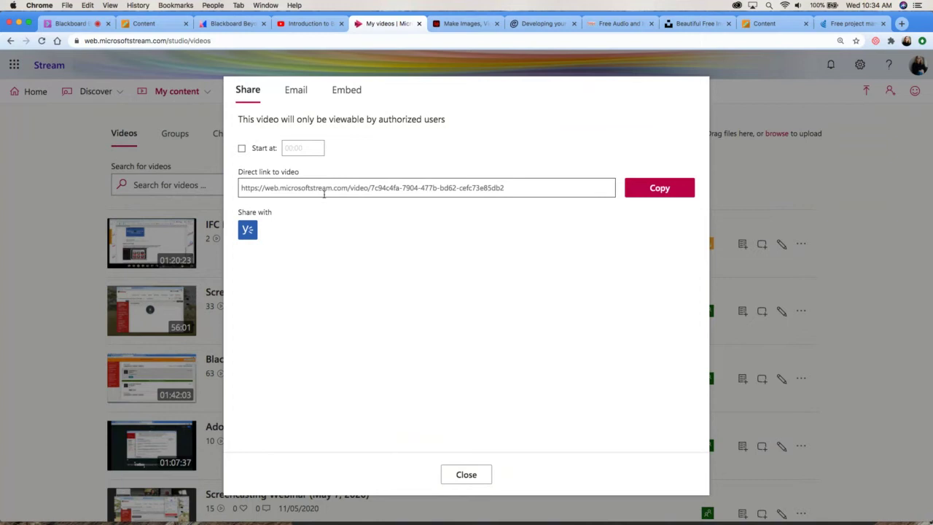
pyautogui.click(466, 475)
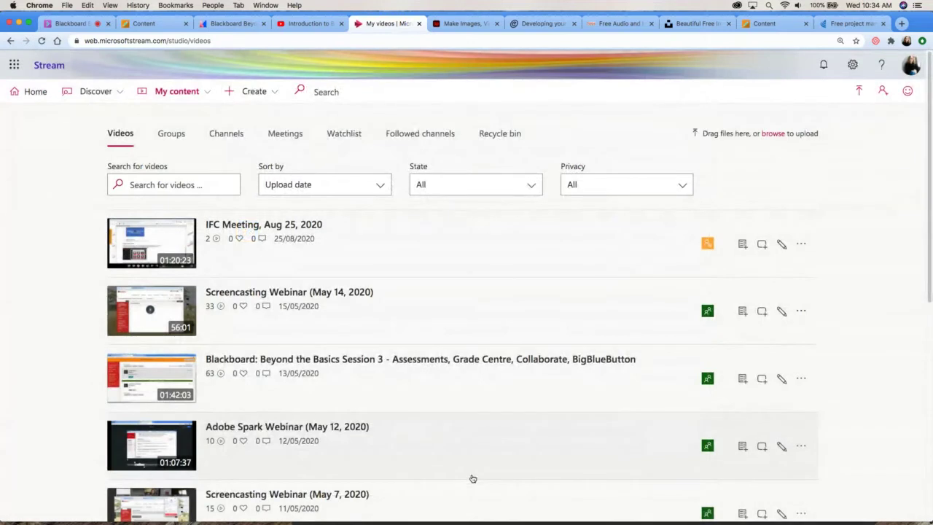
# - Switch to the Infographics Assignments page in Adobe Spark, dismiss the survey, and get the page's embed code from its sharing options
pyautogui.click(470, 25)
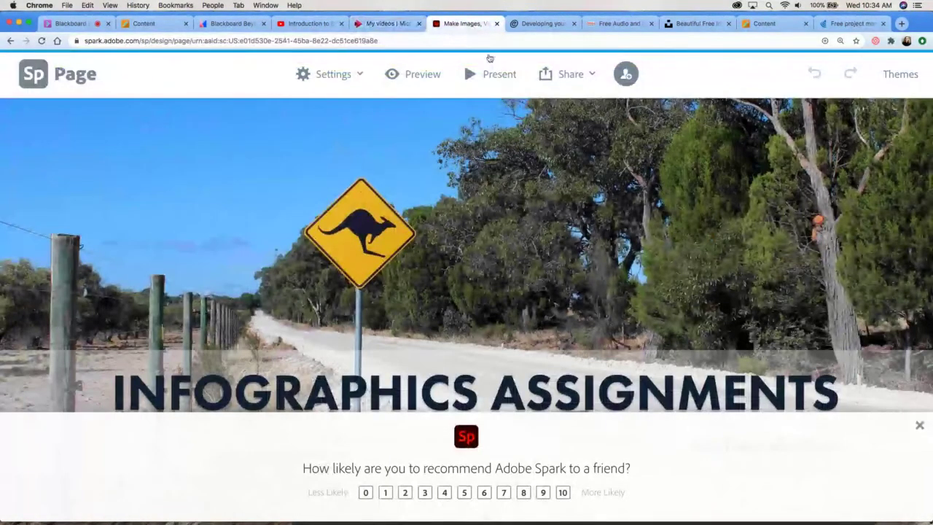
pyautogui.click(921, 427)
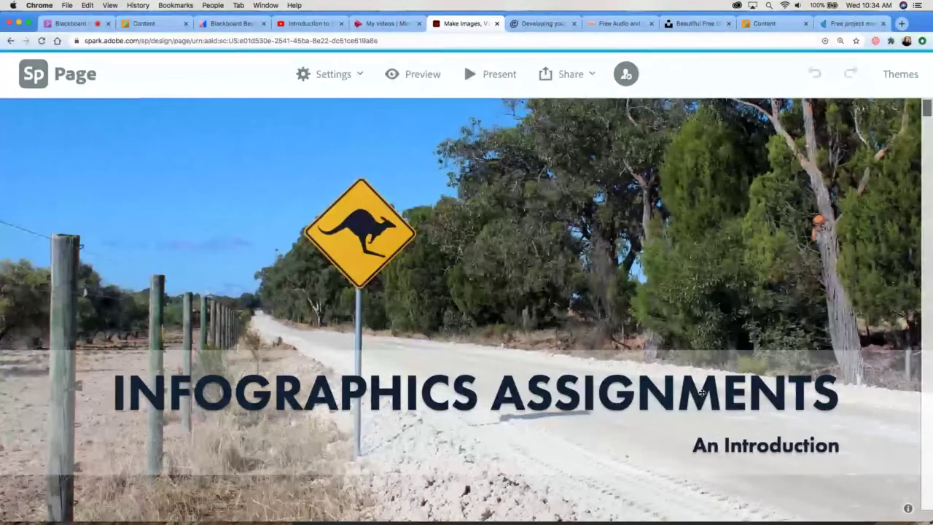
pyautogui.scroll(-10, 702, 394)
pyautogui.scroll(10, 702, 396)
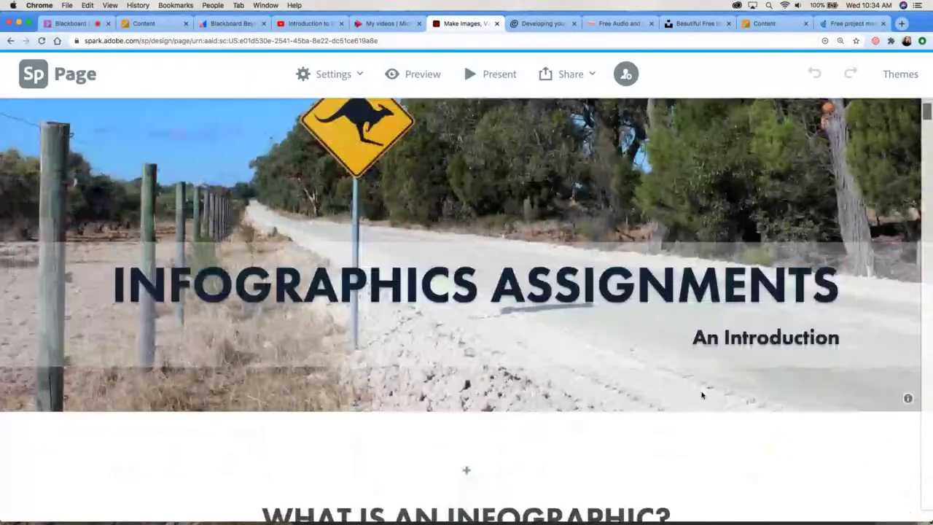
pyautogui.scroll(2, 702, 396)
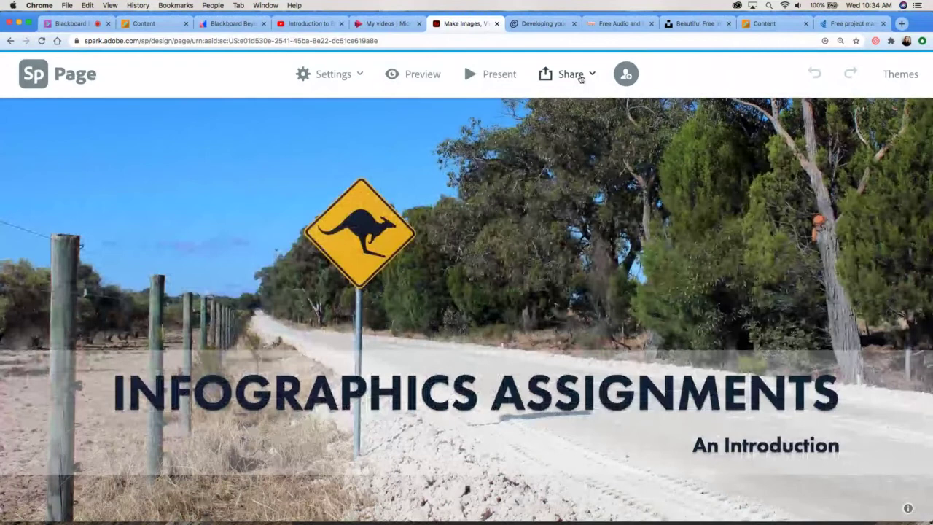
pyautogui.click(579, 74)
pyautogui.click(579, 114)
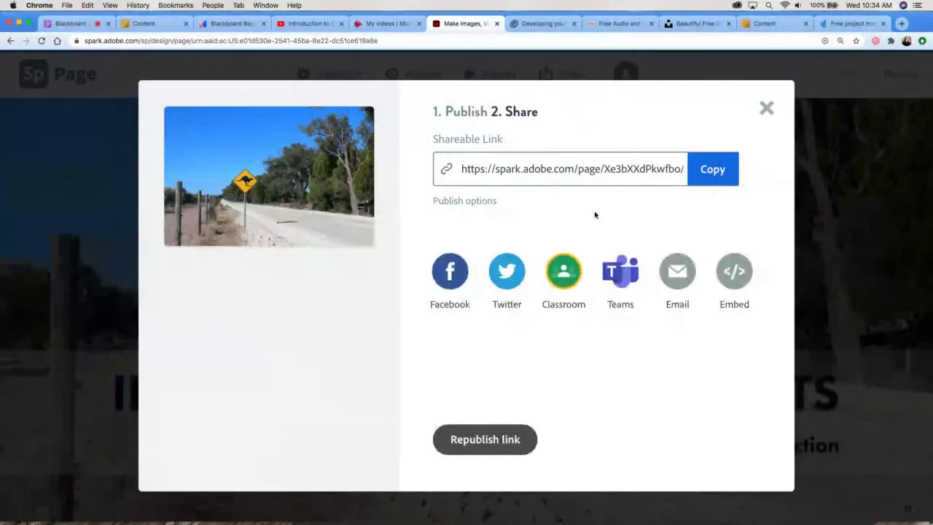
pyautogui.click(734, 282)
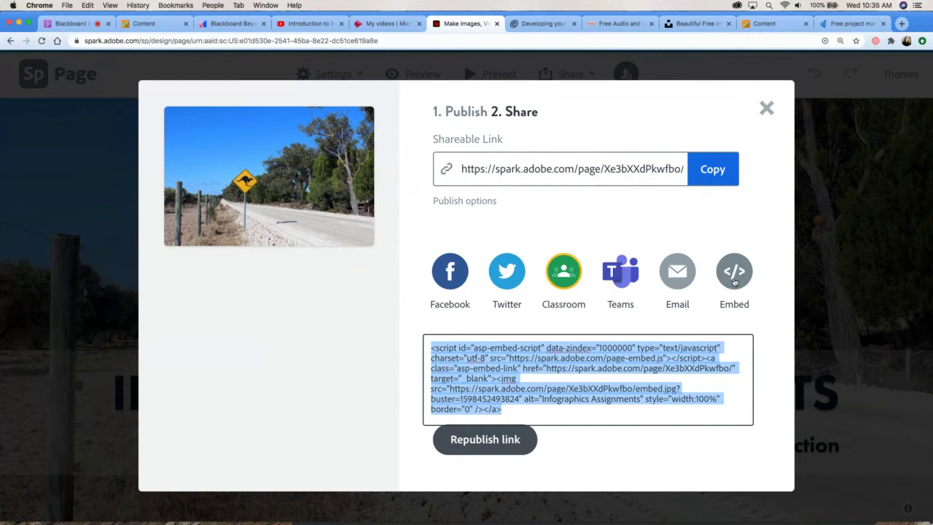
# - Return to the new Blackboard item and paste the Adobe Spark embed code into its text as HTML
pyautogui.click(154, 24)
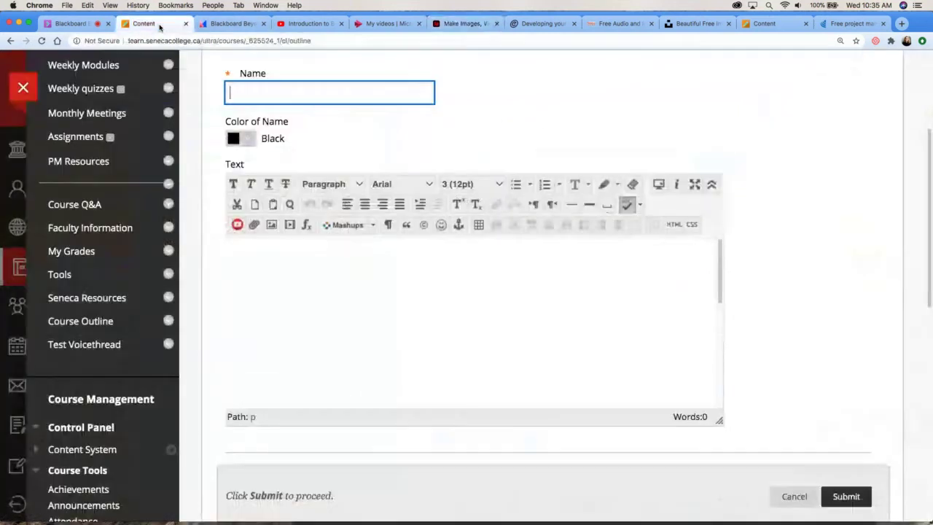
pyautogui.click(677, 235)
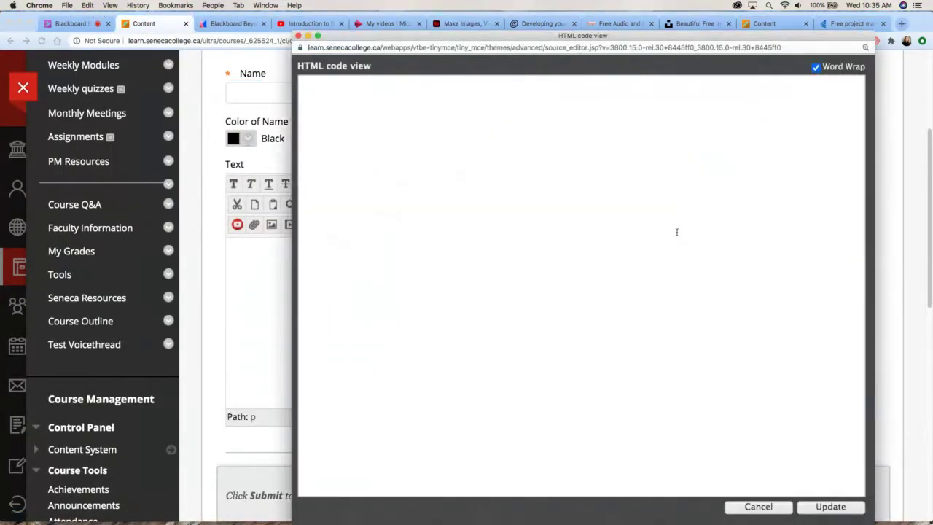
pyautogui.press('super+v')
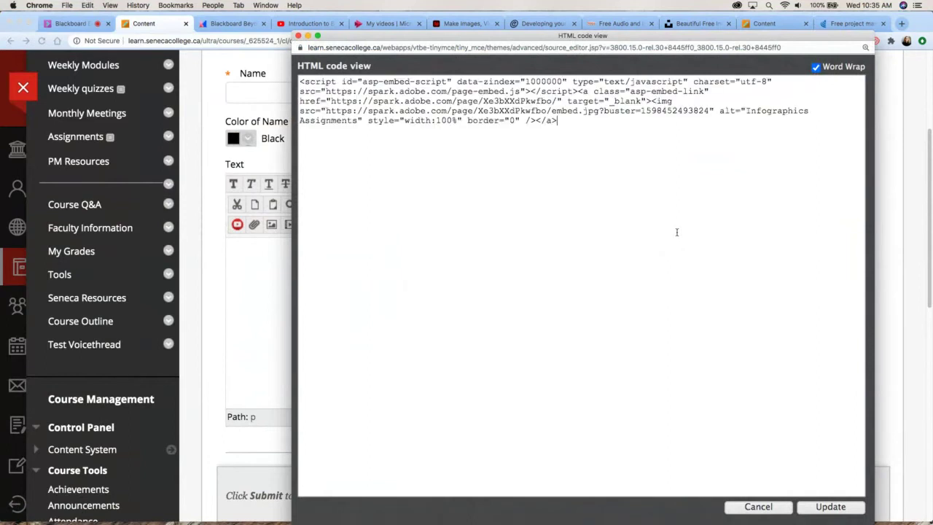
pyautogui.click(831, 510)
# - Name the item "Module", submit it, and check the embedded Infographics Assignments page in the folder
pyautogui.click(358, 88)
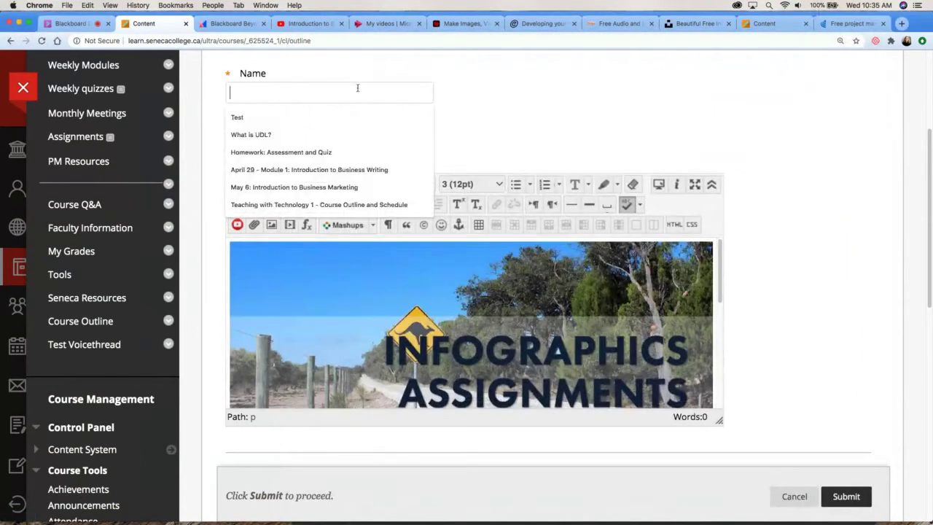
pyautogui.write('Module')
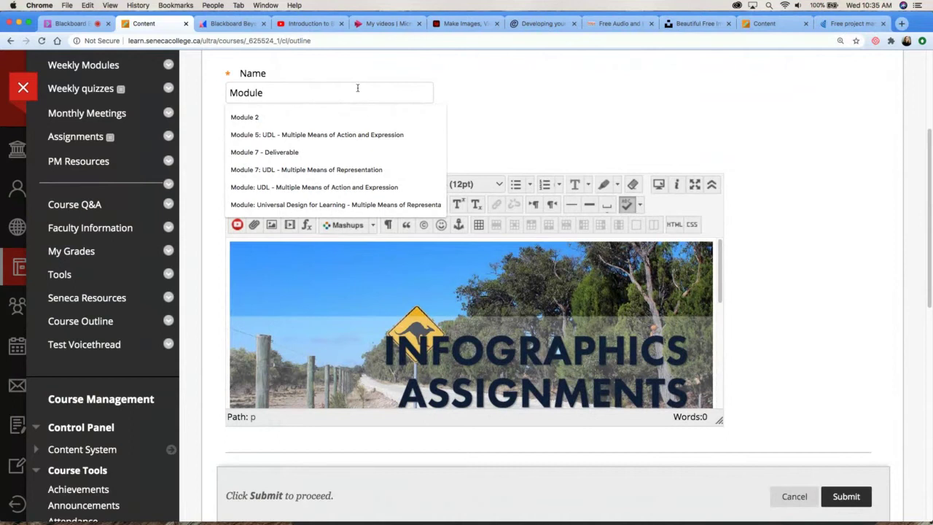
pyautogui.click(830, 314)
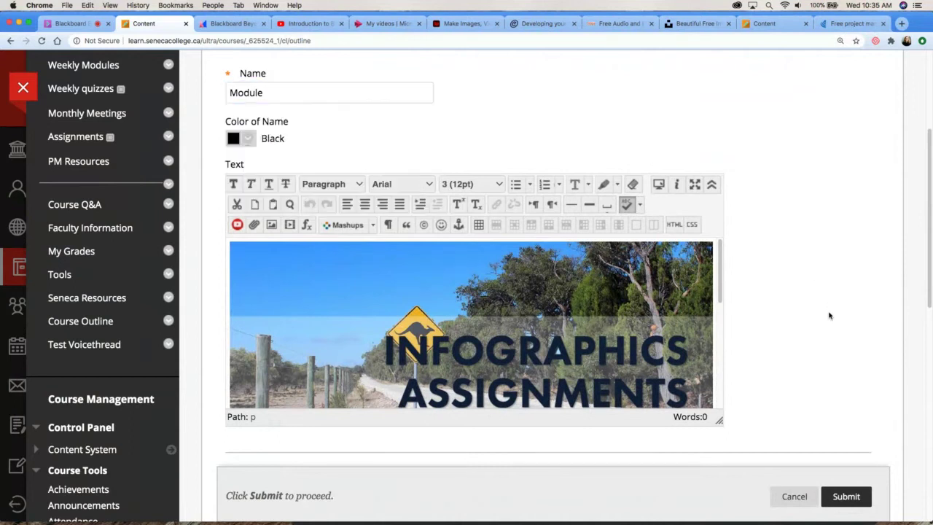
pyautogui.click(848, 497)
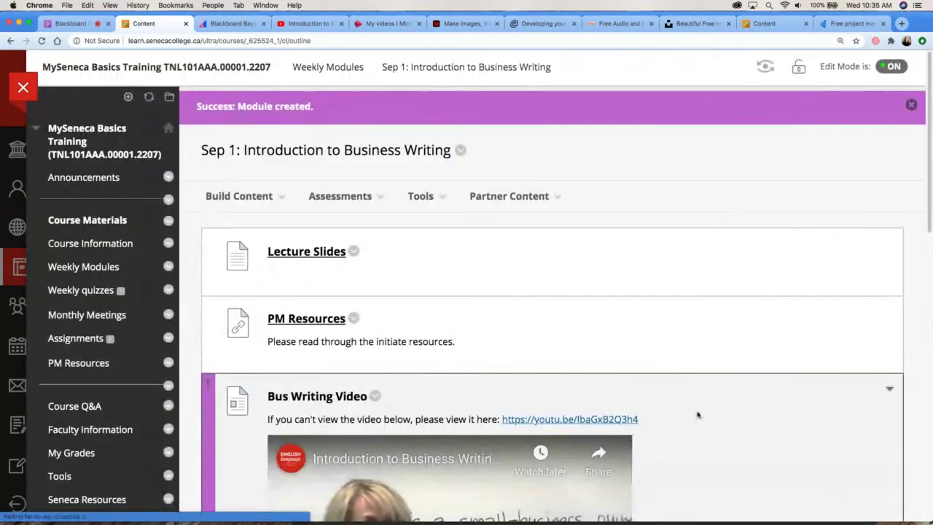
pyautogui.scroll(-10, 698, 415)
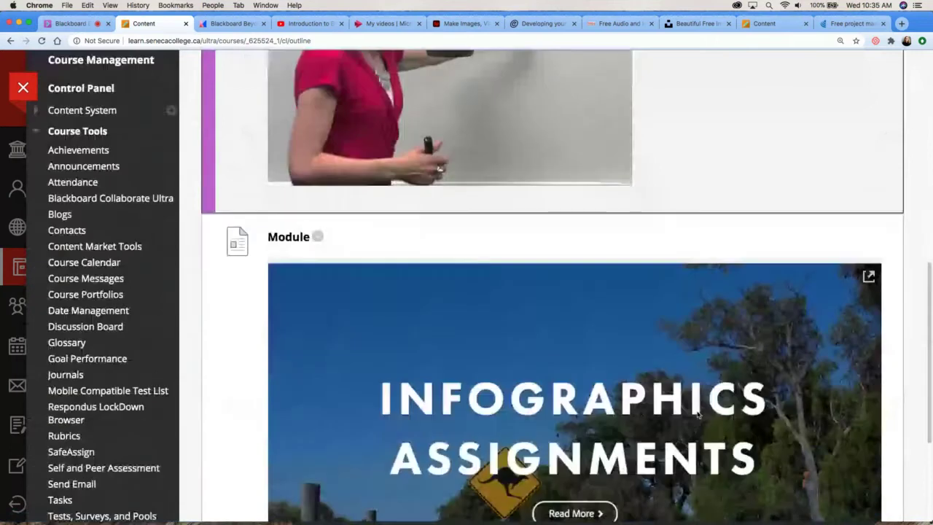
pyautogui.scroll(-5, 698, 413)
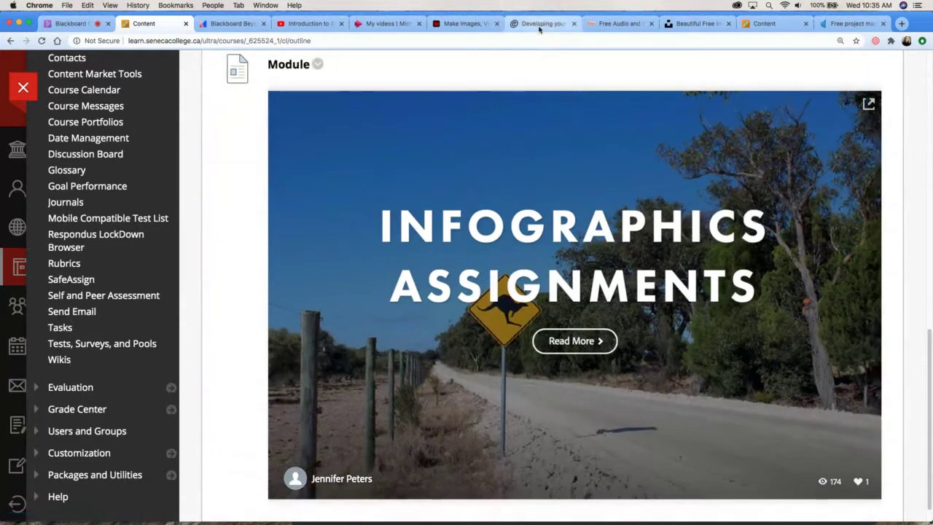
# - Switch to eCampusOntario H5P Studio and copy the embed code of the Developing your TEL Project Proposal activity
pyautogui.click(539, 24)
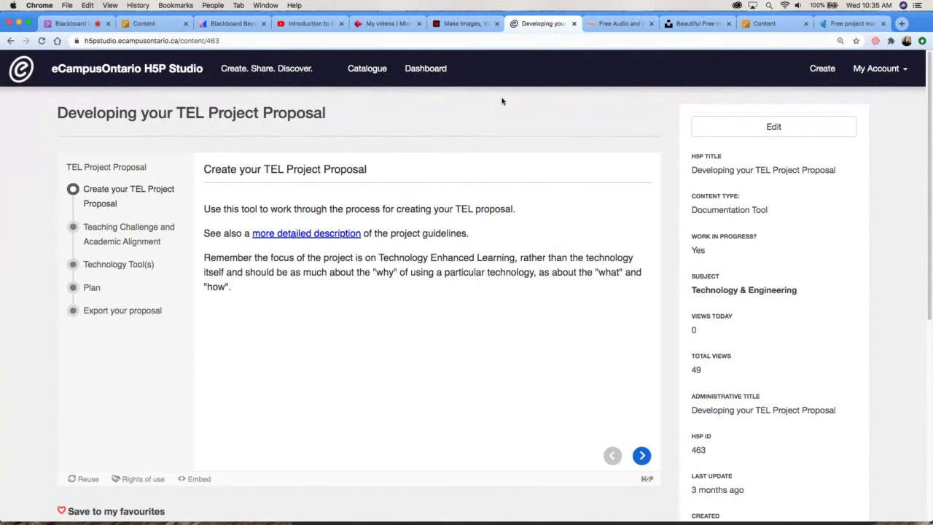
pyautogui.click(194, 479)
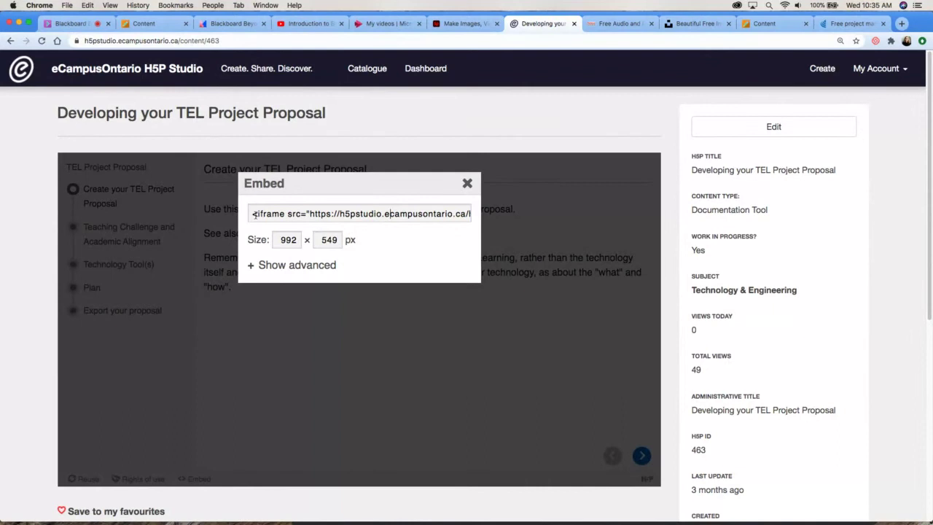
pyautogui.moveTo(252, 214); pyautogui.dragTo(479, 215)
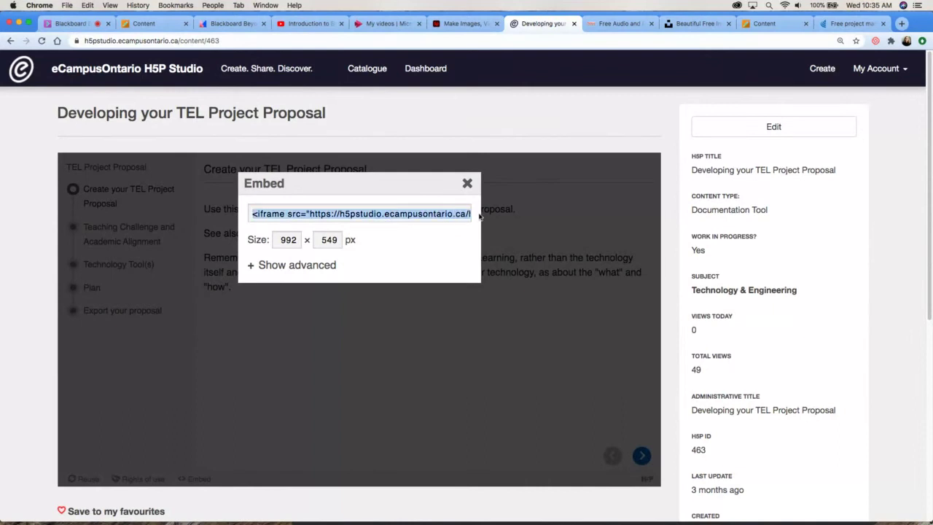
pyautogui.click(433, 213)
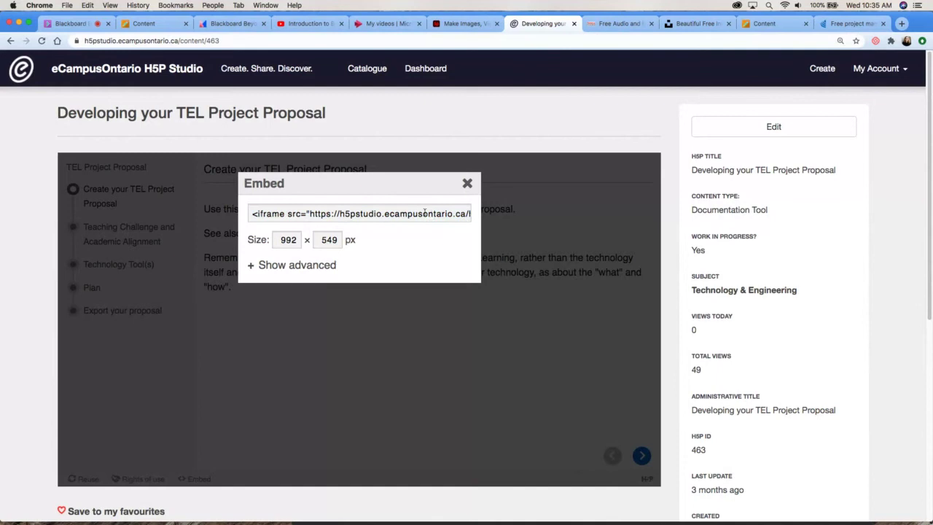
pyautogui.doubleClick(418, 213)
pyautogui.tripleClick(418, 213)
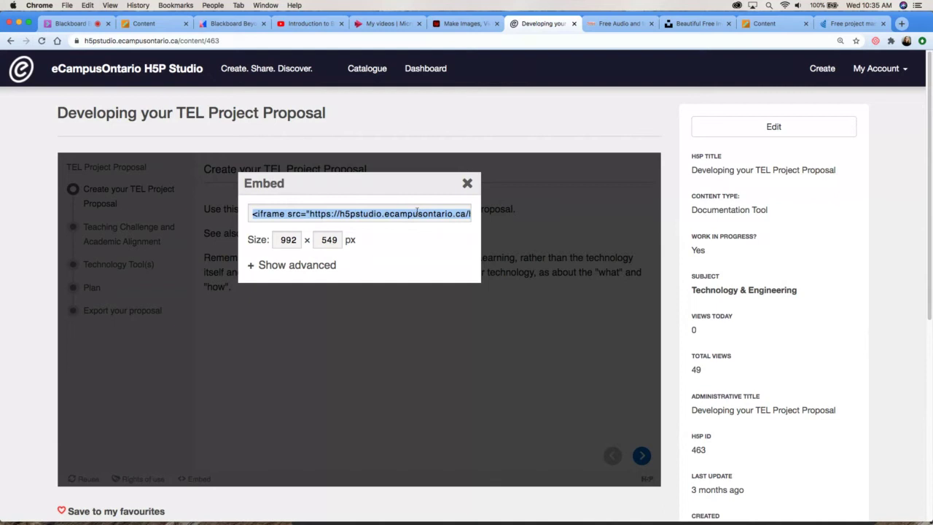
# - Return to Blackboard and create an item named "Module" in the Sep 1: Introduction to Business Writing folder
pyautogui.click(161, 24)
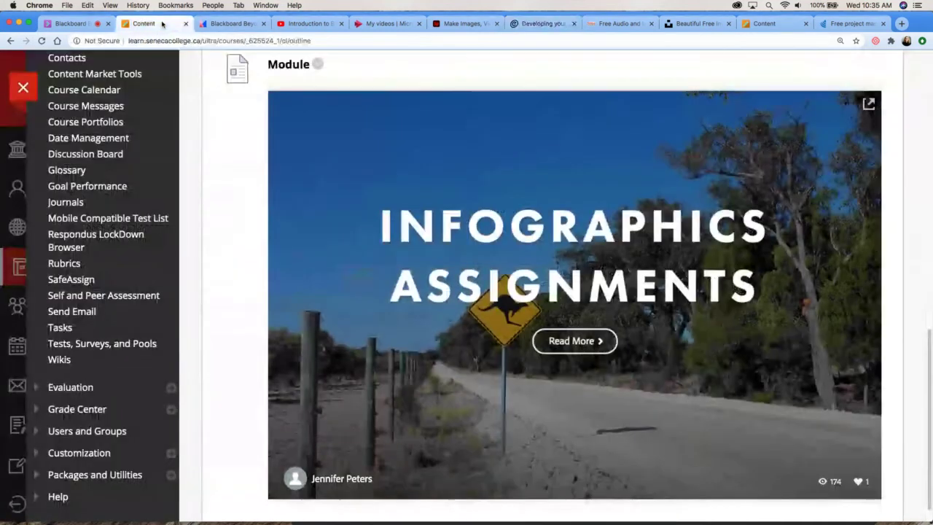
pyautogui.scroll(10, 252, 84)
pyautogui.click(256, 197)
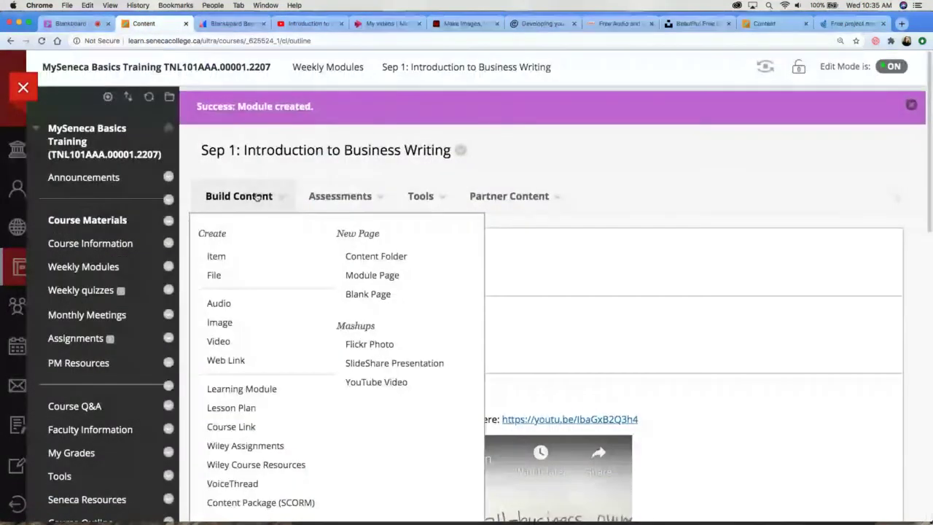
pyautogui.click(251, 255)
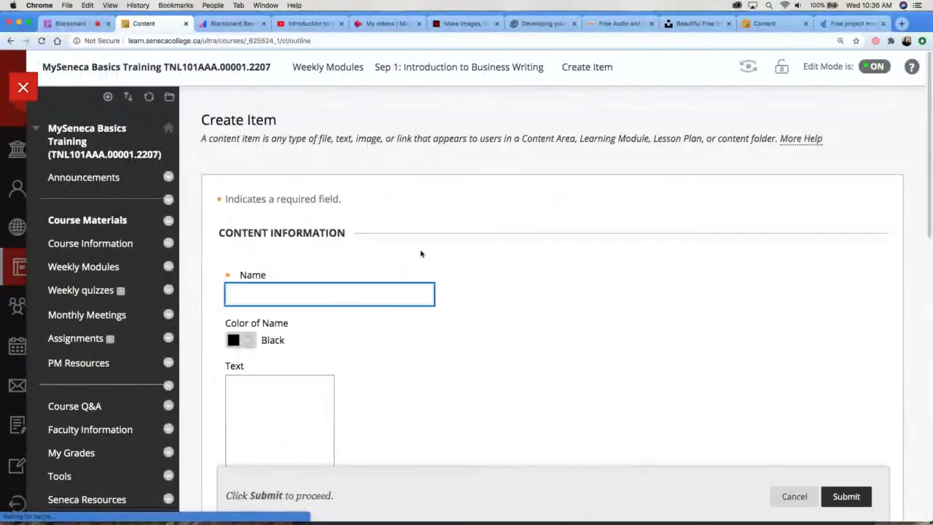
pyautogui.write('Module')
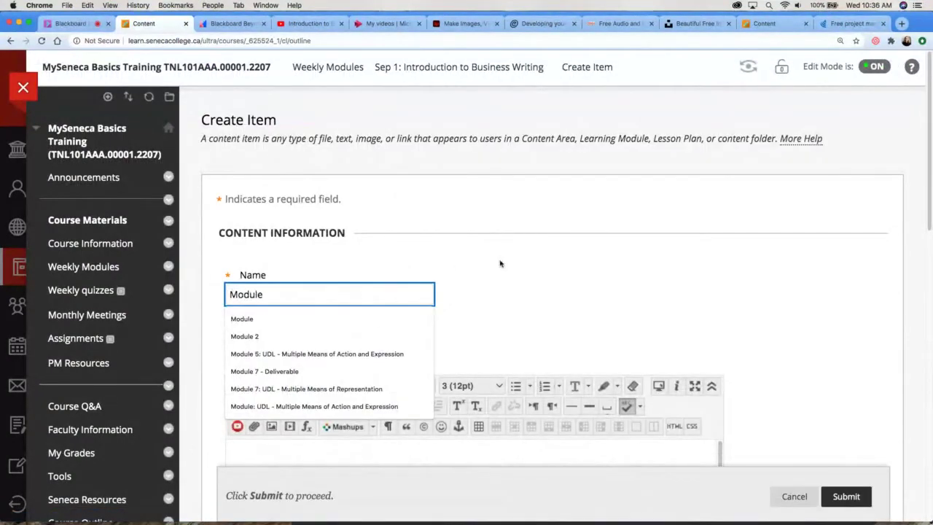
pyautogui.click(500, 263)
# - Paste the H5P iframe embed code into the item's text as HTML and submit the item
pyautogui.scroll(-2, 781, 364)
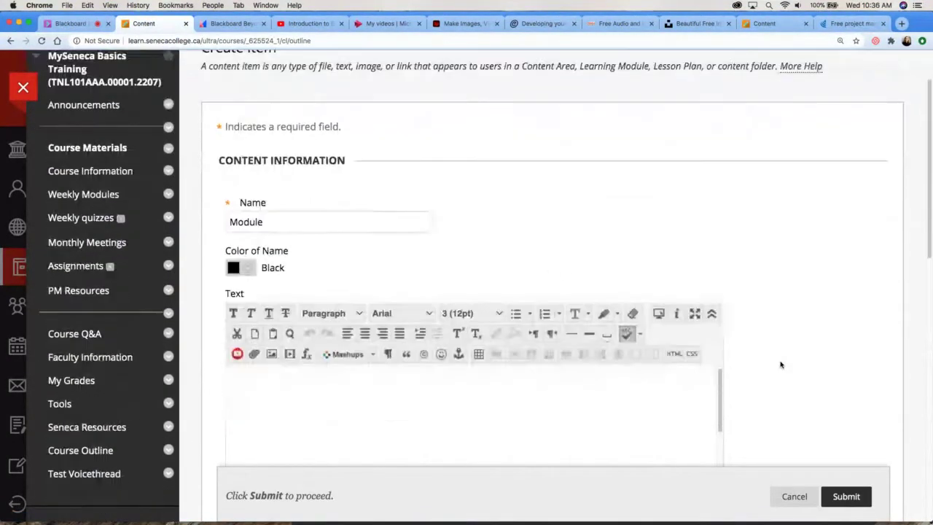
pyautogui.click(673, 354)
pyautogui.write('<iframe src="https://h5pstudio.ecampusontario.ca/h5p/463/embed" width="992" height="549" frameborder="0" allowfullscreen="allowfullscreen"></iframe><script src="https://h5pstudio.ecampusontario.ca/modules/contrib/h5p/vendor/h5p/h5p-core/js/h5p-resizer.js" charset="UTF-8"></script>')
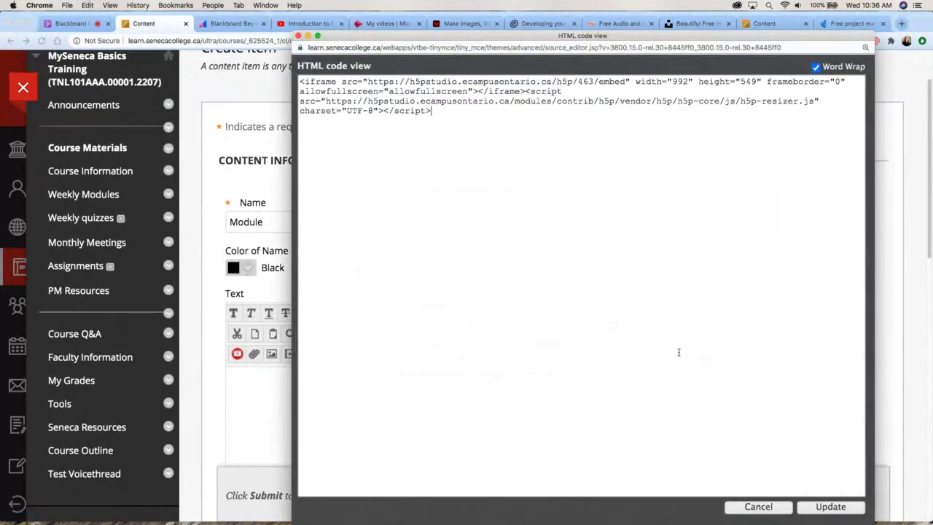
pyautogui.click(838, 506)
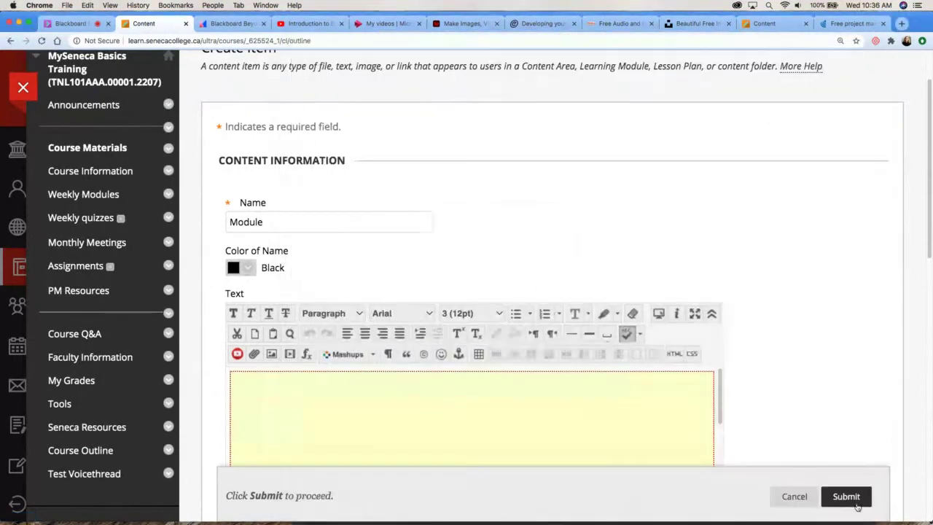
pyautogui.click(848, 501)
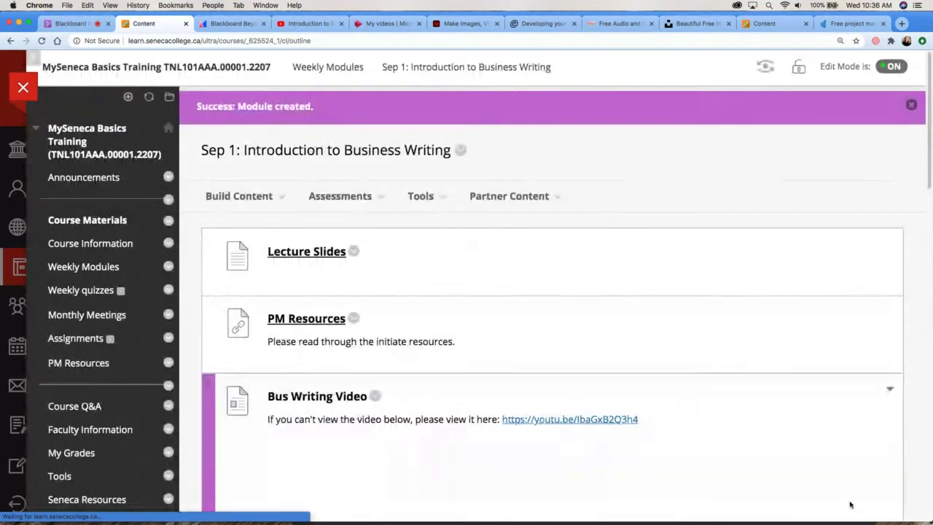
# - Test the embedded TEL Project Proposal activity by paging through to its Plan page and entering "sldfknlsdfknds" as a sample answer
pyautogui.scroll(-10, 779, 372)
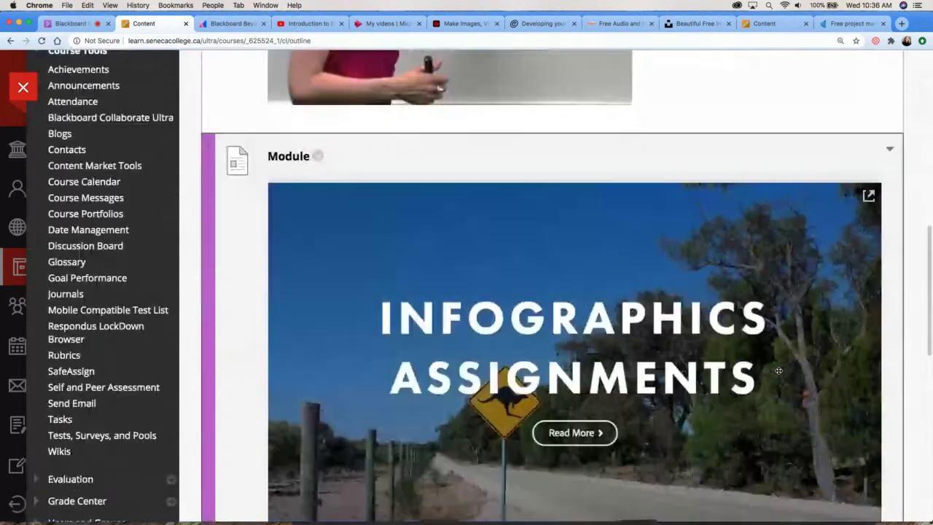
pyautogui.scroll(-15, 779, 371)
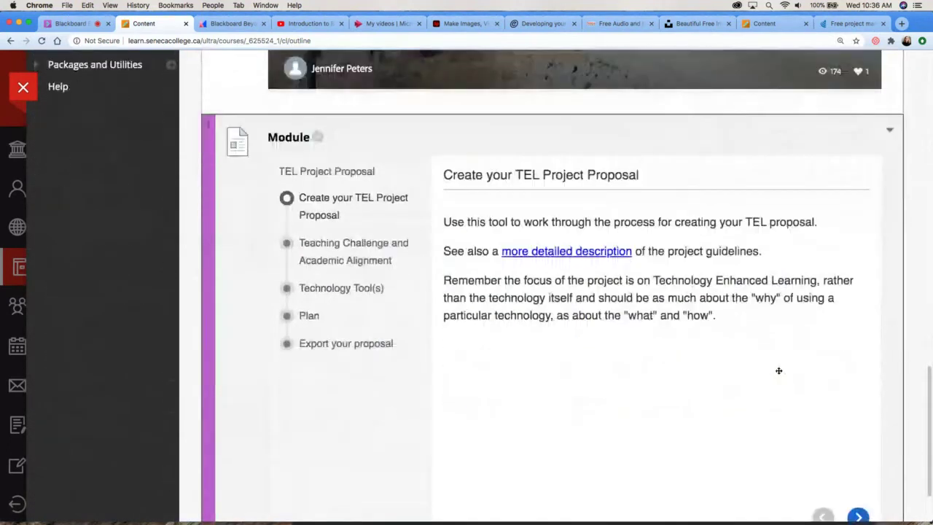
pyautogui.scroll(1, 779, 371)
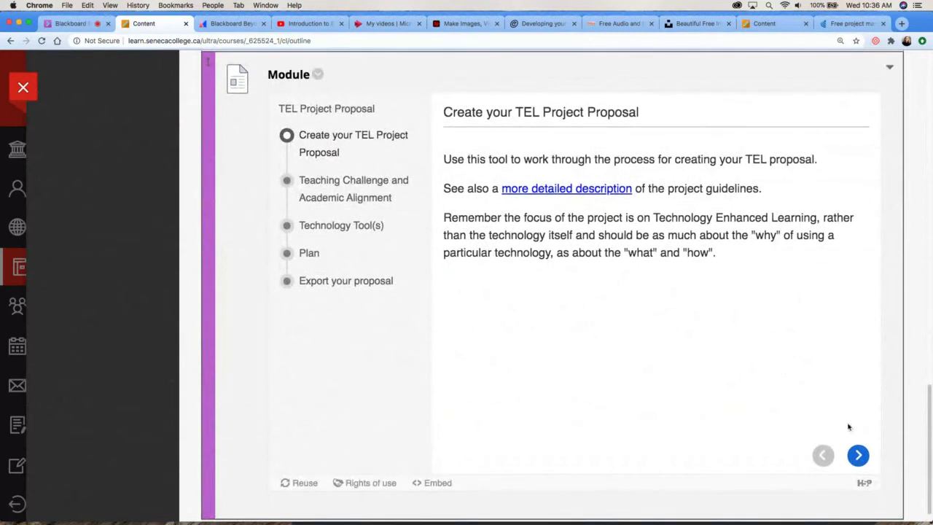
pyautogui.click(858, 455)
pyautogui.click(859, 455)
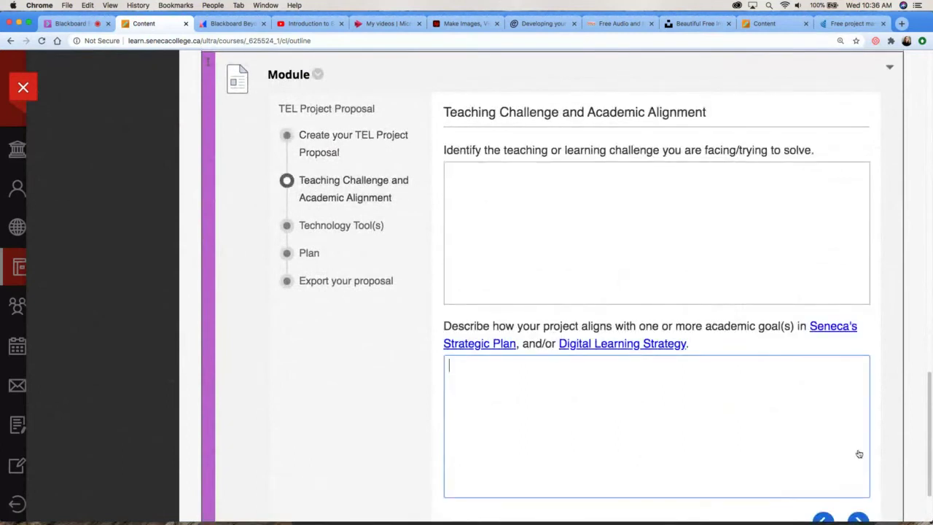
pyautogui.click(858, 520)
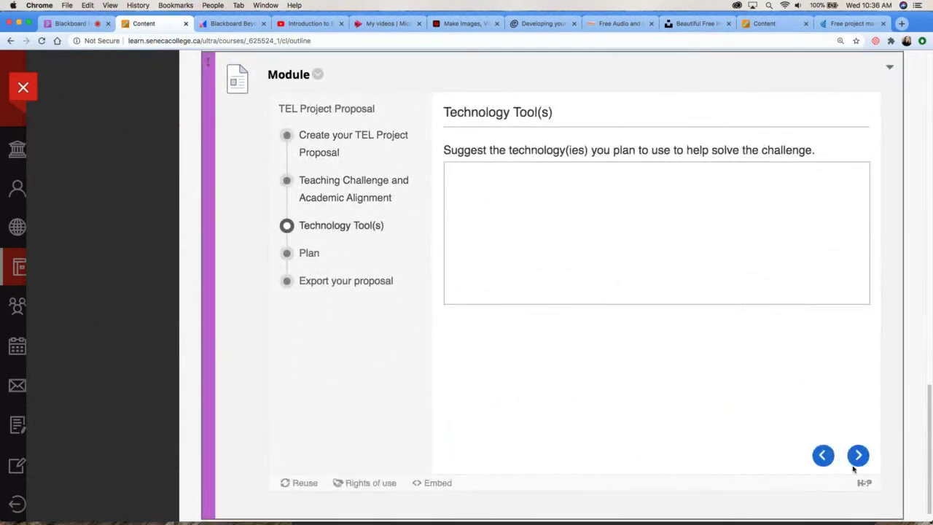
pyautogui.click(858, 455)
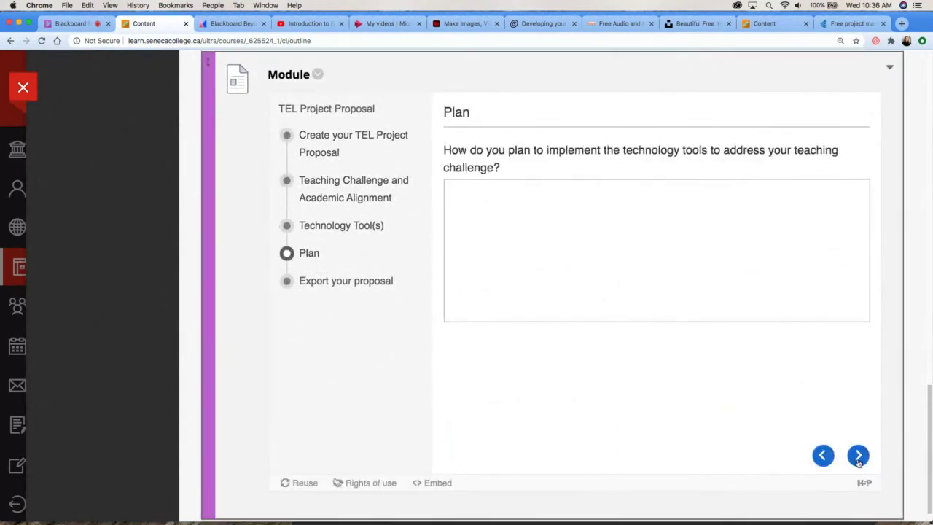
pyautogui.click(599, 231)
pyautogui.write('sldfknlsdfknds')
# - Open the embedded Infographics Assignments page, look through its content, and close it to return to the folder
pyautogui.scroll(8, 600, 231)
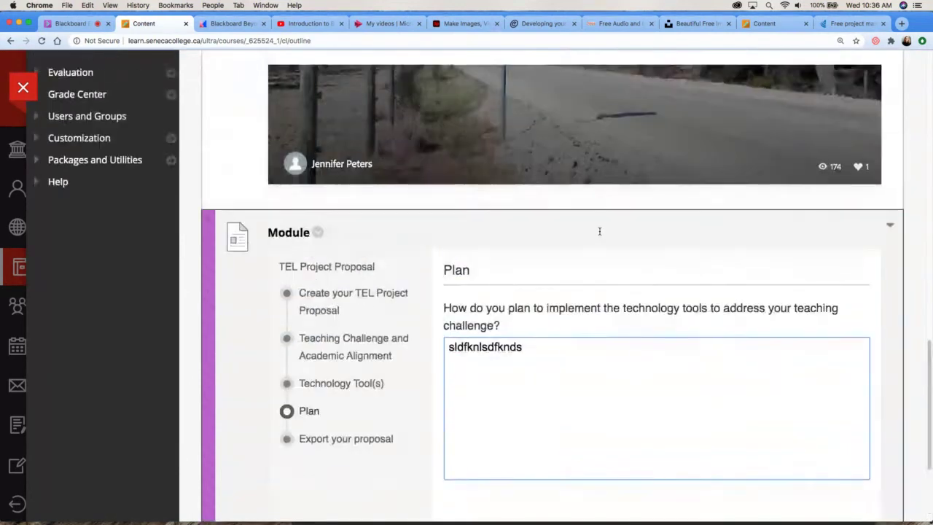
pyautogui.scroll(2, 576, 243)
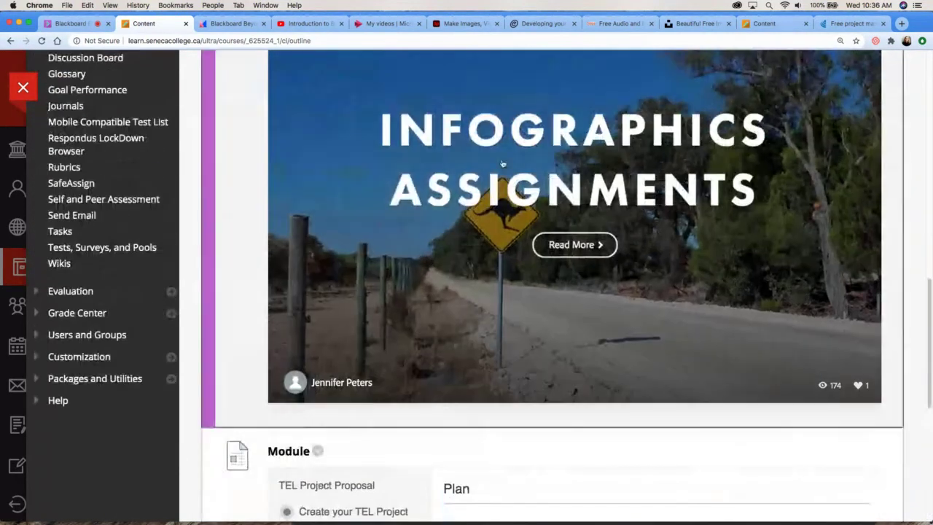
pyautogui.click(576, 245)
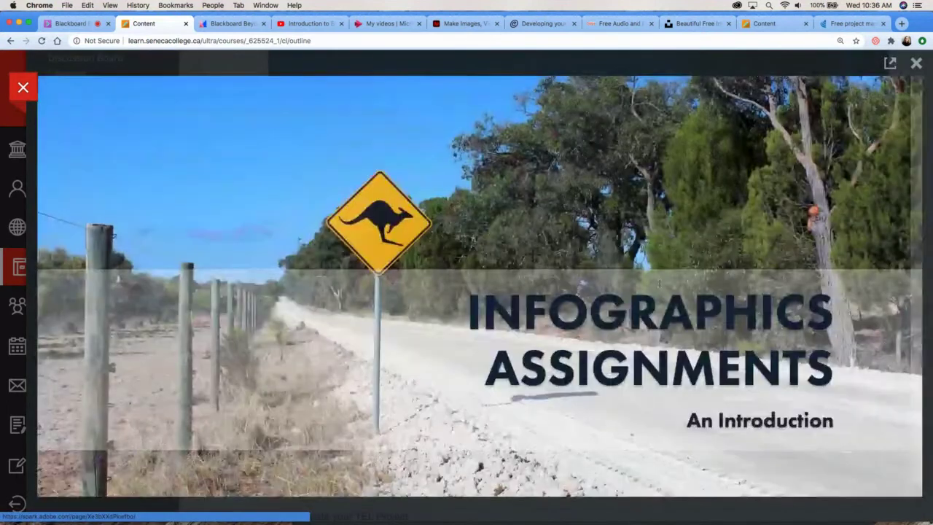
pyautogui.scroll(-10, 658, 285)
pyautogui.scroll(-5, 746, 184)
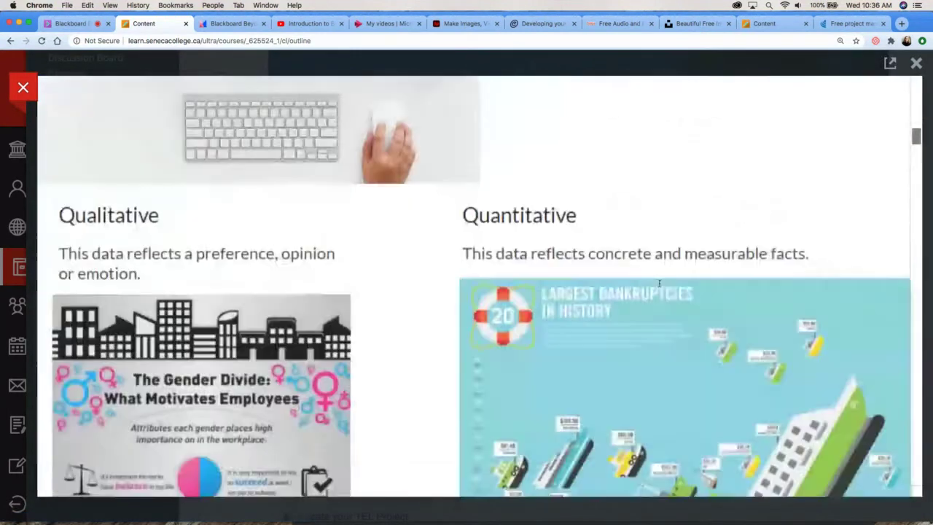
pyautogui.click(918, 64)
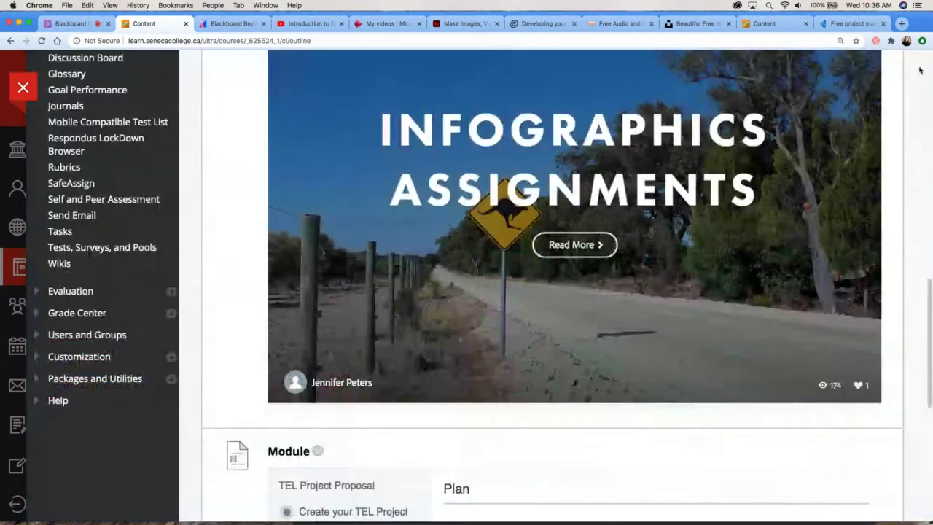
pyautogui.press('super+equal')
pyautogui.scroll(10, 913, 168)
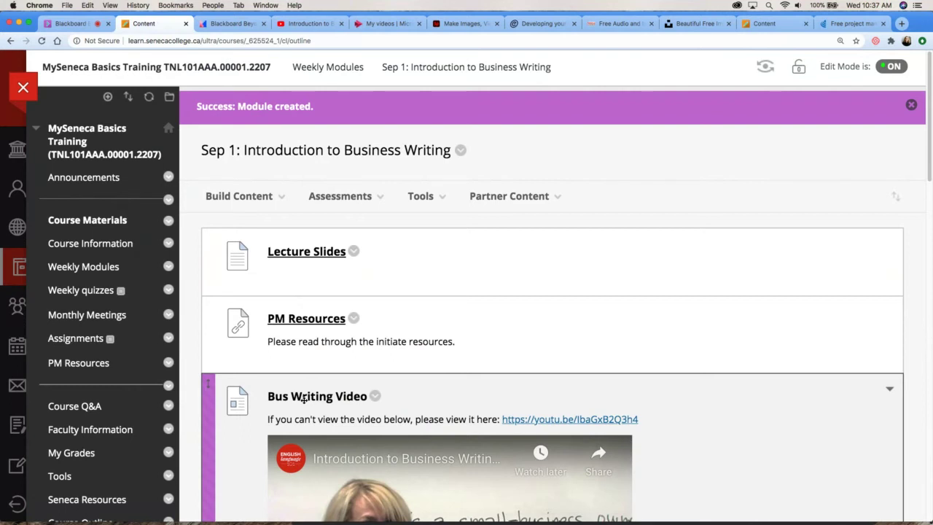
# - Check the Blackboard Collaborate session chat, return to the course, and start a new content folder in Weekly Modules
pyautogui.click(71, 24)
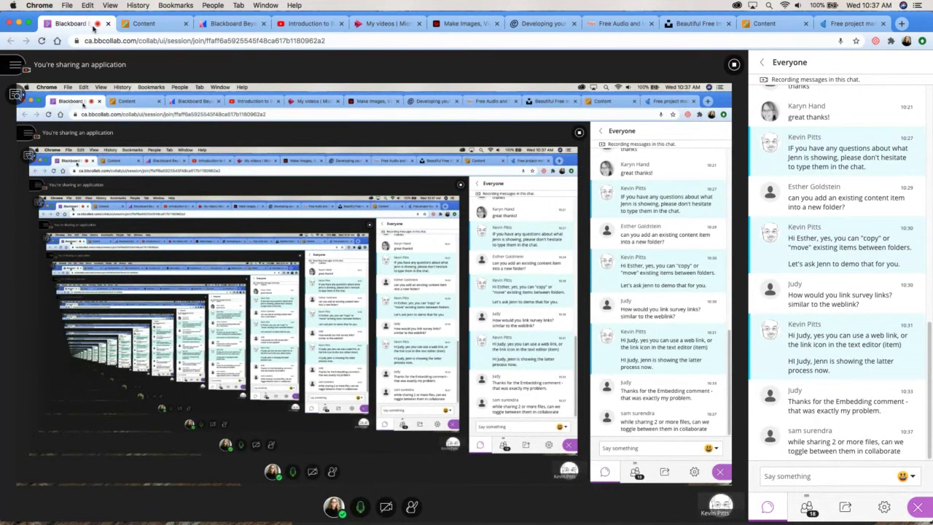
pyautogui.click(154, 26)
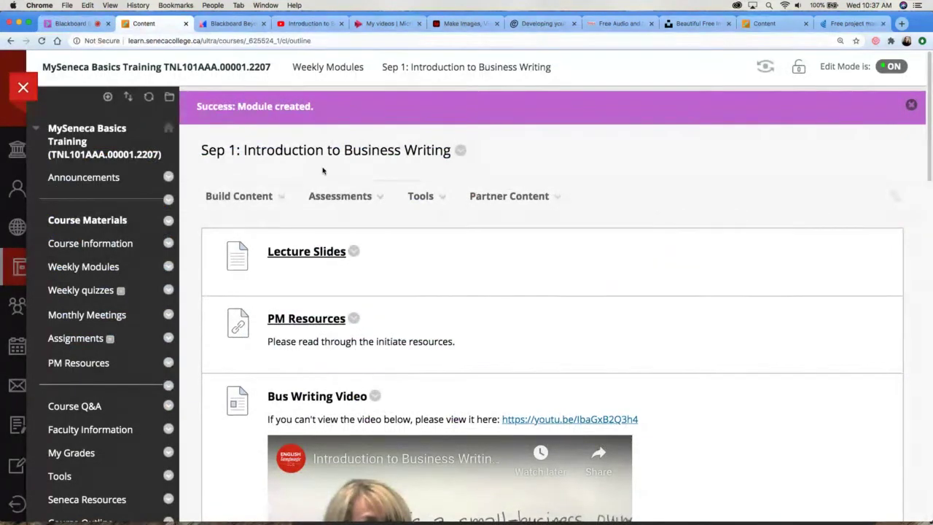
pyautogui.click(105, 268)
pyautogui.moveTo(265, 180)
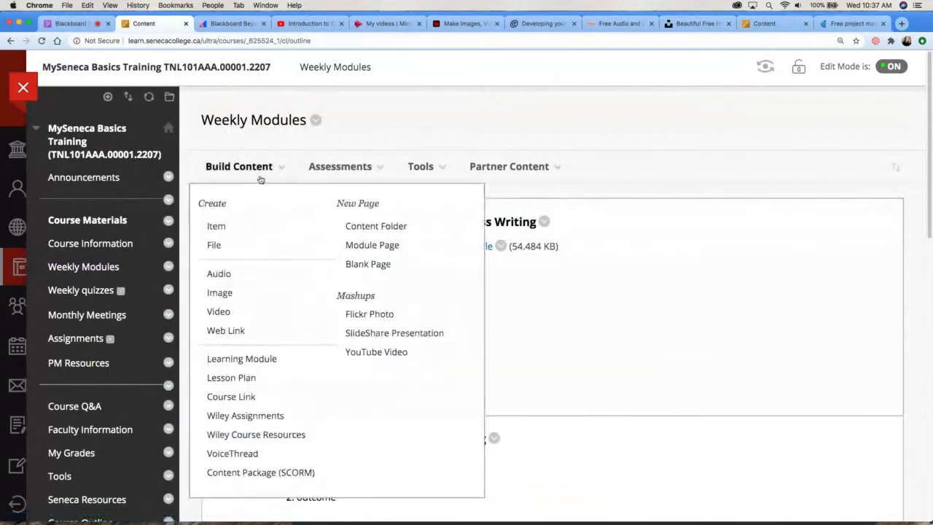
pyautogui.click(365, 227)
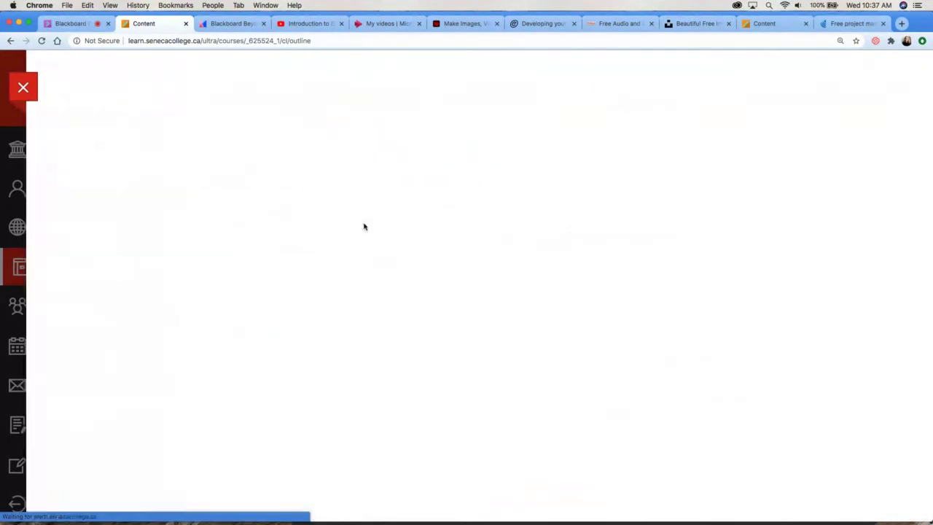
# - Create a content folder named "Sep 8 - Week 2" in Weekly Modules
pyautogui.write('Se')
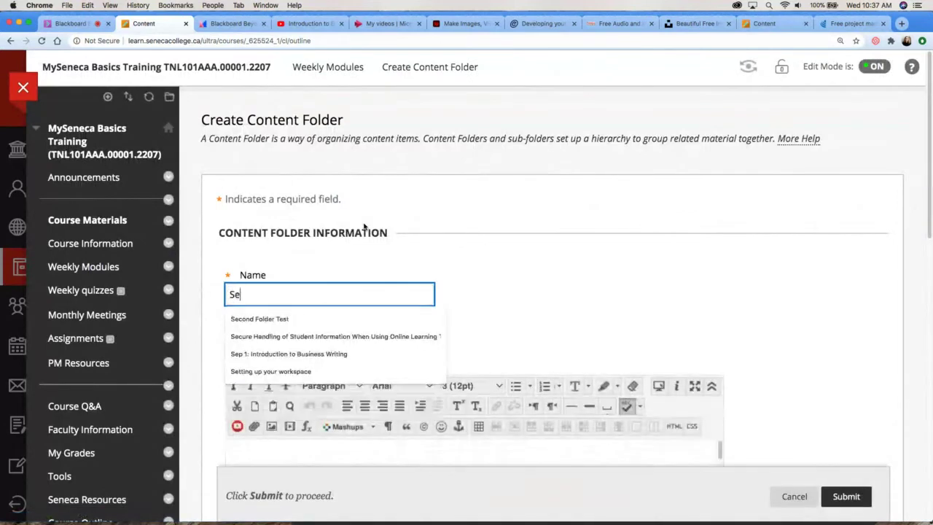
pyautogui.write('p 8 - ')
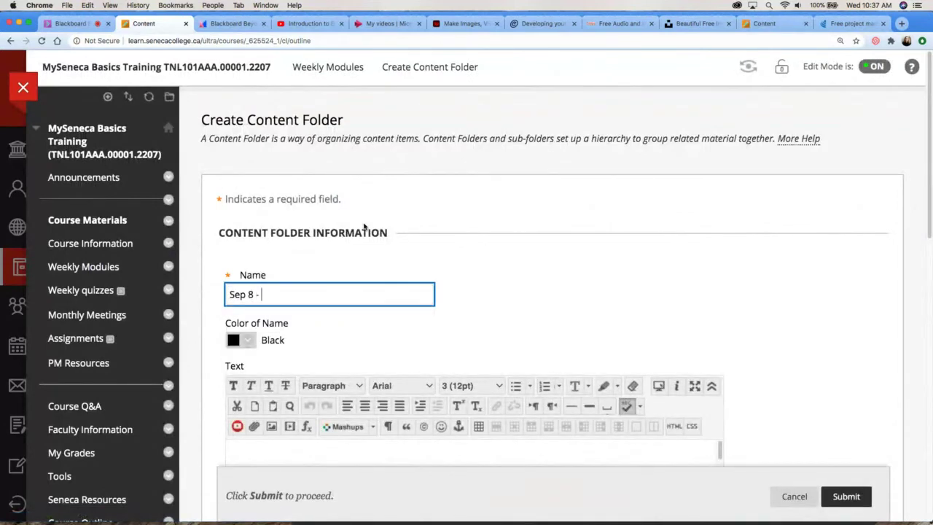
pyautogui.write('Week 2')
pyautogui.click(847, 496)
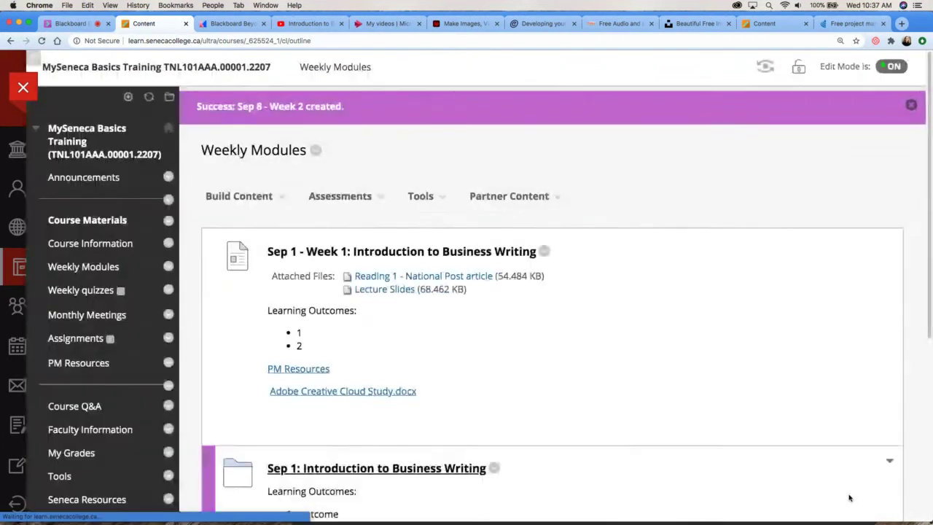
# - Move the PM Resources link from the "Sep 1: Introduction to Business Writing" folder to /Weekly Modules/Sep 8 - Week 2 in the same course
pyautogui.scroll(-5, 759, 389)
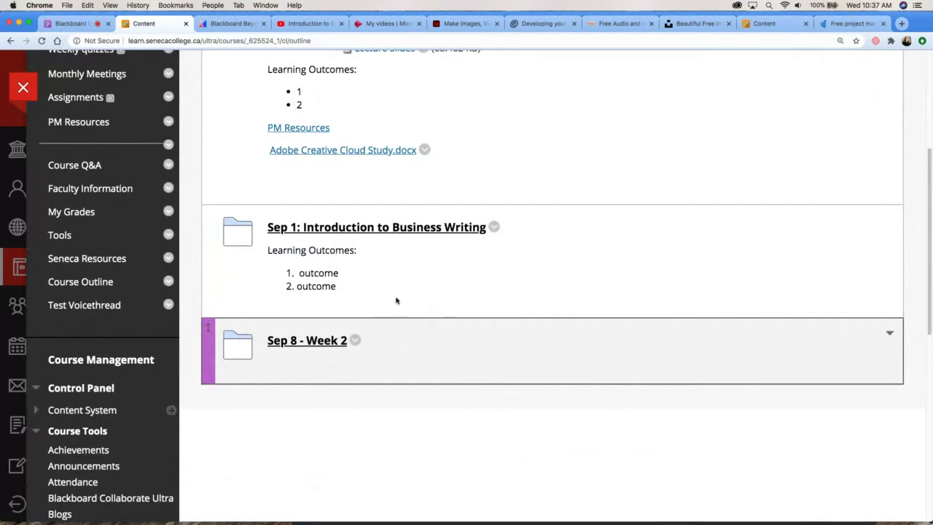
pyautogui.click(395, 228)
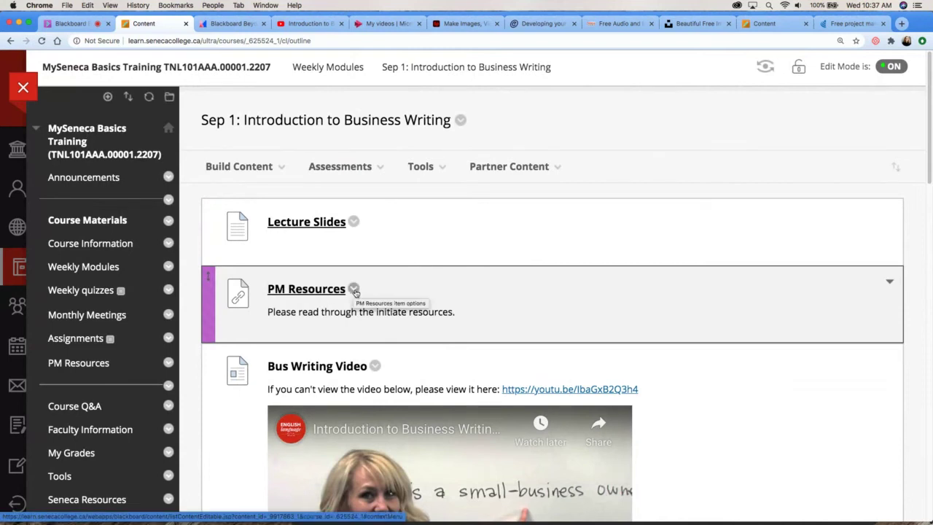
pyautogui.click(354, 290)
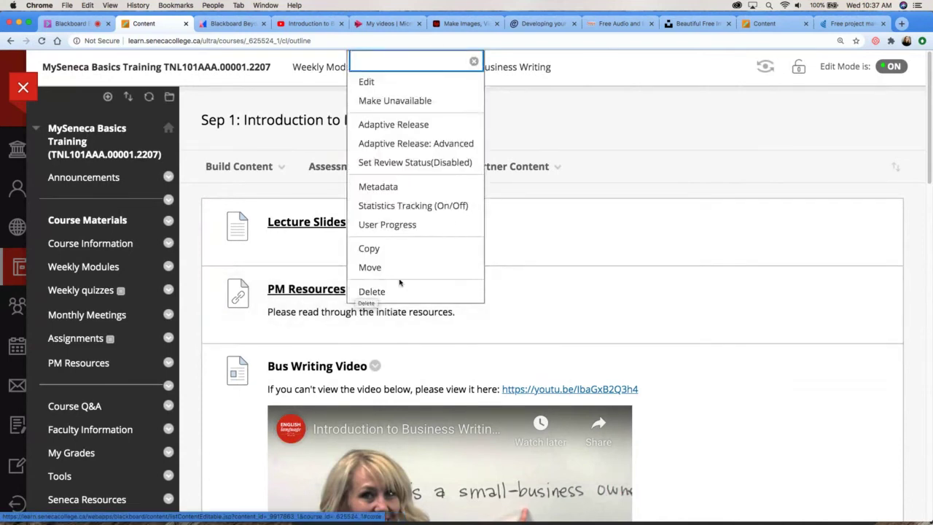
pyautogui.click(369, 268)
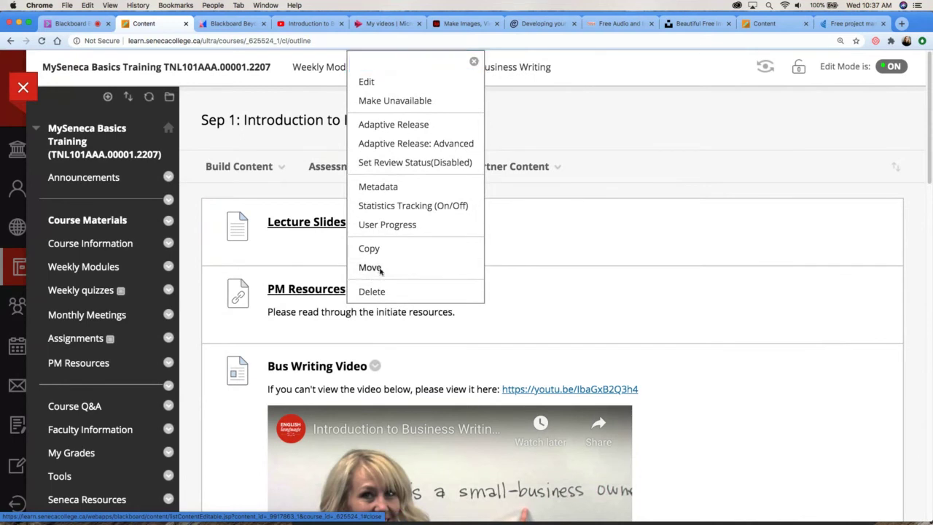
pyautogui.scroll(-5, 550, 291)
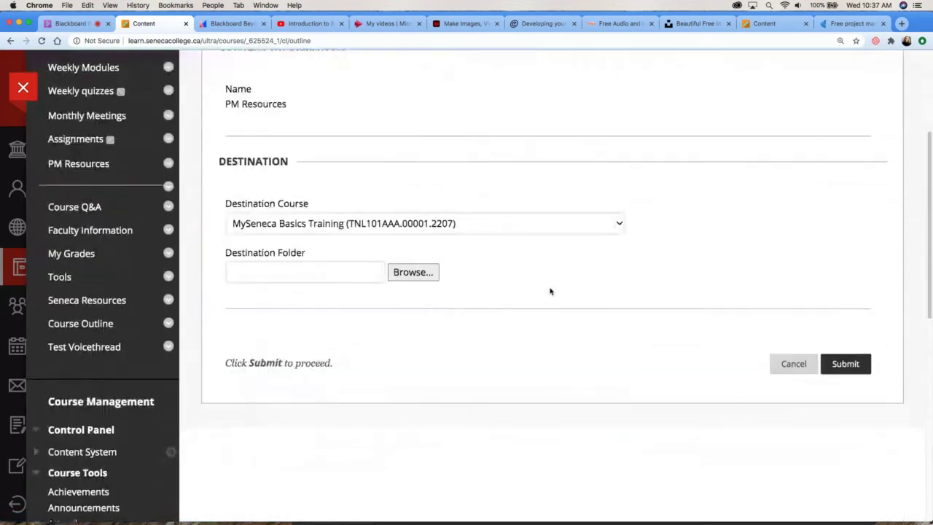
pyautogui.click(554, 228)
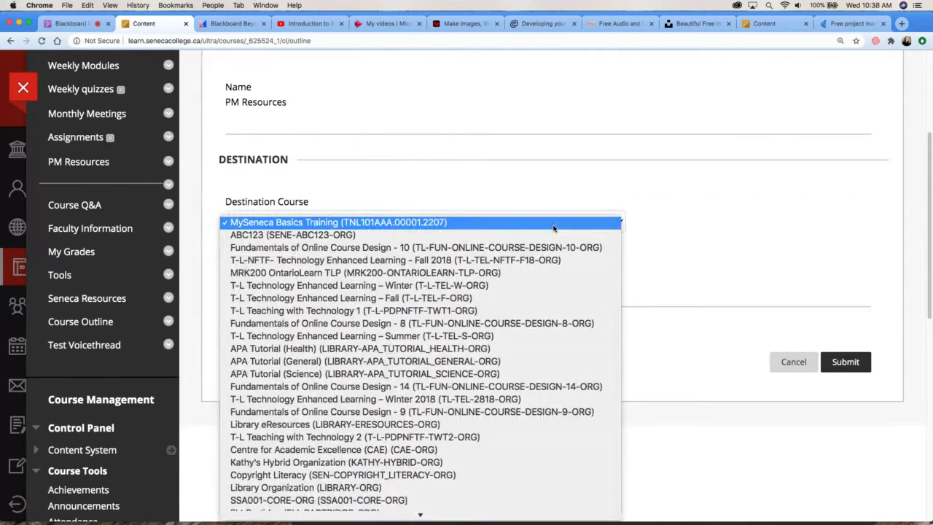
pyautogui.click(664, 260)
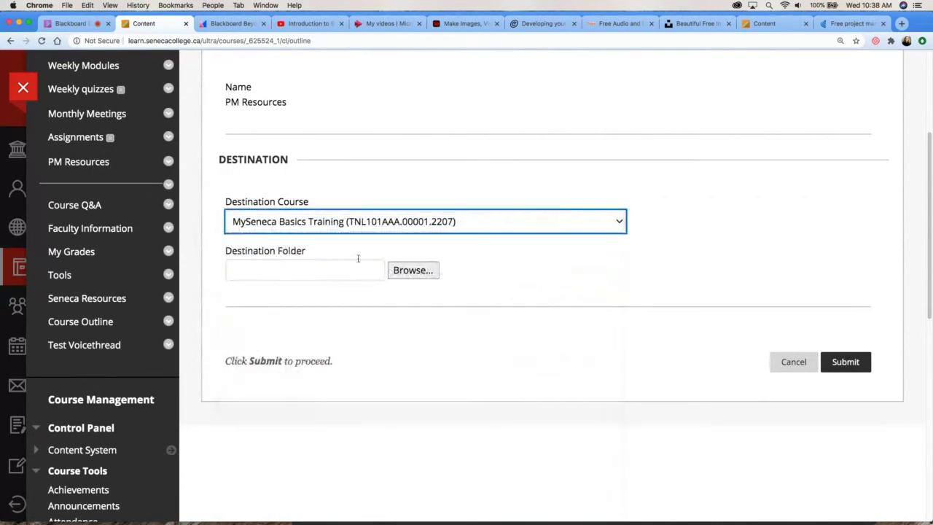
pyautogui.click(413, 270)
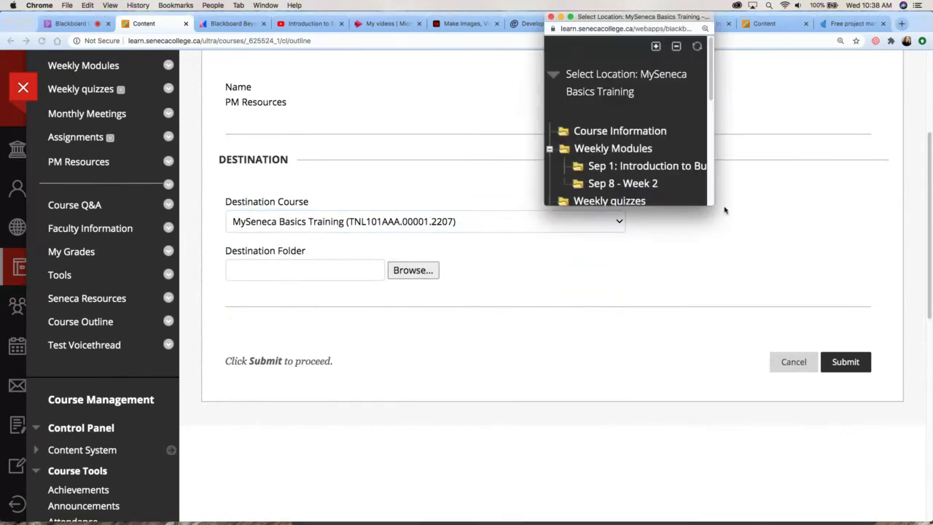
pyautogui.moveTo(713, 202); pyautogui.dragTo(824, 309)
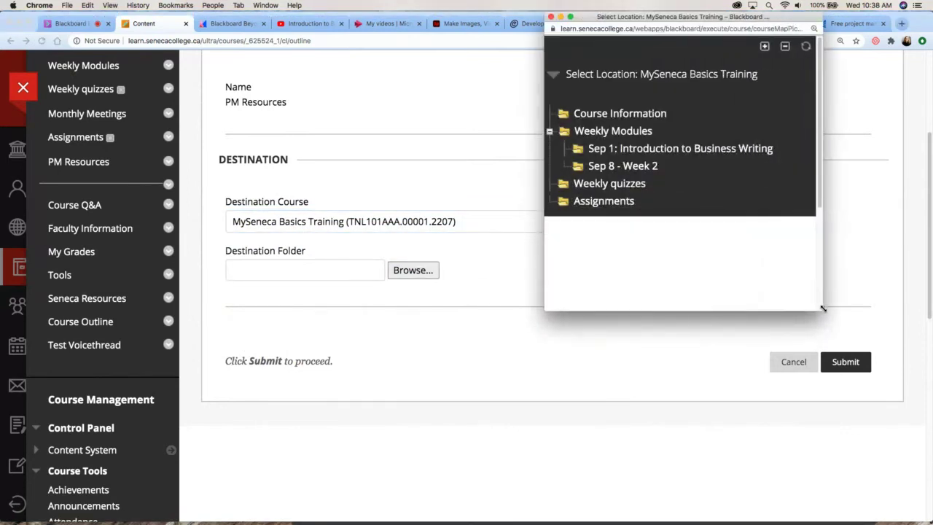
pyautogui.click(630, 167)
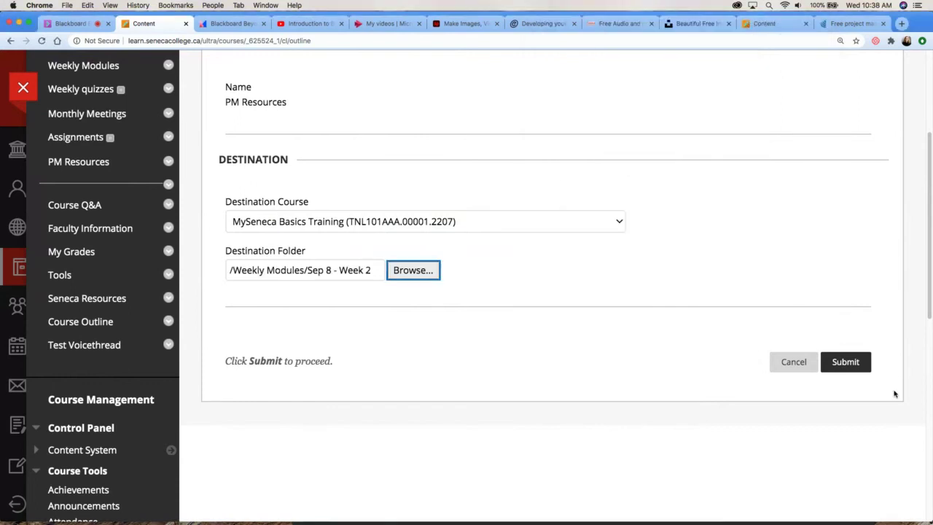
pyautogui.click(846, 362)
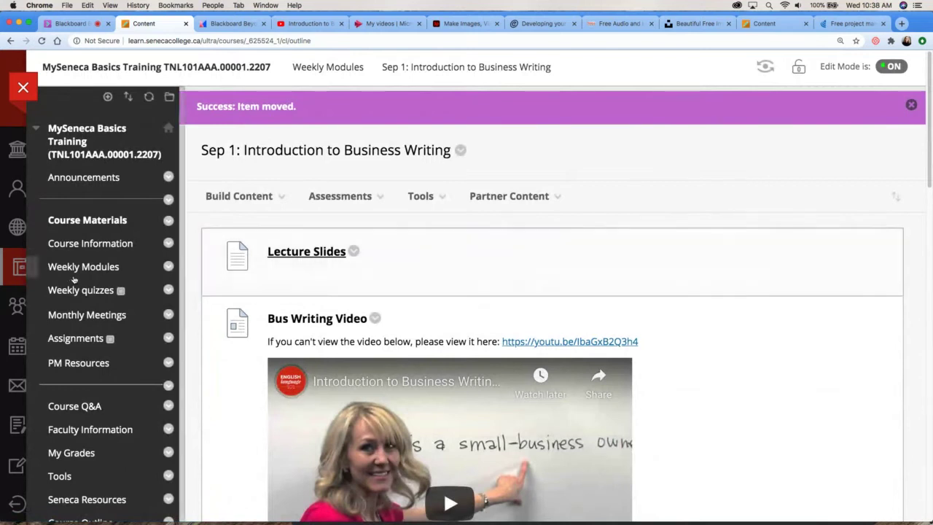
# - Open the "Sep 8 - Week 2" folder in Weekly Modules to check its contents
pyautogui.click(84, 268)
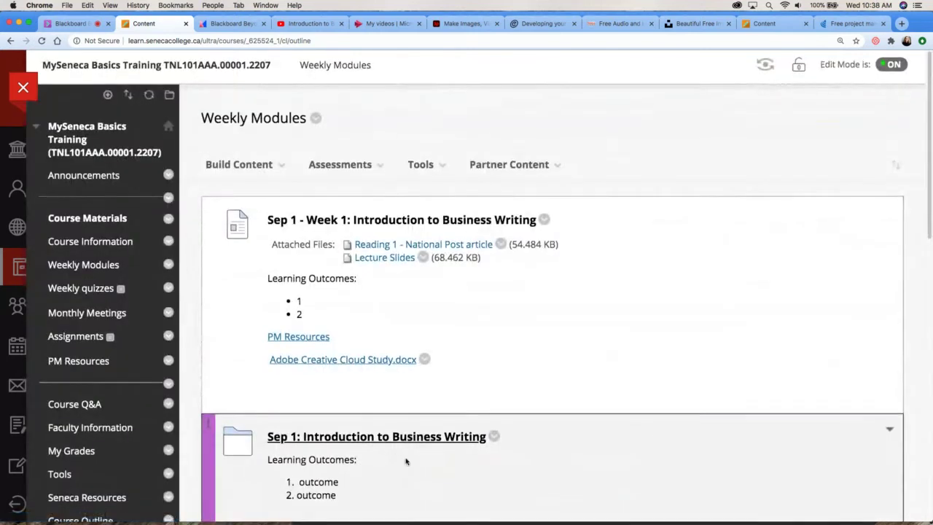
pyautogui.scroll(-5, 406, 460)
pyautogui.click(321, 348)
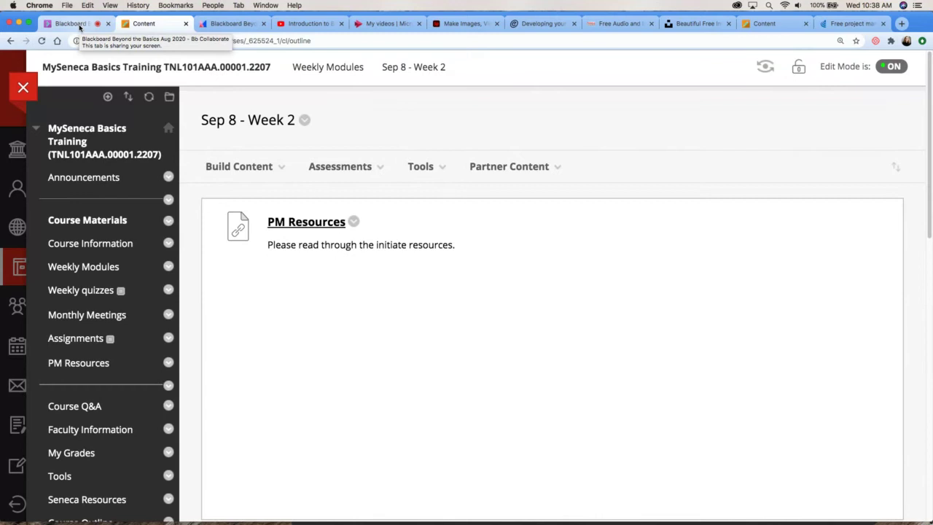
pyautogui.press('XF86AudioLowerVolume')
pyautogui.press('XF86AudioLowerVolume')
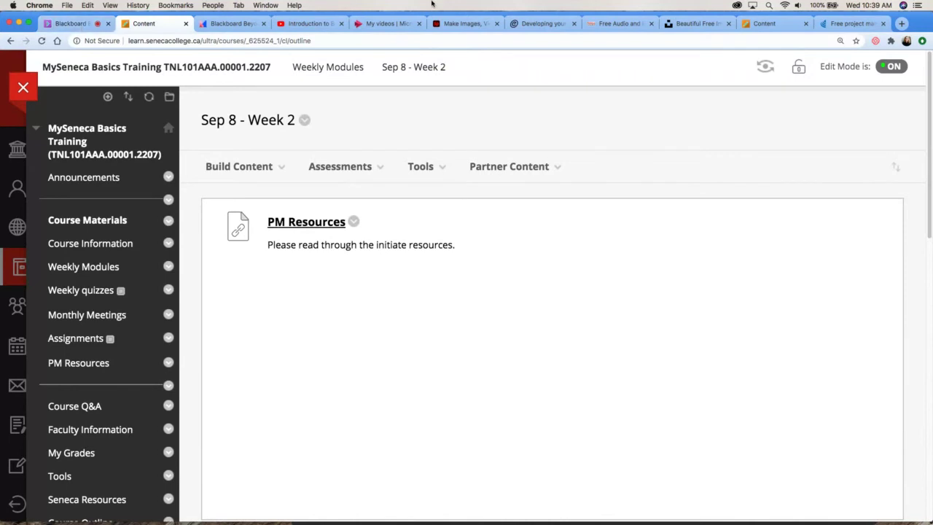
# - Open myseneca.ca in a new browser tab
pyautogui.click(376, 24)
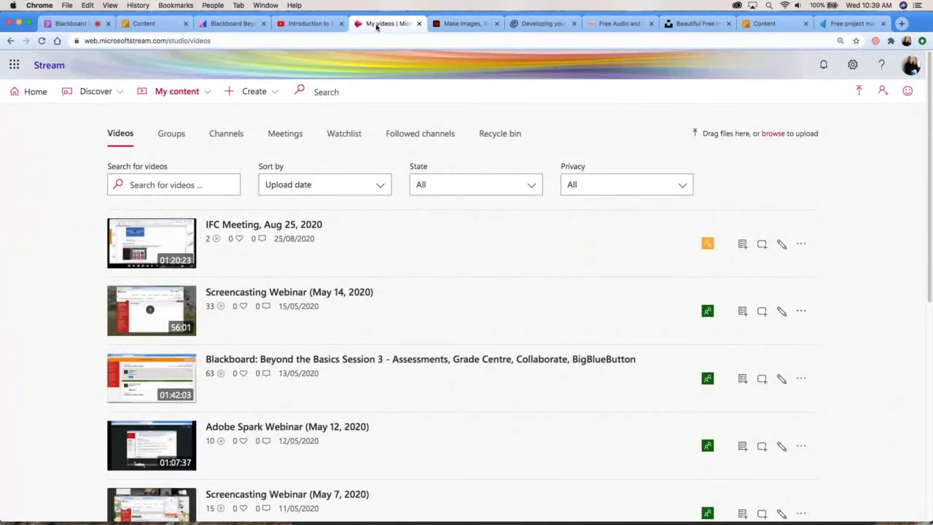
pyautogui.click(902, 24)
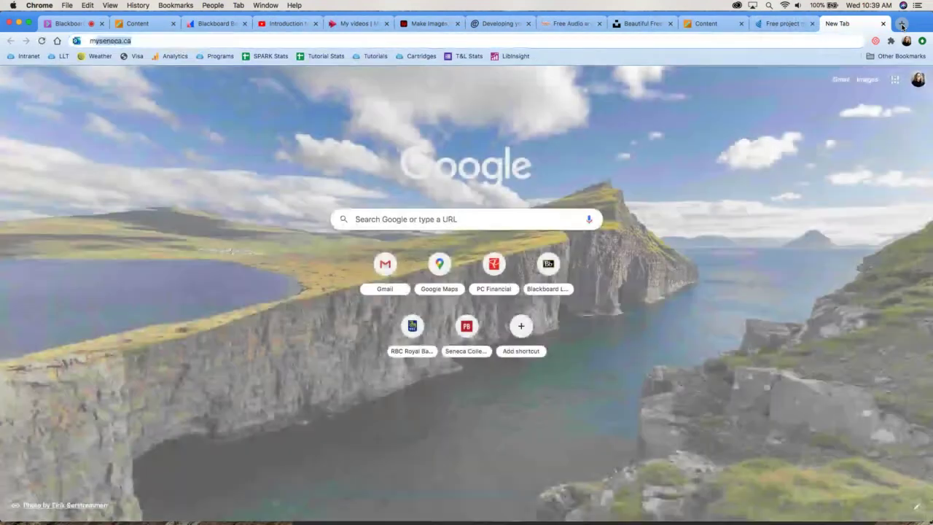
pyautogui.write('mys')
pyautogui.press('Return')
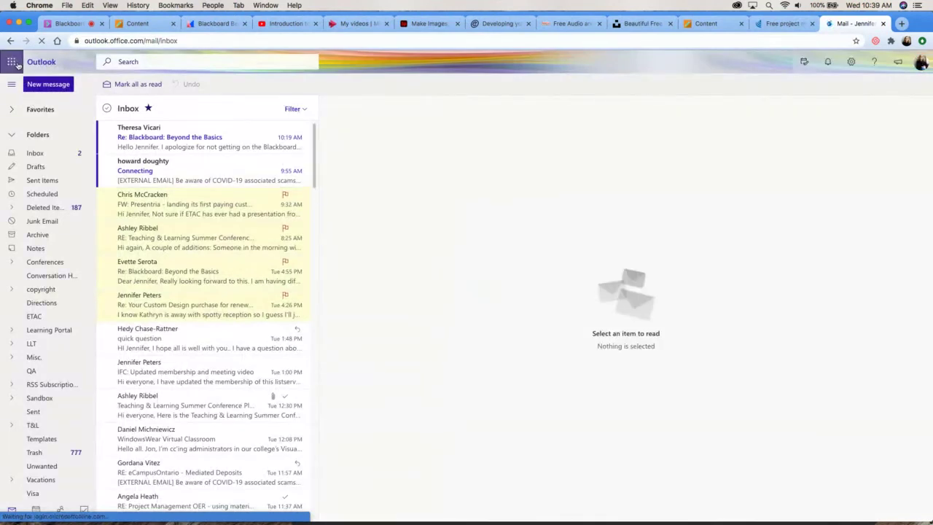
# - Switch to Microsoft Stream from Outlook through the full list of Office 365 apps
pyautogui.click(14, 63)
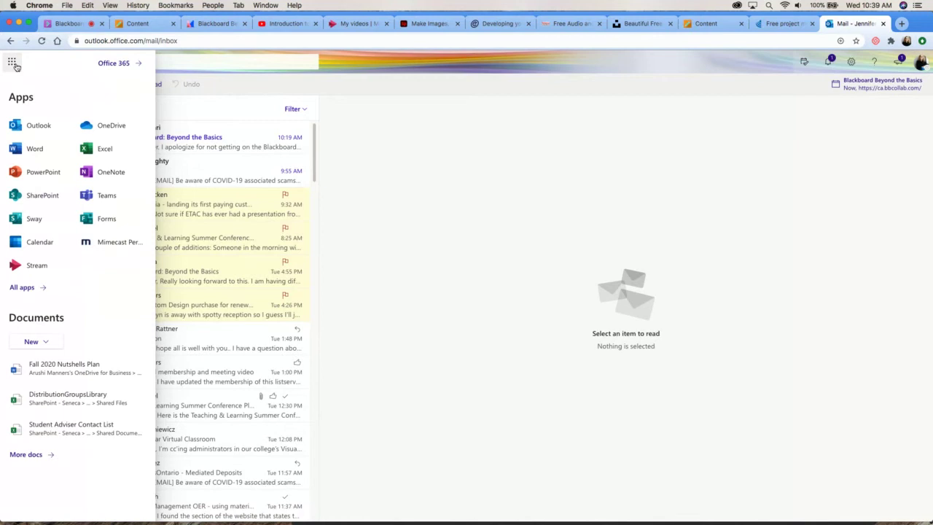
pyautogui.click(32, 289)
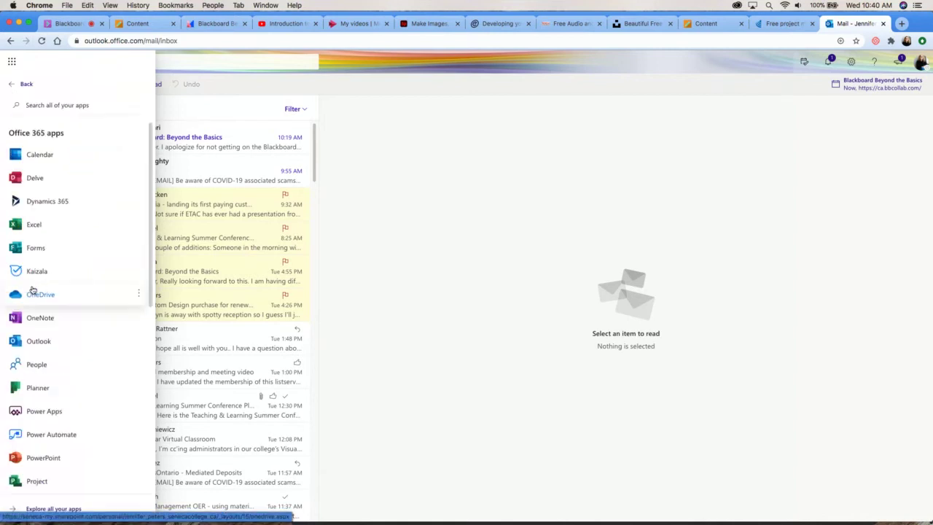
pyautogui.scroll(-5, 32, 292)
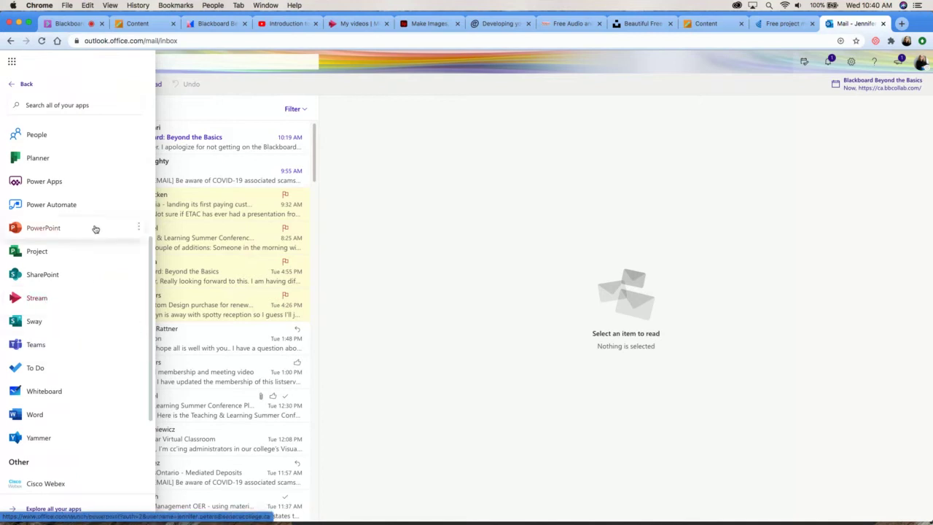
pyautogui.scroll(-2, 93, 229)
pyautogui.scroll(6, 94, 229)
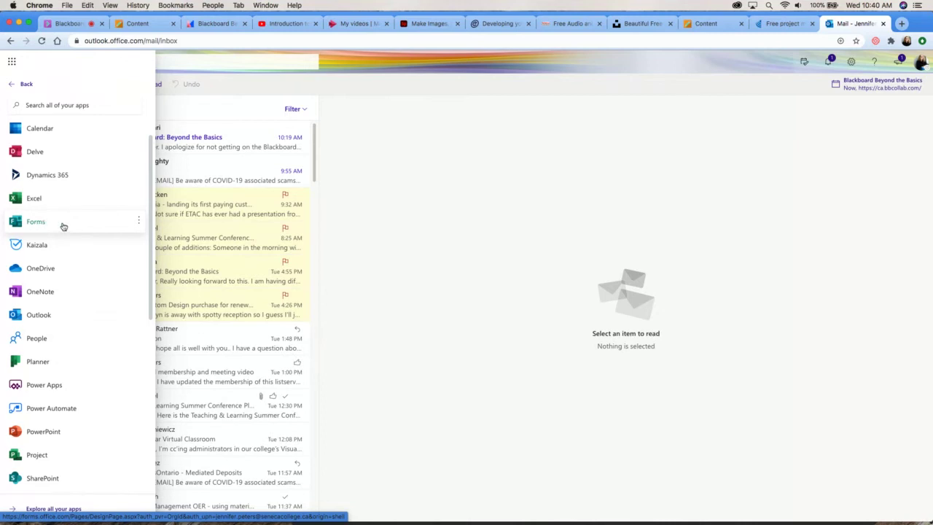
pyautogui.scroll(-5, 87, 340)
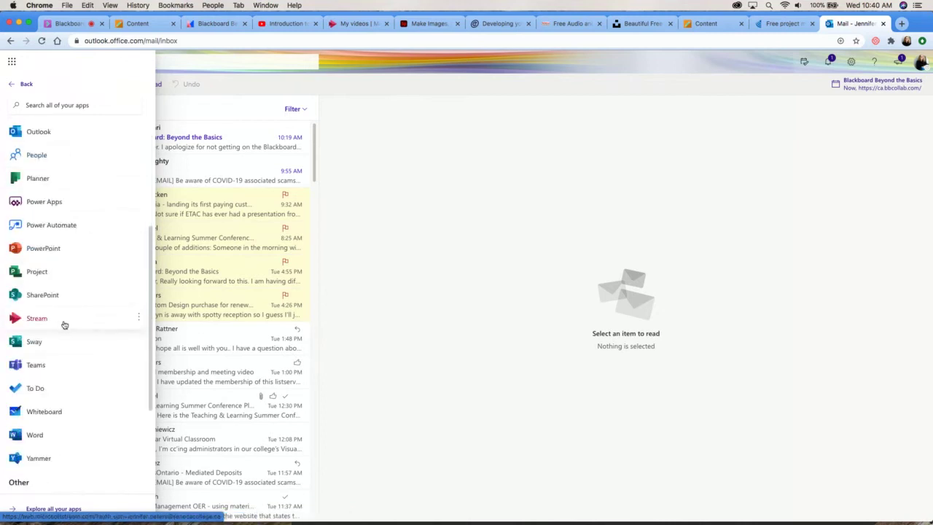
pyautogui.click(61, 321)
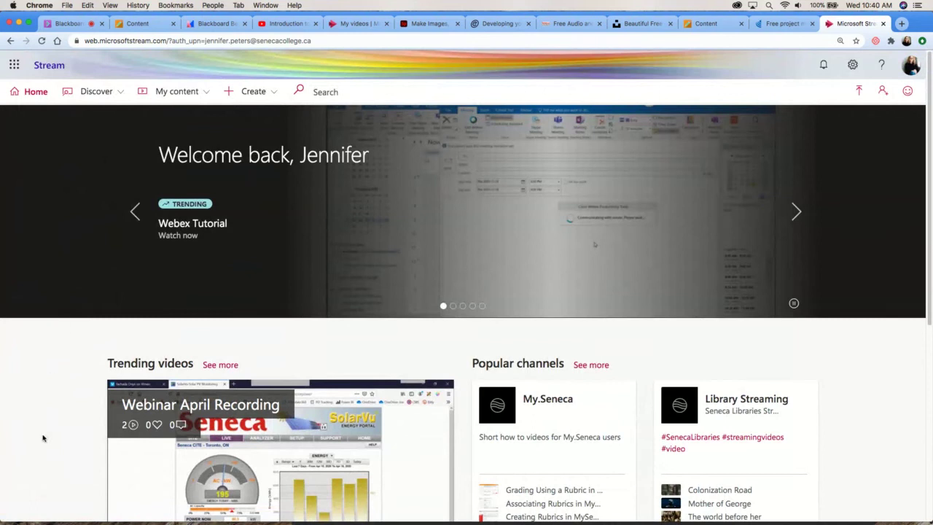
# - Open the "Adobe Spark Webinar (May 12, 2020)" recording from the account's own Stream videos and pause its playback
pyautogui.click(181, 99)
pyautogui.click(180, 124)
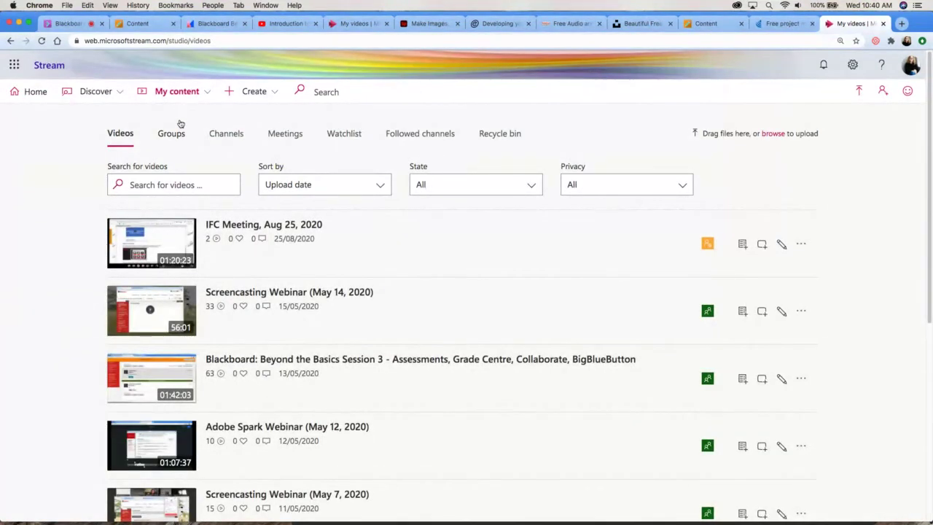
pyautogui.click(329, 429)
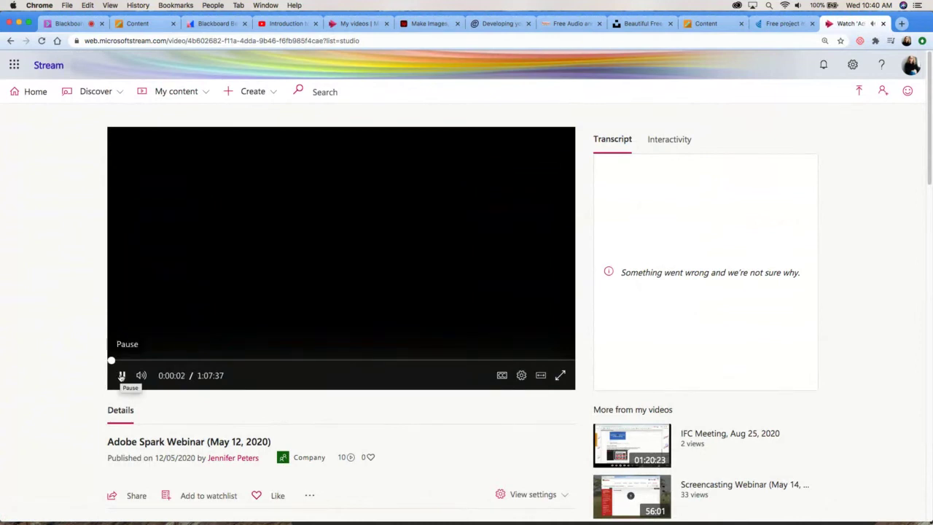
pyautogui.click(122, 375)
# - Open the "Screencasting Webinar (May 7, 2020)" recording from the video list and put its transcript into edit mode
pyautogui.click(10, 41)
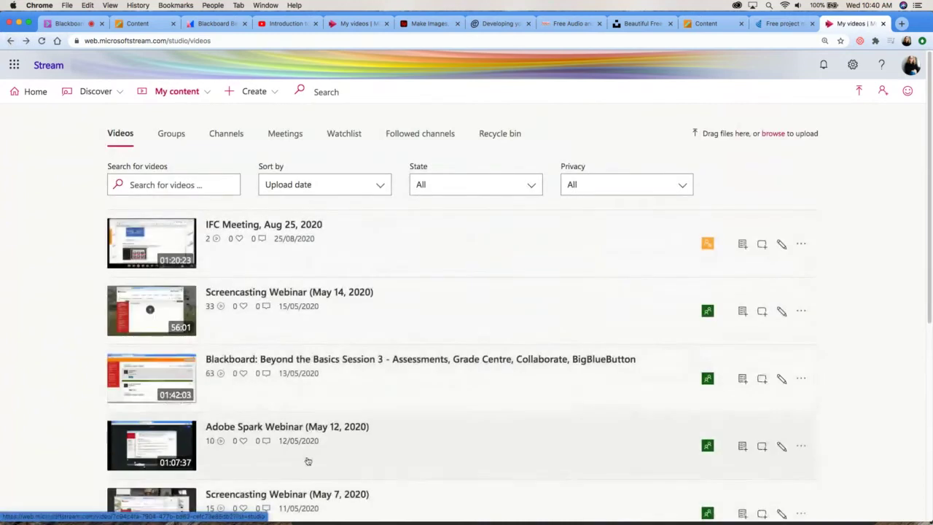
pyautogui.click(307, 496)
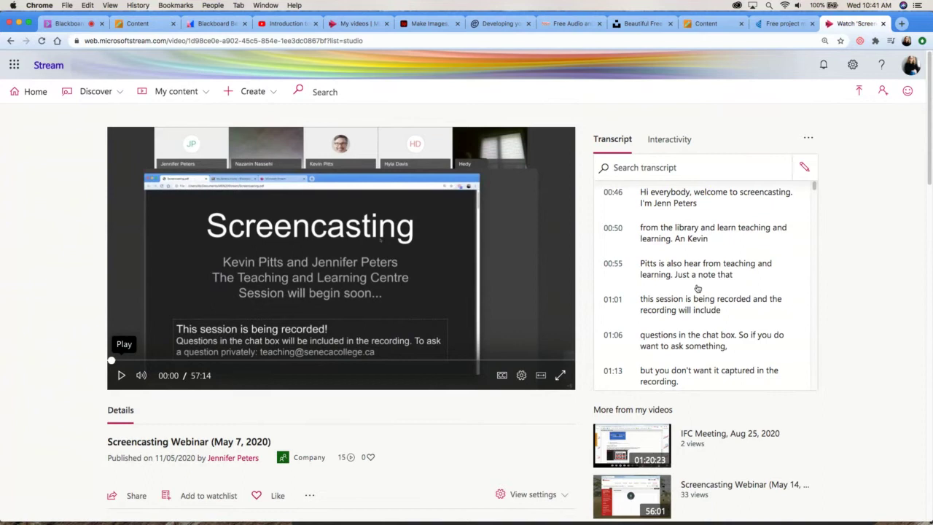
pyautogui.click(805, 169)
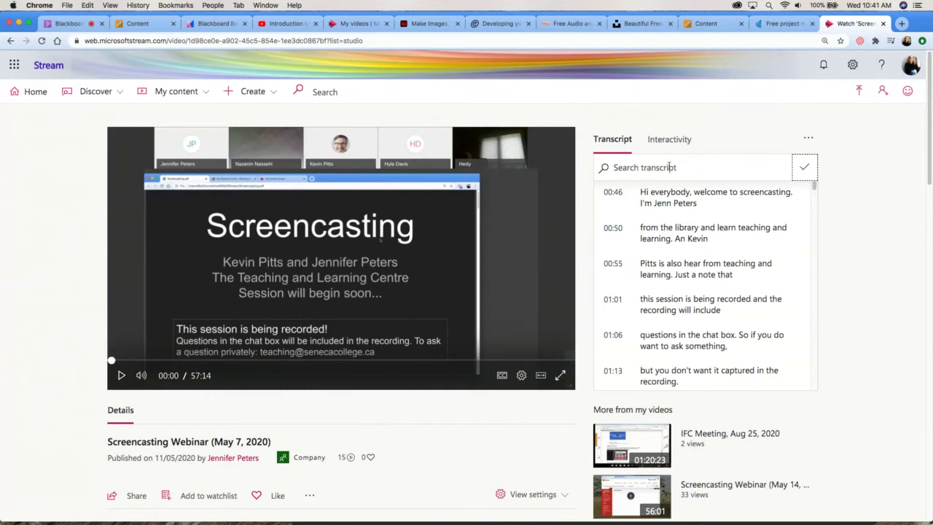
# - Upload the video file Welcome_to_ABC123_ITSP_demo.mp4 from the Downloads folder to Stream
pyautogui.click(265, 99)
pyautogui.click(265, 116)
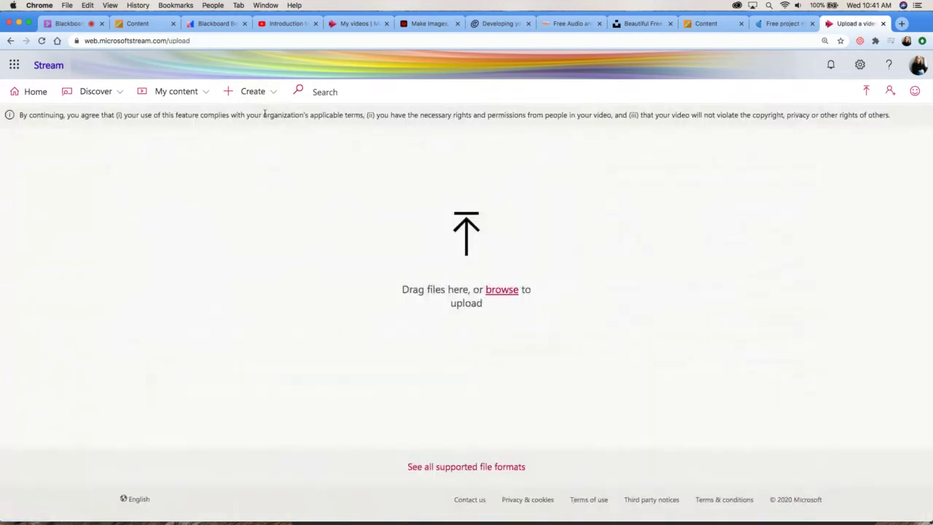
pyautogui.click(504, 289)
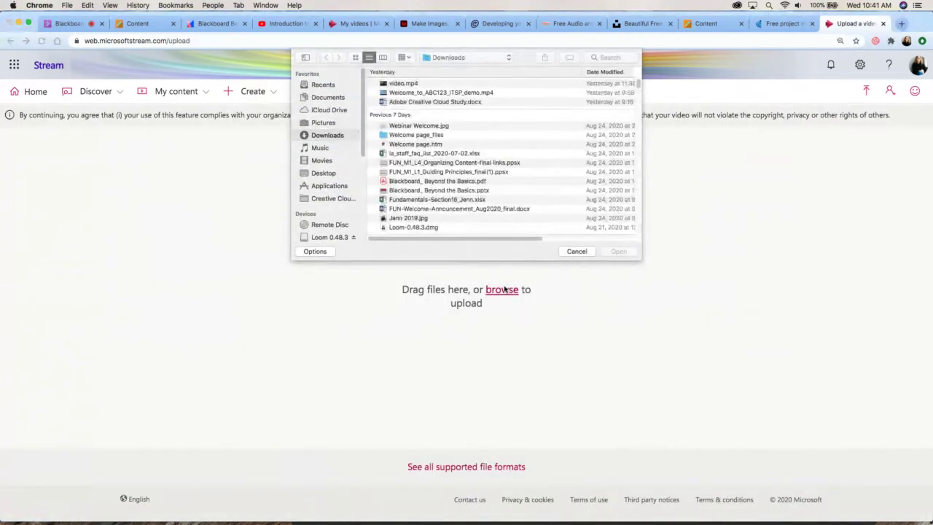
pyautogui.click(478, 93)
pyautogui.click(626, 254)
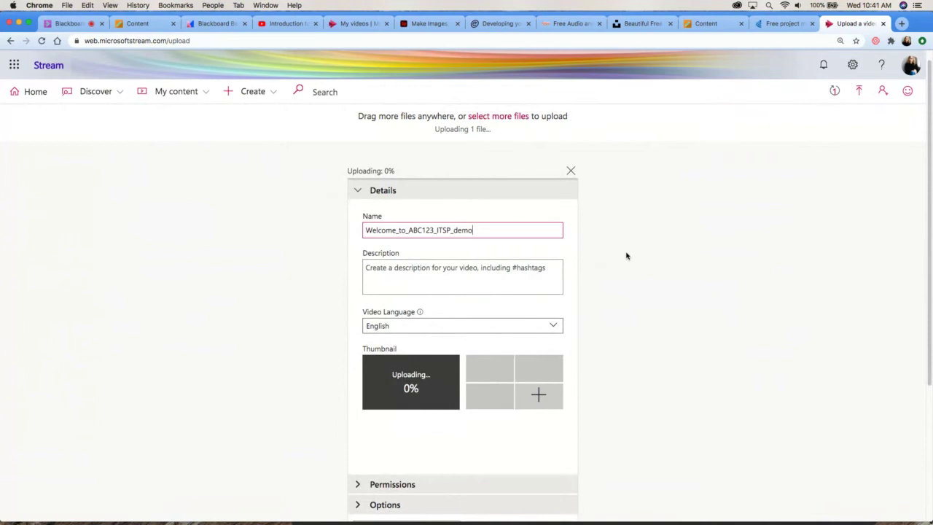
pyautogui.scroll(-5, 627, 255)
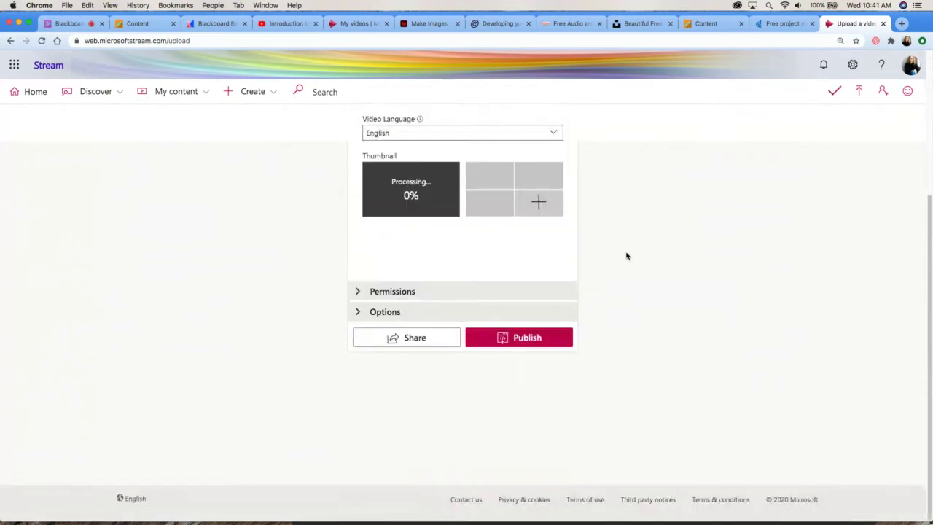
# - Remove companywide viewing access in the uploaded video's permissions
pyautogui.click(505, 294)
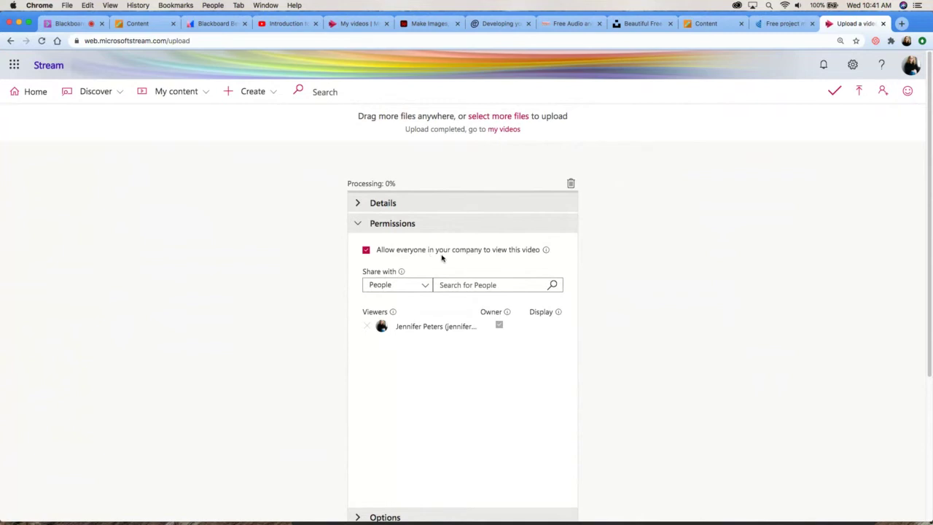
pyautogui.click(366, 250)
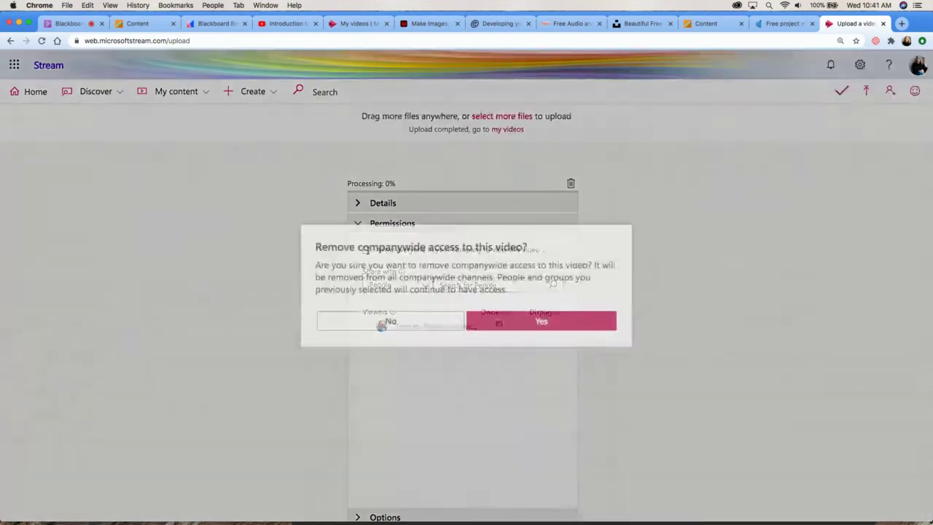
pyautogui.click(541, 321)
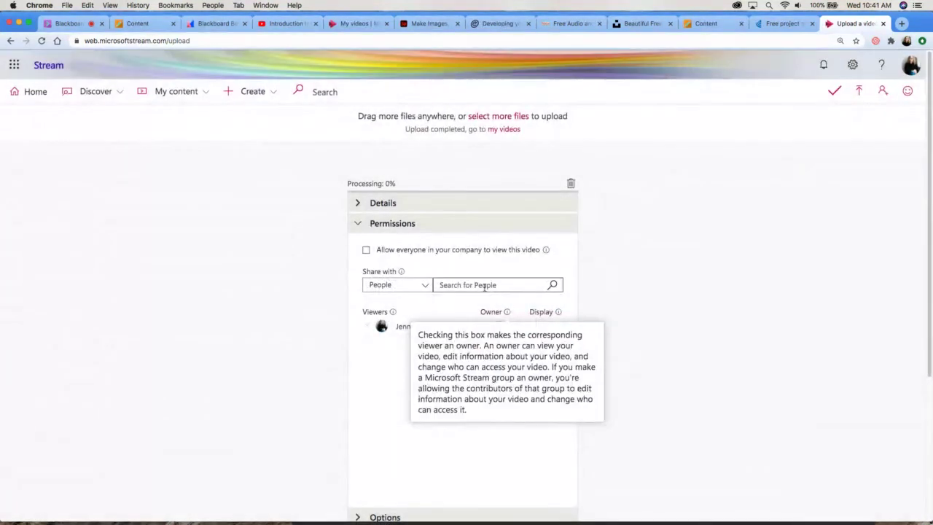
# - Review the kinds of recipients the video can be shared with, and show its comment, caption and subtitle options
pyautogui.scroll(-1, 485, 286)
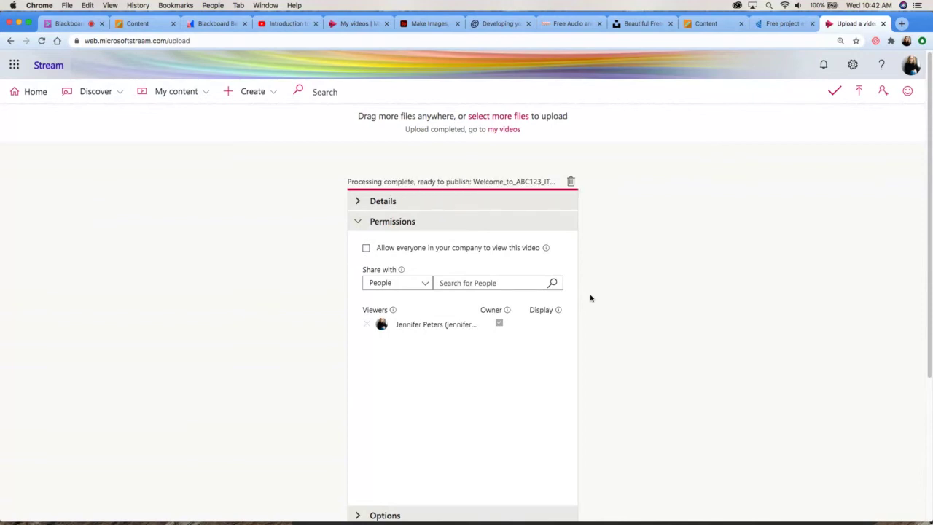
pyautogui.scroll(-2, 591, 297)
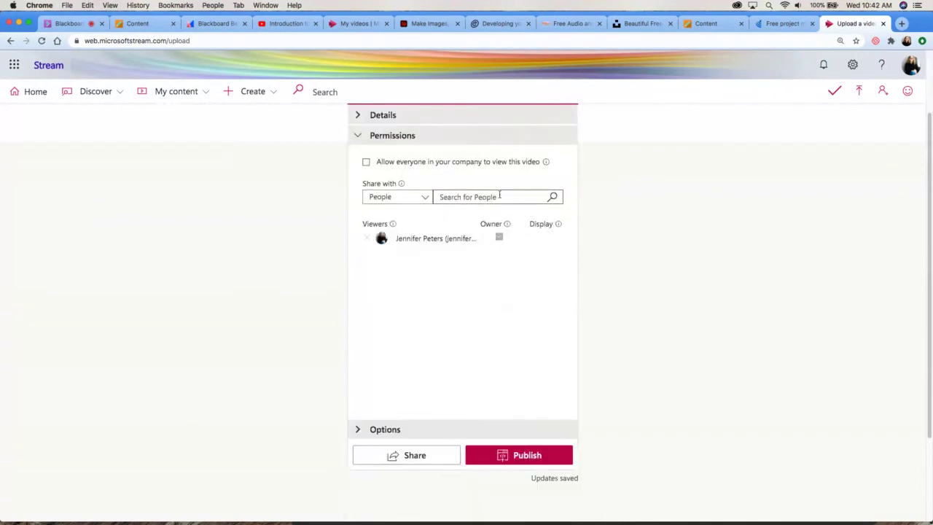
pyautogui.click(423, 199)
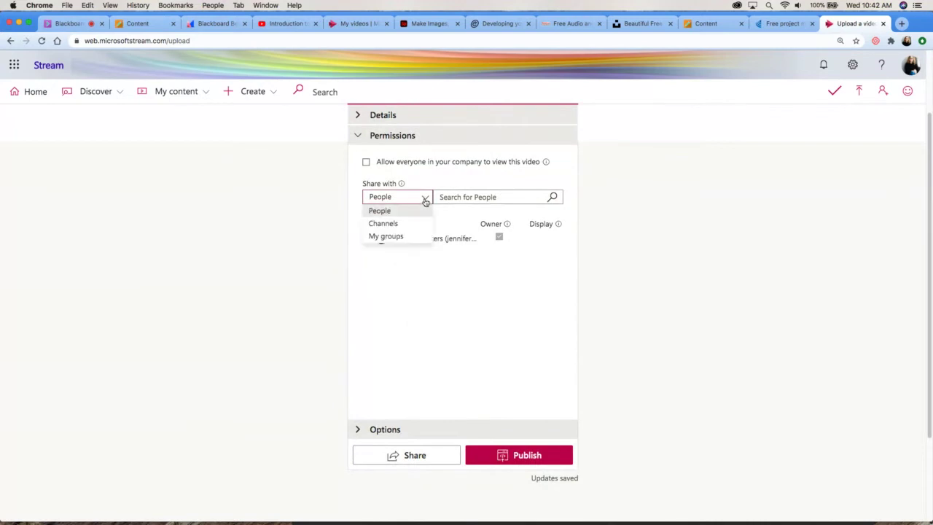
pyautogui.scroll(2, 422, 233)
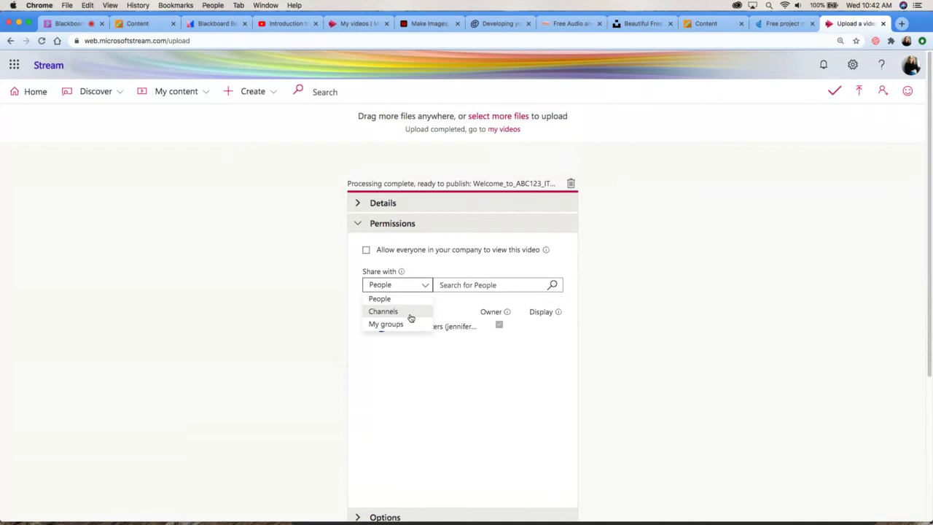
pyautogui.click(652, 358)
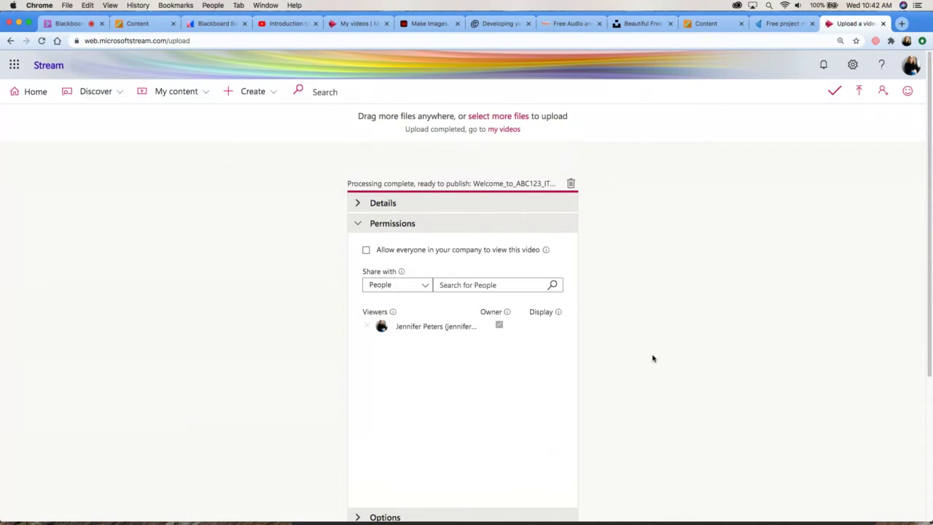
pyautogui.scroll(-5, 653, 359)
pyautogui.click(499, 311)
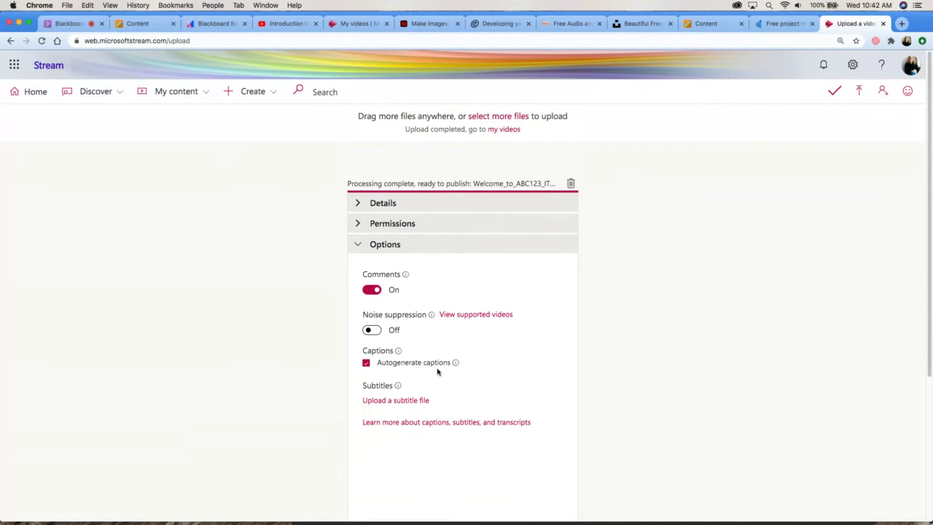
# - Open the draft video Welcome_to_ABC123_ITSP_demo from the account's own videos and show the additional actions available for it
pyautogui.click(183, 92)
pyautogui.click(184, 111)
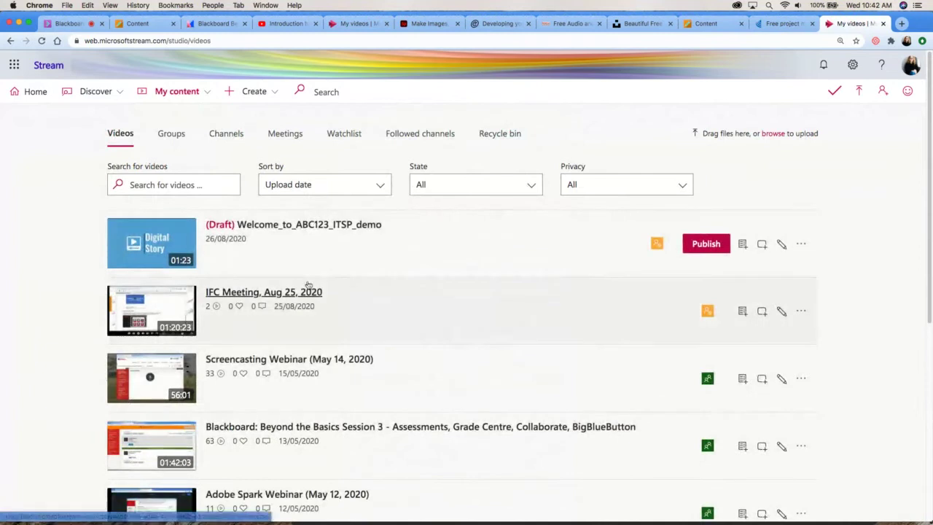
pyautogui.click(313, 224)
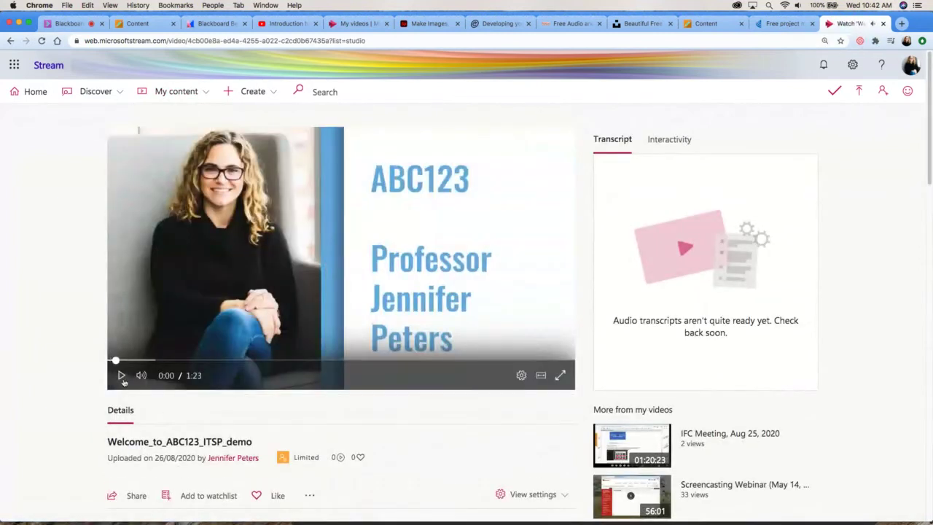
pyautogui.scroll(-4, 27, 391)
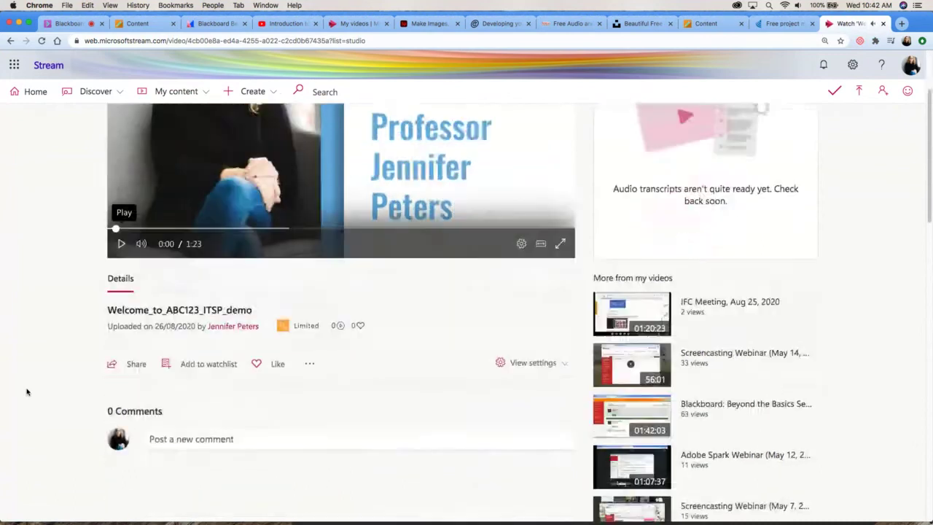
pyautogui.scroll(-2, 27, 391)
pyautogui.click(310, 294)
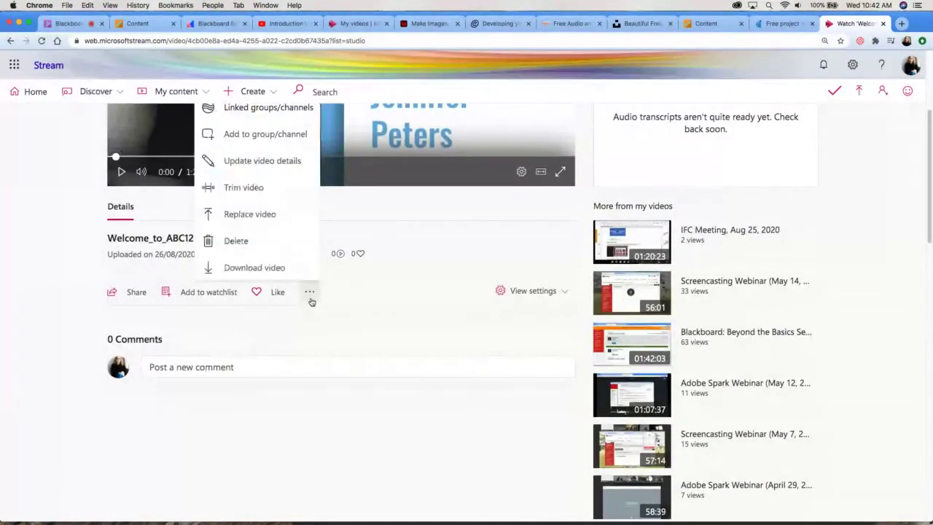
pyautogui.scroll(1, 309, 302)
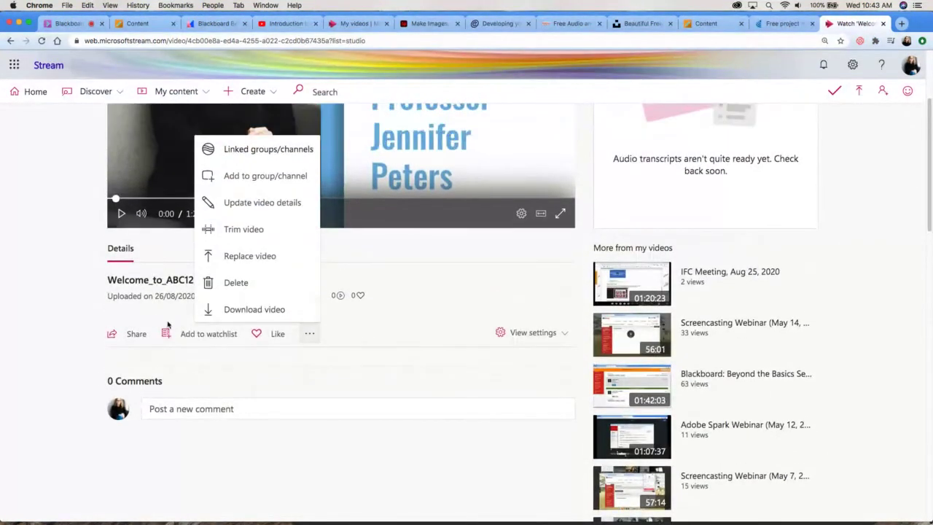
# - View the video's embed code among its sharing choices, and close the sharing dialog
pyautogui.click(134, 334)
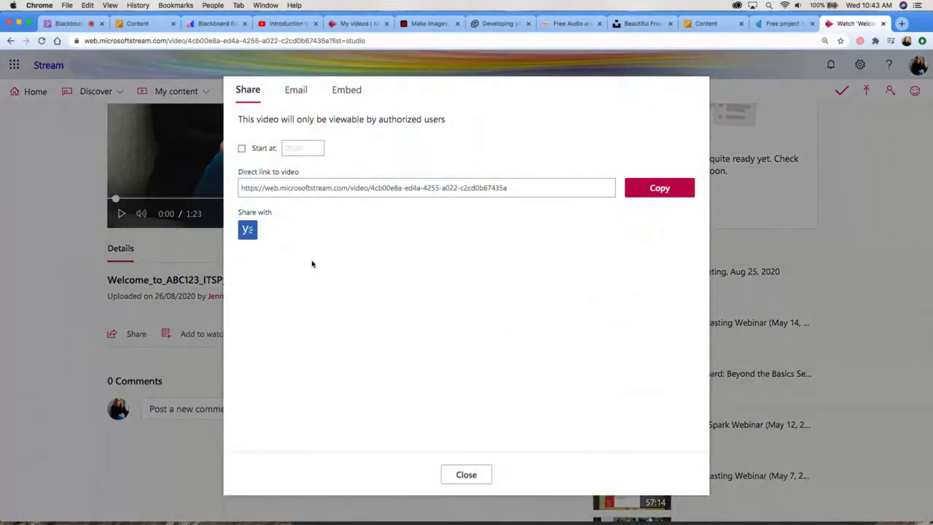
pyautogui.click(351, 92)
pyautogui.click(471, 480)
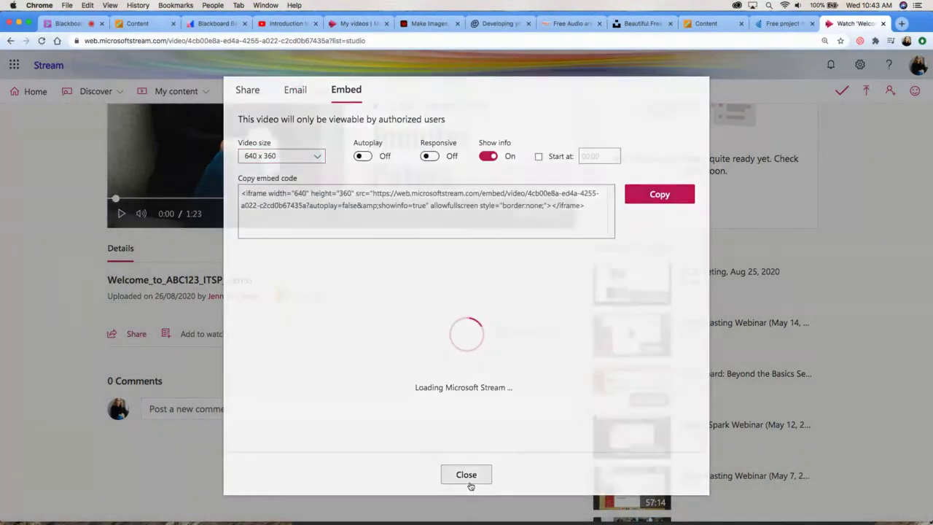
# - Review the additional video actions again, including trimming and replacing, without applying any
pyautogui.click(310, 335)
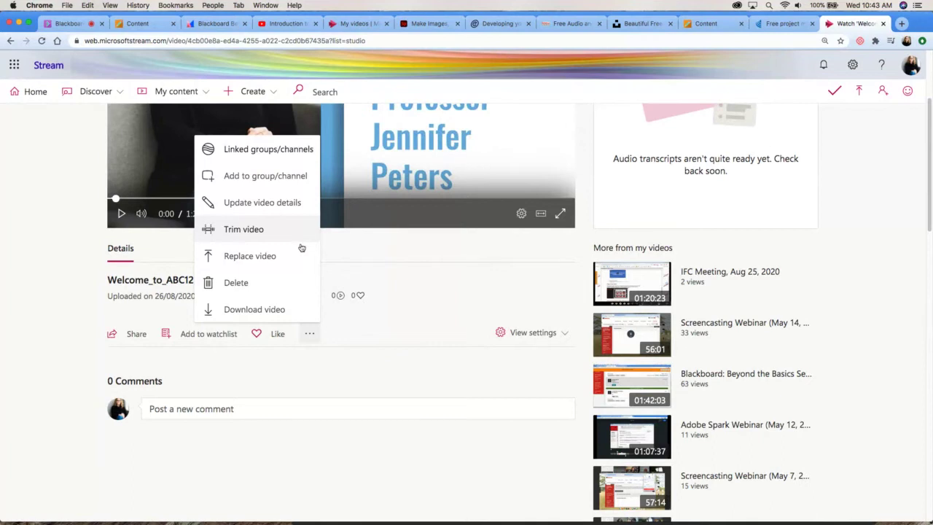
pyautogui.click(850, 292)
pyautogui.scroll(3, 850, 292)
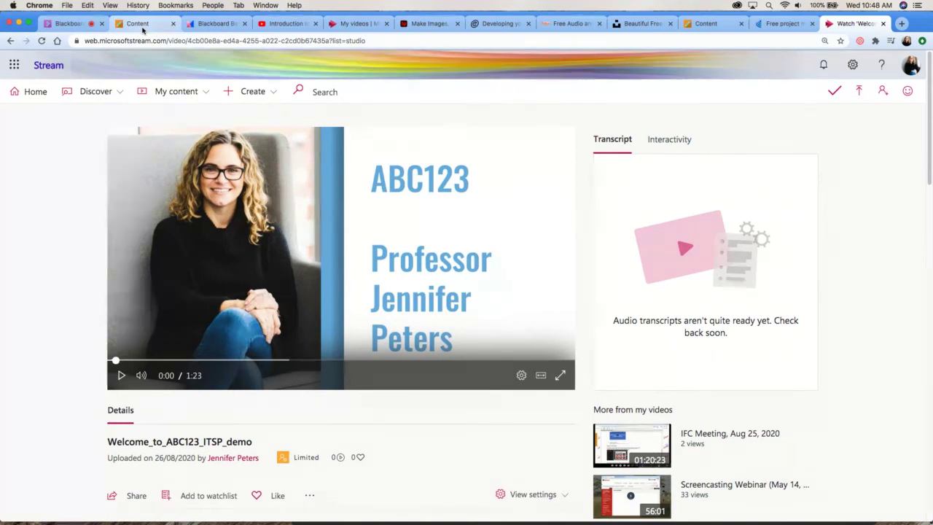
# - Check the chat in the Blackboard Collaborate session and return to the course's Sep 8 - Week 2 folder
pyautogui.click(142, 28)
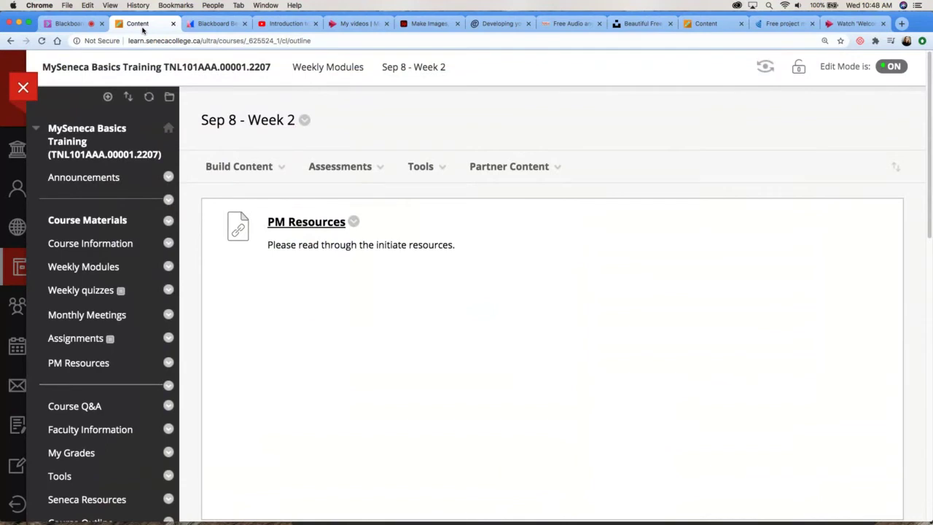
pyautogui.click(72, 25)
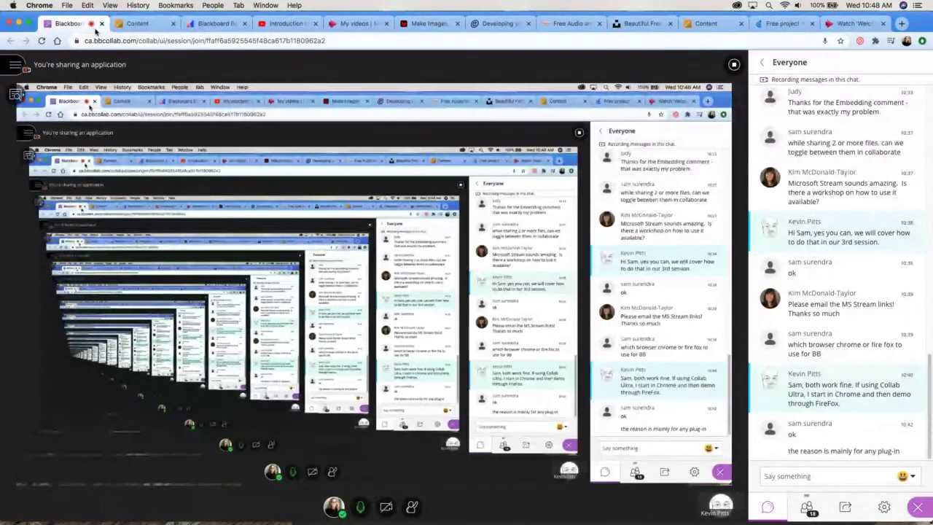
pyautogui.click(146, 23)
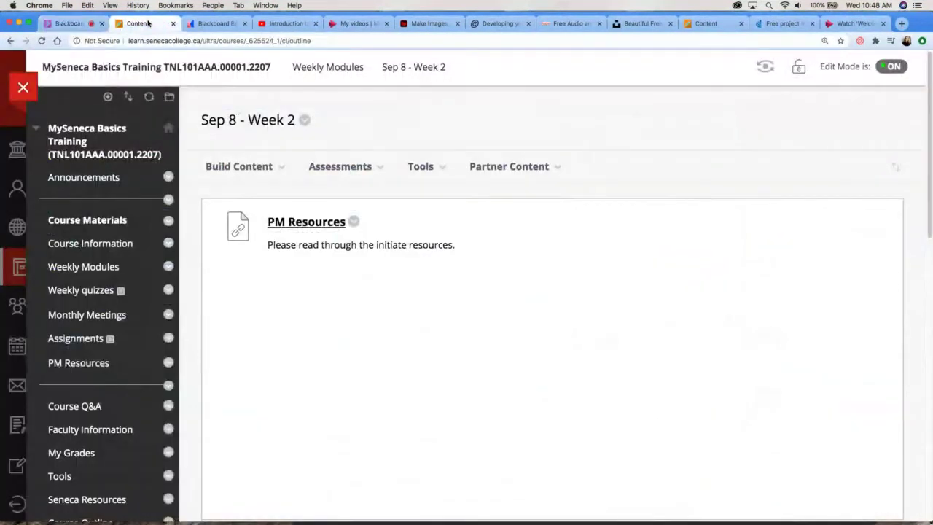
# - Open the Blackboard course's Announcements page and view the posted Welcome! announcement
pyautogui.click(239, 175)
pyautogui.click(318, 175)
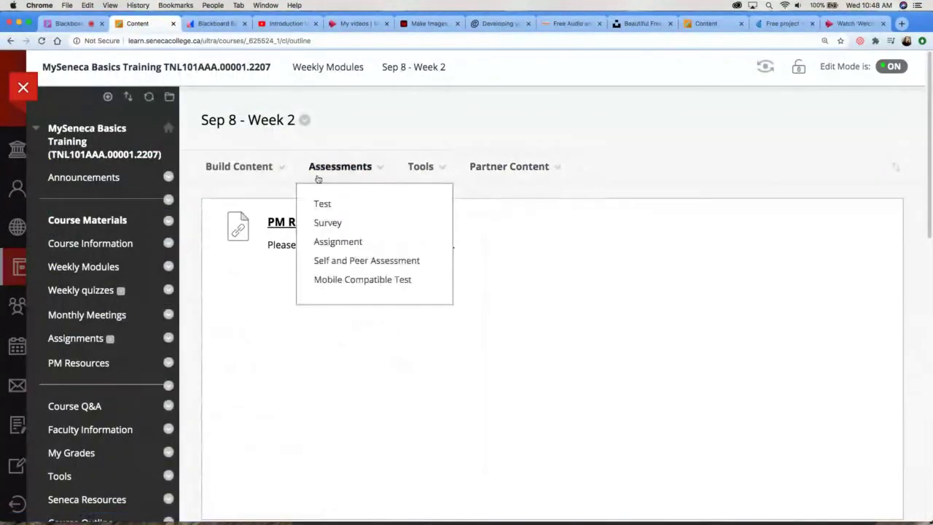
pyautogui.click(281, 169)
pyautogui.click(283, 169)
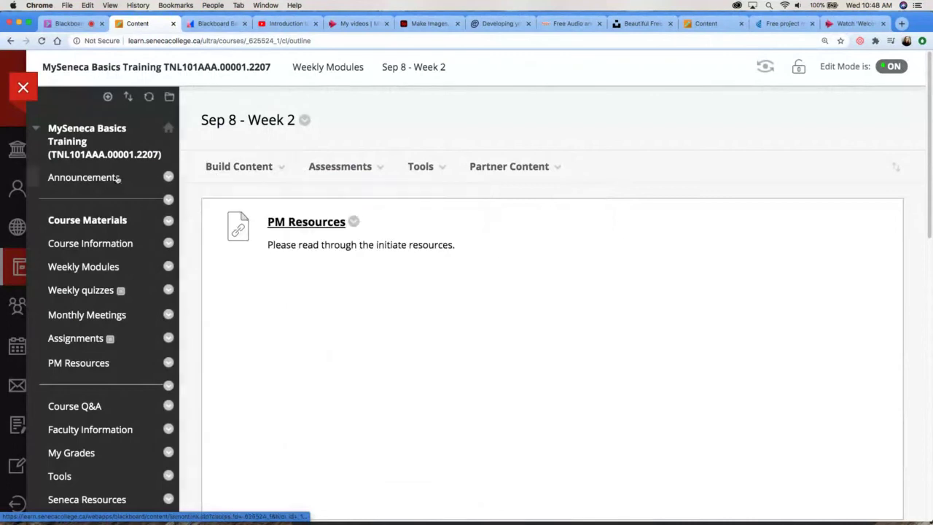
pyautogui.click(110, 177)
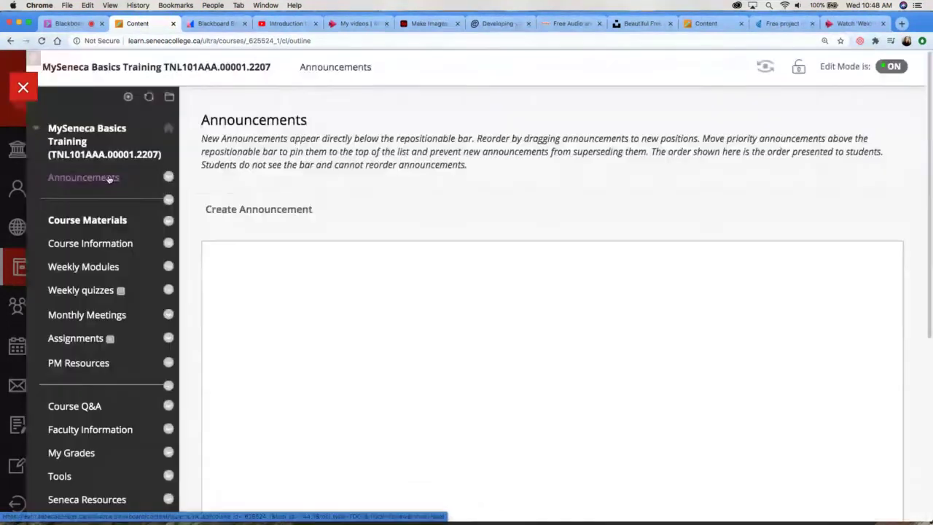
pyautogui.scroll(-1, 471, 191)
pyautogui.scroll(-1, 470, 192)
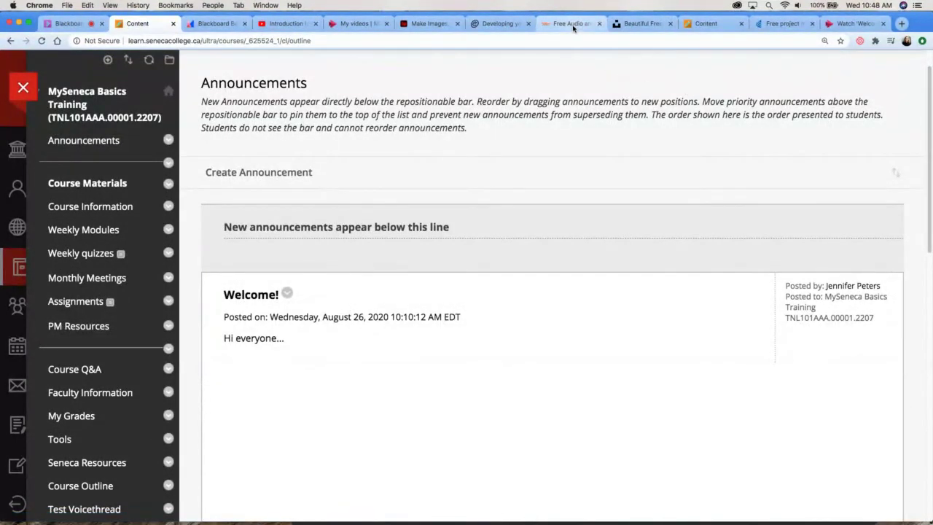
# - Switch to the Free Audio and Images site and open Unsplash from its list of photograph sources
pyautogui.click(573, 25)
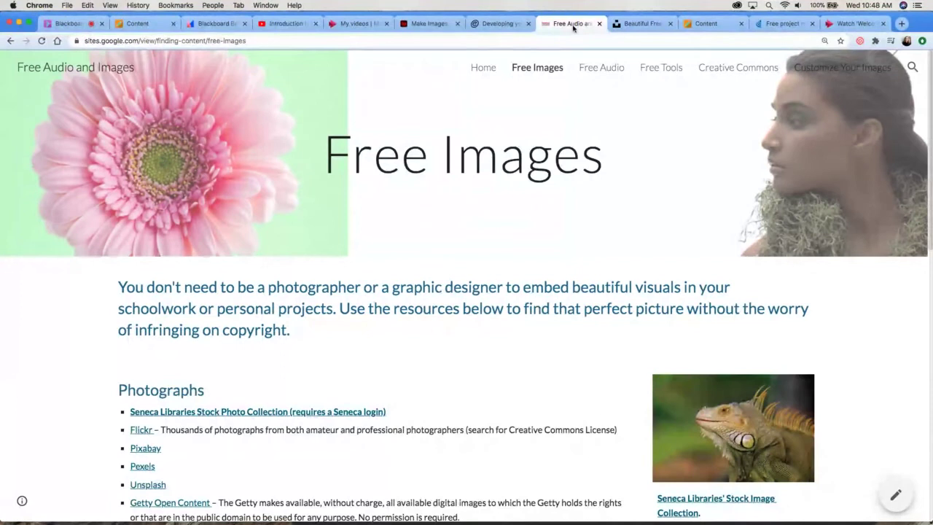
pyautogui.scroll(-1, 77, 363)
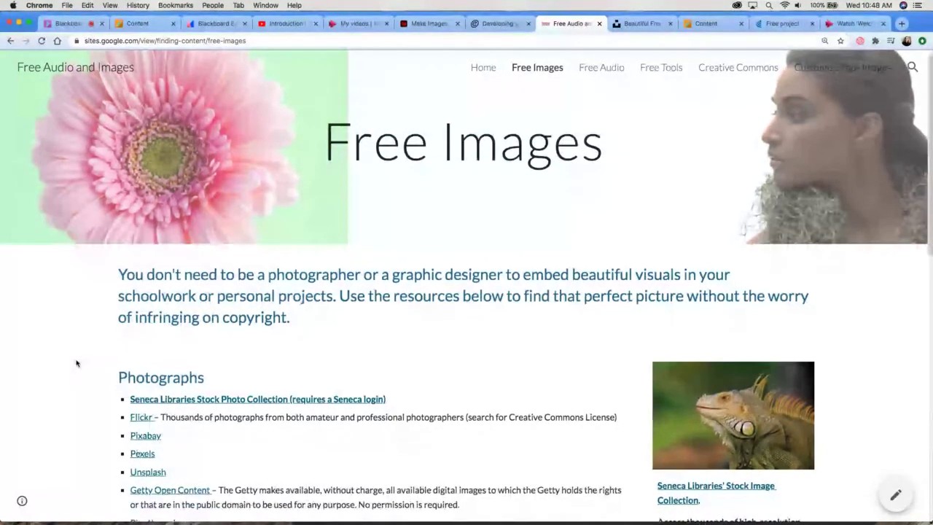
pyautogui.scroll(-3, 77, 364)
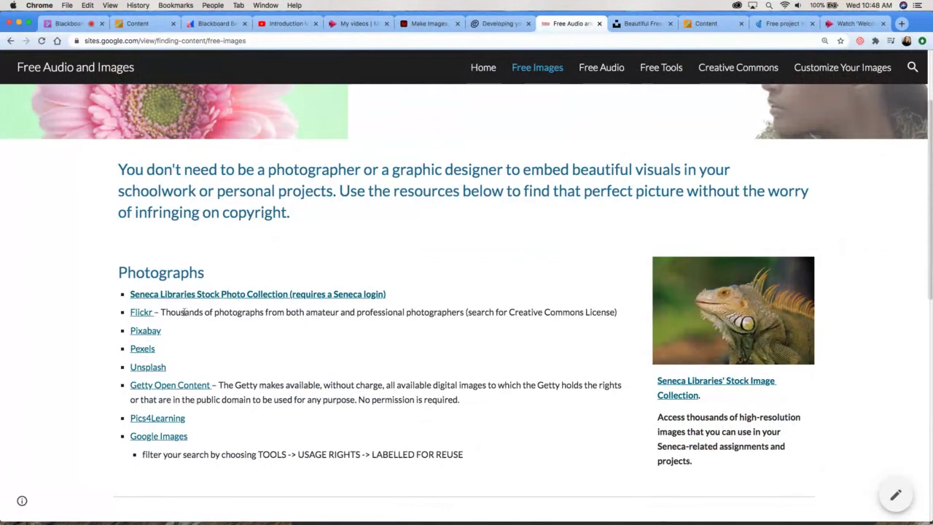
pyautogui.click(164, 370)
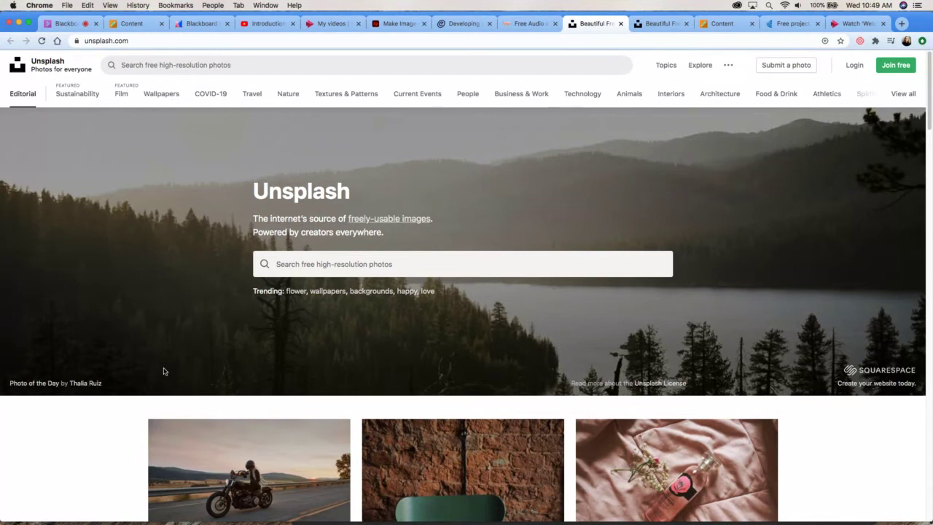
# - Search Unsplash for "business" photos and browse the images
pyautogui.click(430, 264)
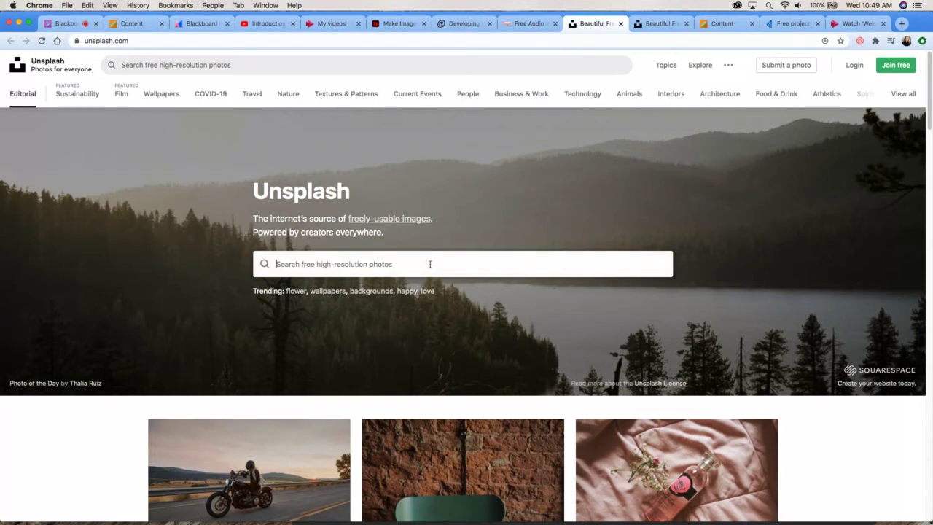
pyautogui.write('bsine')
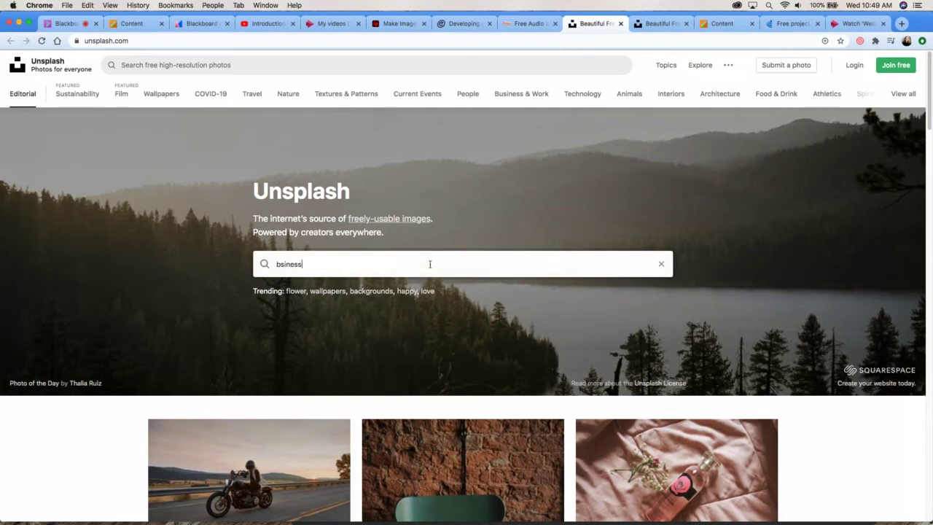
pyautogui.write('ss')
pyautogui.press('BackSpace')
pyautogui.press('BackSpace')
pyautogui.press('BackSpace')
pyautogui.press('BackSpace')
pyautogui.write('usiness')
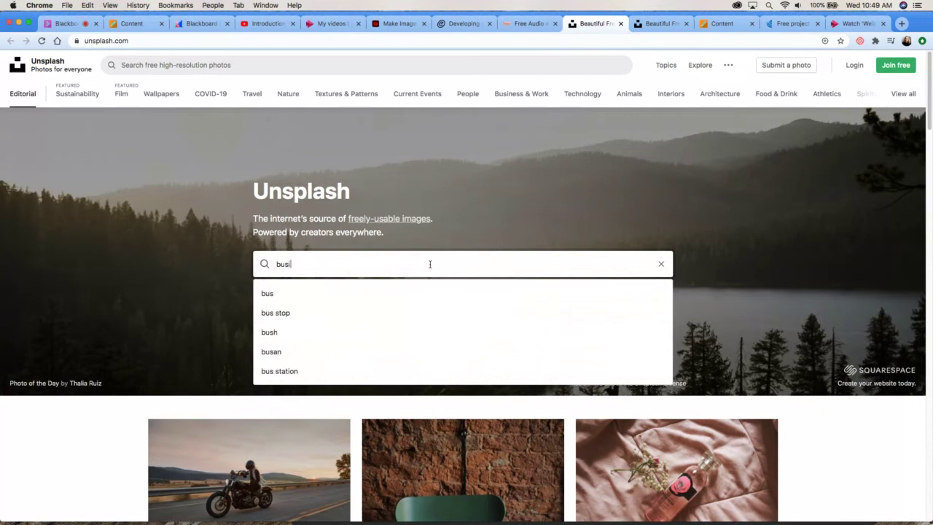
pyautogui.press('Return')
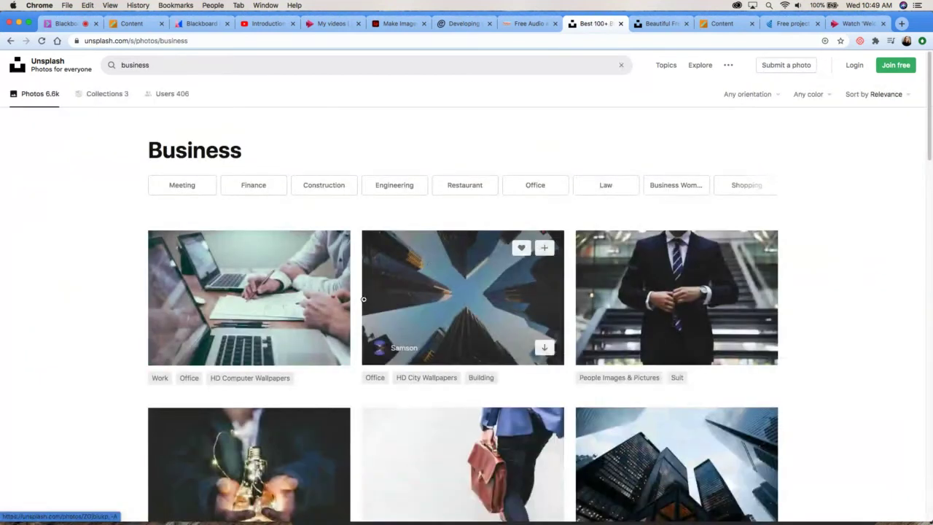
pyautogui.scroll(-2, 817, 365)
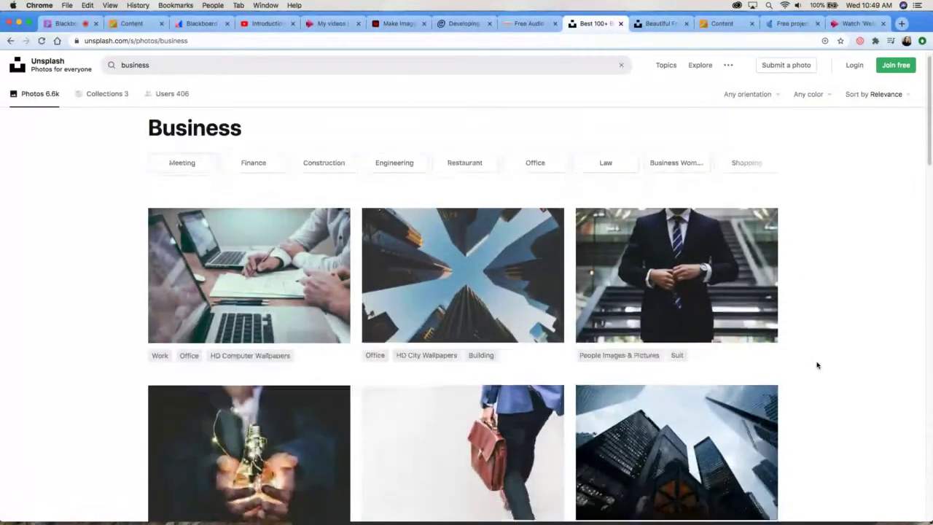
pyautogui.scroll(-5, 817, 365)
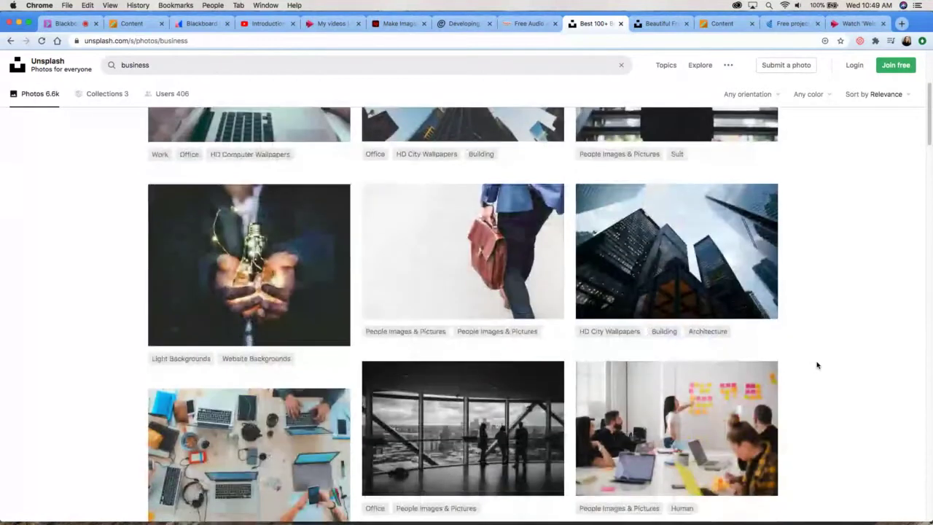
# - Download the free Unsplash photo of laptops on a shared table to the Downloads folder and copy its photo credit
pyautogui.scroll(-4, 817, 366)
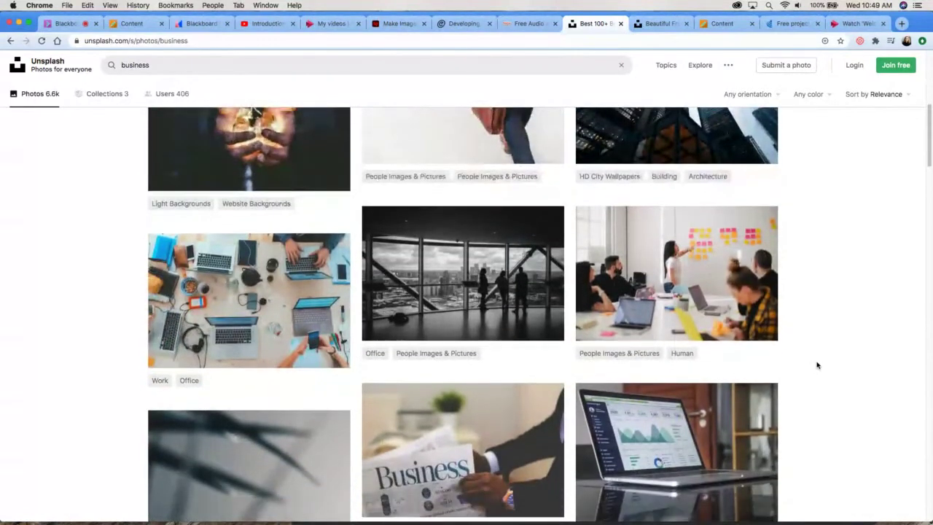
pyautogui.moveTo(214, 345)
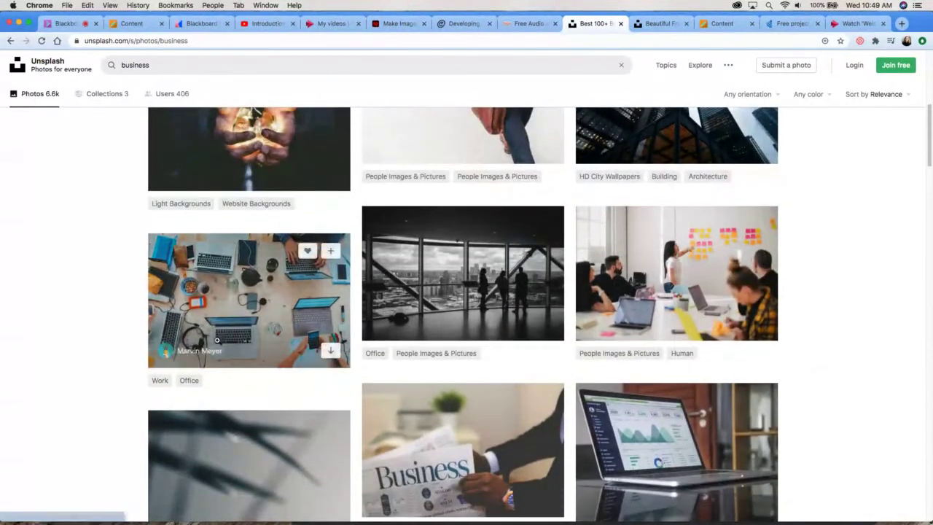
pyautogui.click(267, 302)
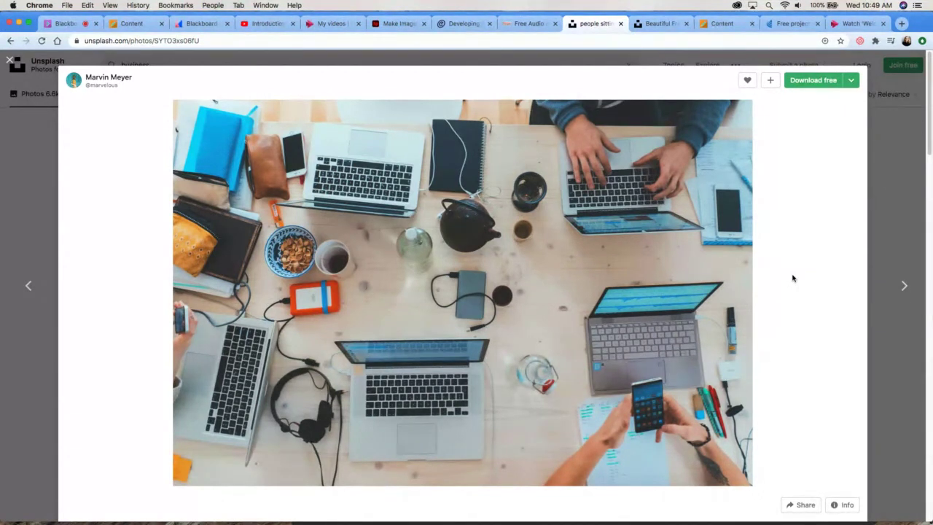
pyautogui.click(821, 82)
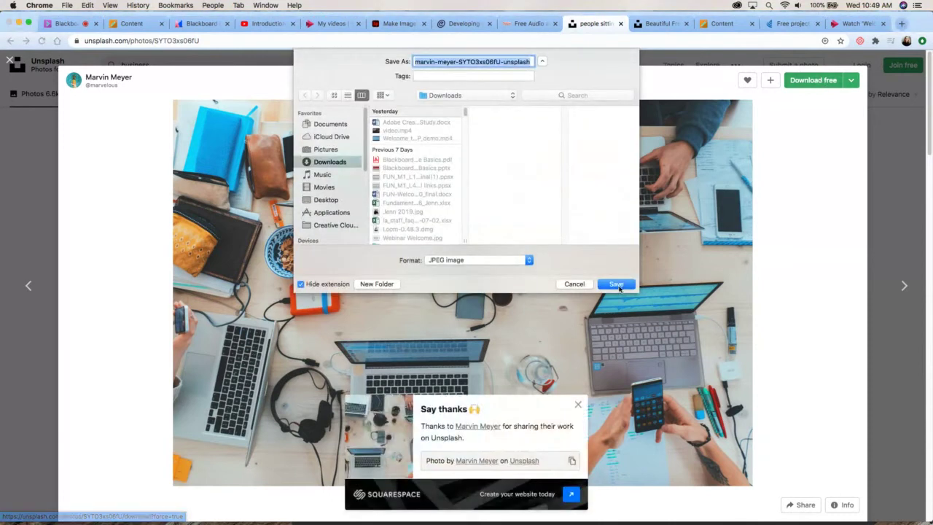
pyautogui.click(618, 286)
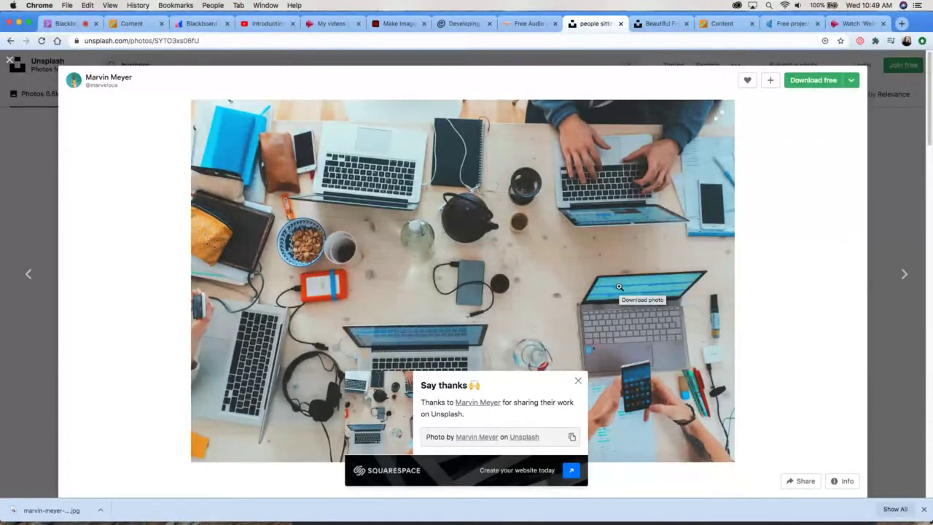
pyautogui.click(574, 438)
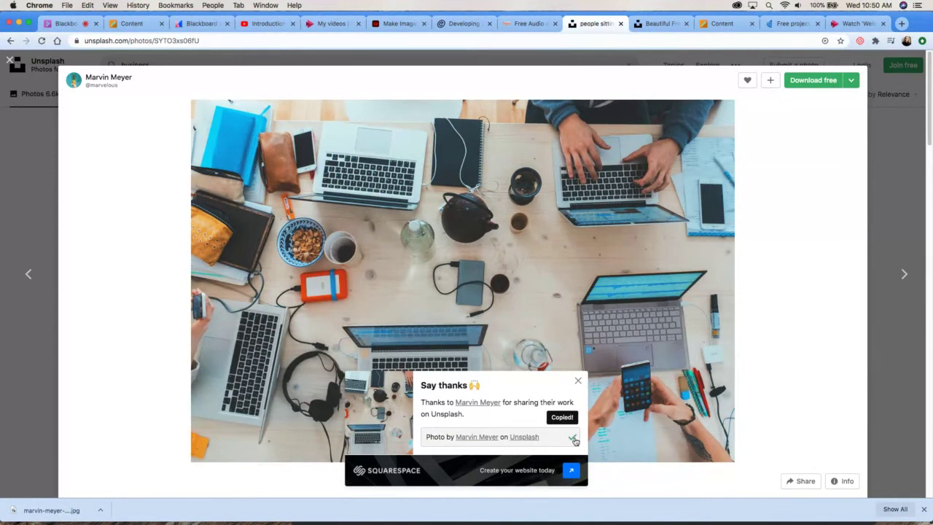
pyautogui.click(924, 509)
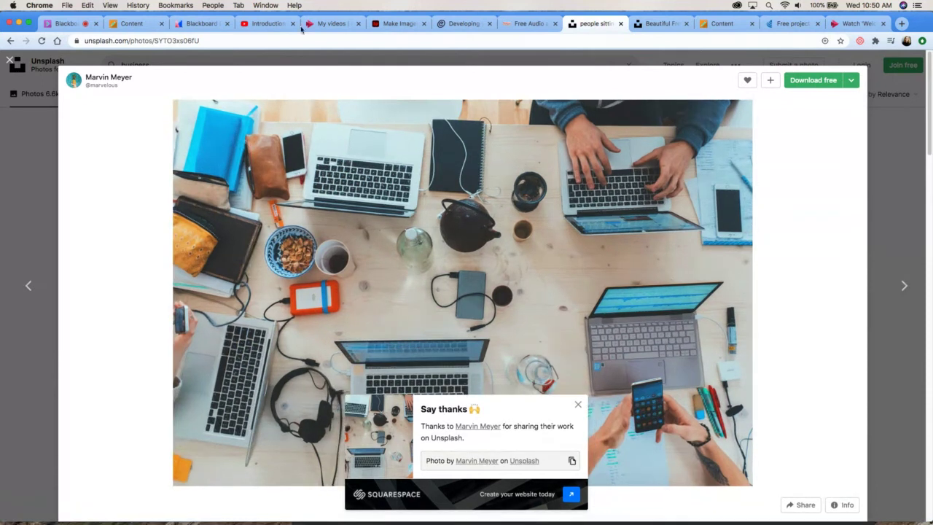
# - Switch to the Blackboard course, open the Welcome! announcement for editing, and add a new line below "Hi everyone..."
pyautogui.click(132, 24)
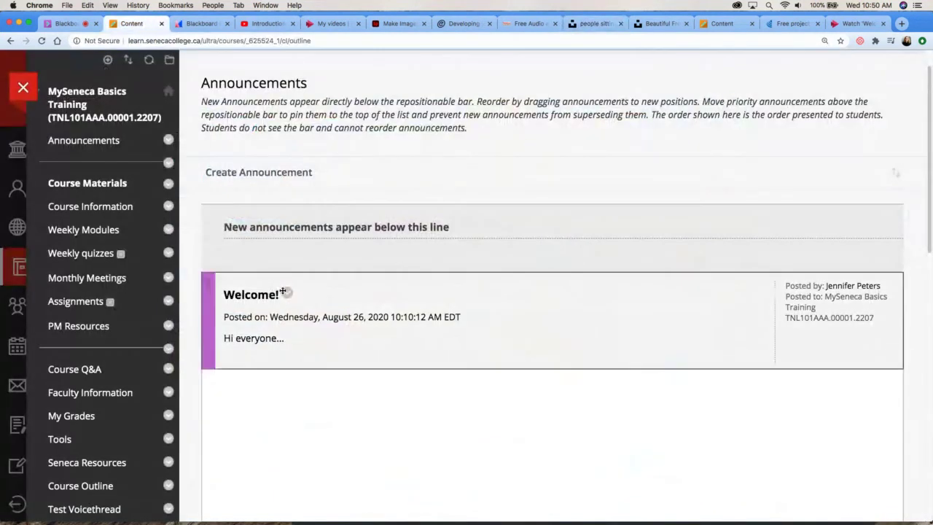
pyautogui.click(286, 292)
pyautogui.click(314, 344)
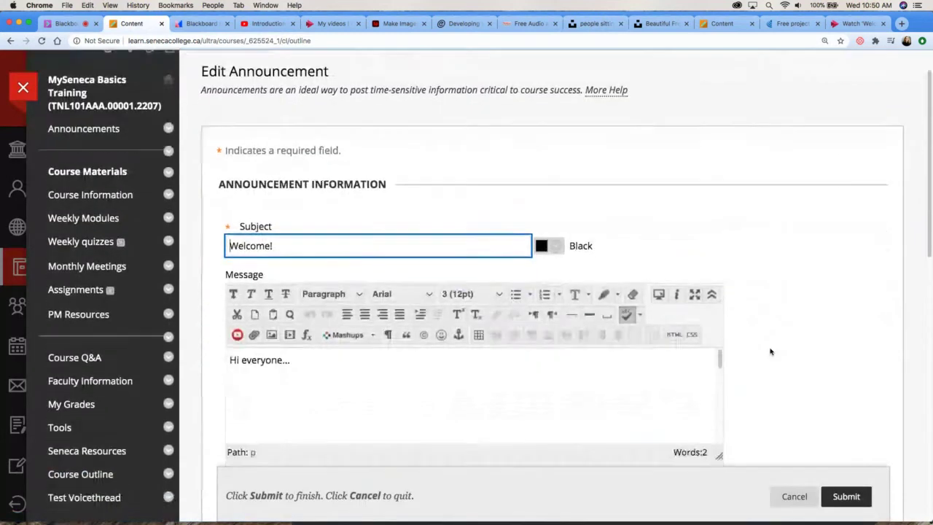
pyautogui.scroll(-2, 771, 353)
pyautogui.click(353, 309)
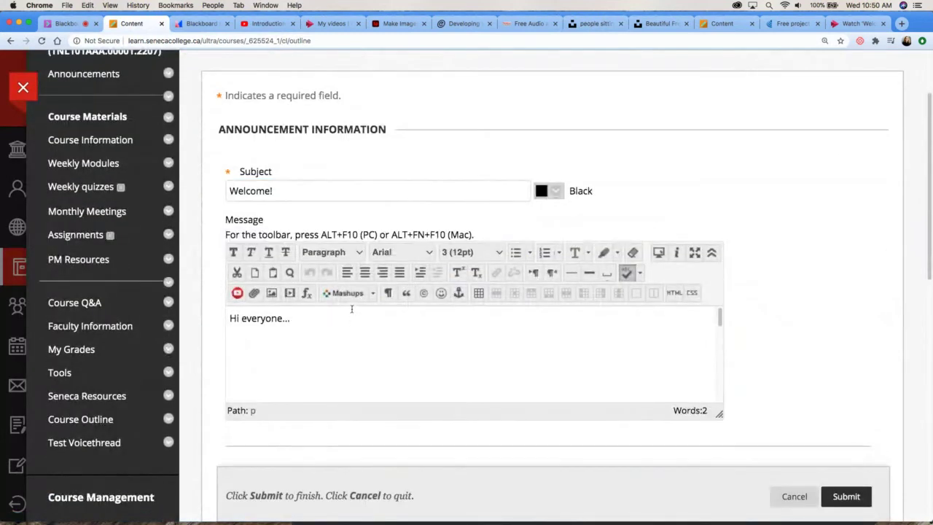
pyautogui.press('Return')
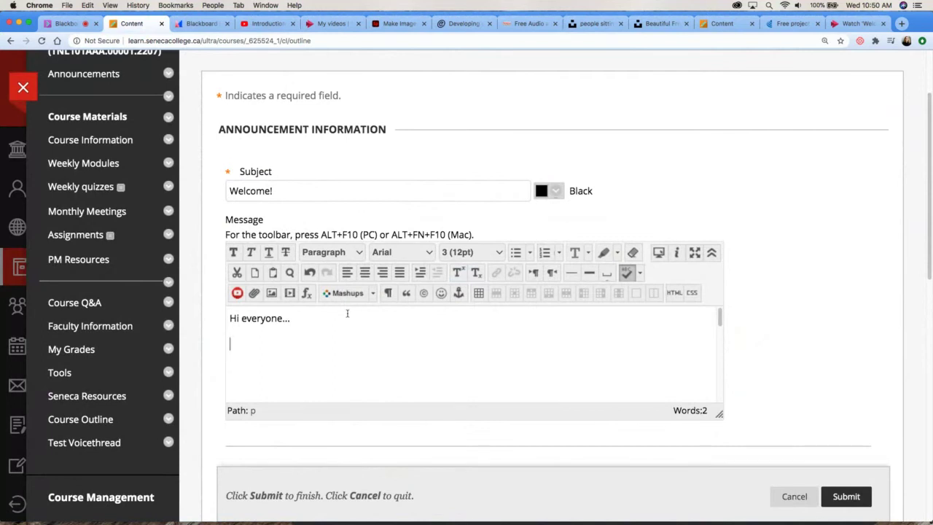
# - Add the downloaded Unsplash photo as an image in the message with the description "A table with multiple laptops"
pyautogui.click(273, 297)
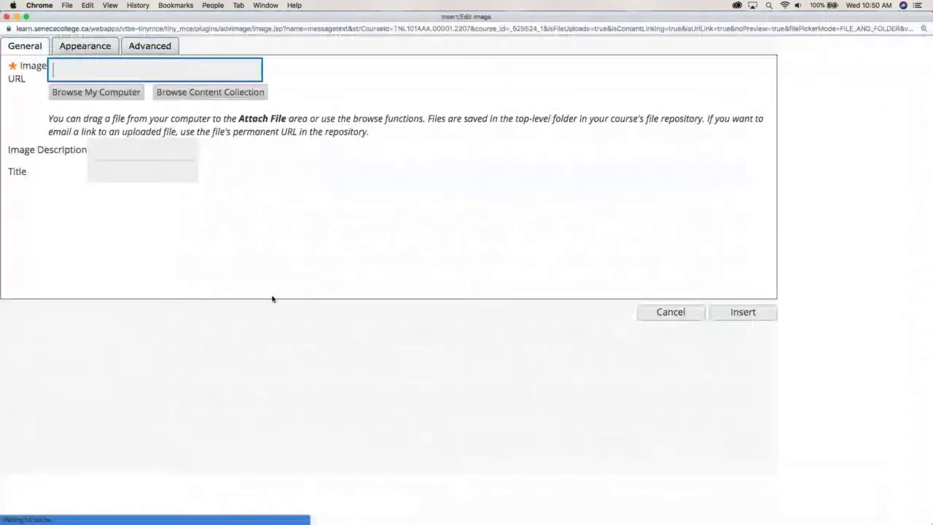
pyautogui.click(110, 94)
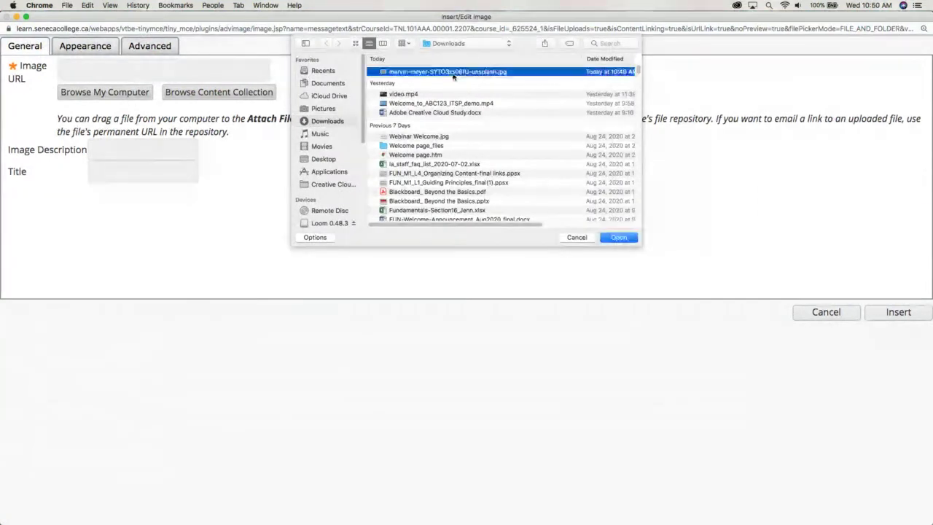
pyautogui.click(627, 240)
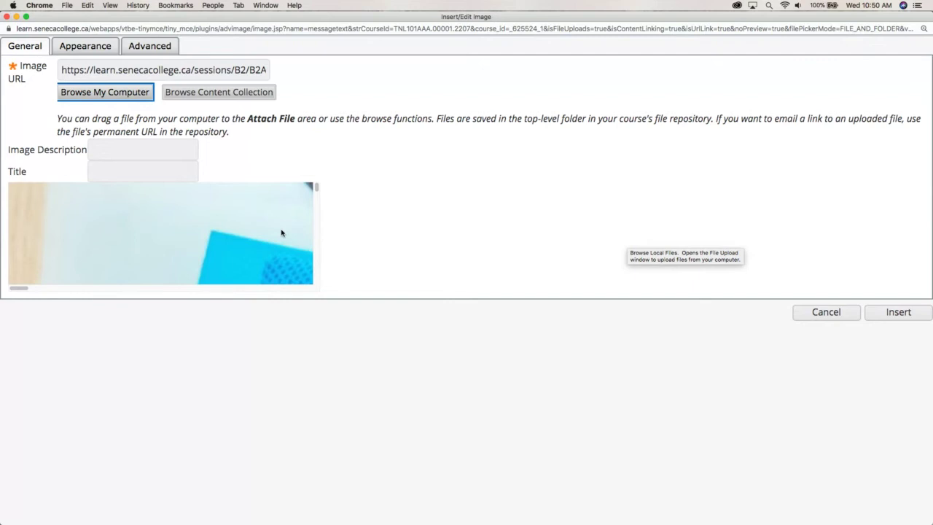
pyautogui.click(128, 151)
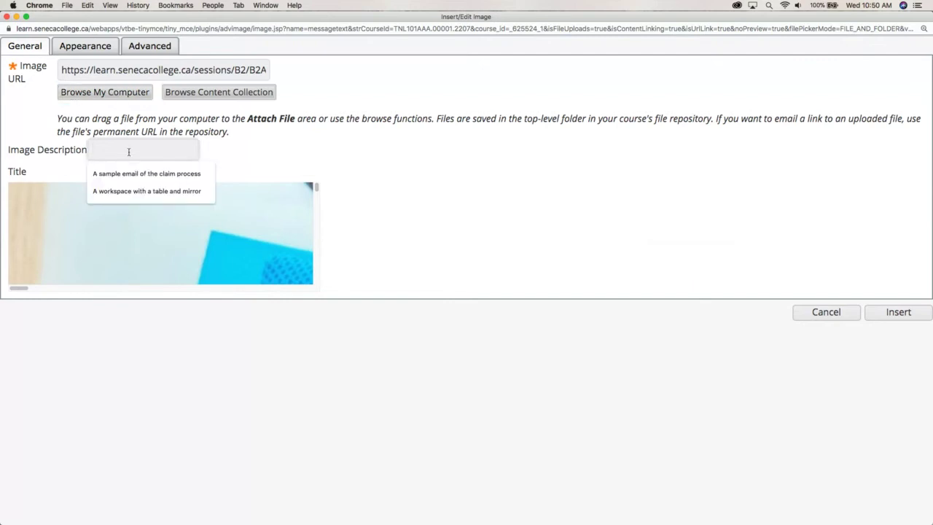
pyautogui.write('A tab')
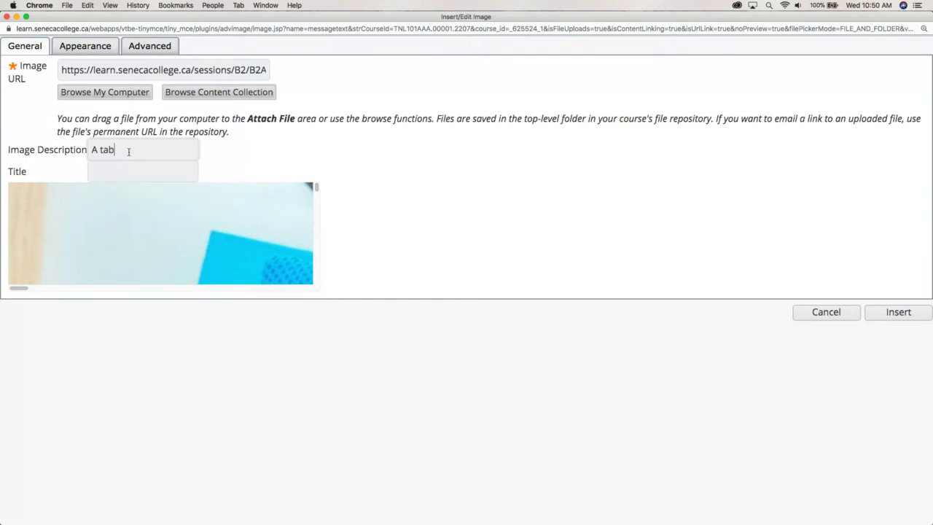
pyautogui.write('le with multiple laptops')
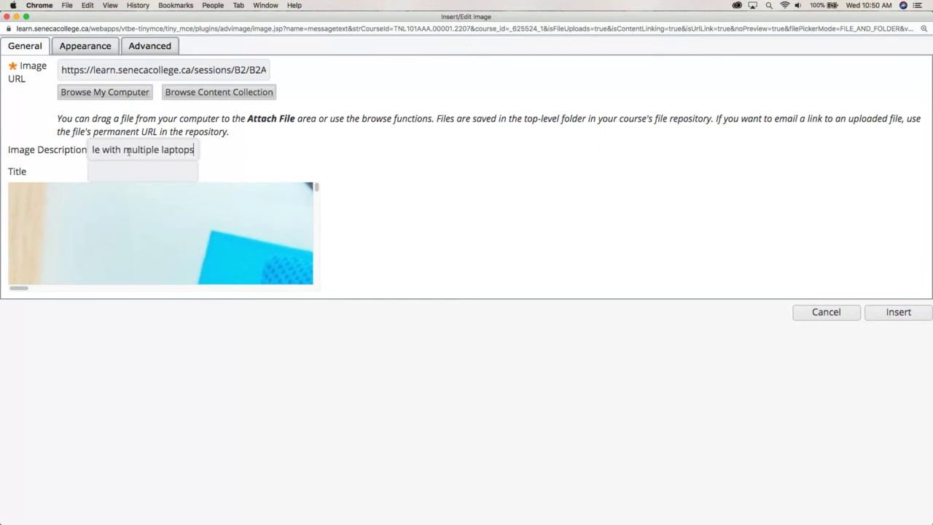
# - Set the image dimensions to 300 x 200 px with proportions constrained
pyautogui.click(96, 46)
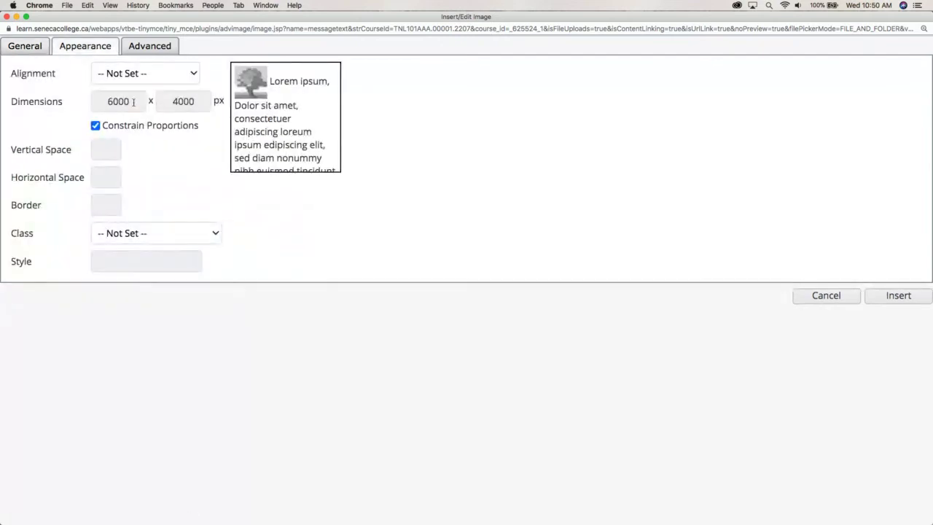
pyautogui.moveTo(134, 102); pyautogui.dragTo(108, 102)
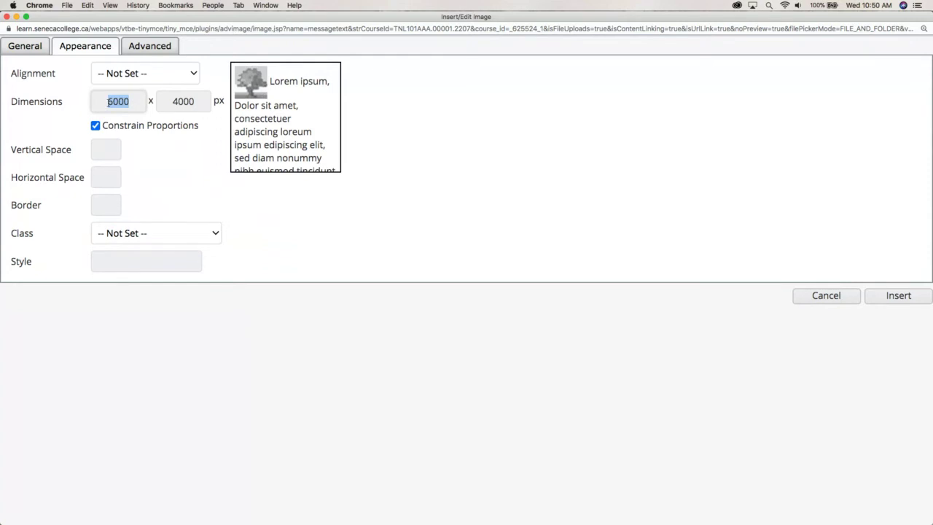
pyautogui.write('300')
pyautogui.click(185, 102)
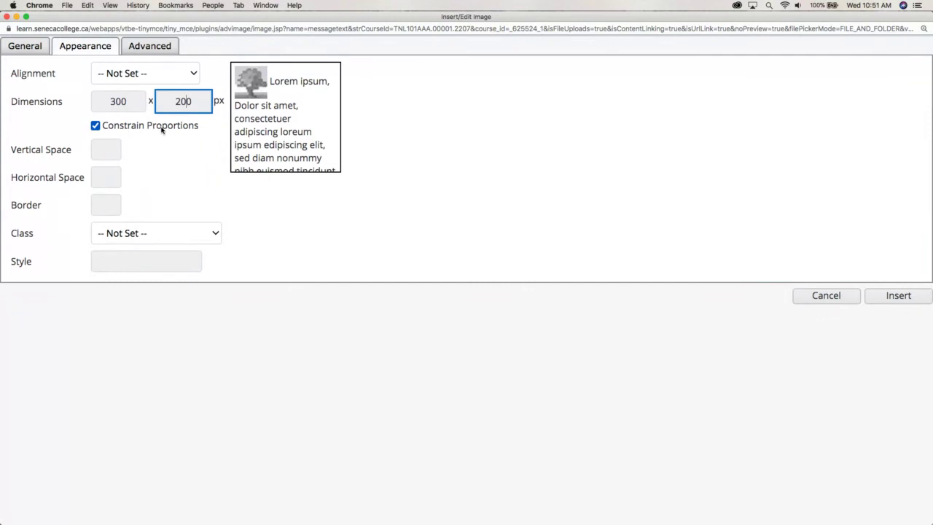
# - Set the image's alignment to Right with vertical and horizontal space of 2, and insert it into the announcement
pyautogui.click(109, 149)
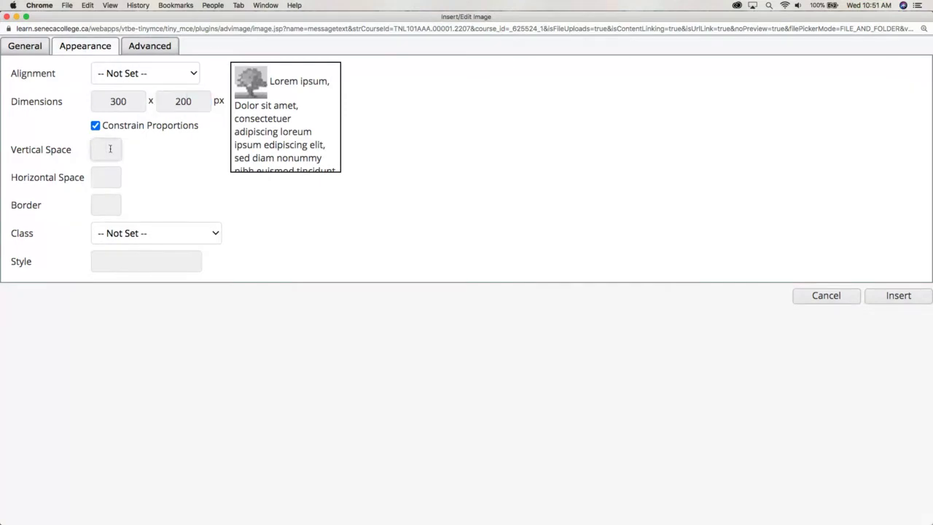
pyautogui.click(111, 156)
pyautogui.click(161, 75)
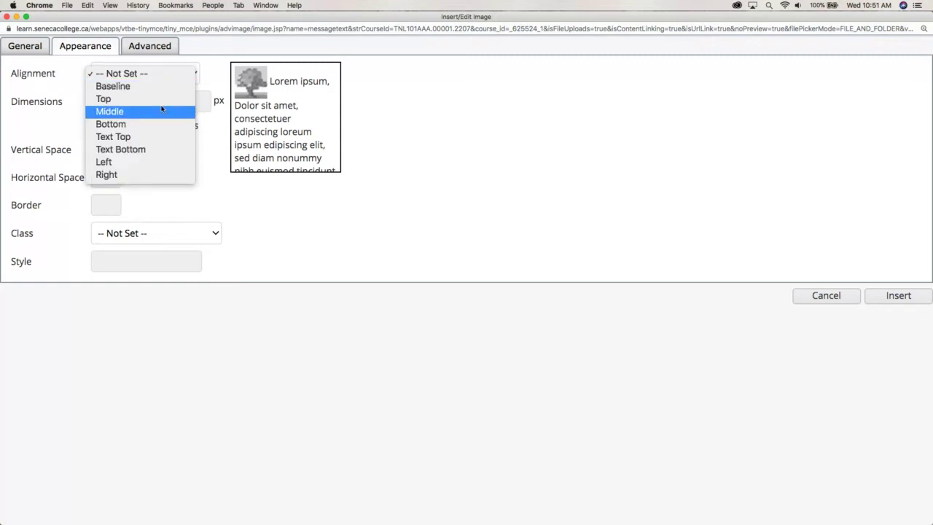
pyautogui.click(154, 176)
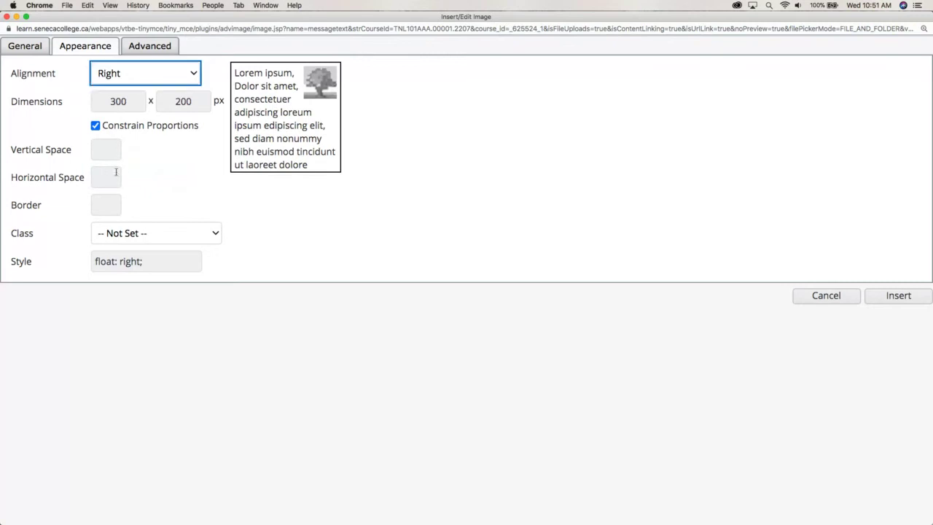
pyautogui.click(107, 150)
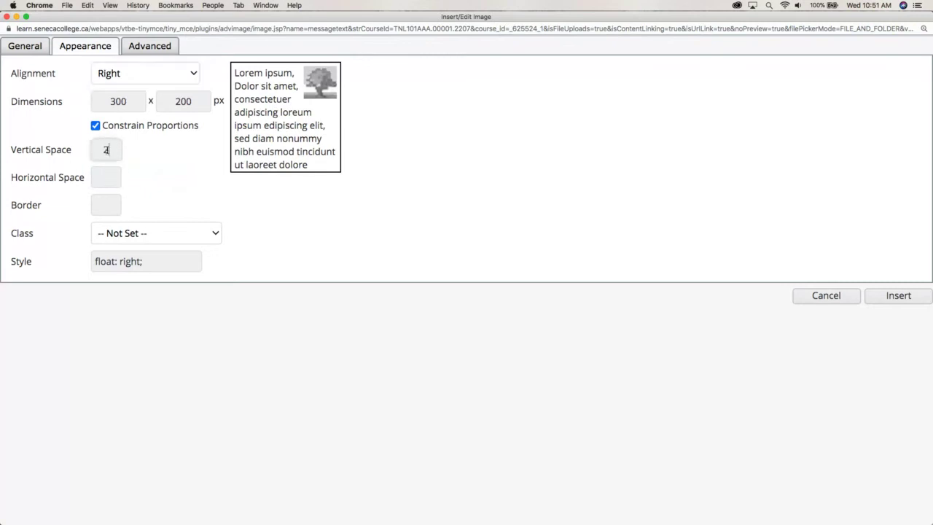
pyautogui.press('Tab')
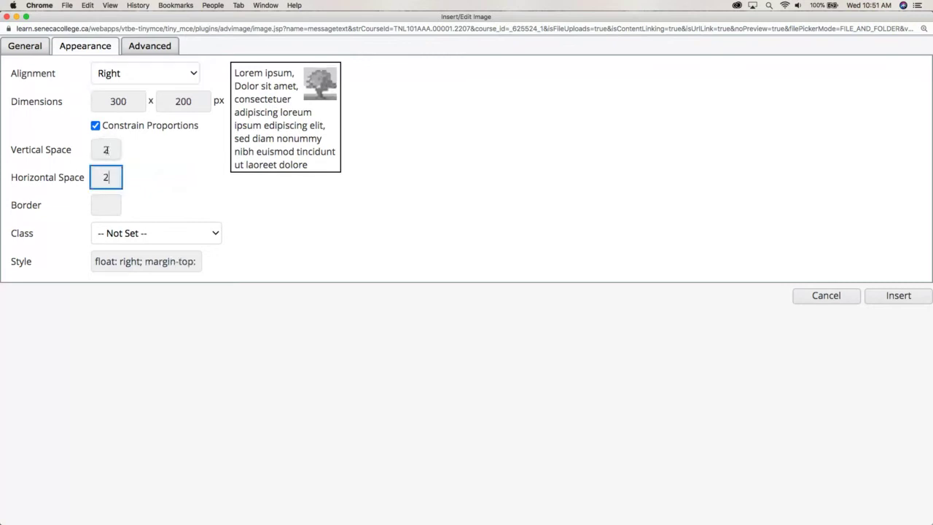
pyautogui.write('2')
pyautogui.click(186, 192)
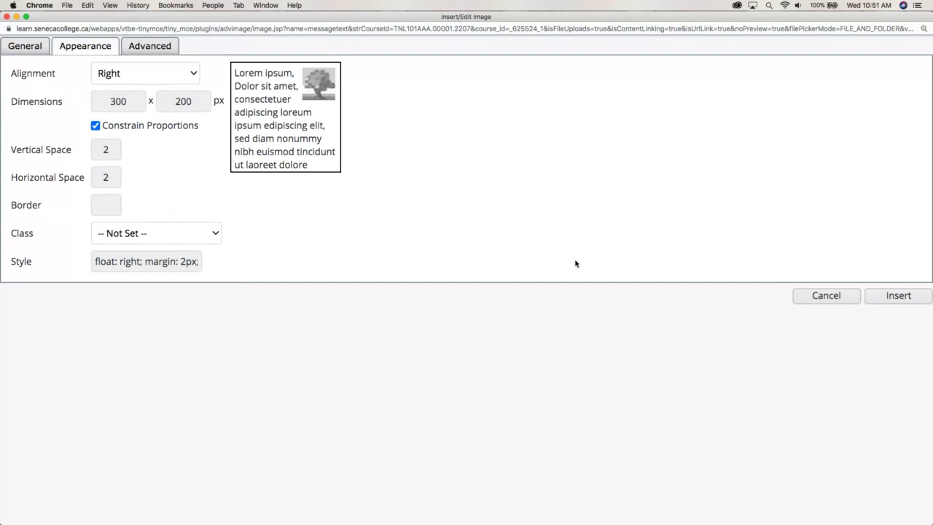
pyautogui.click(899, 297)
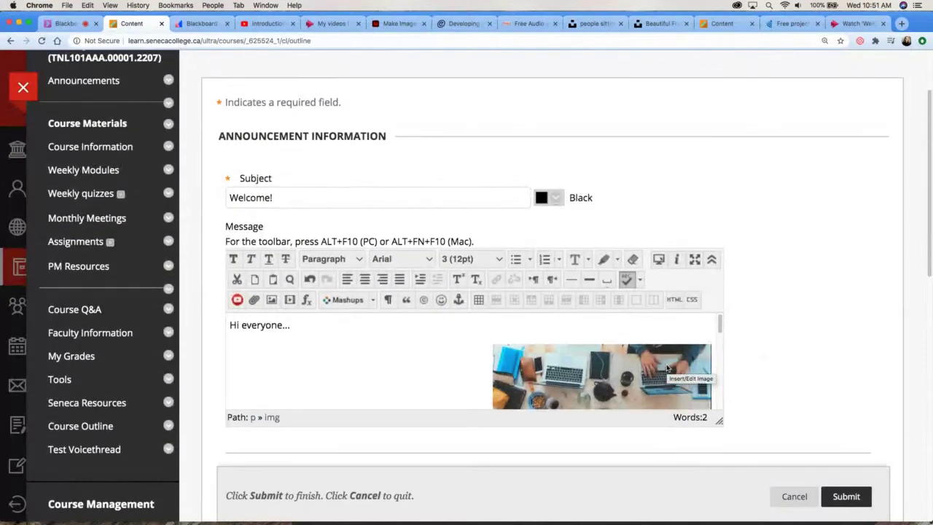
# - Enlarge the message box to show the whole image, submit the edited Welcome! announcement, and view the posted result
pyautogui.moveTo(719, 420); pyautogui.dragTo(727, 458)
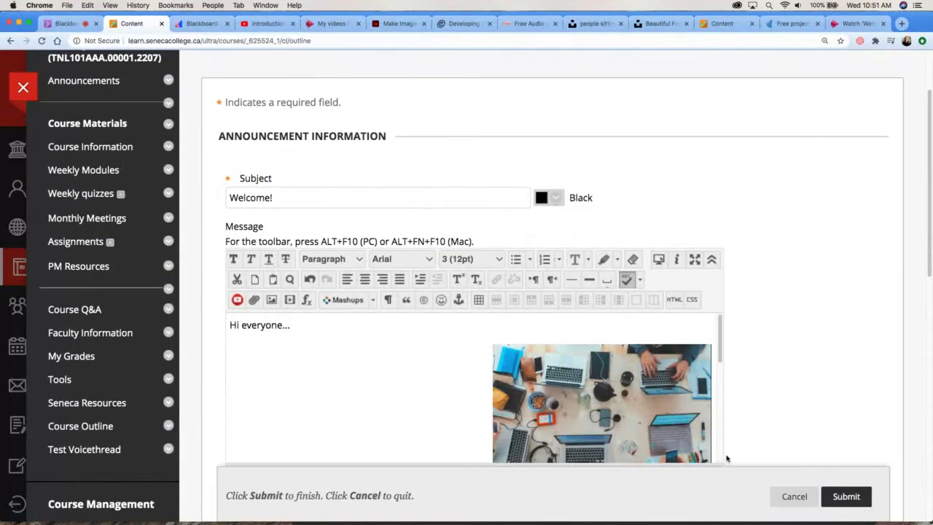
pyautogui.scroll(-5, 785, 386)
pyautogui.moveTo(719, 309); pyautogui.dragTo(722, 334)
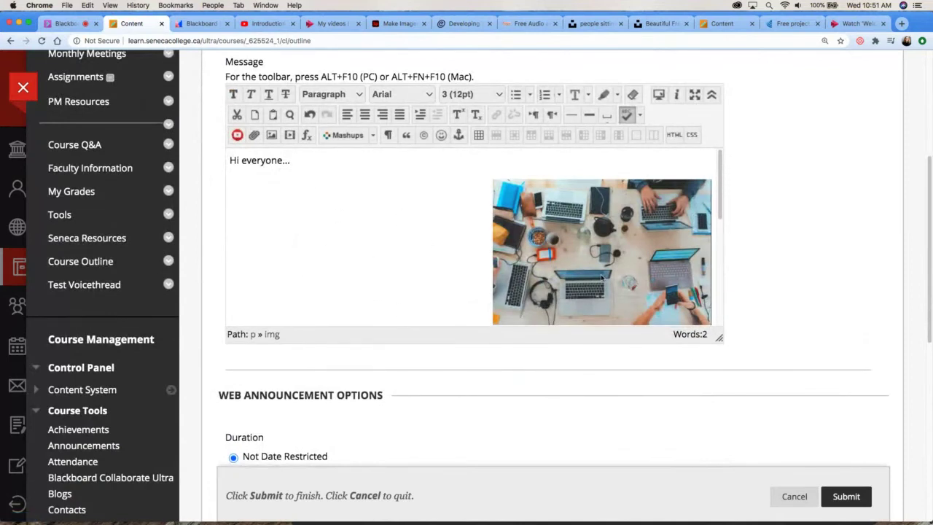
pyautogui.click(844, 498)
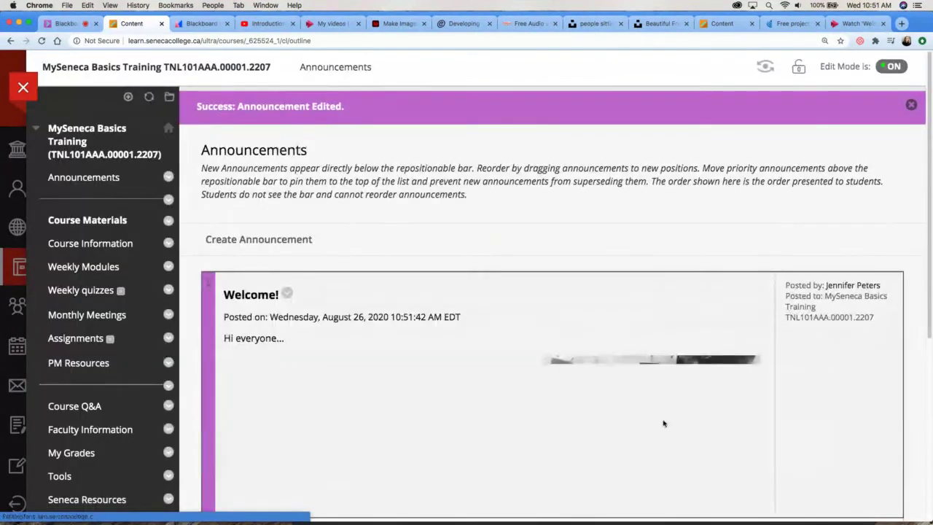
pyautogui.scroll(-2, 663, 422)
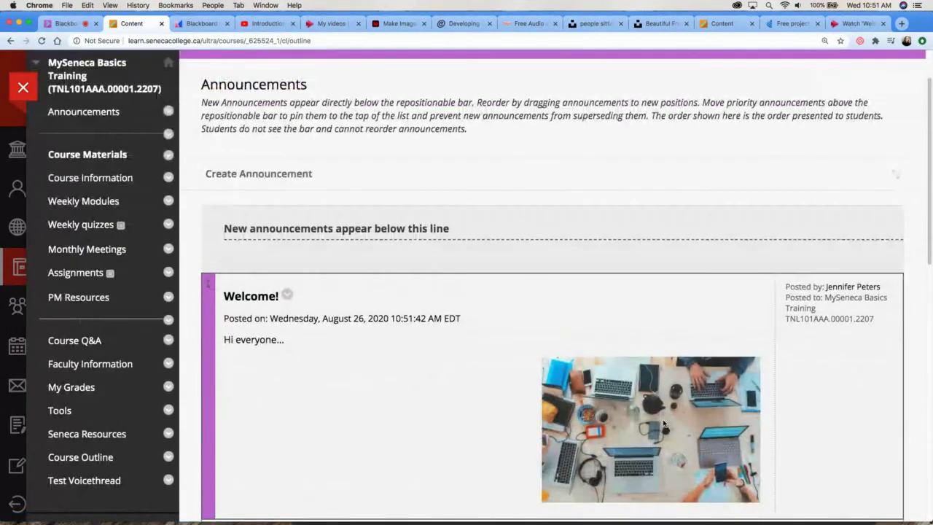
pyautogui.scroll(2, 511, 401)
# - Open the Sep 8 - Week 2 folder in Weekly Modules
pyautogui.click(117, 267)
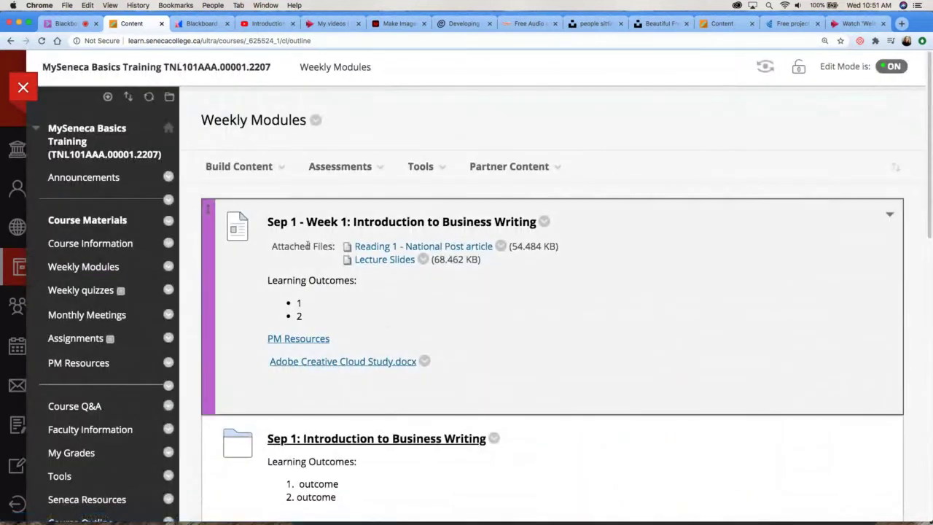
pyautogui.scroll(-3, 387, 324)
pyautogui.click(305, 348)
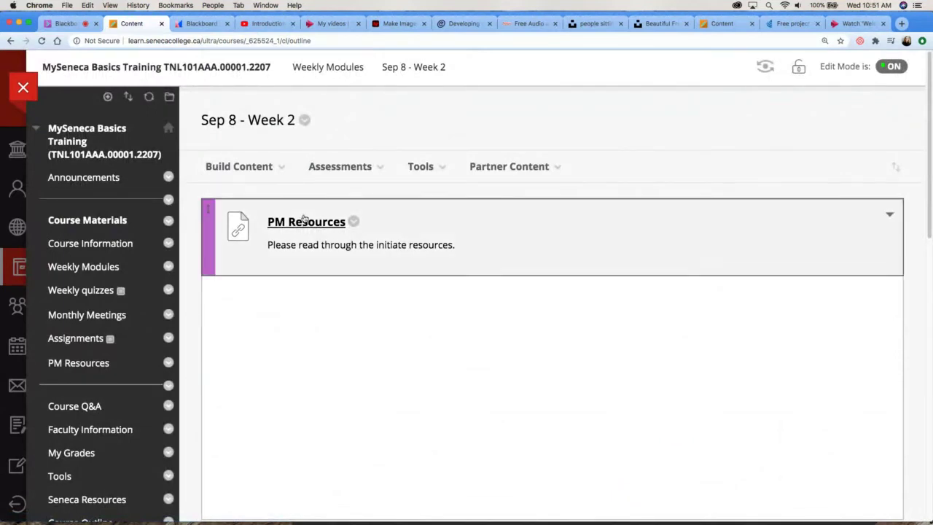
# - Start a new video item named "Welcome Video" and attach Welcome_to_ABC123_ITSP_demo.mp4 from the computer's Downloads folder
pyautogui.click(283, 174)
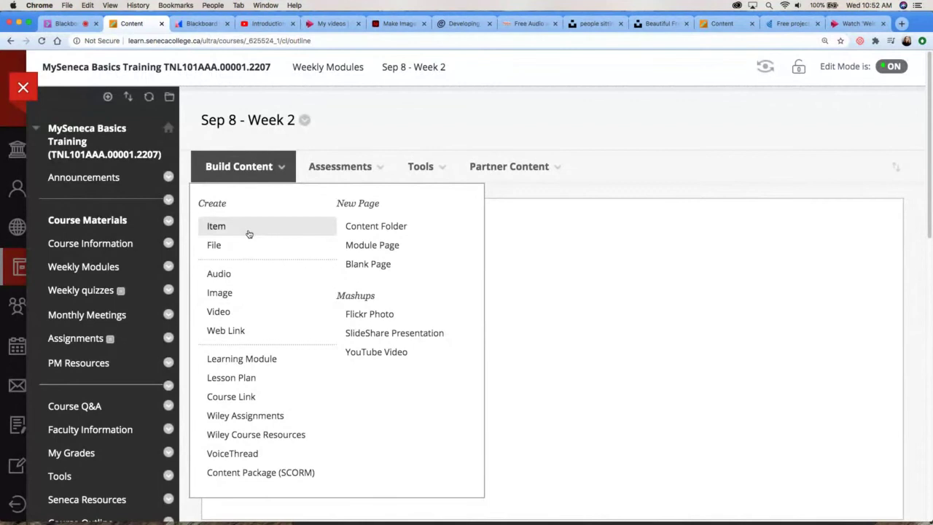
pyautogui.click(235, 314)
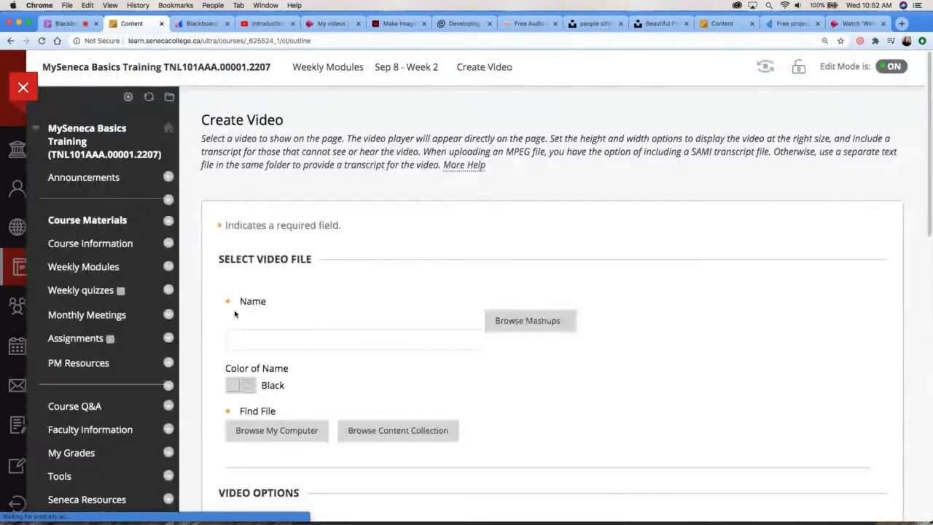
pyautogui.scroll(-5, 605, 318)
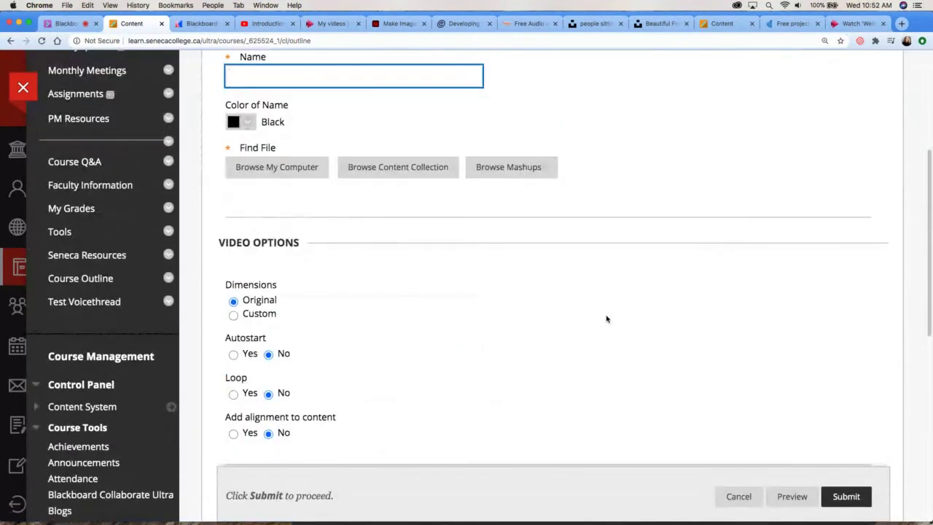
pyautogui.write('Welcome Video')
pyautogui.click(305, 167)
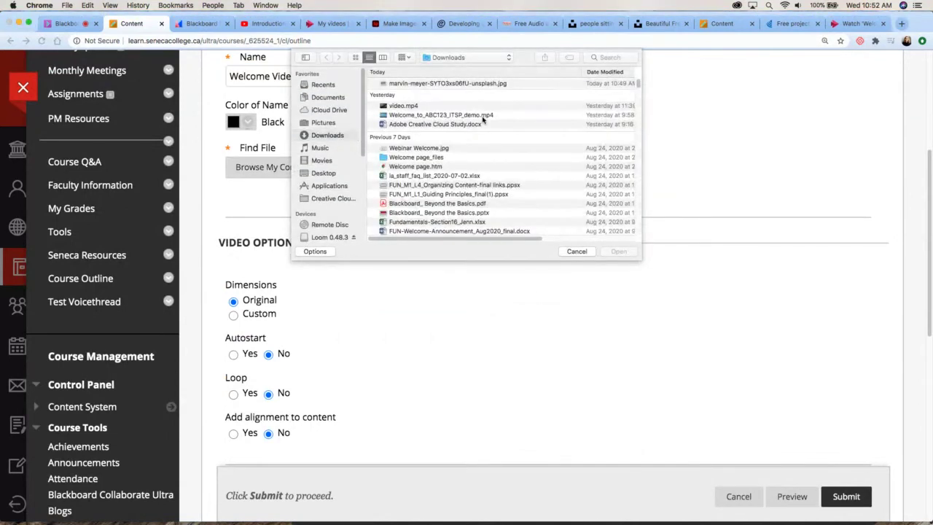
pyautogui.doubleClick(483, 117)
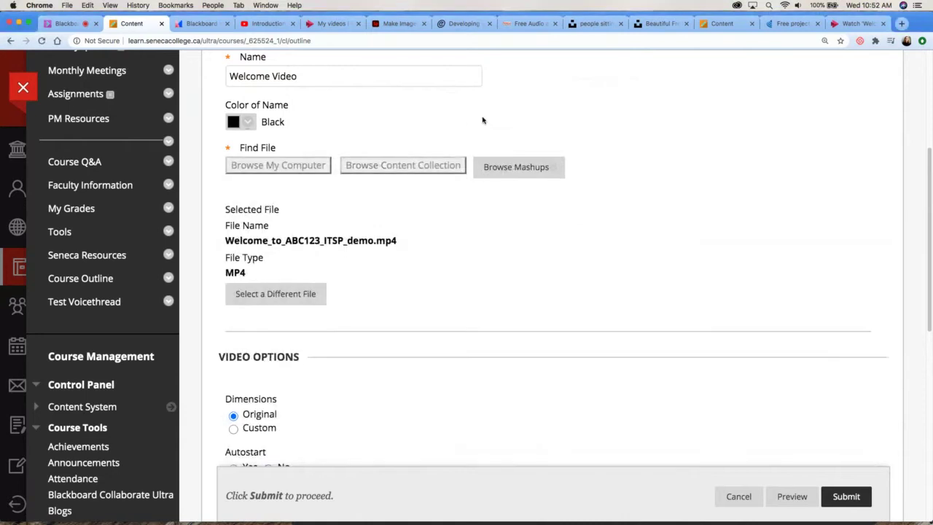
# - Review the video and standard options, submit the video with the default settings, and view it in the Week 2 folder
pyautogui.scroll(-5, 659, 295)
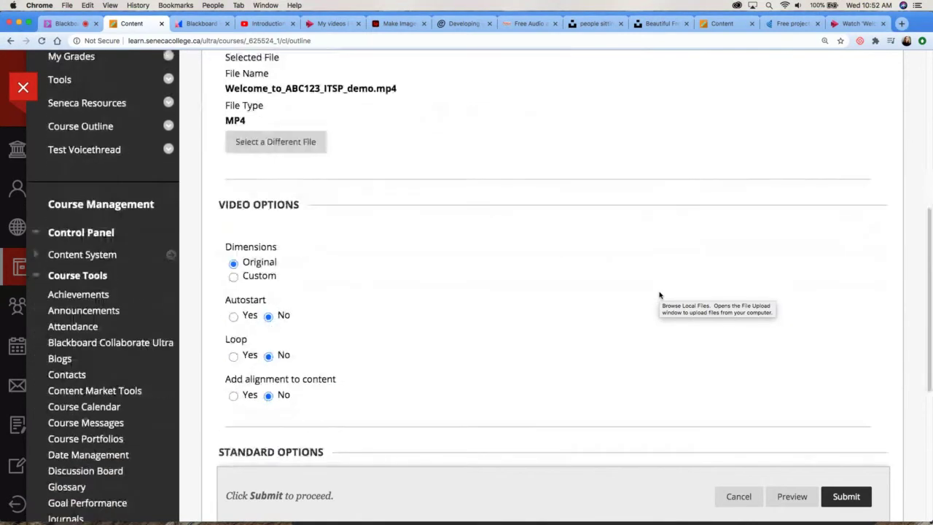
pyautogui.scroll(-4, 660, 296)
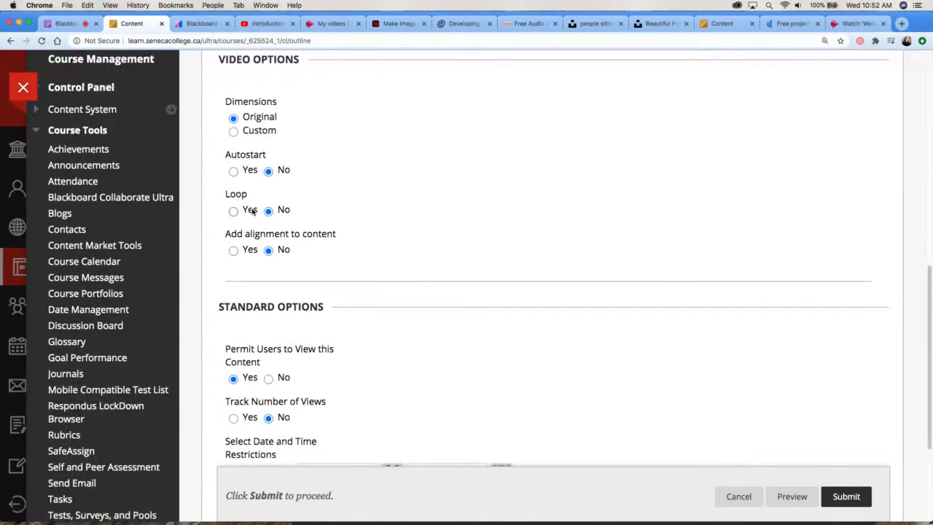
pyautogui.scroll(-4, 324, 244)
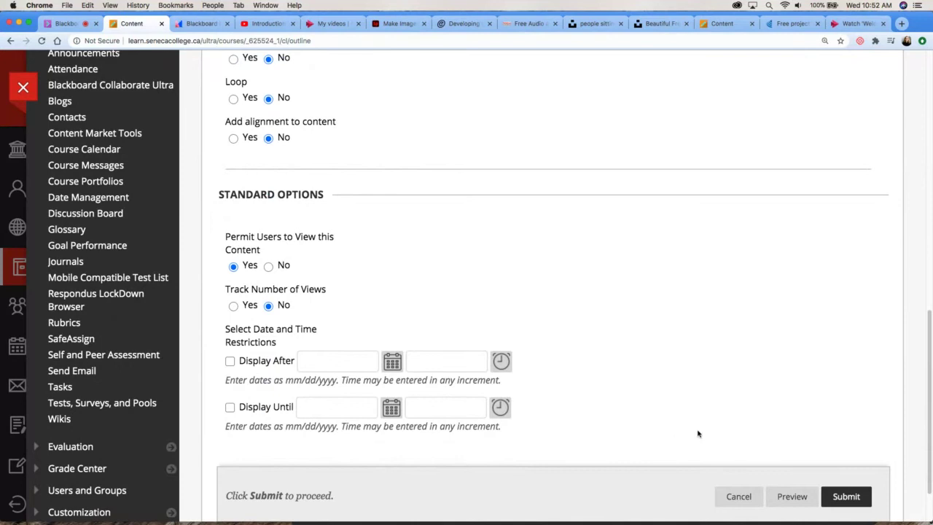
pyautogui.click(847, 500)
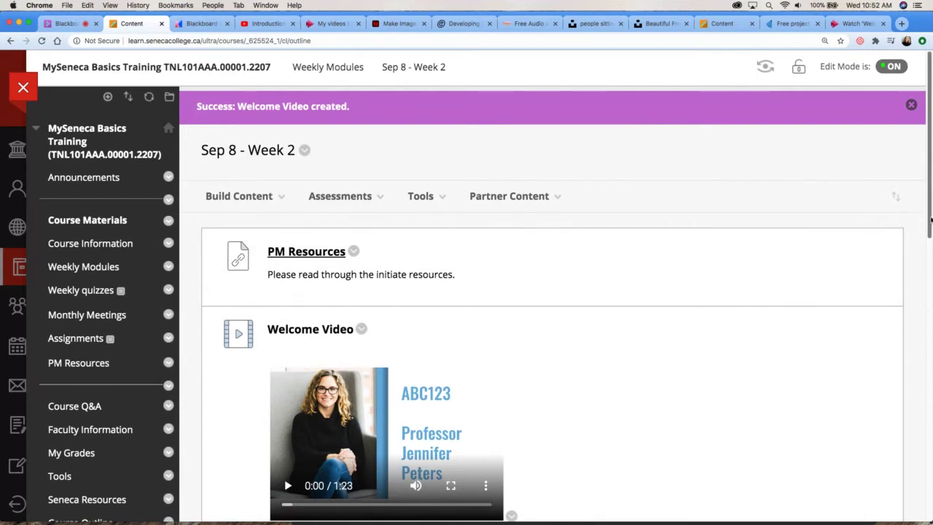
pyautogui.moveTo(931, 220); pyautogui.dragTo(932, 250)
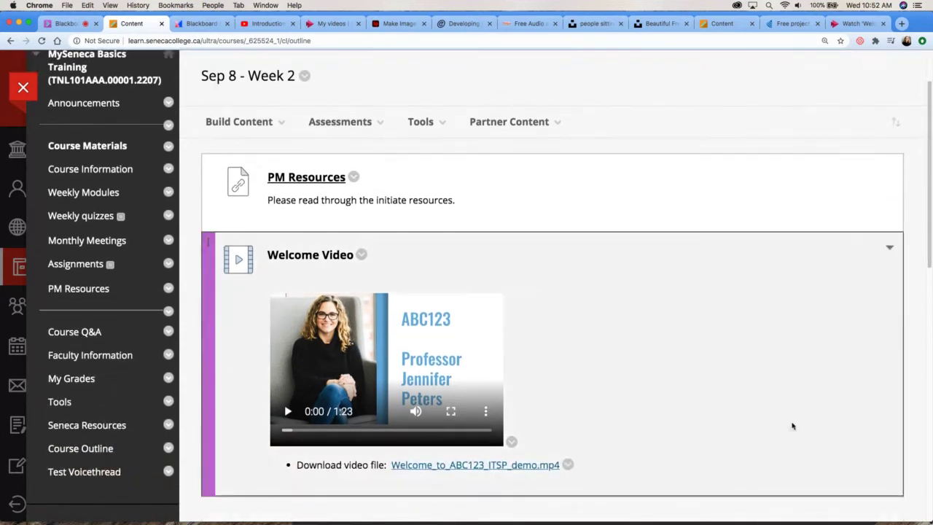
pyautogui.scroll(-2, 859, 290)
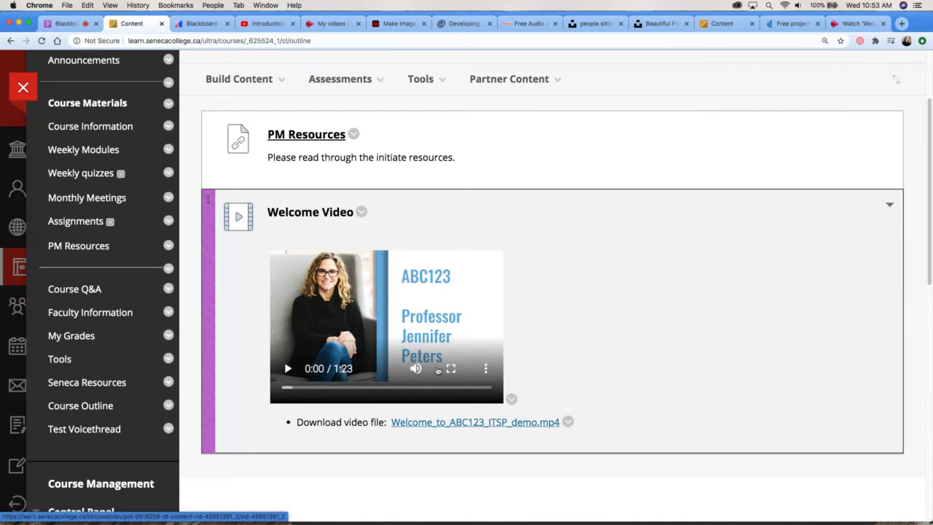
# - Switch to the Blackboard Collaborate session and stop sharing the application
pyautogui.click(71, 24)
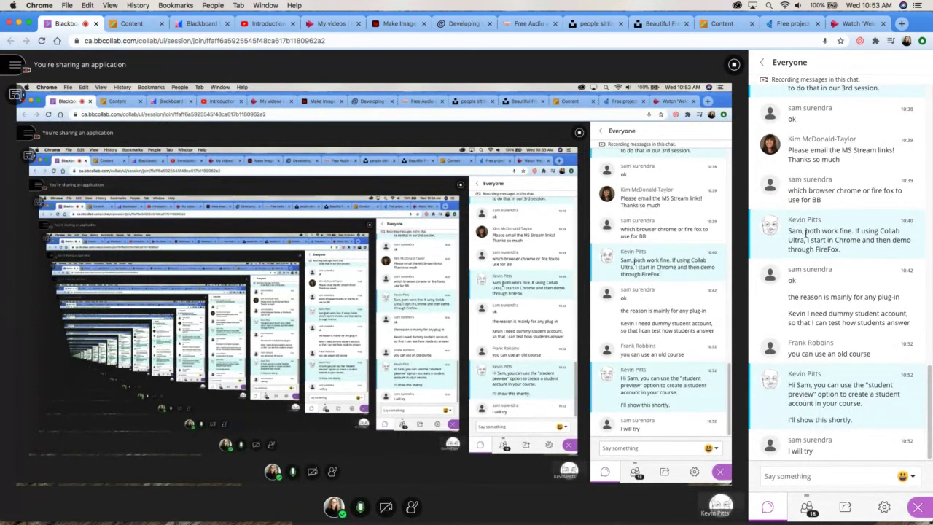
pyautogui.click(734, 66)
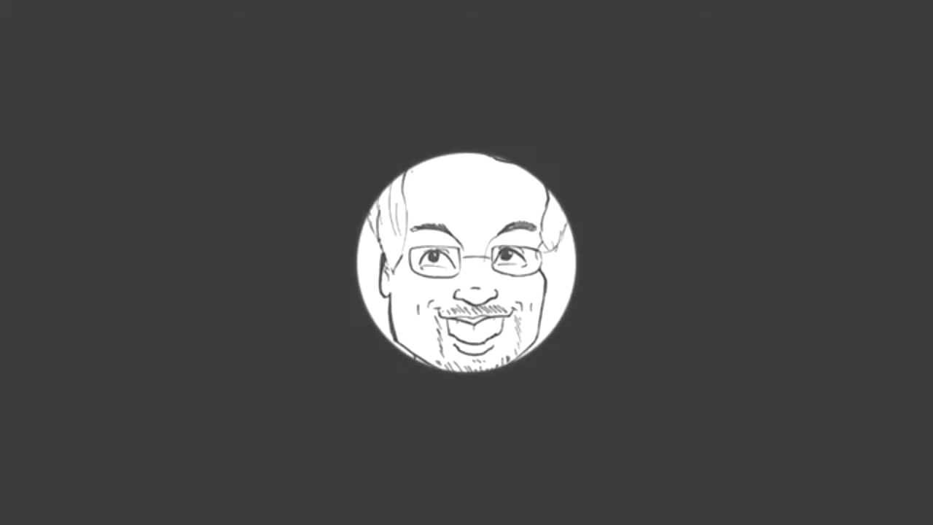
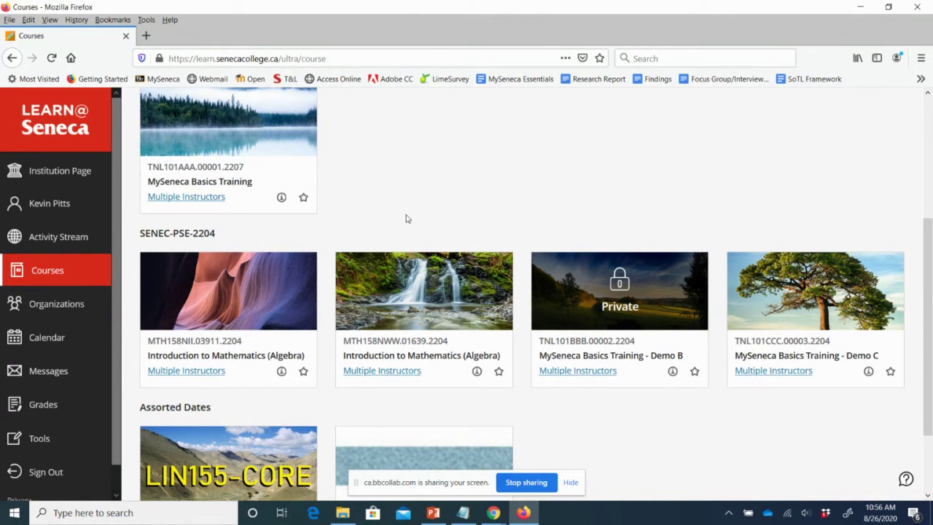
# - Open the Introduction to Mathematics (Algebra) course MTH158NII.03911.2204 and turn on Student Preview mode
pyautogui.click(217, 355)
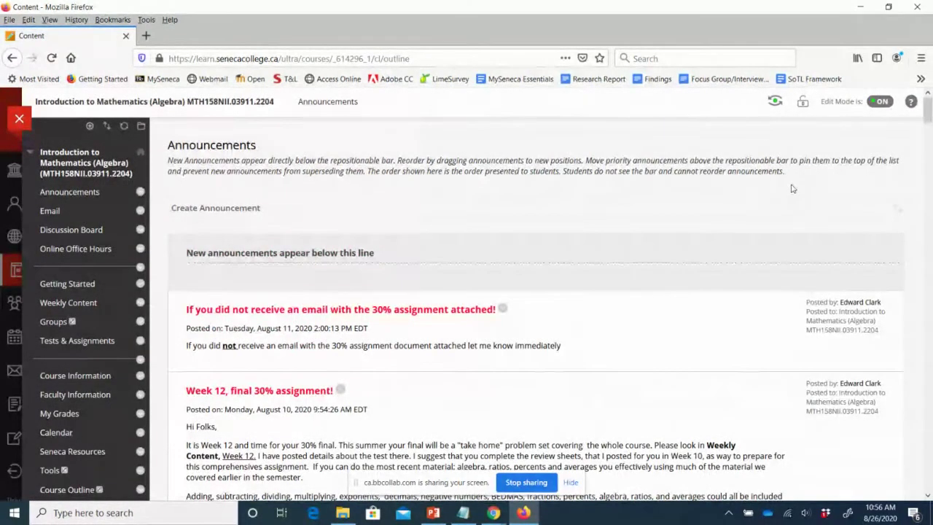
pyautogui.click(774, 103)
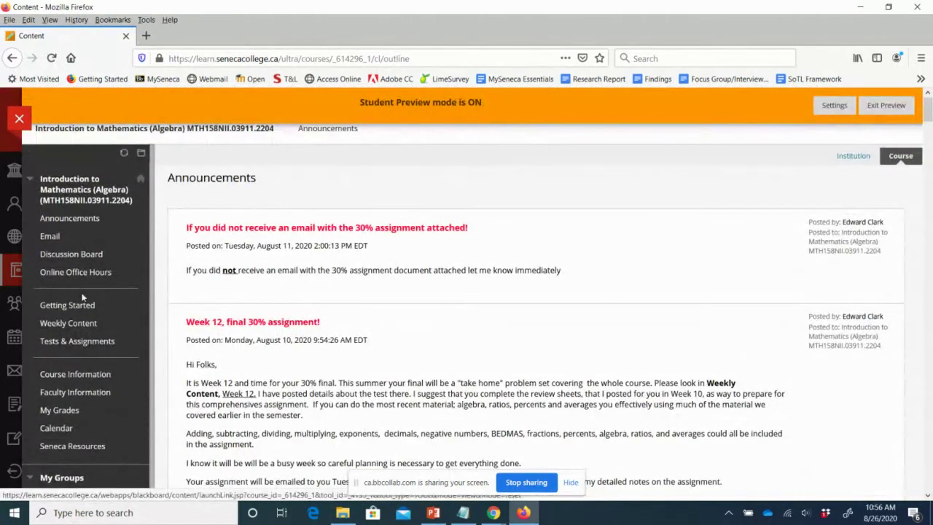
pyautogui.scroll(-2, 82, 294)
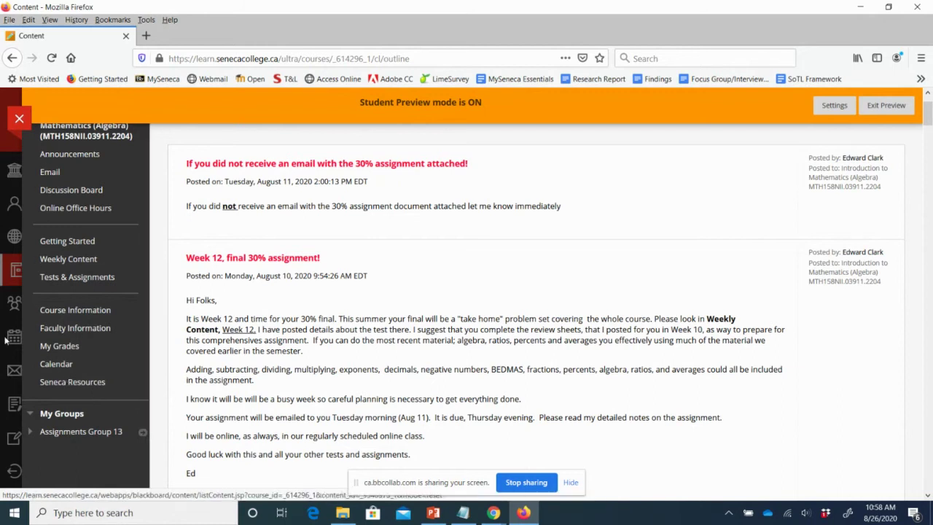
# - Open the Getting Started section and examine its numbered items, from the Welcome Video through the Week 1 learning module instructions
pyautogui.click(71, 264)
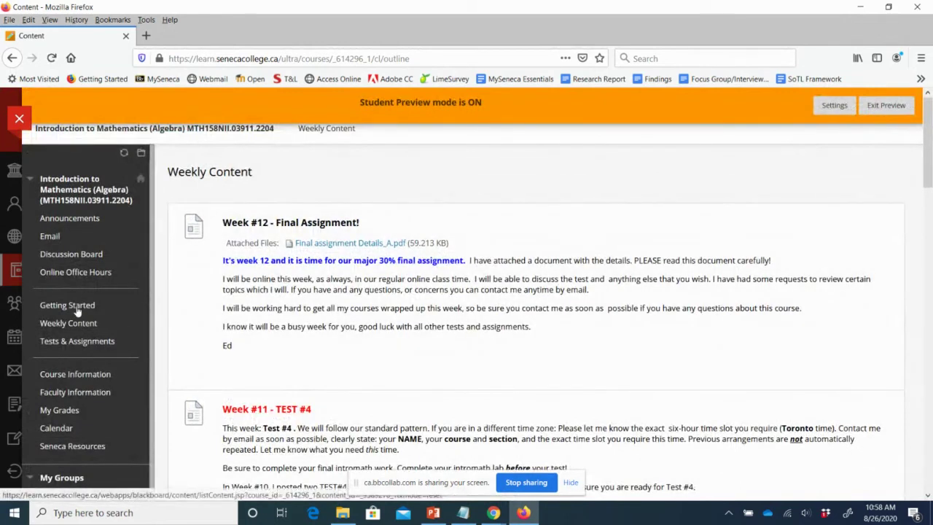
pyautogui.click(76, 311)
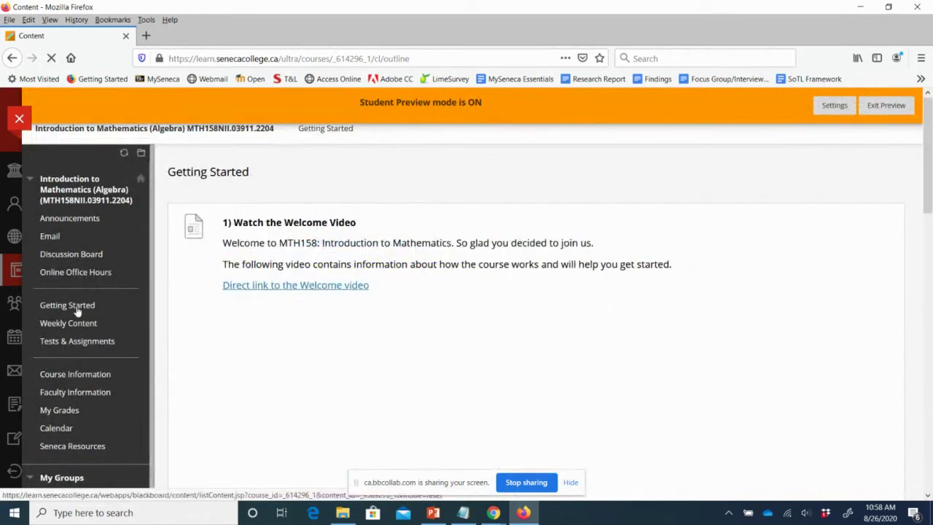
pyautogui.click(930, 185)
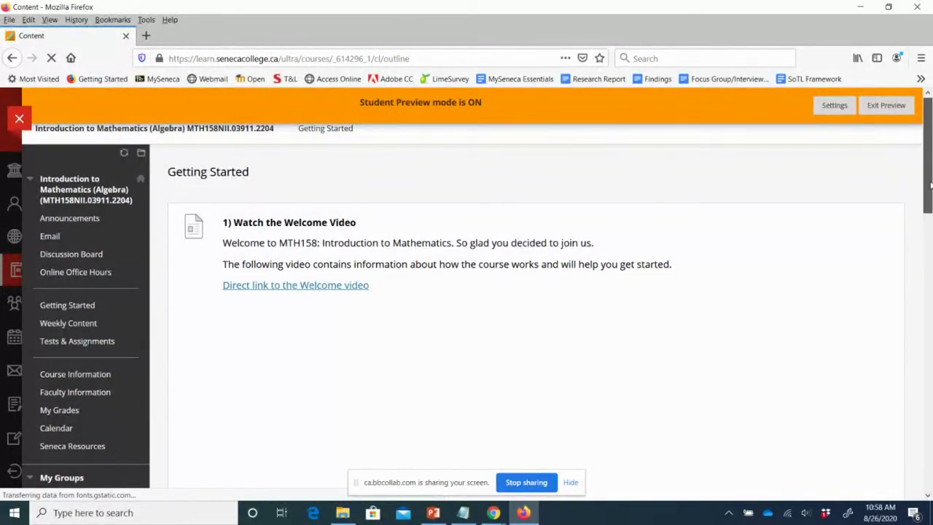
pyautogui.scroll(-1, 932, 206)
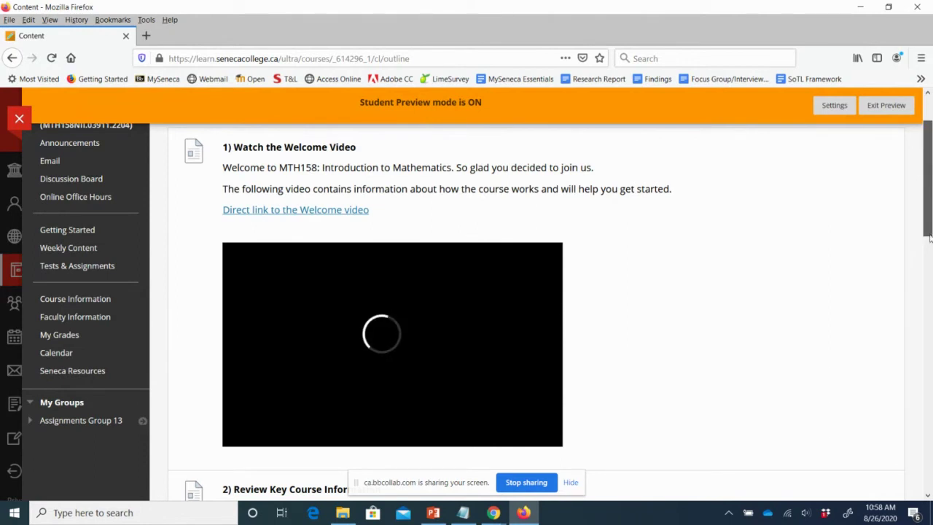
pyautogui.scroll(-2, 834, 271)
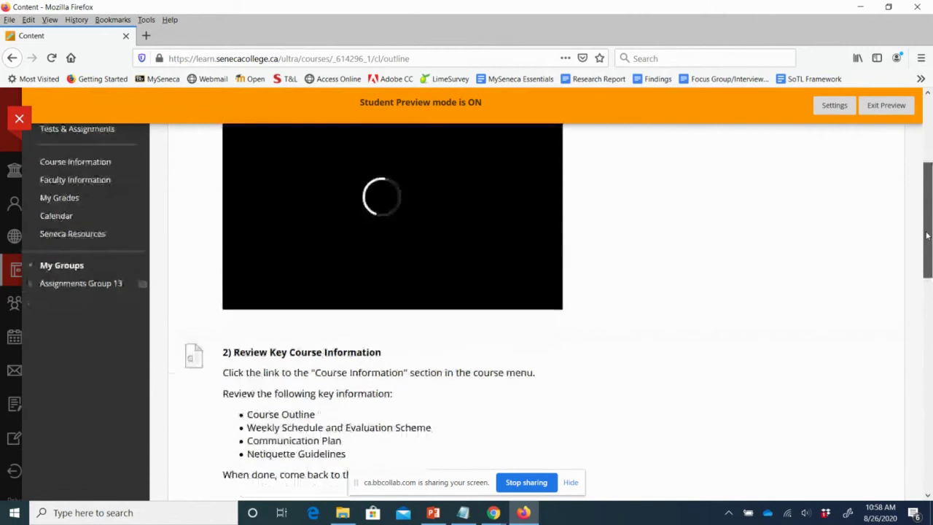
pyautogui.moveTo(927, 235); pyautogui.dragTo(927, 302)
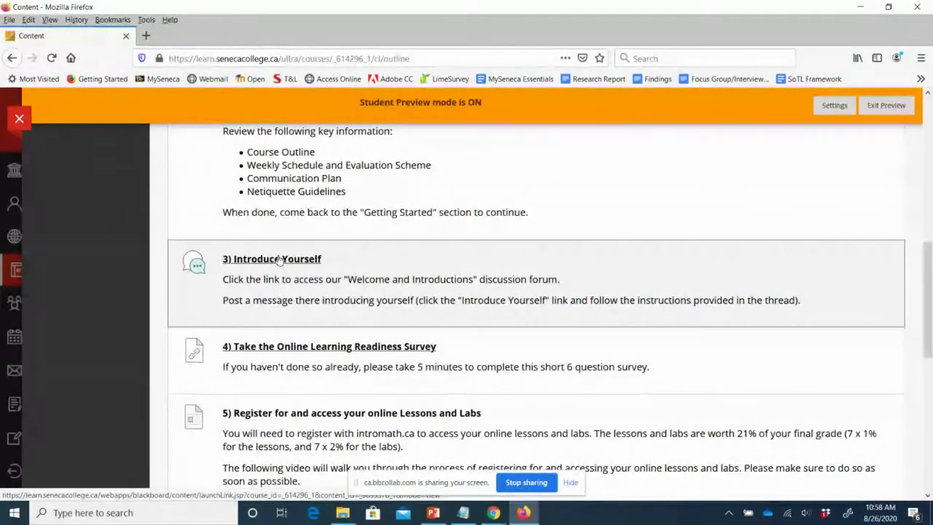
pyautogui.moveTo(930, 255); pyautogui.dragTo(930, 285)
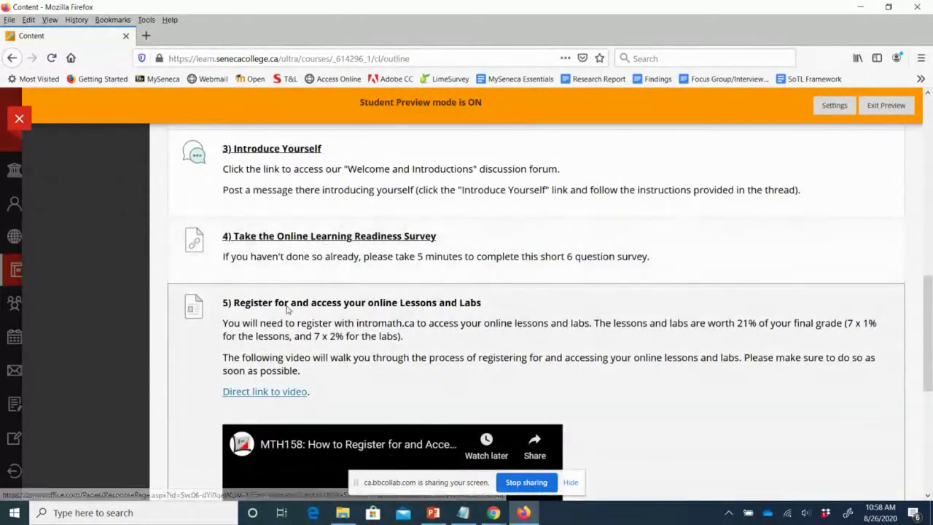
pyautogui.moveTo(927, 290); pyautogui.dragTo(926, 313)
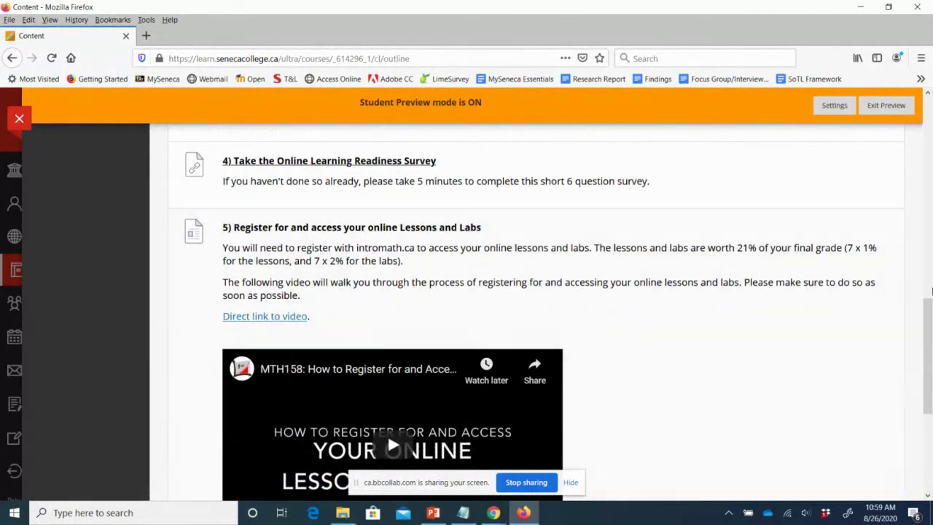
pyautogui.scroll(-2, 928, 315)
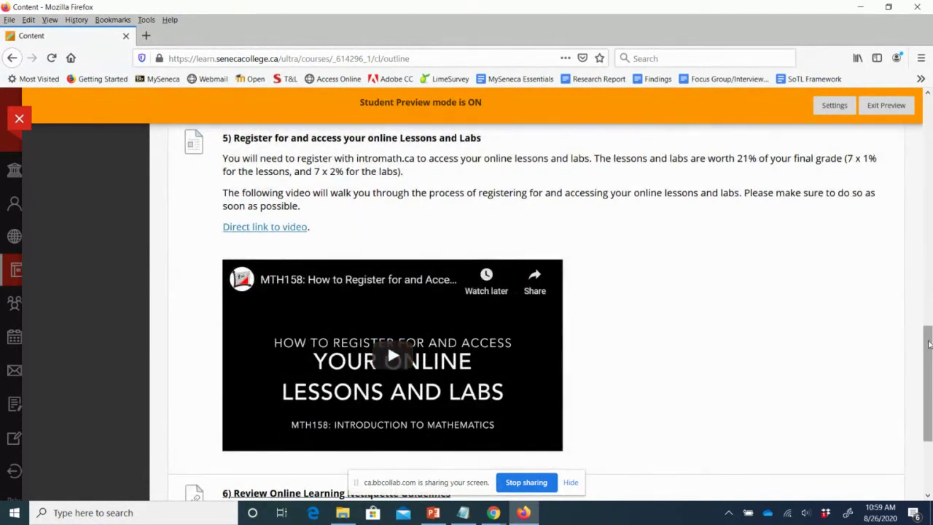
pyautogui.scroll(-2, 930, 371)
pyautogui.scroll(-2, 929, 370)
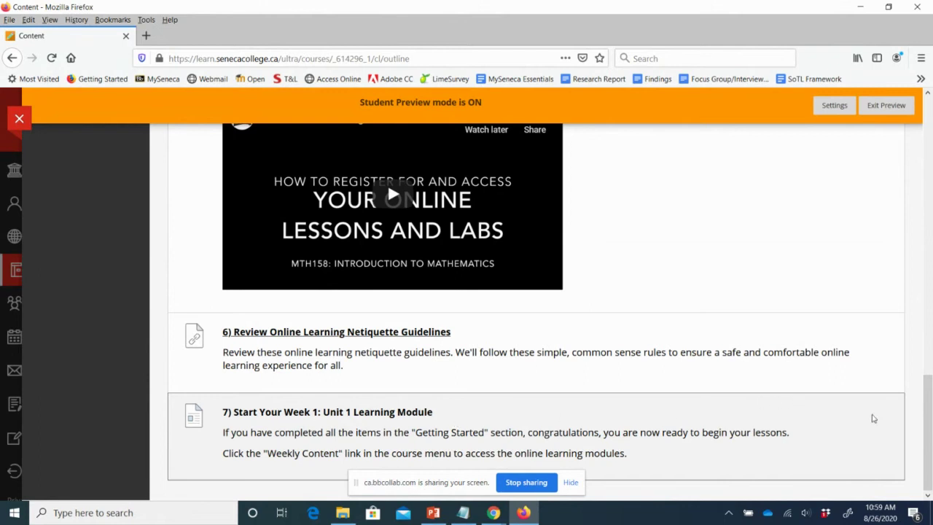
pyautogui.moveTo(928, 418); pyautogui.dragTo(931, 145)
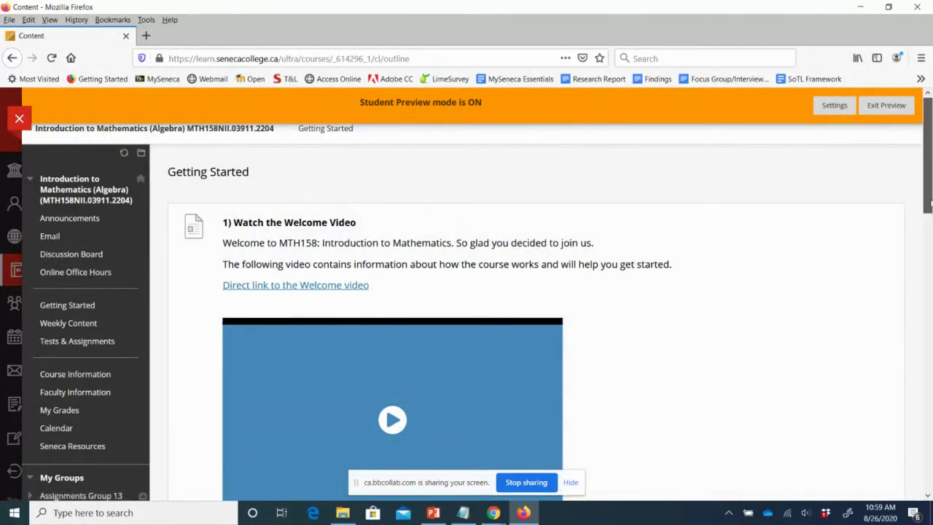
pyautogui.moveTo(929, 205); pyautogui.dragTo(840, 471)
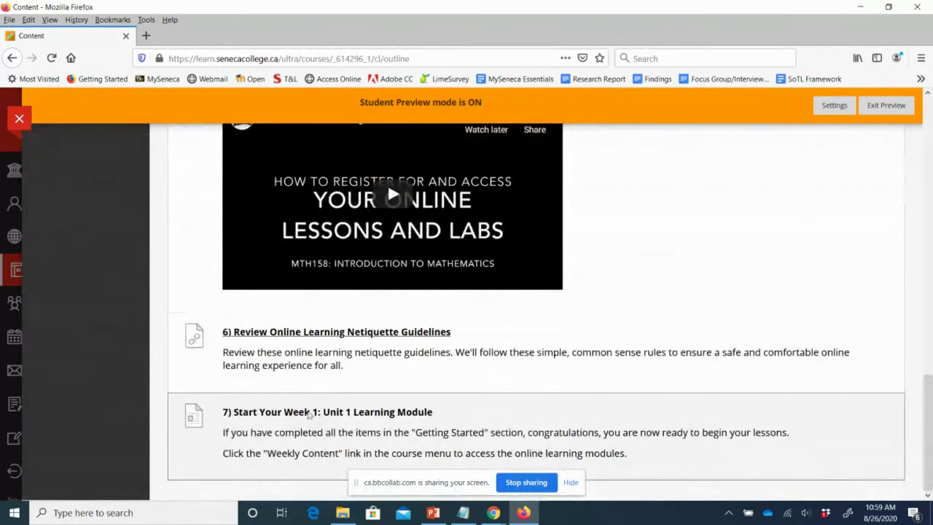
pyautogui.moveTo(929, 445); pyautogui.dragTo(928, 169)
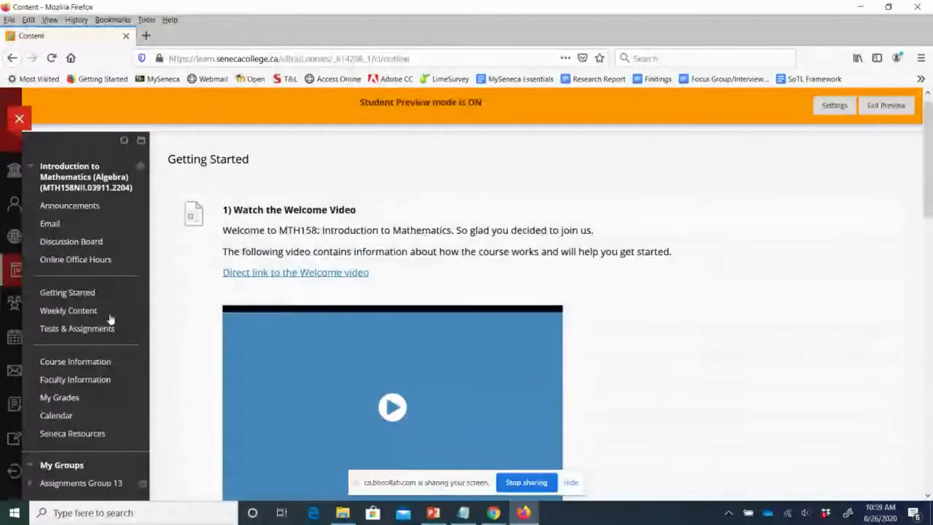
# - Open Weekly Content and look through the weekly items down to the Week 1 learning module
pyautogui.click(70, 310)
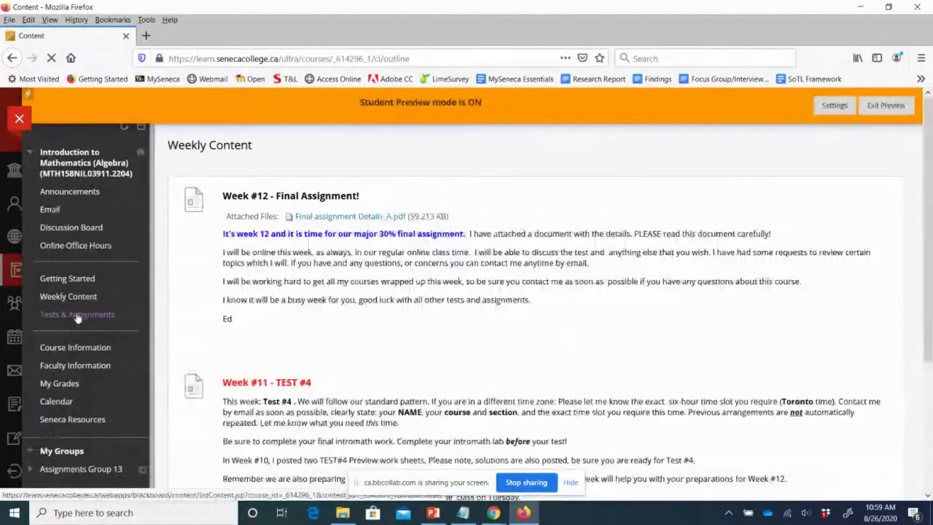
pyautogui.scroll(-1, 931, 155)
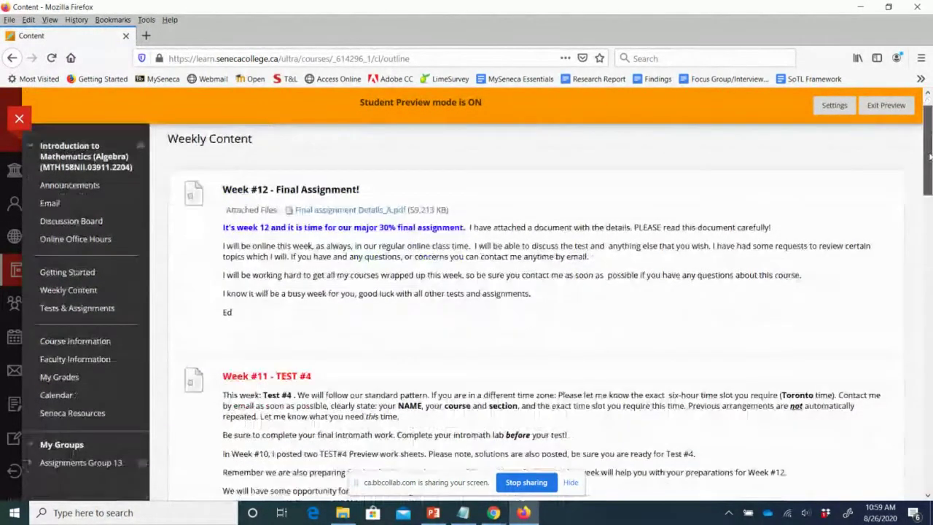
pyautogui.moveTo(930, 155); pyautogui.dragTo(930, 455)
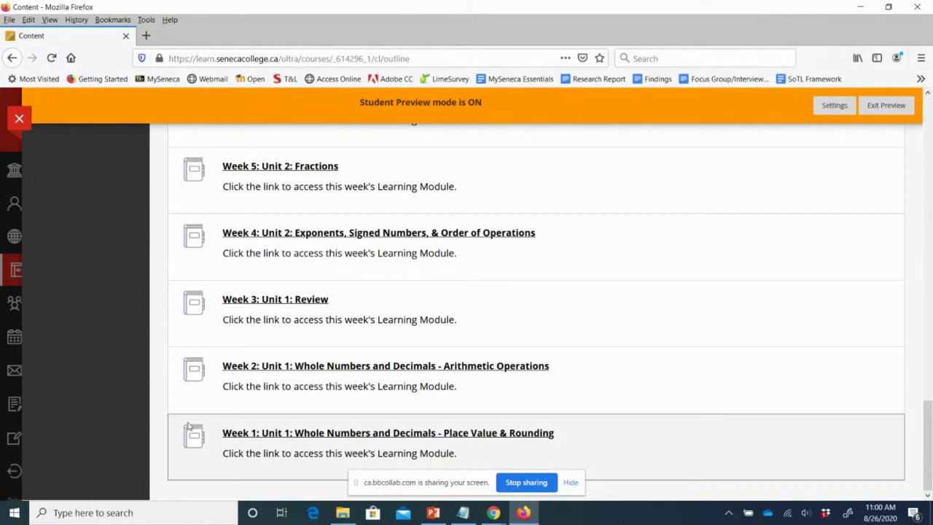
# - Open the Week 1 learning module and look through its Overview and Outcomes, Before You Continue and Place Value Video pages
pyautogui.click(283, 436)
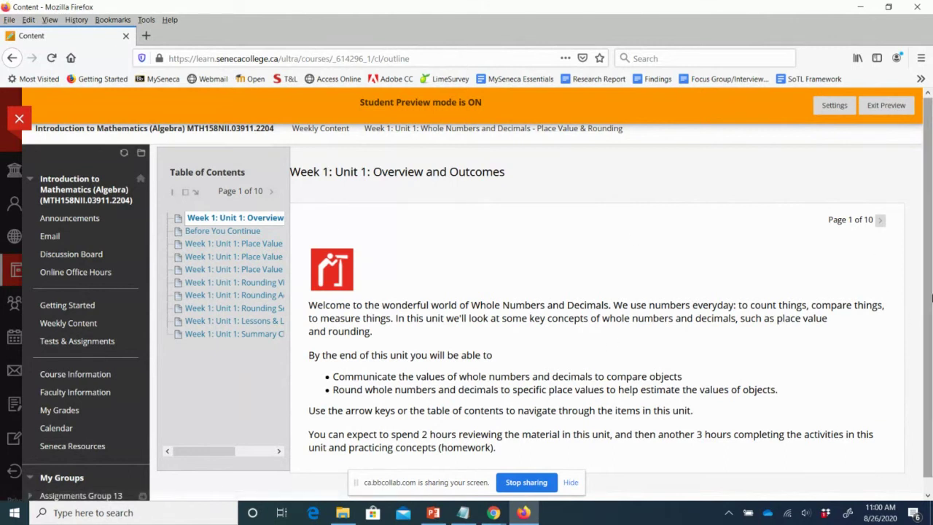
pyautogui.scroll(-1, 931, 347)
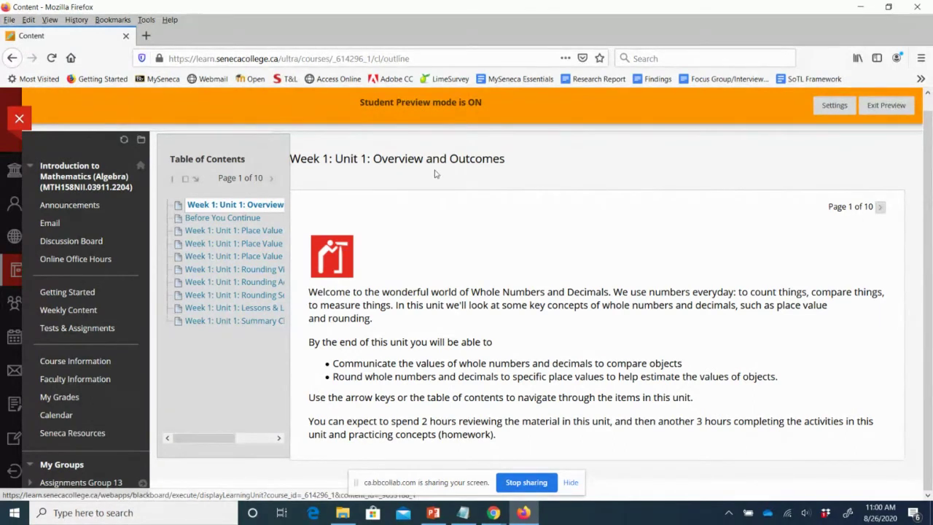
pyautogui.moveTo(382, 157); pyautogui.dragTo(531, 160)
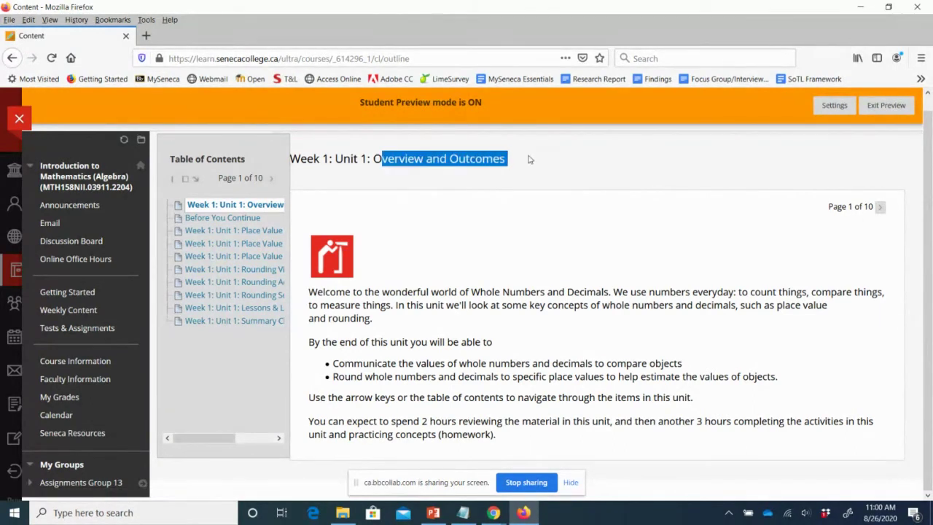
pyautogui.click(880, 210)
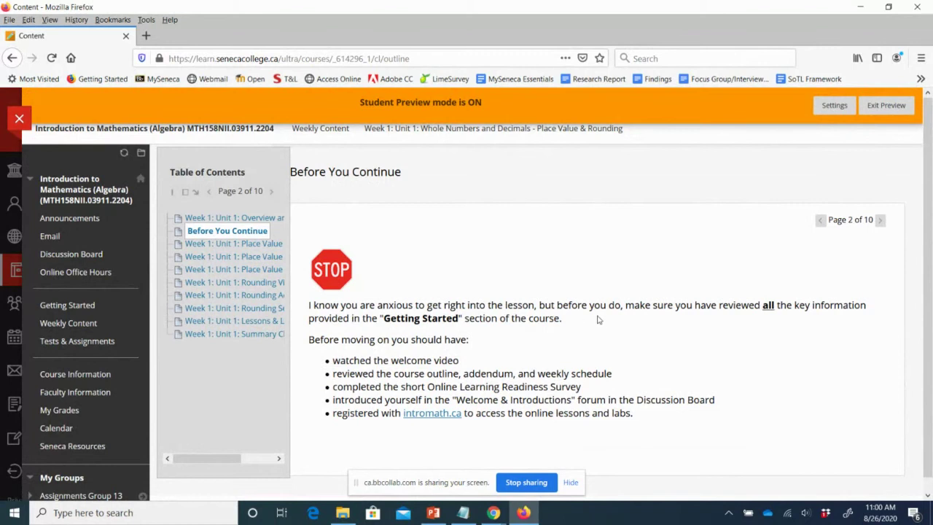
pyautogui.click(881, 221)
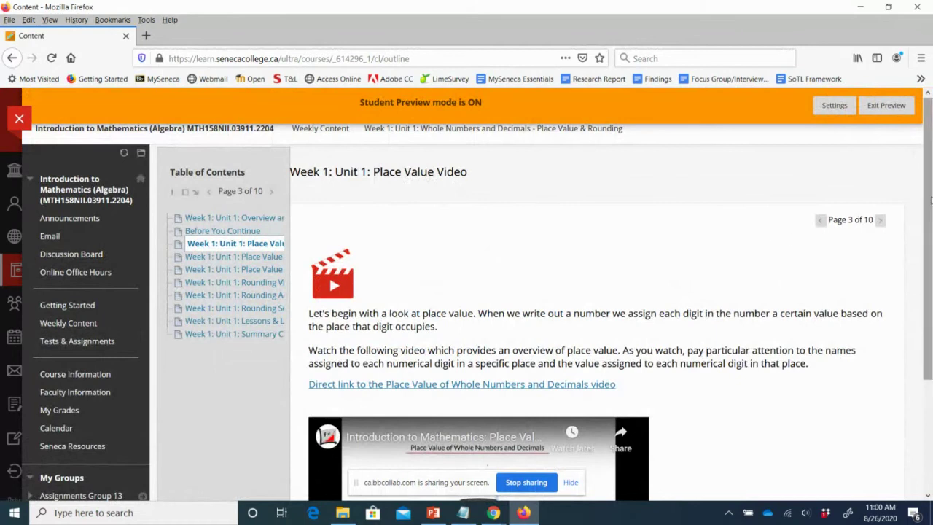
pyautogui.scroll(-3, 931, 199)
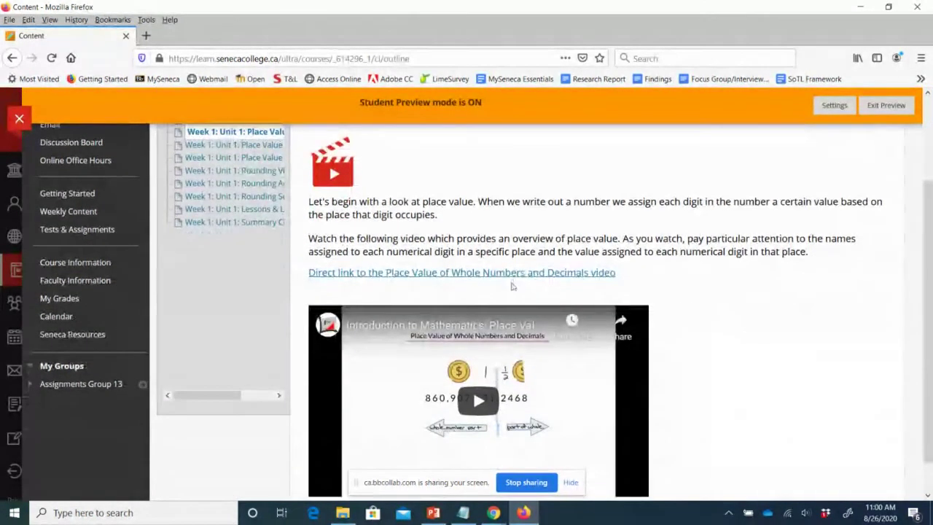
pyautogui.scroll(3, 927, 211)
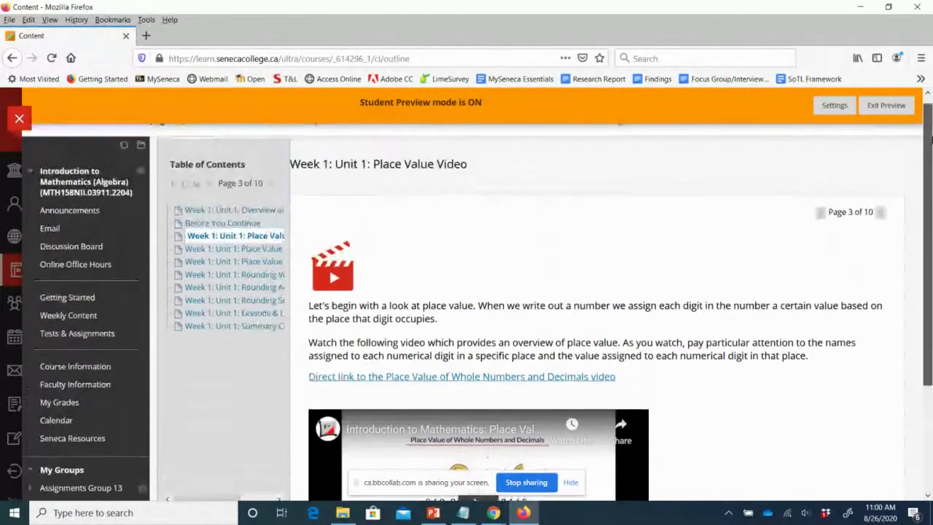
# - Look through the module's Place Value Activity and Place Value Self-Quiz pages and read the Summary Checklist with its closing message
pyautogui.click(882, 213)
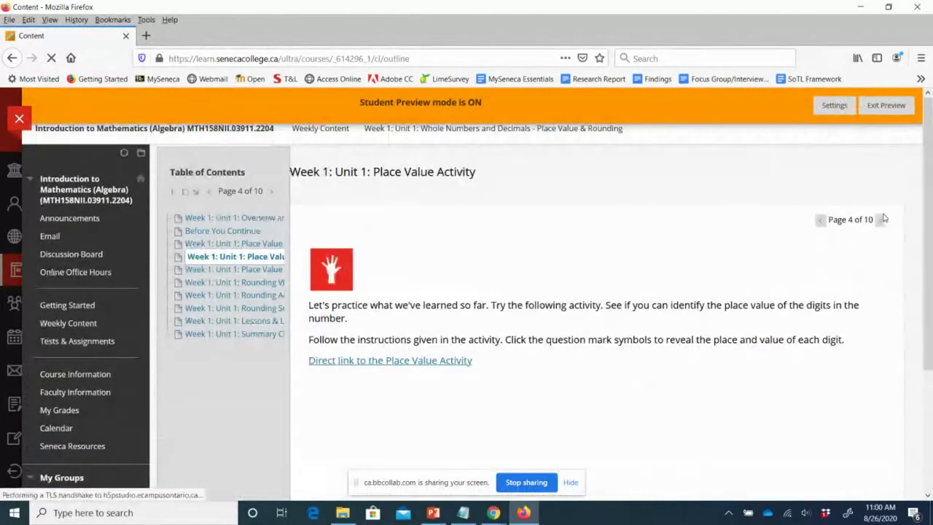
pyautogui.moveTo(930, 224)
pyautogui.mouseDown()
pyautogui.moveTo(930, 307)
pyautogui.moveTo(930, 224)
pyautogui.mouseUp()
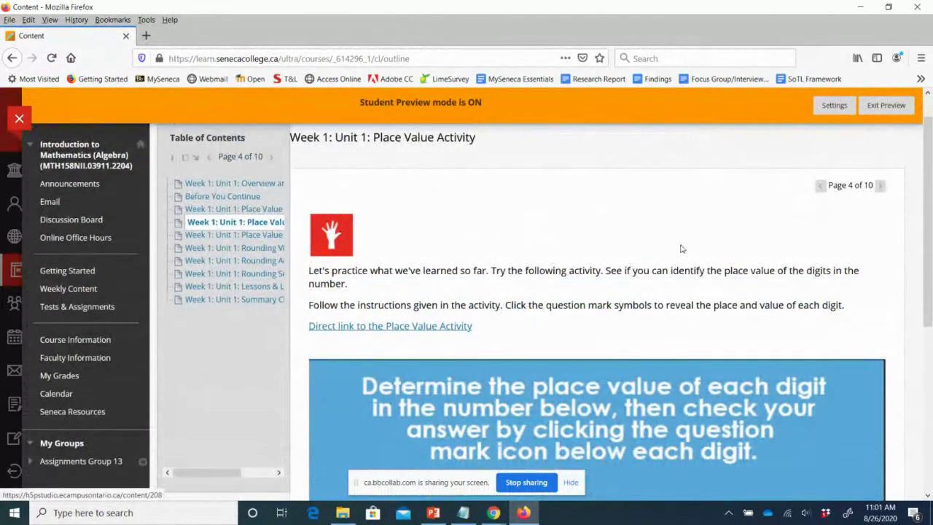
pyautogui.click(881, 186)
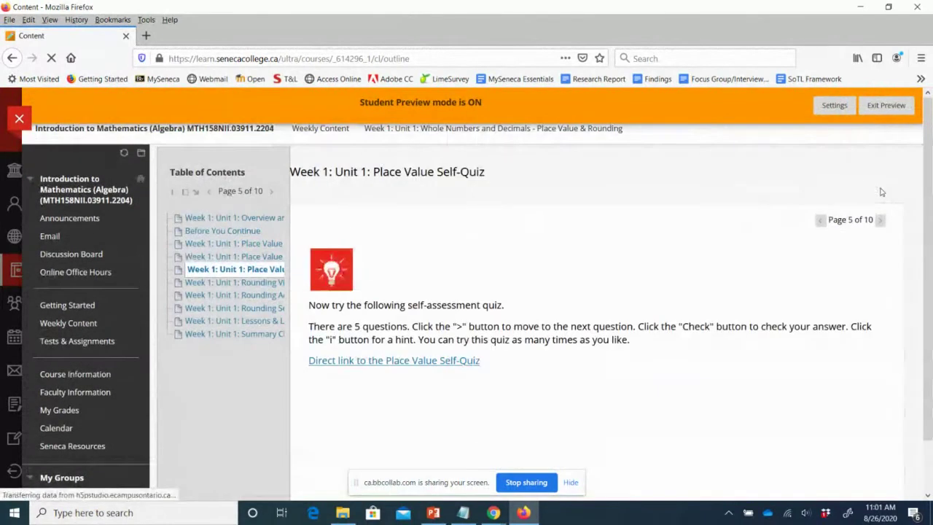
pyautogui.moveTo(932, 188); pyautogui.dragTo(930, 216)
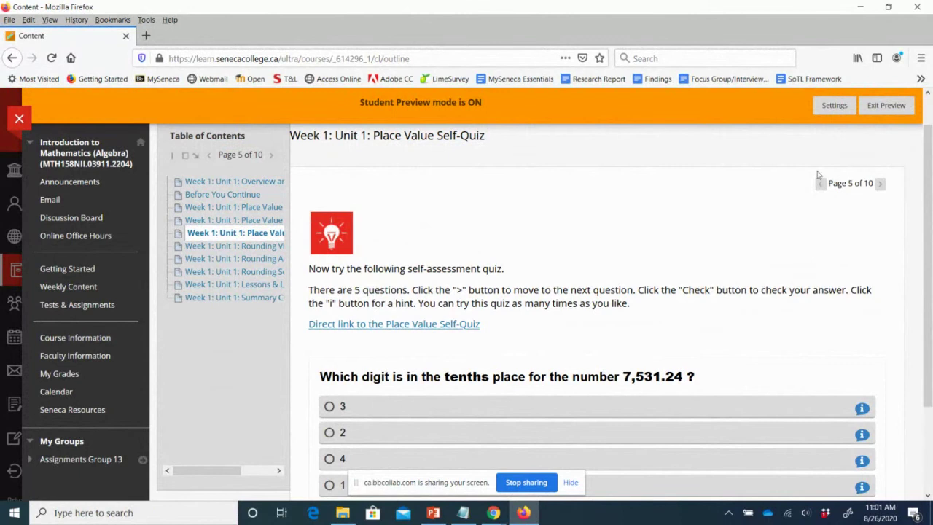
pyautogui.click(208, 299)
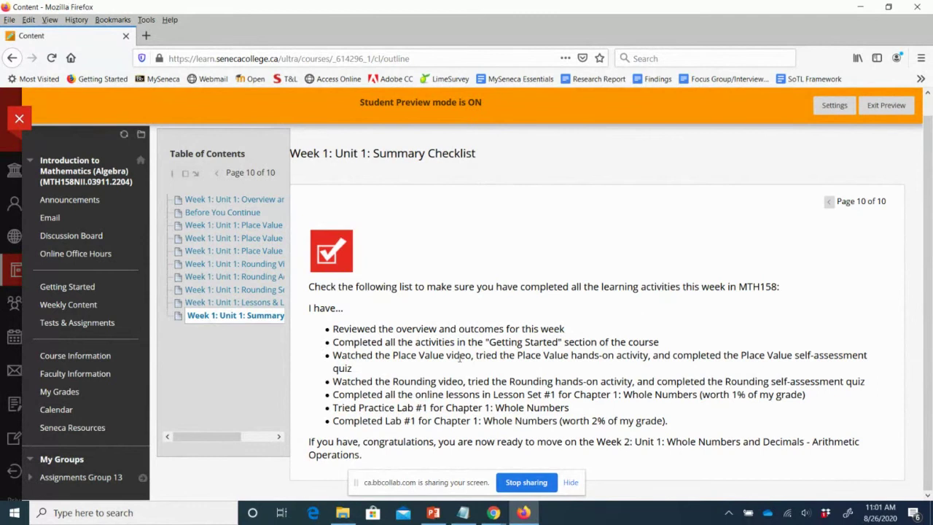
pyautogui.moveTo(319, 442); pyautogui.dragTo(552, 454)
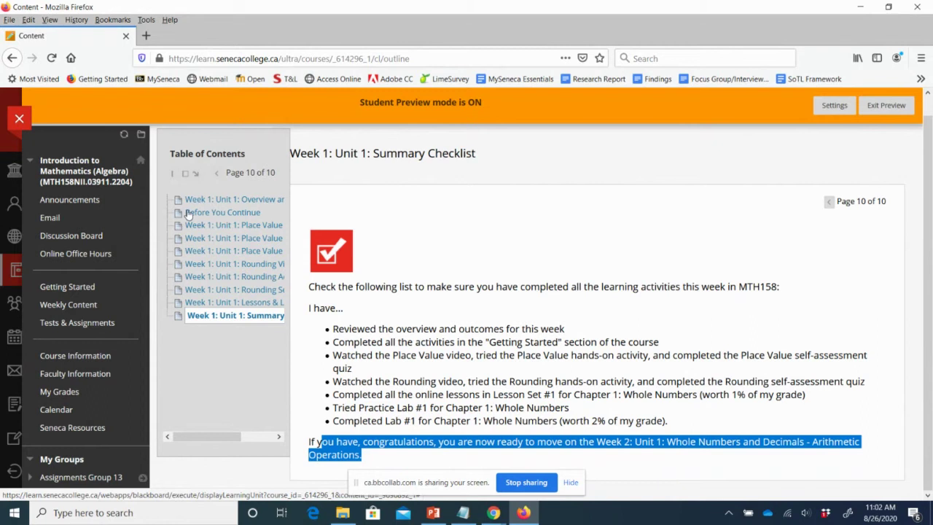
# - Close the algebra course and open the MySeneca Basics Training course TNL101AAA.00001.2207 from the course list
pyautogui.click(19, 121)
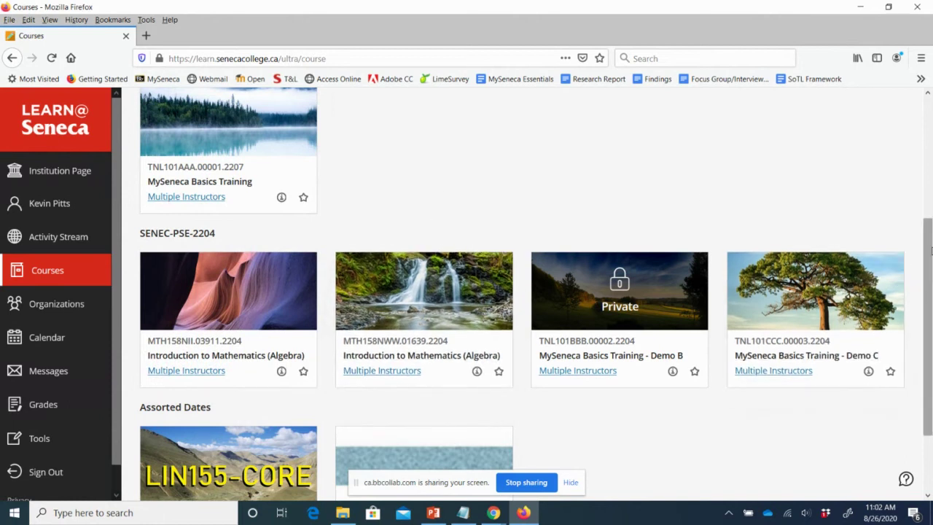
pyautogui.scroll(2, 929, 206)
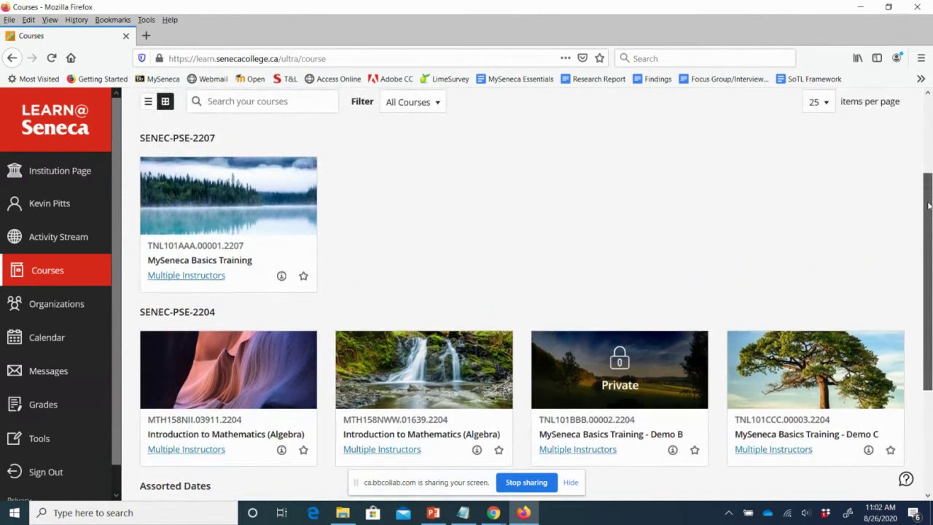
pyautogui.moveTo(929, 206); pyautogui.dragTo(930, 230)
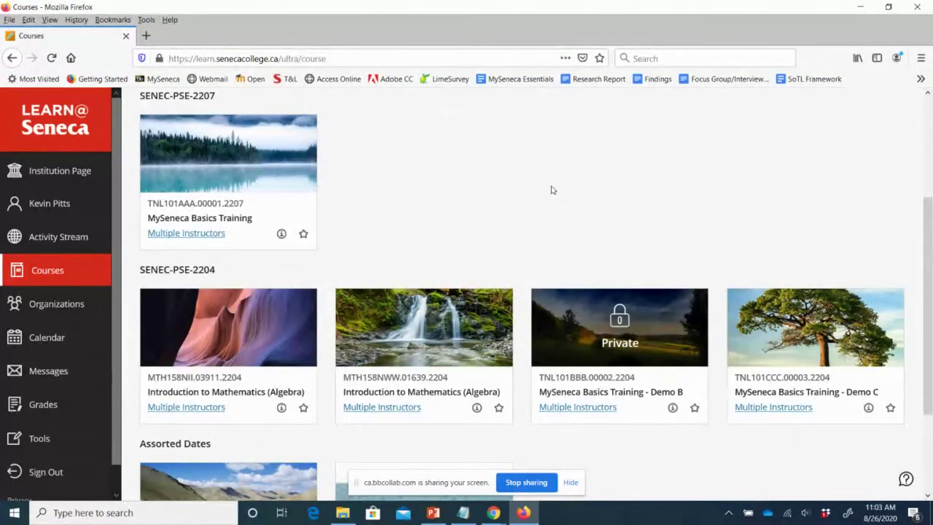
pyautogui.click(202, 215)
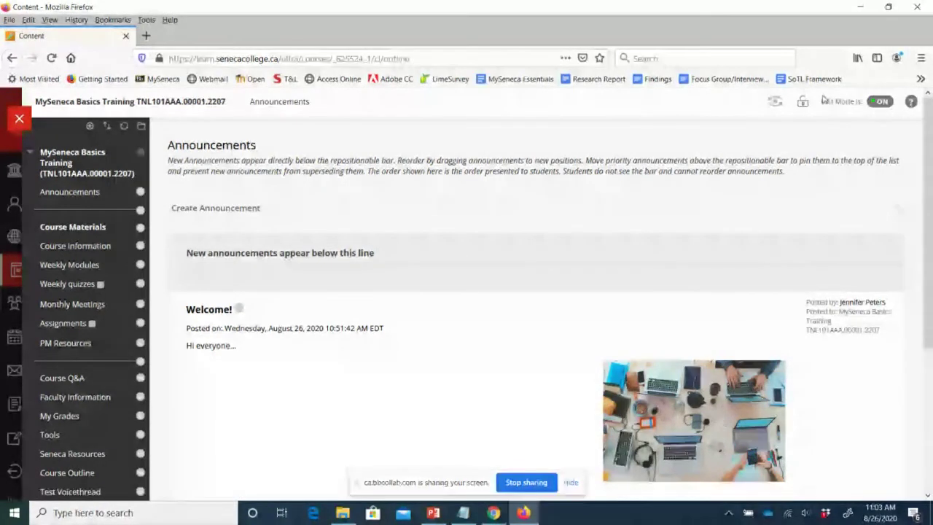
# - Turn Edit Mode off to check the course without editing controls and turn it back on
pyautogui.moveTo(821, 101); pyautogui.dragTo(854, 102)
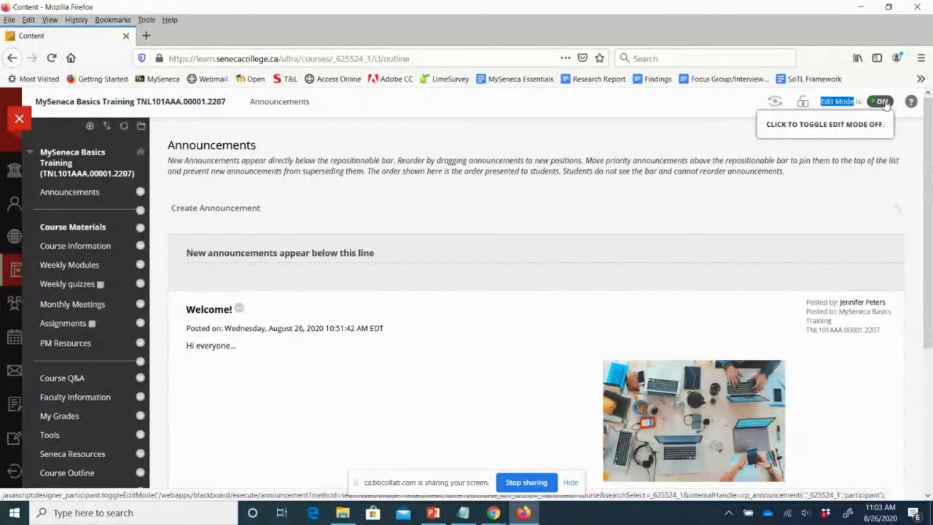
pyautogui.click(883, 102)
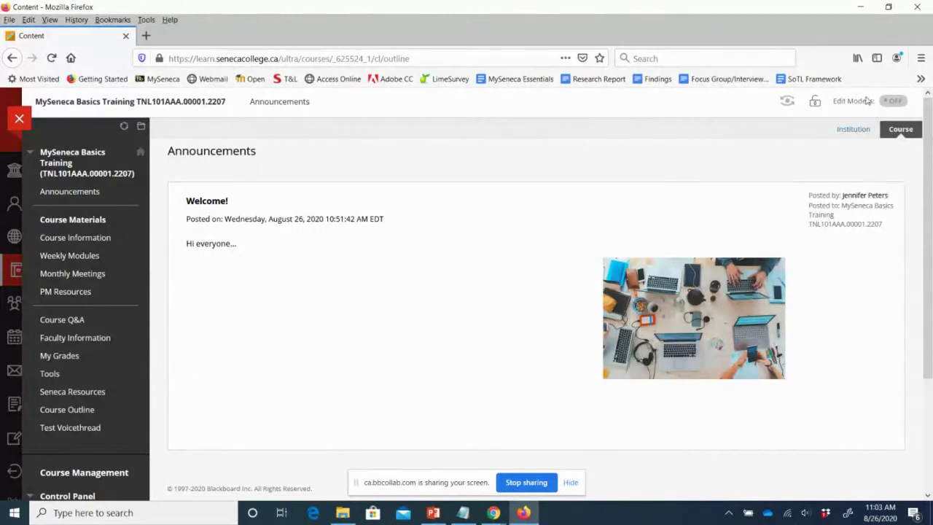
pyautogui.click(892, 100)
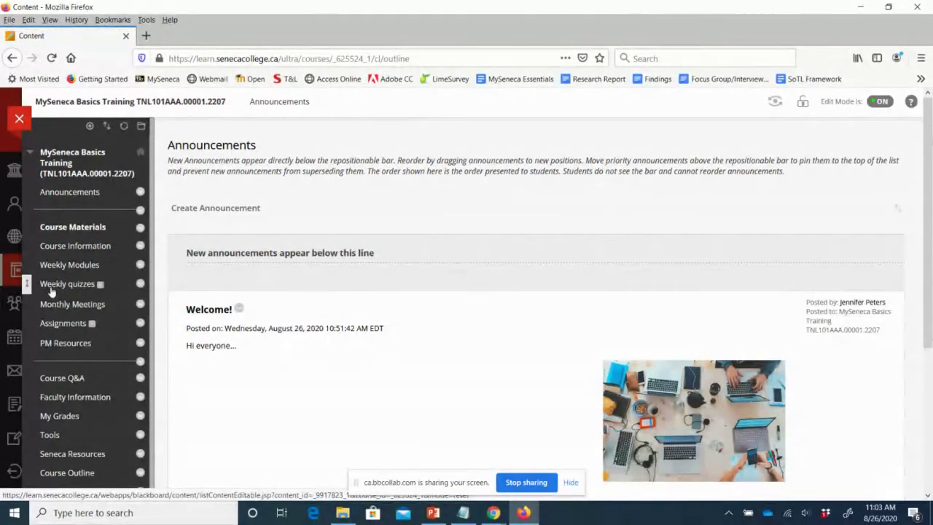
pyautogui.moveTo(100, 289)
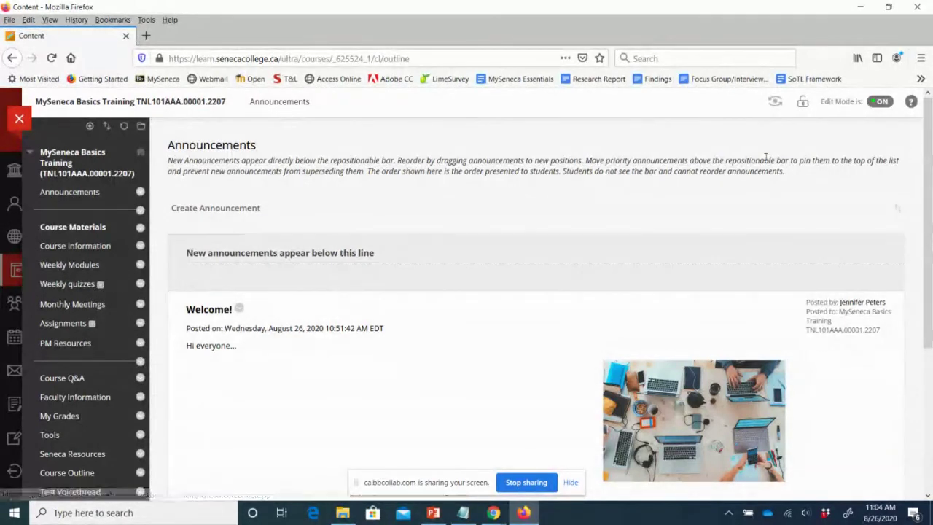
# - Enter Student Preview in the training course and exit it with the option to keep the preview user and all data
pyautogui.click(777, 104)
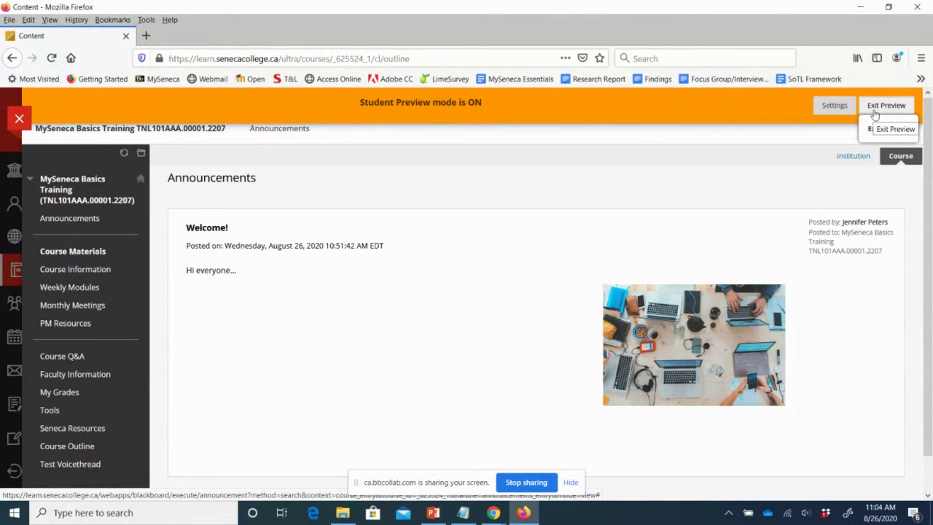
pyautogui.click(888, 106)
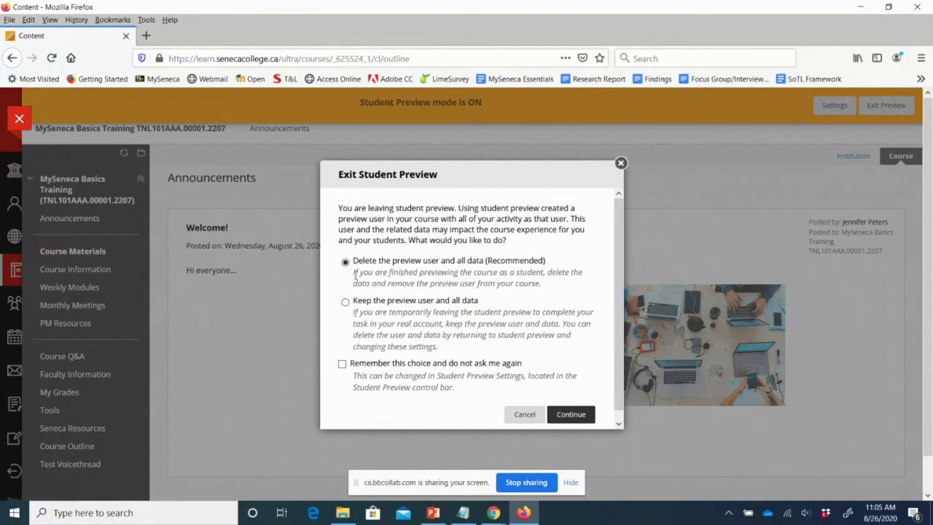
pyautogui.moveTo(352, 260); pyautogui.dragTo(477, 260)
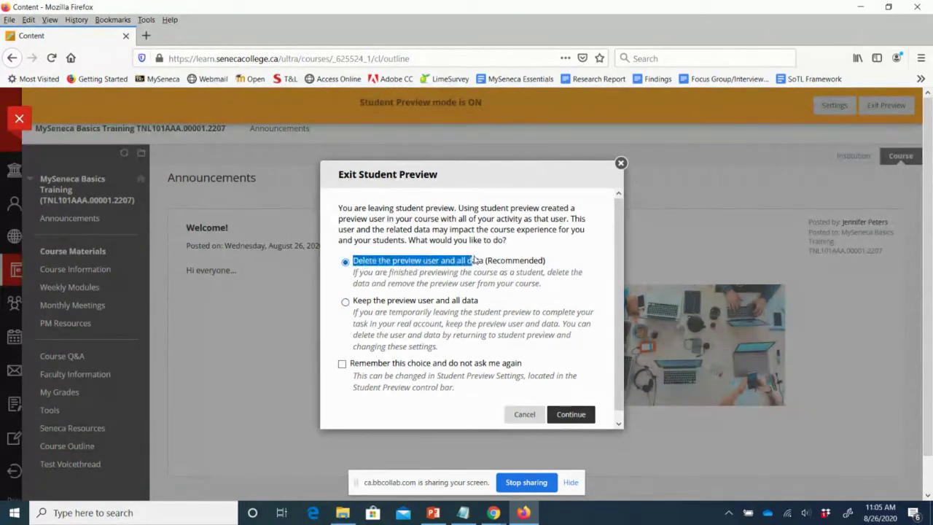
pyautogui.click(346, 302)
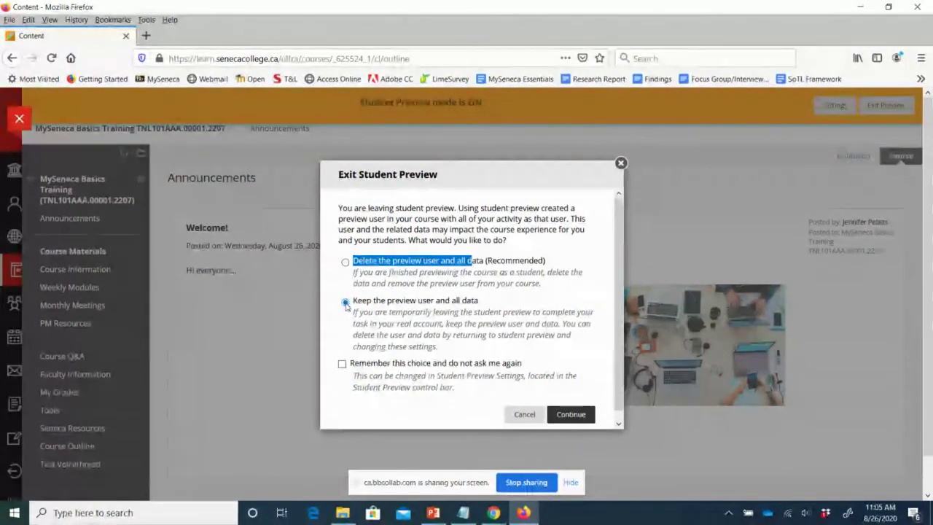
pyautogui.click(565, 415)
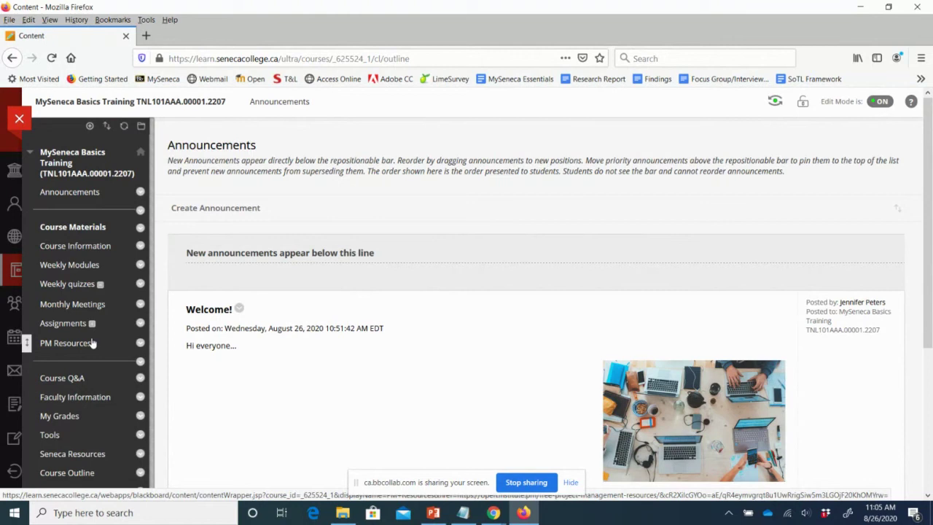
# - Start a new learning module in Weekly Modules and name it "Week 1: Place Value of Whole Numbers and Decimals"
pyautogui.click(73, 266)
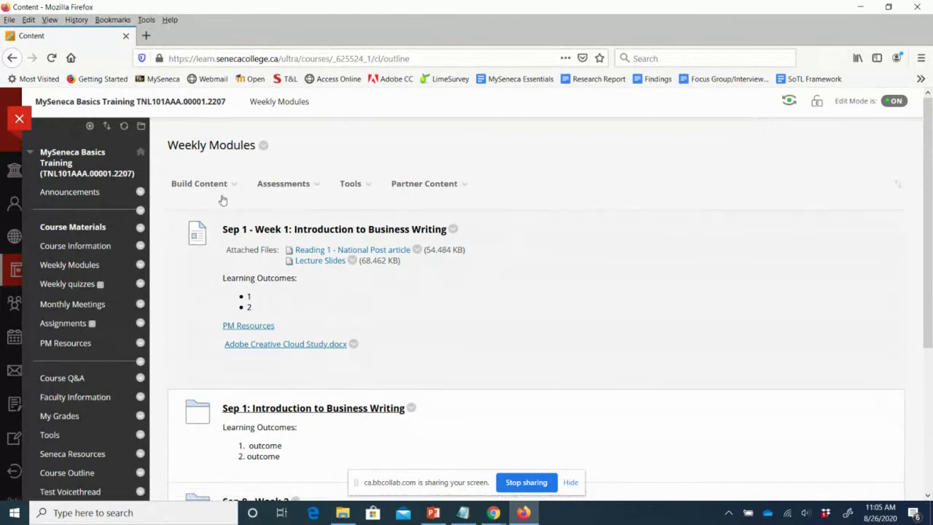
pyautogui.click(223, 187)
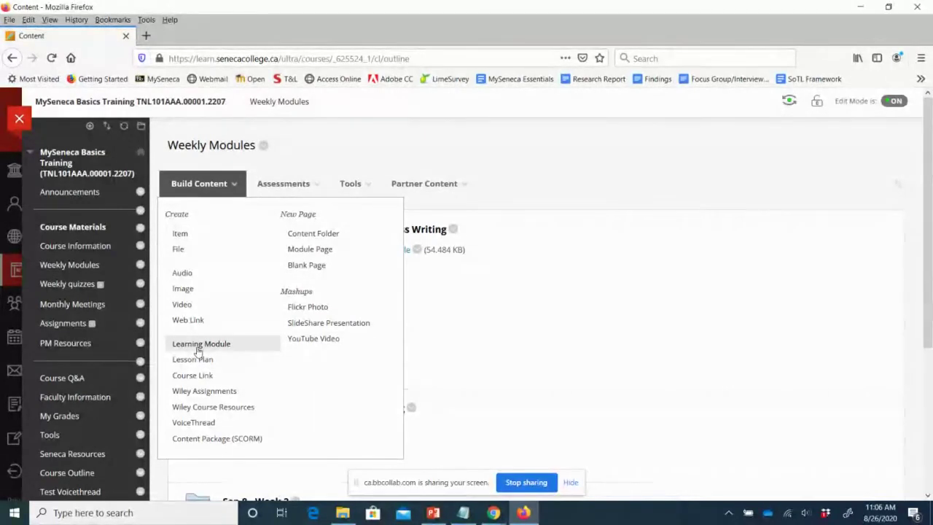
pyautogui.click(197, 348)
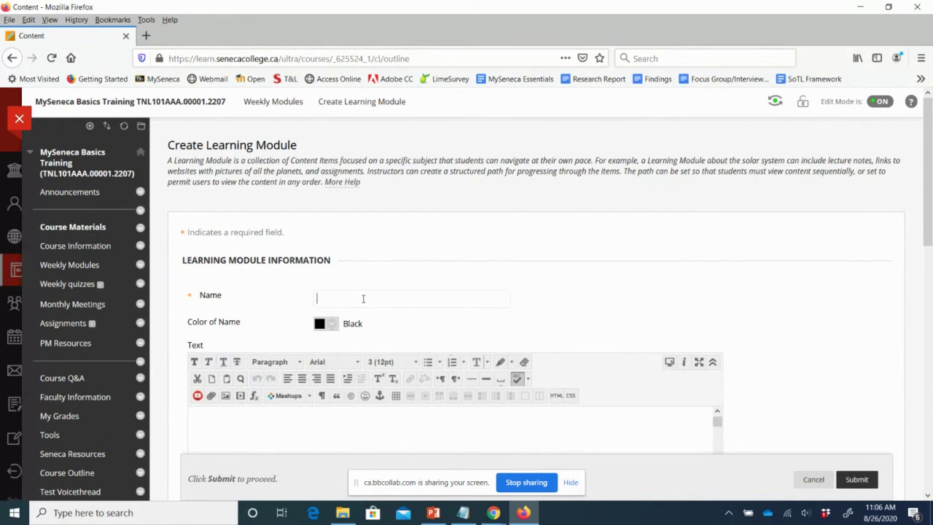
pyautogui.write('Week 1')
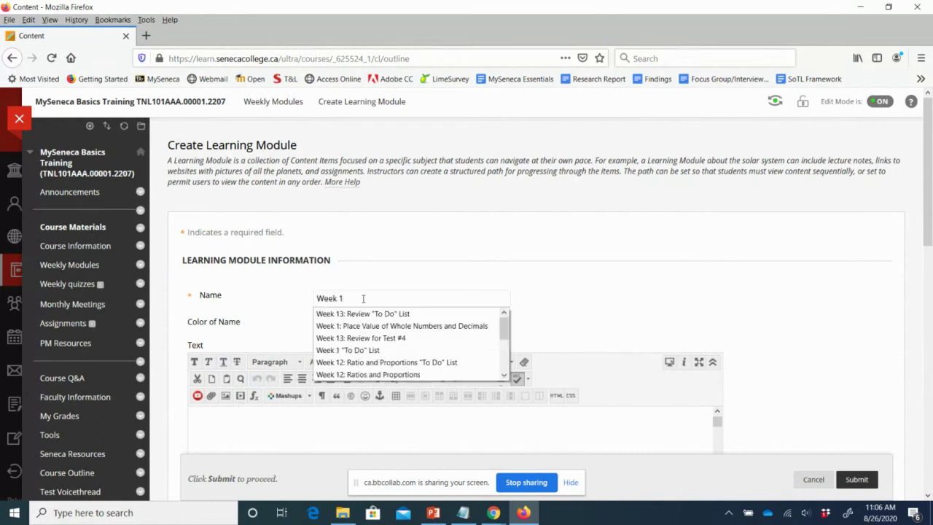
pyautogui.write(':')
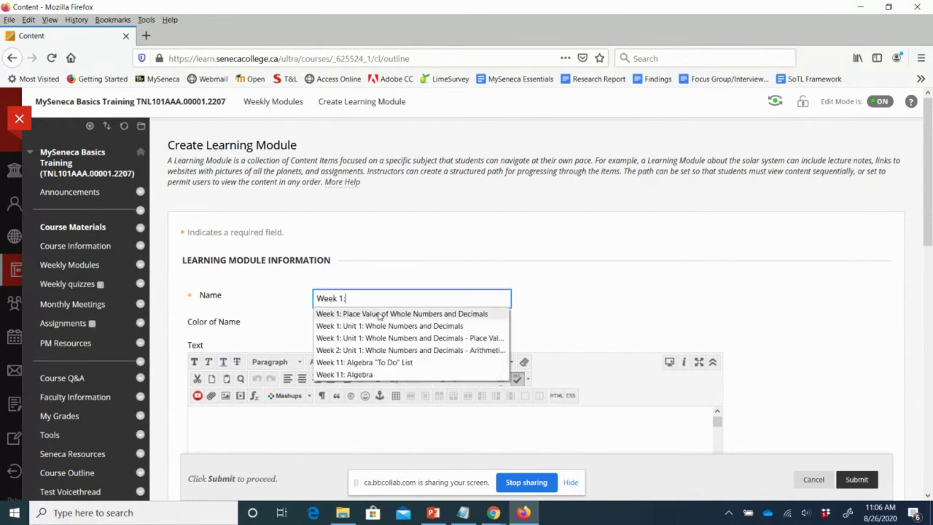
pyautogui.click(379, 315)
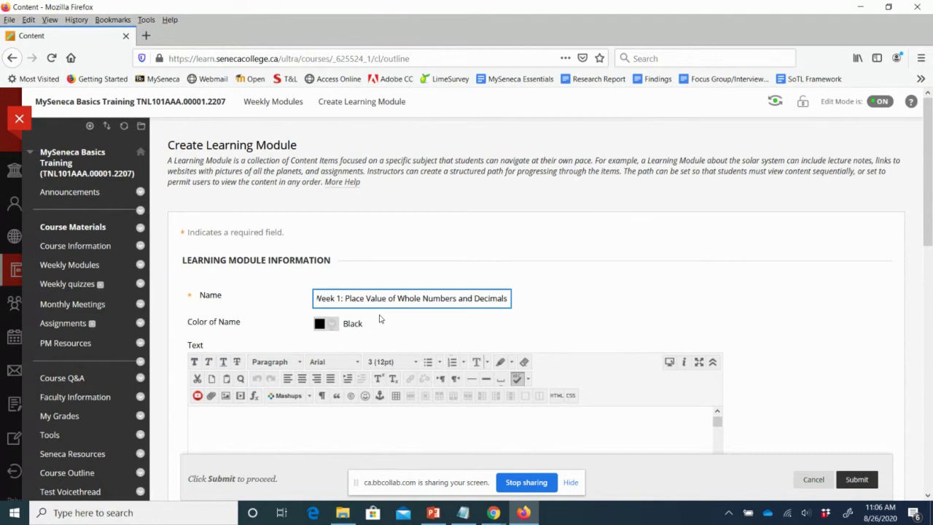
pyautogui.click(416, 322)
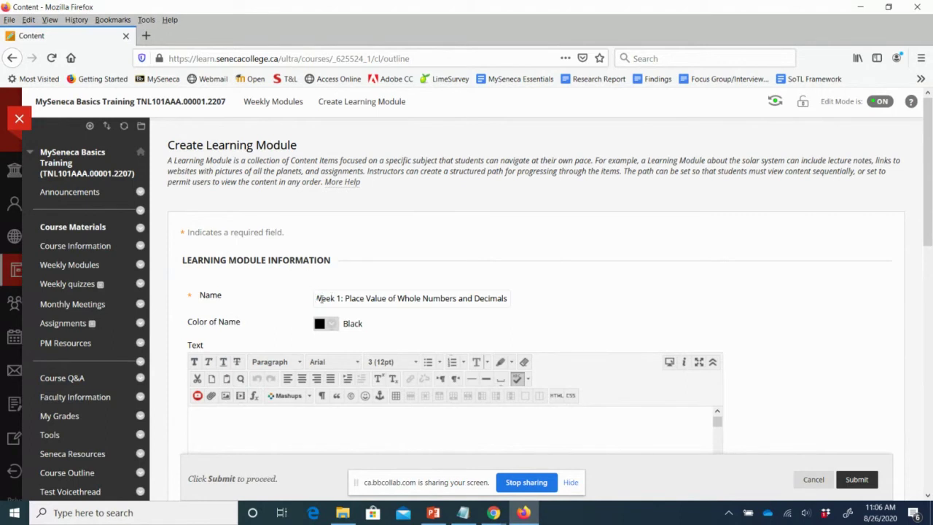
pyautogui.click(316, 299)
pyautogui.click(395, 316)
pyautogui.click(379, 299)
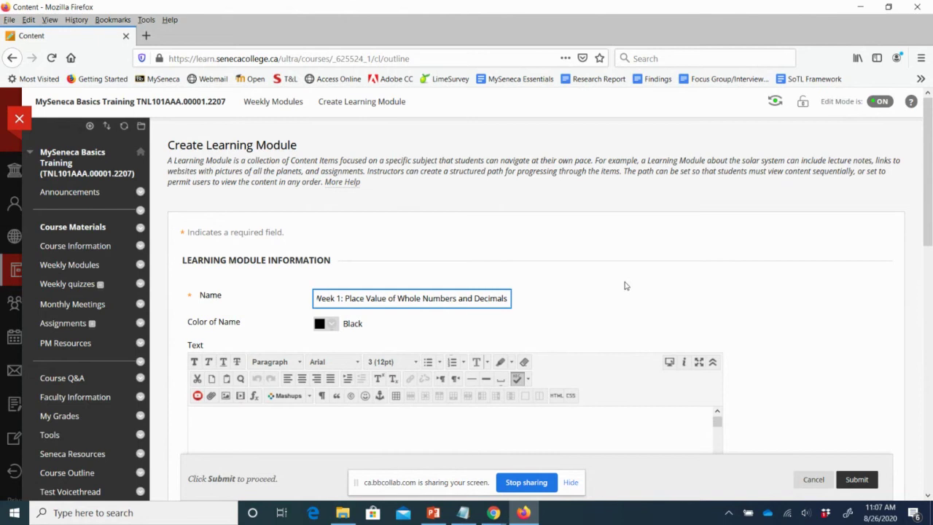
# - Review the module's name and description fields and the option to enforce sequential viewing
pyautogui.scroll(-2, 627, 285)
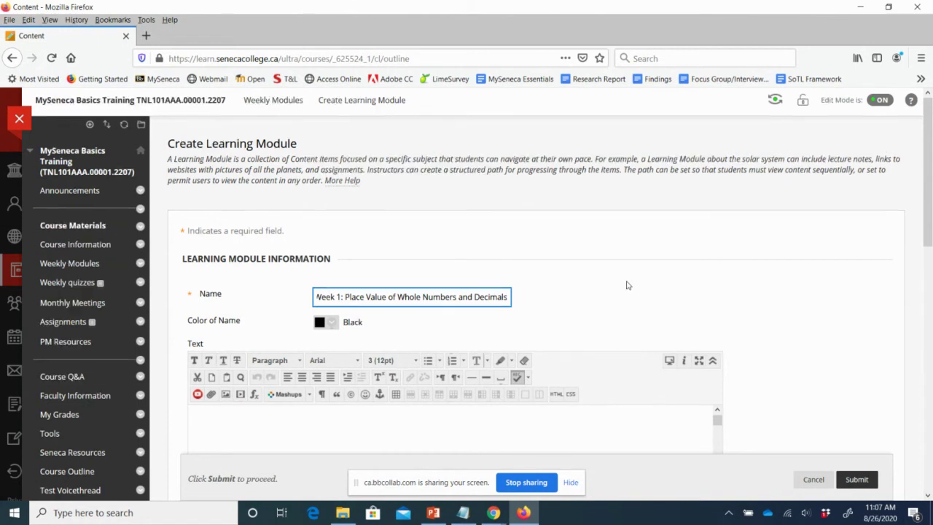
pyautogui.scroll(-4, 630, 284)
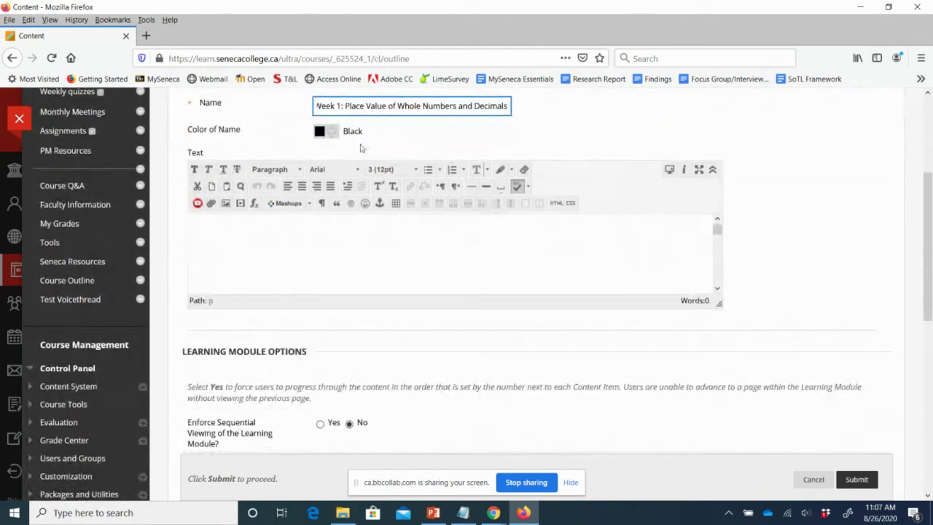
pyautogui.click(354, 102)
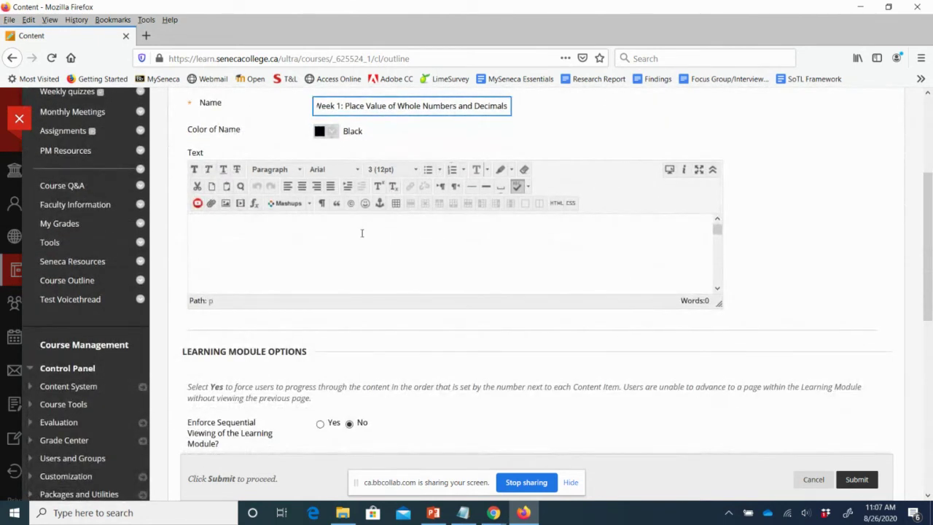
pyautogui.click(222, 233)
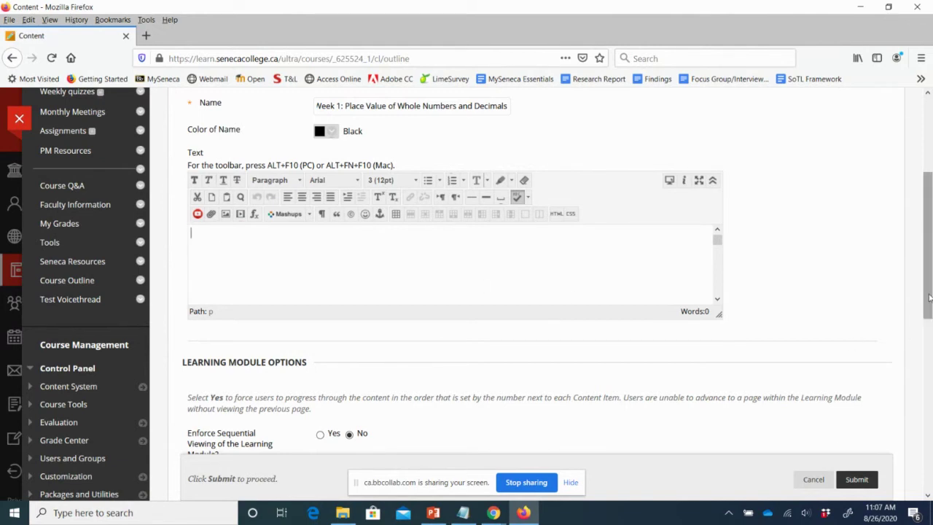
pyautogui.moveTo(929, 298); pyautogui.dragTo(930, 397)
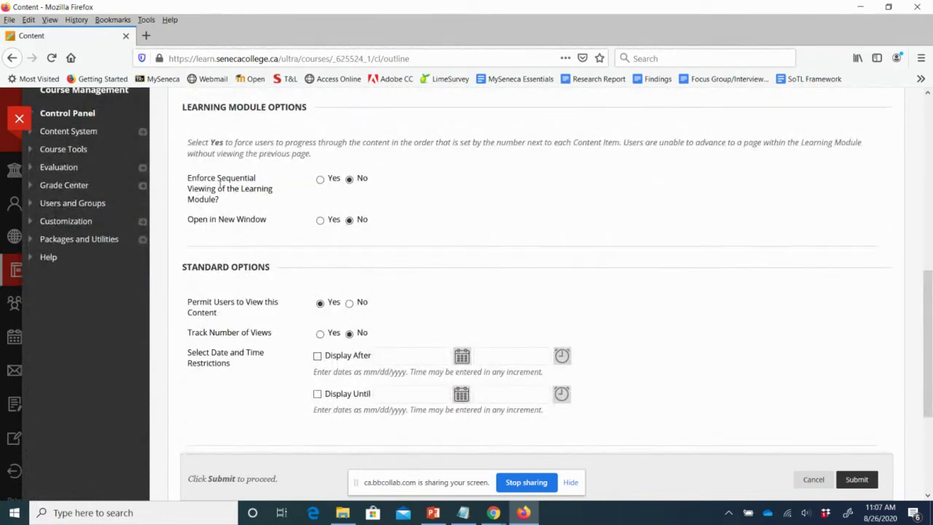
pyautogui.moveTo(189, 183)
pyautogui.mouseDown()
pyautogui.moveTo(225, 189)
pyautogui.moveTo(186, 178)
pyautogui.moveTo(186, 201)
pyautogui.mouseUp()
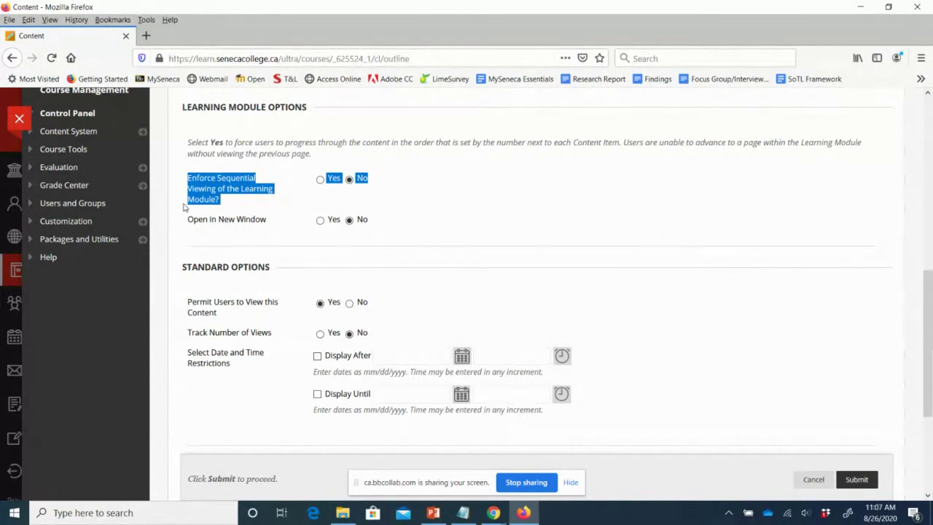
pyautogui.click(359, 186)
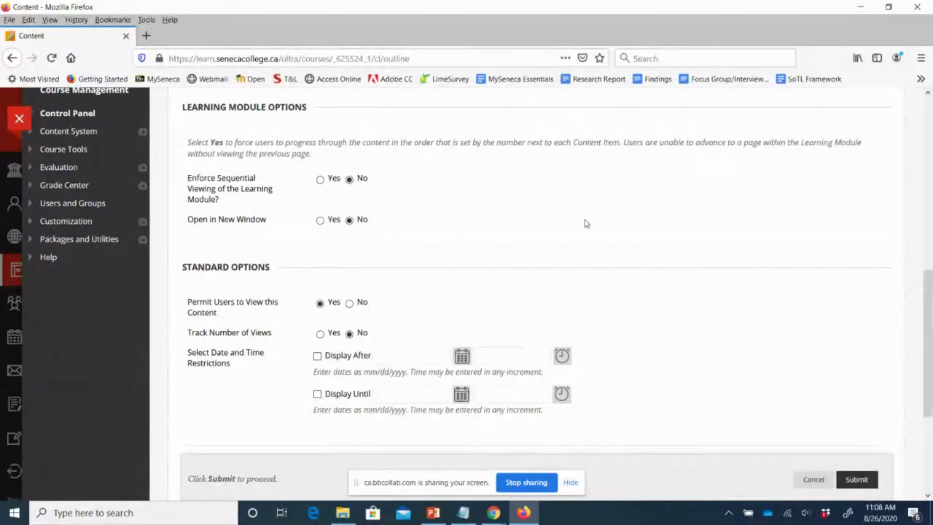
# - Review the options for permitting users to view the content, tracking views and restricting dates, leaving viewing permitted
pyautogui.scroll(-2, 584, 223)
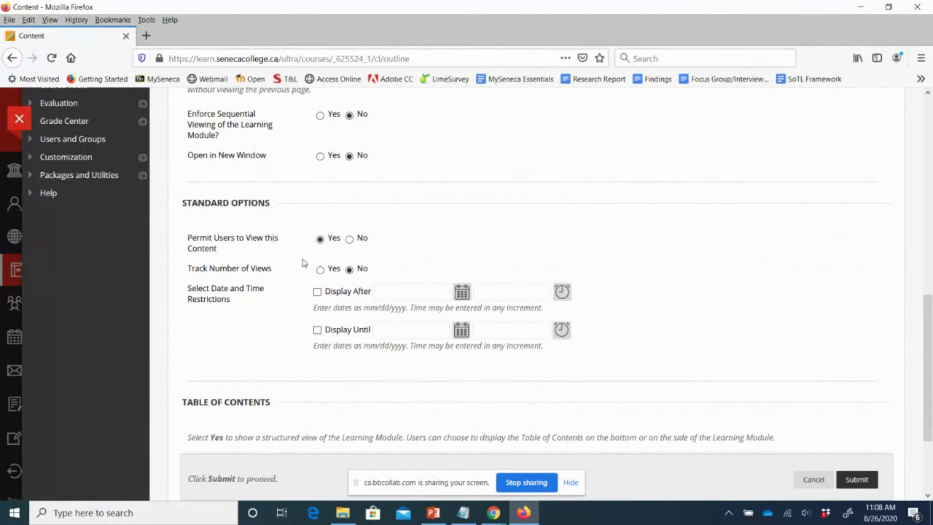
pyautogui.click(350, 240)
pyautogui.click(321, 243)
pyautogui.moveTo(199, 268); pyautogui.dragTo(251, 269)
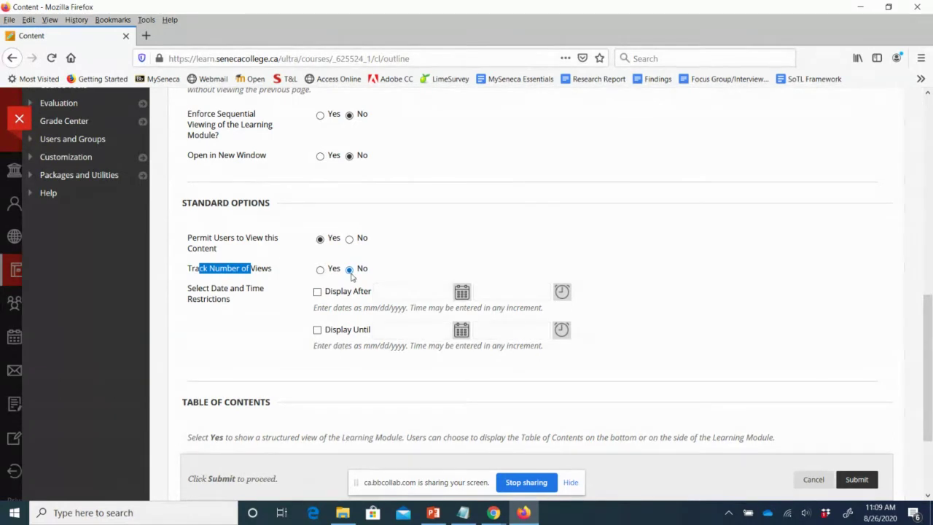
pyautogui.click(266, 269)
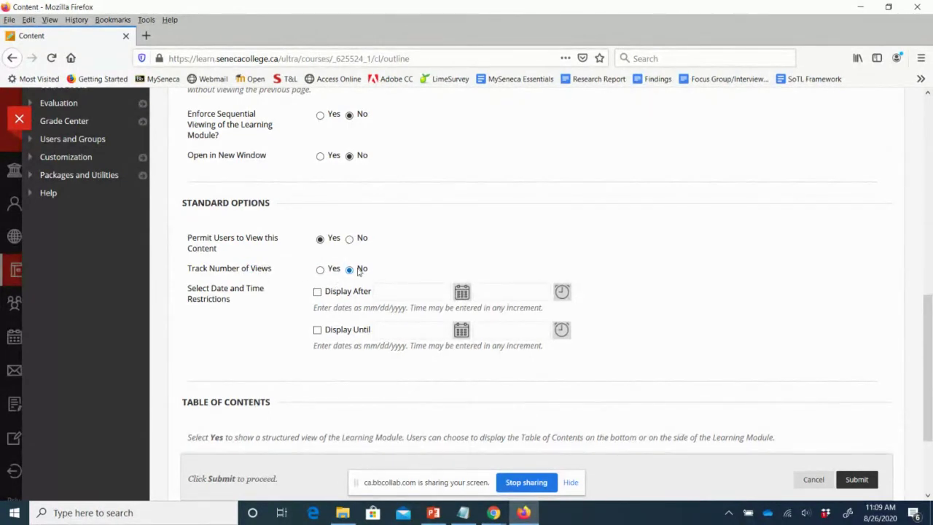
pyautogui.moveTo(196, 289); pyautogui.dragTo(247, 301)
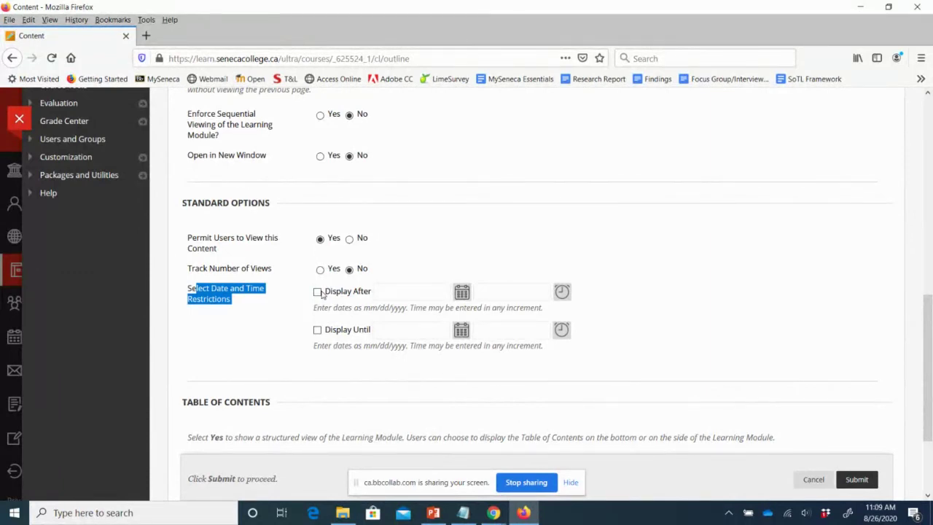
pyautogui.click(413, 269)
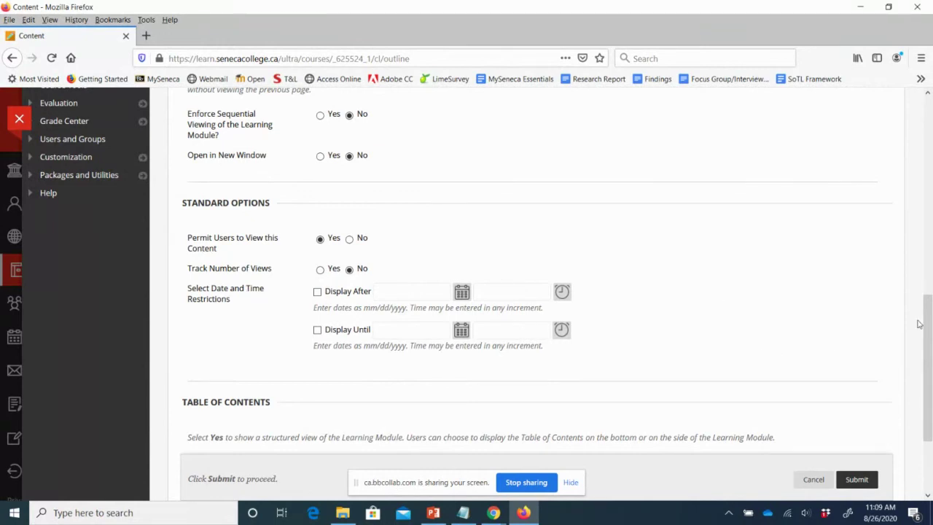
# - Keep the table of contents hierarchy display at None and submit the new learning module
pyautogui.scroll(-3, 929, 321)
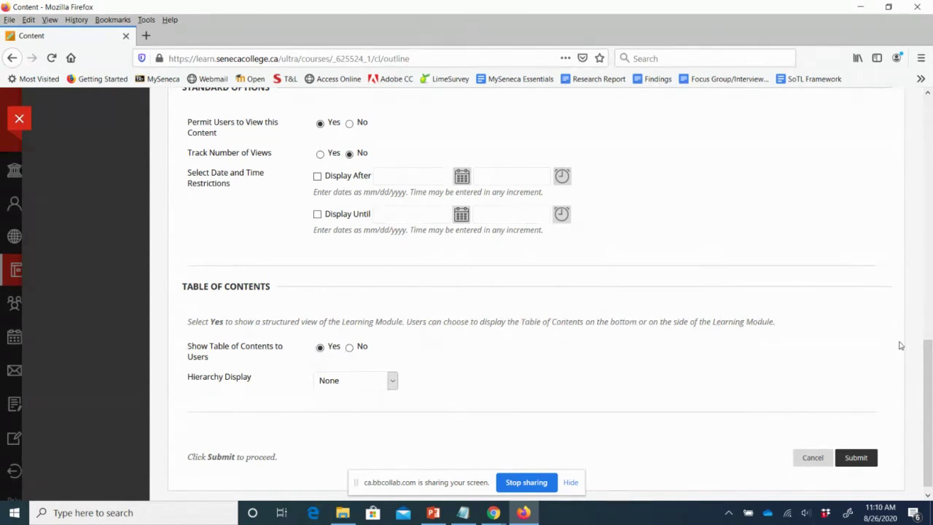
pyautogui.scroll(-1, 928, 350)
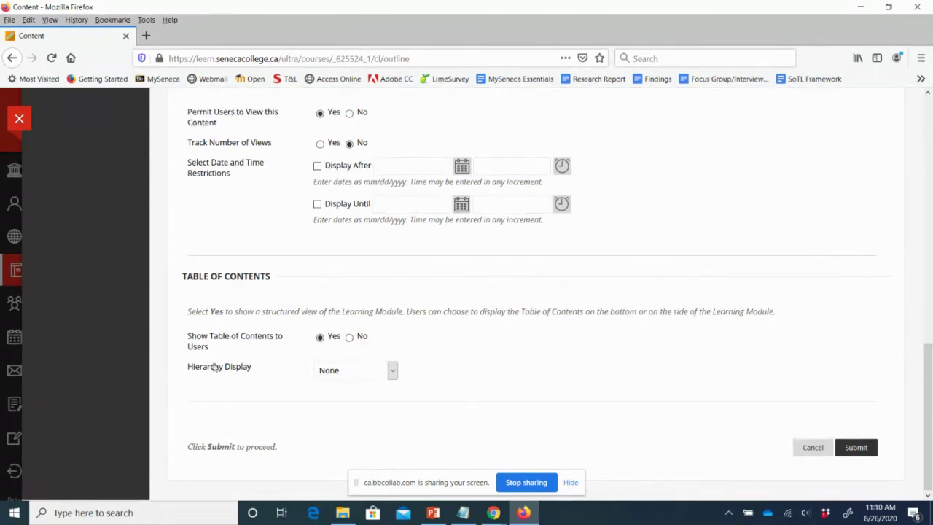
pyautogui.click(394, 374)
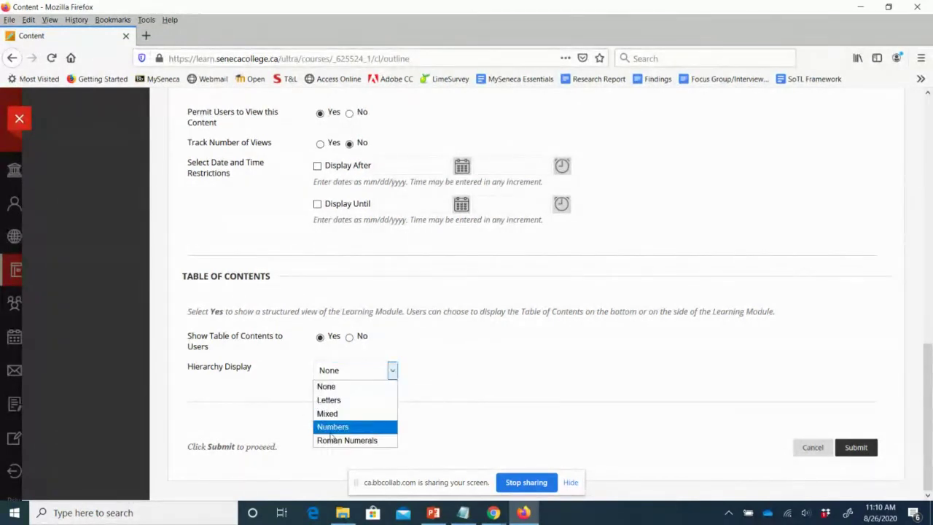
pyautogui.click(330, 393)
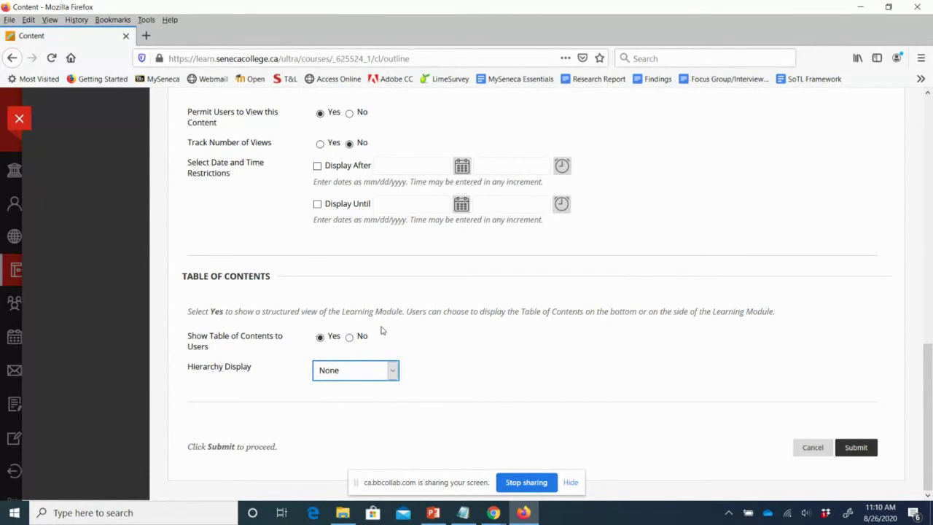
pyautogui.click(864, 448)
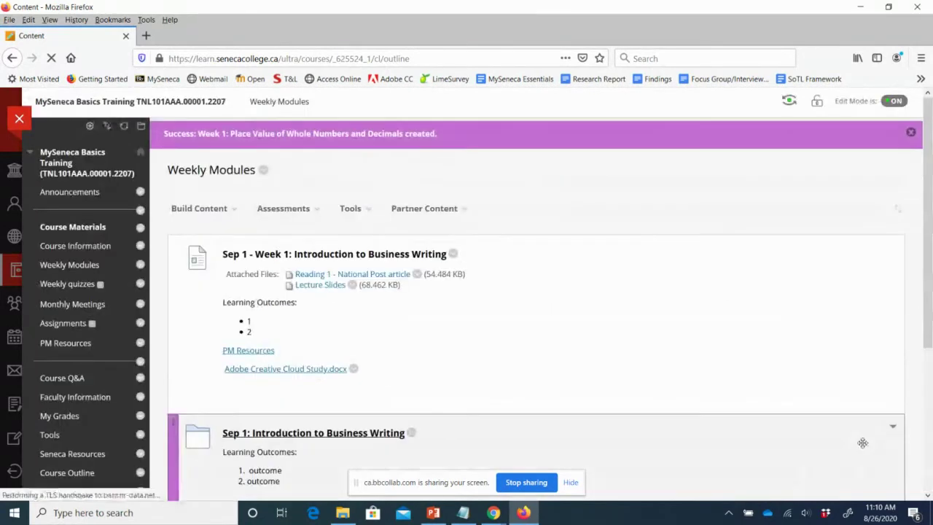
# - Move the Week 1 learning module to the first position in the Weekly Modules list
pyautogui.scroll(-4, 728, 366)
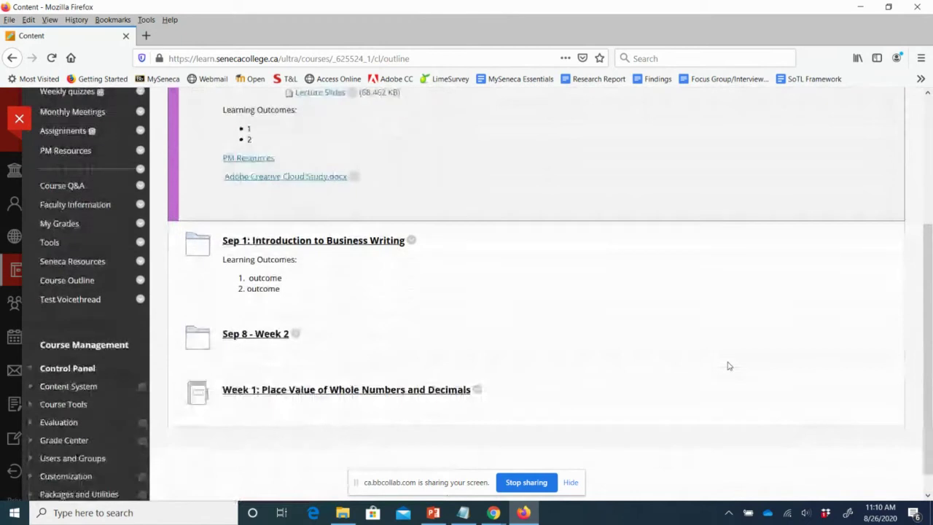
pyautogui.scroll(-1, 727, 366)
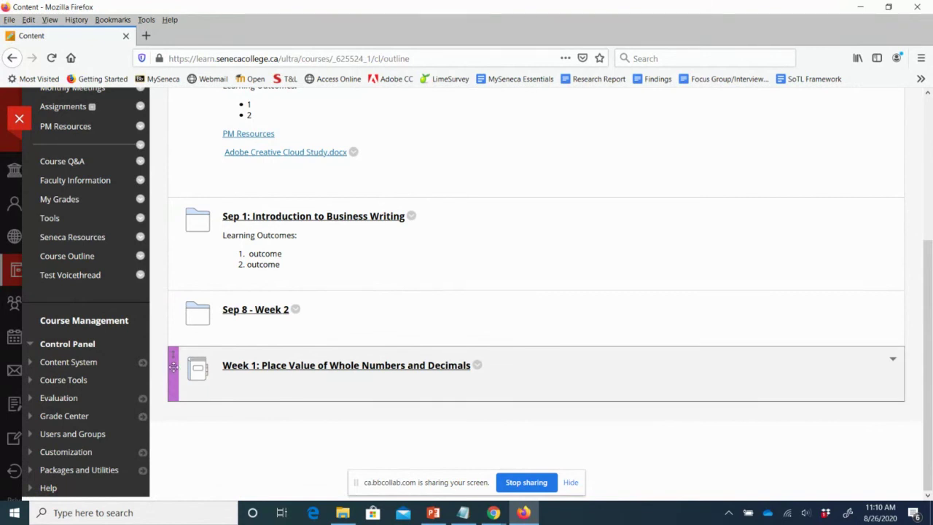
pyautogui.moveTo(173, 366); pyautogui.dragTo(186, 149)
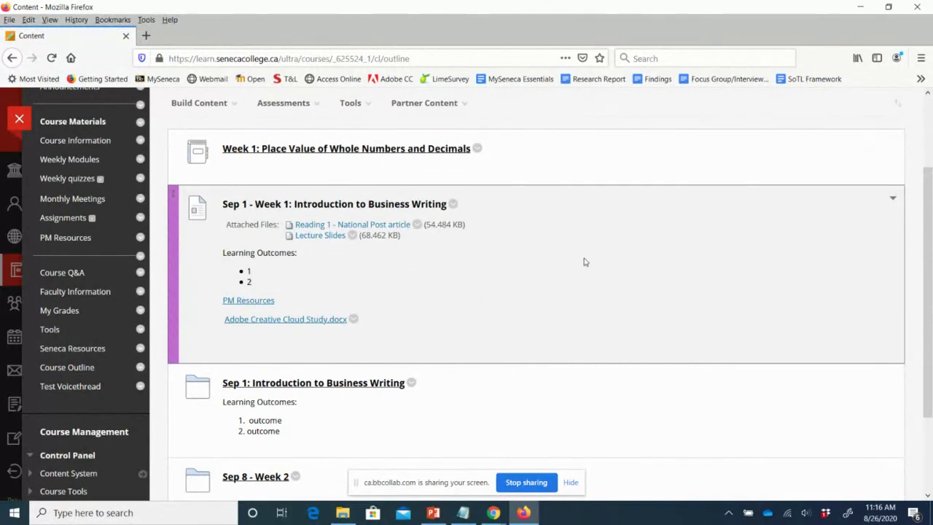
pyautogui.scroll(2, 928, 157)
pyautogui.scroll(1, 930, 157)
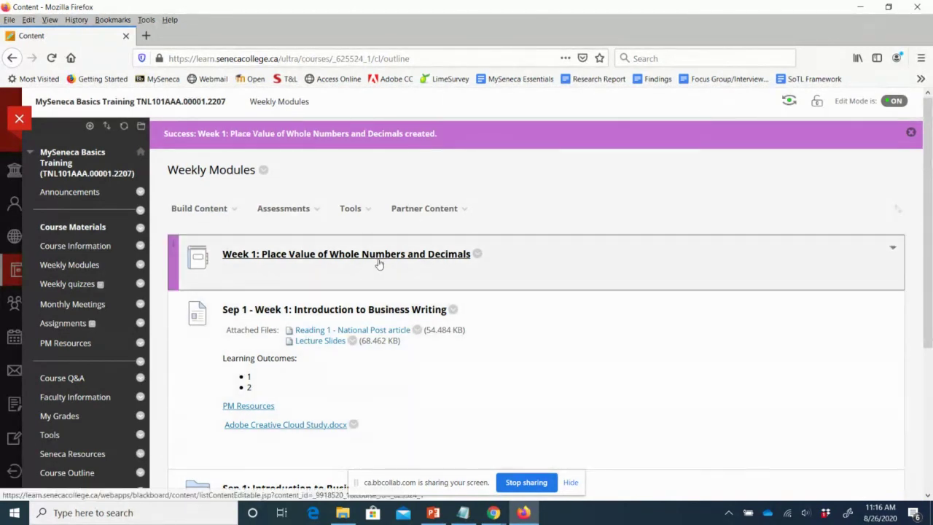
# - Open the Week 1 learning module and look over its options for adding content, assessments, tools and partner content
pyautogui.click(283, 255)
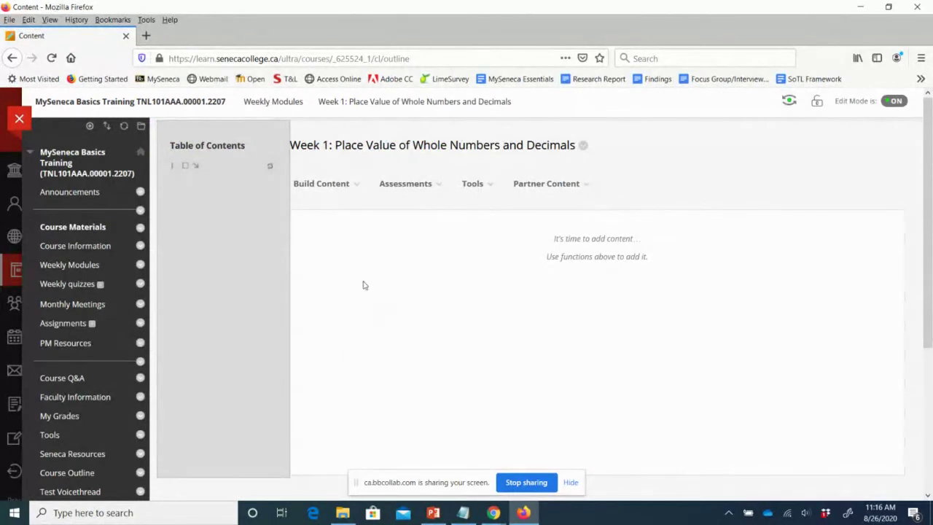
pyautogui.click(343, 191)
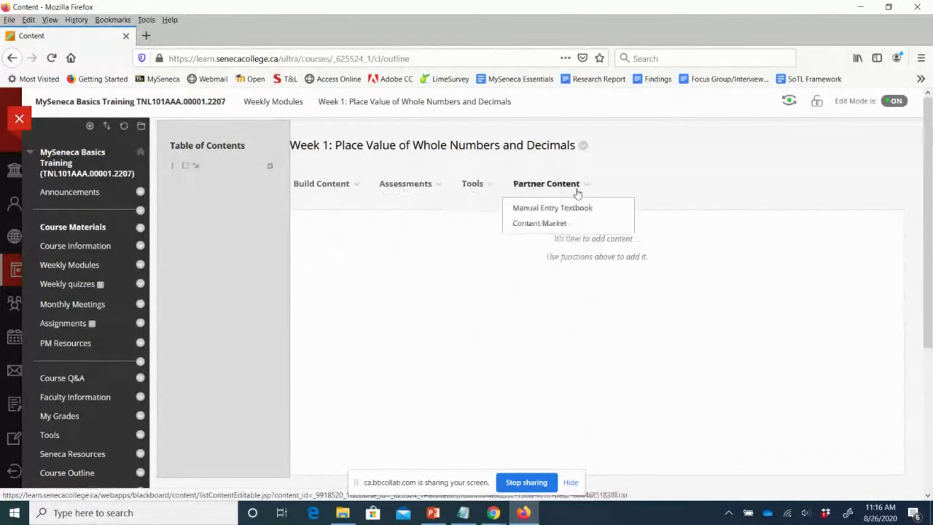
pyautogui.moveTo(400, 190)
pyautogui.moveTo(528, 187)
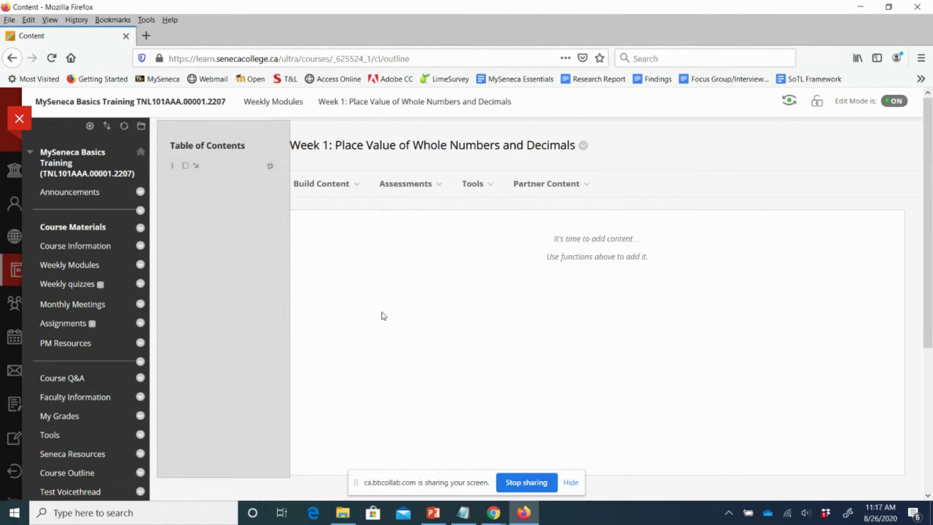
# - Minimize the Firefox window and switch to the PowerPoint presentation at the Lesson Plan Block slide
pyautogui.click(433, 514)
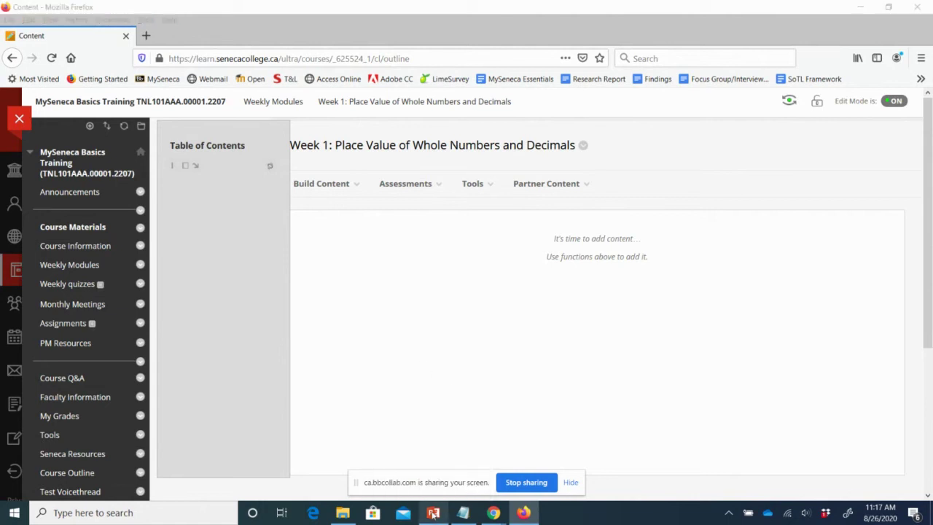
pyautogui.click(862, 7)
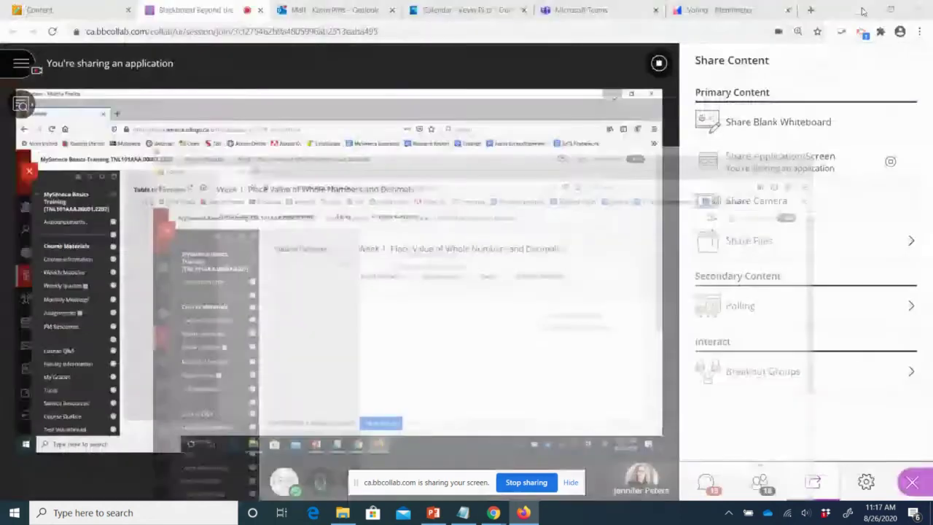
pyautogui.click(433, 515)
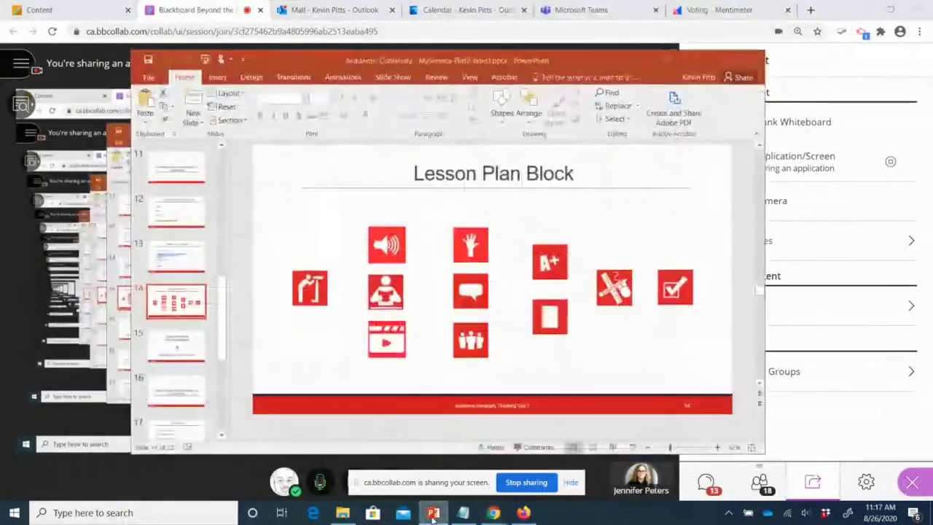
# - Bring up the course's Content page in the browser, and return to the Lesson Plan Block slide in PowerPoint
pyautogui.click(433, 516)
pyautogui.click(433, 515)
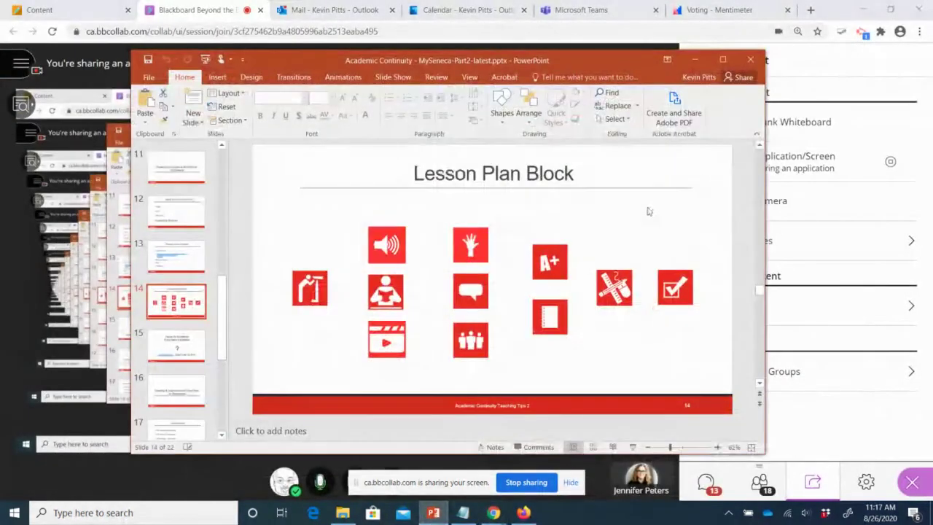
pyautogui.click(84, 11)
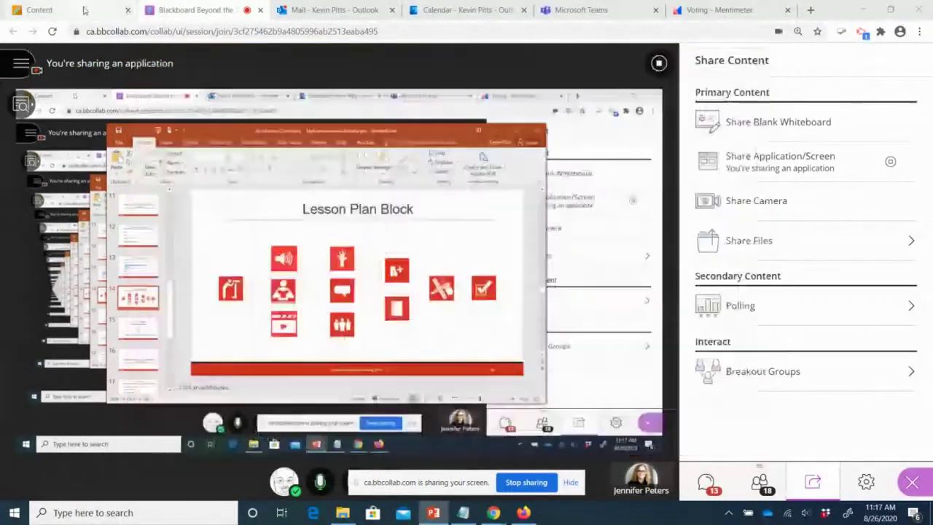
pyautogui.click(431, 515)
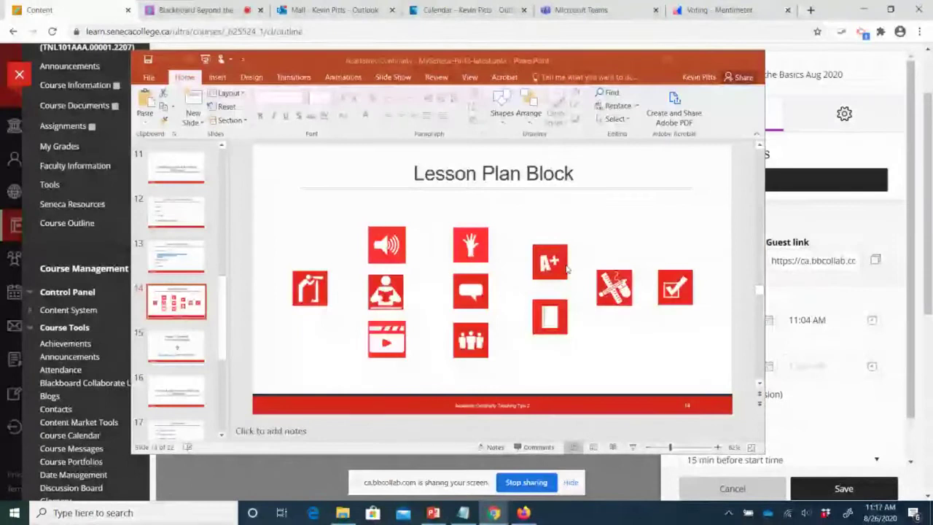
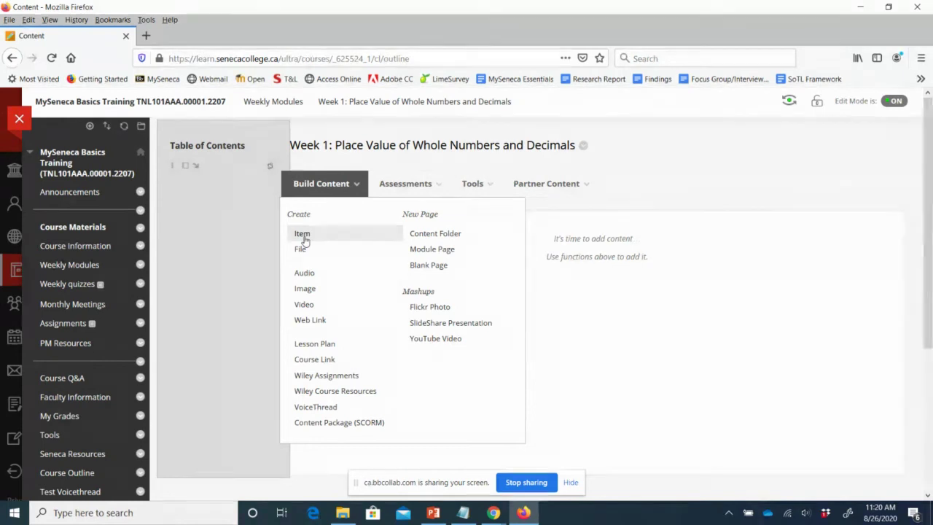
# - Start a new content item in the Week 1 learning module and enter the name "Week 1: Place Value"
pyautogui.click(303, 234)
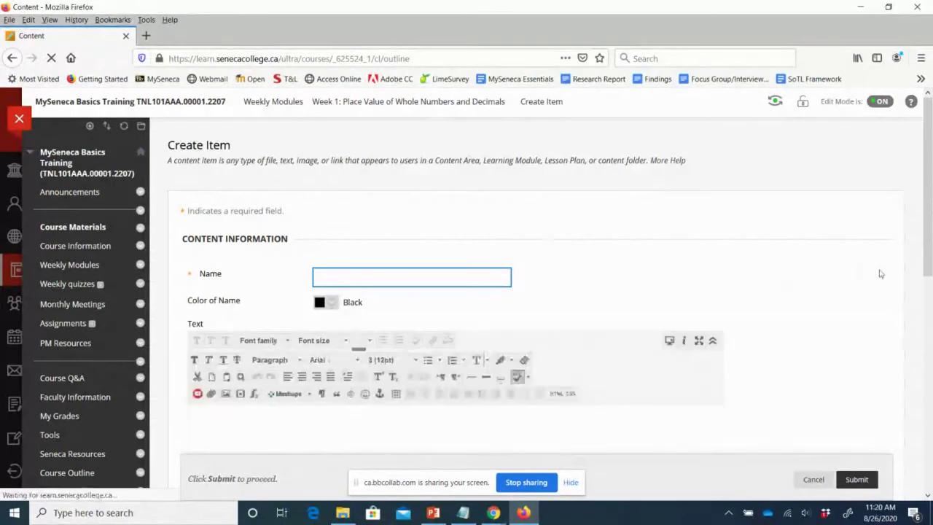
pyautogui.scroll(-1, 930, 245)
pyautogui.moveTo(931, 244); pyautogui.dragTo(930, 248)
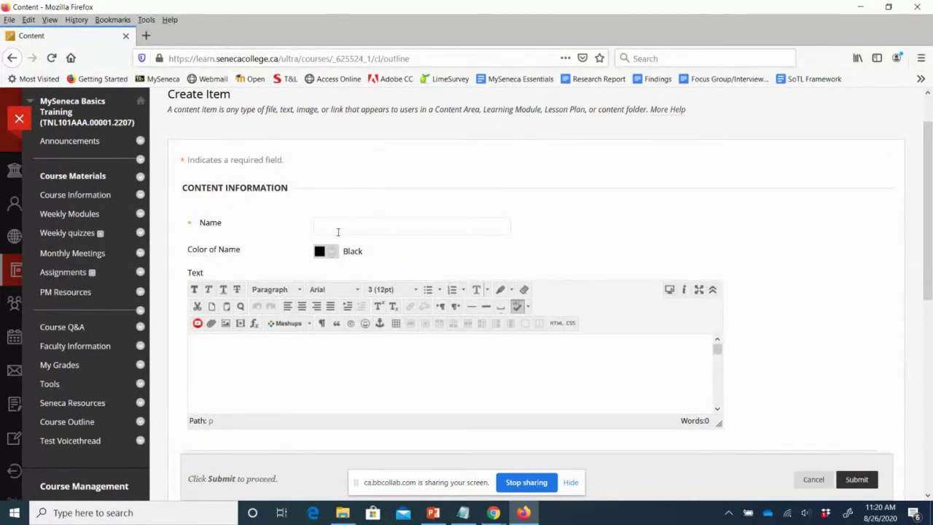
pyautogui.write('Week')
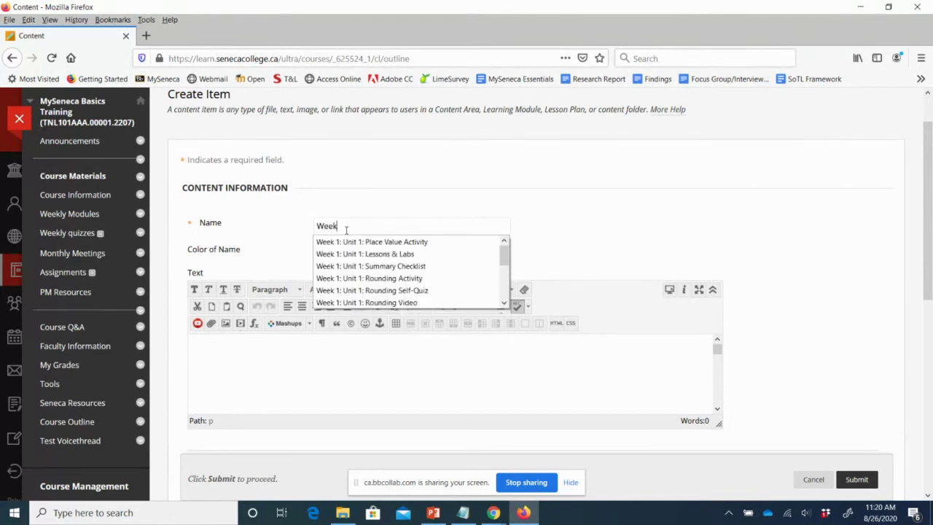
pyautogui.write(' 1:')
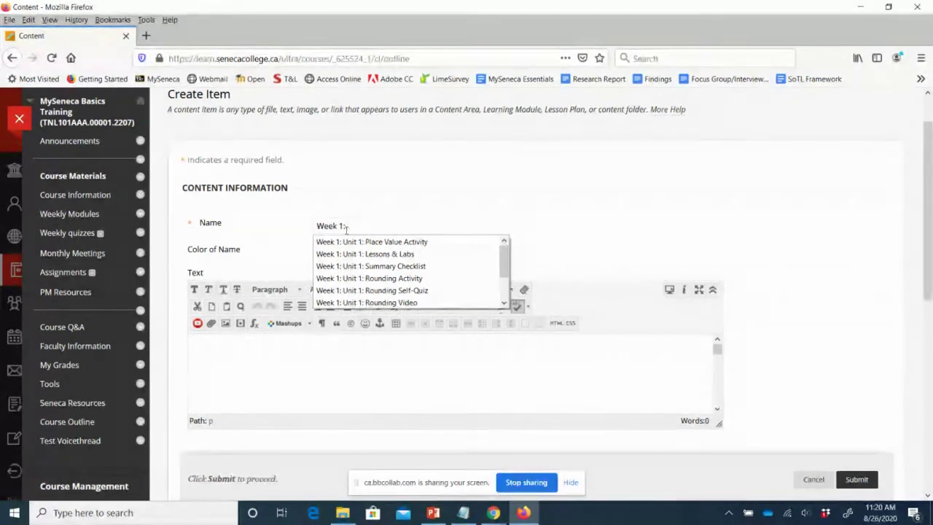
pyautogui.write(' Place Value')
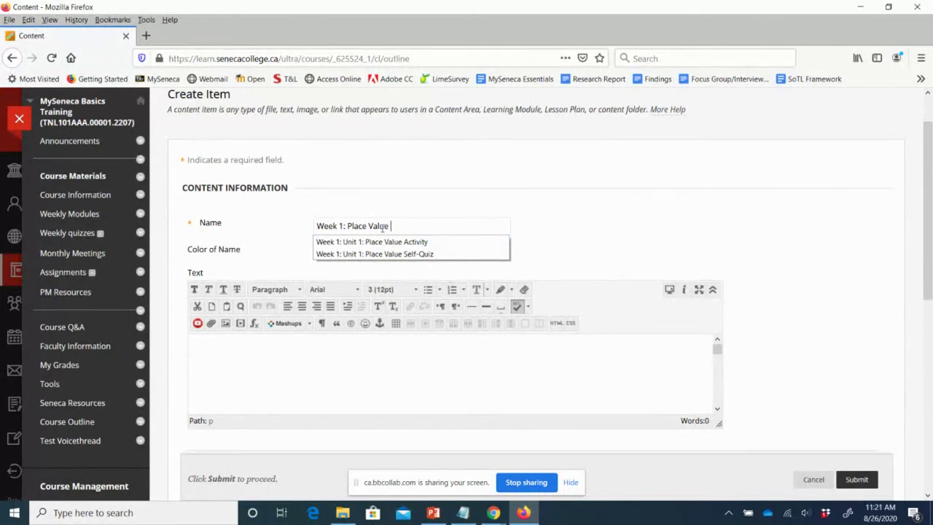
# - Extend the item's name to "Week 1: Place Value Learning Module"
pyautogui.write(' Module')
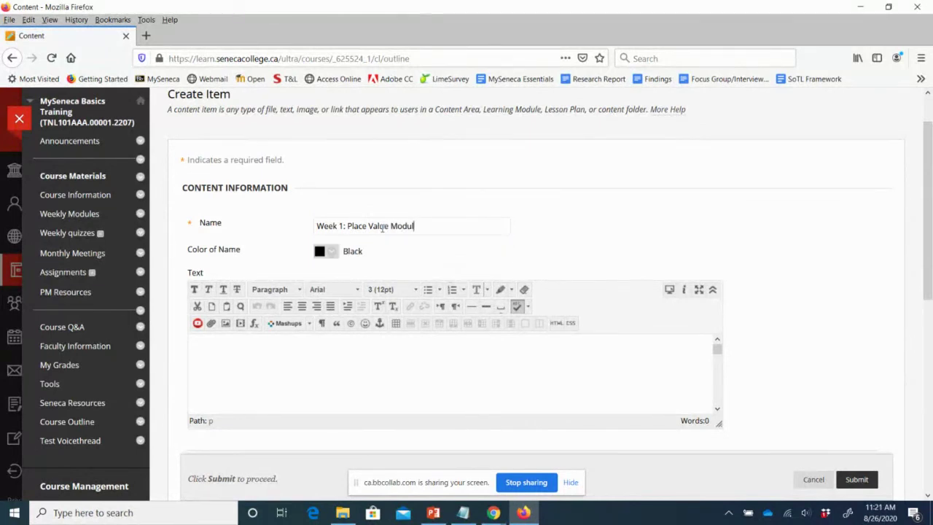
pyautogui.press('BackSpace')
pyautogui.press('BackSpace')
pyautogui.press('BackSpace')
pyautogui.press('BackSpace')
pyautogui.press('BackSpace')
pyautogui.press('BackSpace')
pyautogui.press('BackSpace')
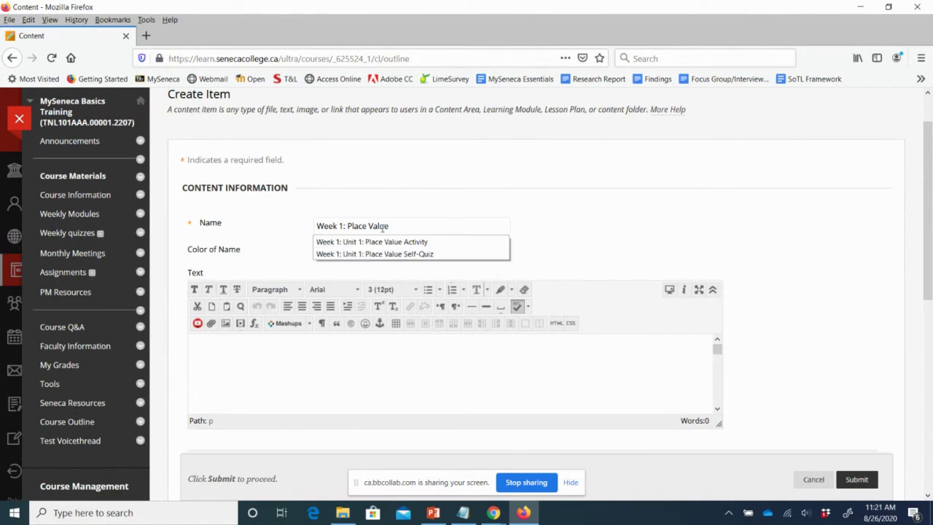
pyautogui.write('Learning')
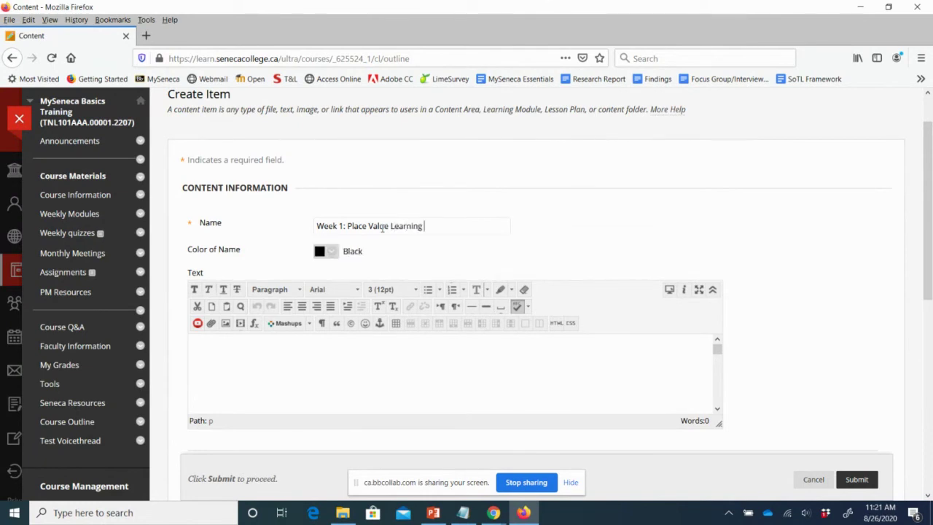
pyautogui.write(' Module')
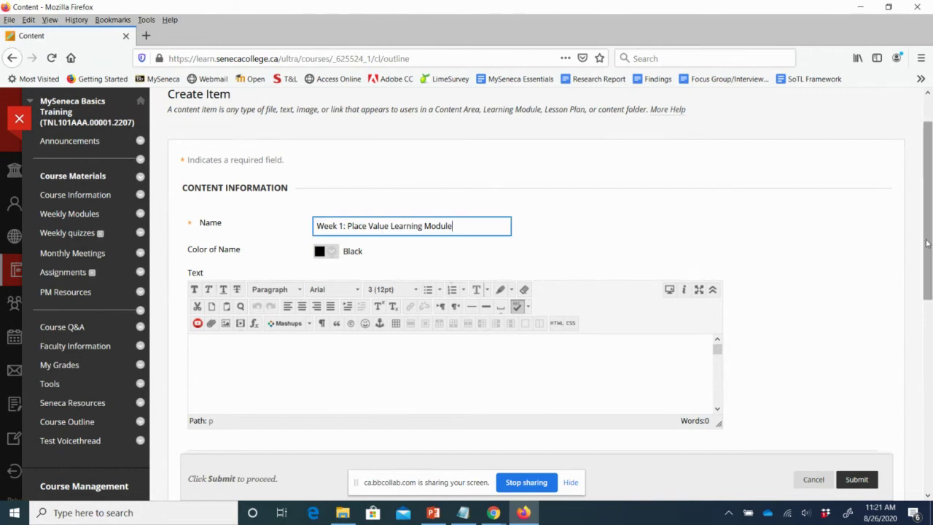
# - Make the text editor taller and change the item's name to "Week 1: Place Value Overview & Outcomes"
pyautogui.moveTo(929, 245); pyautogui.dragTo(931, 274)
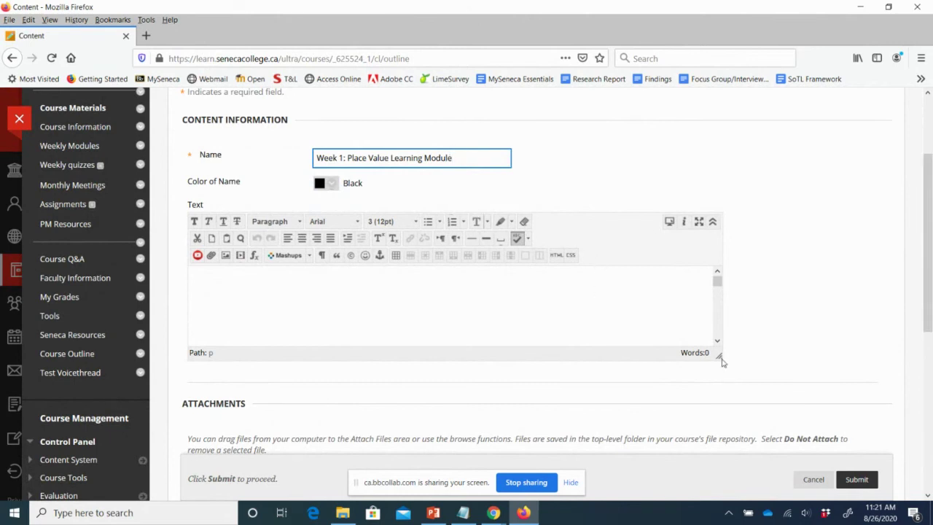
pyautogui.moveTo(719, 355); pyautogui.dragTo(721, 417)
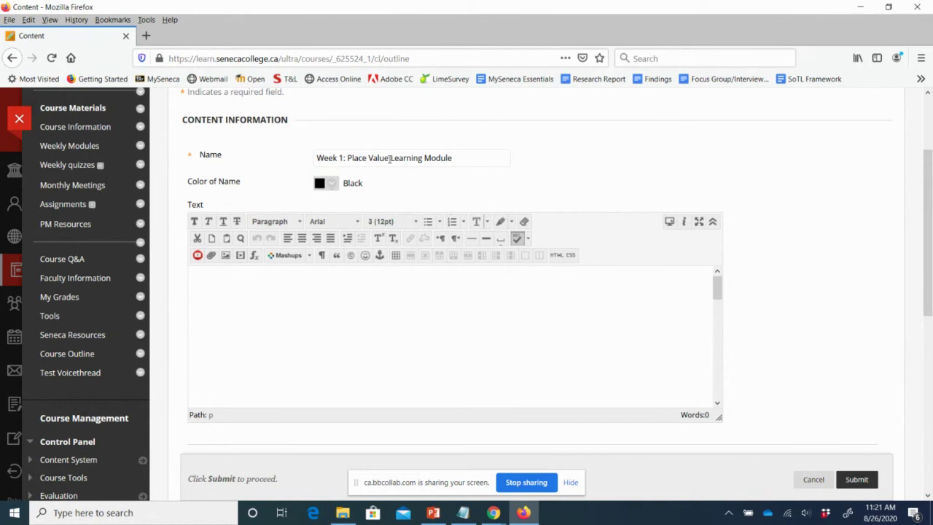
pyautogui.moveTo(390, 159); pyautogui.dragTo(493, 159)
pyautogui.write('Overview & Outcomes')
# - Copy the text of unit-1-summary.txt in Notepad from the welcome paragraph through the time expectations, stopping before the first divider line
pyautogui.click(304, 313)
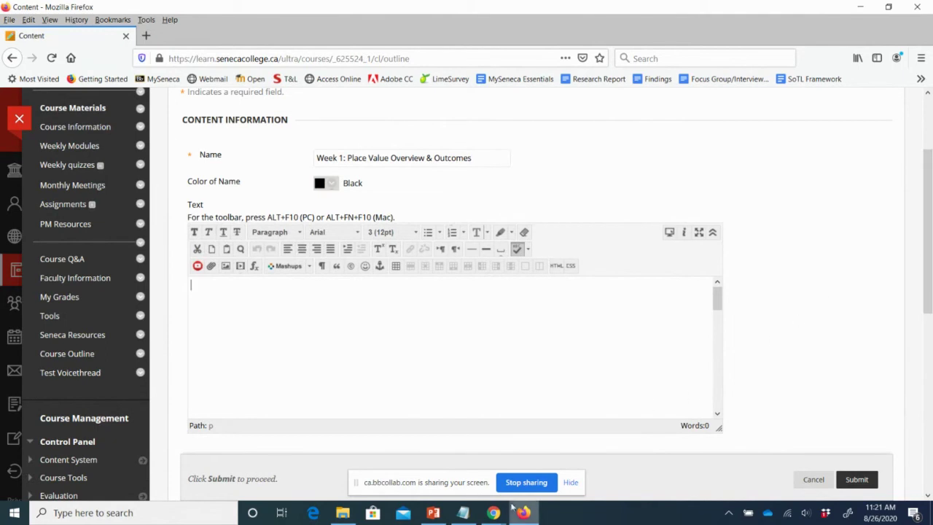
pyautogui.click(471, 519)
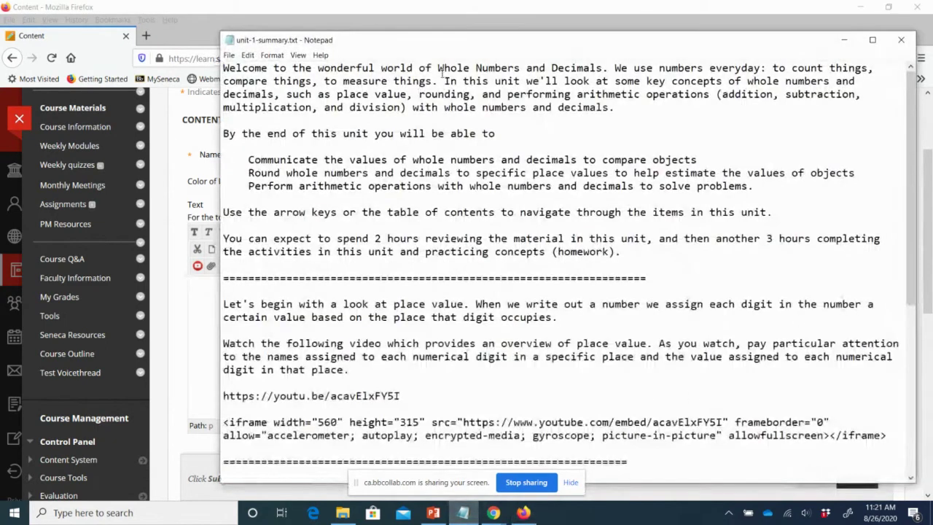
pyautogui.moveTo(540, 48); pyautogui.dragTo(504, 76)
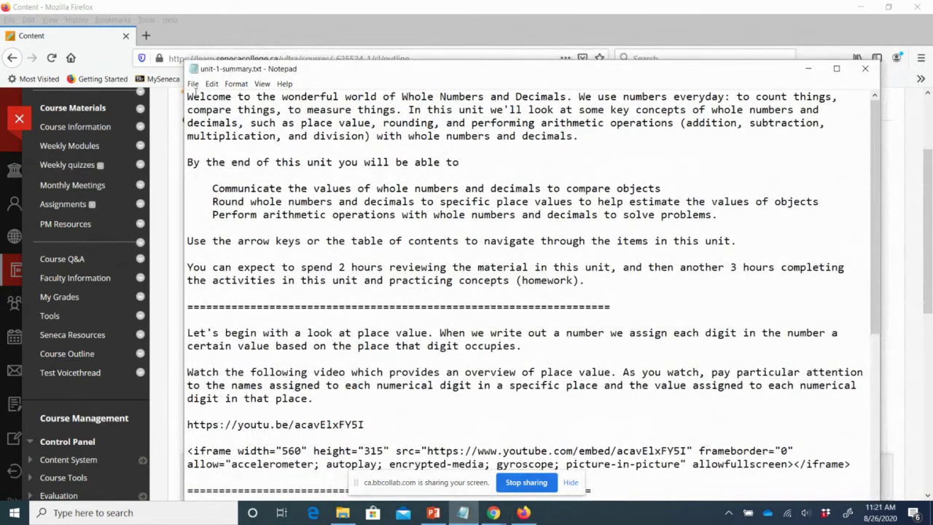
pyautogui.moveTo(189, 97); pyautogui.dragTo(612, 278)
pyautogui.click(307, 333)
pyautogui.moveTo(189, 97); pyautogui.dragTo(611, 280)
pyautogui.hotkey('ctrl', 'c')
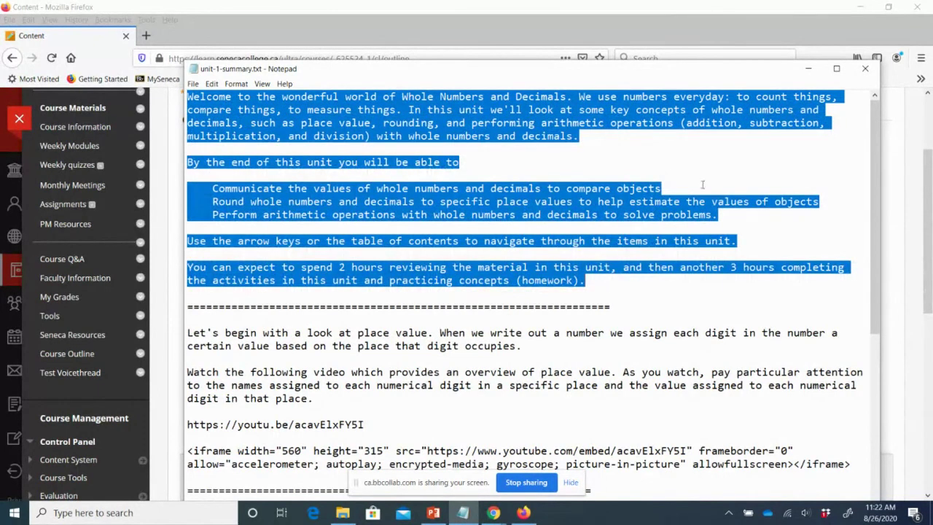
# - Minimize Notepad, paste the copied overview into the item's text body in Firefox, and make the editor taller
pyautogui.click(809, 68)
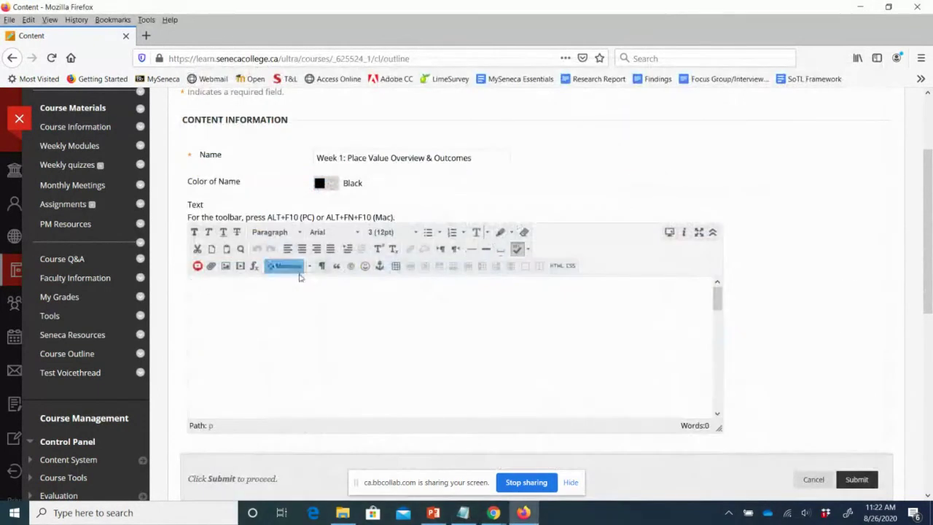
pyautogui.click(260, 296)
pyautogui.hotkey('ctrl', 'v')
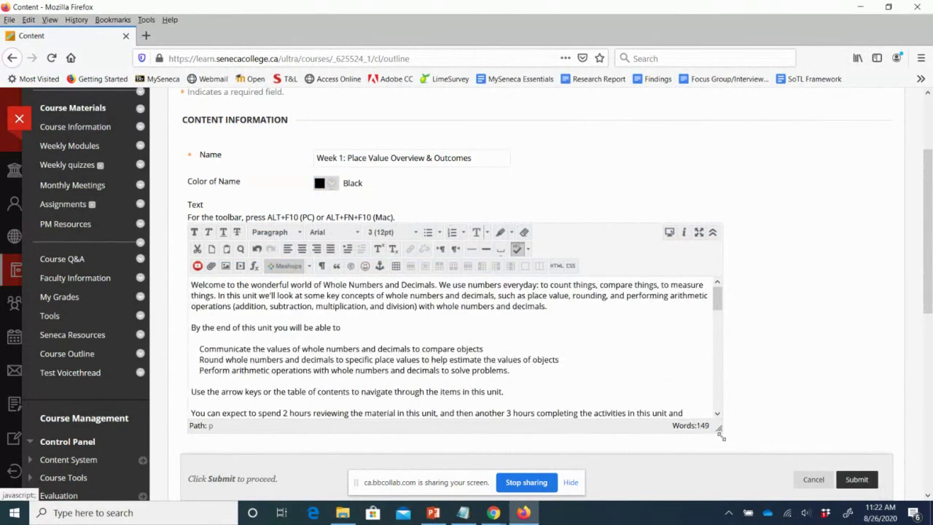
pyautogui.moveTo(719, 428); pyautogui.dragTo(725, 463)
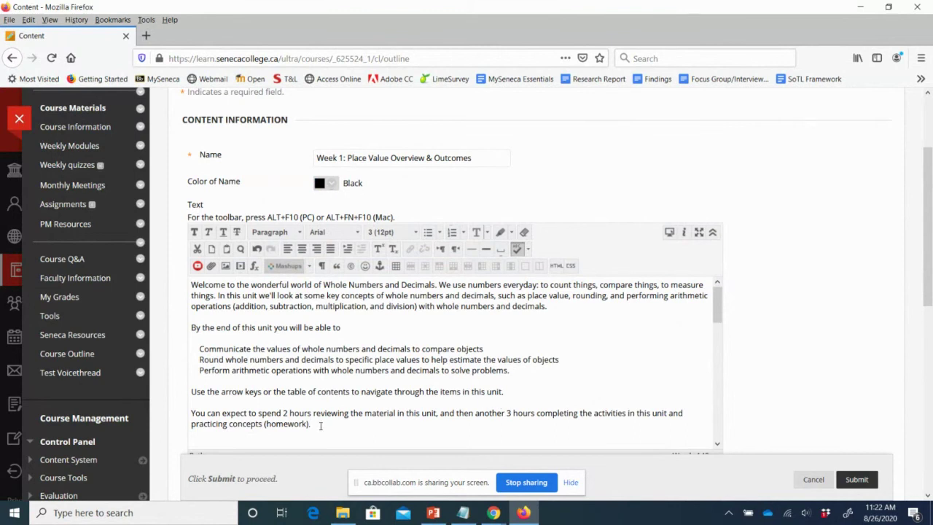
# - Set the font size of all the pasted overview text to 4 (14pt)
pyautogui.moveTo(312, 425); pyautogui.dragTo(192, 286)
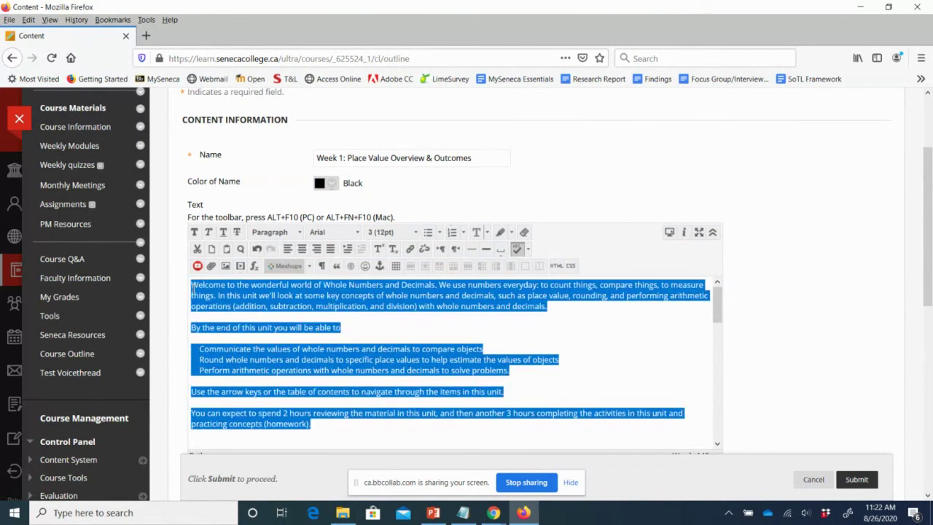
pyautogui.click(414, 231)
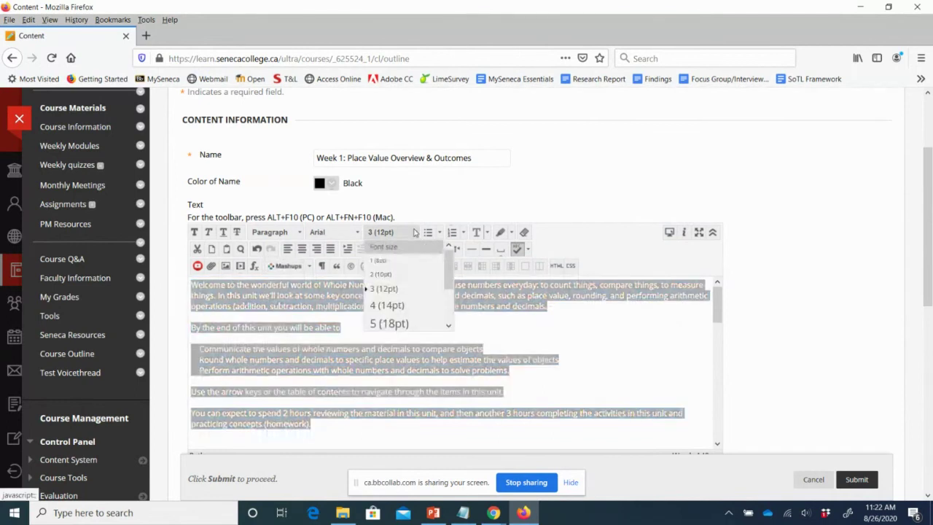
pyautogui.click(398, 303)
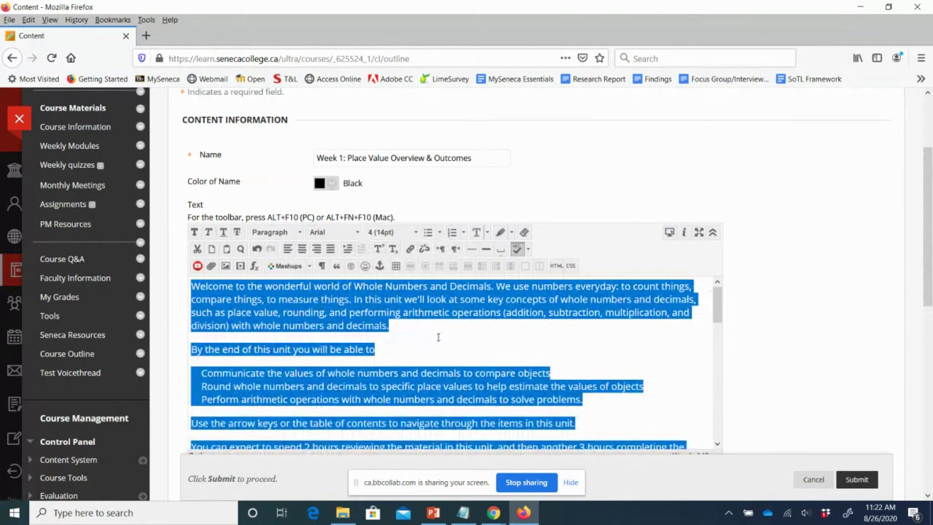
pyautogui.click(440, 338)
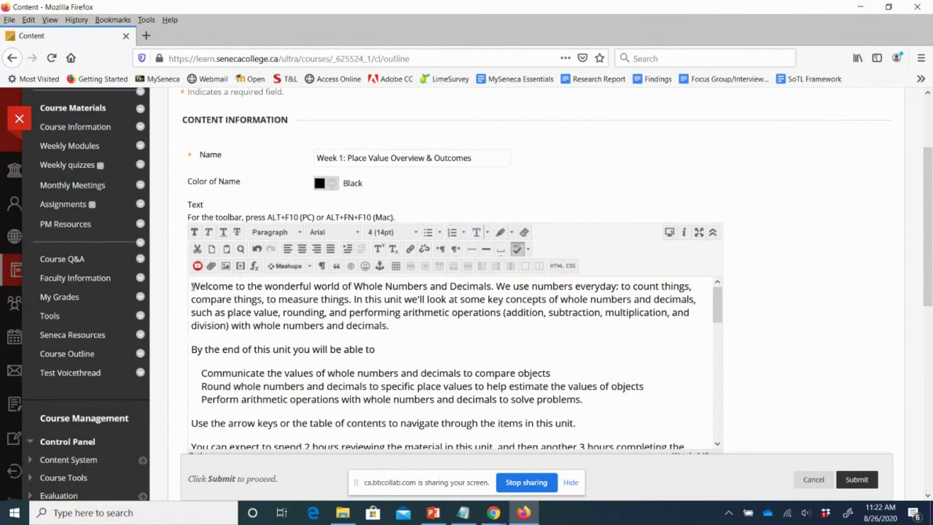
# - Review the welcome paragraph and highlight the "By the end of this unit you will be able to" line
pyautogui.moveTo(192, 287); pyautogui.dragTo(553, 322)
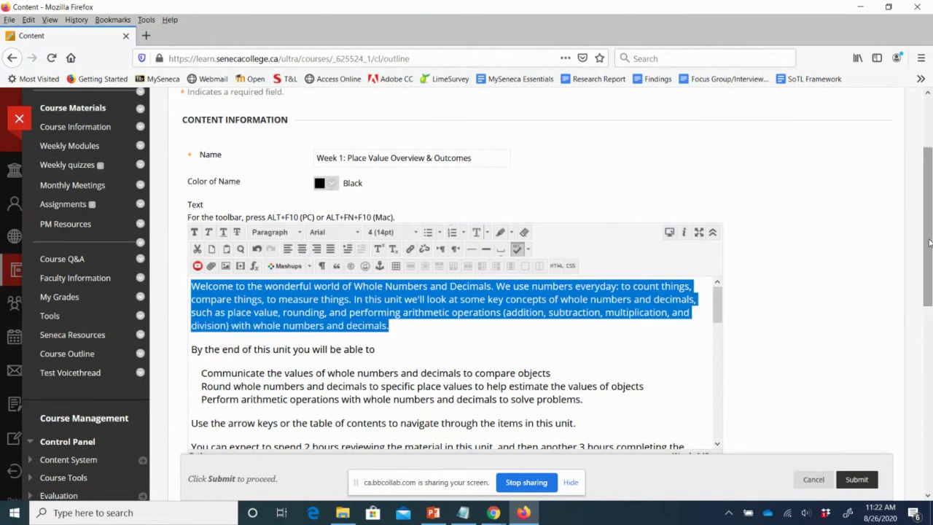
pyautogui.moveTo(930, 242); pyautogui.dragTo(931, 265)
pyautogui.click(420, 290)
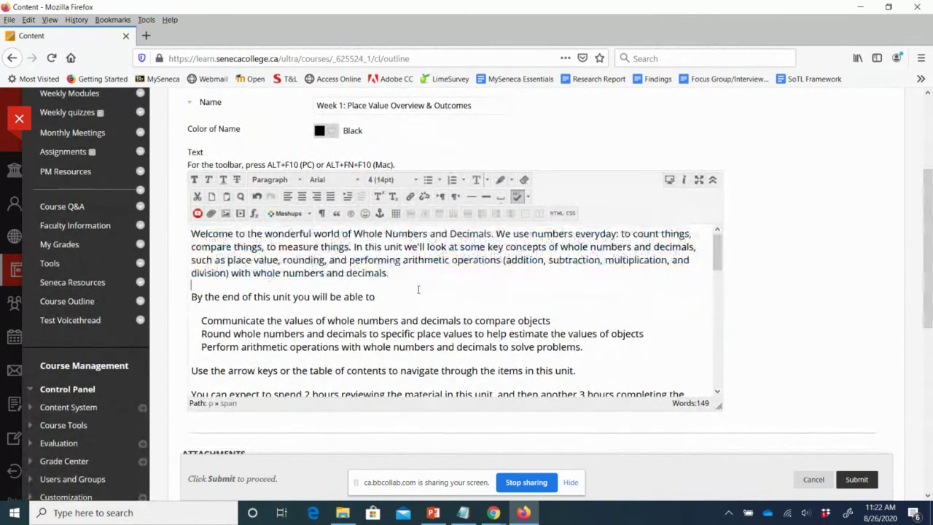
pyautogui.click(191, 234)
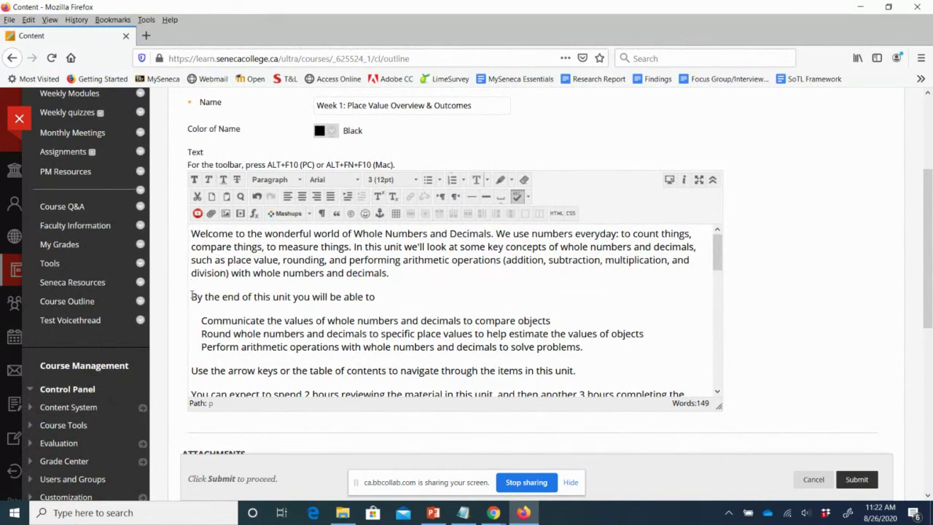
pyautogui.moveTo(191, 297); pyautogui.dragTo(380, 298)
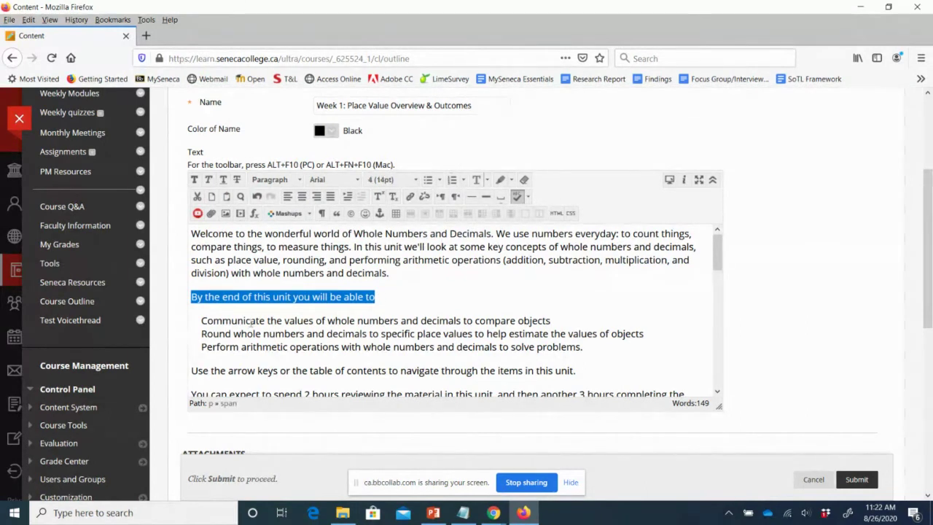
# - Format the three learning outcomes, from "Communicate the values" to "Perform arithmetic operations", as a bulleted list
pyautogui.moveTo(202, 320); pyautogui.dragTo(561, 356)
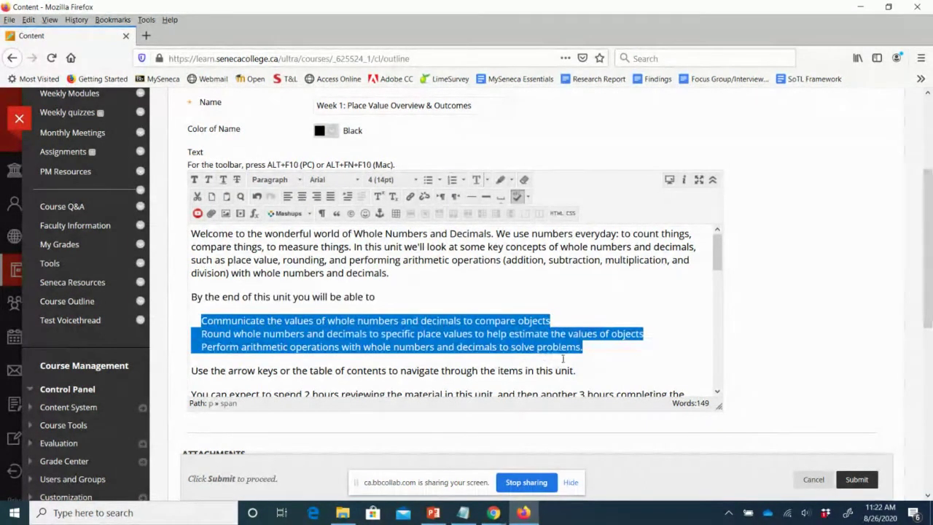
pyautogui.click(428, 181)
pyautogui.click(228, 327)
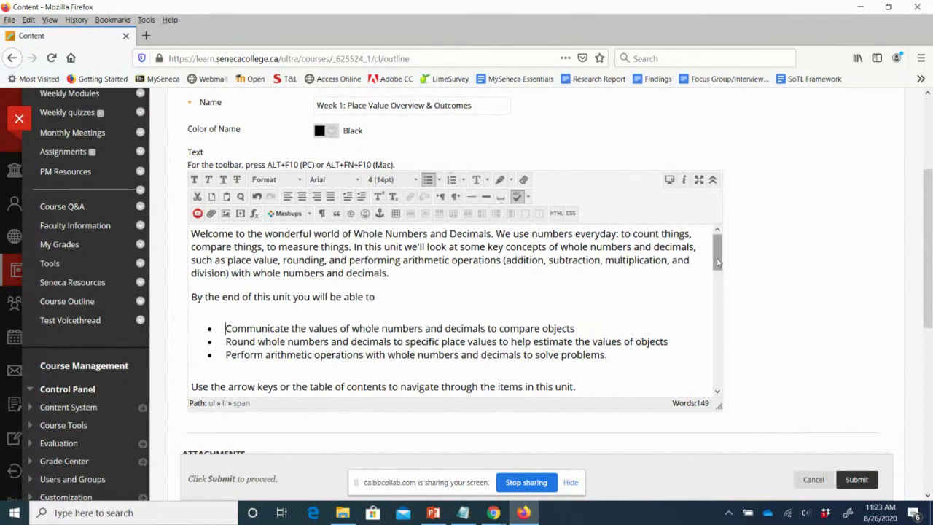
# - Review the navigation instruction and the time expectations paragraph at the end of the overview text
pyautogui.moveTo(718, 267); pyautogui.dragTo(718, 286)
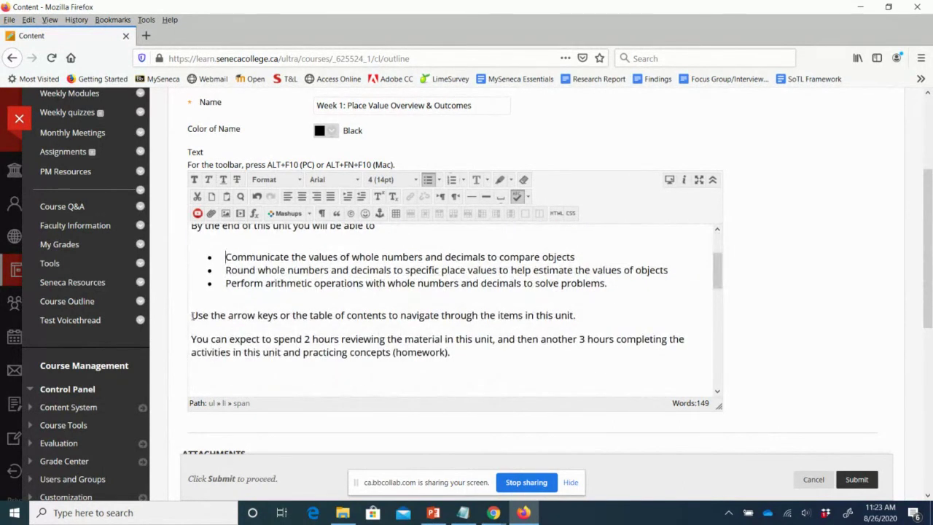
pyautogui.moveTo(192, 315); pyautogui.dragTo(578, 315)
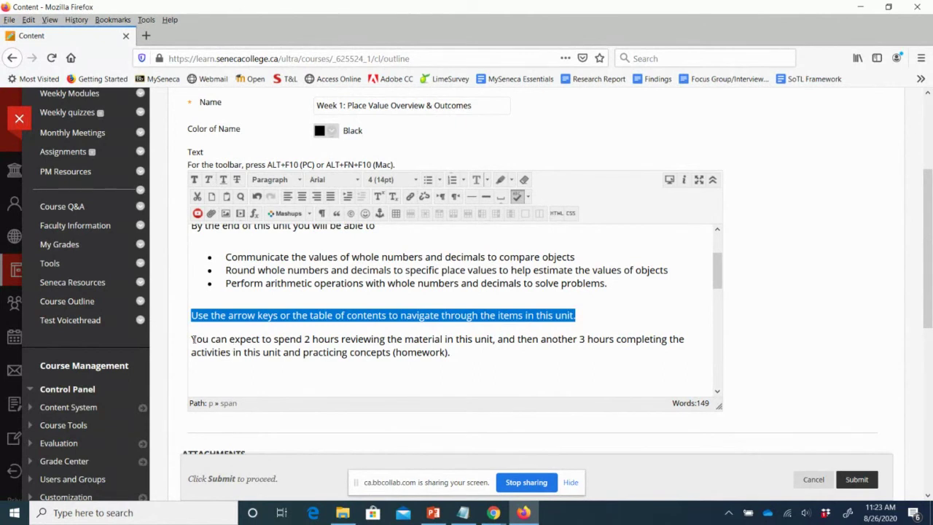
pyautogui.moveTo(192, 339); pyautogui.dragTo(261, 352)
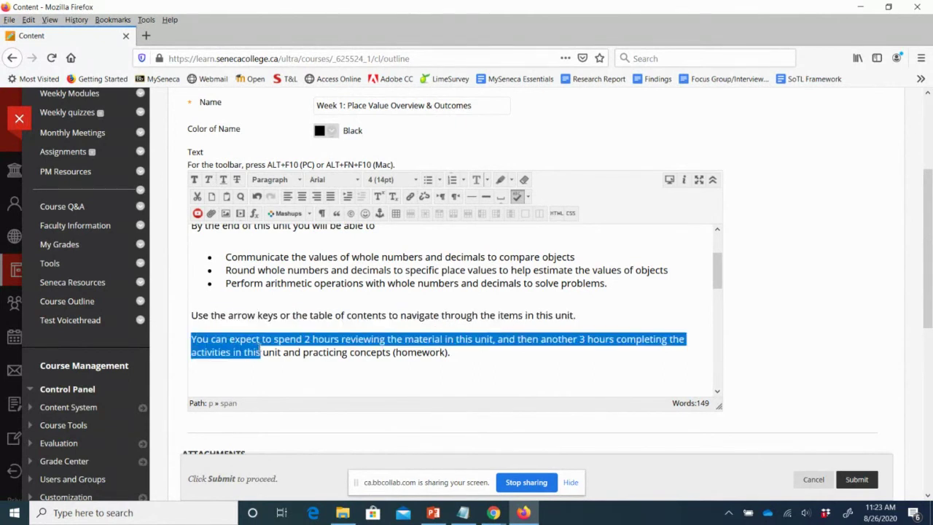
# - Highlight the rest of the time expectations paragraph, and insert a blank line above the welcome paragraph
pyautogui.moveTo(261, 352); pyautogui.dragTo(456, 360)
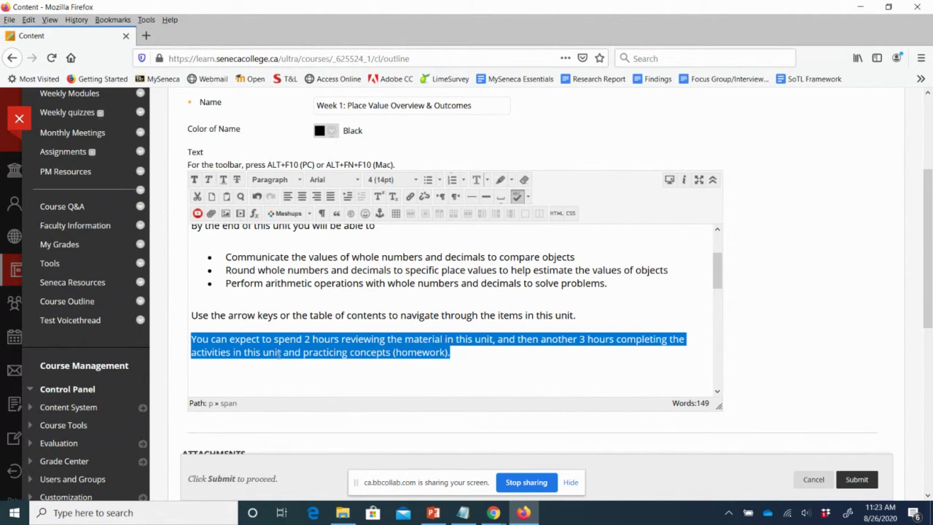
pyautogui.click(362, 371)
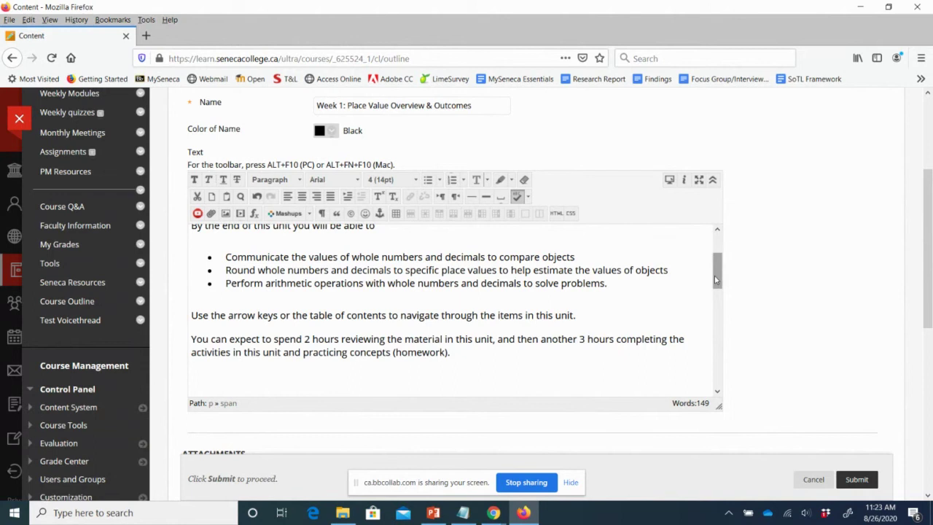
pyautogui.moveTo(717, 280); pyautogui.dragTo(719, 250)
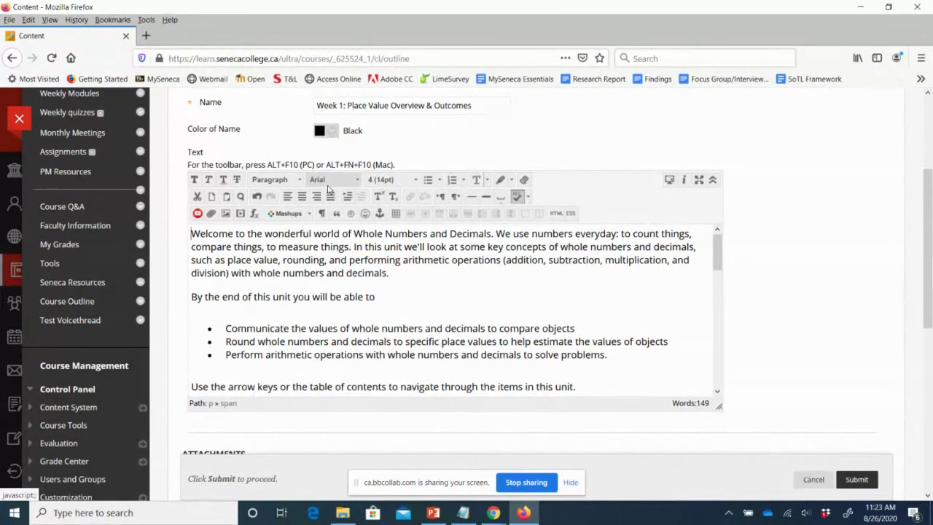
pyautogui.press('Return')
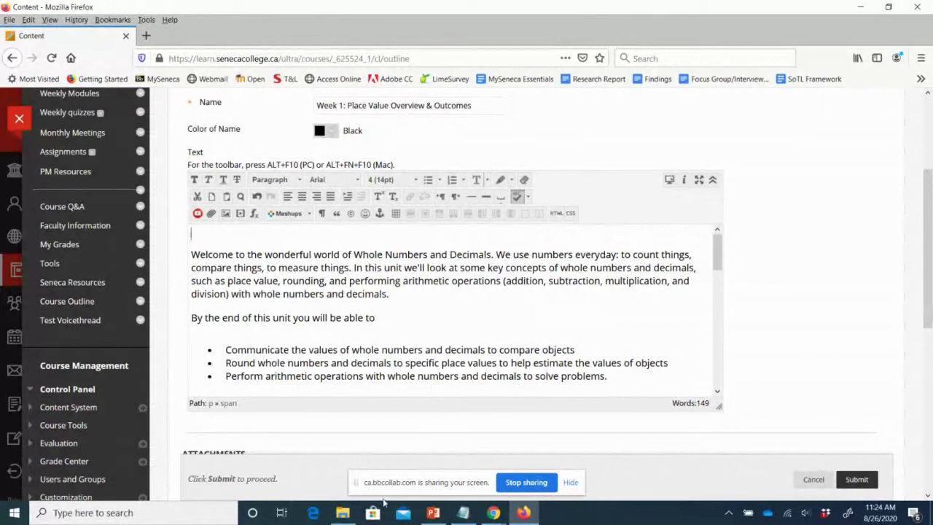
# - Switch to File Explorer and examine the icon images in the Webinars Images folder, including Overview.png
pyautogui.click(348, 515)
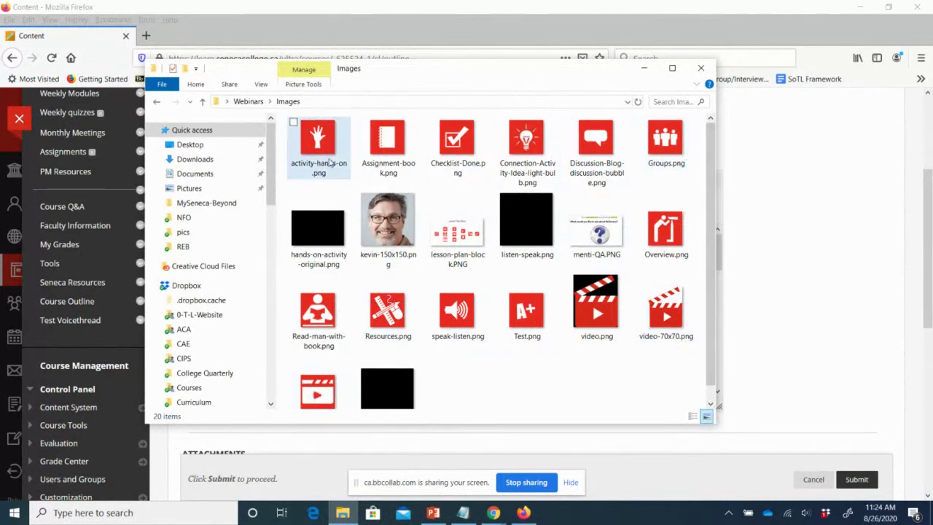
pyautogui.click(672, 243)
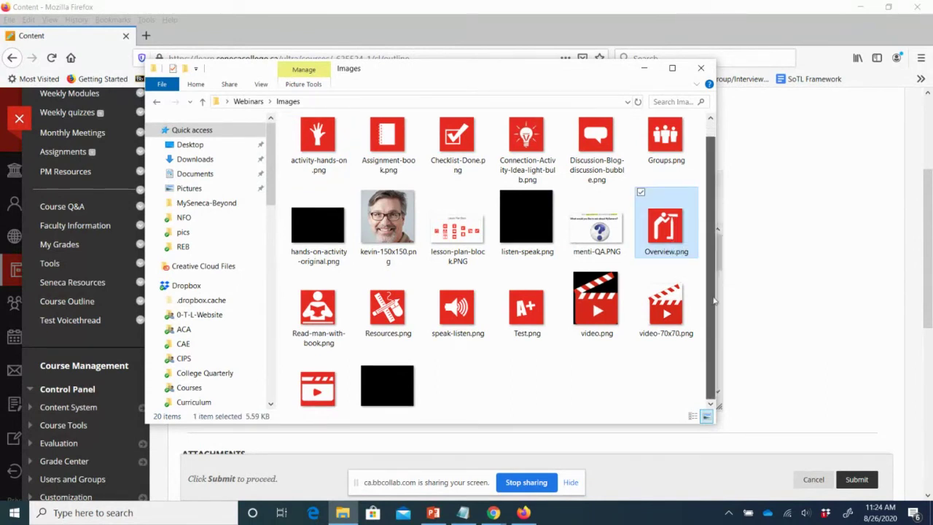
pyautogui.scroll(-1, 708, 251)
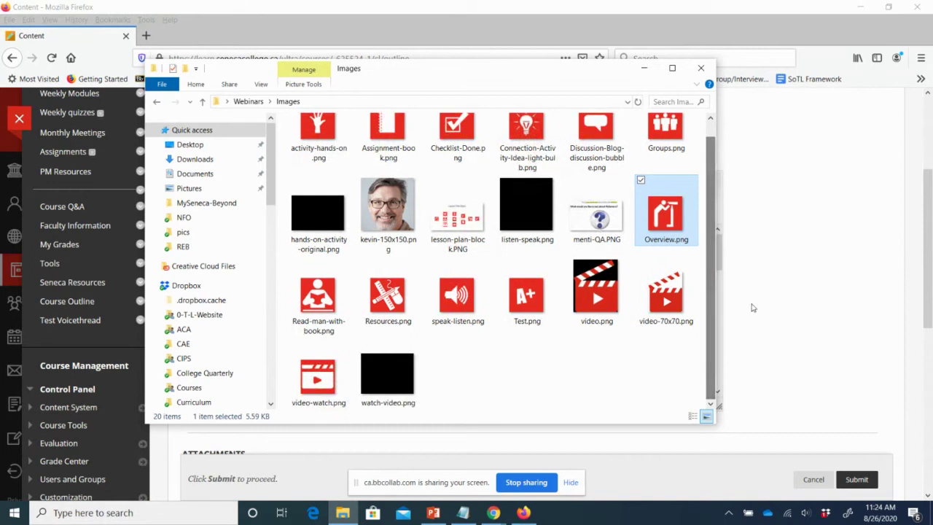
pyautogui.click(644, 67)
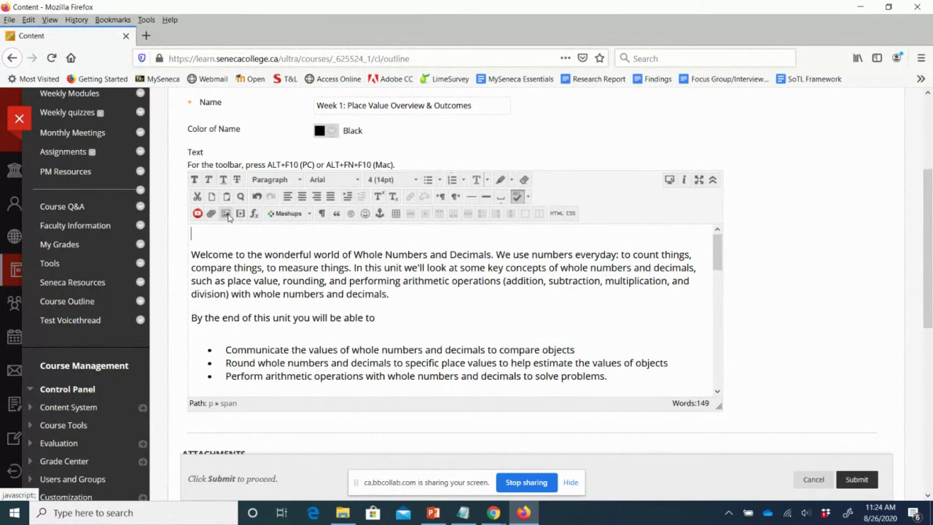
# - Upload Overview.png from the Desktop's Webinars > Images folder as the image for the blank line above the welcome text
pyautogui.click(227, 213)
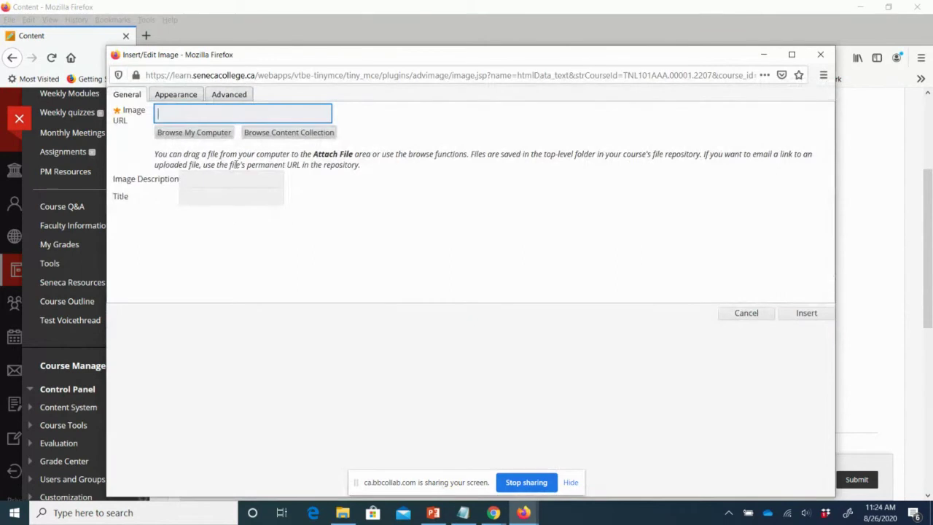
pyautogui.click(200, 139)
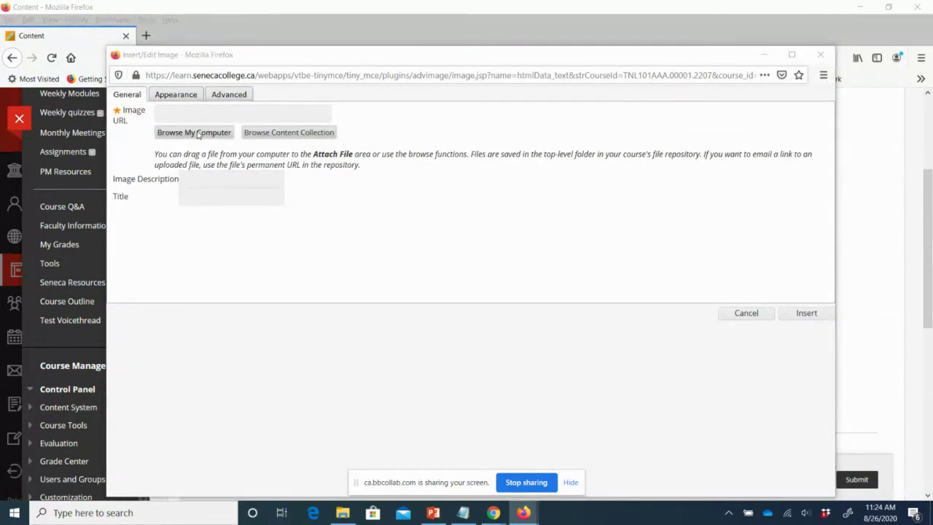
pyautogui.click(198, 134)
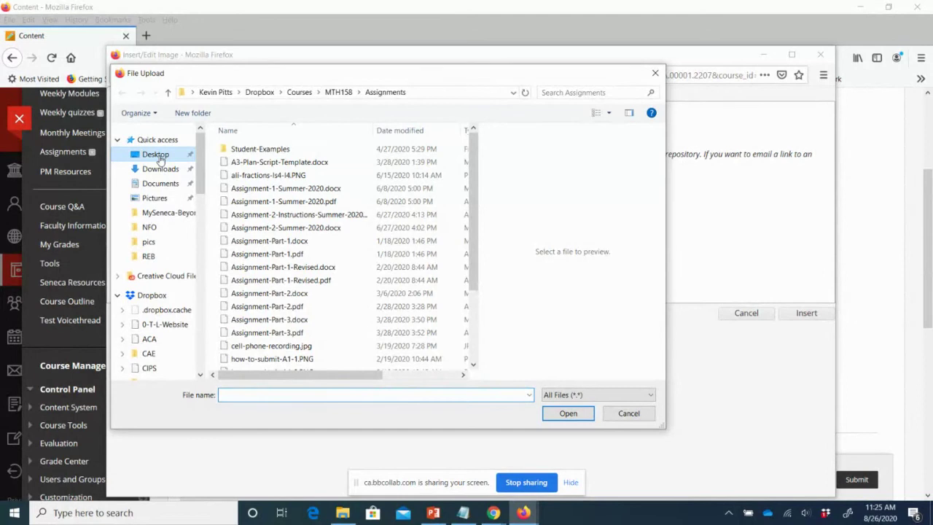
pyautogui.click(155, 155)
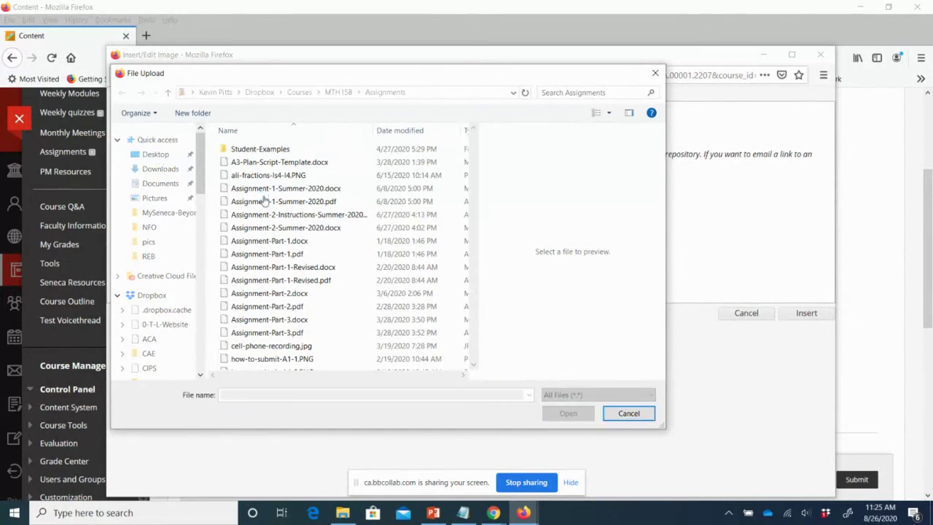
pyautogui.moveTo(473, 171); pyautogui.dragTo(466, 315)
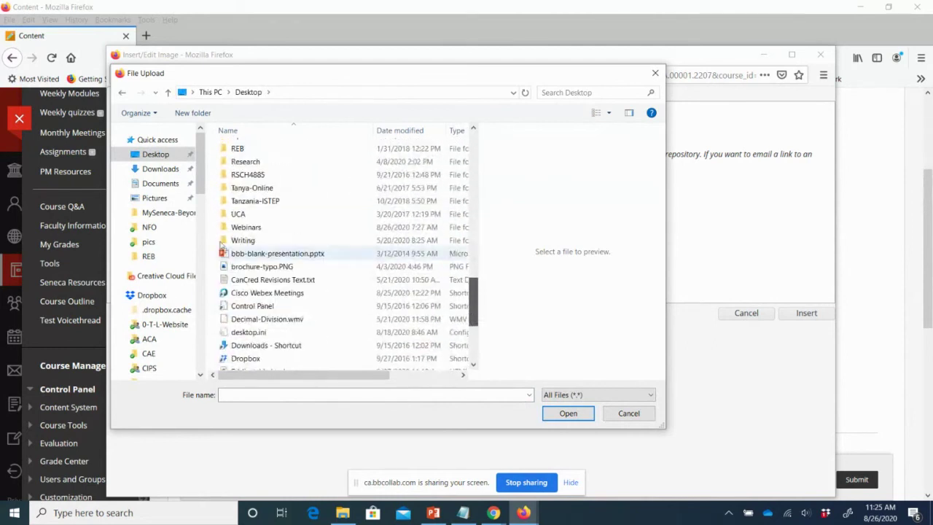
pyautogui.doubleClick(240, 227)
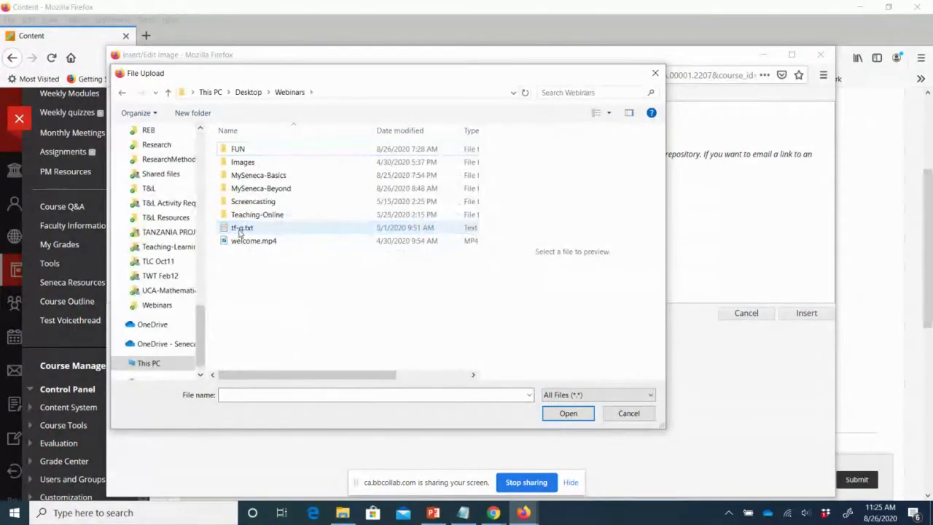
pyautogui.doubleClick(248, 162)
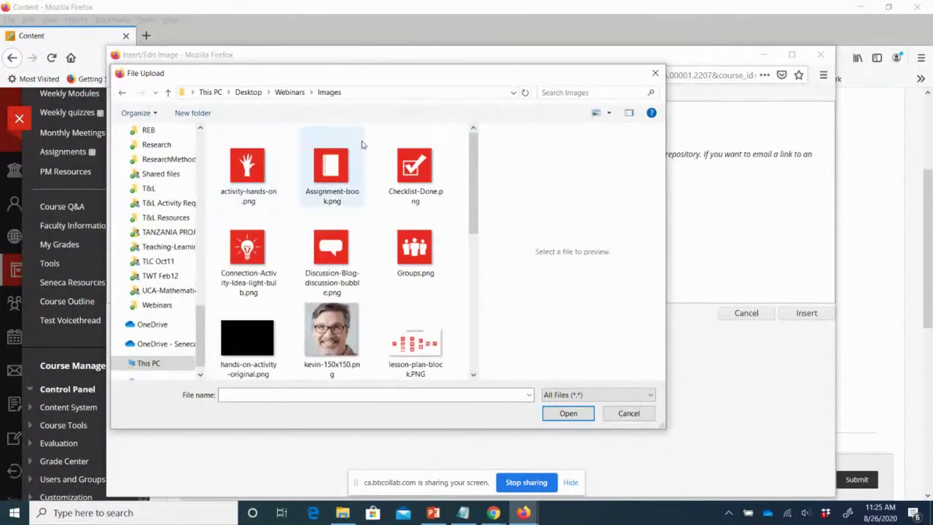
pyautogui.moveTo(474, 175); pyautogui.dragTo(468, 254)
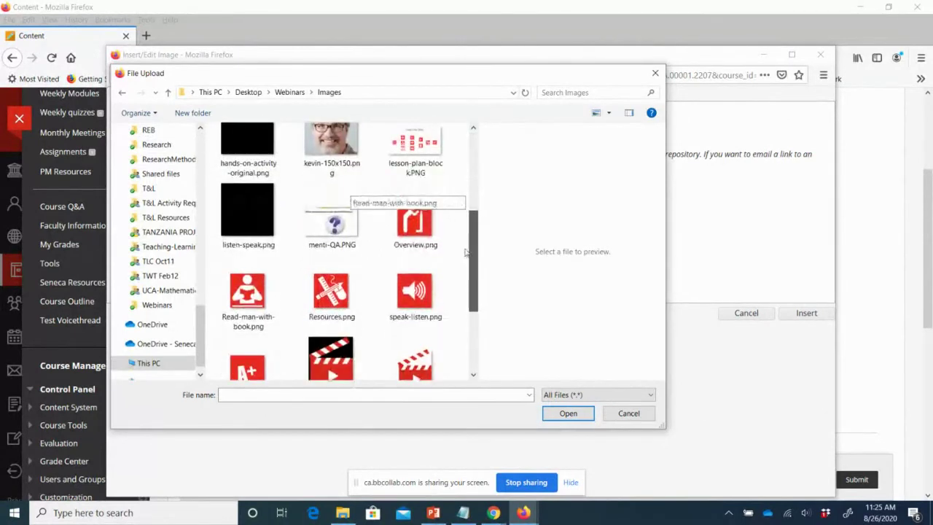
pyautogui.click(414, 226)
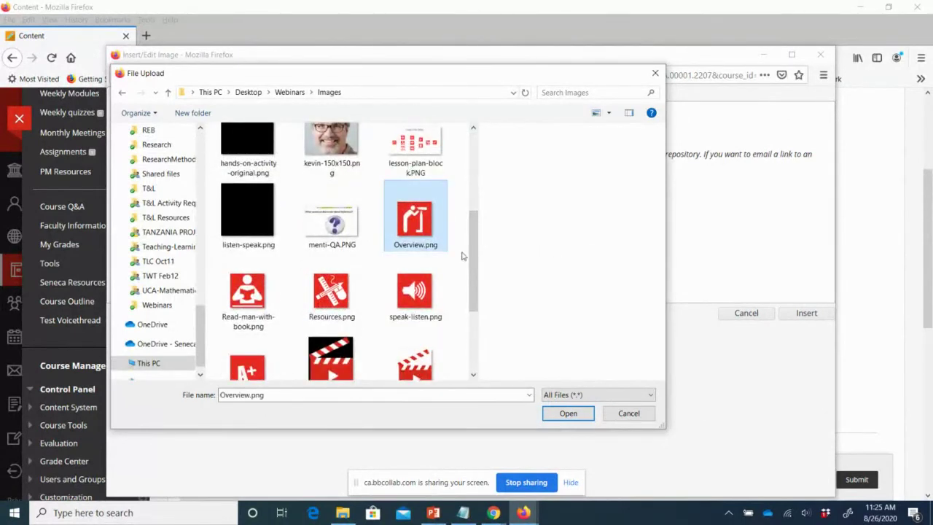
pyautogui.click(568, 413)
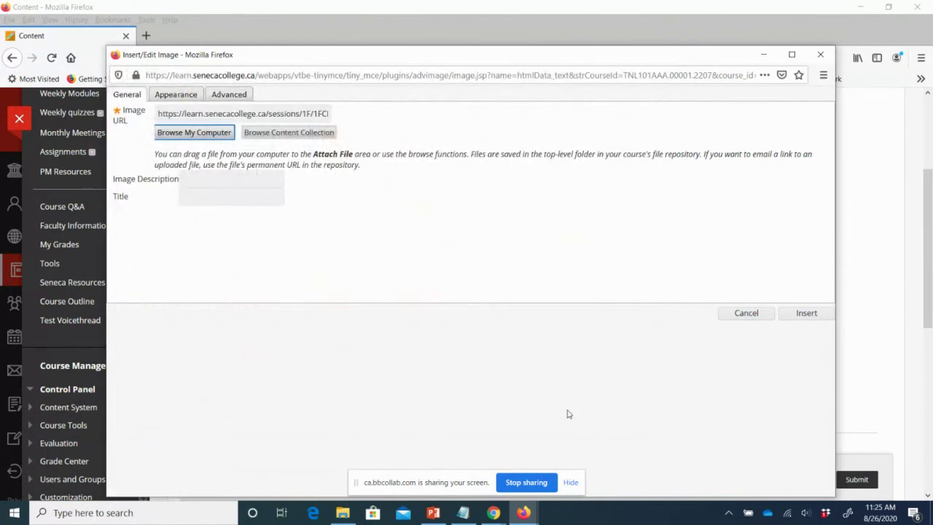
# - Enter the image description "Image of a person looking through a spyglass"
pyautogui.click(213, 181)
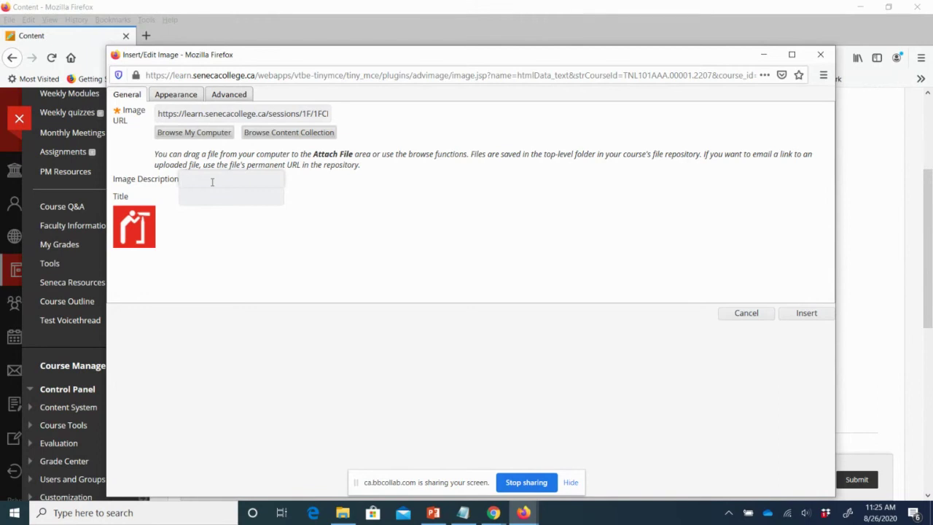
pyautogui.write('Image re')
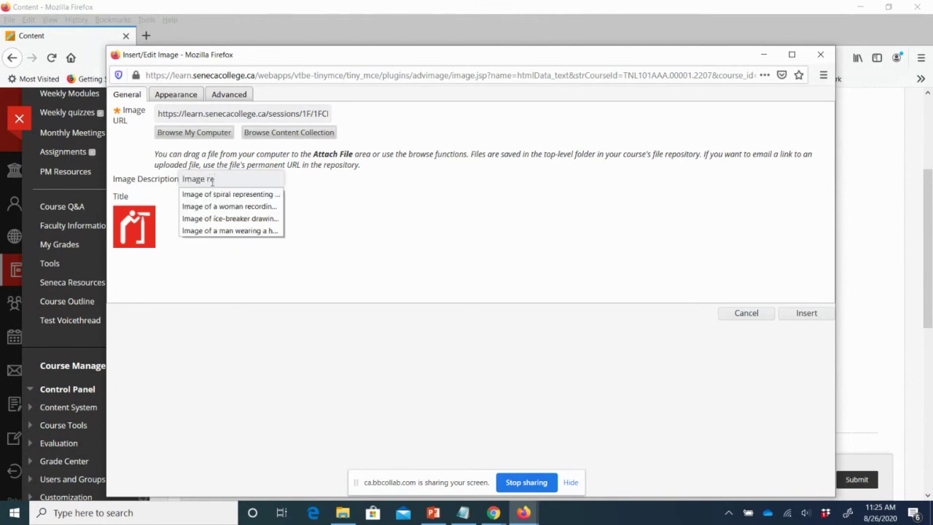
pyautogui.press('BackSpace')
pyautogui.press('BackSpace')
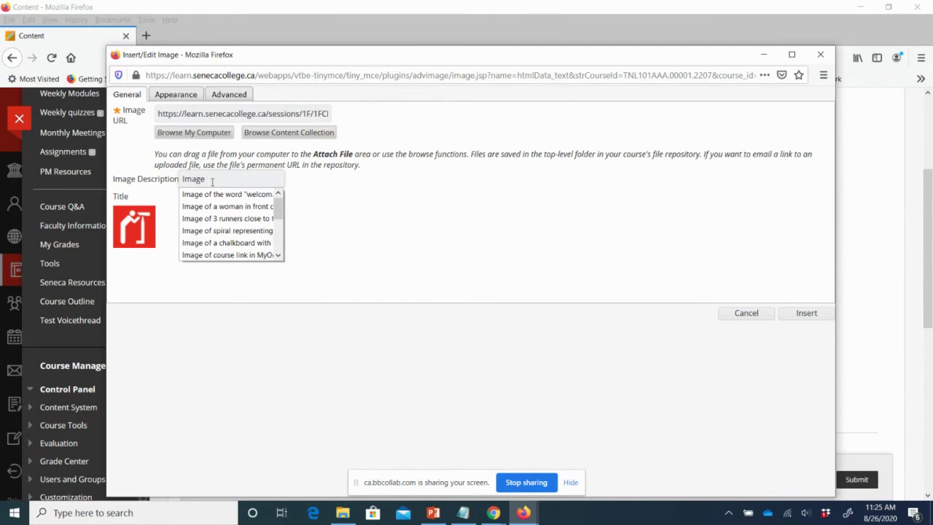
pyautogui.write('of a perso')
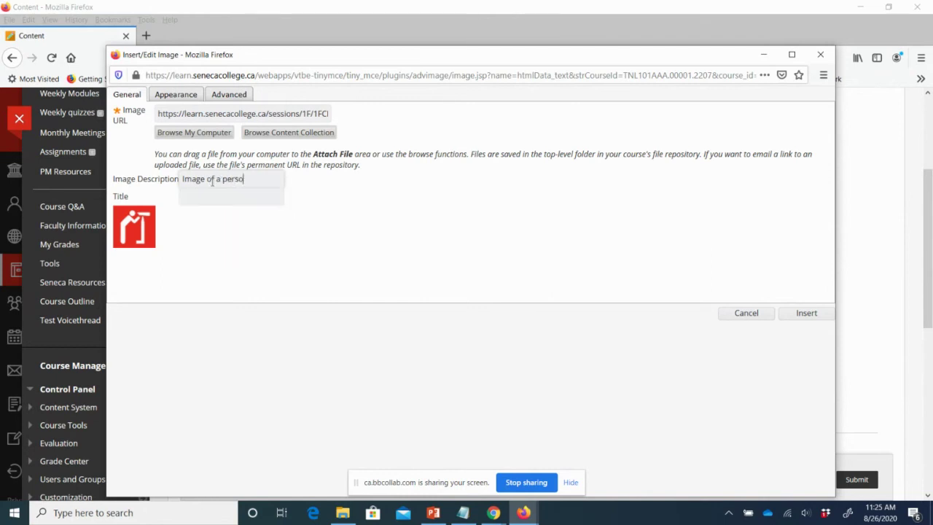
pyautogui.write('n looking through a s')
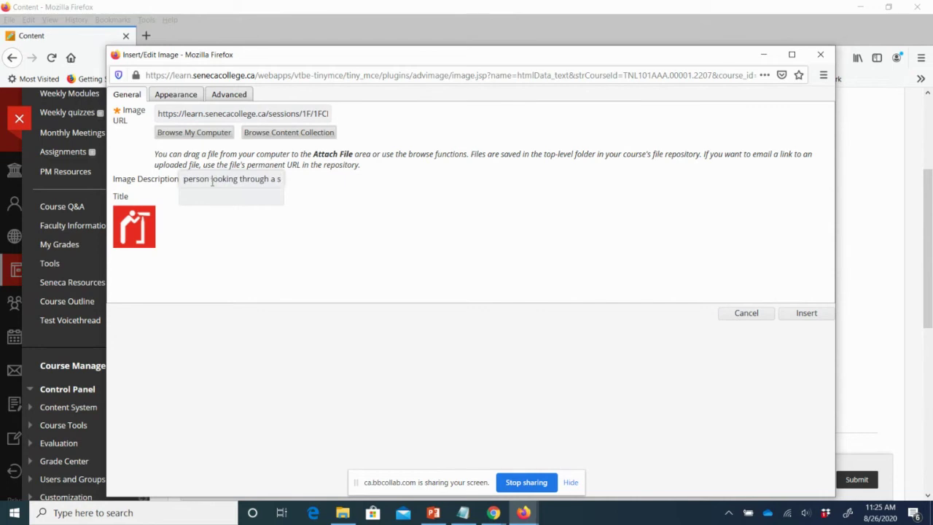
pyautogui.write('pyg')
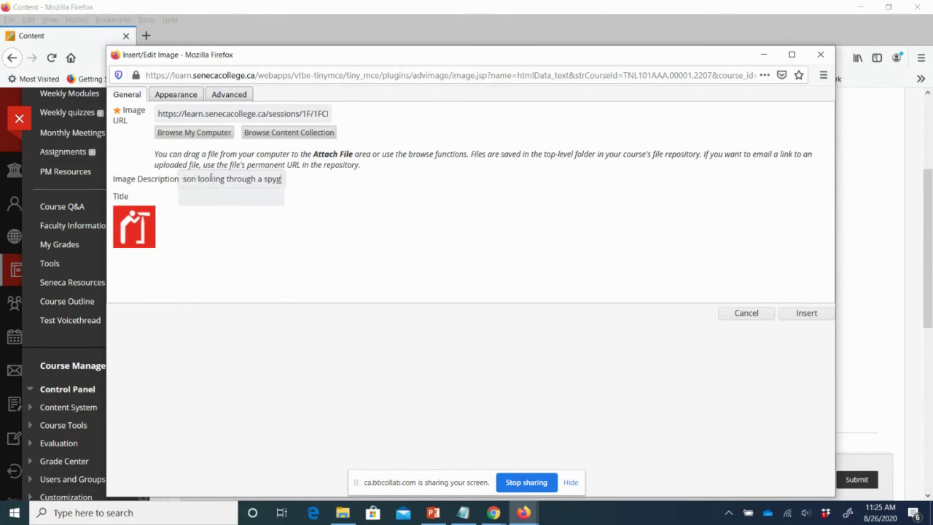
pyautogui.write('lass')
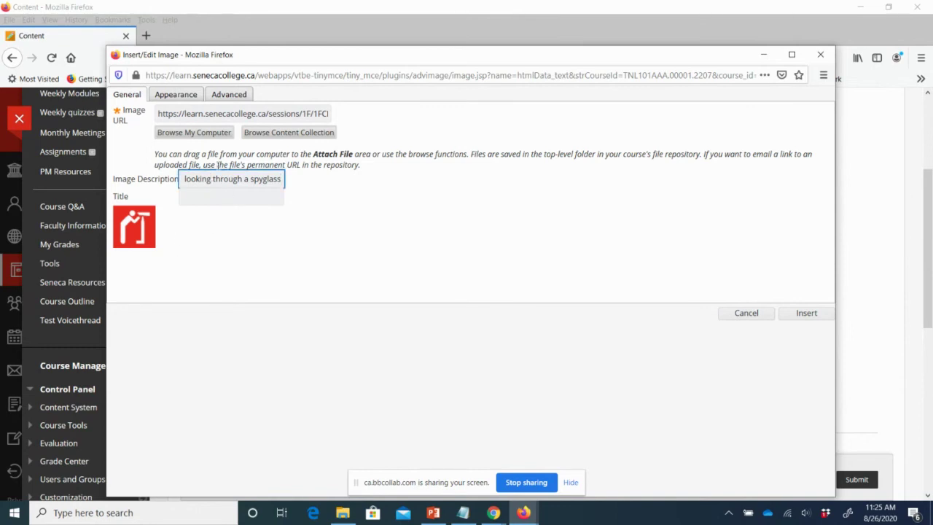
# - Check the image's appearance dimensions and insert the icon above the welcome paragraph
pyautogui.click(180, 95)
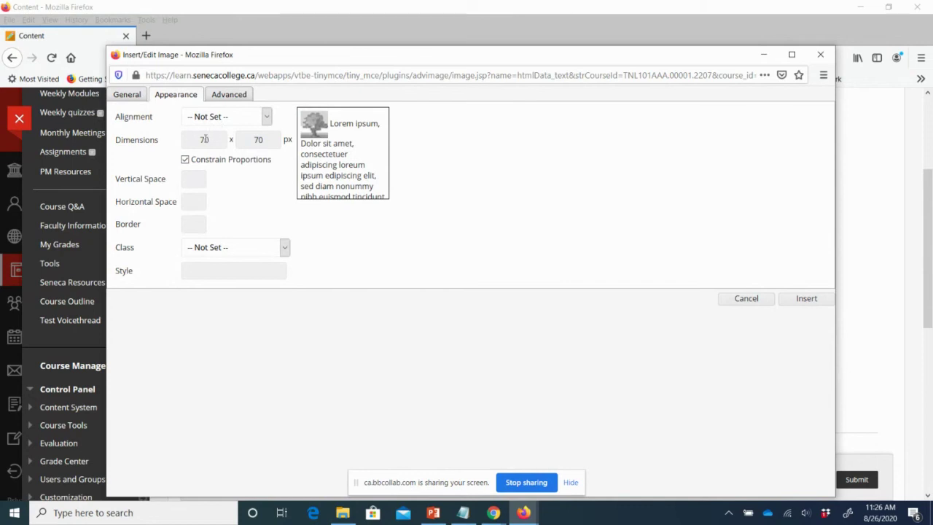
pyautogui.click(131, 99)
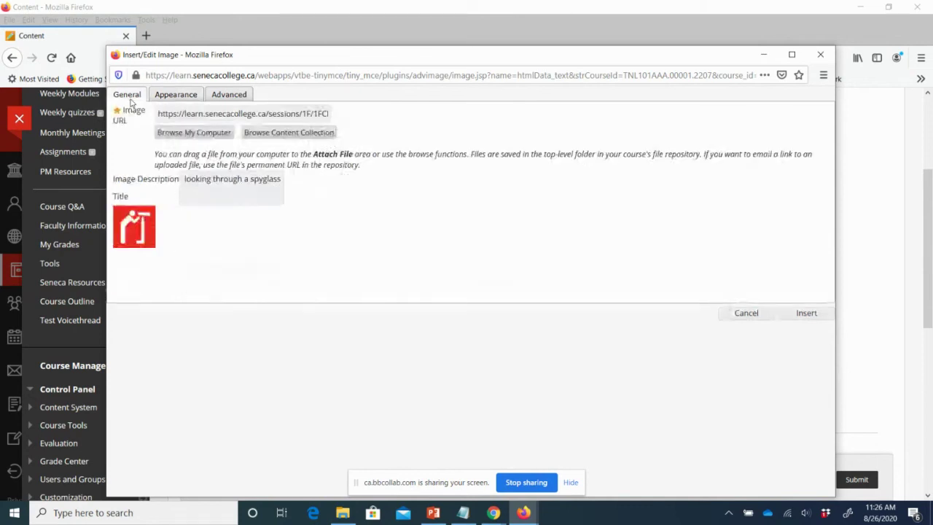
pyautogui.click(807, 314)
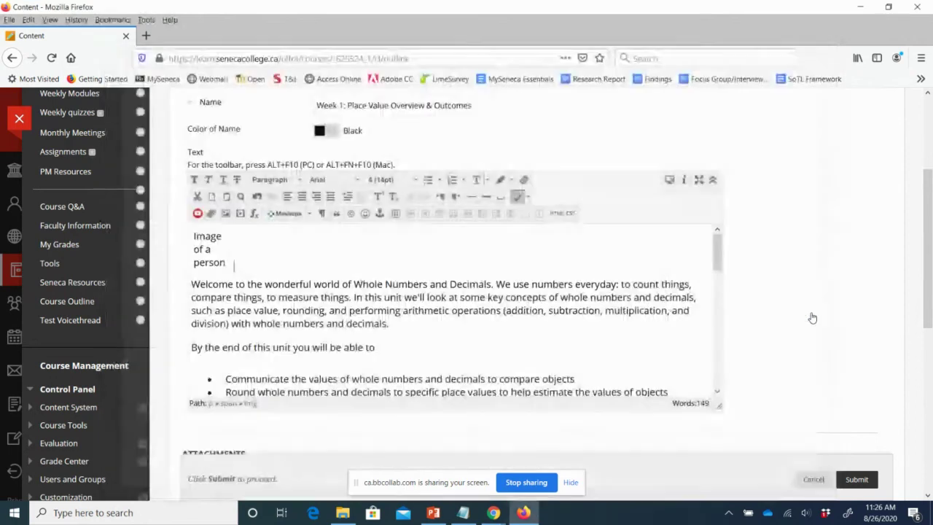
# - Submit the Week 1: Place Value Overview & Outcomes item with its standard options unchanged
pyautogui.moveTo(725, 262)
pyautogui.mouseDown()
pyautogui.moveTo(727, 299)
pyautogui.moveTo(721, 245)
pyautogui.moveTo(722, 255)
pyautogui.mouseUp()
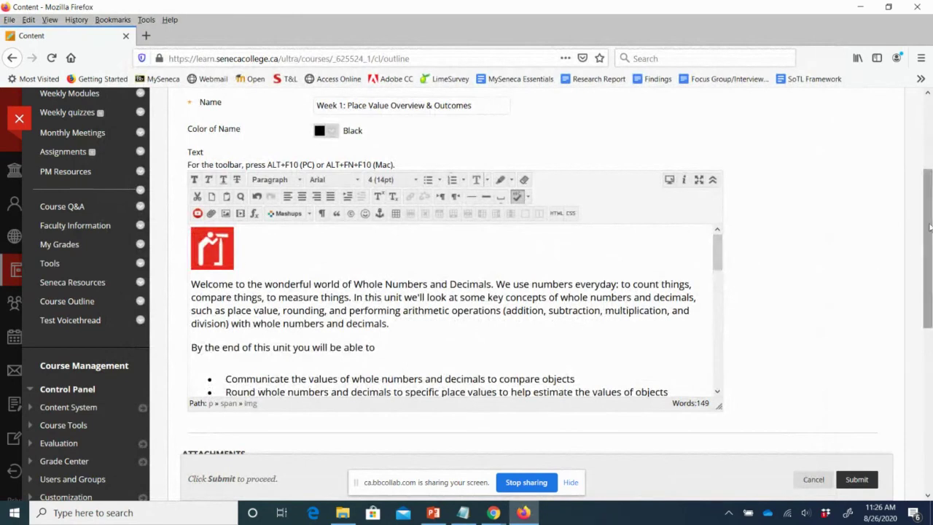
pyautogui.moveTo(929, 231); pyautogui.dragTo(930, 367)
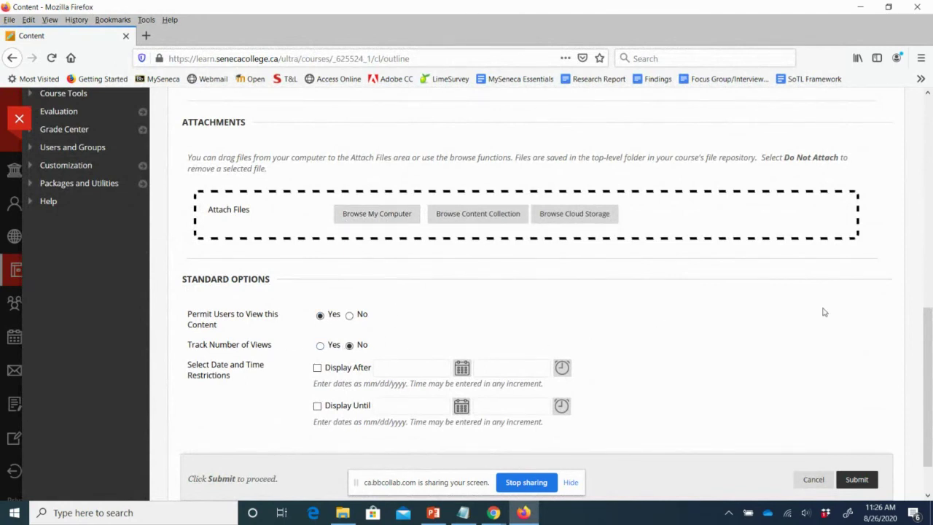
pyautogui.scroll(-2, 926, 310)
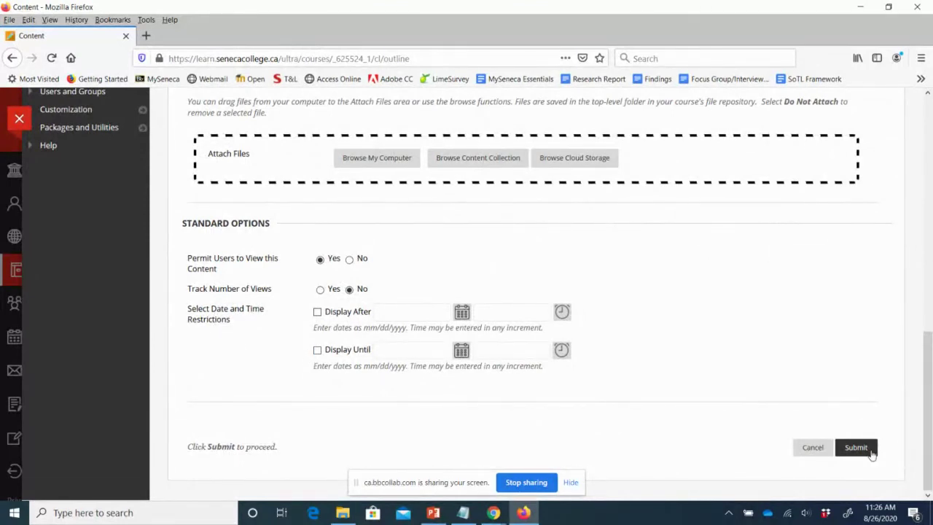
pyautogui.click(871, 452)
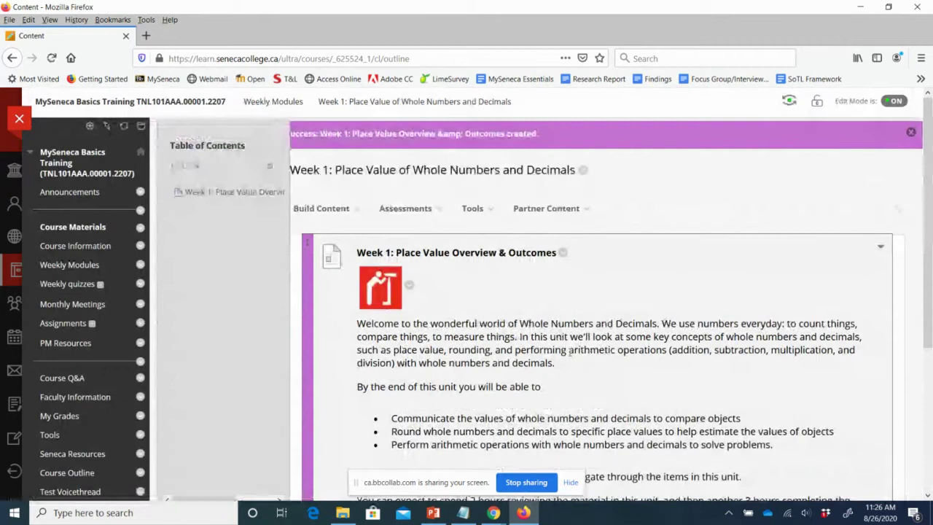
# - Review the published overview page and its entry in the module's table of contents
pyautogui.scroll(-2, 931, 268)
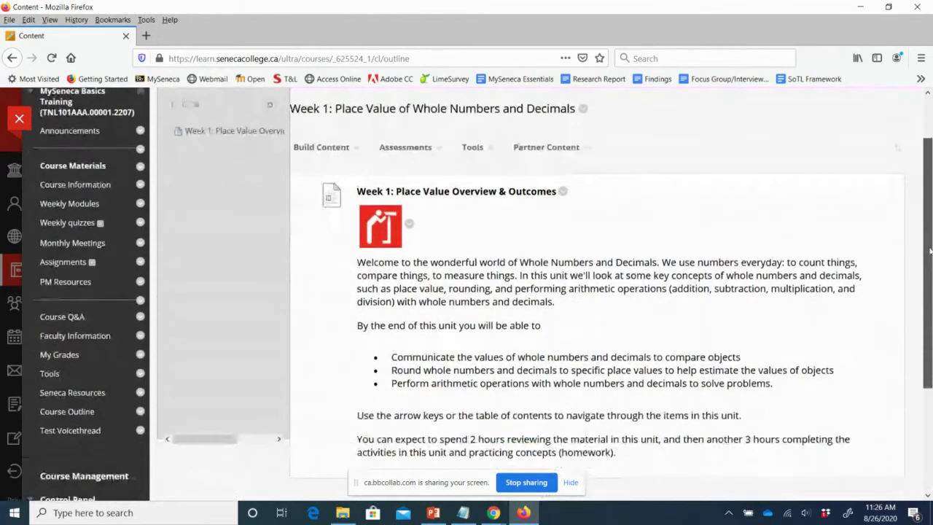
pyautogui.scroll(2, 880, 237)
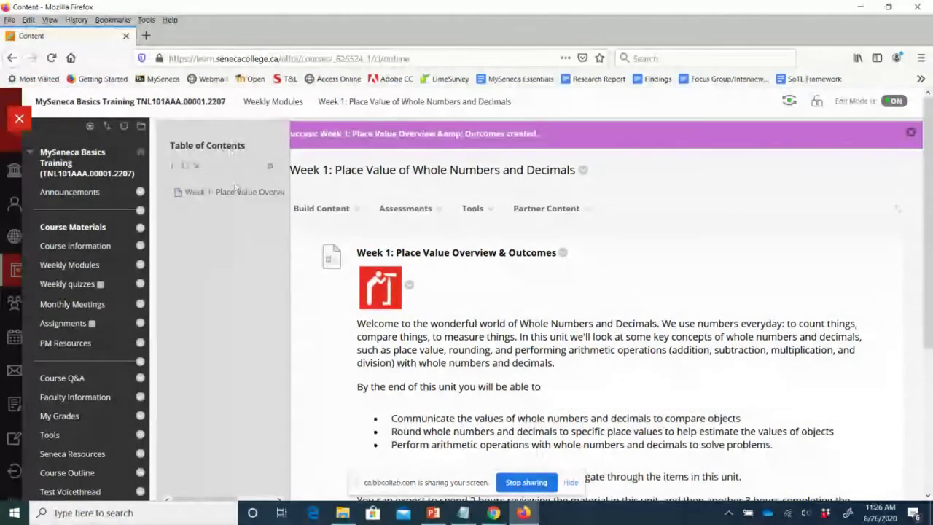
pyautogui.moveTo(188, 191); pyautogui.dragTo(241, 196)
pyautogui.click(240, 248)
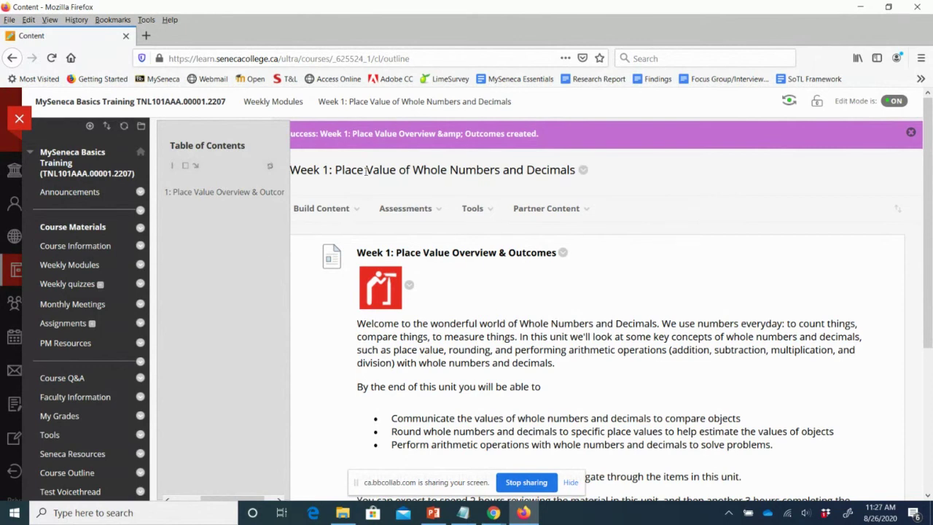
pyautogui.click(575, 209)
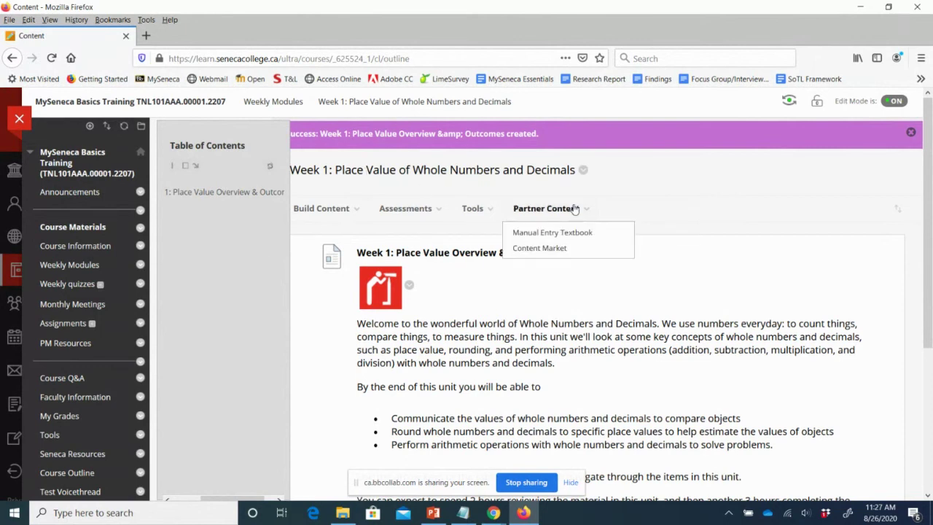
pyautogui.click(678, 202)
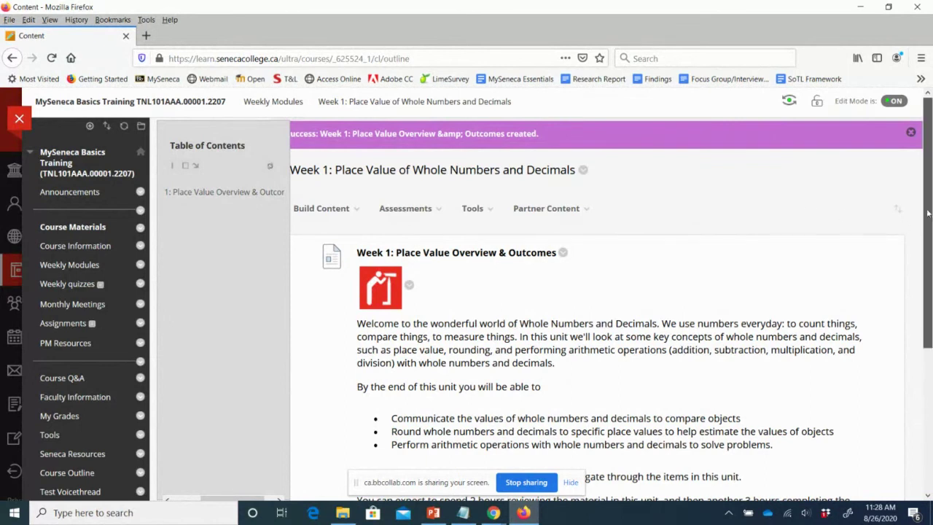
pyautogui.moveTo(928, 223); pyautogui.dragTo(931, 271)
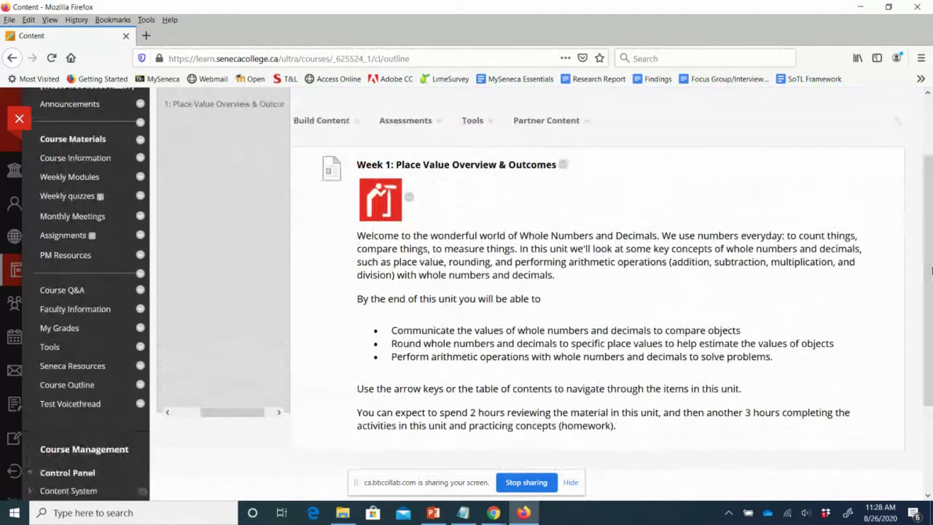
# - Create a new content item in the Week 1 module and name it "Week 1: Place Value Video"
pyautogui.click(321, 120)
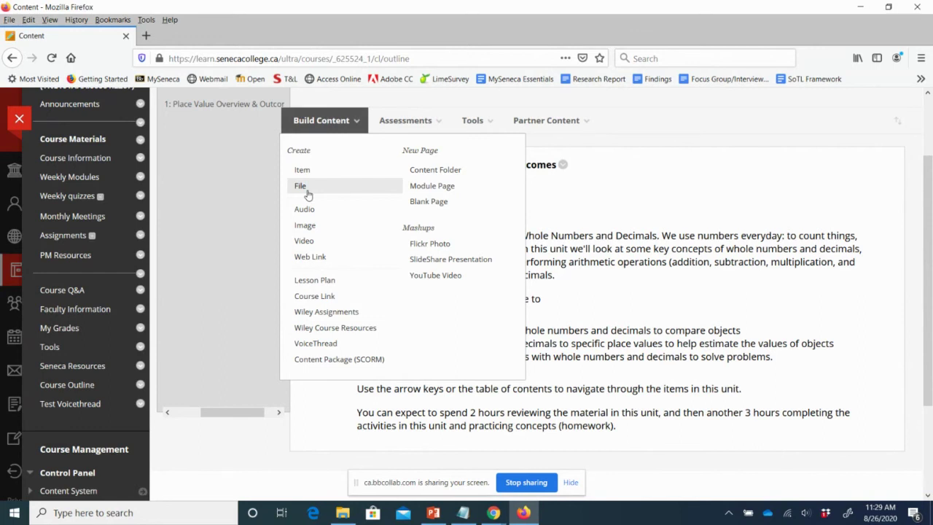
pyautogui.click(311, 170)
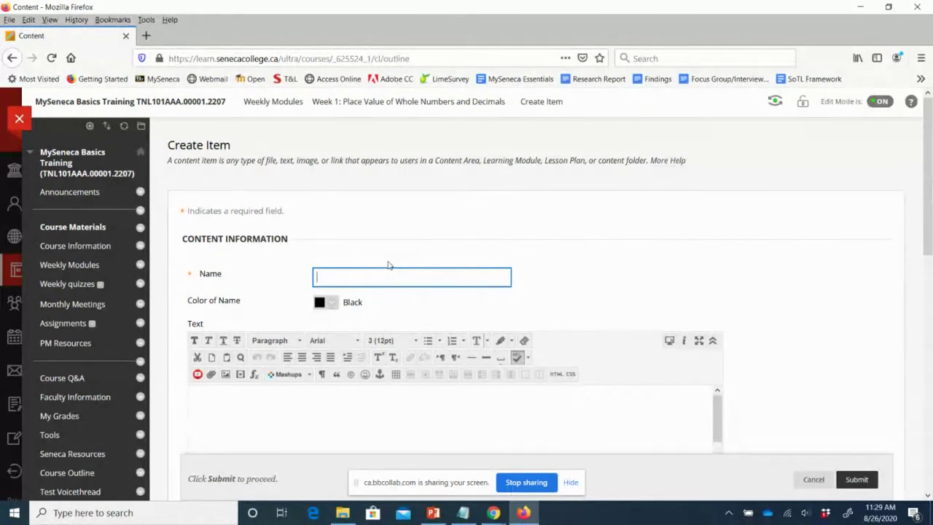
pyautogui.write('Week 1')
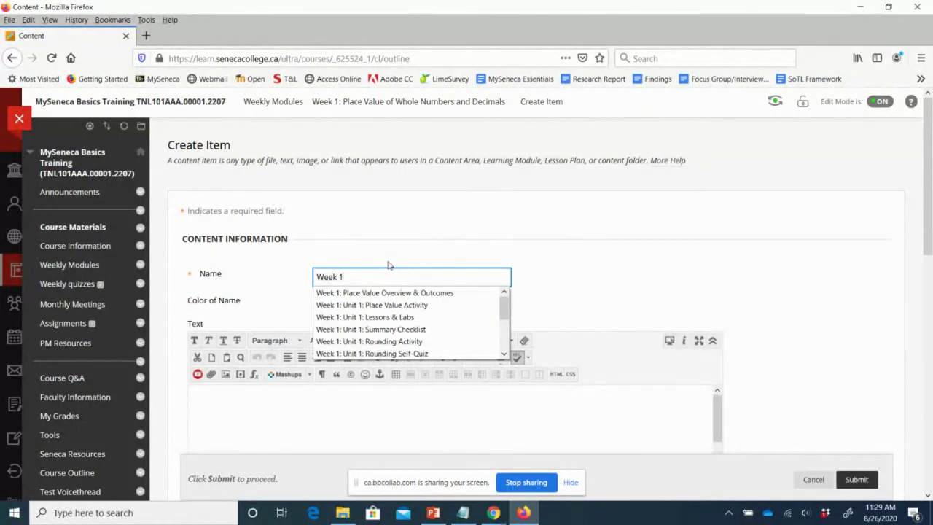
pyautogui.write(': PLace')
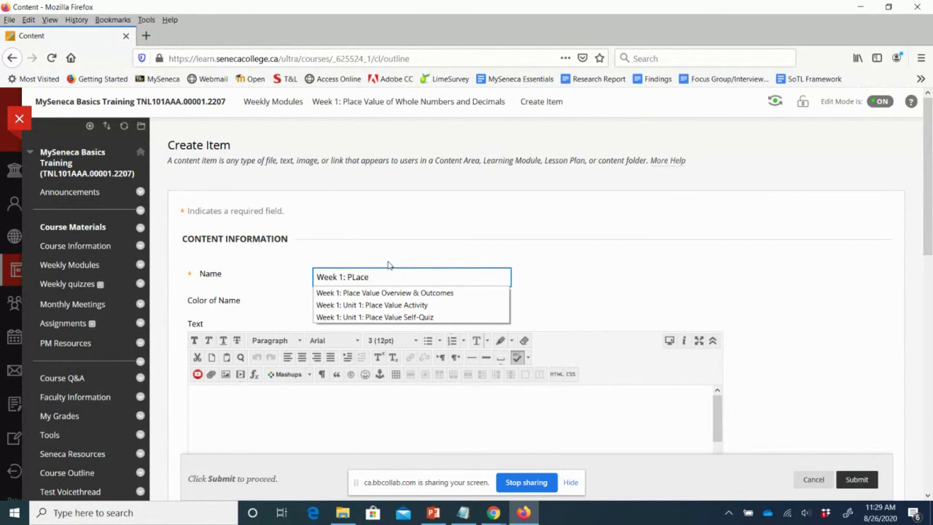
pyautogui.write(' Value Video')
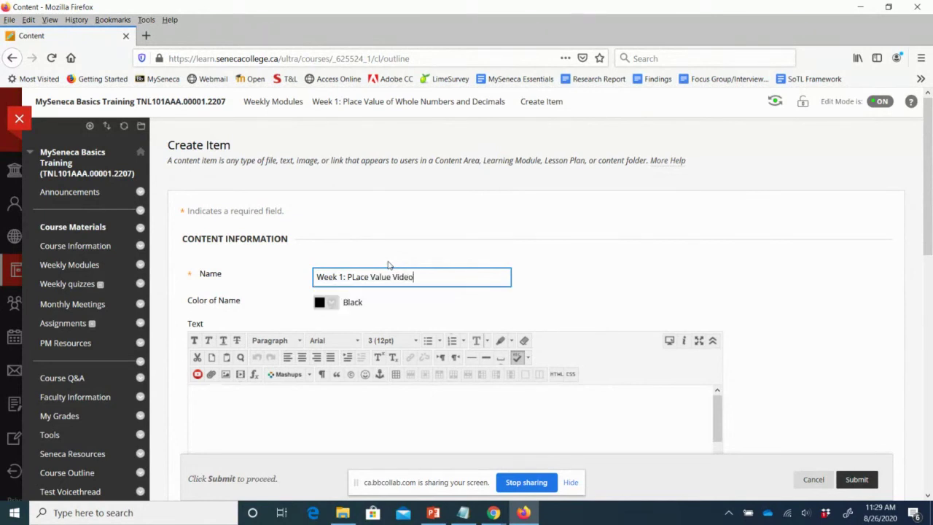
pyautogui.click(352, 277)
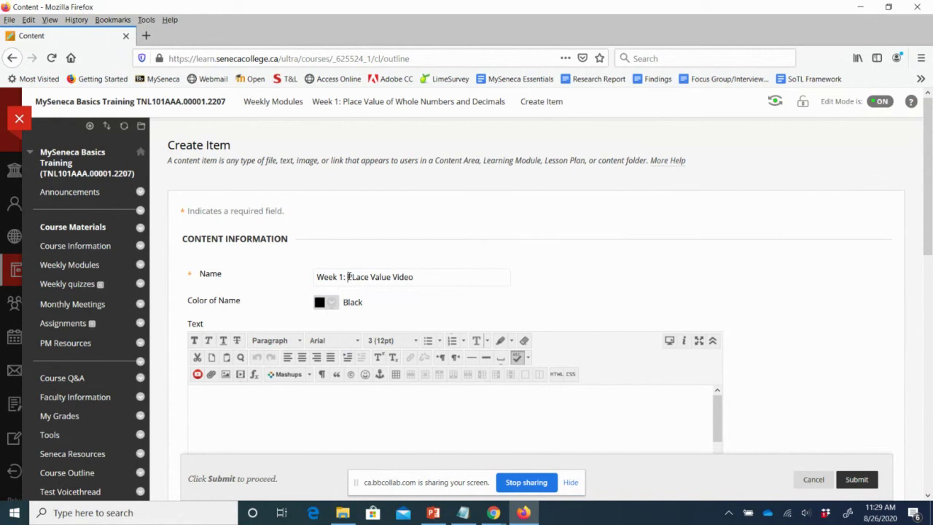
pyautogui.press('BackSpace')
pyautogui.write('l')
# - Switch to Notepad and copy the two paragraphs introducing place value and the video from unit-1-summary.txt
pyautogui.scroll(-3, 485, 248)
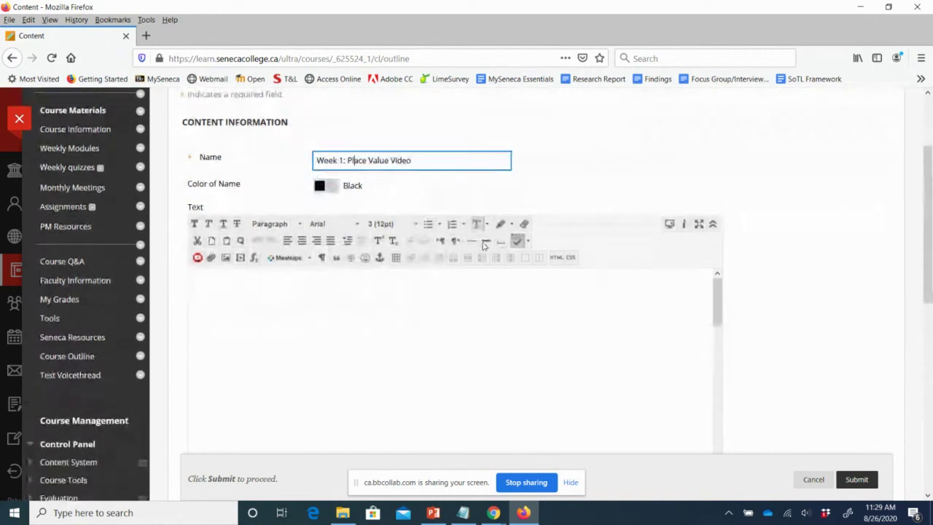
pyautogui.click(254, 255)
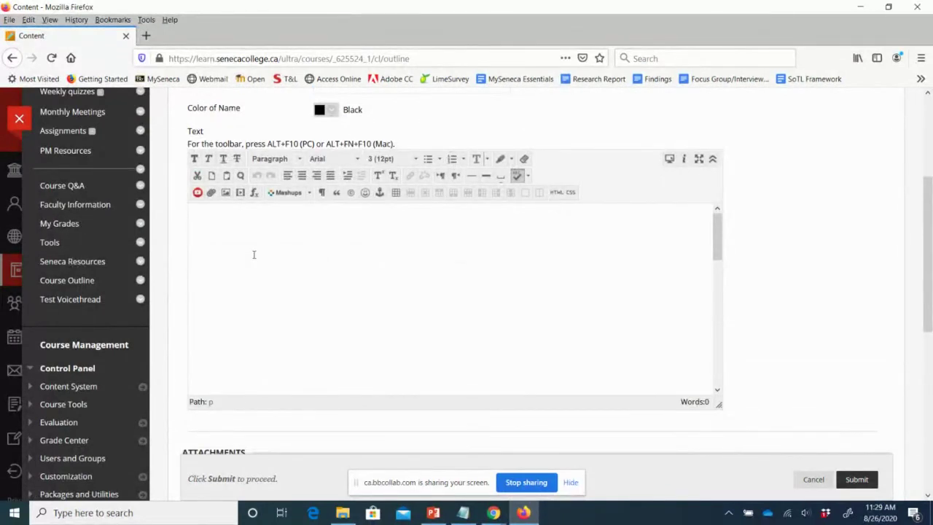
pyautogui.click(463, 513)
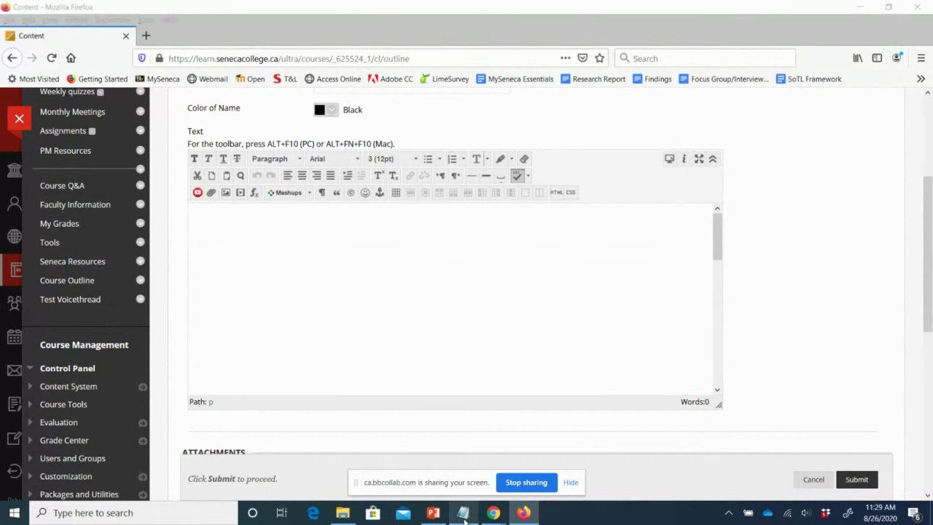
pyautogui.scroll(-1, 363, 274)
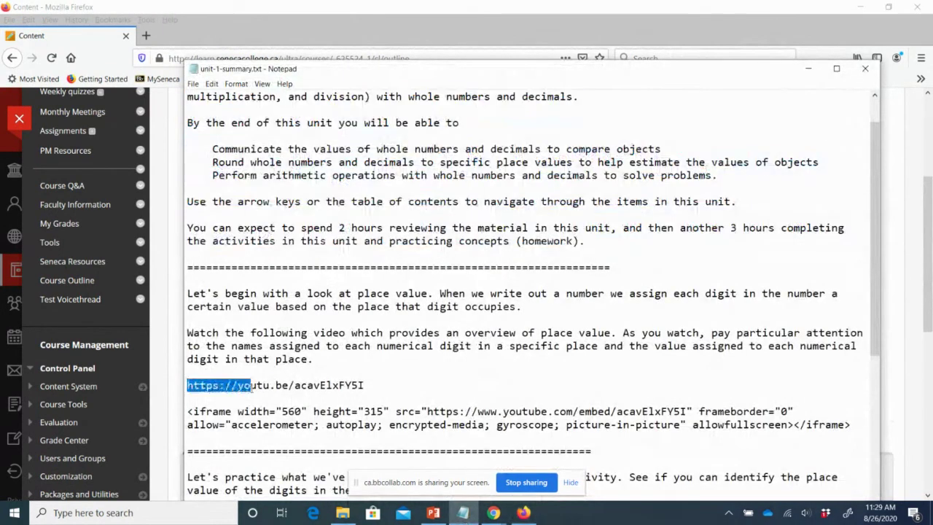
pyautogui.moveTo(187, 385); pyautogui.dragTo(359, 394)
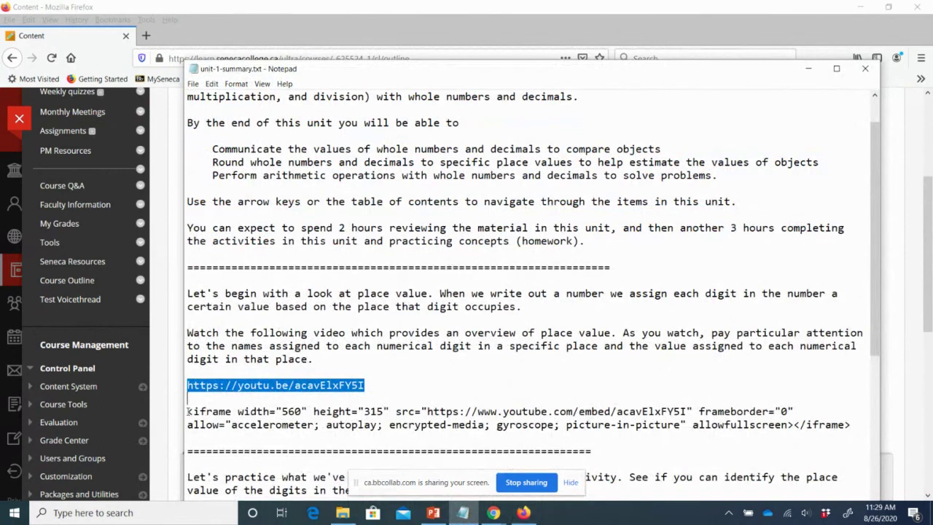
pyautogui.moveTo(187, 411); pyautogui.dragTo(866, 425)
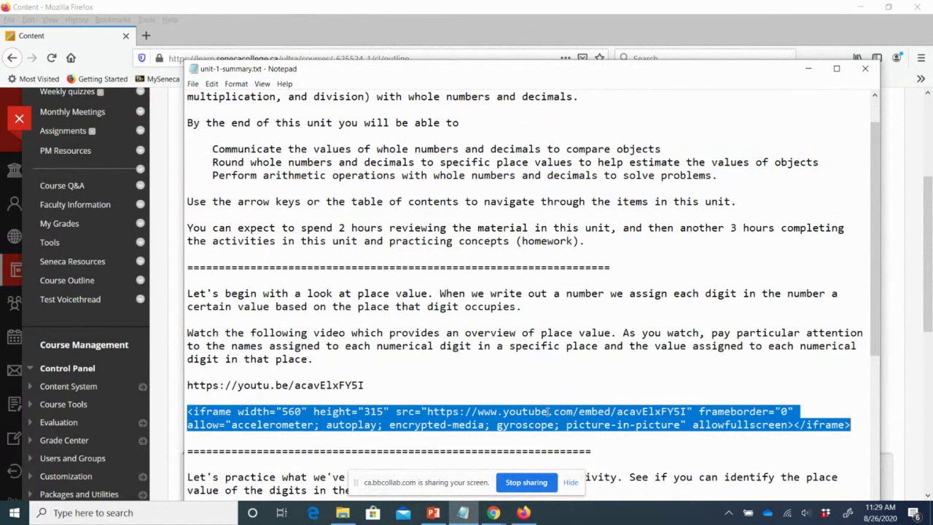
pyautogui.click(238, 307)
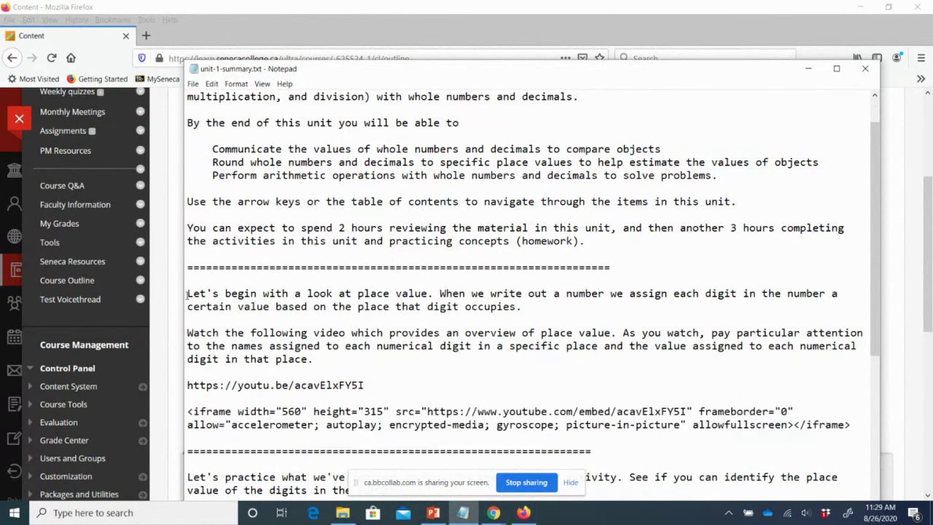
pyautogui.moveTo(188, 294); pyautogui.dragTo(314, 359)
pyautogui.hotkey('ctrl', 'c')
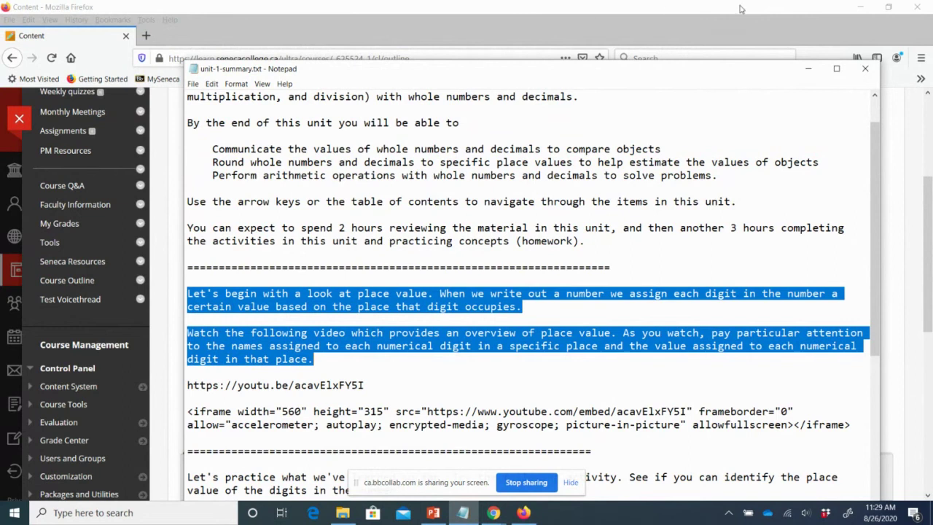
# - Paste the two introduction paragraphs into the item's text in Blackboard and set their font size to 4 (14pt)
pyautogui.click(808, 70)
pyautogui.click(246, 273)
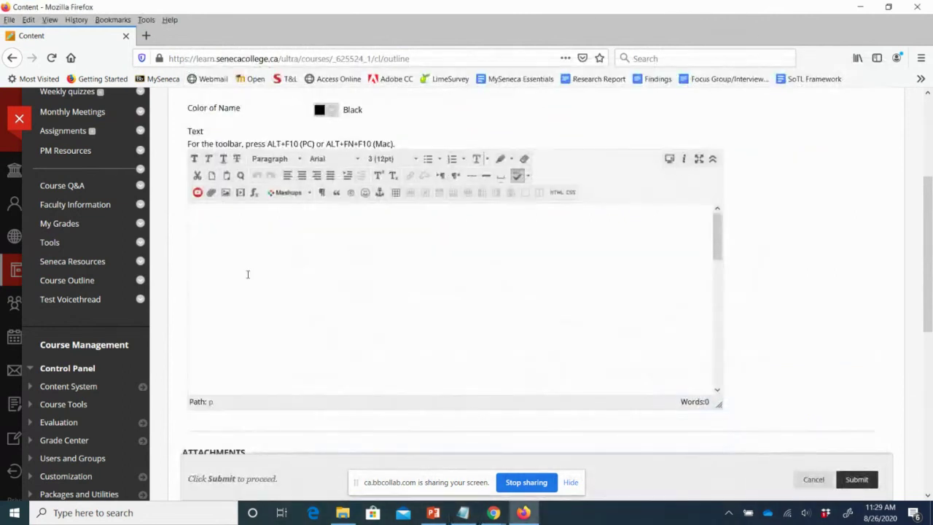
pyautogui.hotkey('ctrl', 'v')
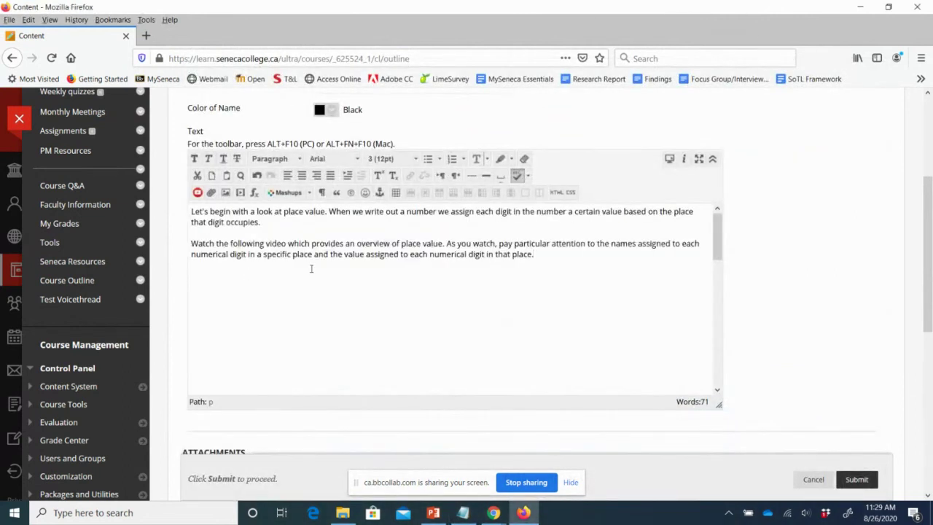
pyautogui.press('Return')
pyautogui.moveTo(191, 213); pyautogui.dragTo(543, 254)
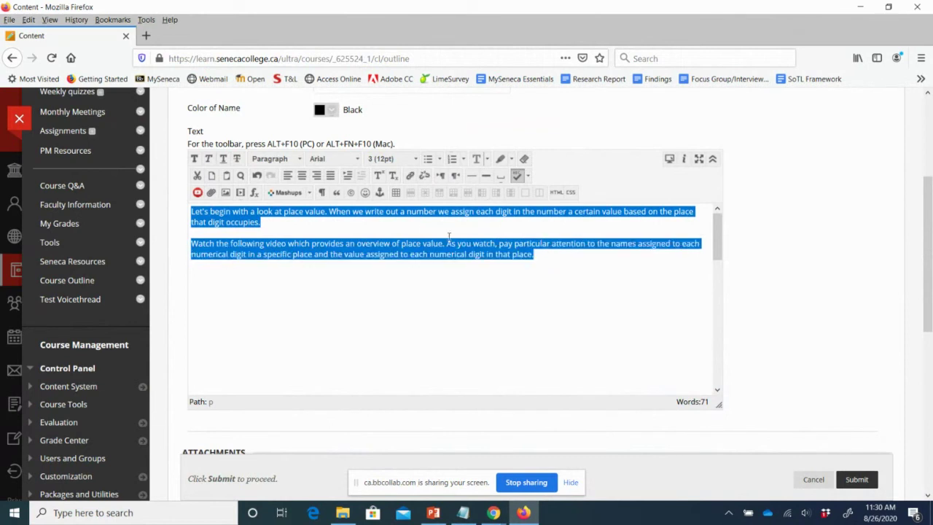
pyautogui.click(385, 160)
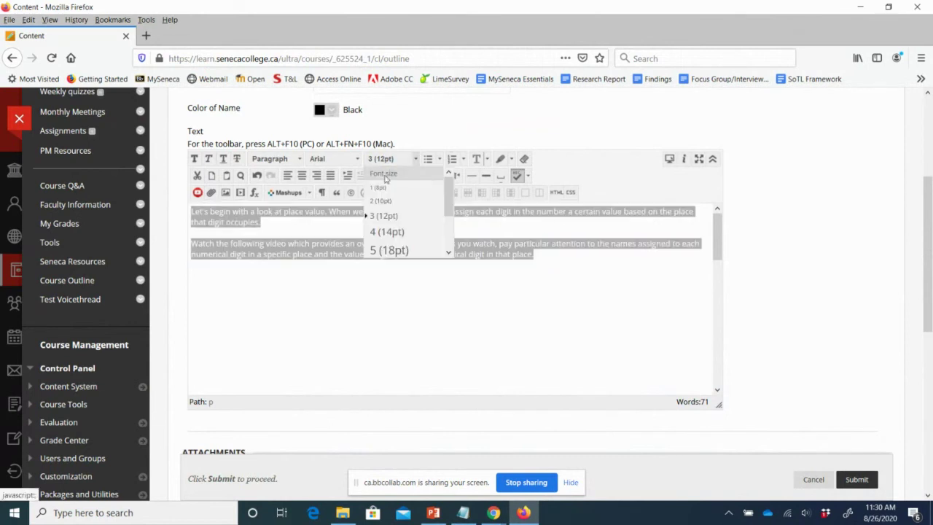
pyautogui.click(386, 232)
pyautogui.click(201, 303)
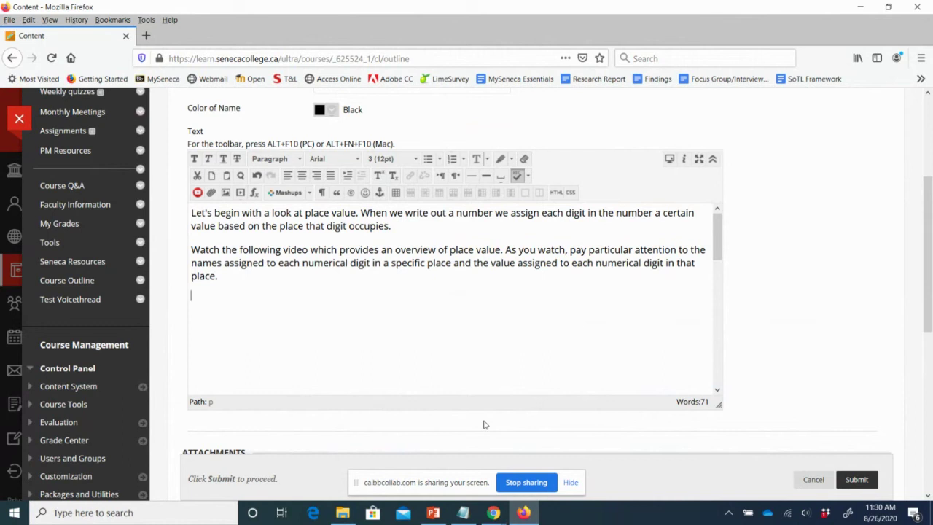
# - Add the line "Direct link to Week 1: Place Value Video" below the two paragraphs
pyautogui.write('Direct link to')
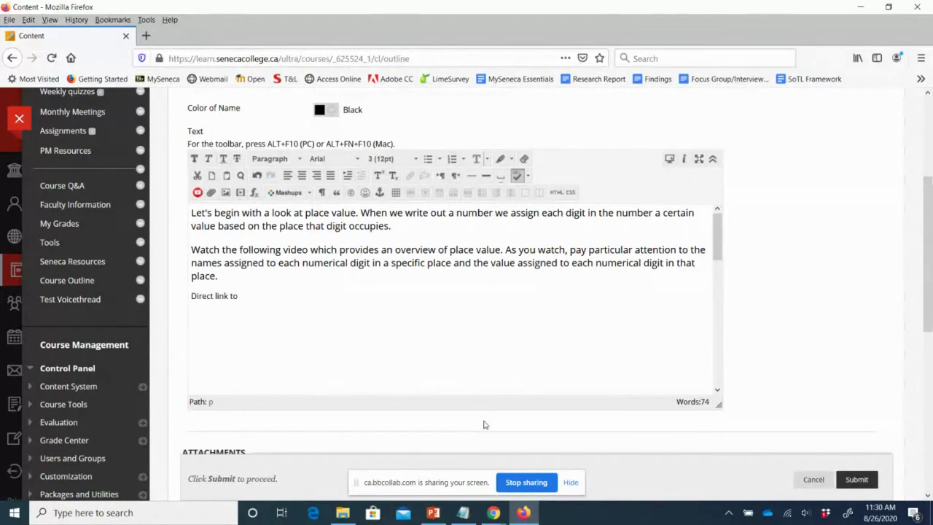
pyautogui.write(' Week 1: PLa')
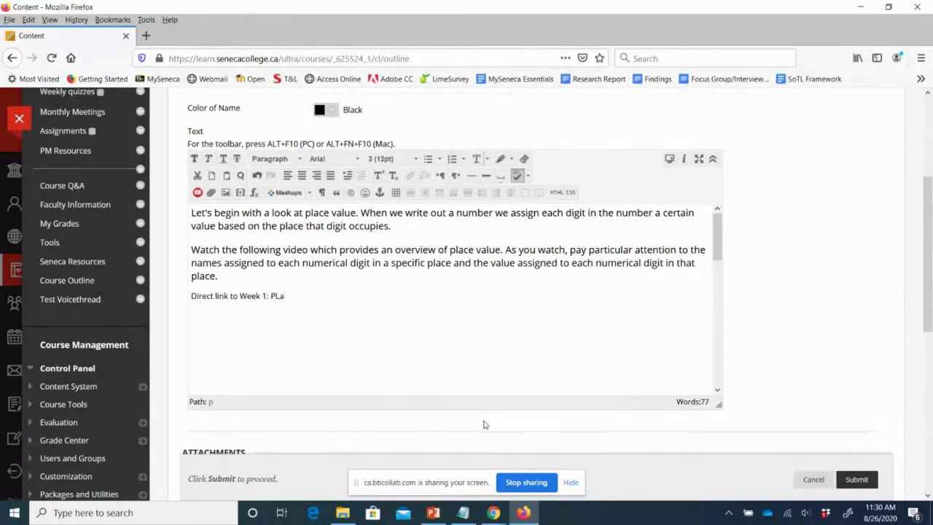
pyautogui.write('ce Value Video')
pyautogui.moveTo(272, 296); pyautogui.dragTo(279, 300)
pyautogui.write('l')
# - Set the font size of the "Direct link to Week 1: Place Value Video" line to 4 (14pt)
pyautogui.moveTo(191, 297); pyautogui.dragTo(371, 296)
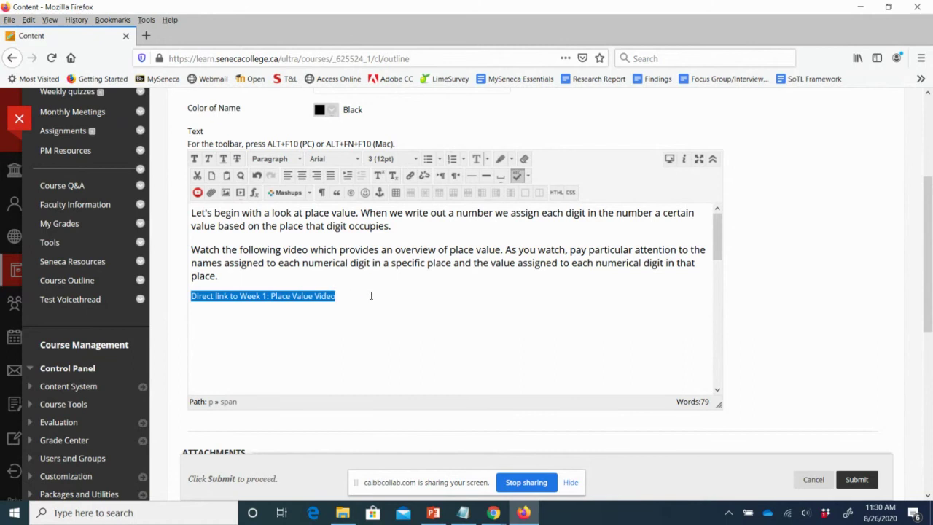
pyautogui.click(386, 159)
pyautogui.click(390, 217)
pyautogui.click(300, 352)
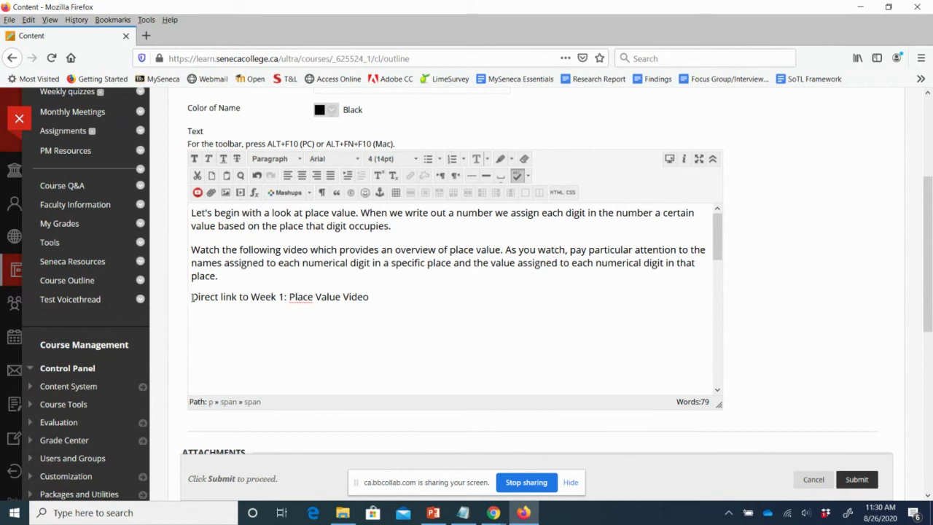
pyautogui.click(412, 297)
pyautogui.click(463, 513)
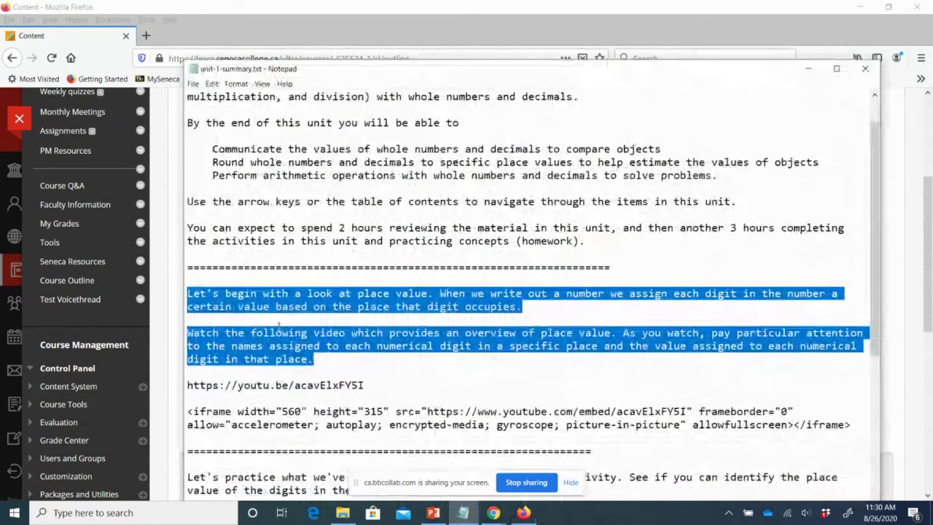
pyautogui.moveTo(365, 385); pyautogui.dragTo(182, 384)
pyautogui.hotkey('ctrl', 'c')
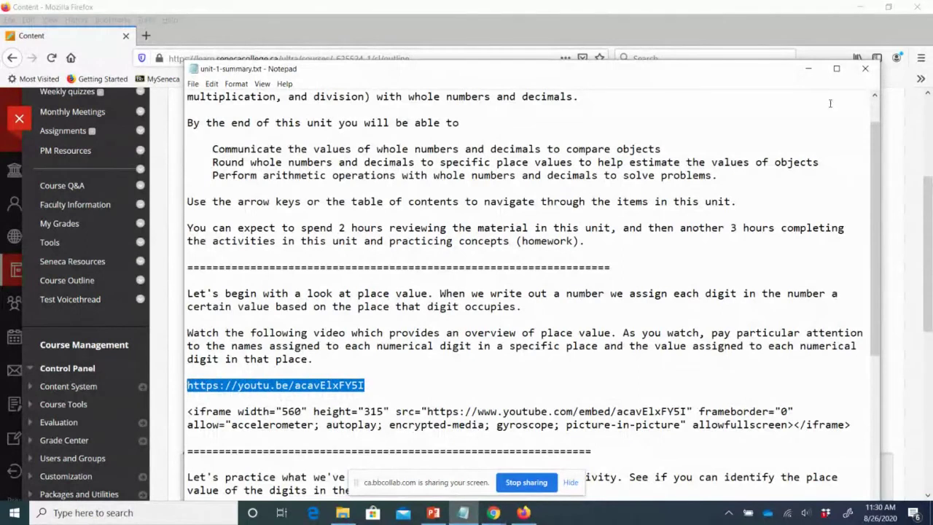
pyautogui.click(810, 71)
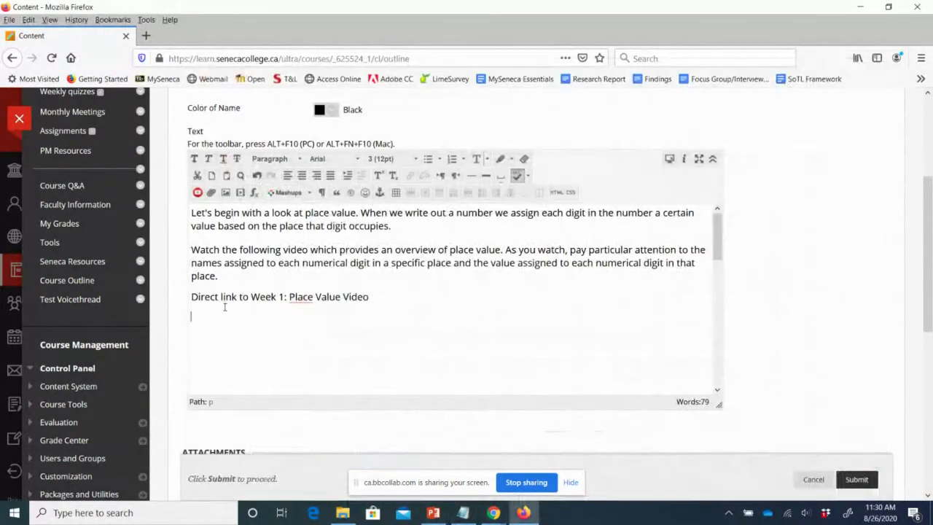
pyautogui.moveTo(191, 297); pyautogui.dragTo(370, 296)
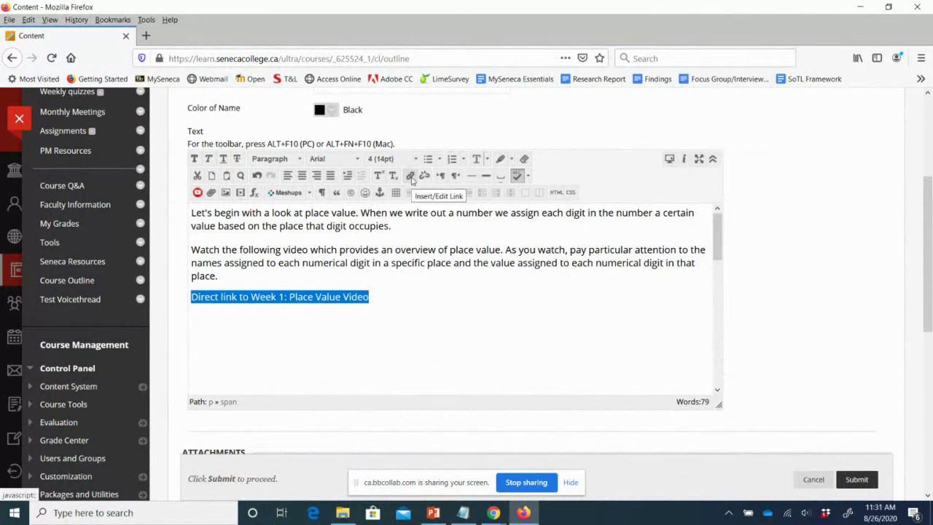
pyautogui.click(412, 177)
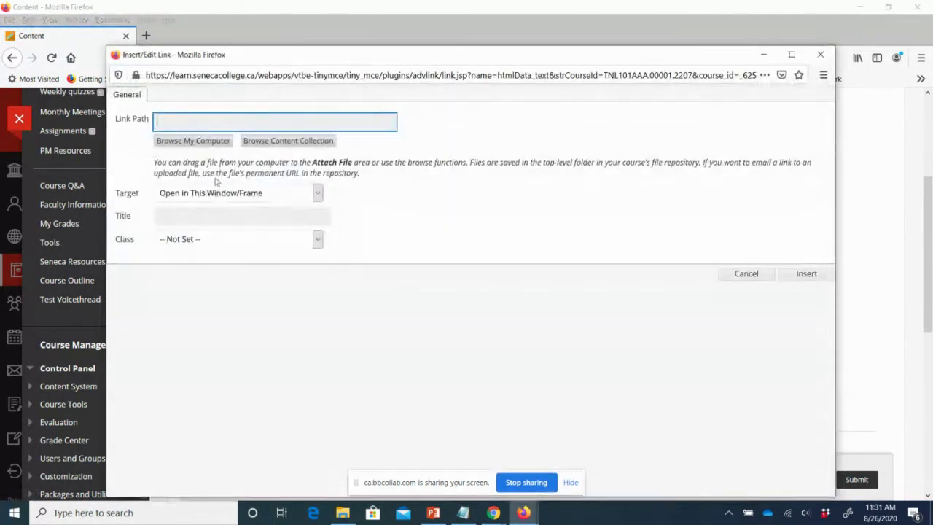
pyautogui.hotkey('ctrl', 'v')
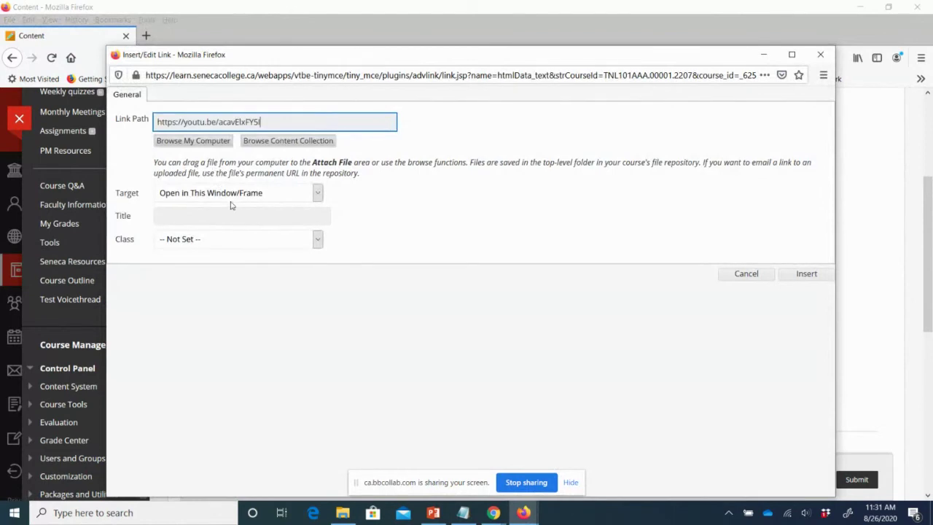
pyautogui.click(232, 194)
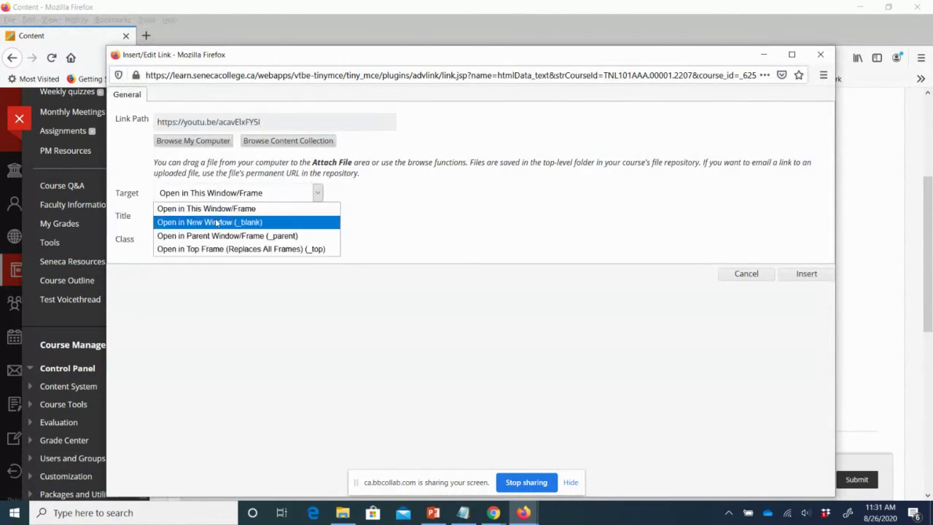
pyautogui.click(216, 219)
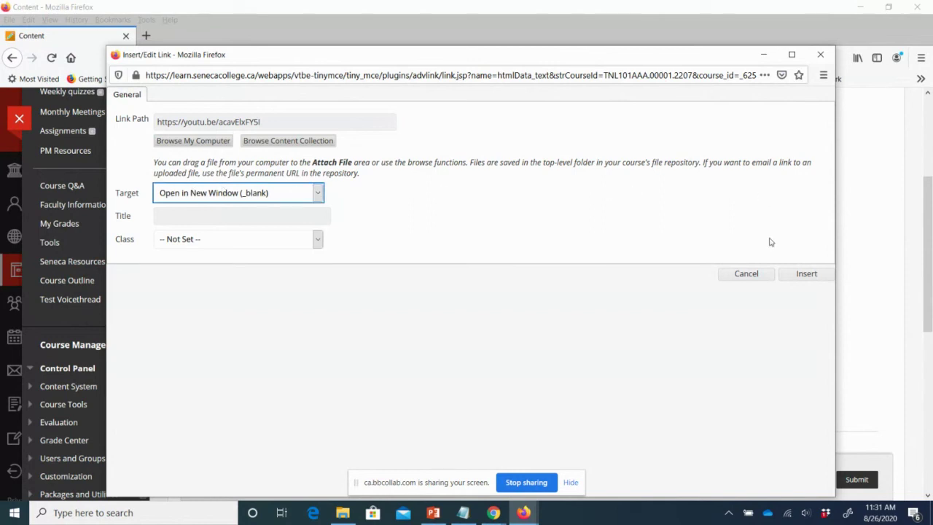
pyautogui.click(794, 281)
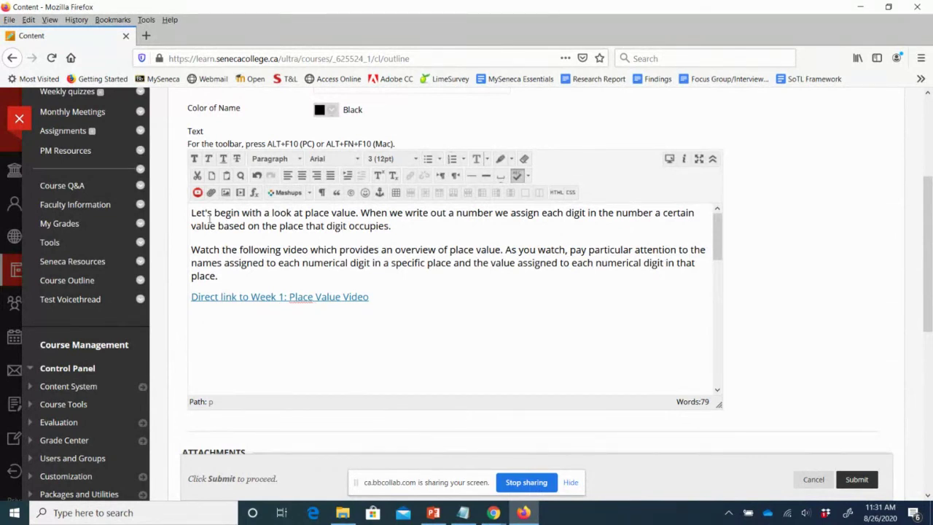
pyautogui.moveTo(191, 212); pyautogui.dragTo(420, 224)
pyautogui.click(280, 264)
pyautogui.moveTo(192, 249); pyautogui.dragTo(308, 248)
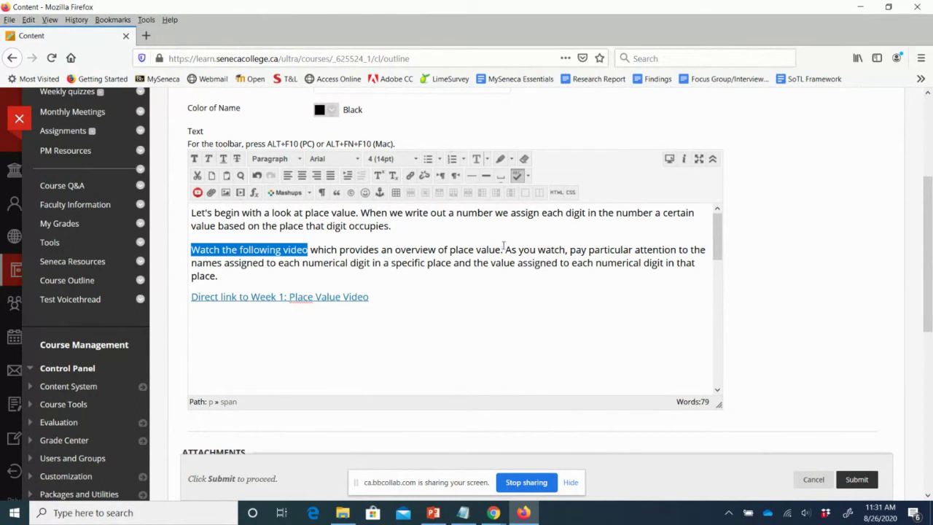
pyautogui.moveTo(504, 250); pyautogui.dragTo(533, 266)
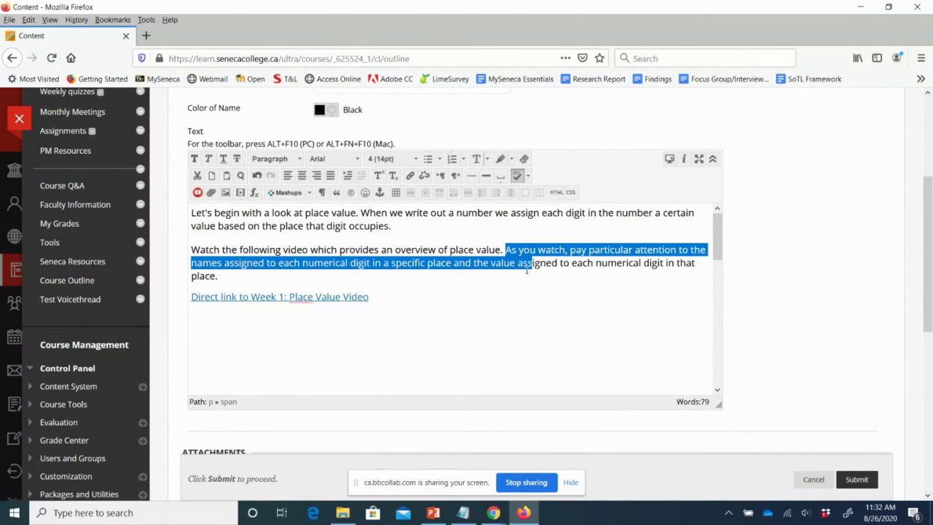
pyautogui.click(523, 279)
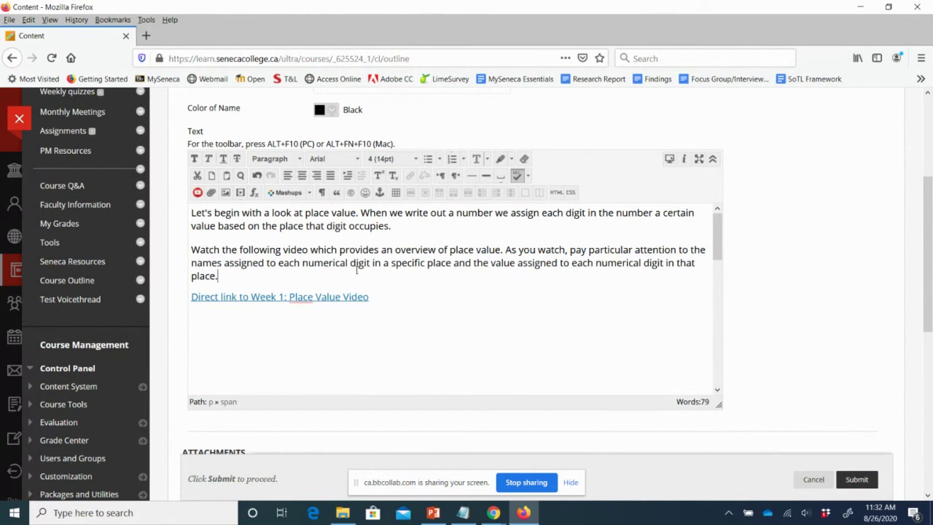
# - Copy the YouTube iframe embed code for the place value video from the Notepad file and return to the Blackboard item
pyautogui.click(209, 328)
pyautogui.click(463, 513)
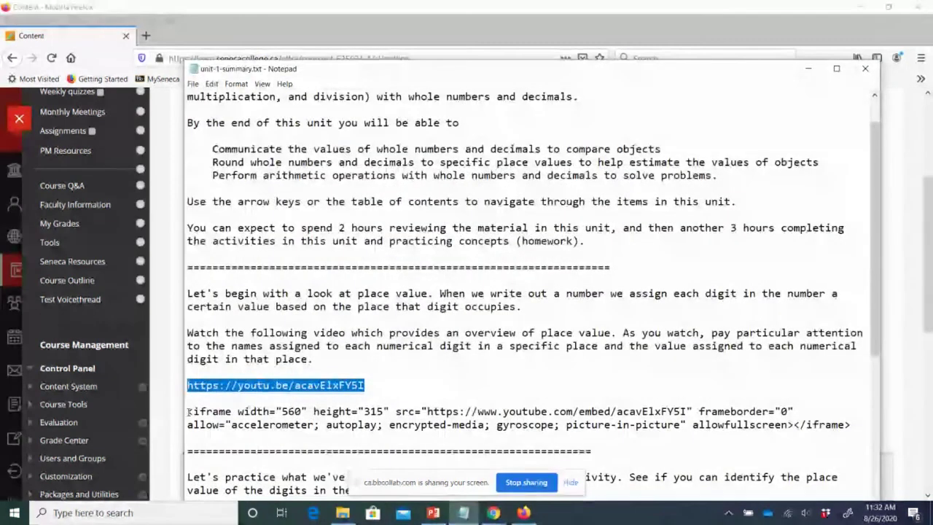
pyautogui.moveTo(188, 413); pyautogui.dragTo(853, 421)
pyautogui.hotkey('ctrl', 'c')
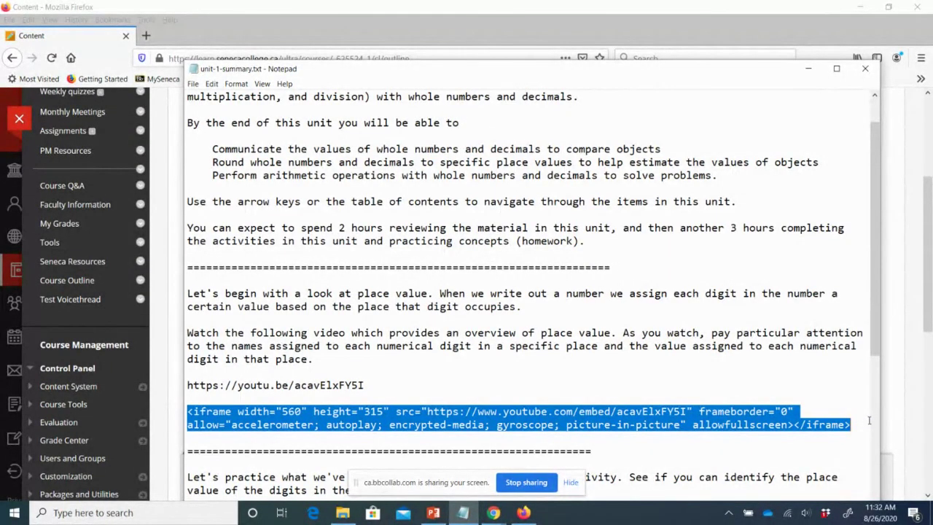
pyautogui.click(808, 69)
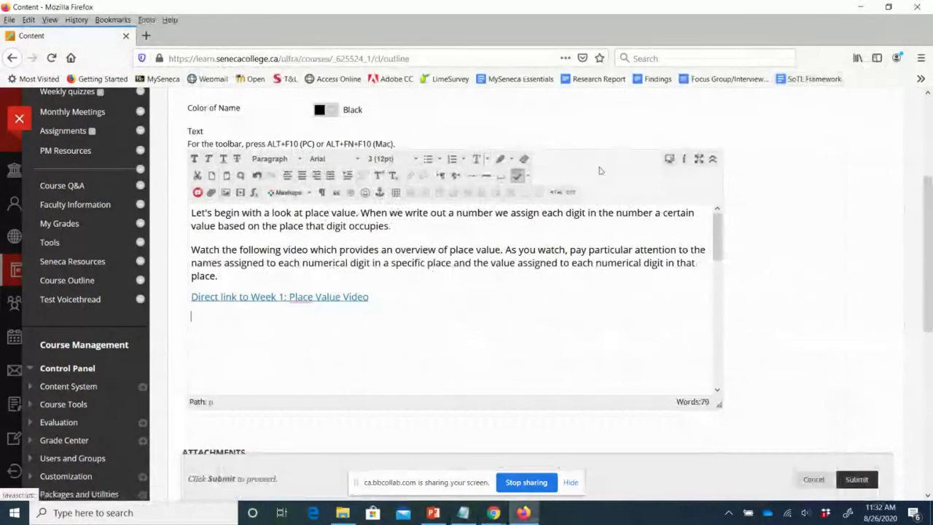
# - Embed the 560 by 315 YouTube video below the direct link by adding the copied iframe code to the item's HTML
pyautogui.click(558, 193)
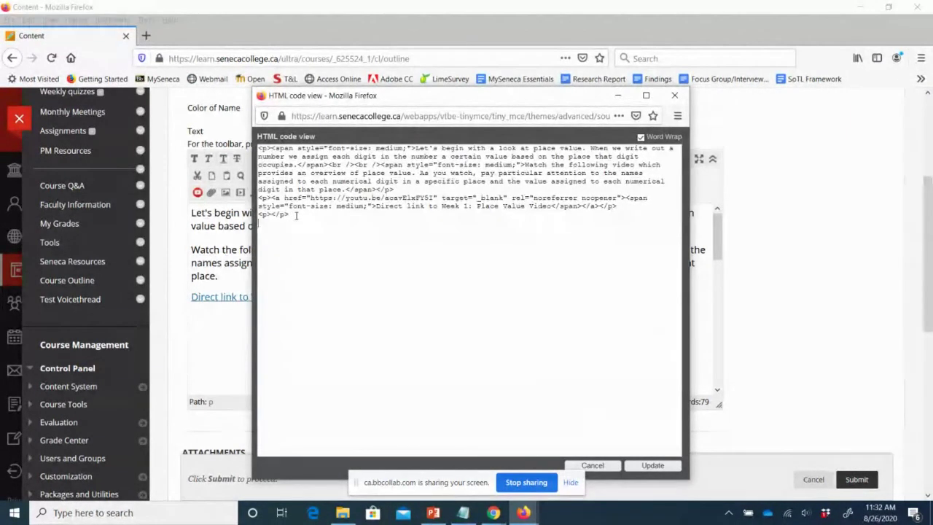
pyautogui.hotkey('ctrl', 'v')
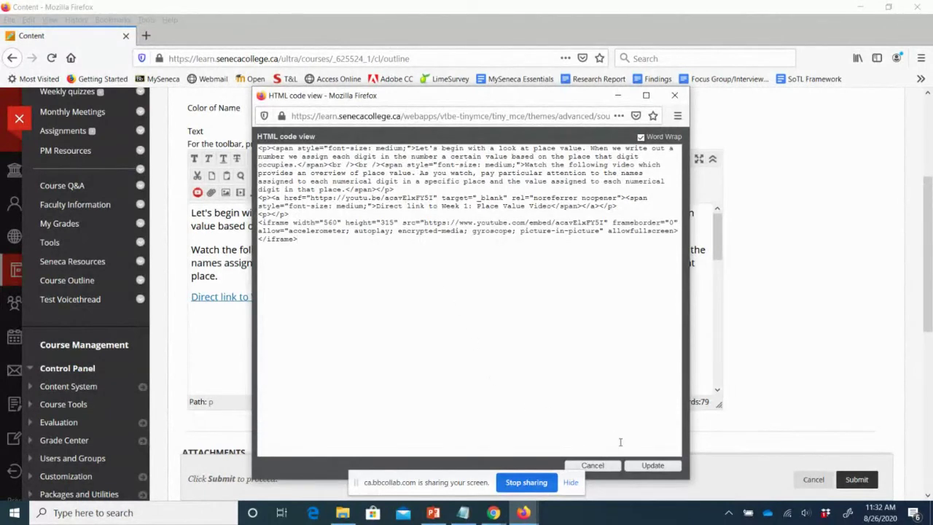
pyautogui.click(645, 466)
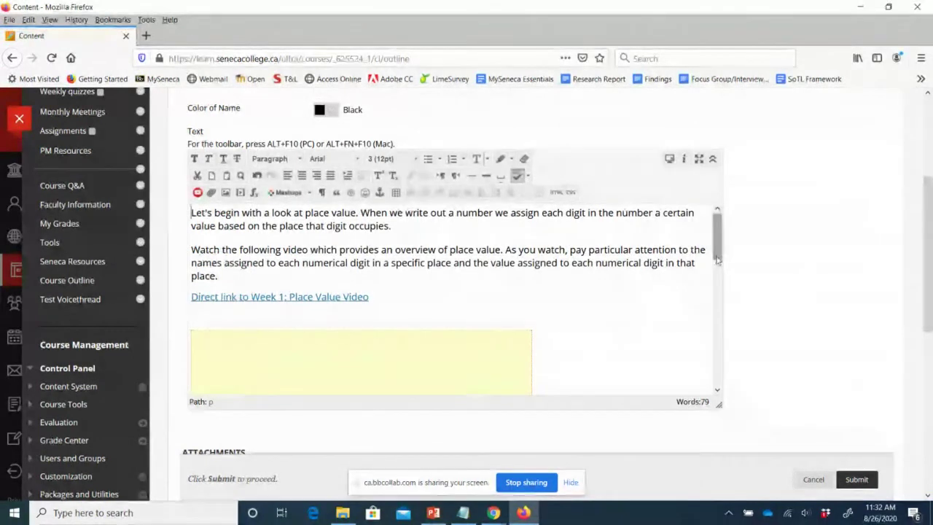
pyautogui.moveTo(718, 255)
pyautogui.mouseDown()
pyautogui.moveTo(718, 283)
pyautogui.moveTo(719, 254)
pyautogui.mouseUp()
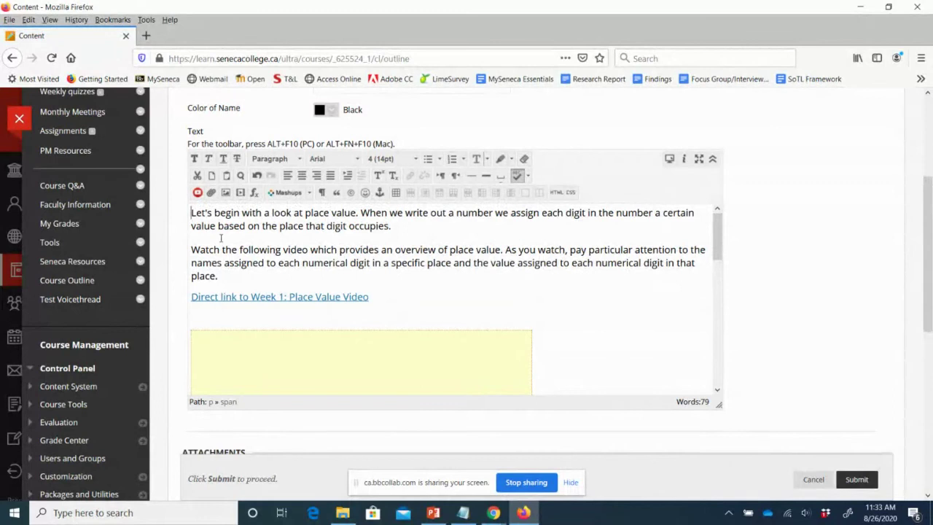
# - Add an empty line above the first paragraph and upload video-watch.png from the Images folder as the image for it
pyautogui.press('Return')
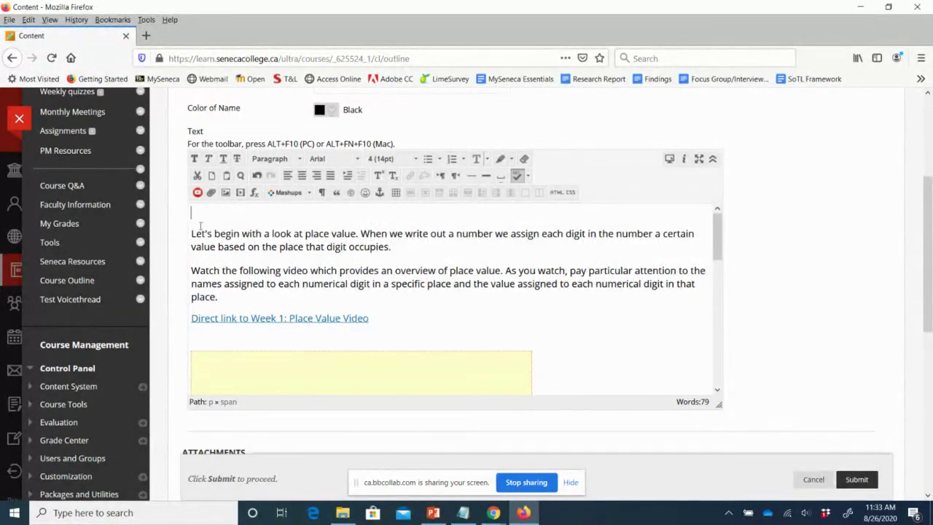
pyautogui.click(226, 194)
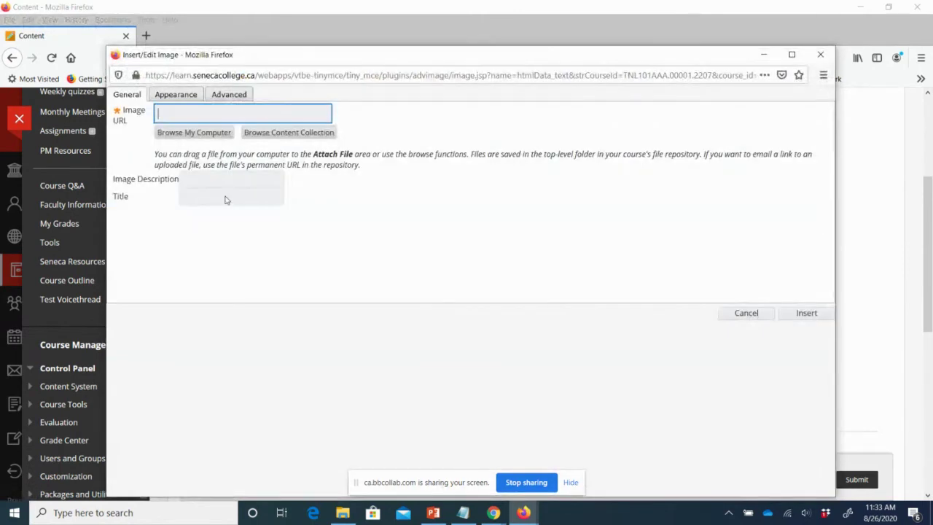
pyautogui.click(179, 132)
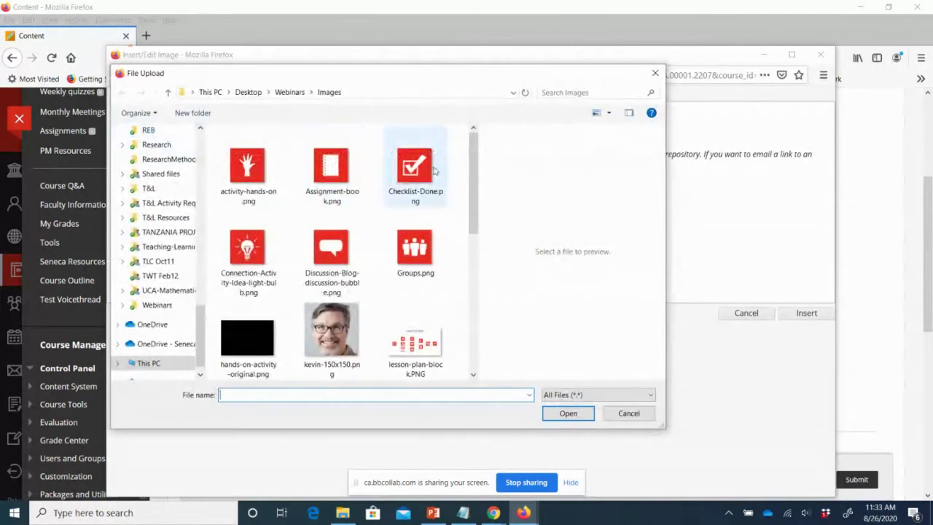
pyautogui.moveTo(467, 167); pyautogui.dragTo(470, 290)
pyautogui.click(238, 351)
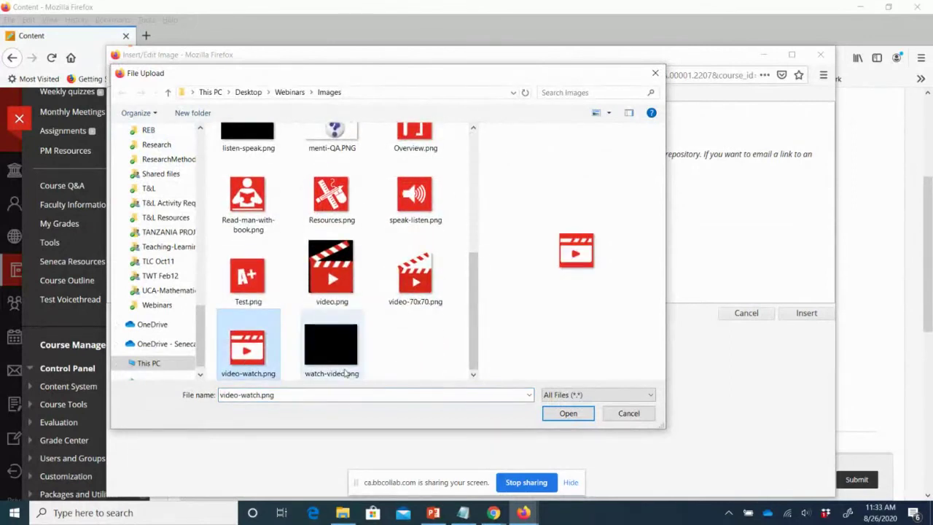
pyautogui.click(562, 414)
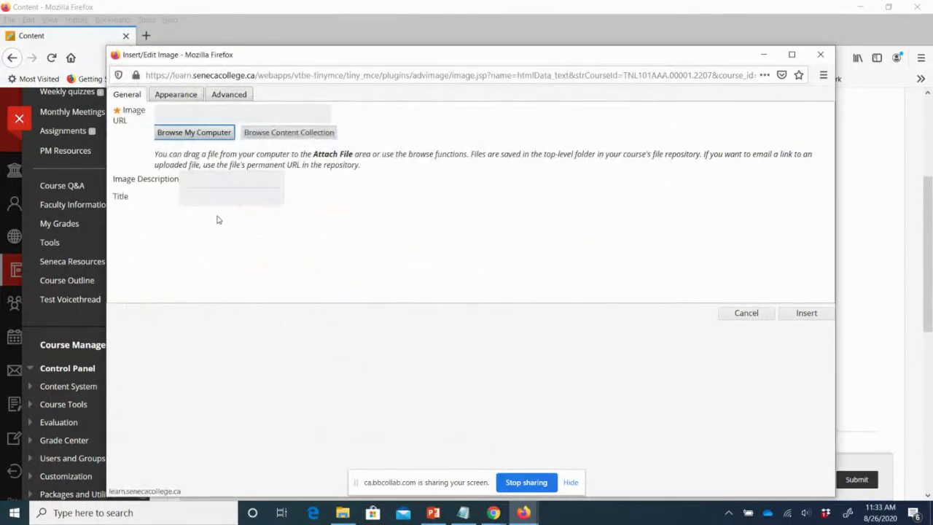
# - Give the image the description "Icon showing the play button for a video" and insert it above the text
pyautogui.click(201, 180)
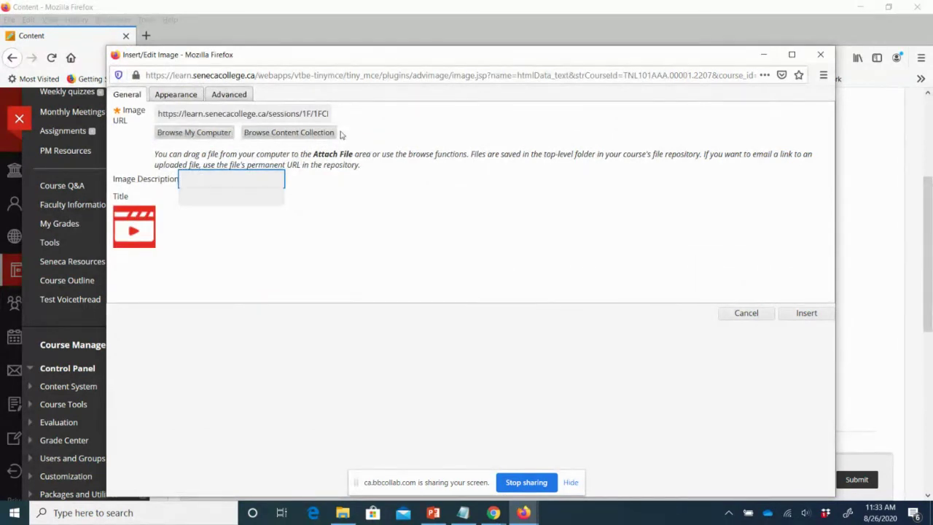
pyautogui.write('Ico')
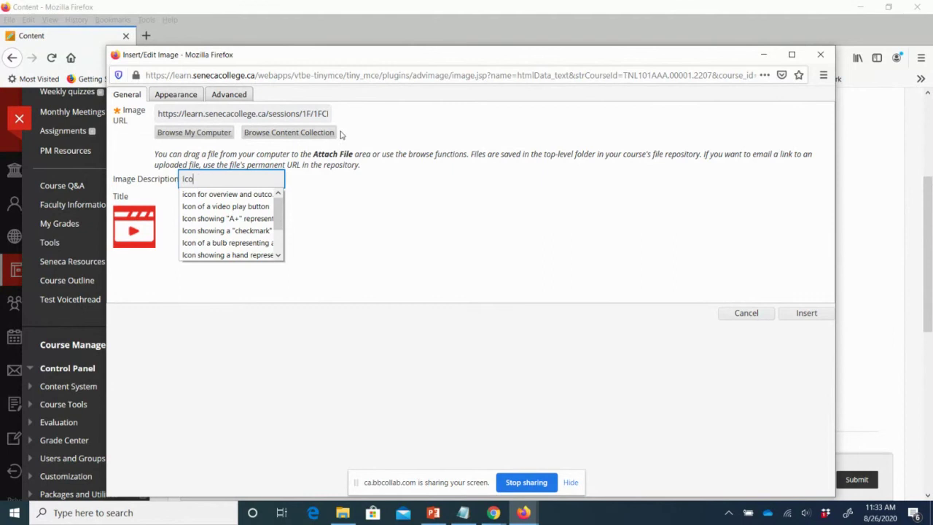
pyautogui.write('n showin')
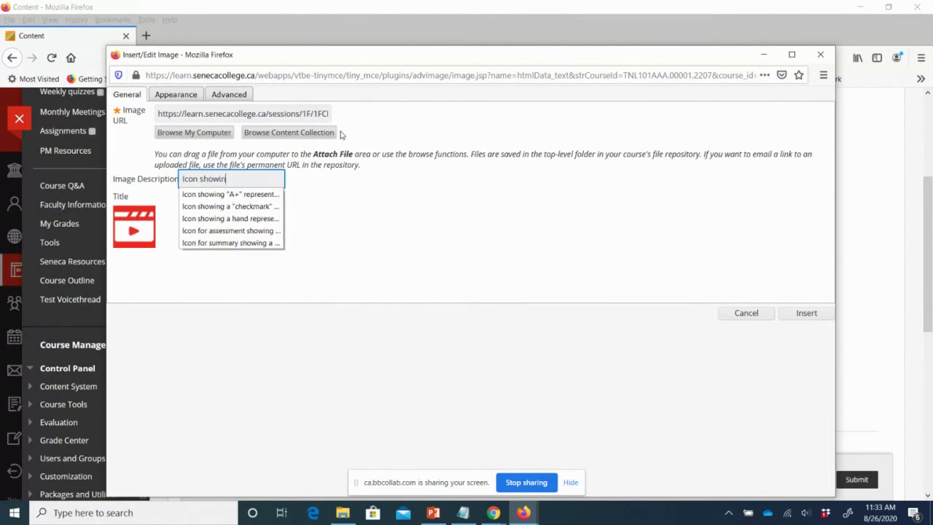
pyautogui.write('g the play')
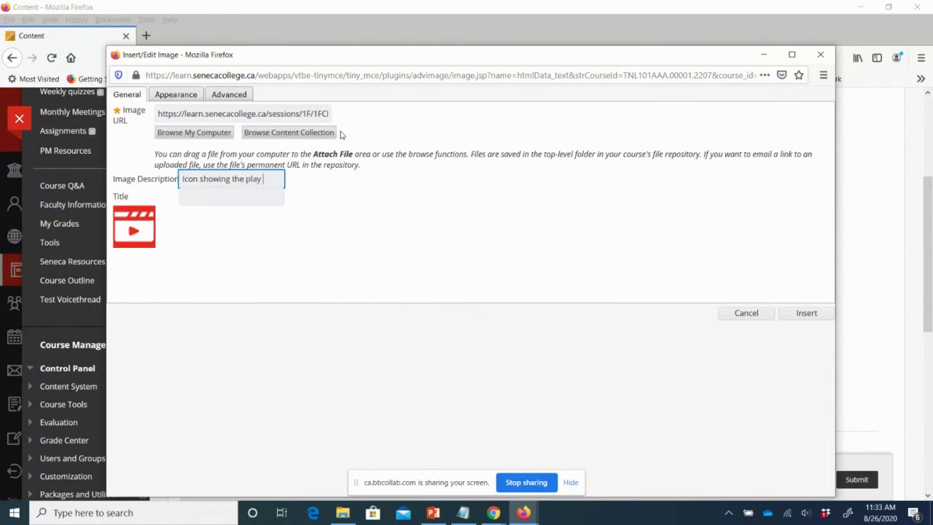
pyautogui.write(' button')
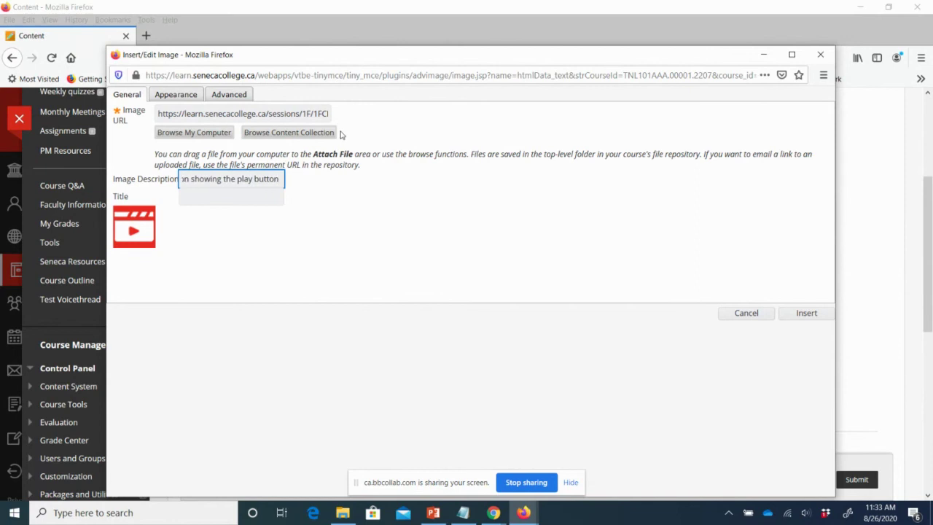
pyautogui.write(' for a video')
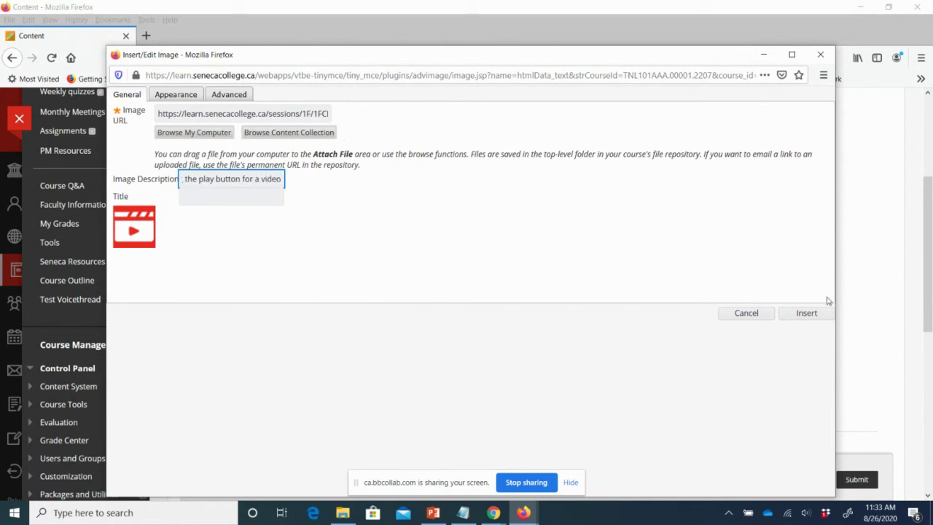
pyautogui.click(805, 315)
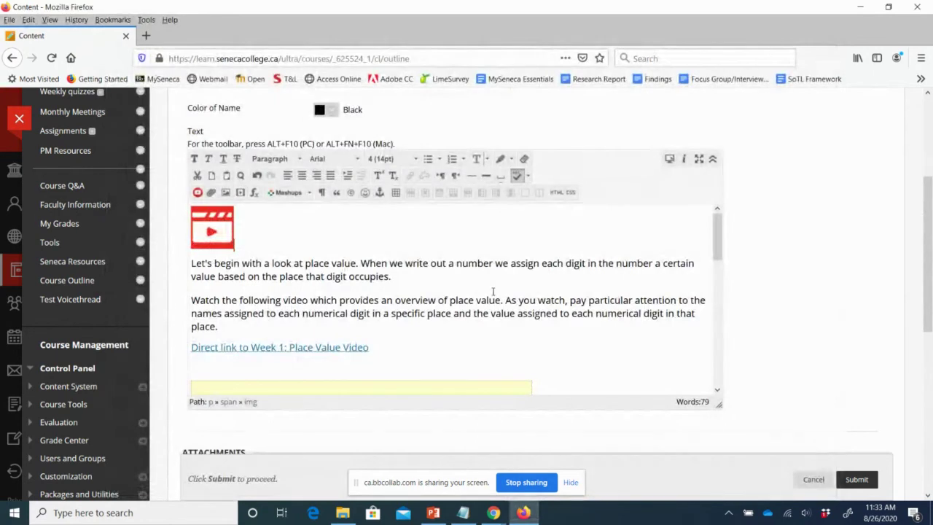
# - Bold the text "As you watch, pay particular attention to the names assigned to each numerical digit" in the second paragraph
pyautogui.scroll(-1, 493, 291)
pyautogui.scroll(-4, 493, 291)
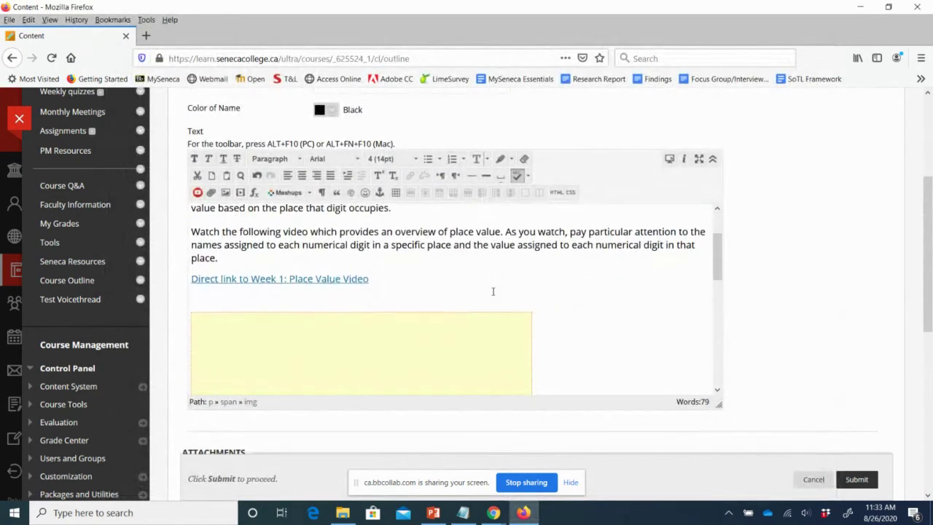
pyautogui.scroll(5, 494, 293)
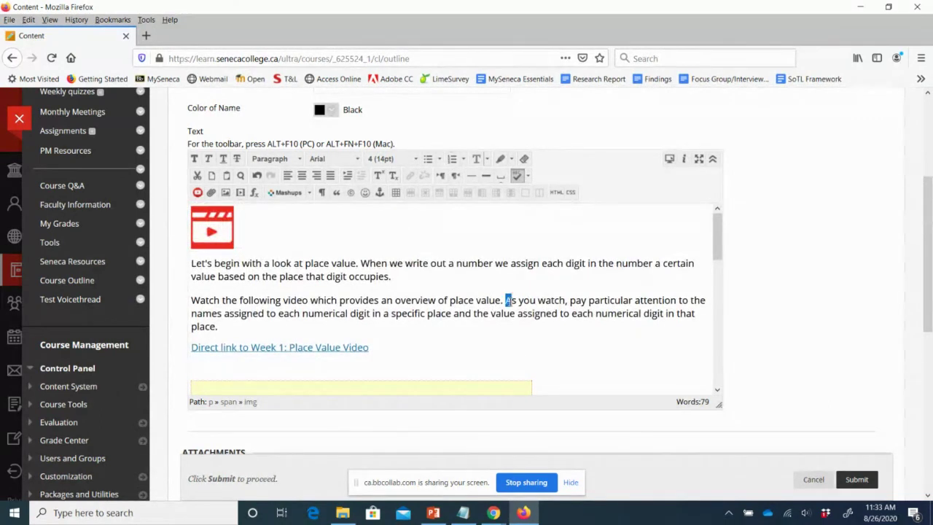
pyautogui.moveTo(508, 300); pyautogui.dragTo(371, 313)
pyautogui.click(194, 158)
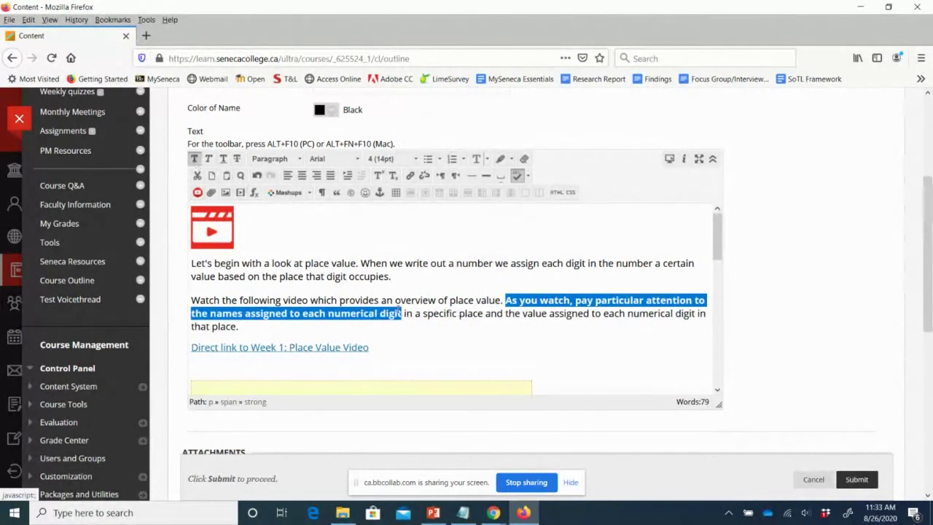
# - Submit the Week 1: Place Value Video item and check how it displays in the learning module
pyautogui.click(404, 302)
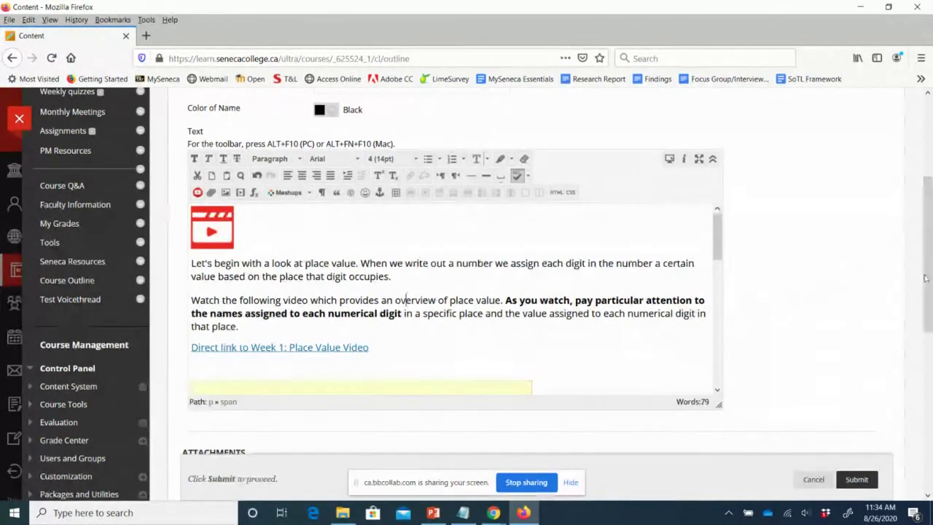
pyautogui.moveTo(929, 280); pyautogui.dragTo(930, 412)
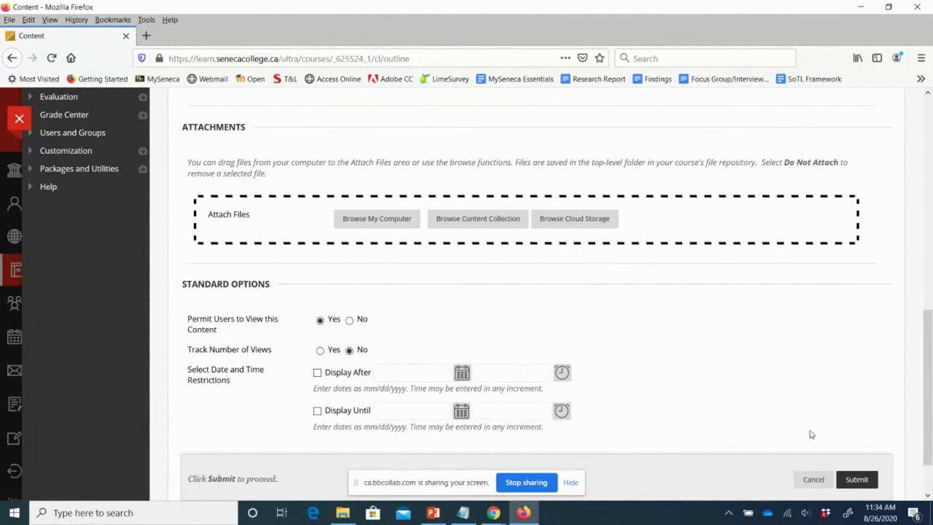
pyautogui.click(861, 483)
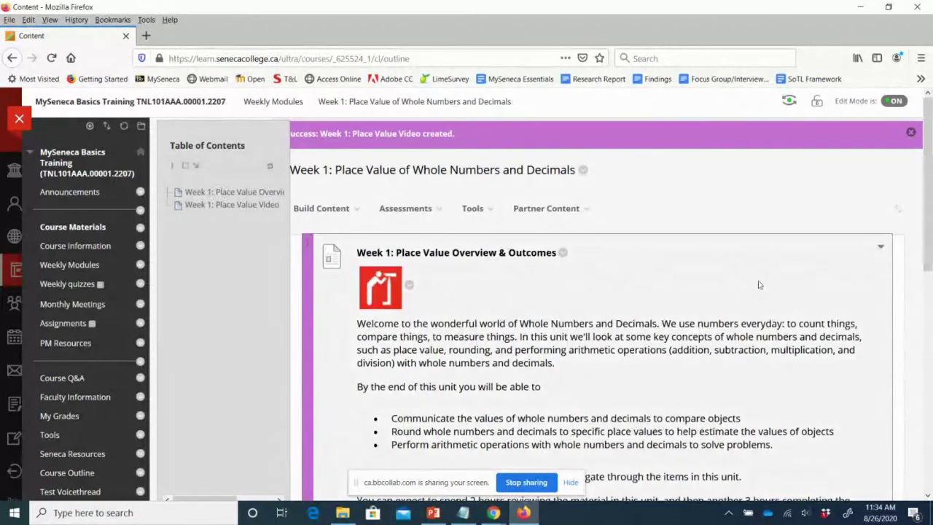
pyautogui.scroll(-10, 758, 285)
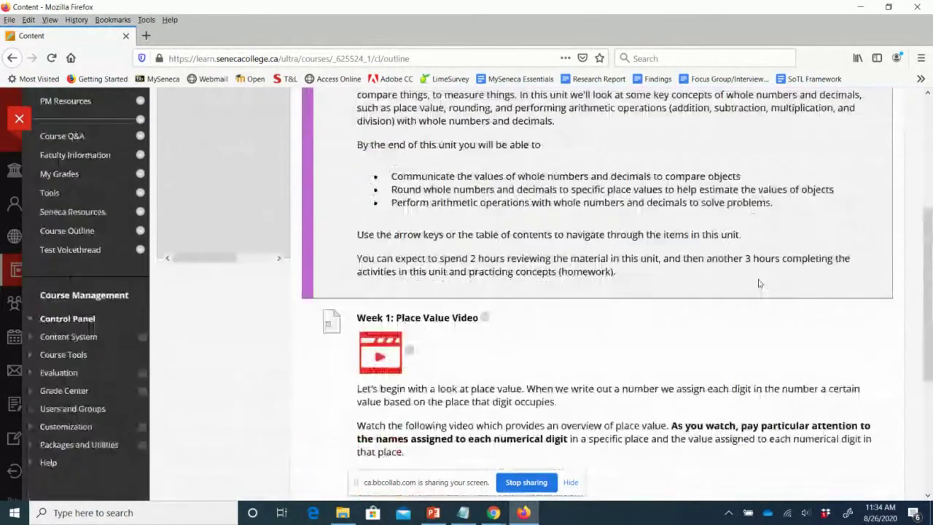
pyautogui.scroll(-1, 758, 281)
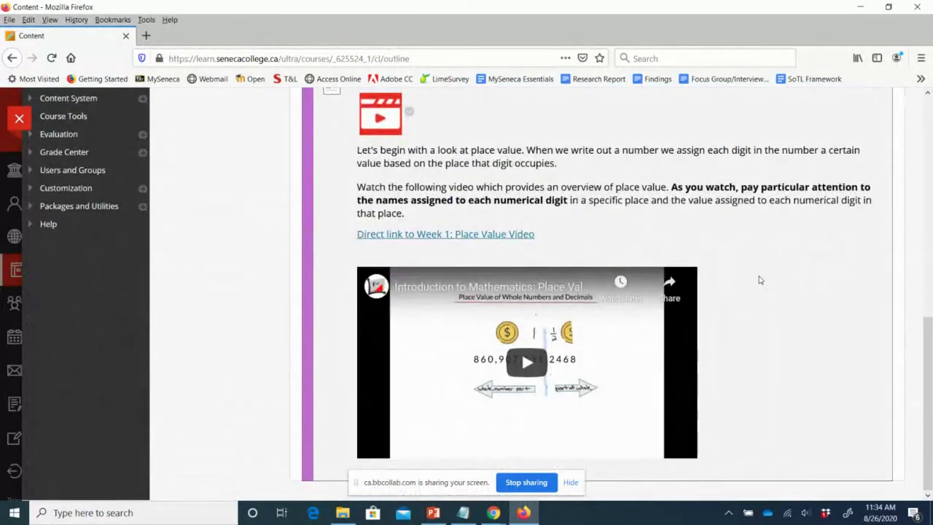
# - Open the Week 1: Place Value Video item for editing and attach lesson-plan-block.PNG from the computer
pyautogui.scroll(4, 758, 280)
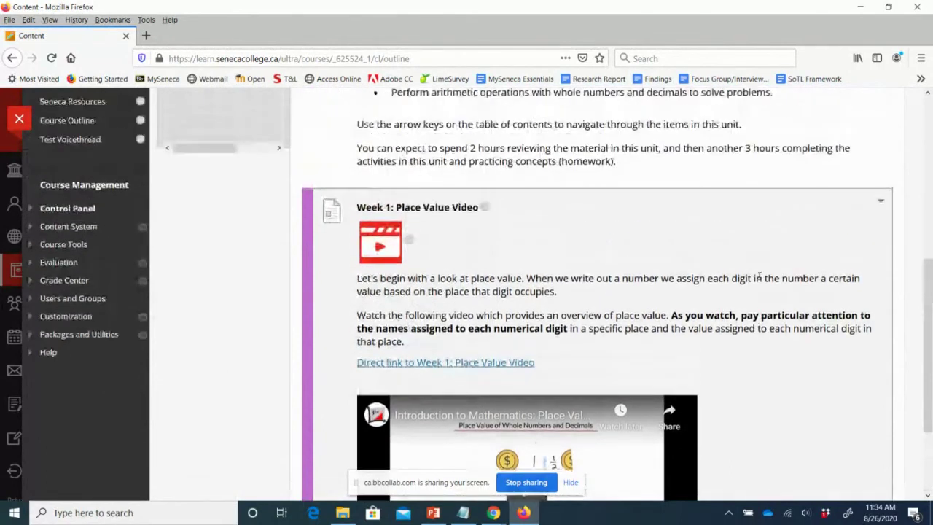
pyautogui.click(484, 206)
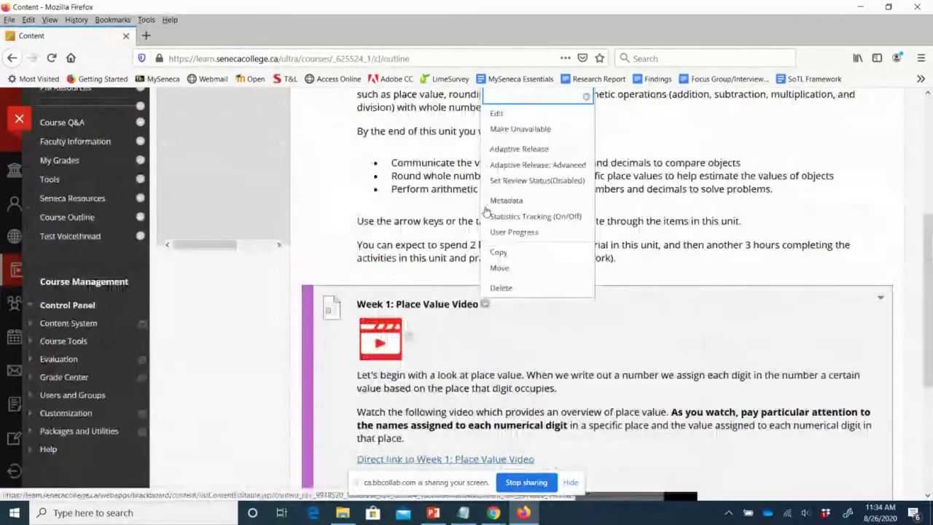
pyautogui.click(497, 114)
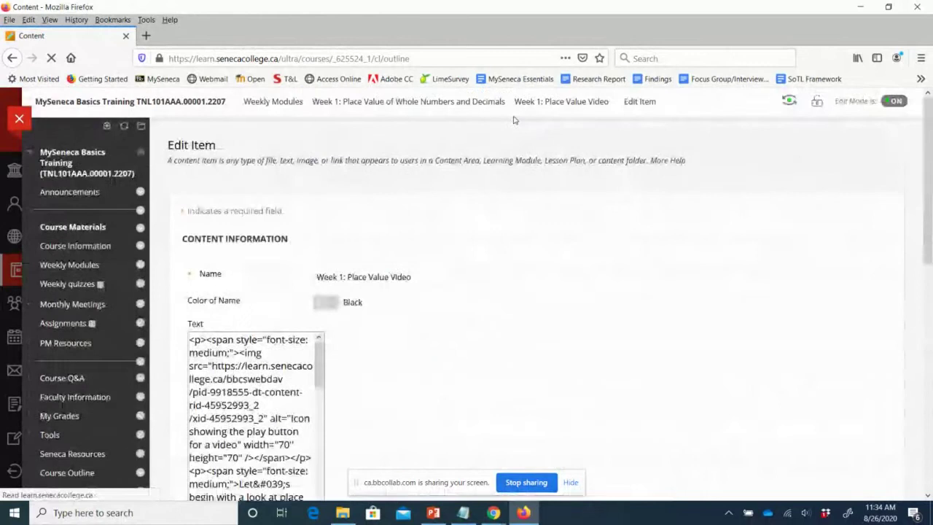
pyautogui.scroll(-4, 635, 248)
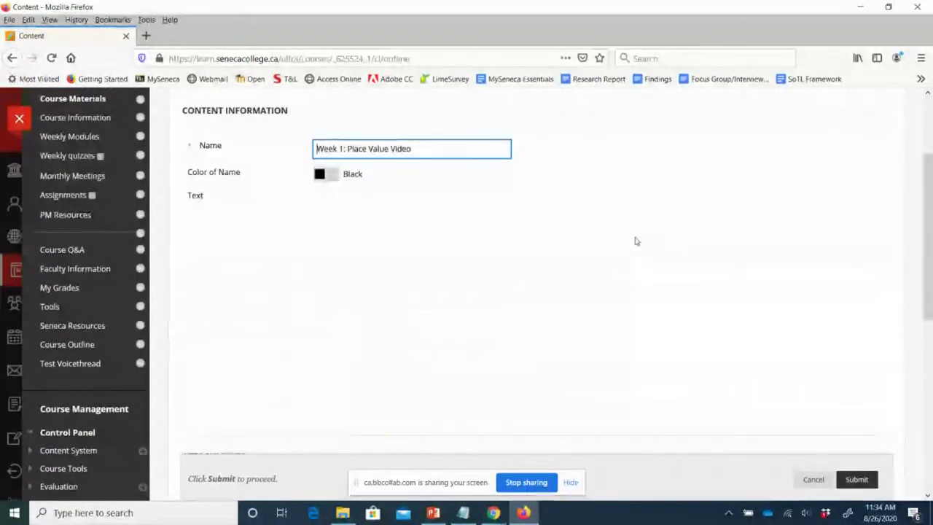
pyautogui.scroll(-8, 636, 241)
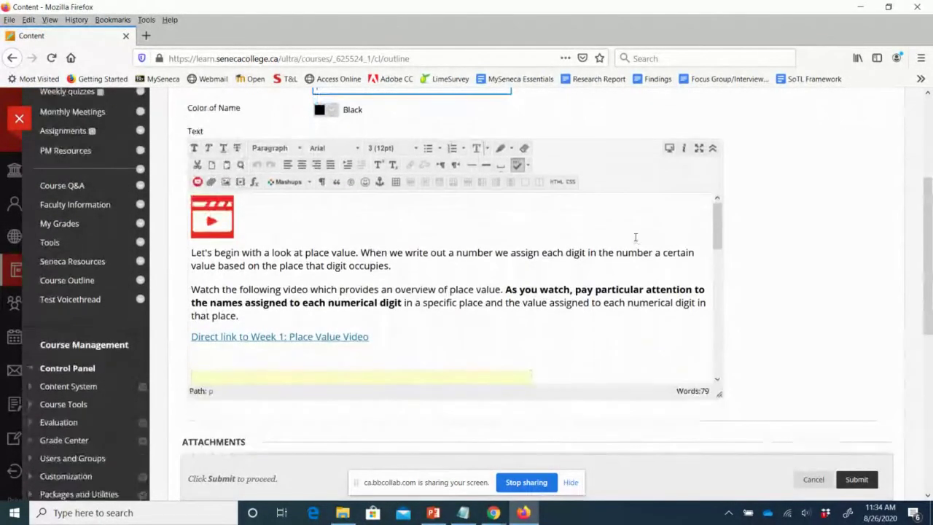
pyautogui.click(387, 343)
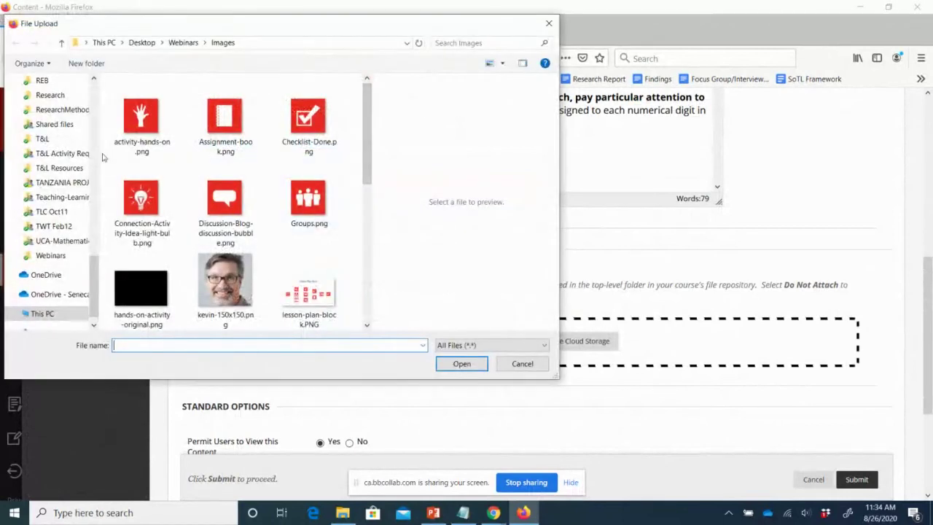
pyautogui.moveTo(95, 257); pyautogui.dragTo(94, 88)
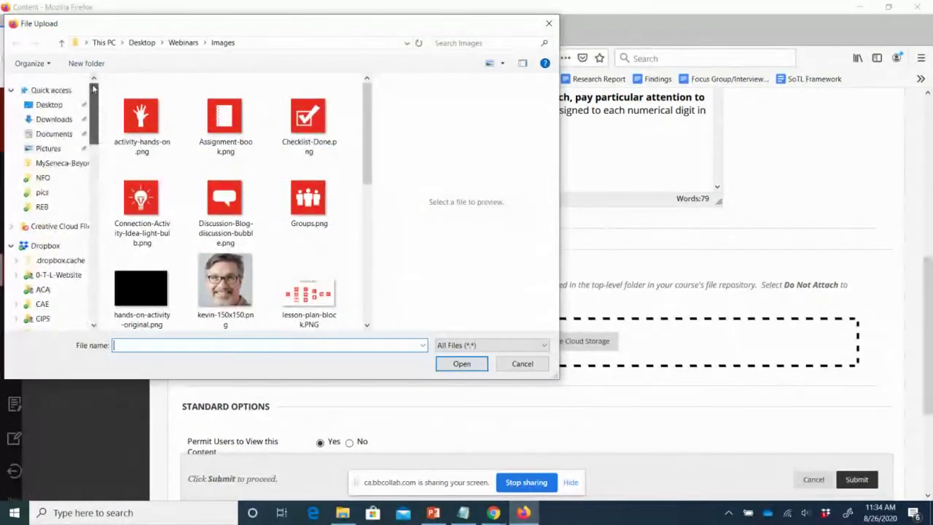
pyautogui.click(302, 299)
pyautogui.click(467, 365)
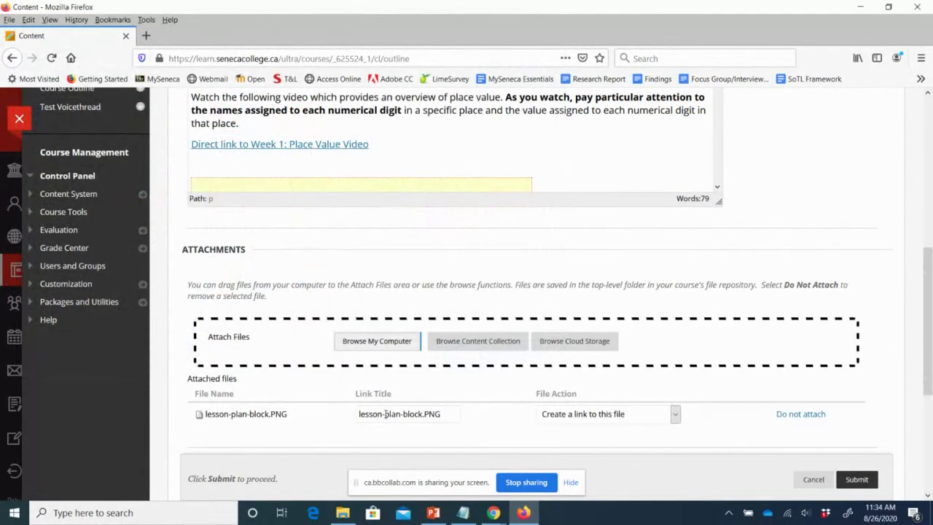
# - Set the attached file's link title to "Lesson Plan Block Image"
pyautogui.moveTo(444, 416); pyautogui.dragTo(332, 426)
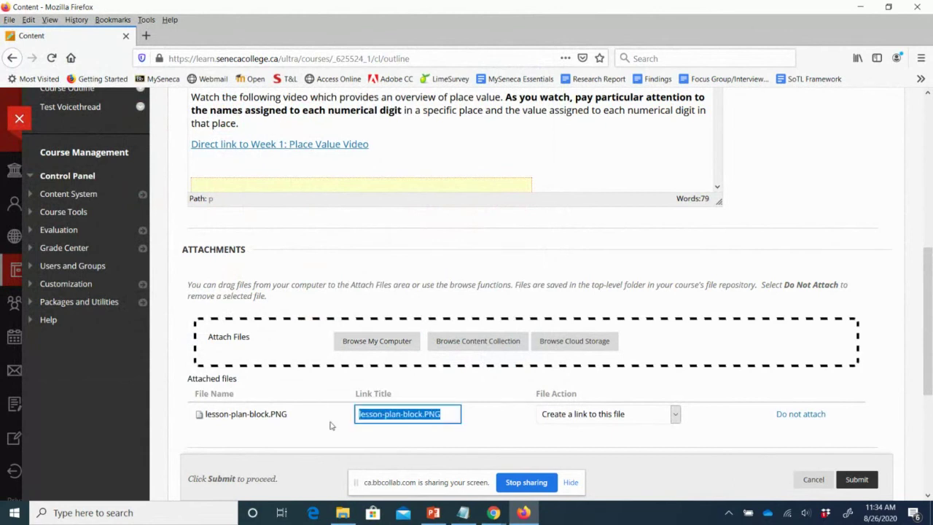
pyautogui.write('T')
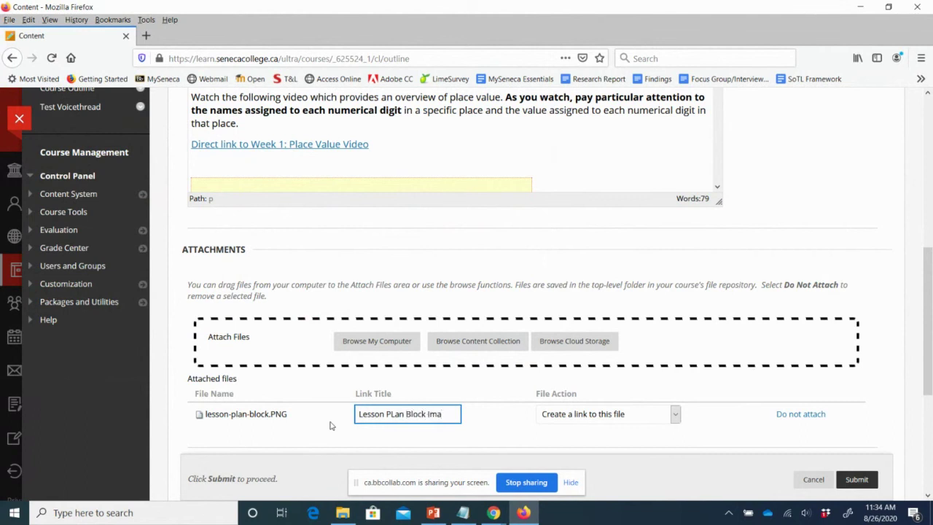
pyautogui.click(395, 414)
pyautogui.press('BackSpace')
pyautogui.write('l')
# - Submit the edited item and check its attached file link in the module
pyautogui.scroll(-3, 838, 343)
pyautogui.click(824, 399)
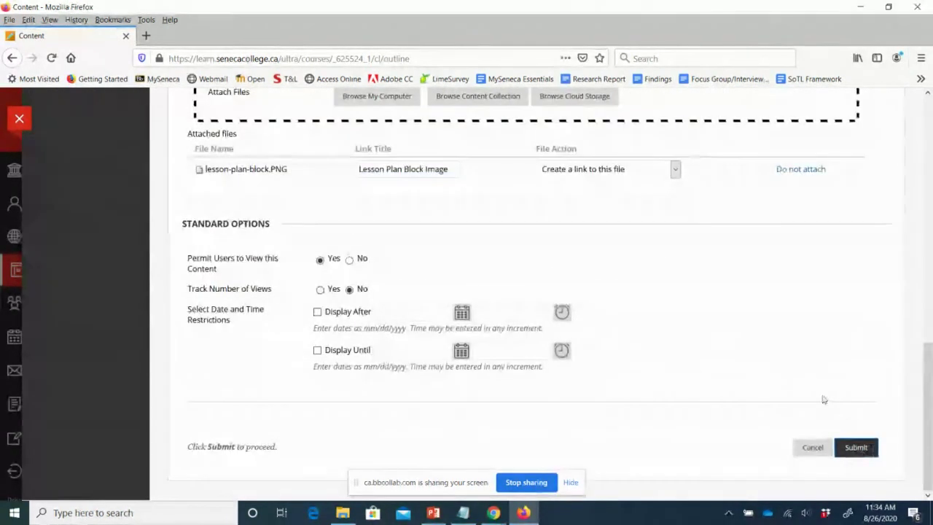
pyautogui.click(856, 447)
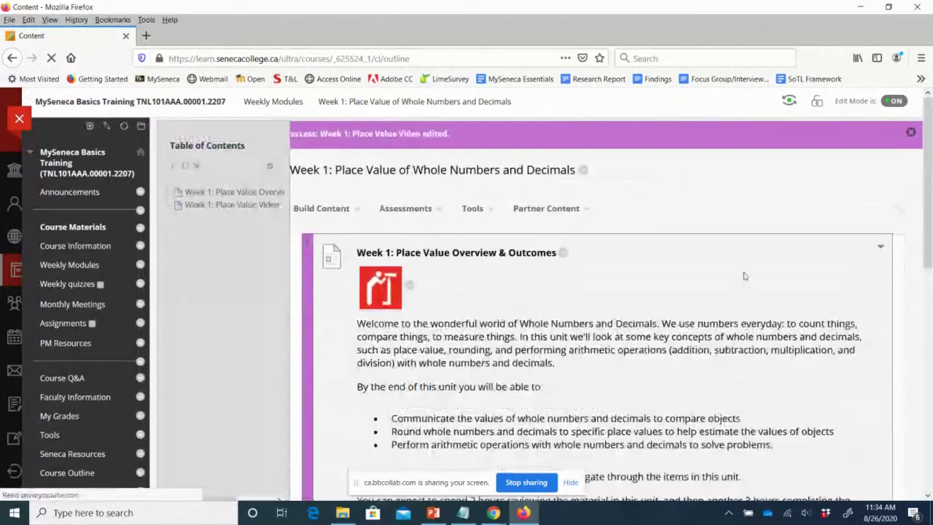
pyautogui.scroll(-3, 745, 275)
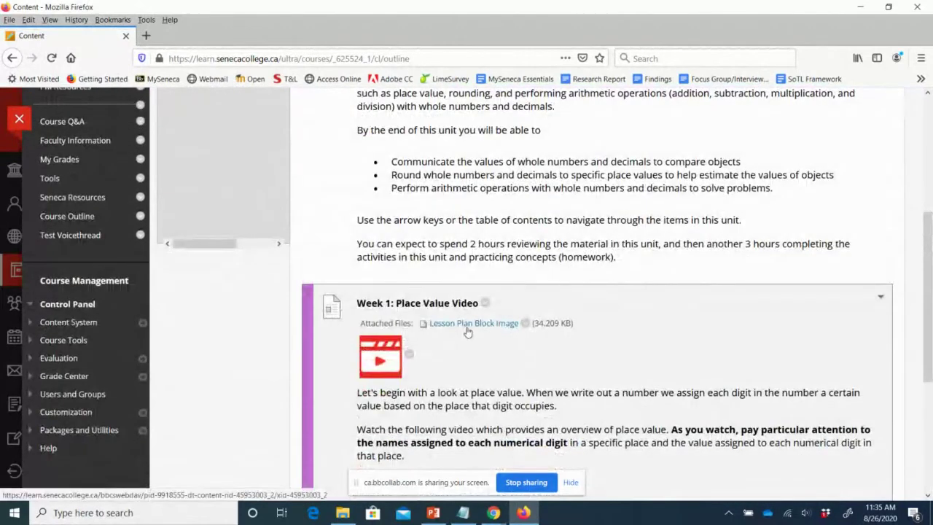
pyautogui.scroll(-2, 599, 346)
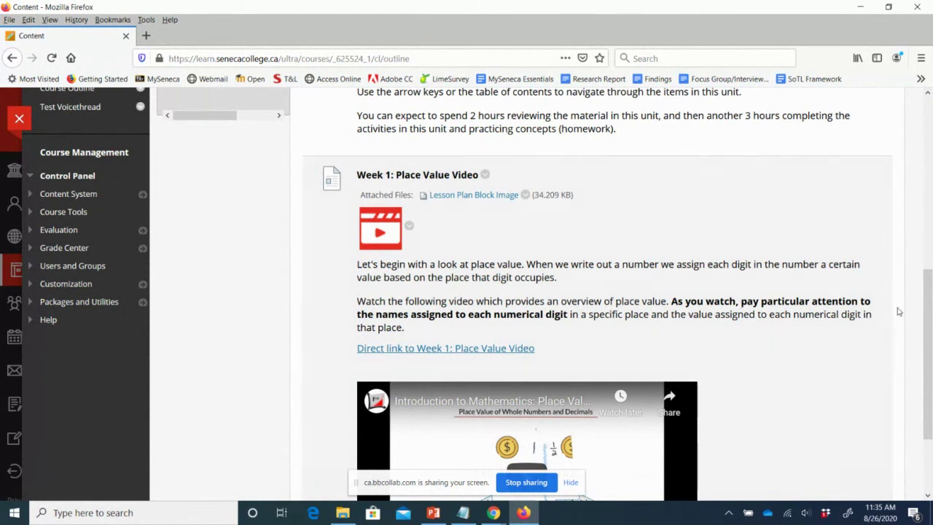
# - Turn on Student Preview and open the Week 1: Place Value of Whole Numbers and Decimals module from Weekly Modules
pyautogui.moveTo(927, 312); pyautogui.dragTo(924, 139)
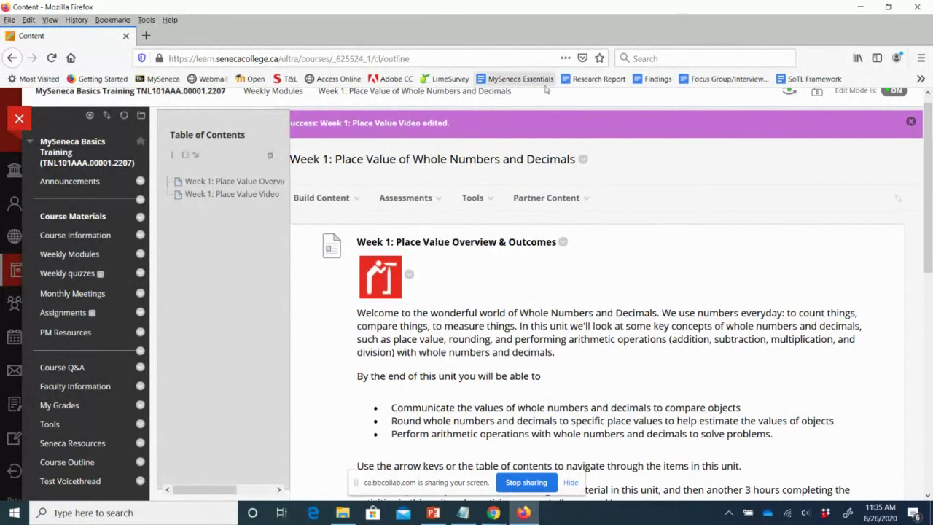
pyautogui.click(225, 181)
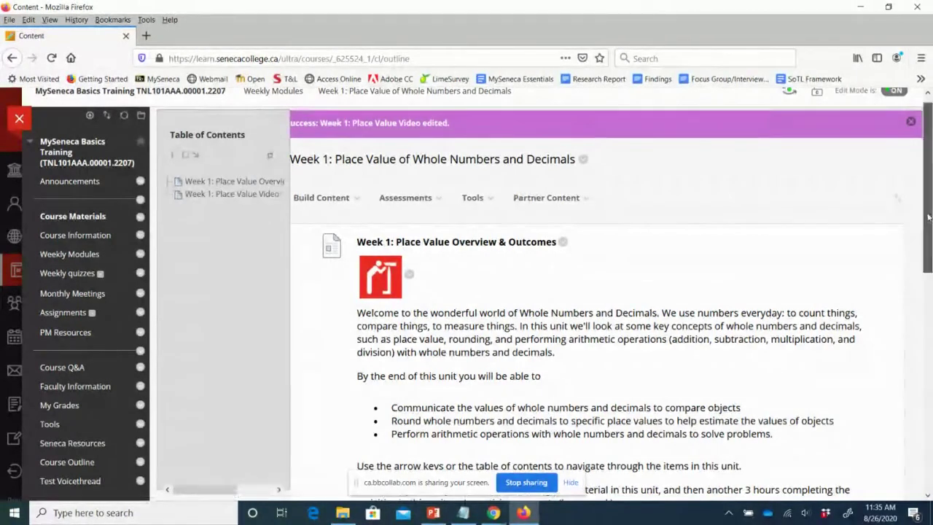
pyautogui.moveTo(929, 216); pyautogui.dragTo(930, 186)
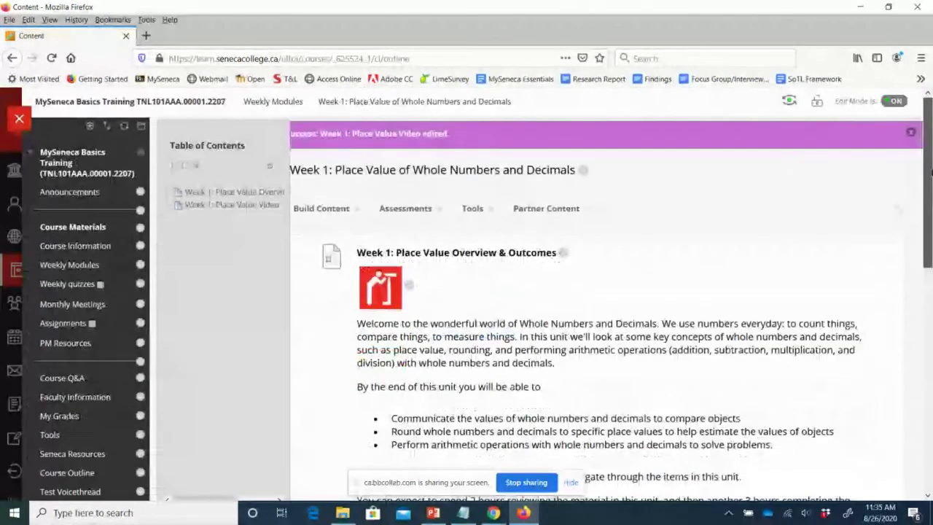
pyautogui.click(788, 107)
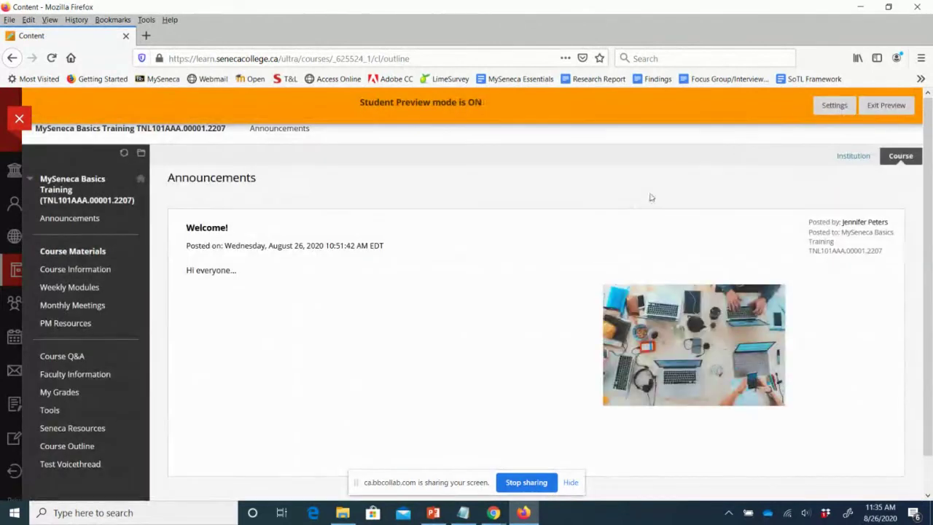
pyautogui.click(68, 291)
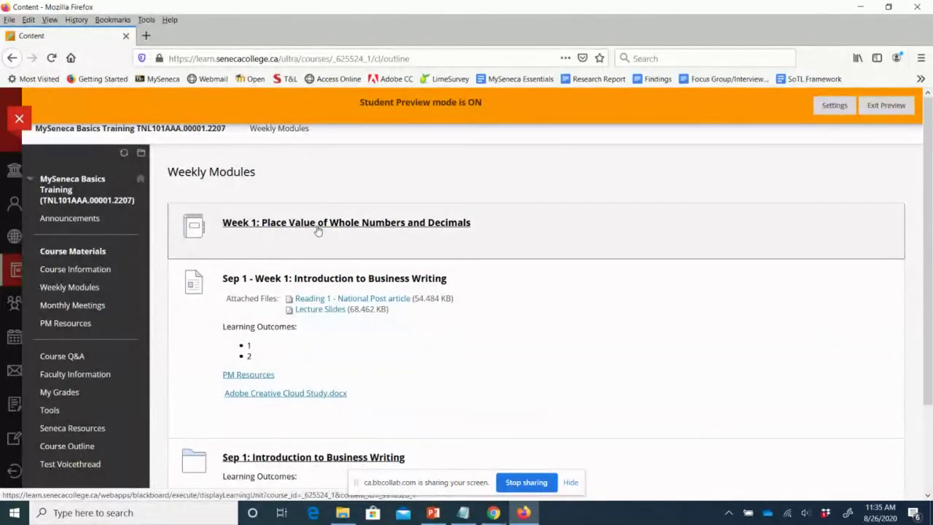
pyautogui.click(318, 230)
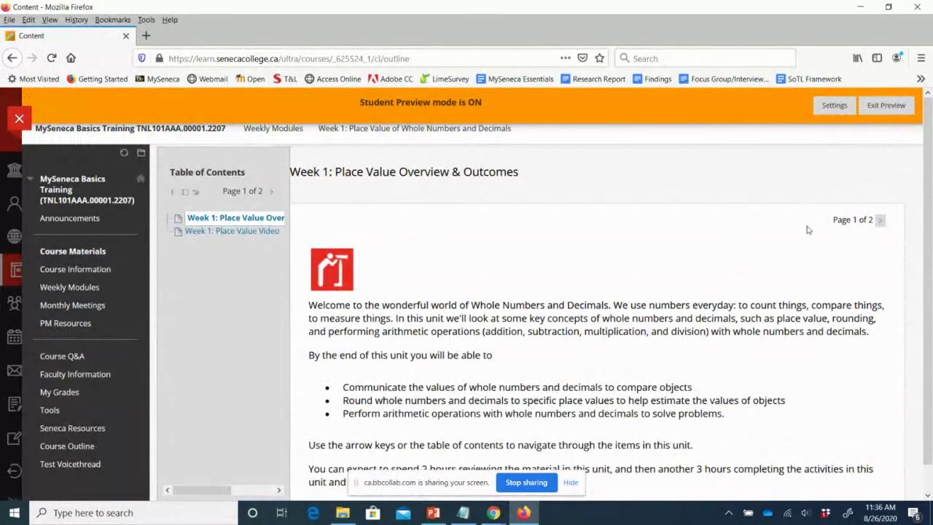
# - Page forward to the Week 1: Place Value Video item, look through it, and return to the Overview & Outcomes page
pyautogui.scroll(-1, 923, 309)
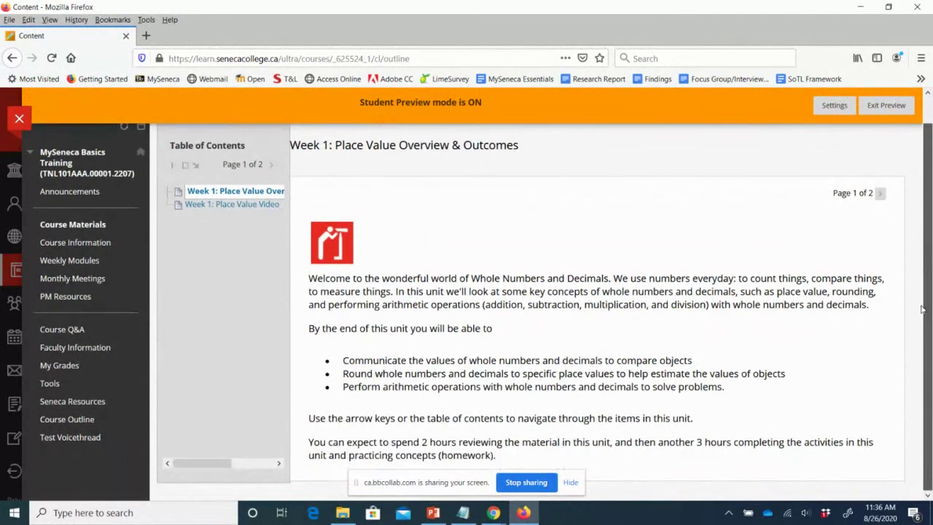
pyautogui.click(881, 195)
pyautogui.scroll(-4, 931, 344)
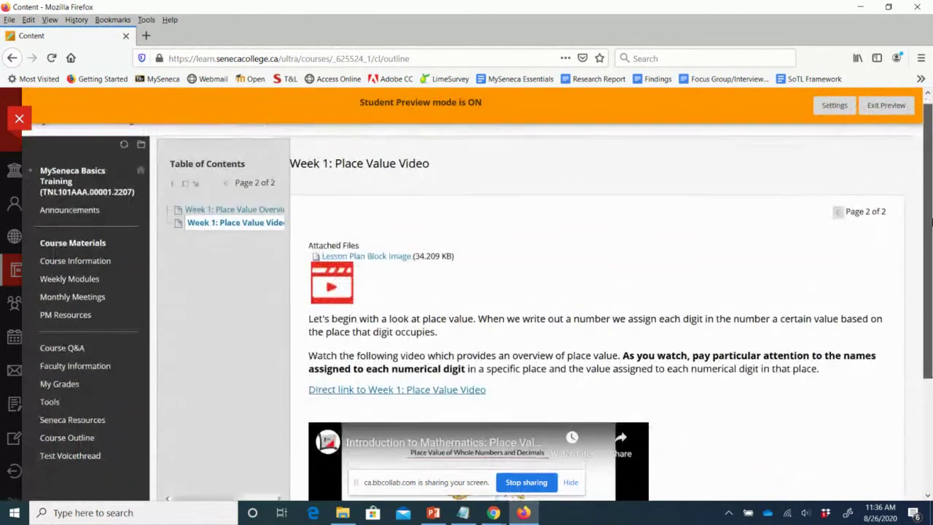
pyautogui.scroll(4, 931, 344)
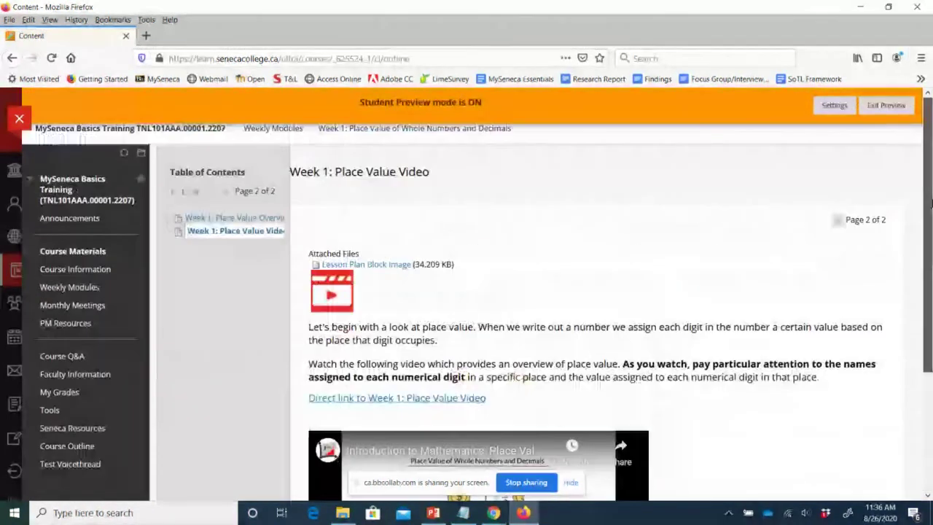
pyautogui.click(238, 219)
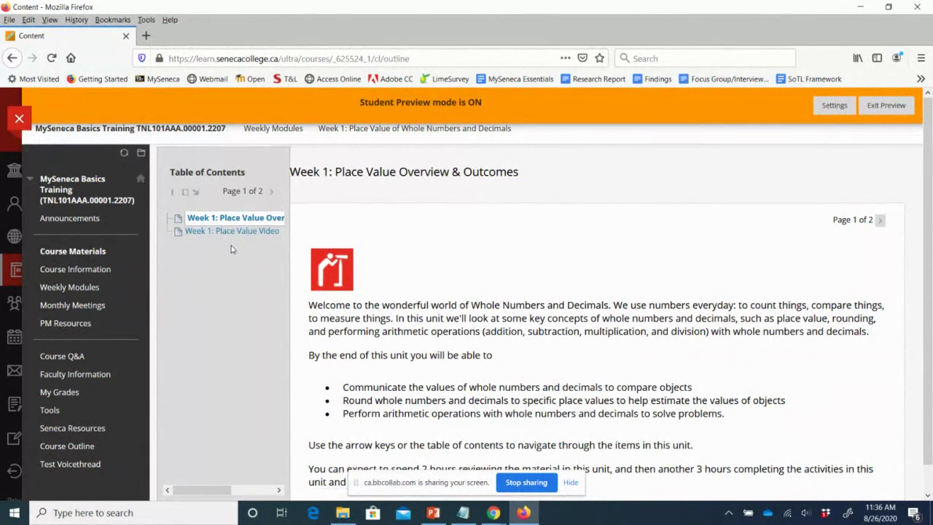
# - Widen the module's table of contents, collapse it, and restore it to its standard width
pyautogui.click(187, 198)
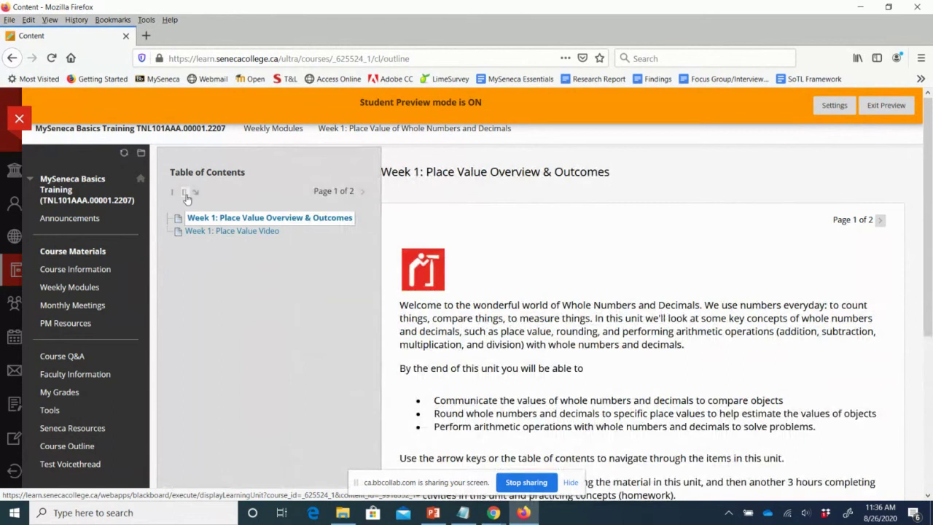
pyautogui.click(175, 192)
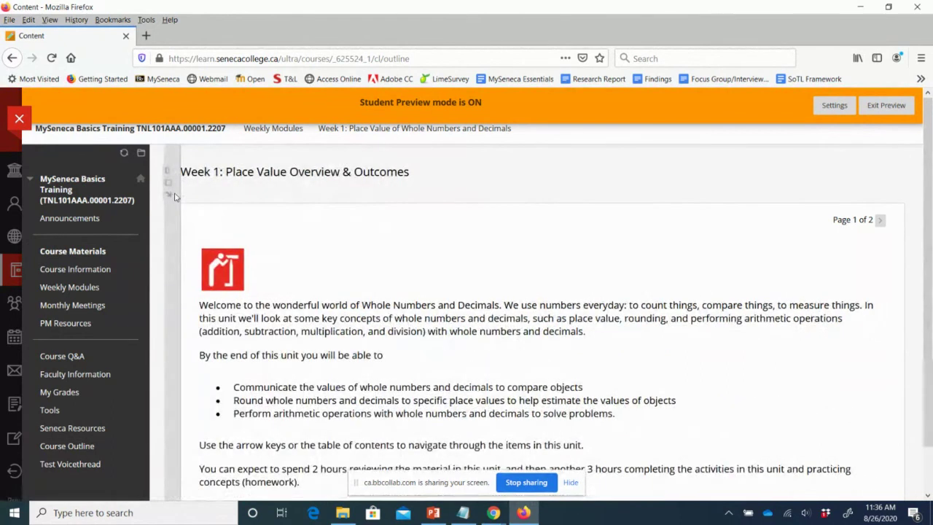
pyautogui.click(170, 189)
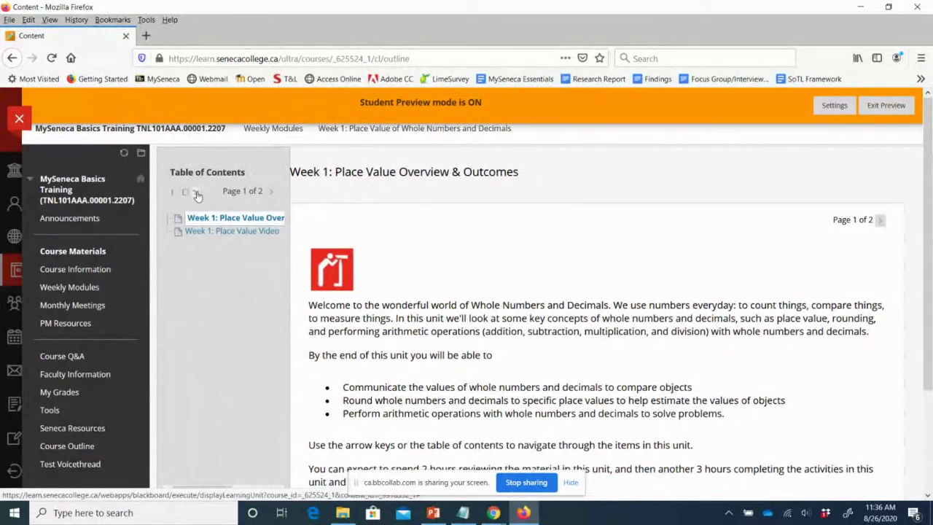
# - Dock the table of contents below the page content and try its minimized and maximized sizes
pyautogui.click(194, 194)
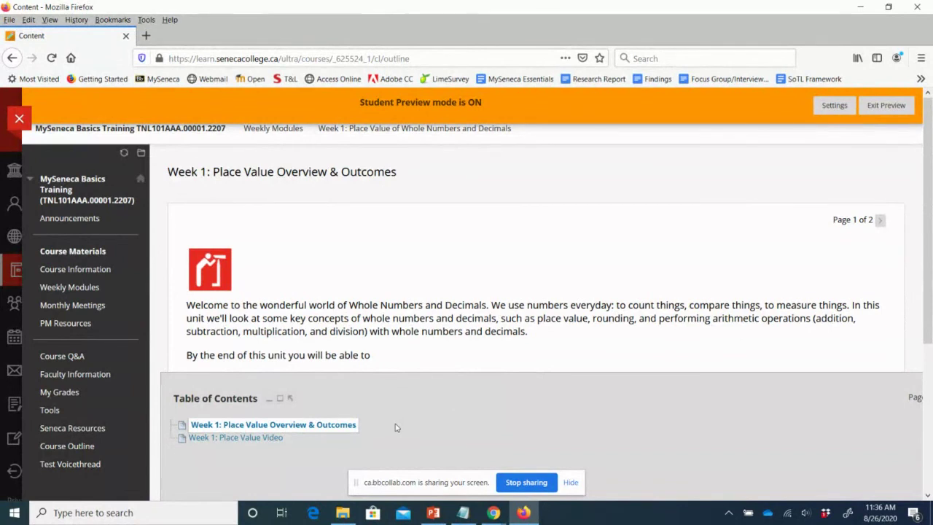
pyautogui.click(269, 401)
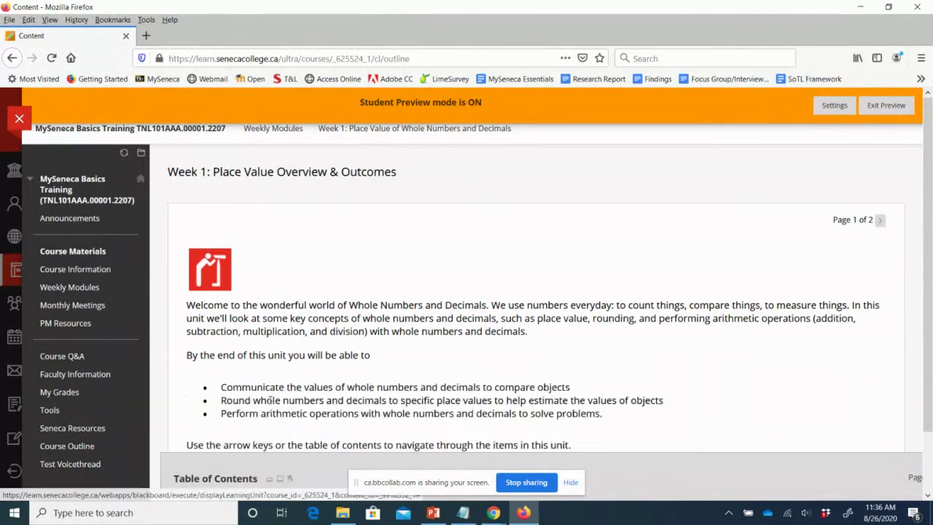
pyautogui.click(279, 480)
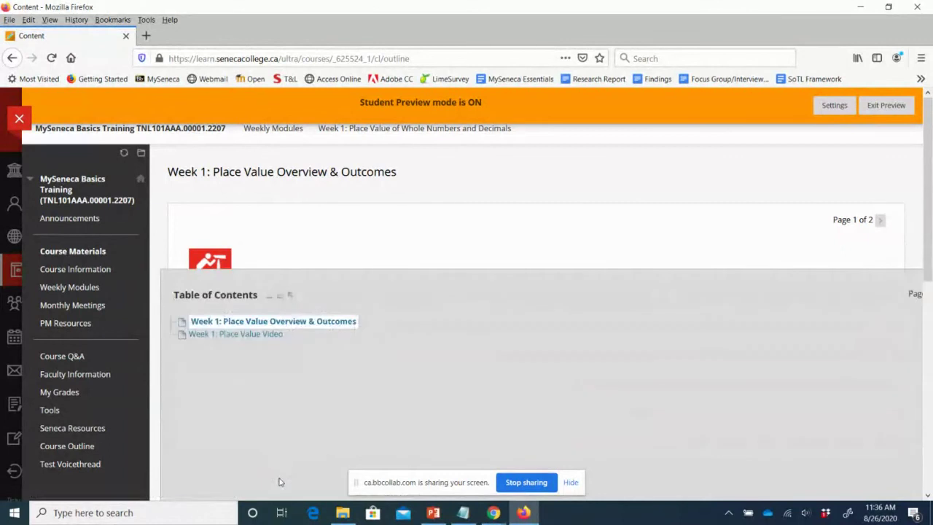
# - Move the module's table of contents back beside the page content and reset it to its standard width
pyautogui.click(290, 295)
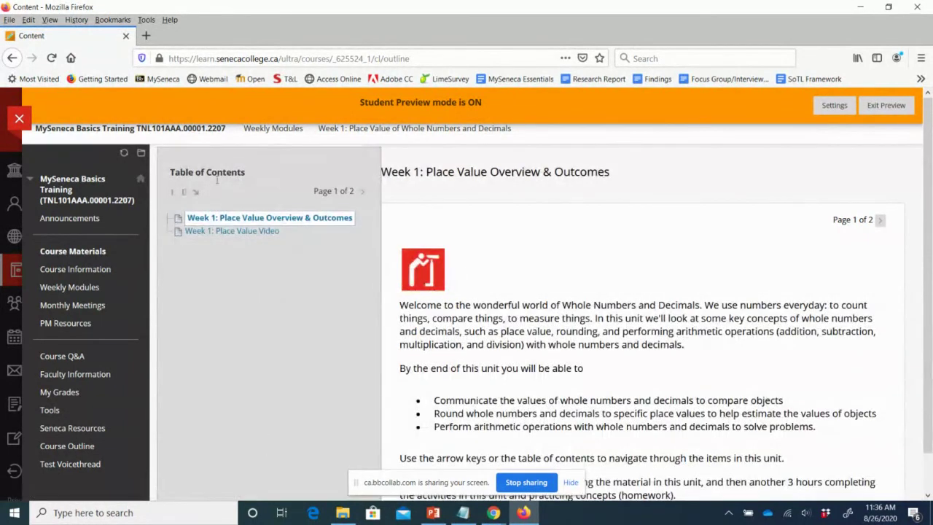
pyautogui.click(183, 192)
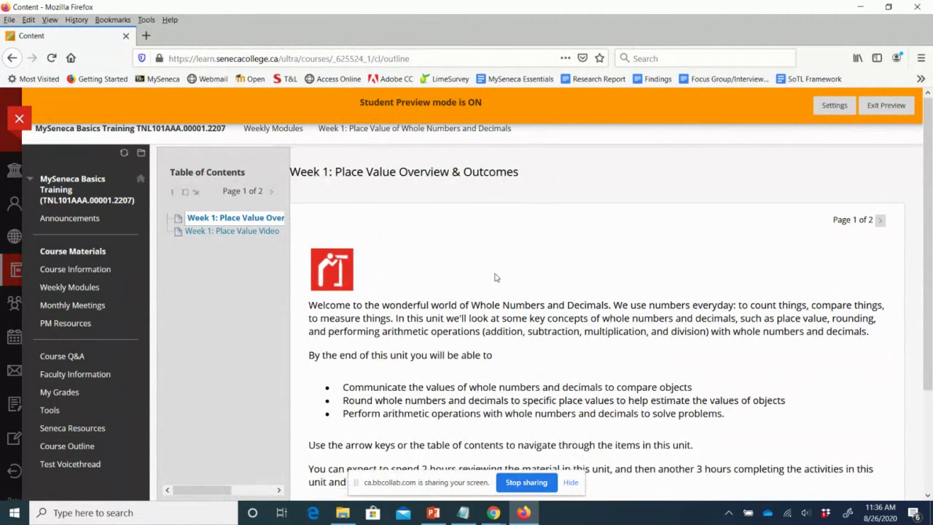
pyautogui.scroll(-3, 616, 269)
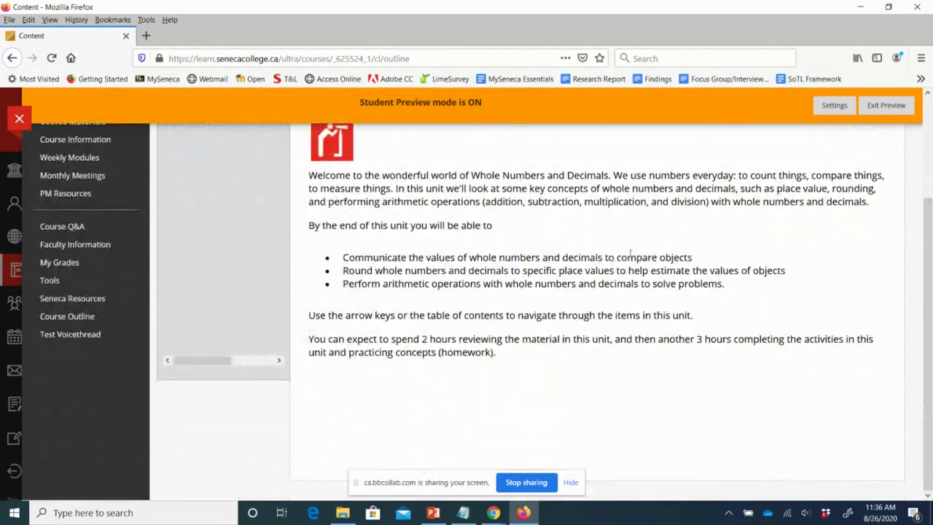
pyautogui.scroll(3, 879, 230)
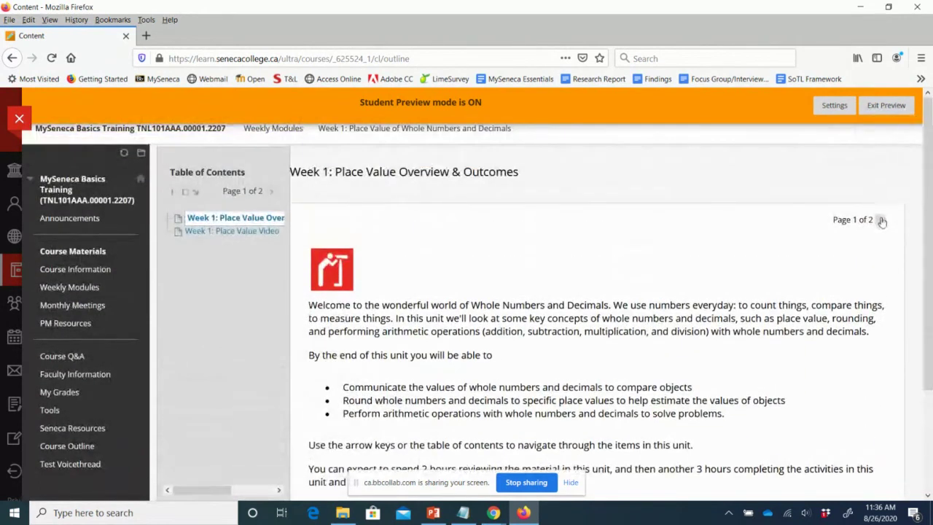
# - Page forward to the Week 1: Place Value Video item and play its embedded video
pyautogui.click(882, 221)
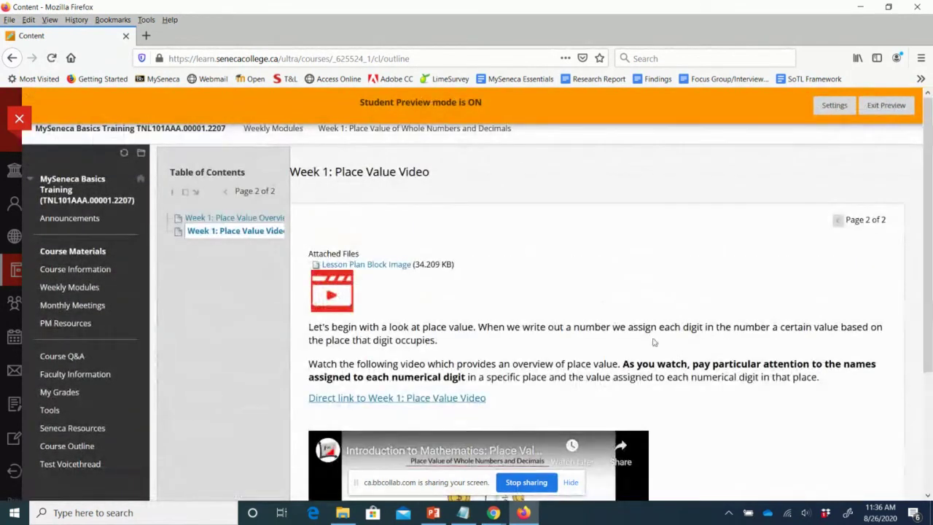
pyautogui.scroll(-2, 656, 315)
pyautogui.scroll(-2, 656, 315)
pyautogui.click(646, 398)
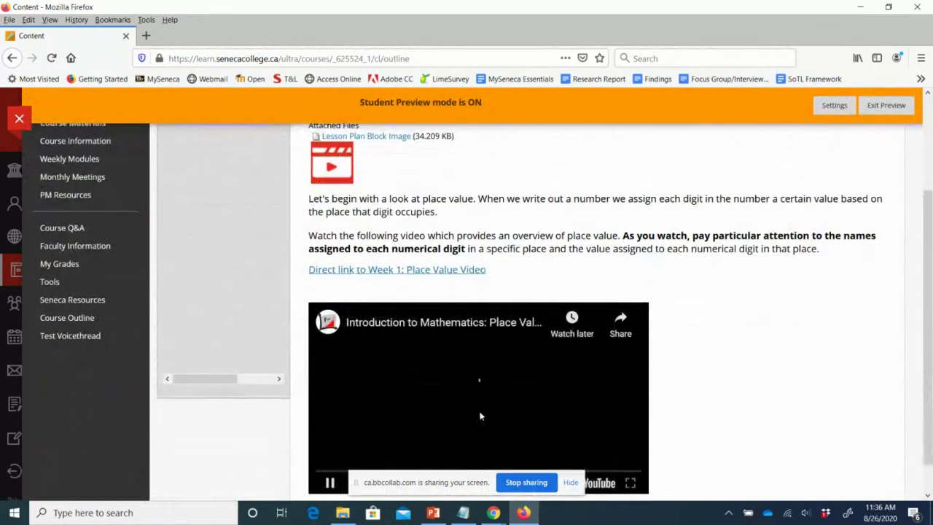
pyautogui.scroll(-1, 646, 393)
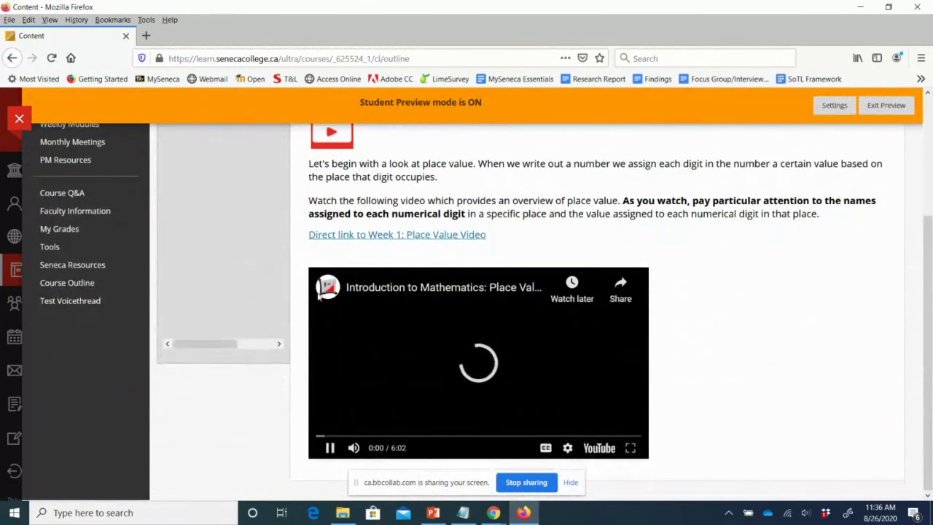
# - Open the direct link to the Week 1: Place Value Video and switch back to the course tab
pyautogui.click(349, 236)
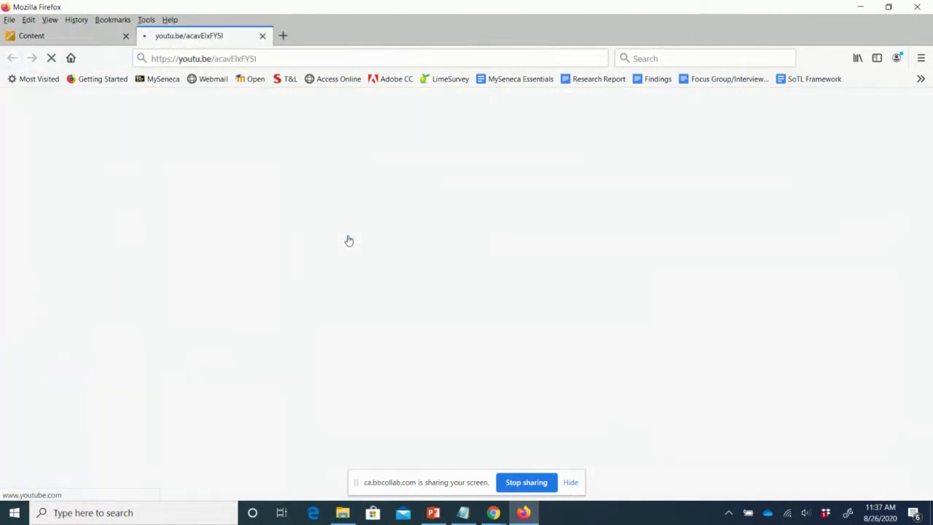
pyautogui.click(68, 35)
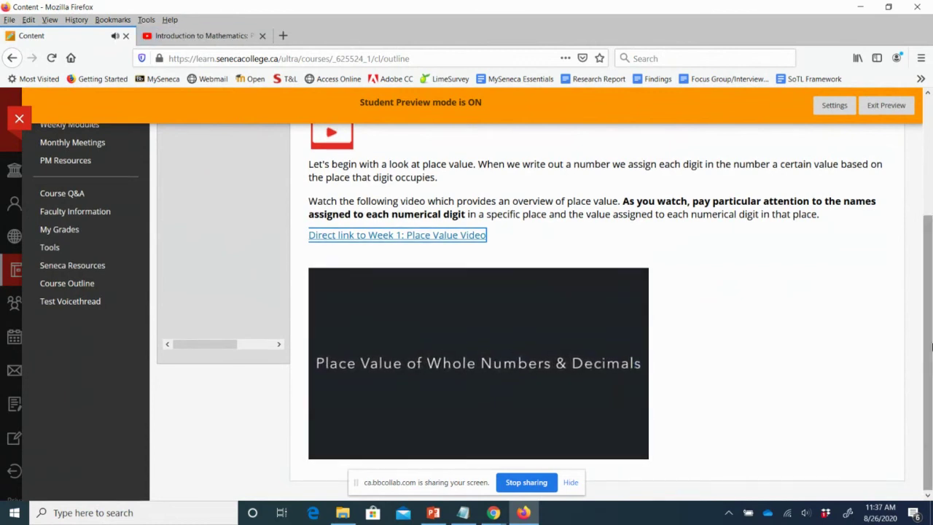
pyautogui.moveTo(928, 351); pyautogui.dragTo(922, 224)
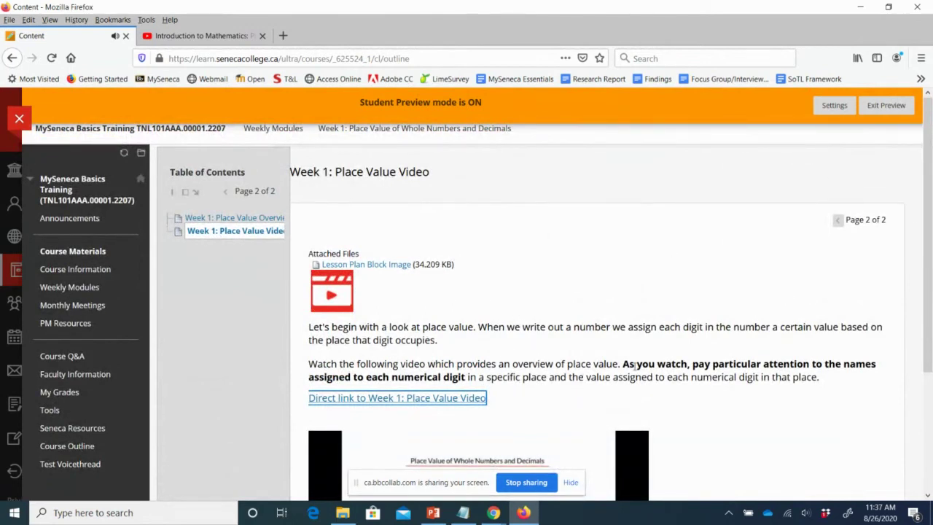
# - Pause the embedded place value video on the module page
pyautogui.scroll(-3, 633, 364)
pyautogui.click(329, 448)
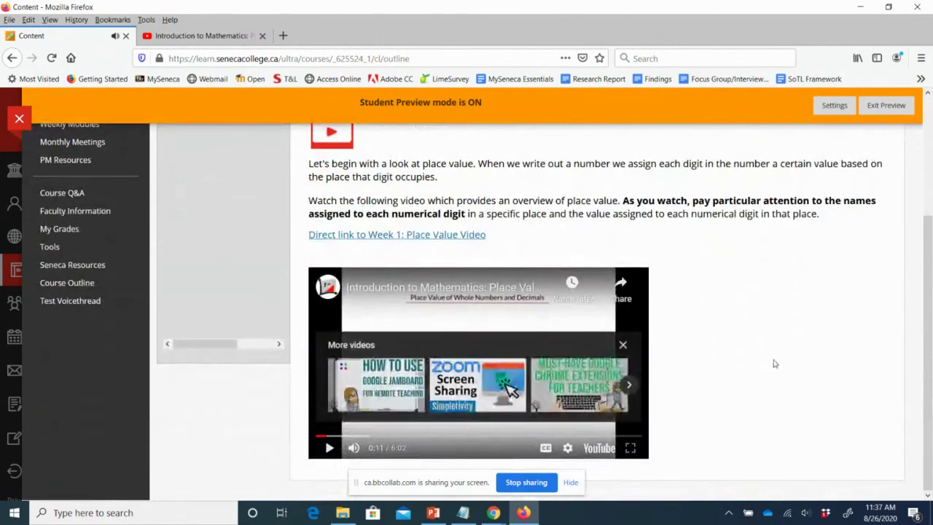
pyautogui.scroll(3, 775, 364)
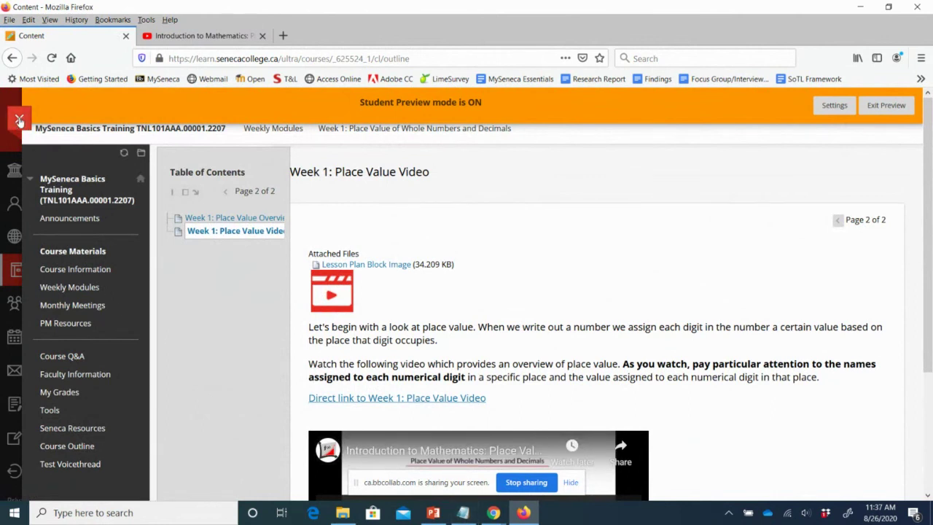
# - Switch to the Introduction to Mathematics (Algebra) course MTH158NII.03911.2204 and open its Week 1: Unit 1 place value and rounding module from Weekly Content
pyautogui.click(20, 121)
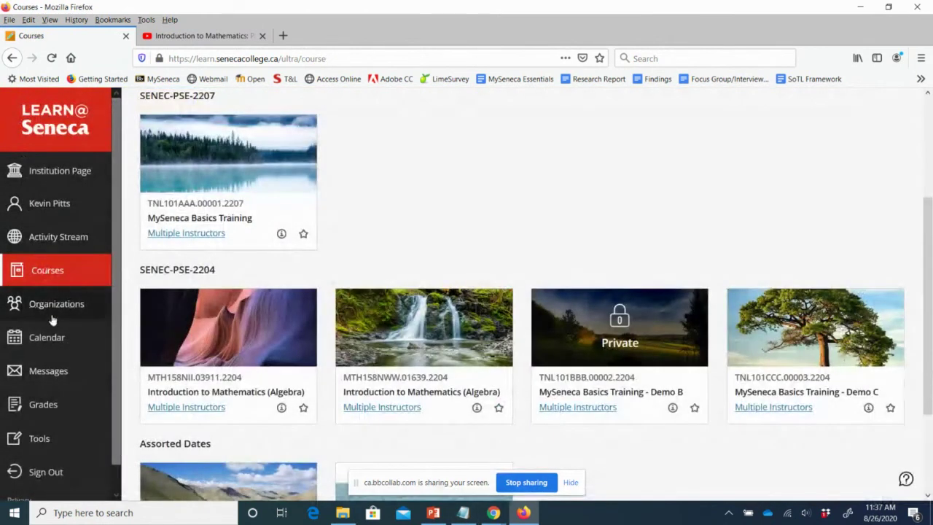
pyautogui.click(206, 391)
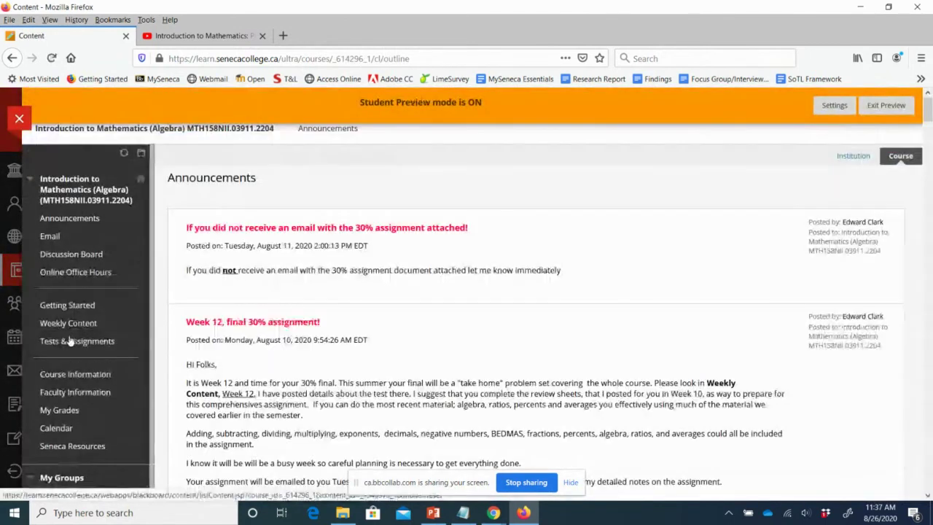
pyautogui.click(70, 325)
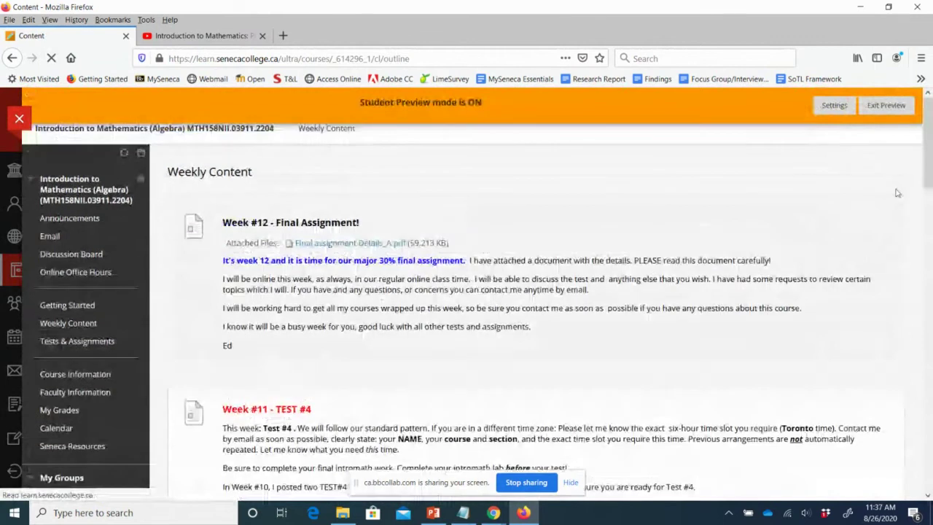
pyautogui.moveTo(928, 146); pyautogui.dragTo(924, 514)
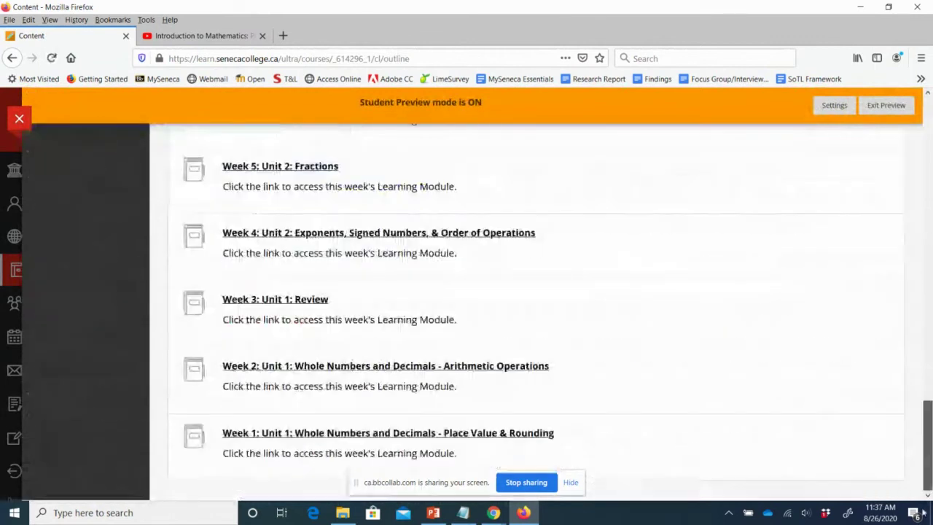
pyautogui.click(299, 433)
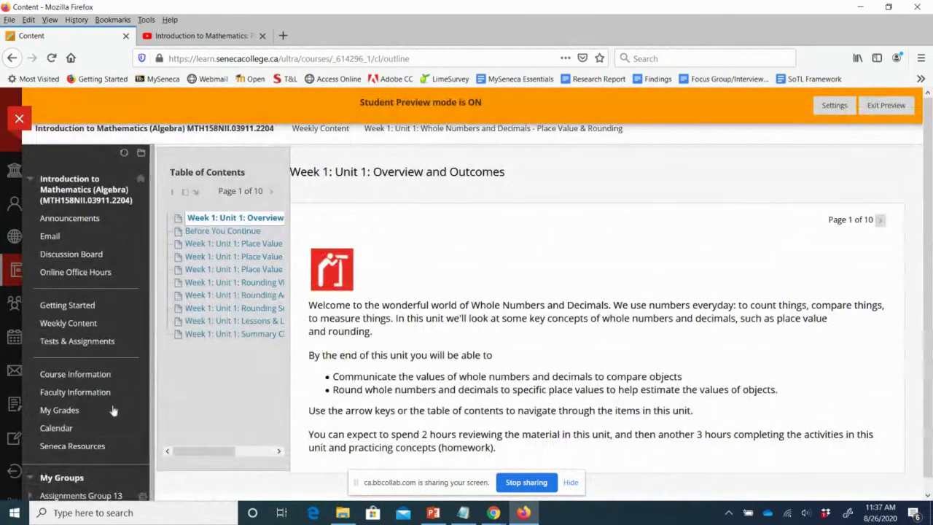
# - Go back to the Weekly Content list of learning modules and reopen the Week 1: Unit 1: Whole Numbers and Decimals - Place Value & Rounding module
pyautogui.click(76, 329)
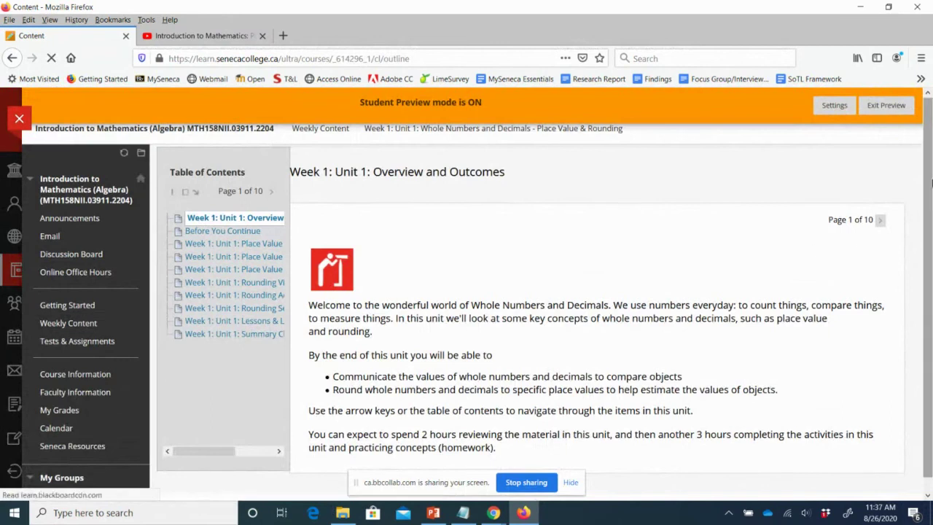
pyautogui.moveTo(930, 139); pyautogui.dragTo(927, 456)
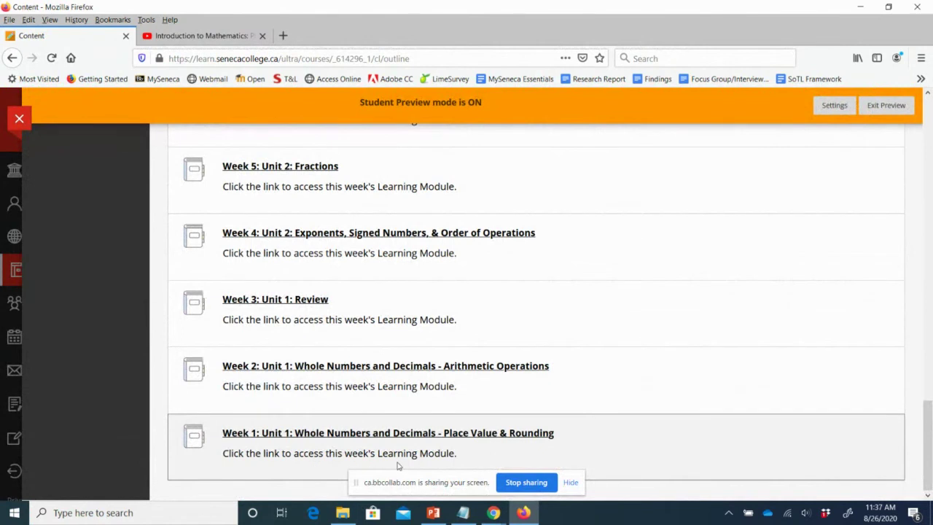
pyautogui.click(359, 437)
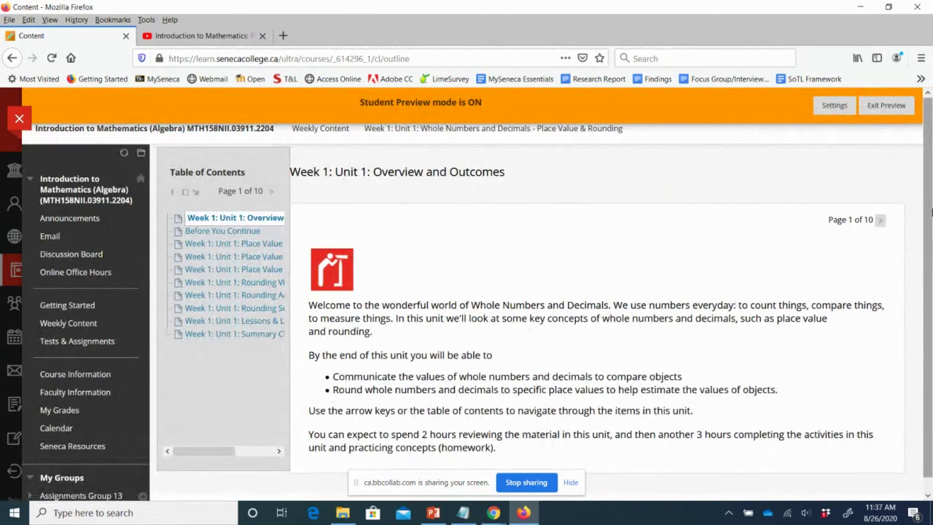
# - Page through the Week 1: Unit 1 module from the Overview and Outcomes page to the Summary Checklist, examining how its items are sequenced
pyautogui.scroll(-1, 931, 211)
pyautogui.click(881, 207)
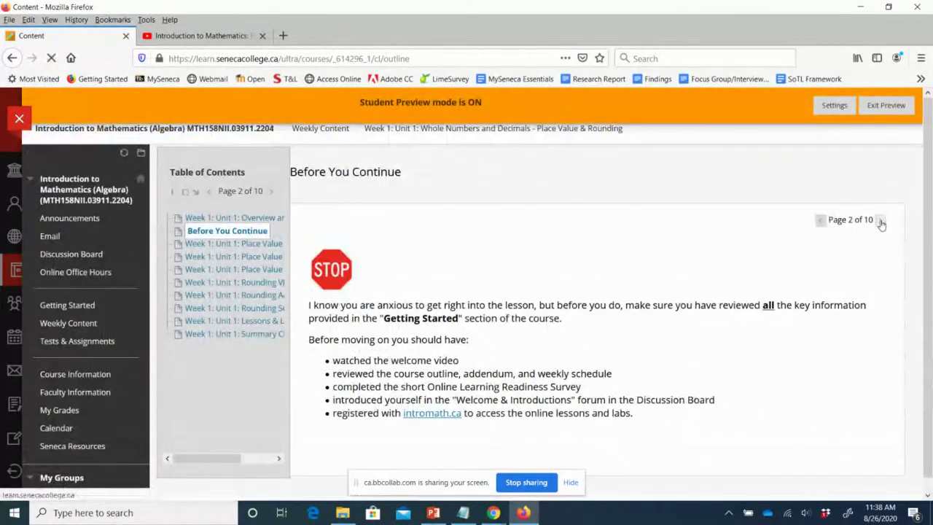
pyautogui.click(881, 221)
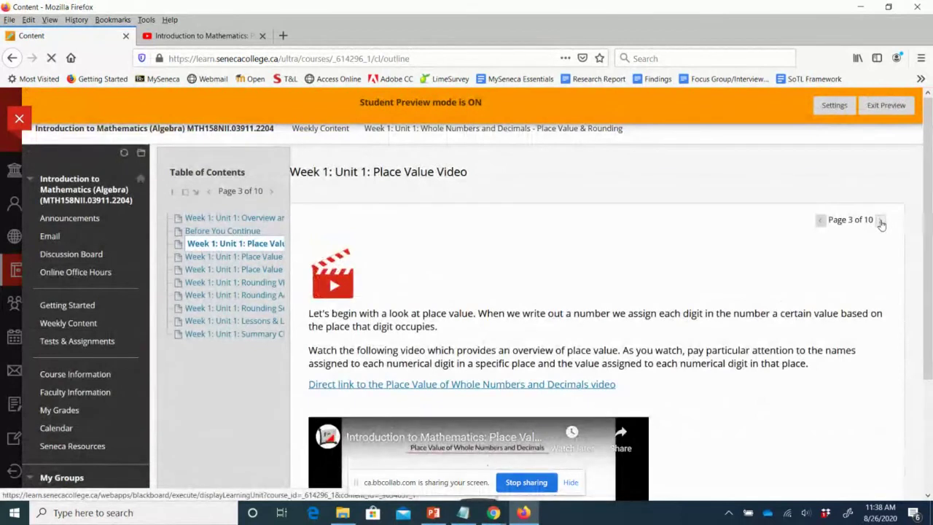
pyautogui.click(881, 222)
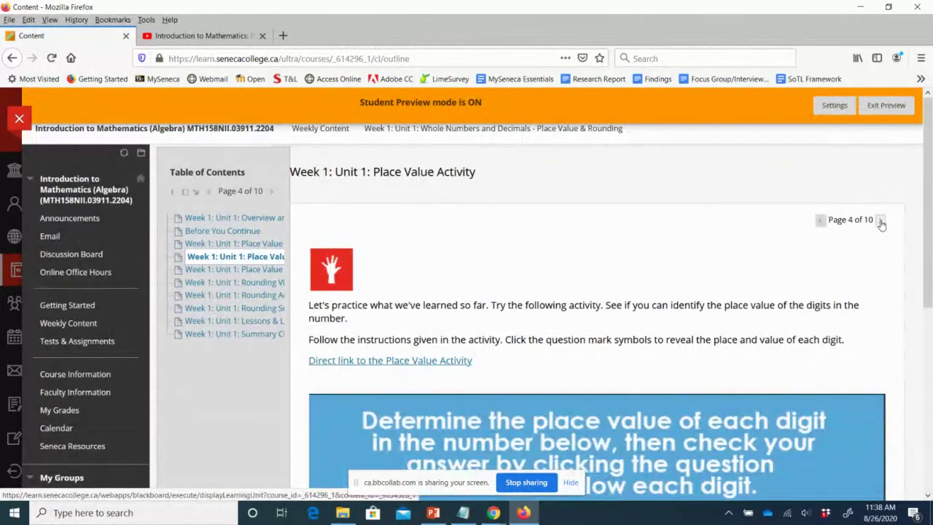
pyautogui.click(881, 223)
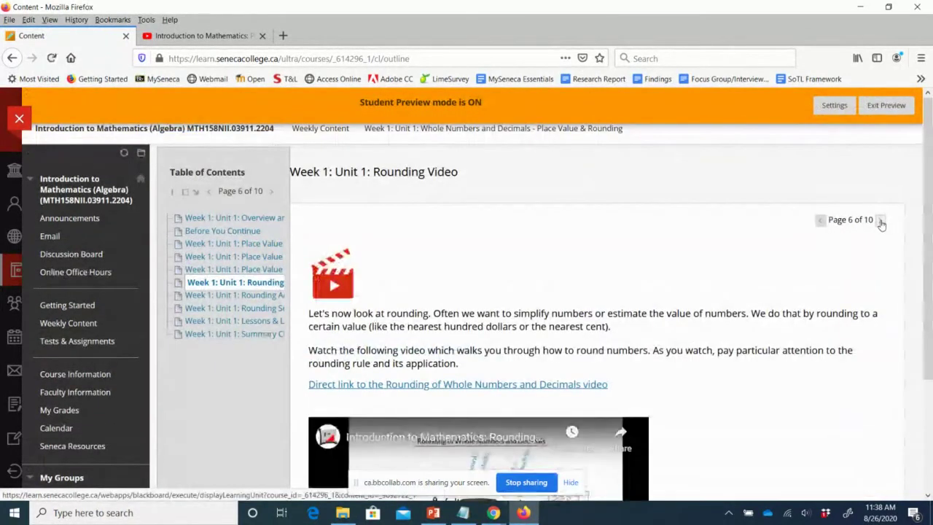
pyautogui.click(881, 222)
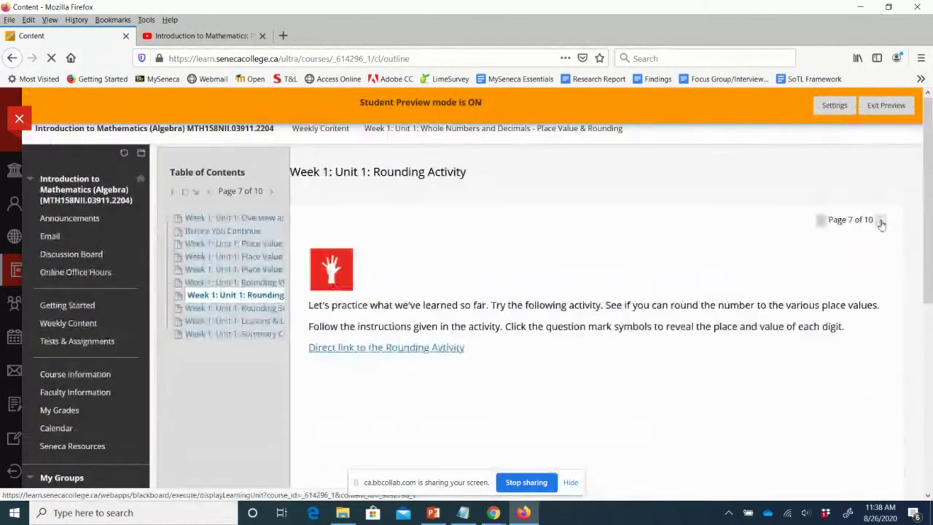
pyautogui.click(880, 223)
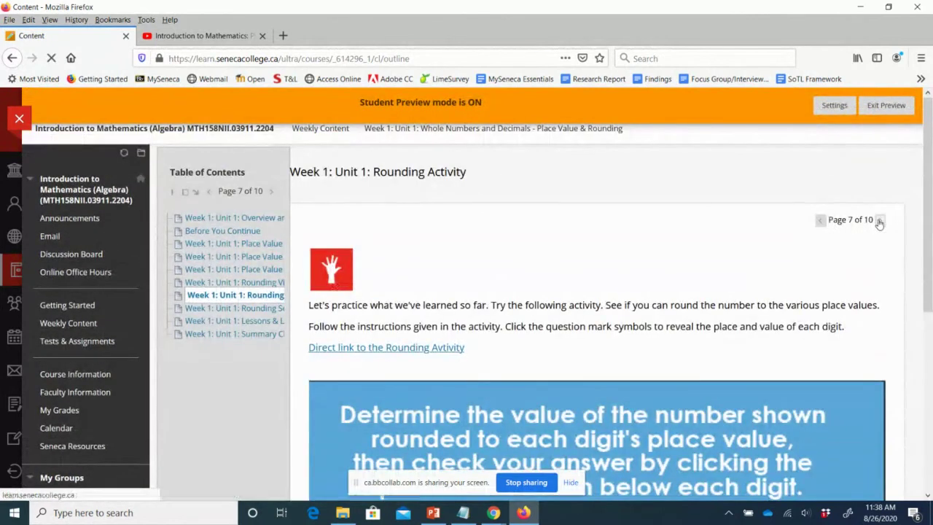
pyautogui.click(880, 222)
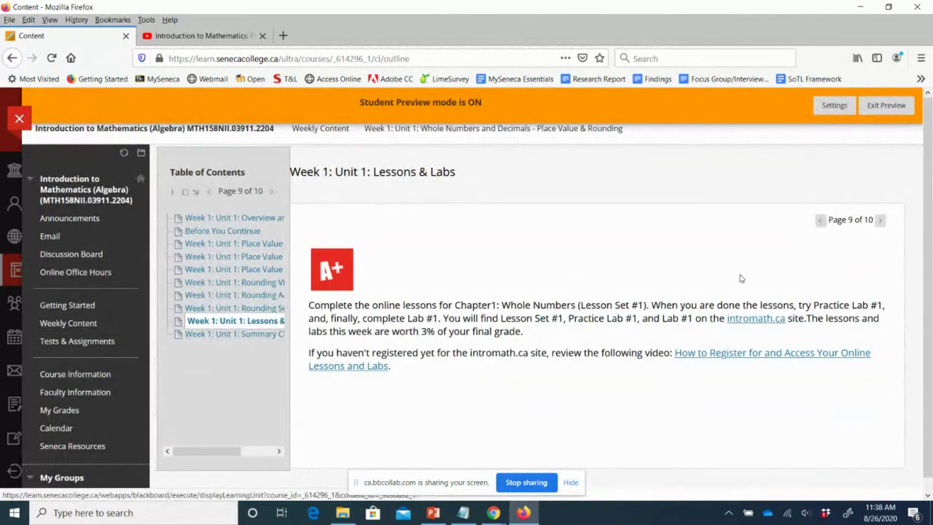
pyautogui.click(881, 223)
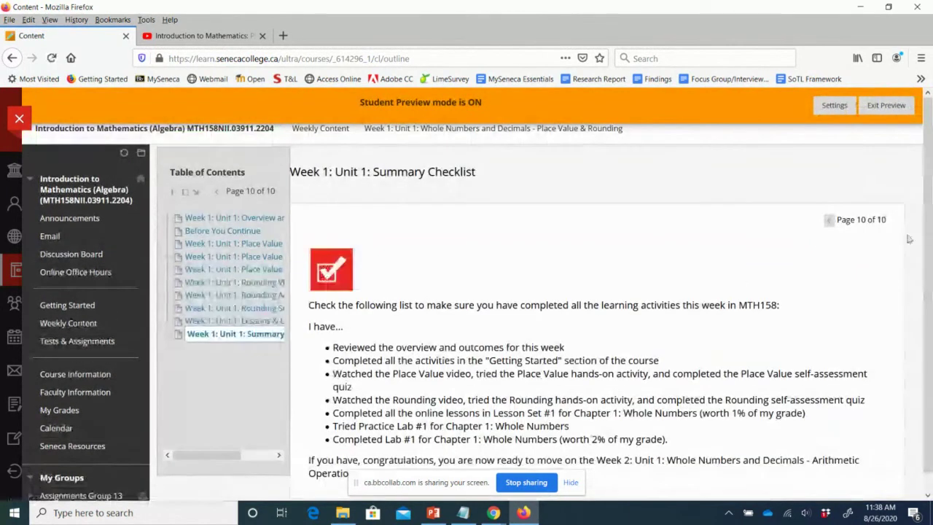
pyautogui.scroll(-1, 930, 295)
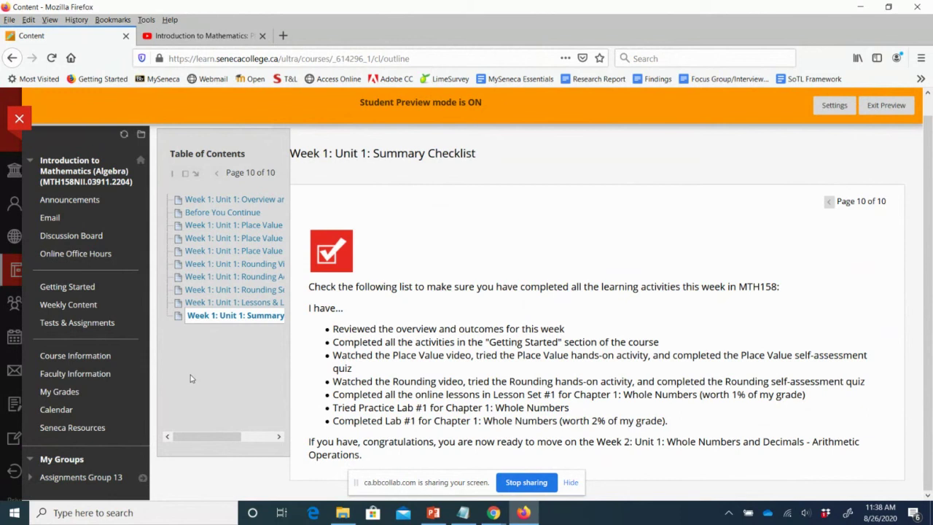
# - Return to the Weekly Content module list and exit Student Preview, keeping the preview user and all data
pyautogui.click(74, 305)
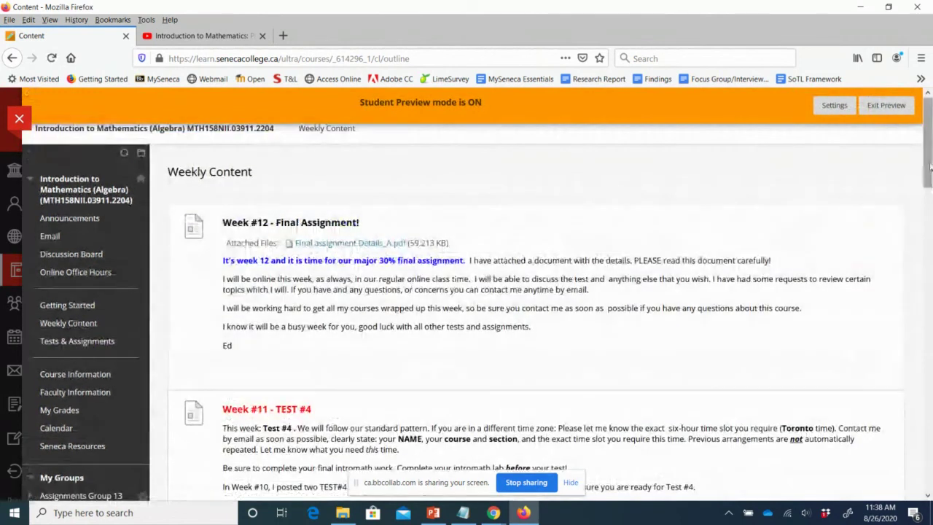
pyautogui.moveTo(928, 175); pyautogui.dragTo(927, 438)
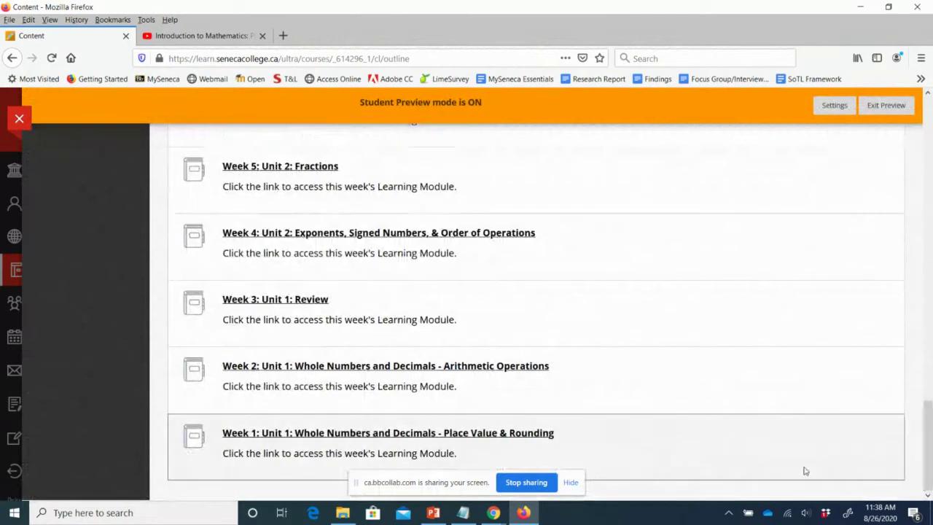
pyautogui.click(883, 107)
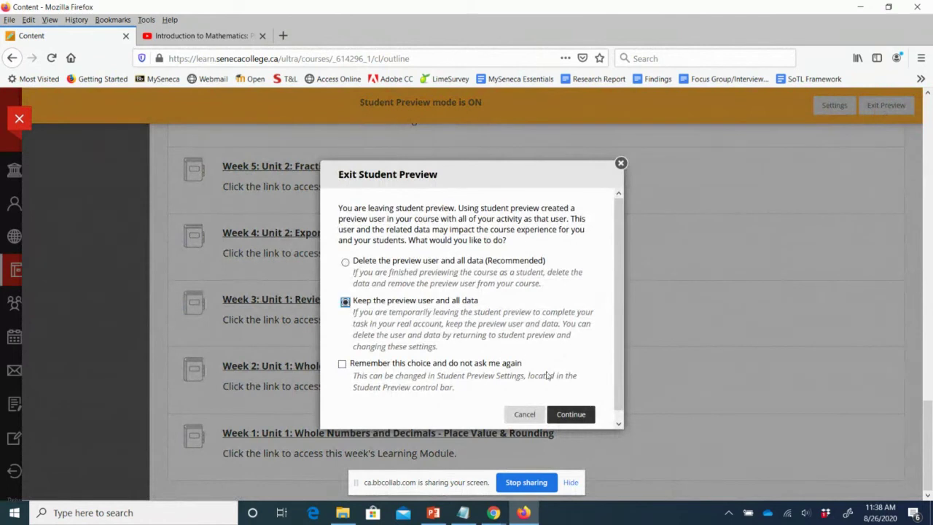
pyautogui.click(565, 414)
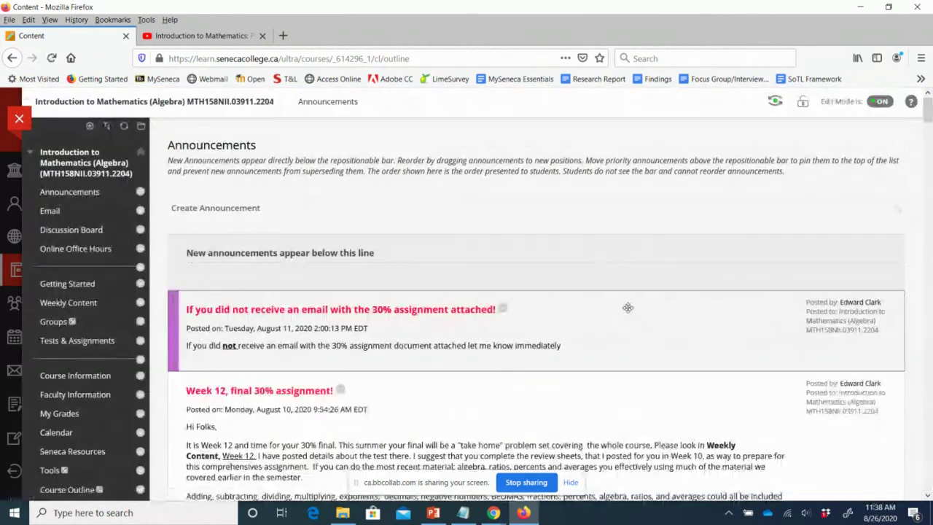
# - Look through the course announcements from the most recent post back to the Welcome message
pyautogui.scroll(-20, 628, 308)
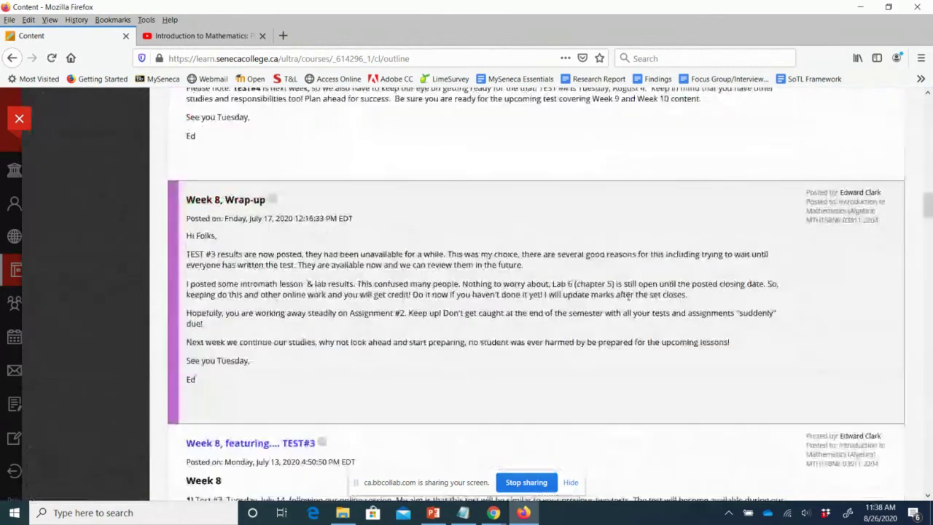
pyautogui.scroll(-20, 628, 296)
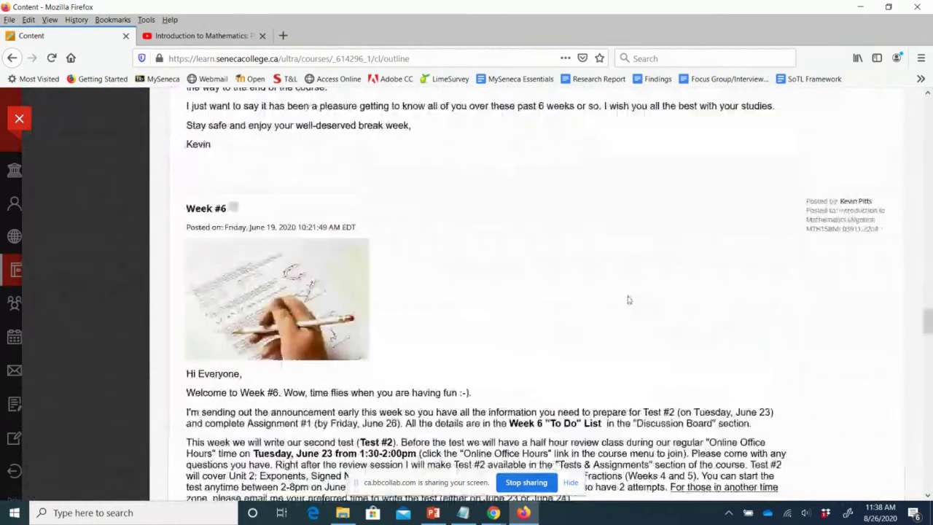
pyautogui.scroll(-20, 629, 300)
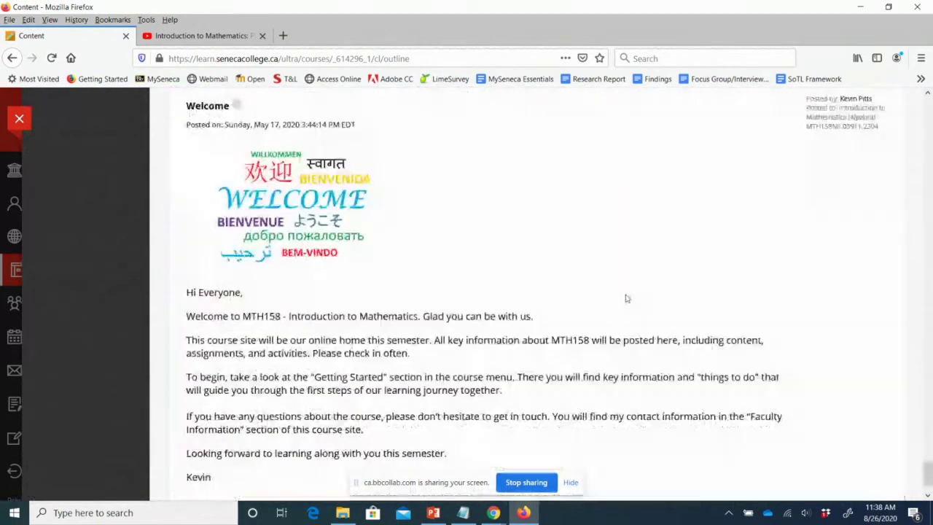
pyautogui.scroll(15, 931, 318)
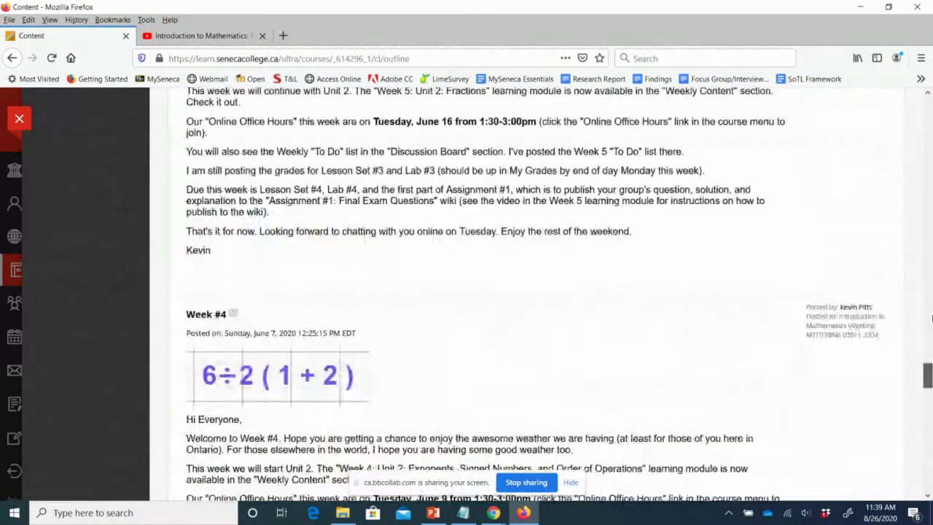
pyautogui.moveTo(932, 318); pyautogui.dragTo(930, 103)
# - Open the copy settings for the Week 1: Unit 1: Whole Numbers and Decimals - Place Value & Rounding module in Weekly Content
pyautogui.click(70, 308)
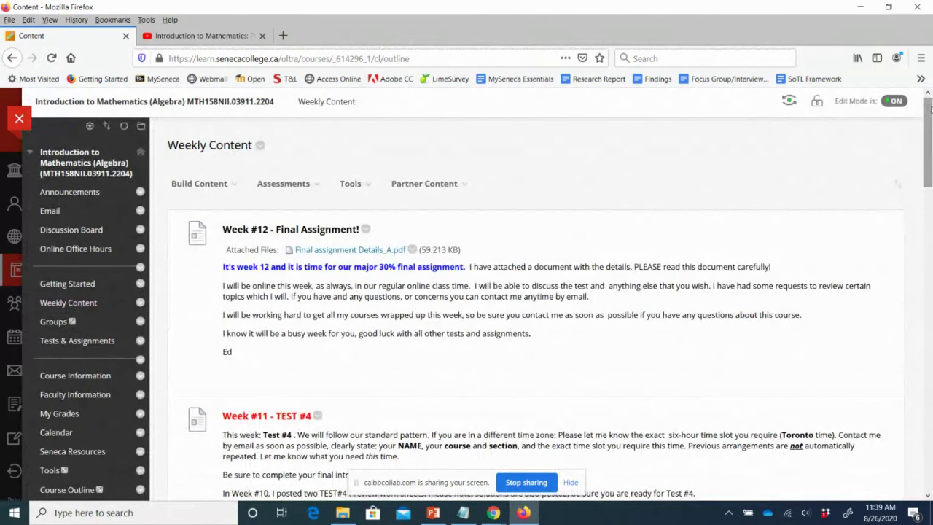
pyautogui.moveTo(932, 108); pyautogui.dragTo(798, 446)
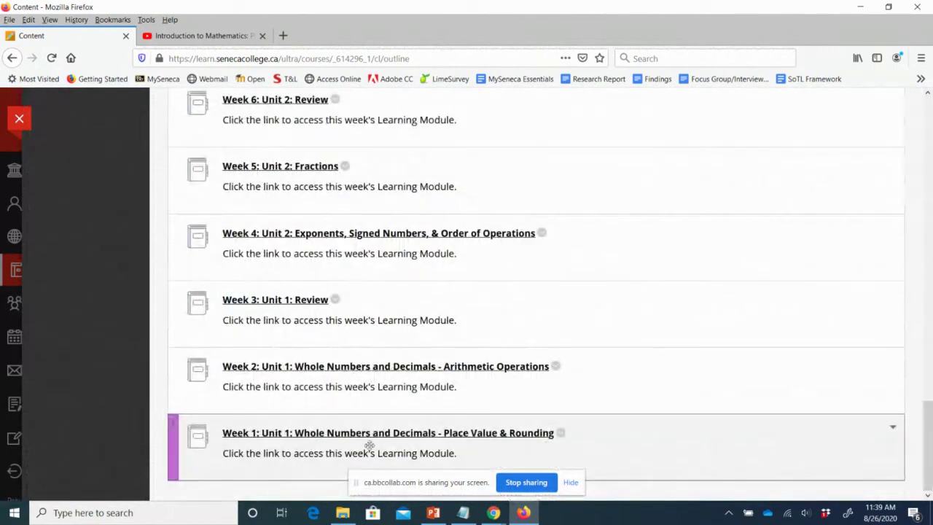
pyautogui.click(560, 435)
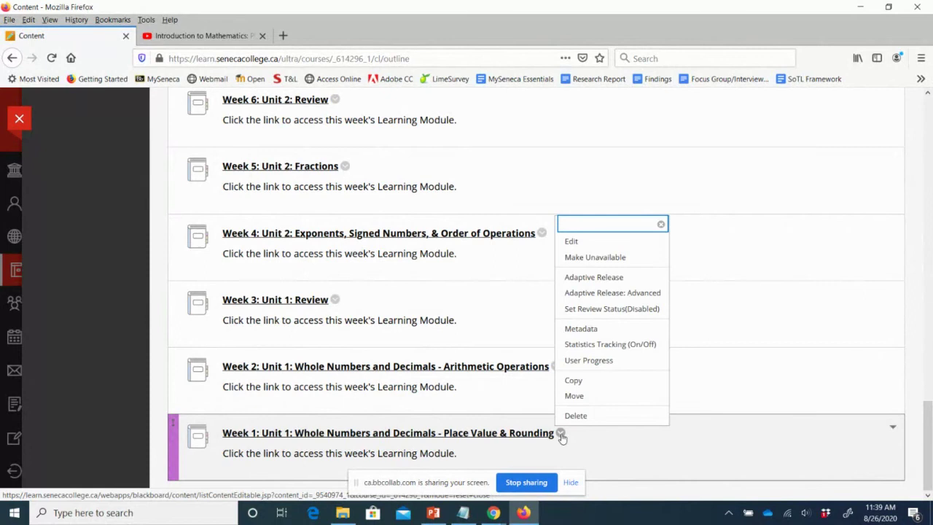
pyautogui.click(575, 385)
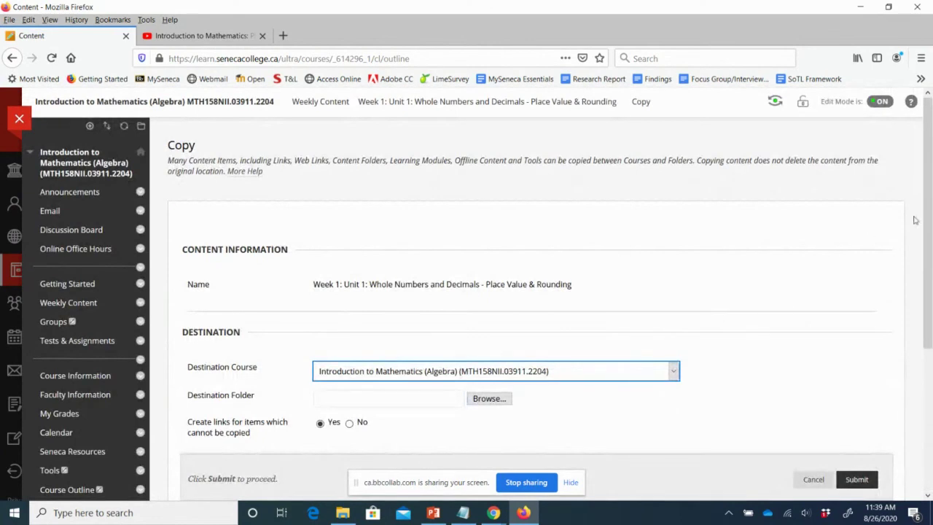
pyautogui.scroll(-1, 875, 255)
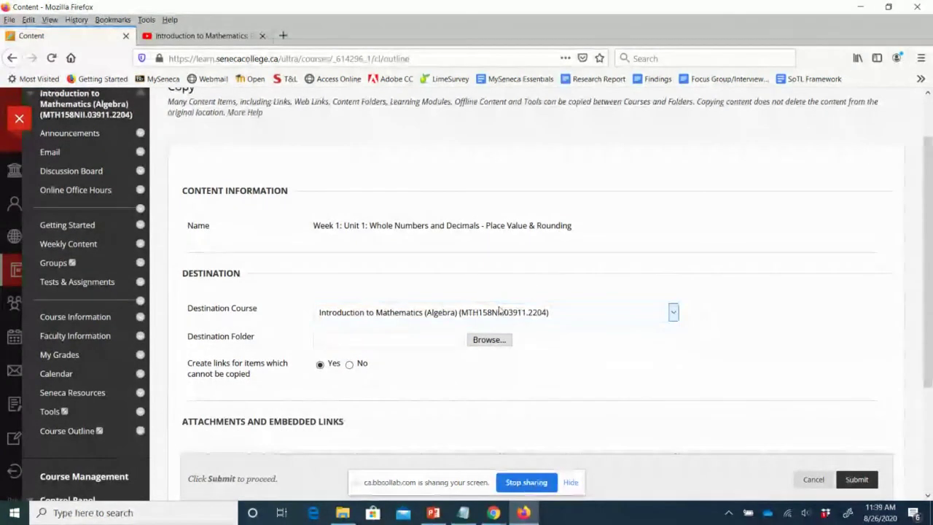
# - Set the copy destination to the Course Content folder of Introduction to Mathematics (Algebra) (MTH158NBB.10358.2201), review the file link options, and cancel the copy
pyautogui.click(675, 312)
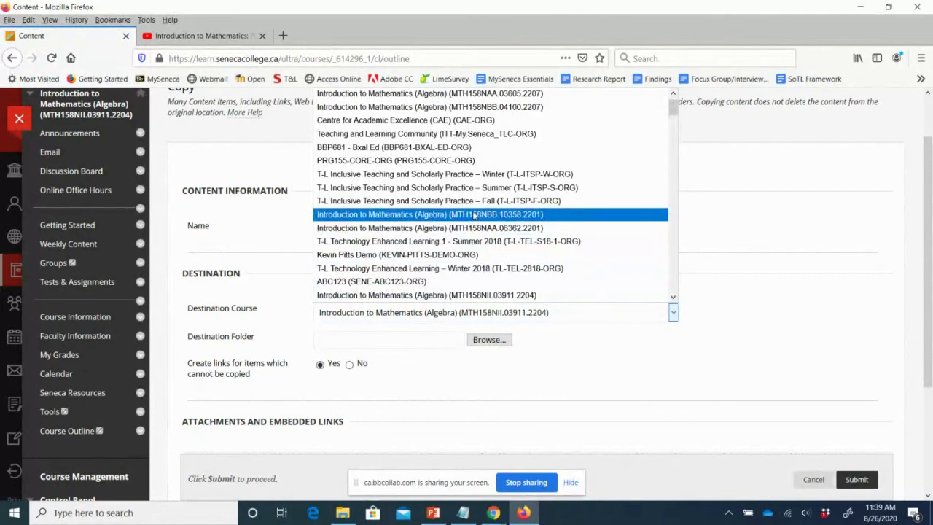
pyautogui.click(475, 214)
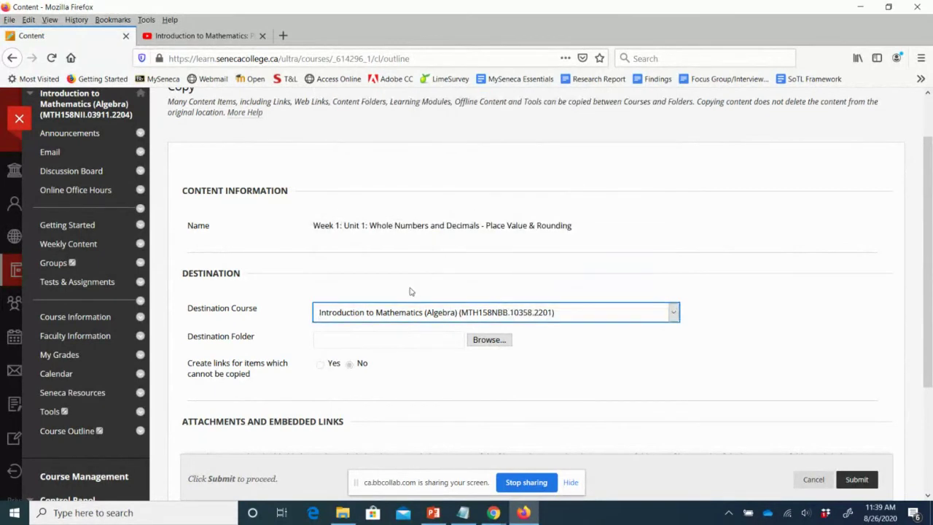
pyautogui.click(474, 341)
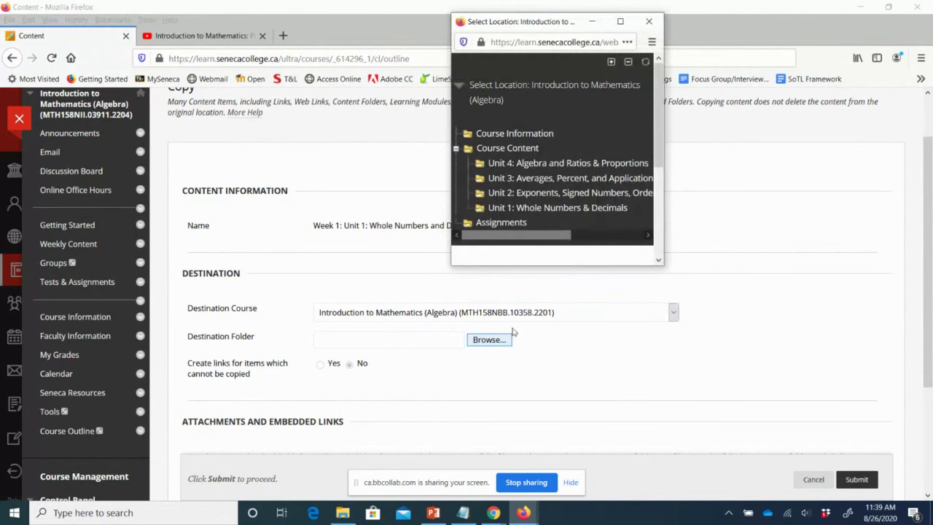
pyautogui.click(525, 152)
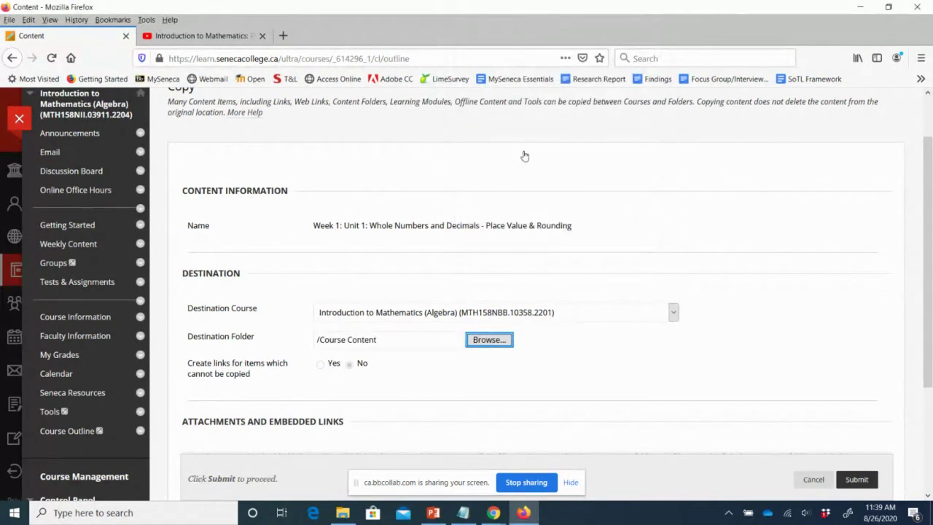
pyautogui.scroll(-2, 929, 277)
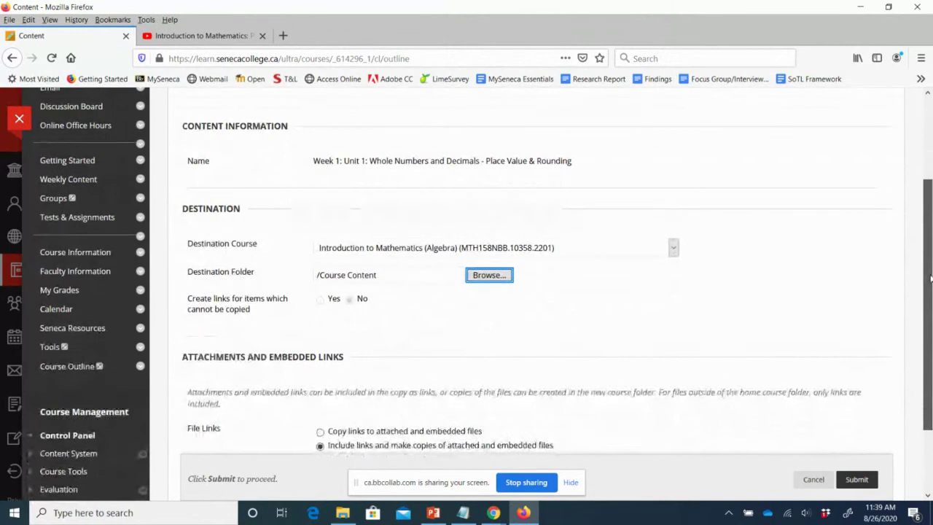
pyautogui.scroll(-3, 930, 277)
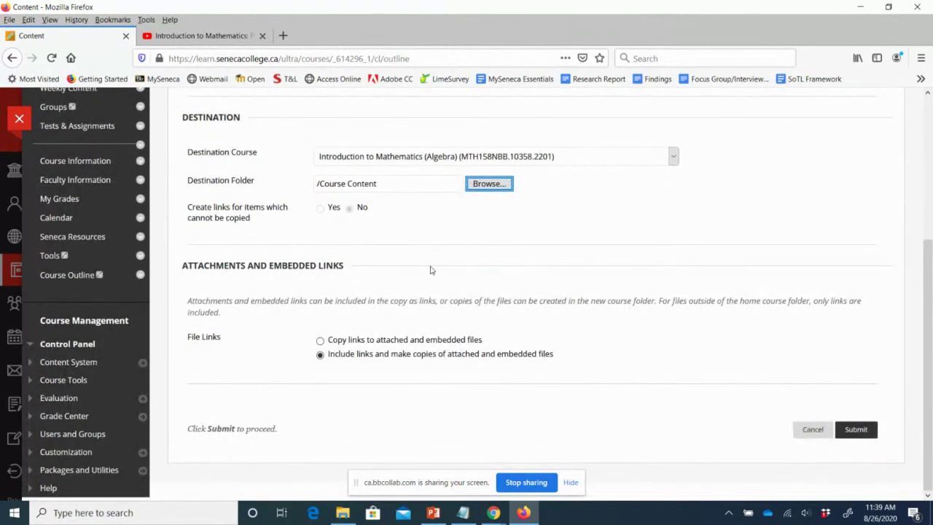
pyautogui.click(814, 430)
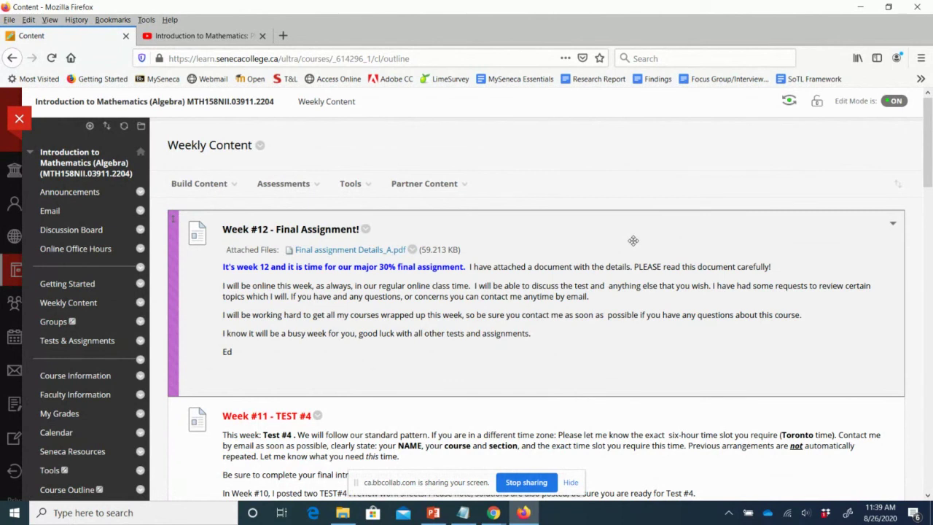
# - Close the Introduction to Mathematics (Algebra) course and return to the Courses list
pyautogui.click(369, 188)
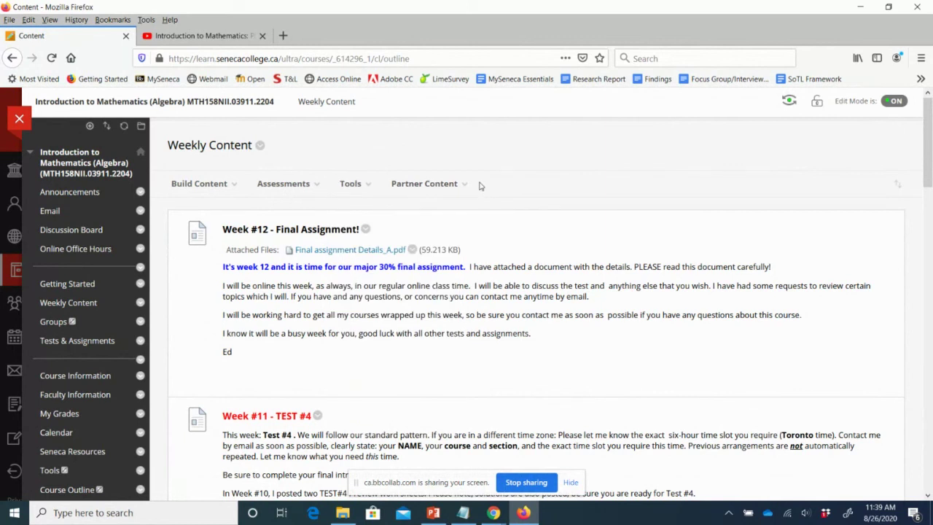
pyautogui.click(426, 183)
pyautogui.click(20, 119)
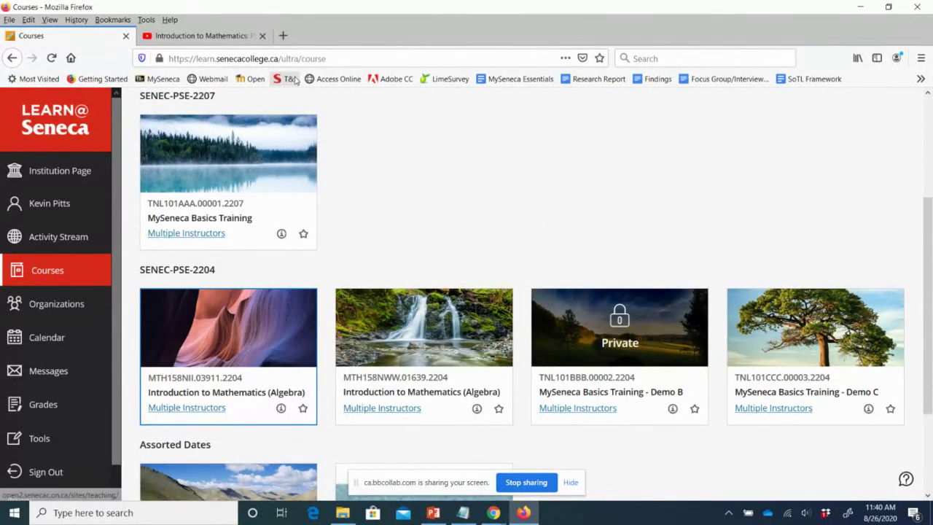
# - Open Seneca's Teaching & Learning Centre site in a new browser tab and go to its Course Design page
pyautogui.click(283, 35)
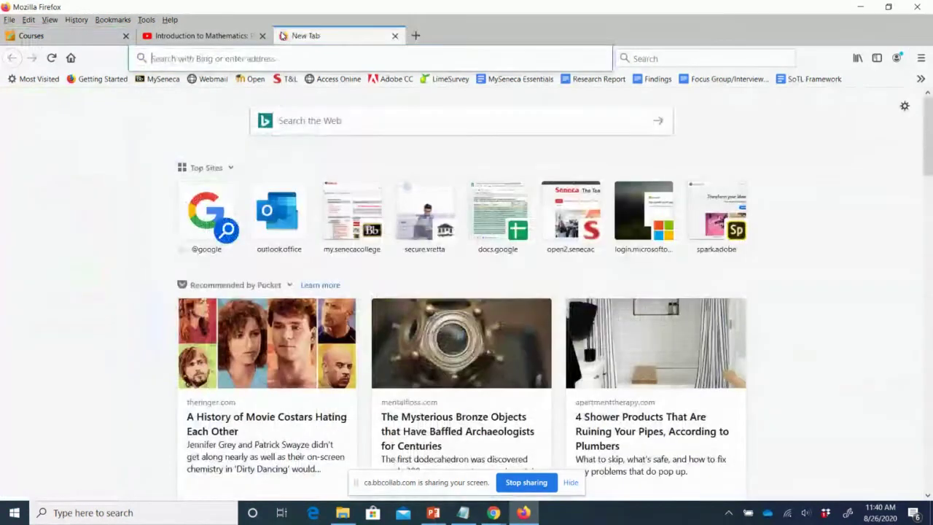
pyautogui.click(289, 80)
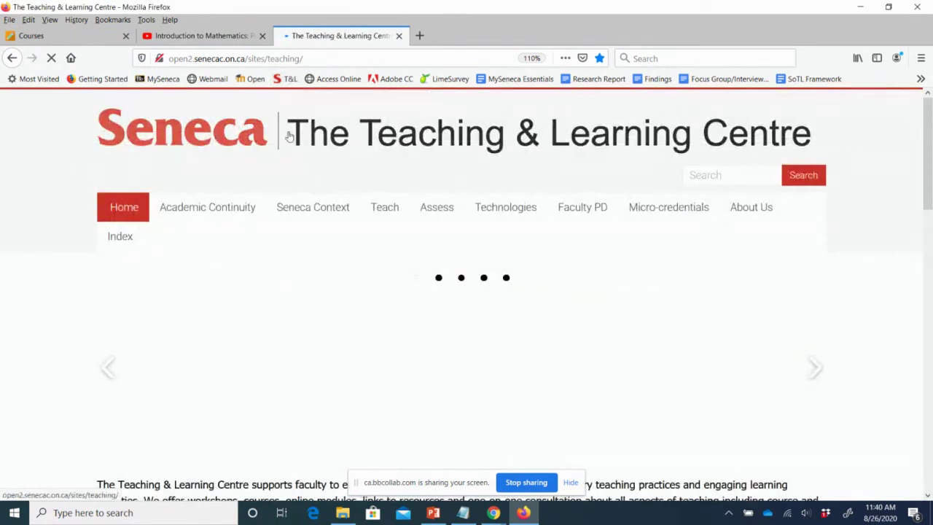
pyautogui.moveTo(311, 207)
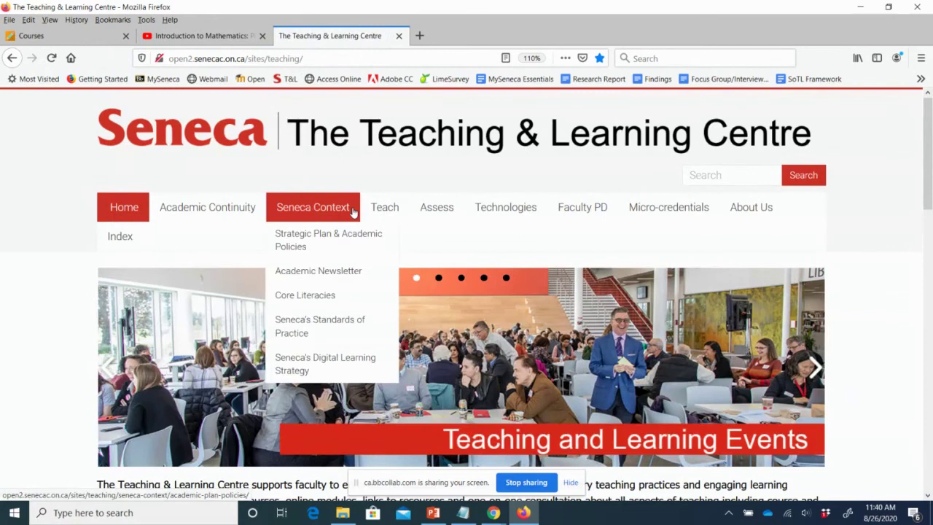
pyautogui.moveTo(380, 210)
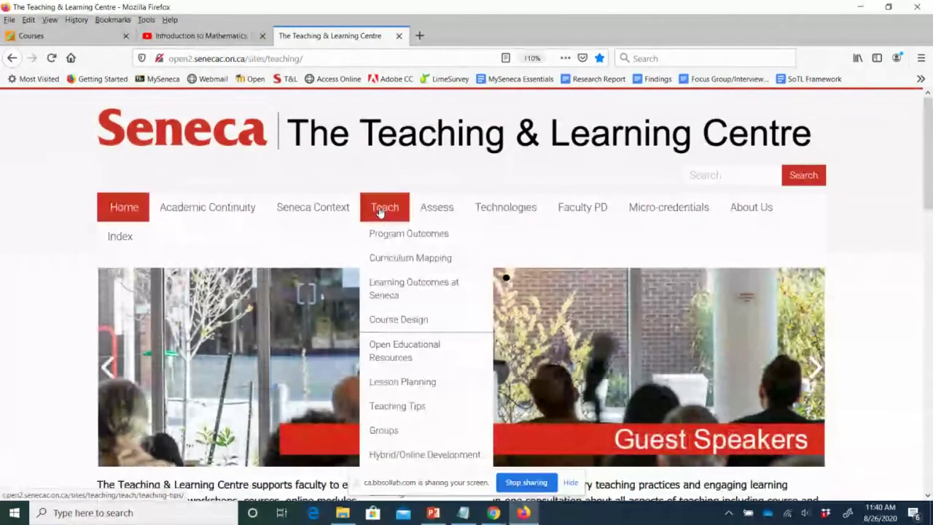
pyautogui.click(400, 322)
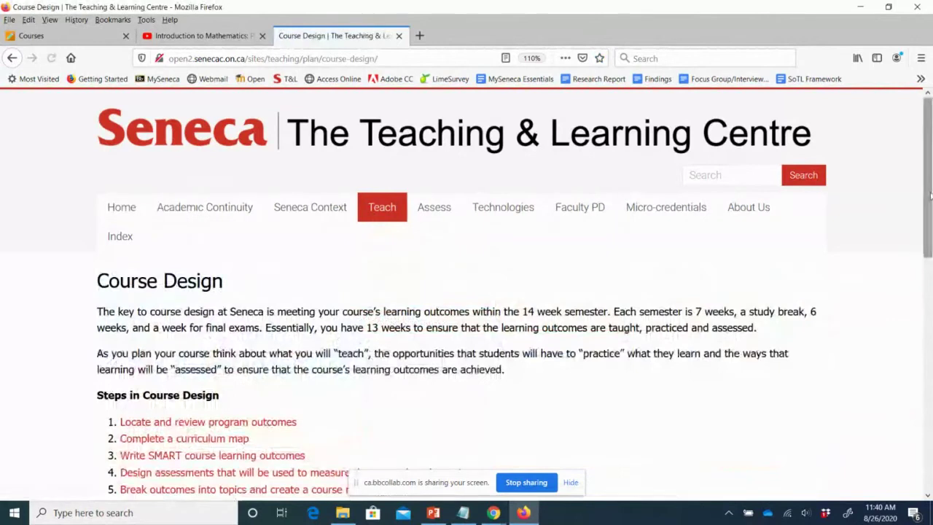
# - Open Icons for your Courses from the Course Design resources and browse the downloadable graphic icons
pyautogui.scroll(-8, 430, 428)
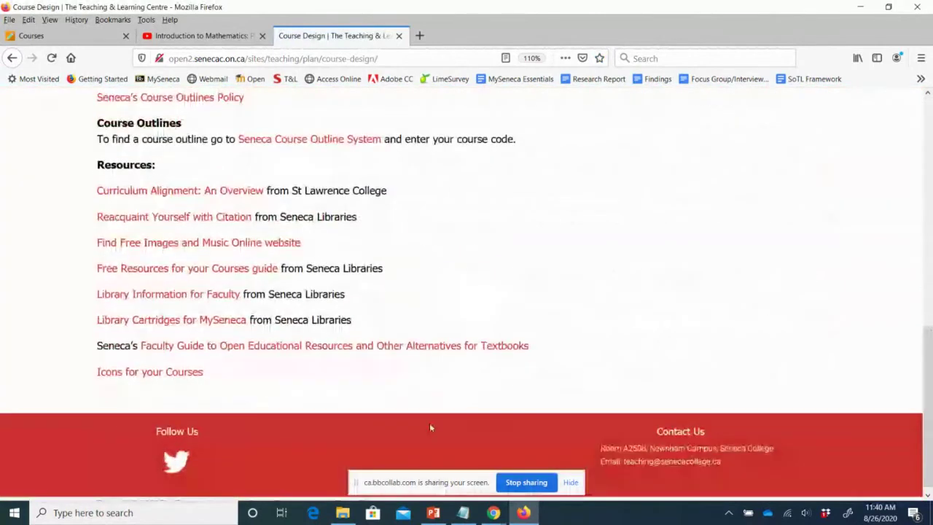
pyautogui.click(125, 375)
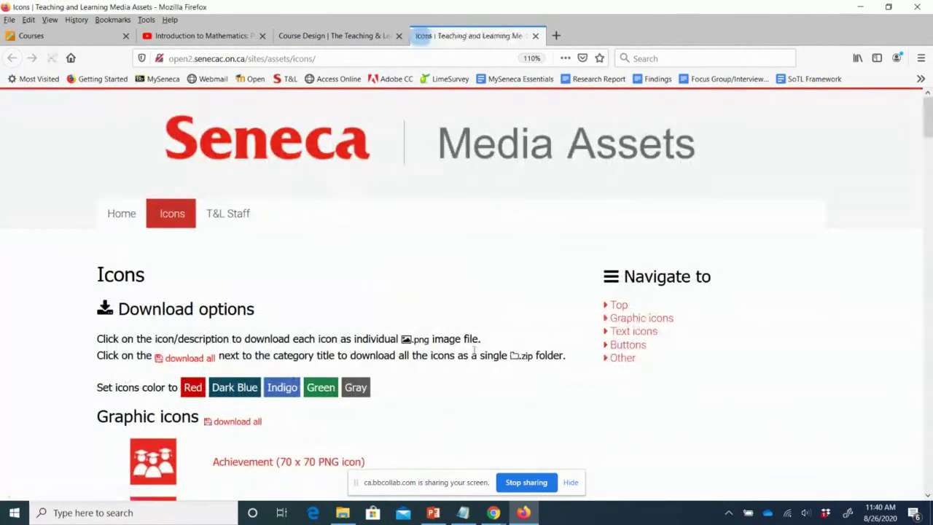
pyautogui.moveTo(929, 117); pyautogui.dragTo(929, 171)
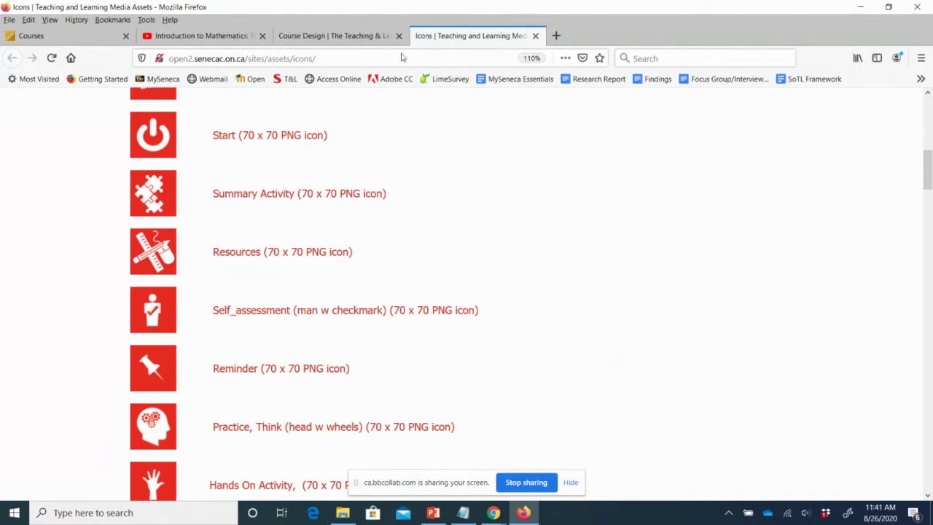
# - Return to the Courses list and open Weekly Modules in the MySeneca Basics Training course TNL101AAA.00001.2207
pyautogui.click(76, 40)
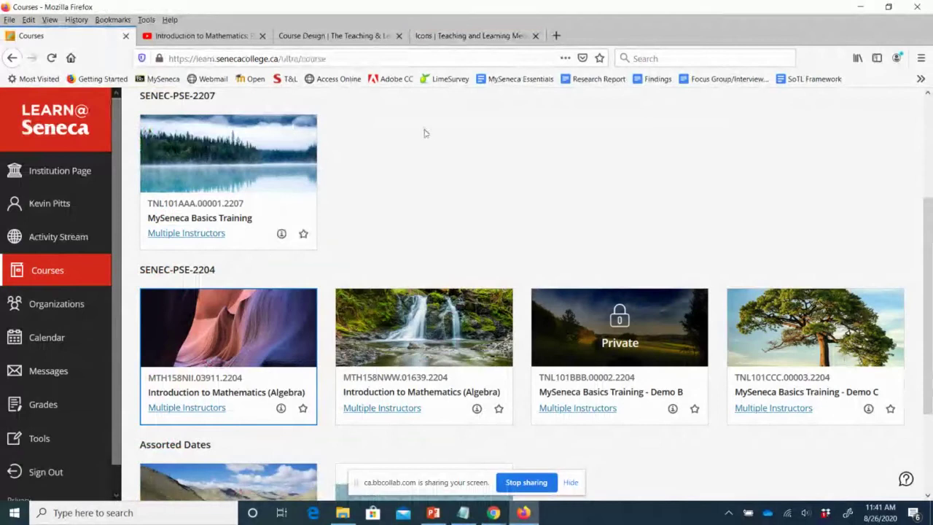
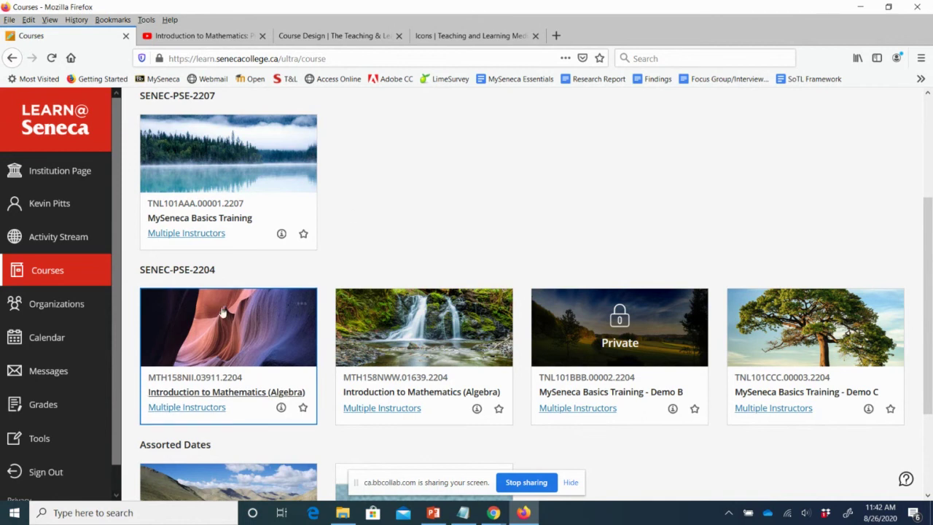
pyautogui.click(183, 390)
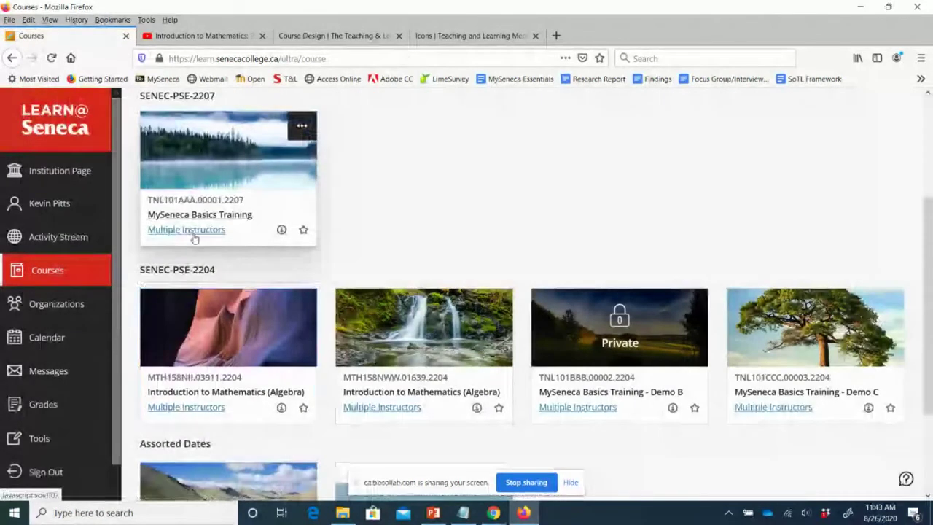
pyautogui.click(195, 217)
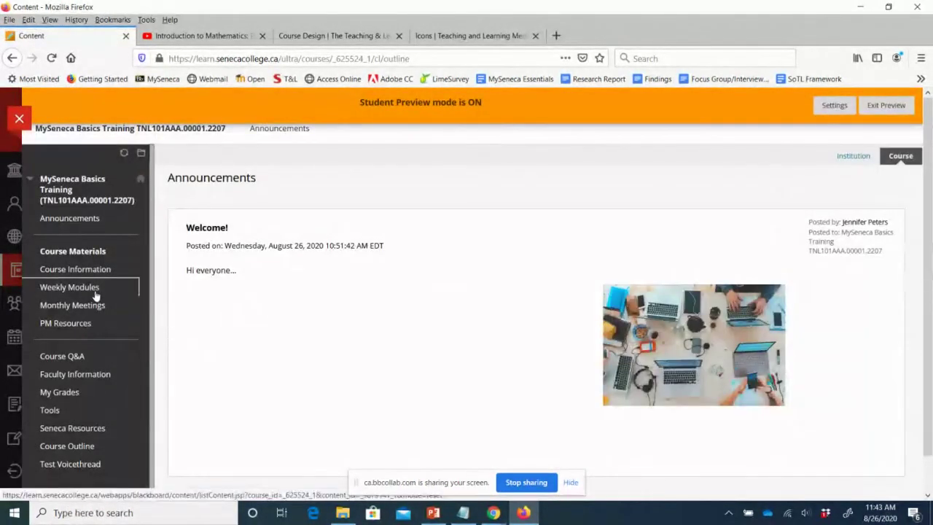
pyautogui.click(95, 290)
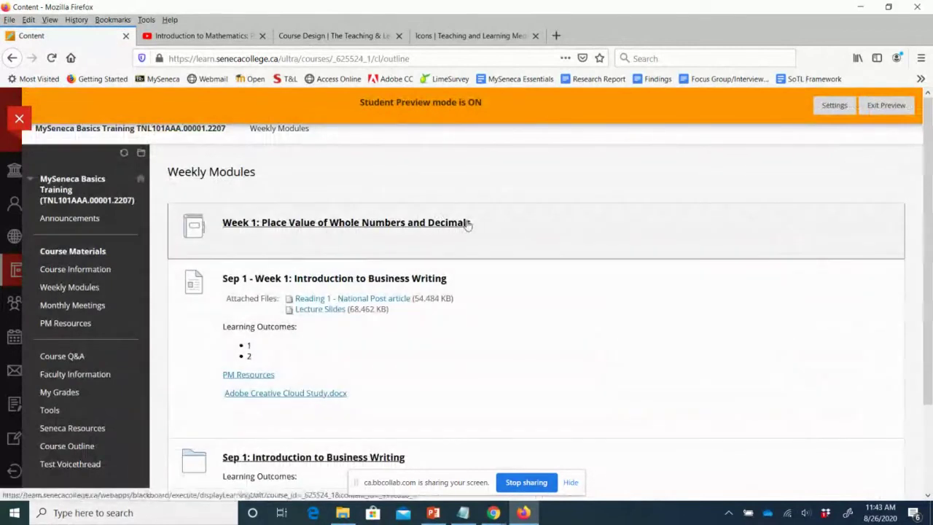
# - Exit Student Preview, keeping the preview user and all data, and reopen Weekly Modules in instructor view
pyautogui.click(886, 106)
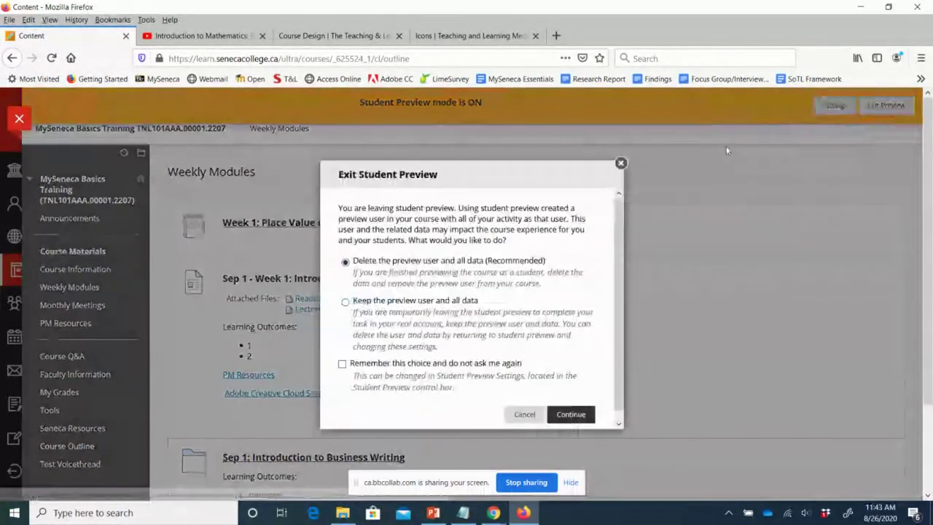
pyautogui.click(345, 302)
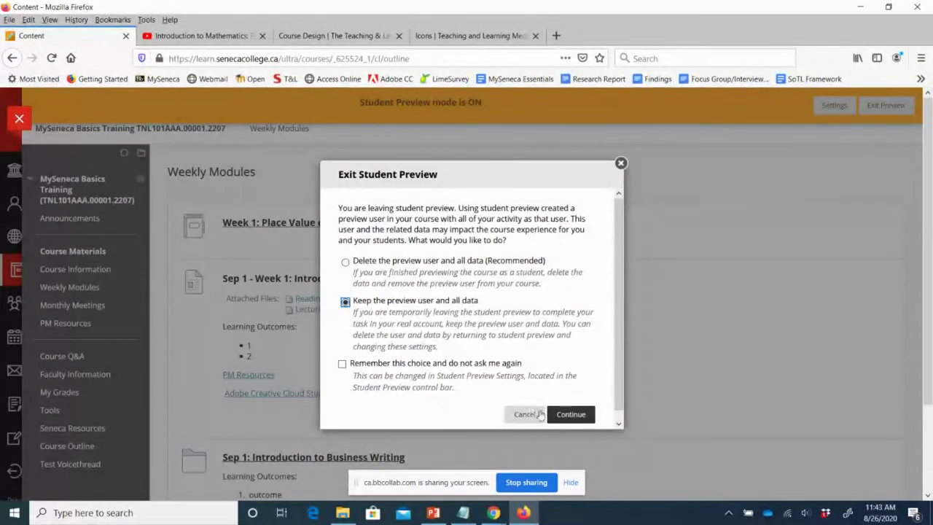
pyautogui.click(563, 414)
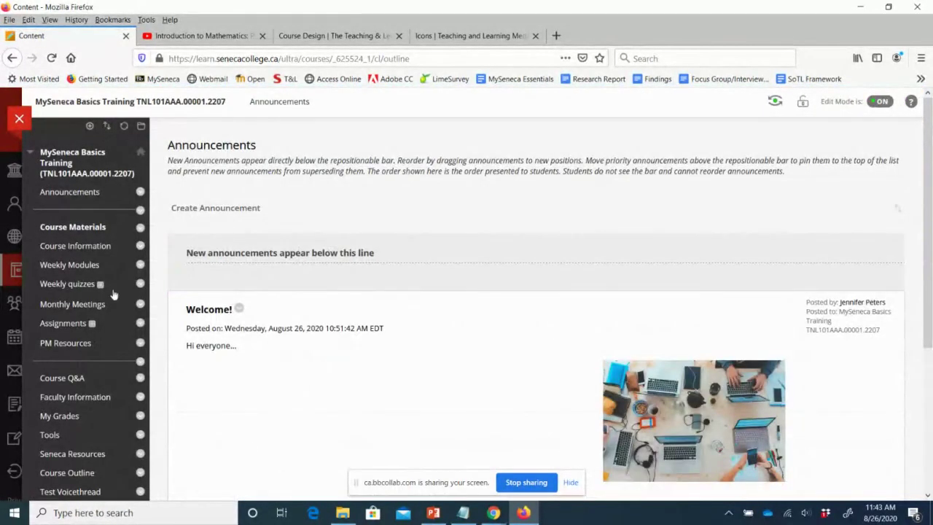
pyautogui.click(72, 268)
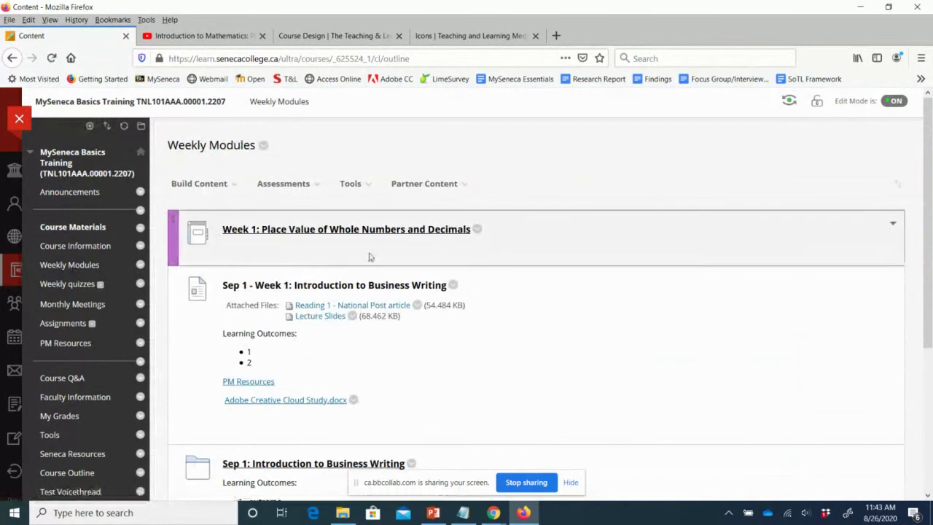
# - Edit the Week 1: Place Value of Whole Numbers and Decimals learning module and enter "Click the link to access..." as its text
pyautogui.click(477, 230)
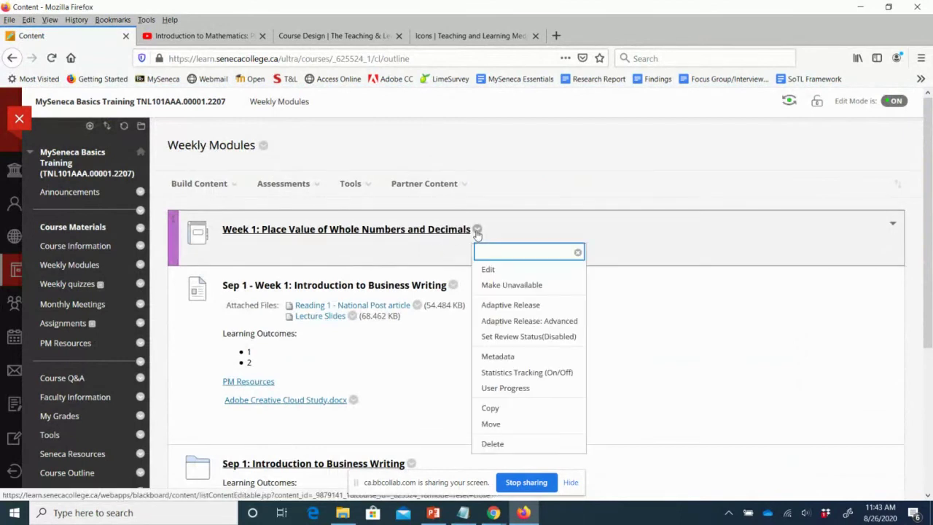
pyautogui.click(488, 270)
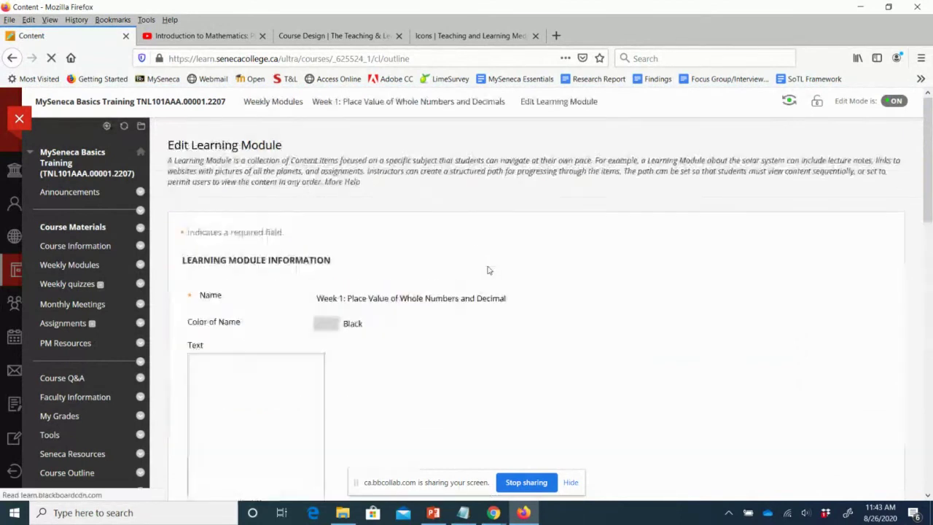
pyautogui.scroll(-3, 595, 236)
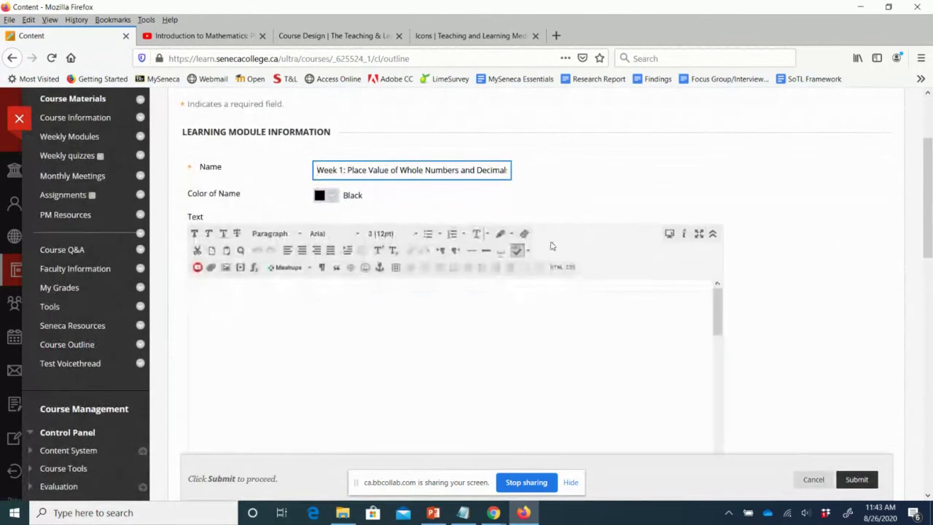
pyautogui.click(325, 289)
pyautogui.write('Cl')
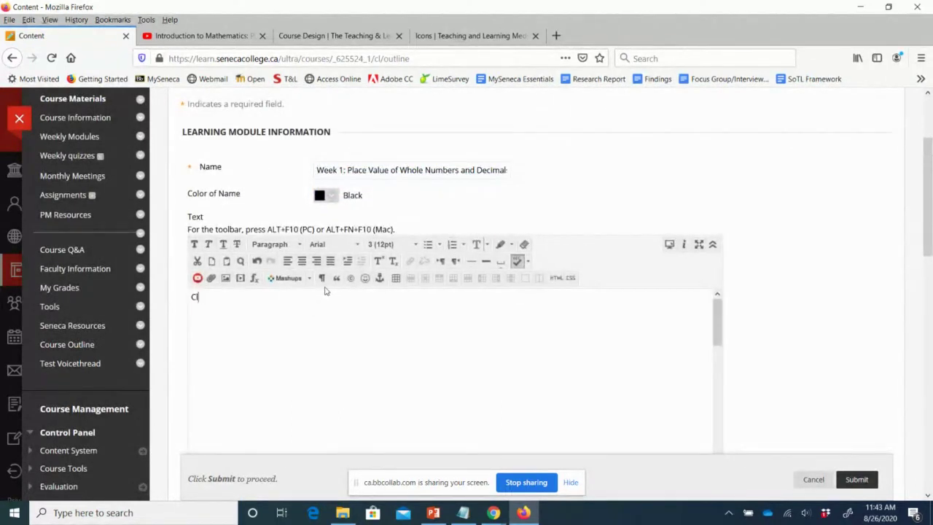
pyautogui.write('ick the link to access...')
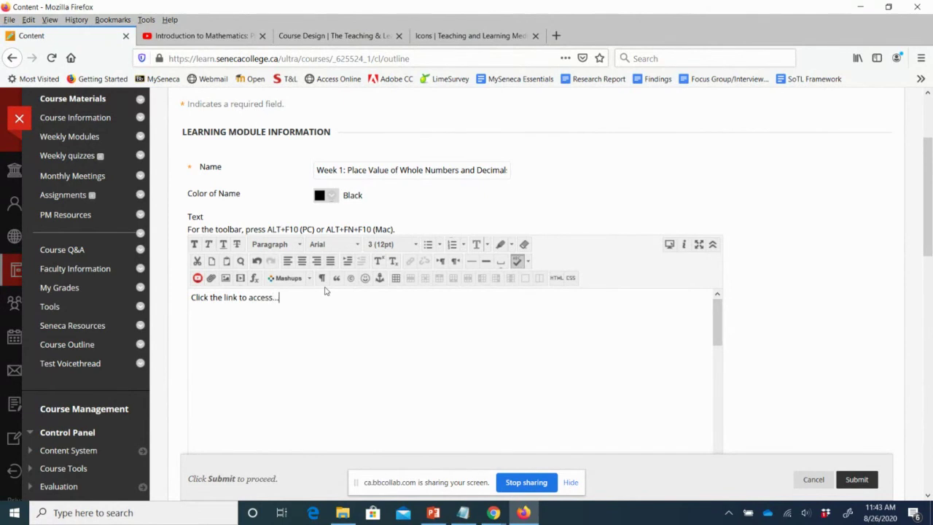
# - Set the font size of the learning module's description text to 4 (14pt)
pyautogui.scroll(-4, 432, 277)
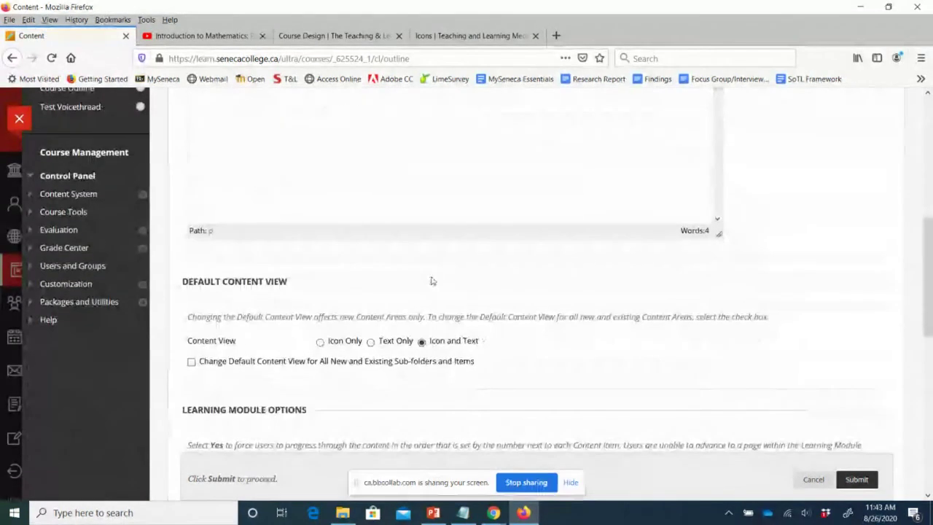
pyautogui.scroll(4, 431, 279)
pyautogui.moveTo(308, 240); pyautogui.dragTo(165, 240)
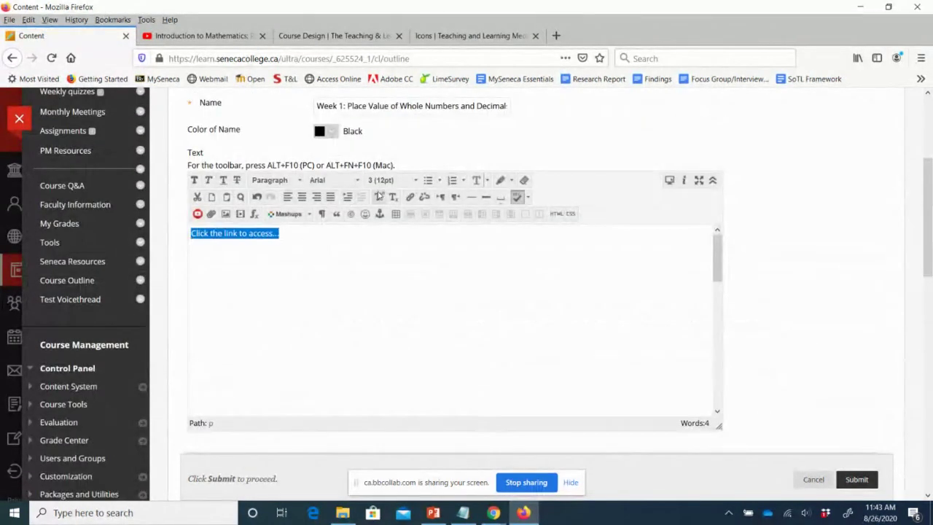
pyautogui.click(387, 180)
pyautogui.click(386, 253)
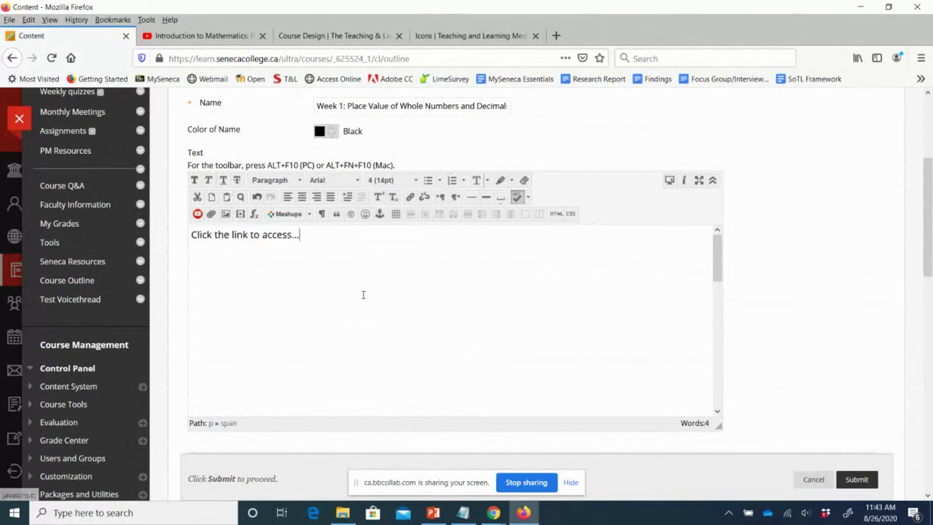
# - Review the learning module's options, leave Show Table of Contents to Users set to Yes, and submit the edits
pyautogui.scroll(-3, 374, 293)
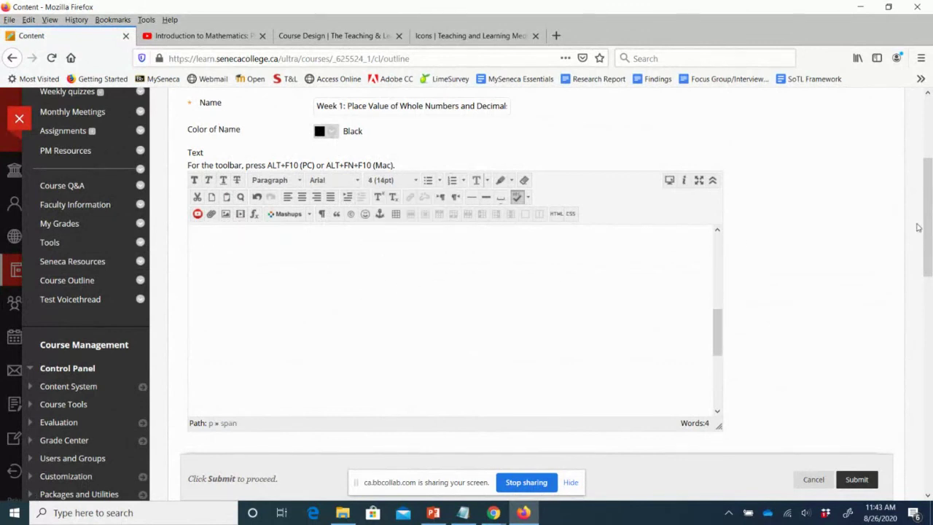
pyautogui.moveTo(927, 232); pyautogui.dragTo(931, 390)
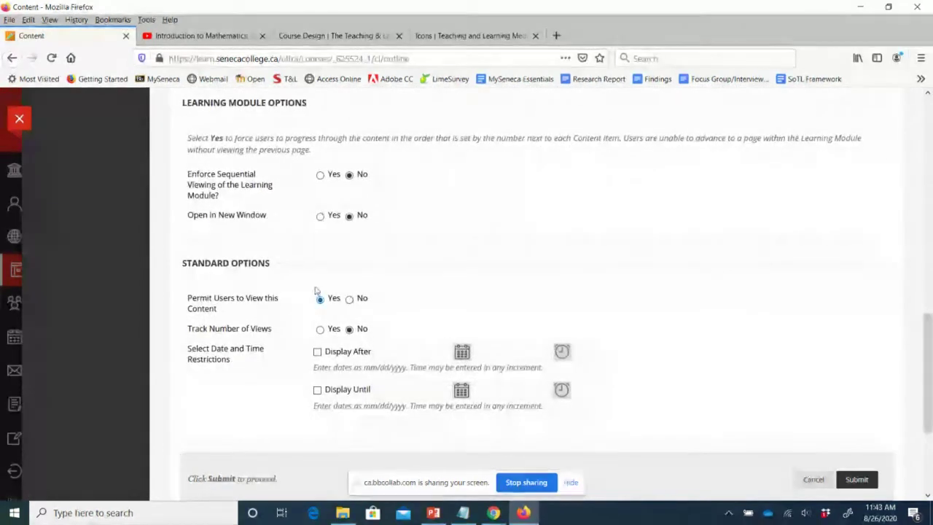
pyautogui.scroll(3, 693, 269)
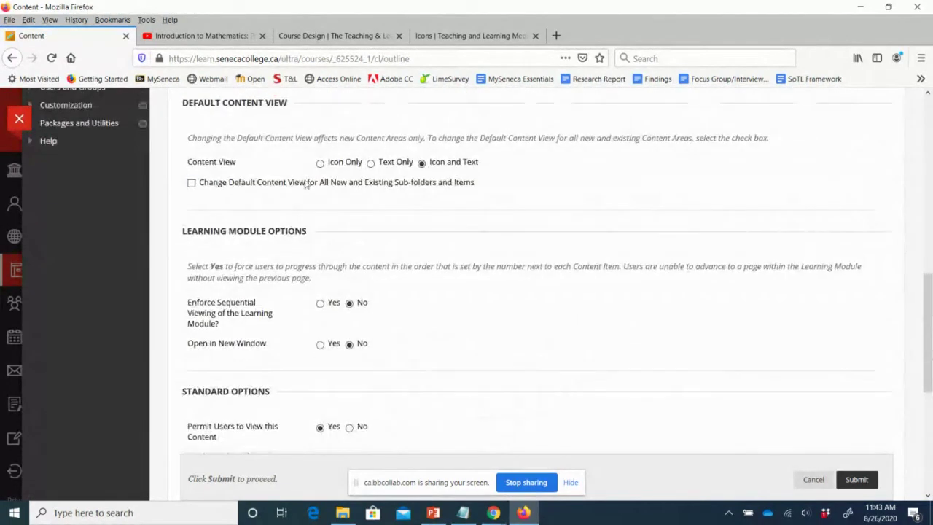
pyautogui.scroll(3, 312, 186)
pyautogui.scroll(-4, 311, 189)
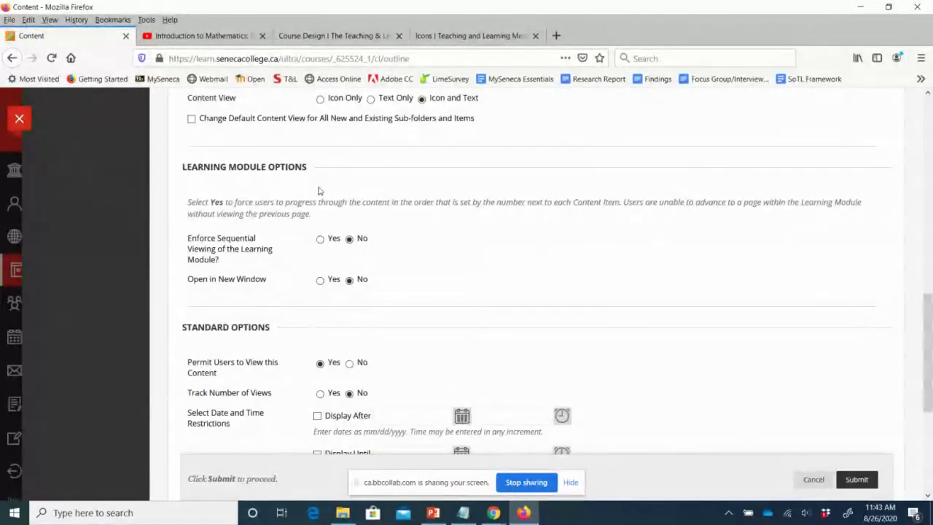
pyautogui.scroll(-3, 321, 191)
pyautogui.scroll(-3, 324, 192)
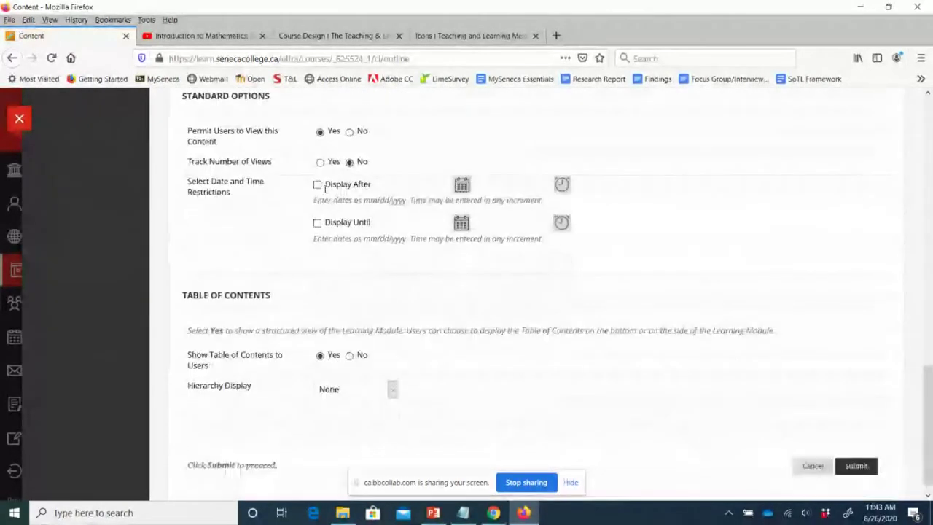
pyautogui.click(349, 336)
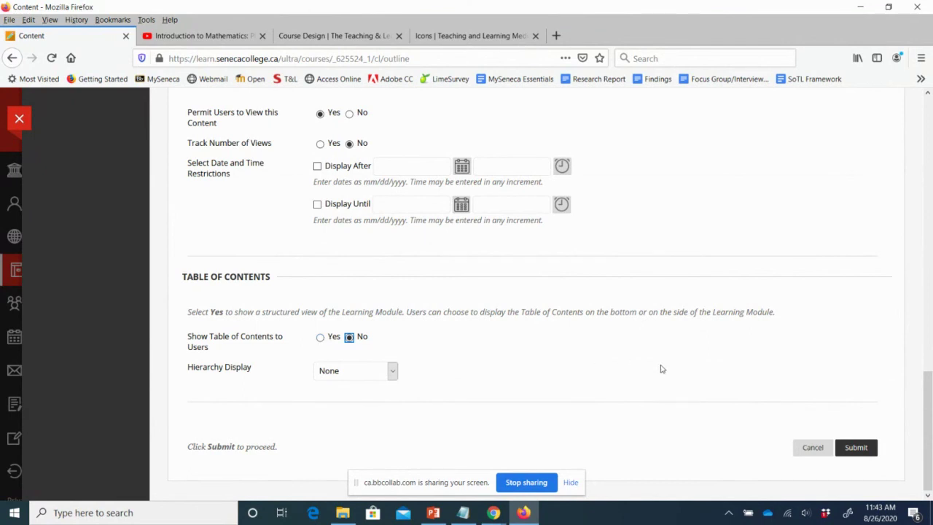
pyautogui.click(321, 337)
pyautogui.click(857, 447)
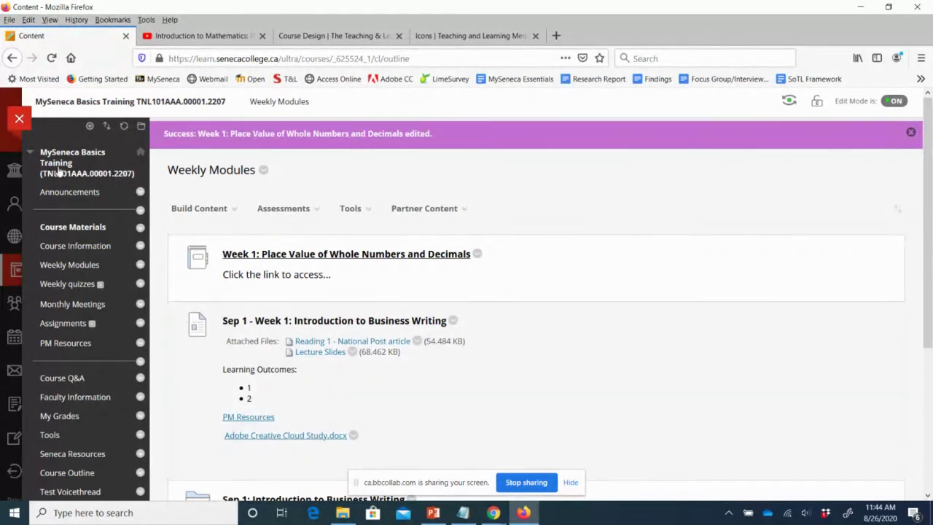
# - Return to the Courses list and open Tests & Assignments in Introduction to Mathematics (Algebra) MTH158NII.03911.2204
pyautogui.click(19, 120)
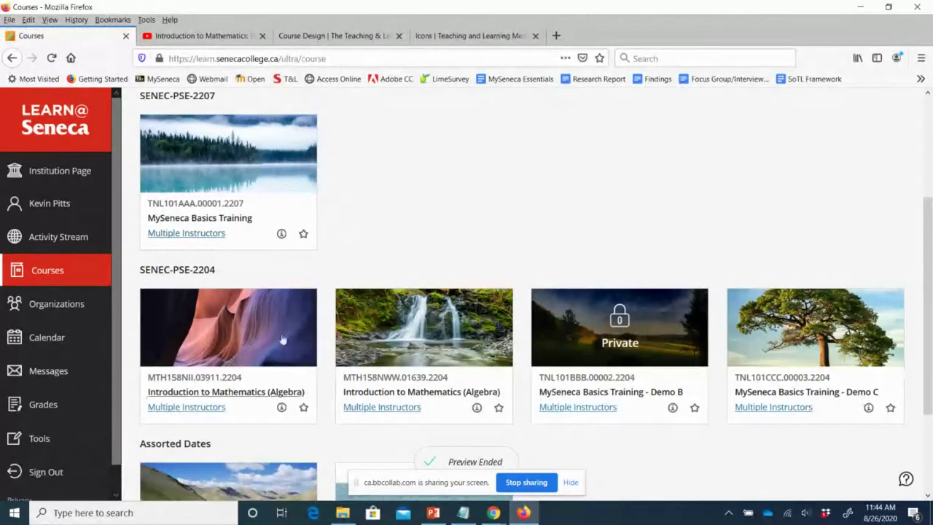
pyautogui.click(181, 394)
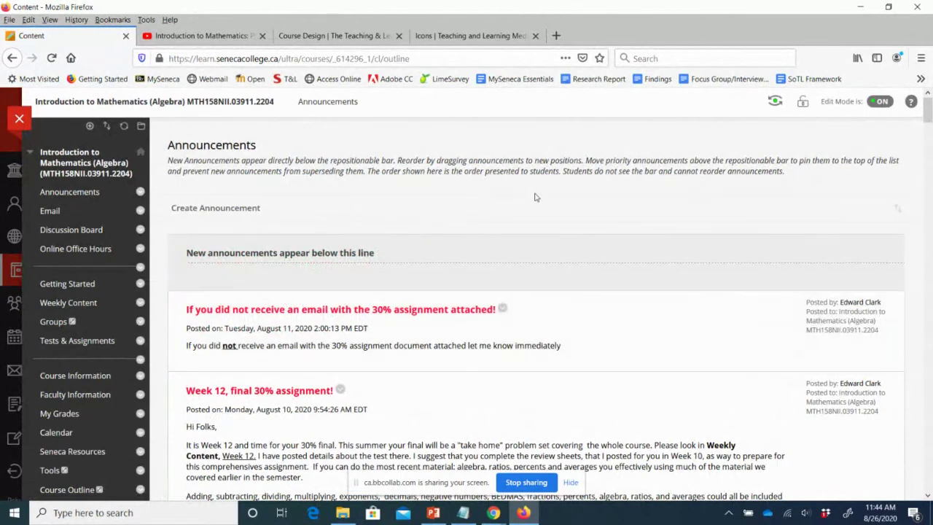
pyautogui.scroll(-3, 534, 197)
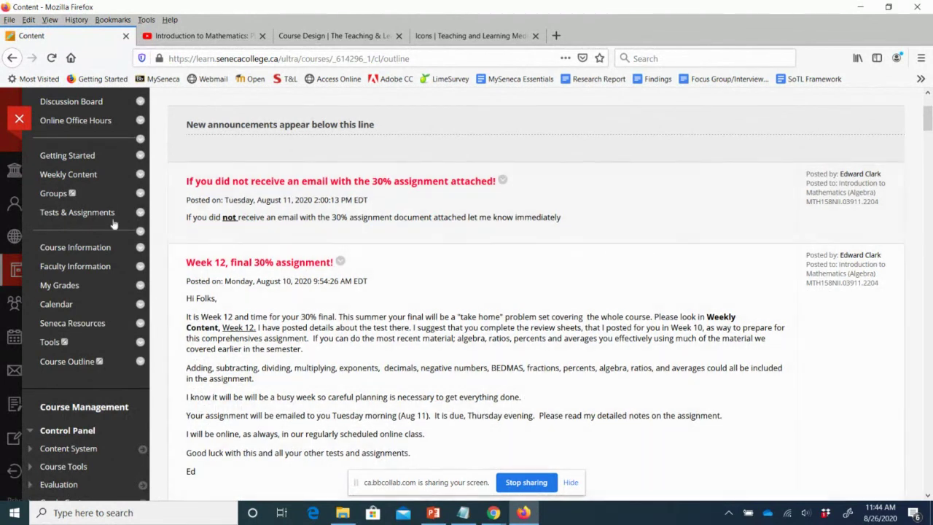
pyautogui.click(87, 216)
pyautogui.click(420, 182)
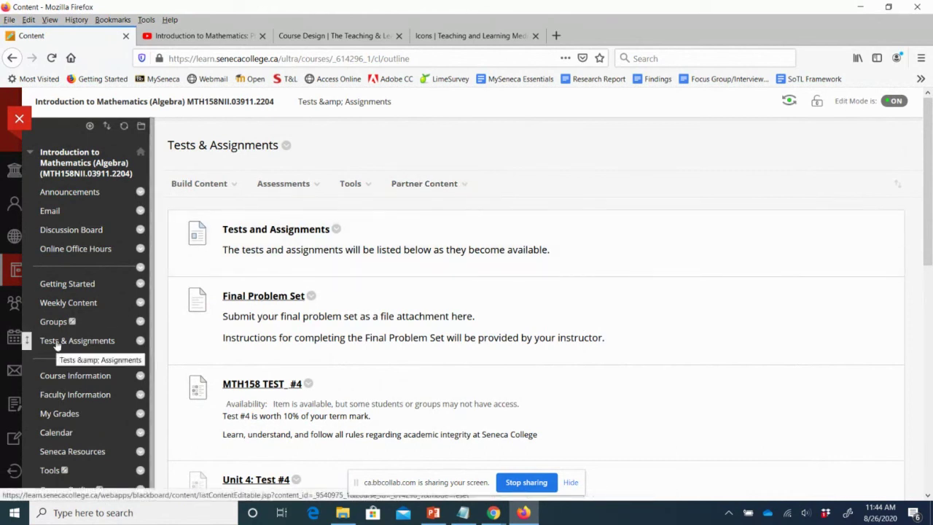
# - Find the Assignment #1: Final Exam Questions wiki among the tests and assignments and open it
pyautogui.scroll(-4, 434, 315)
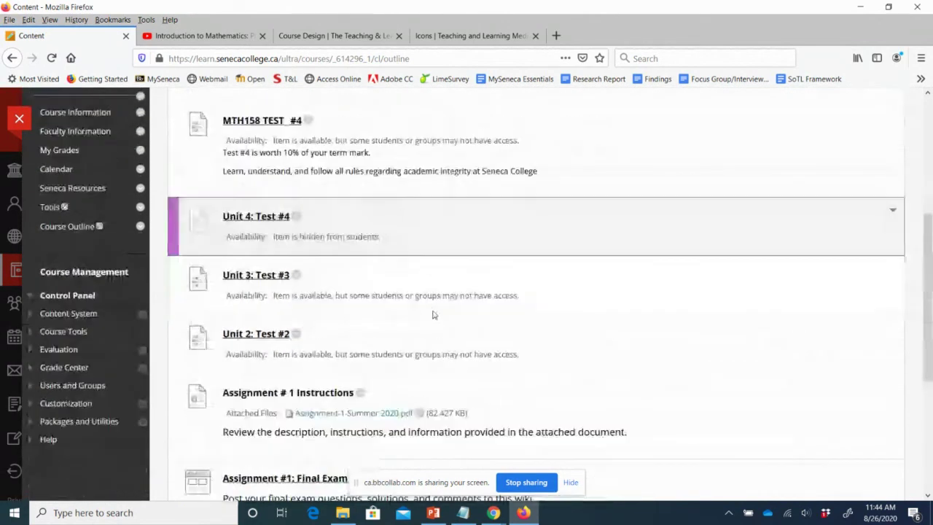
pyautogui.scroll(-4, 433, 315)
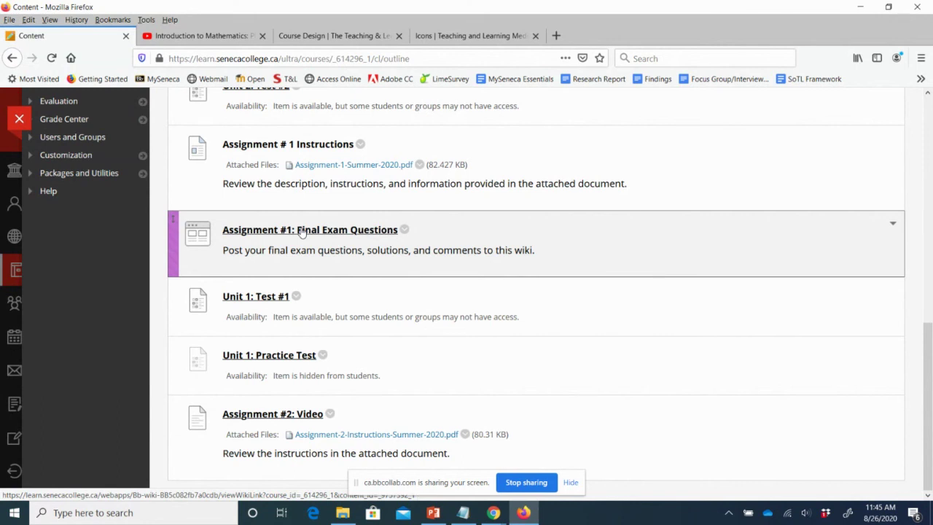
pyautogui.click(302, 231)
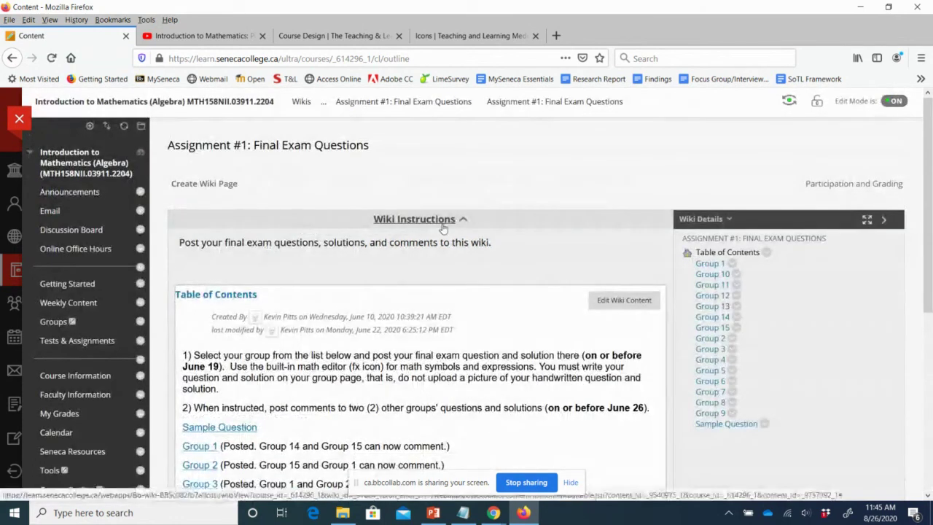
# - Examine the wiki's Table of Contents page, highlighting its title, the group selection instruction and the commenting instruction, and look over the group links
pyautogui.scroll(-2, 442, 229)
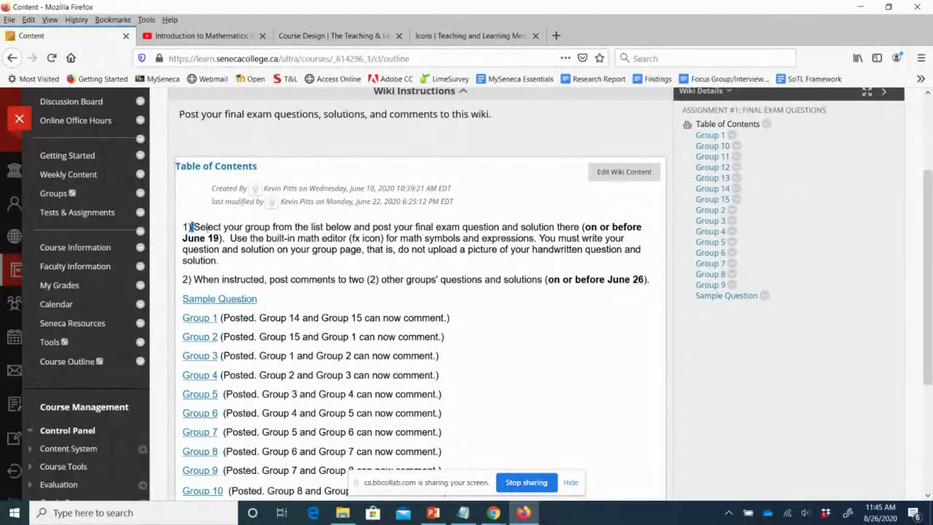
pyautogui.moveTo(191, 227); pyautogui.dragTo(345, 228)
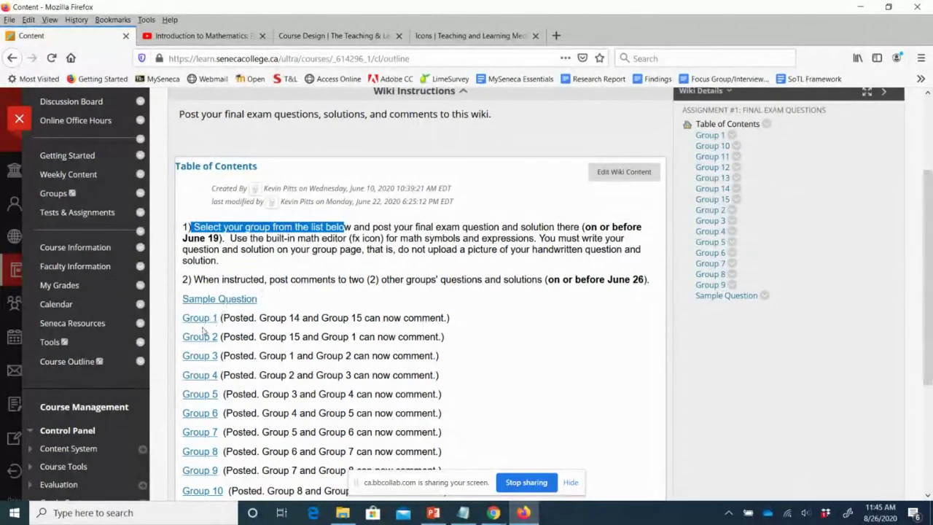
pyautogui.moveTo(257, 166); pyautogui.dragTo(175, 165)
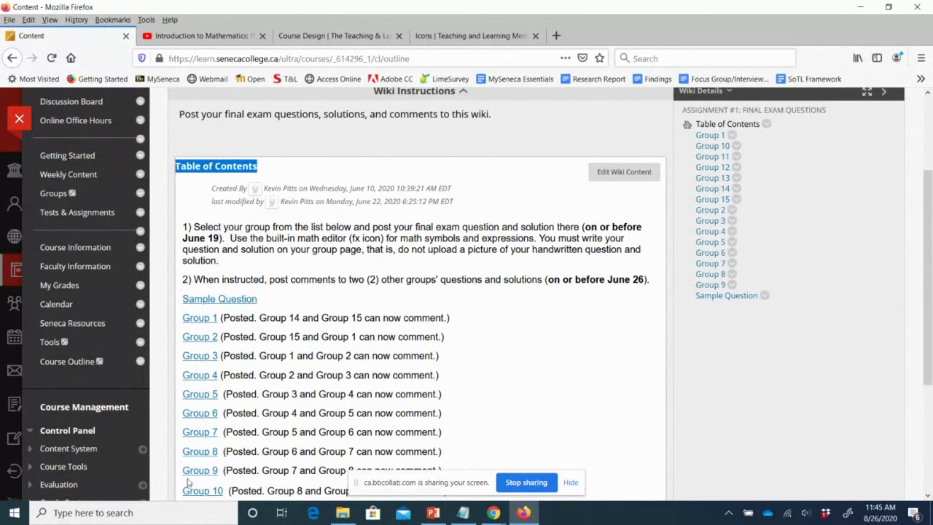
pyautogui.scroll(-2, 581, 401)
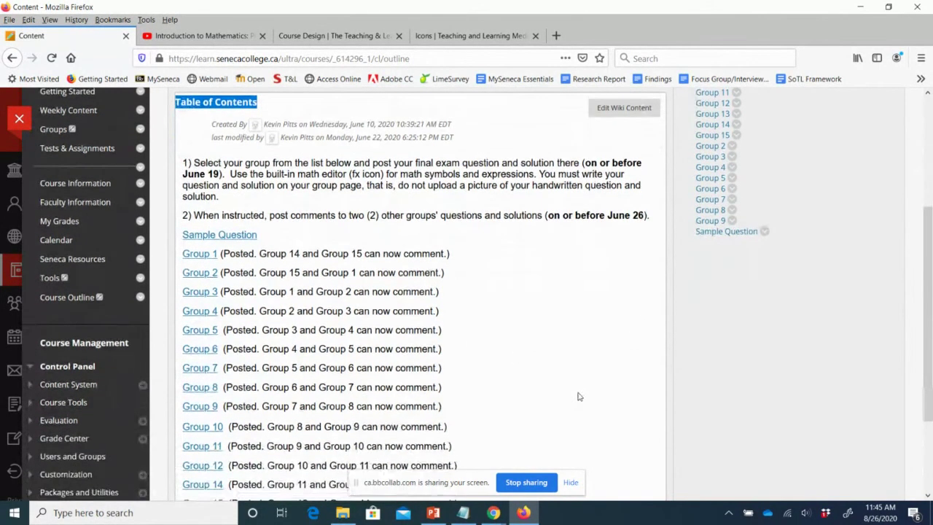
pyautogui.scroll(-2, 578, 396)
pyautogui.scroll(4, 579, 396)
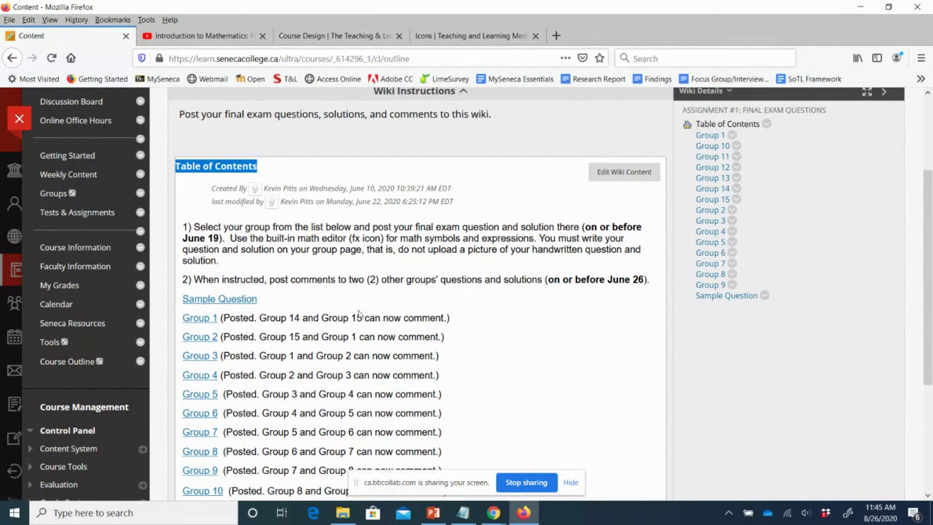
pyautogui.moveTo(194, 280); pyautogui.dragTo(533, 281)
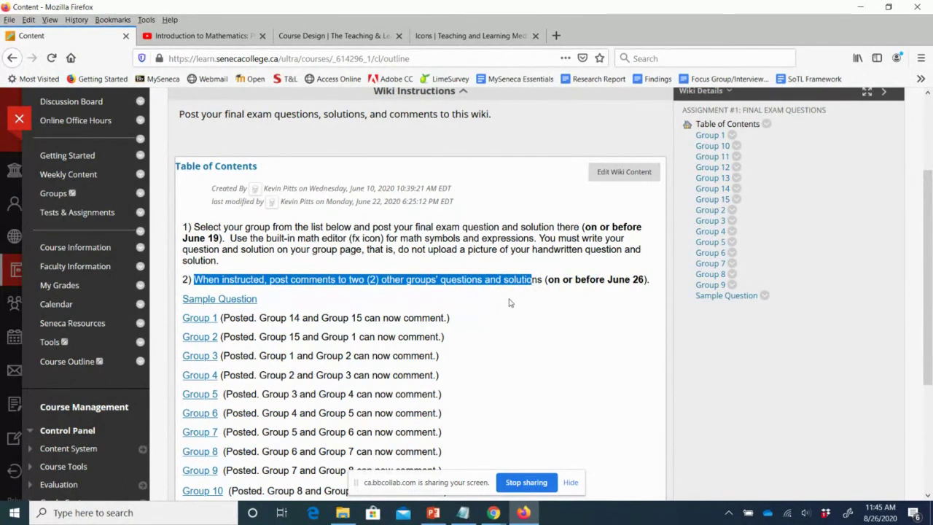
pyautogui.scroll(-2, 478, 312)
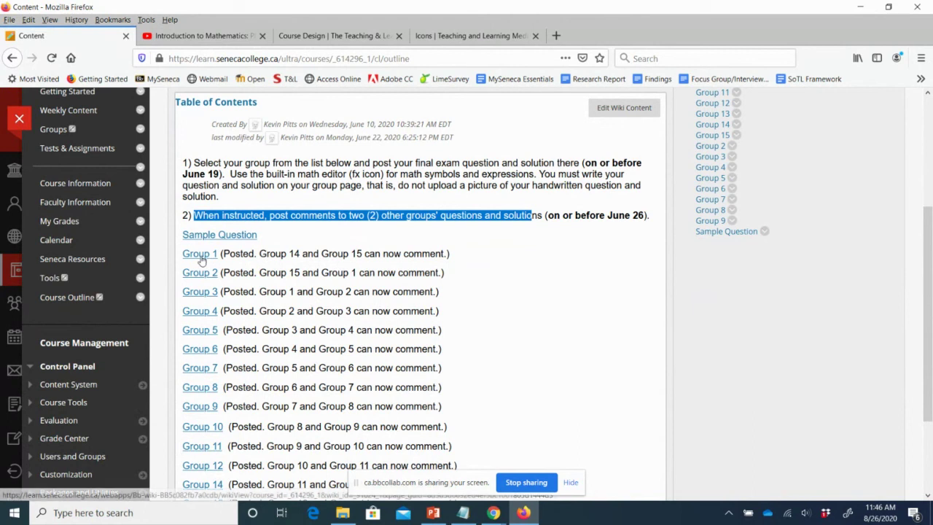
# - Open the wiki's Sample Question page, highlight the question text, and read through the solution and explanation for every part
pyautogui.click(235, 238)
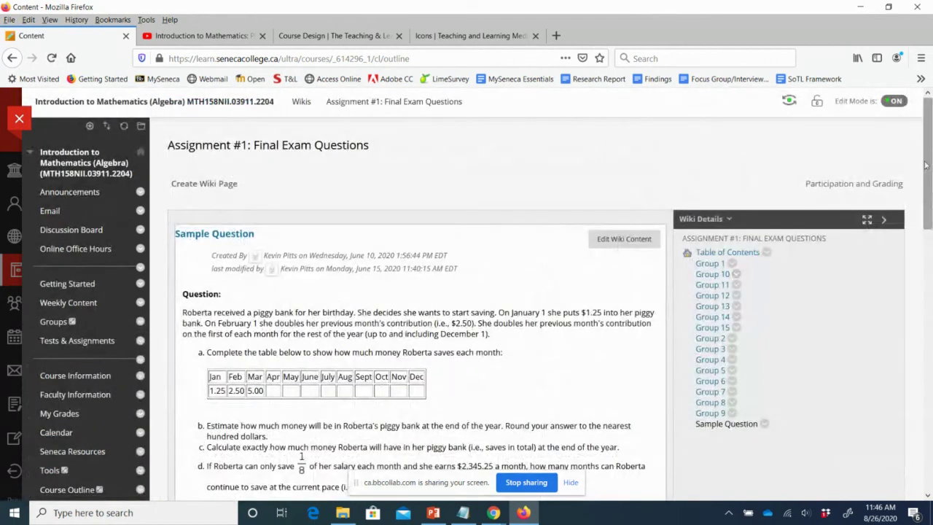
pyautogui.scroll(-3, 240, 200)
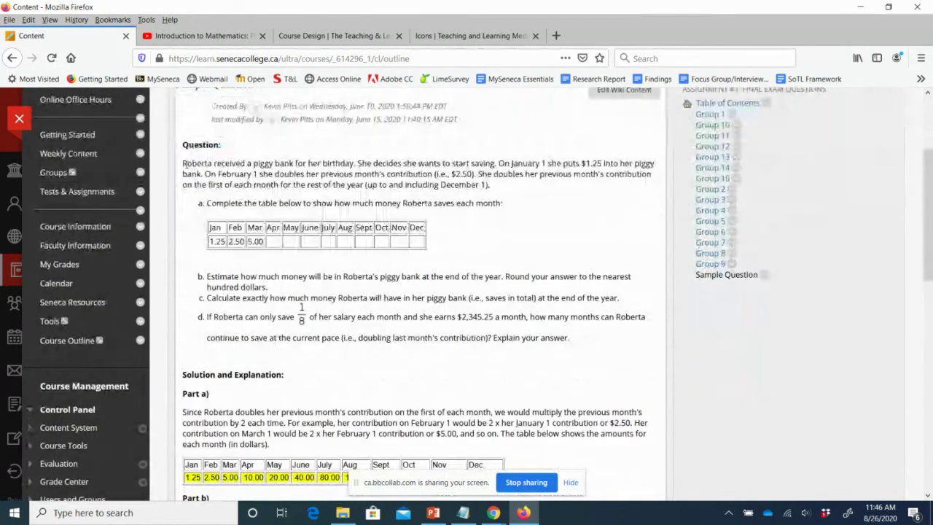
pyautogui.moveTo(183, 164); pyautogui.dragTo(650, 338)
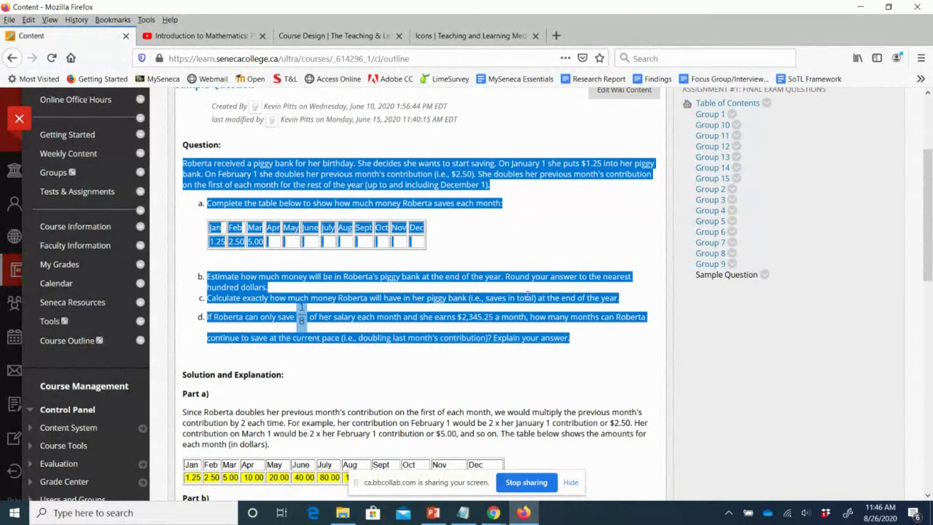
pyautogui.scroll(-2, 391, 313)
pyautogui.scroll(-2, 391, 314)
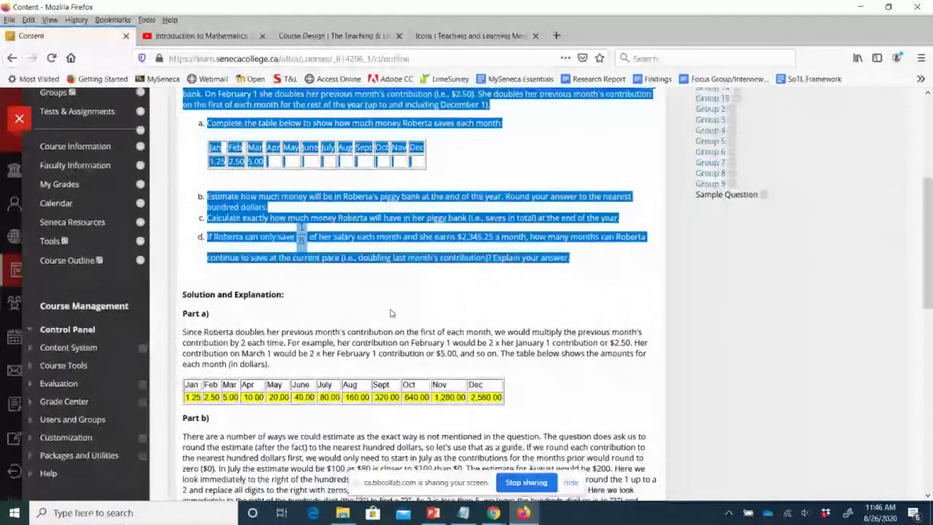
pyautogui.scroll(-9, 421, 274)
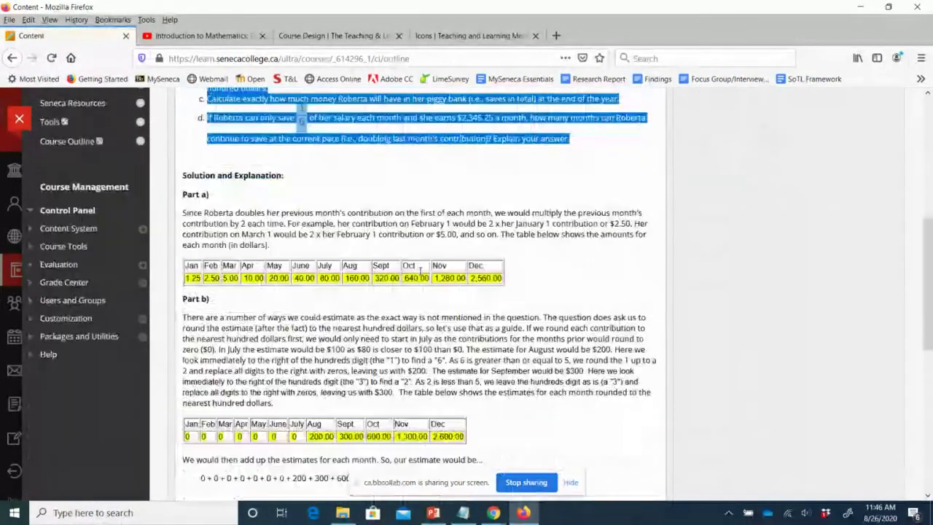
pyautogui.scroll(-4, 417, 270)
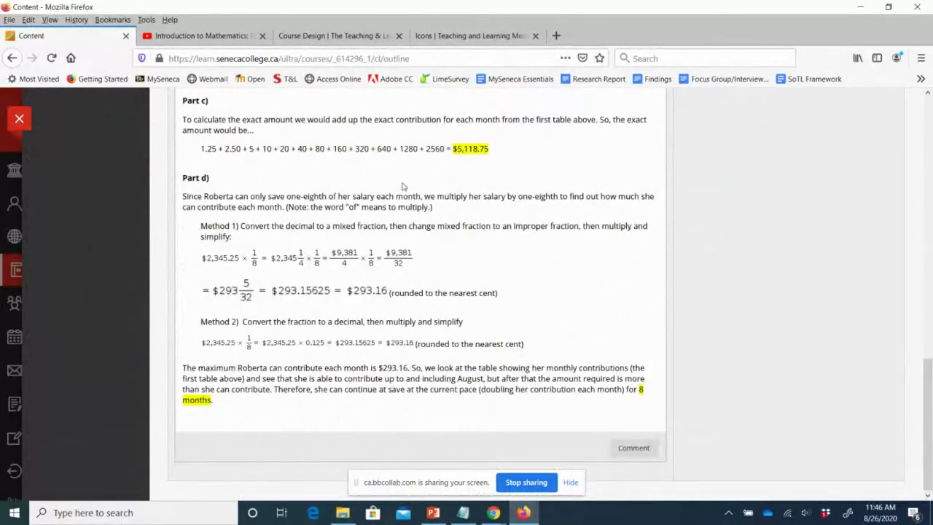
# - Draft a placeholder comment on the Sample Question wiki page without adding it, and return to the page's beginning
pyautogui.click(633, 447)
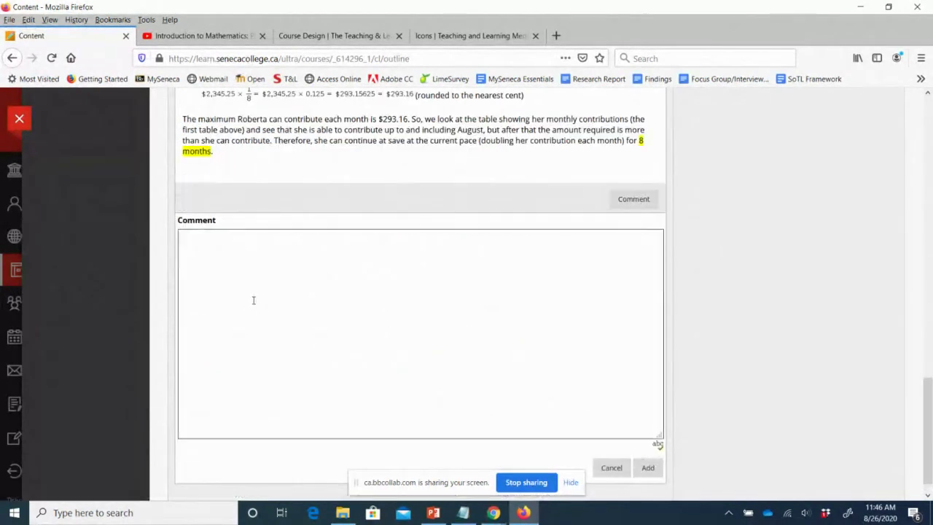
pyautogui.write('lkadlkadf adkljsdlksdf')
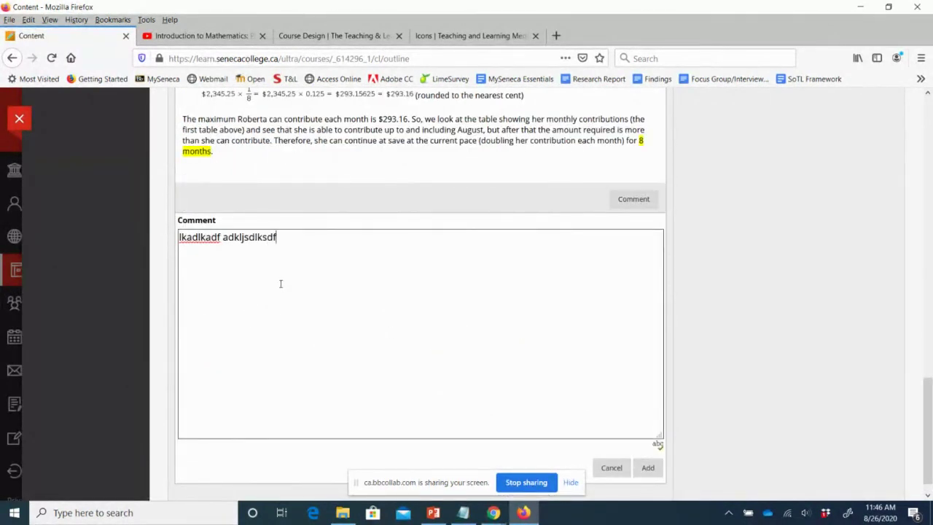
pyautogui.write('lk')
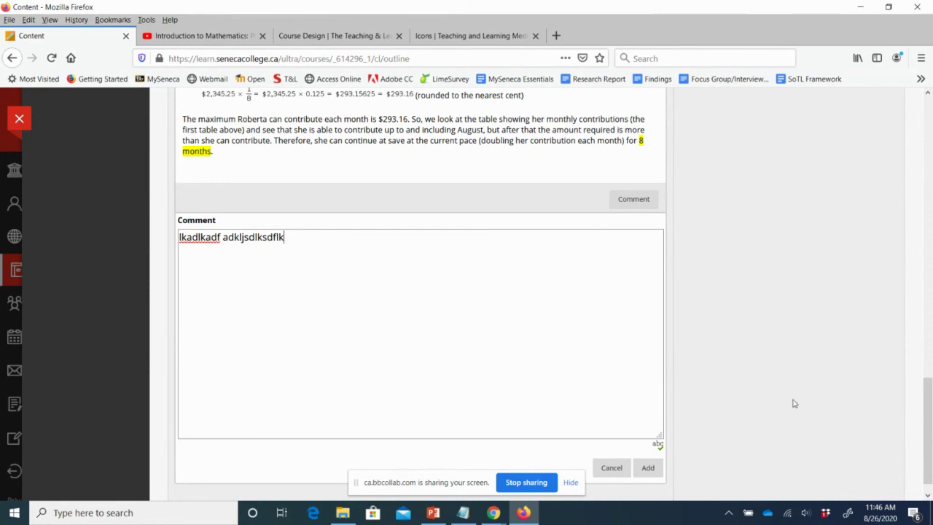
pyautogui.moveTo(929, 421); pyautogui.dragTo(908, 139)
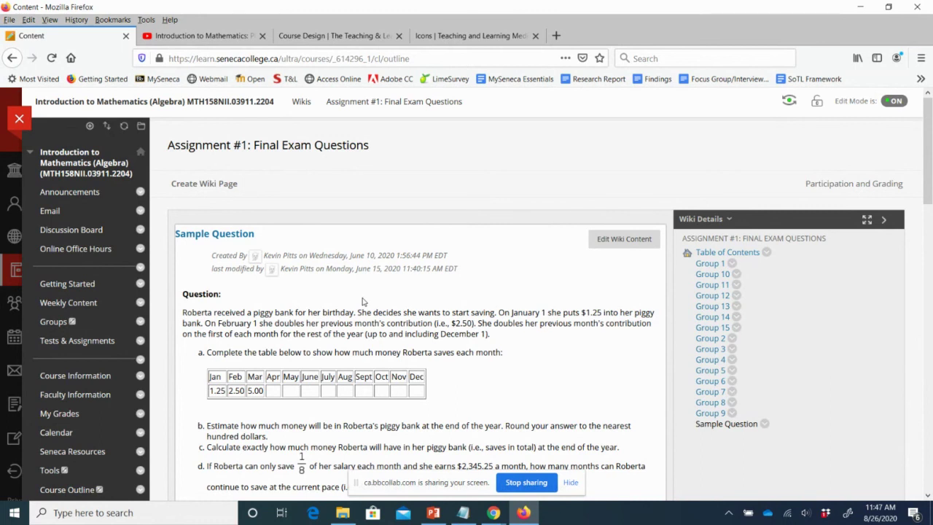
# - Leave the mathematics course and open the Assignments content area in MySeneca Basics Training TNL101AAA.00001.2207
pyautogui.click(19, 121)
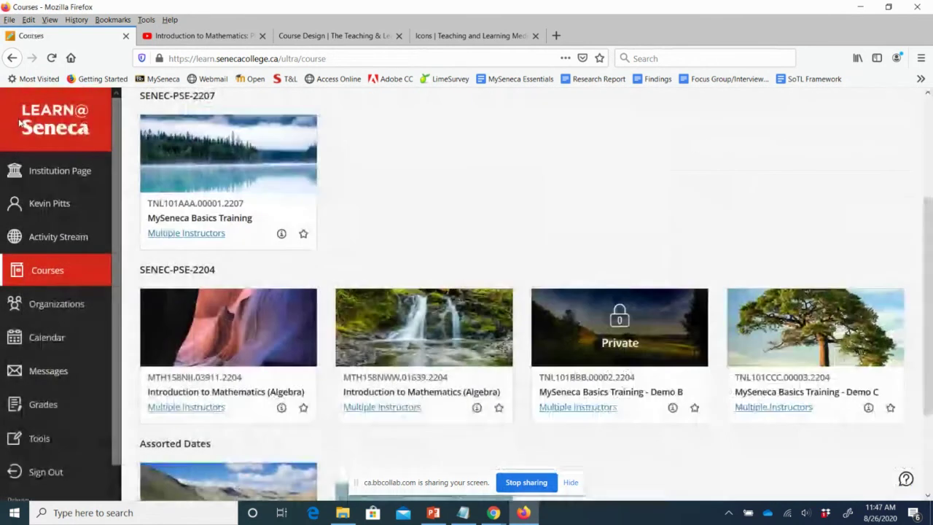
pyautogui.click(168, 221)
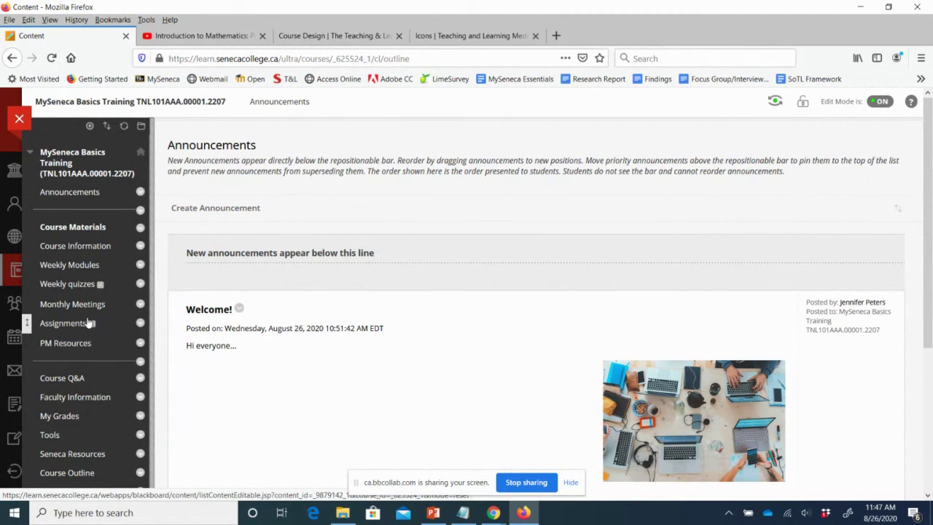
pyautogui.moveTo(91, 326)
pyautogui.click(72, 328)
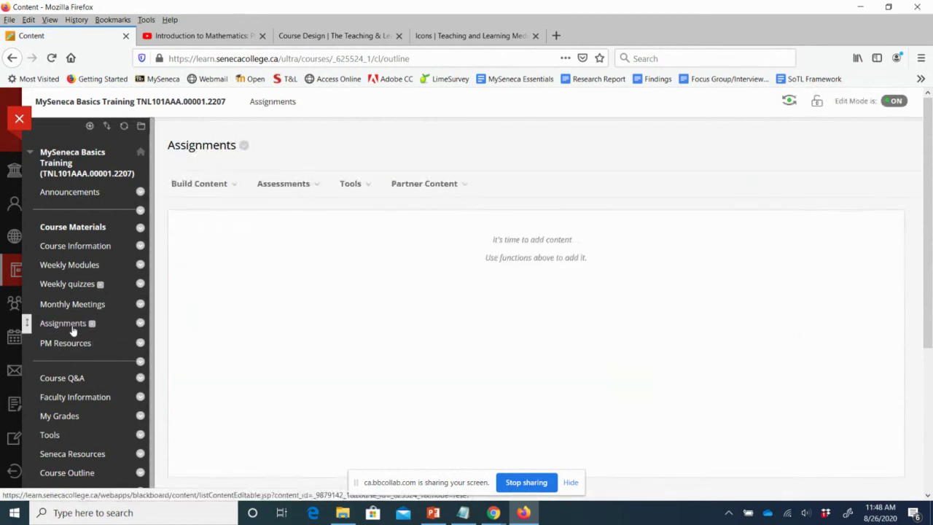
pyautogui.moveTo(93, 327)
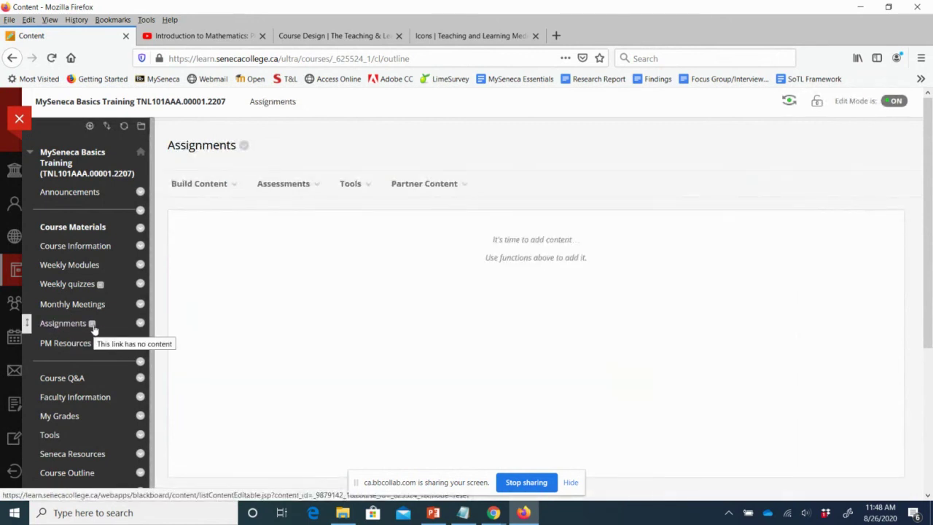
# - Look through the assessment and tool types that can be added to the Assignments area
pyautogui.click(284, 184)
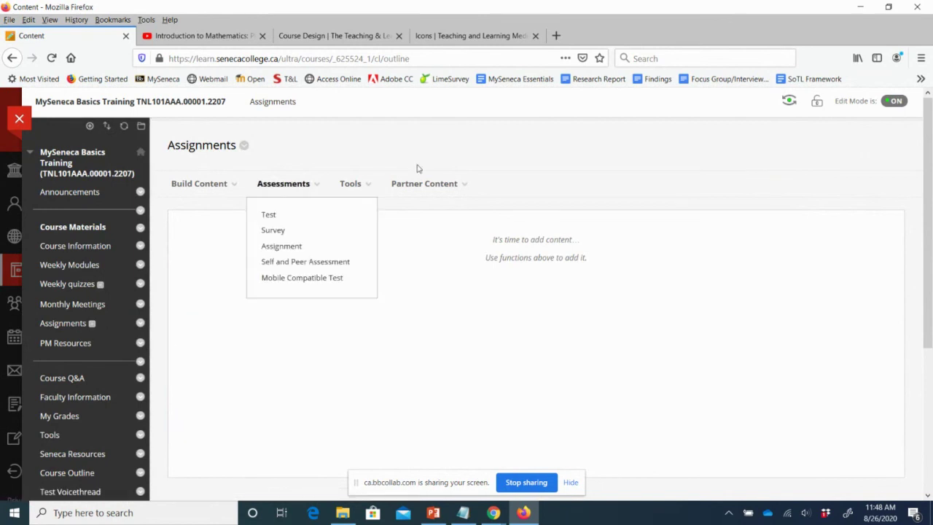
pyautogui.click(424, 184)
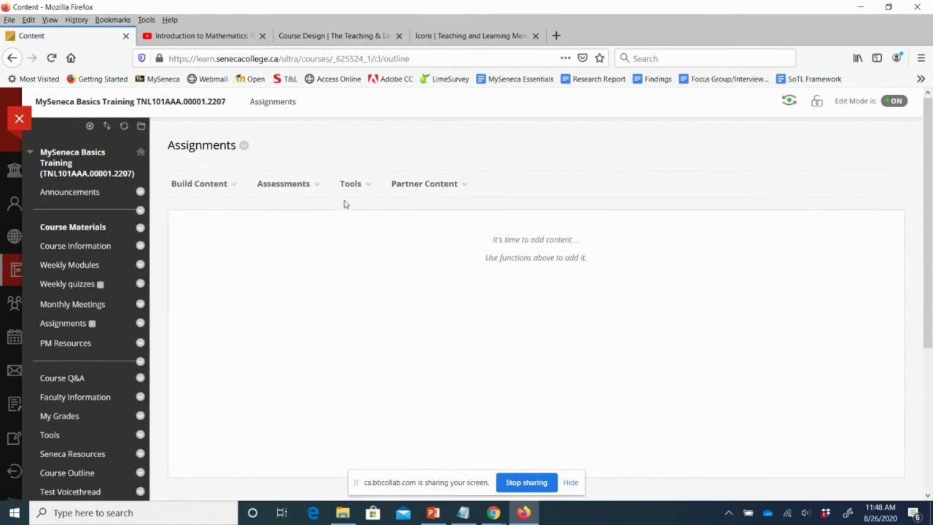
pyautogui.moveTo(350, 191)
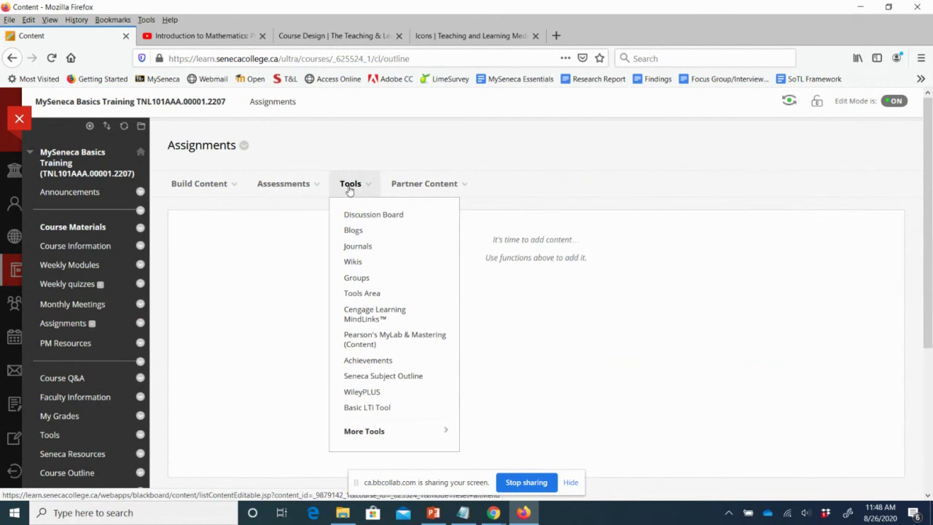
pyautogui.click(350, 189)
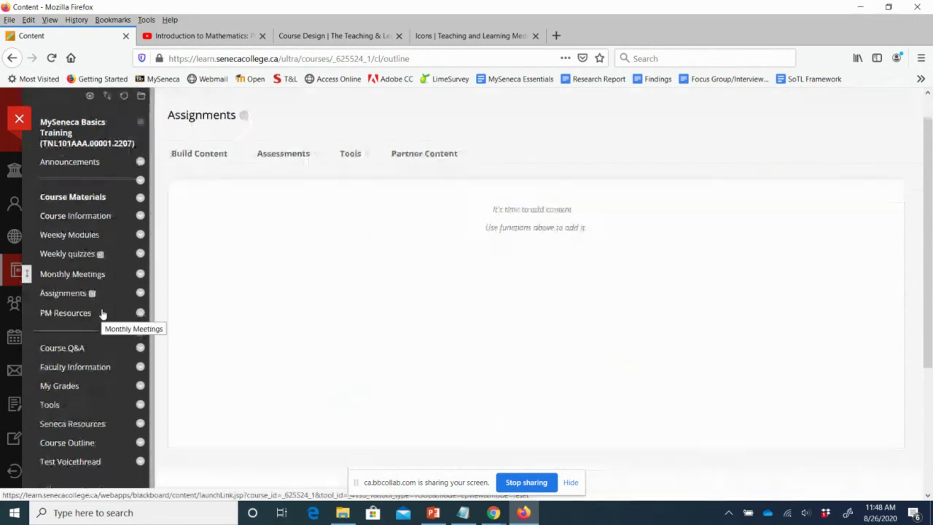
# - Expand the Course Tools list under Course Management and locate the Wikis tool
pyautogui.scroll(-3, 110, 313)
pyautogui.scroll(-1, 102, 313)
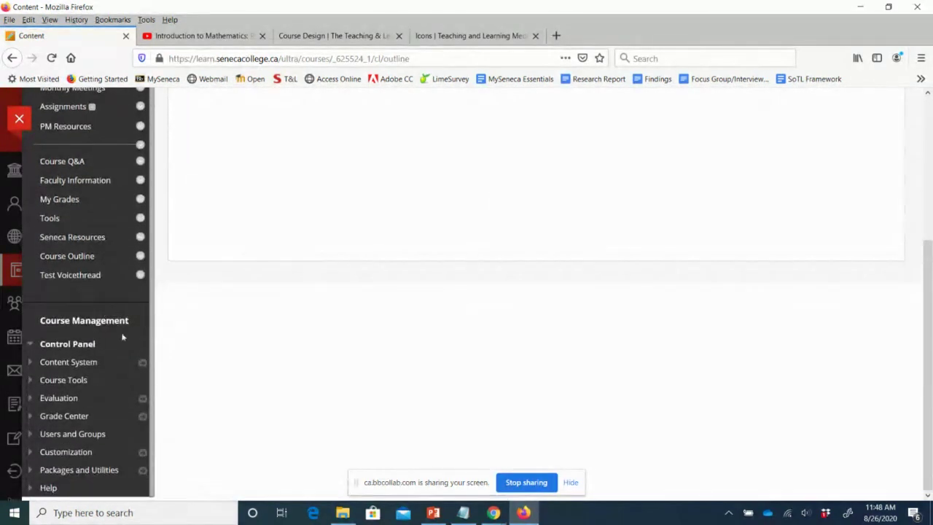
pyautogui.click(48, 381)
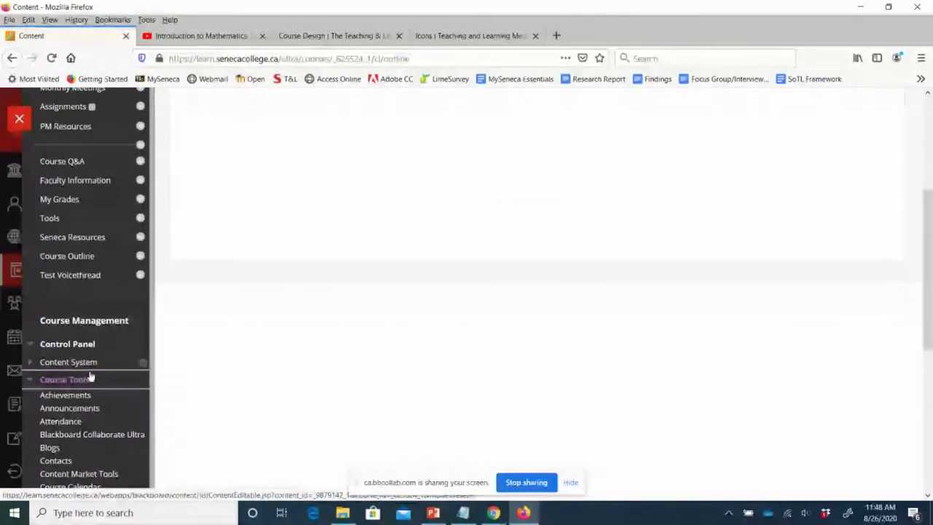
pyautogui.scroll(-1, 91, 373)
pyautogui.scroll(-5, 90, 373)
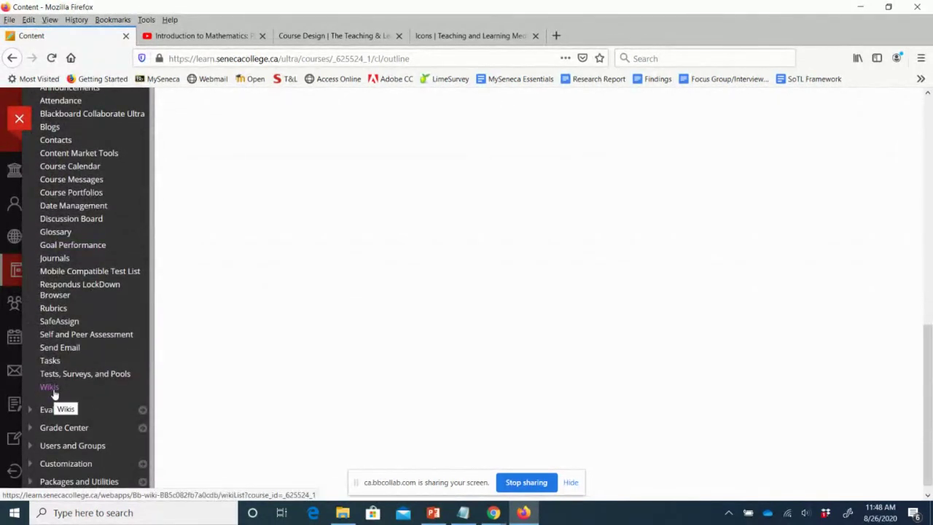
pyautogui.scroll(8, 100, 406)
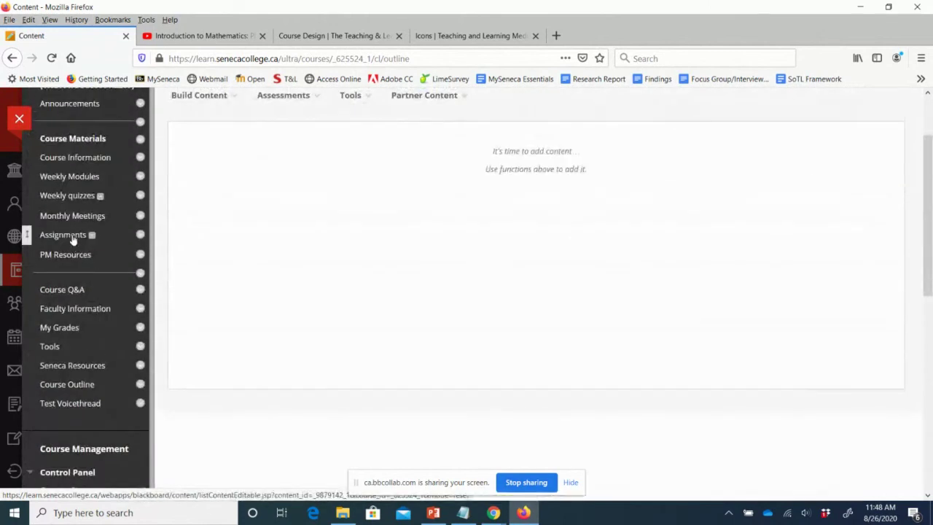
# - From the Assignments area, add a wiki link and choose to create a new wiki for it
pyautogui.click(71, 238)
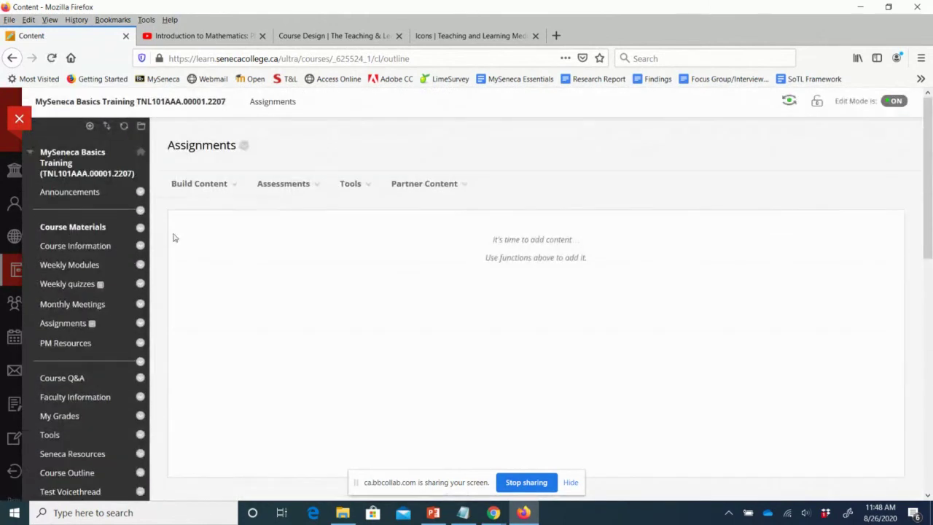
pyautogui.click(318, 185)
pyautogui.click(345, 188)
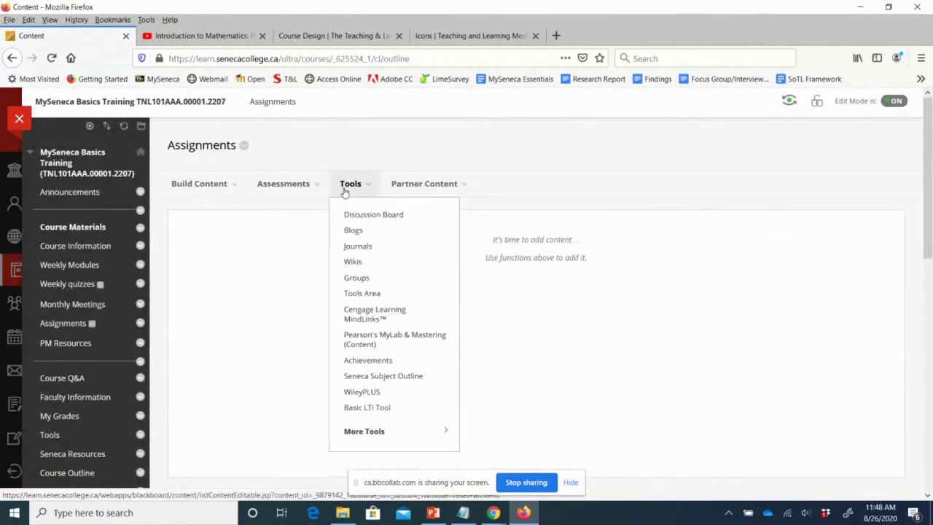
pyautogui.click(353, 263)
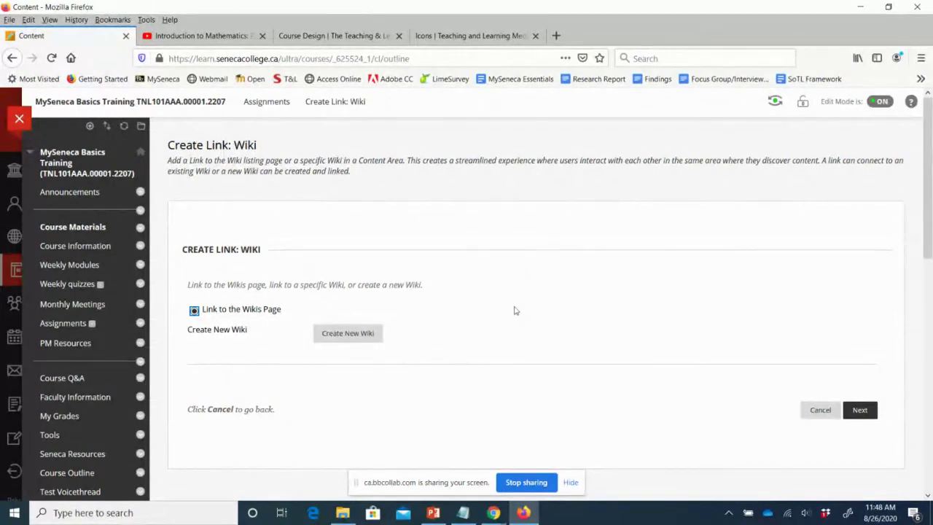
pyautogui.click(357, 335)
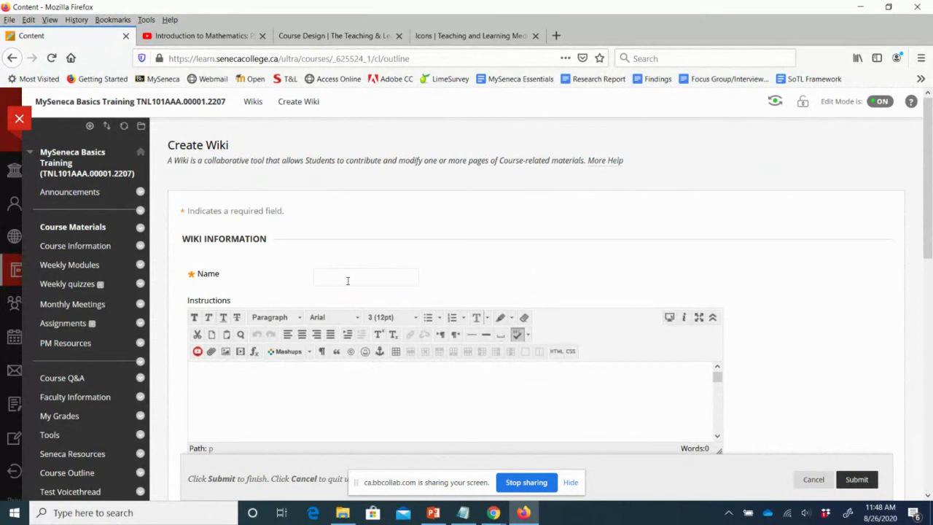
# - Name the new wiki "Assignment #1: Final Exam Questions" and place the cursor in its Instructions editor
pyautogui.write('Assignmen')
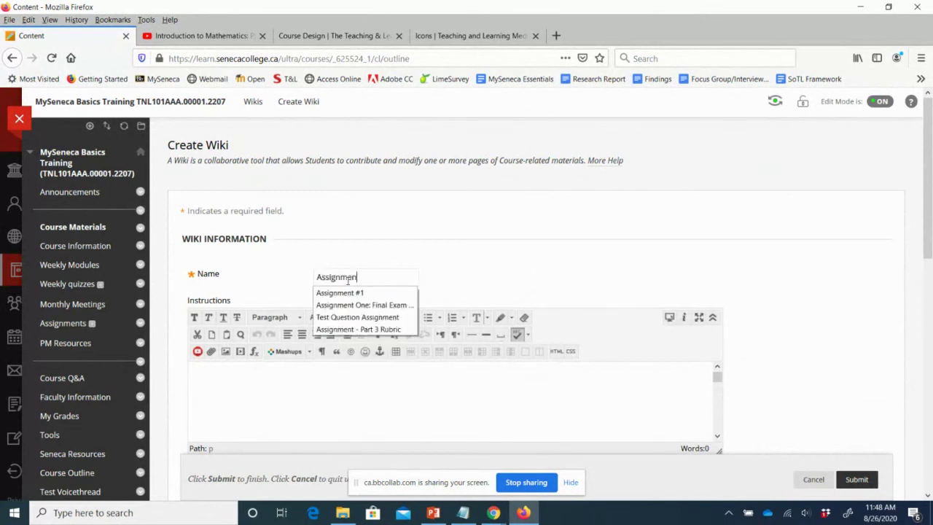
pyautogui.write('t #1')
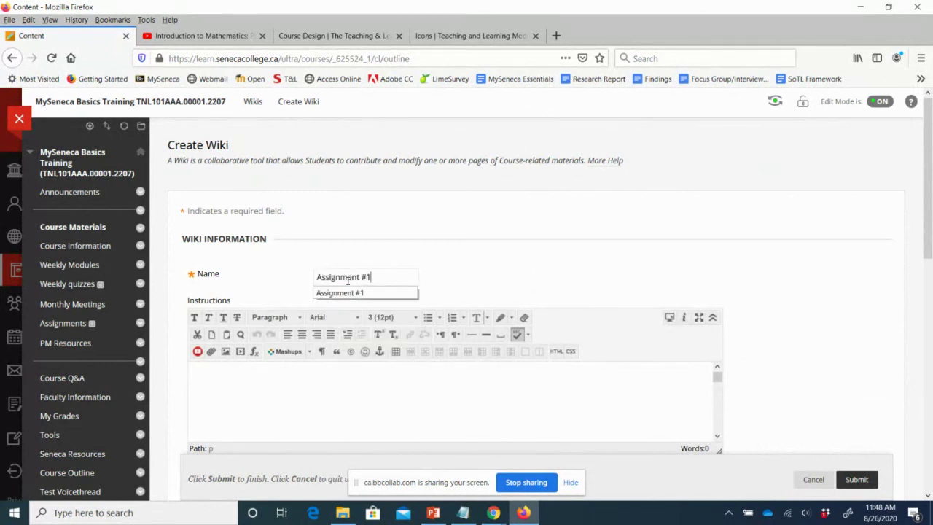
pyautogui.write(': Final Ex')
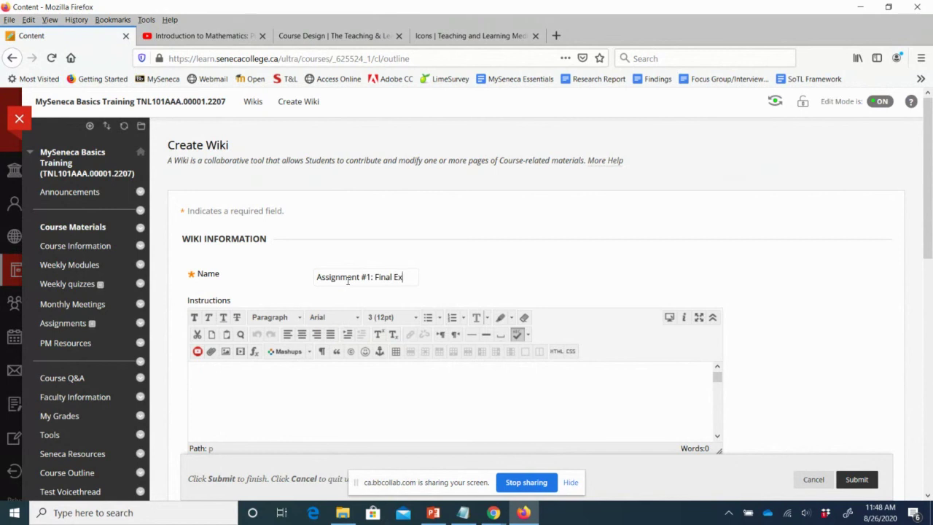
pyautogui.write('am Questions')
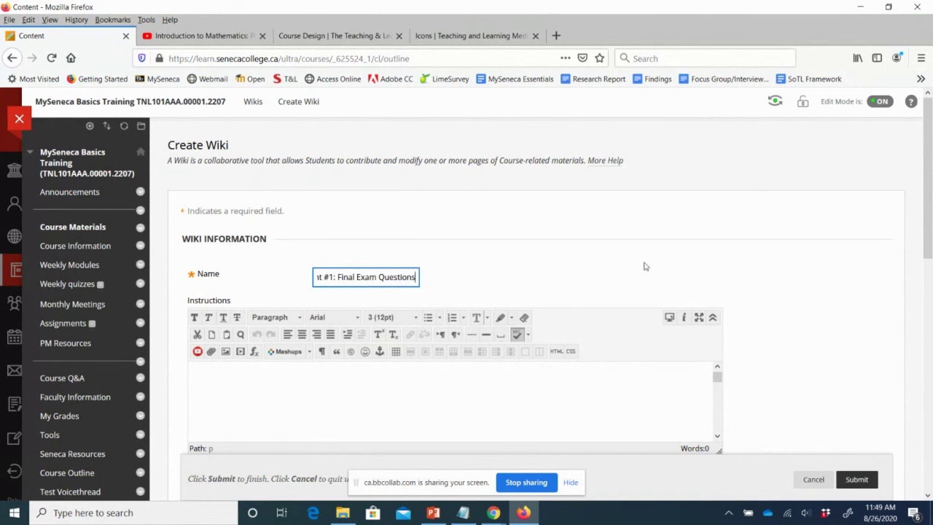
pyautogui.scroll(-2, 530, 327)
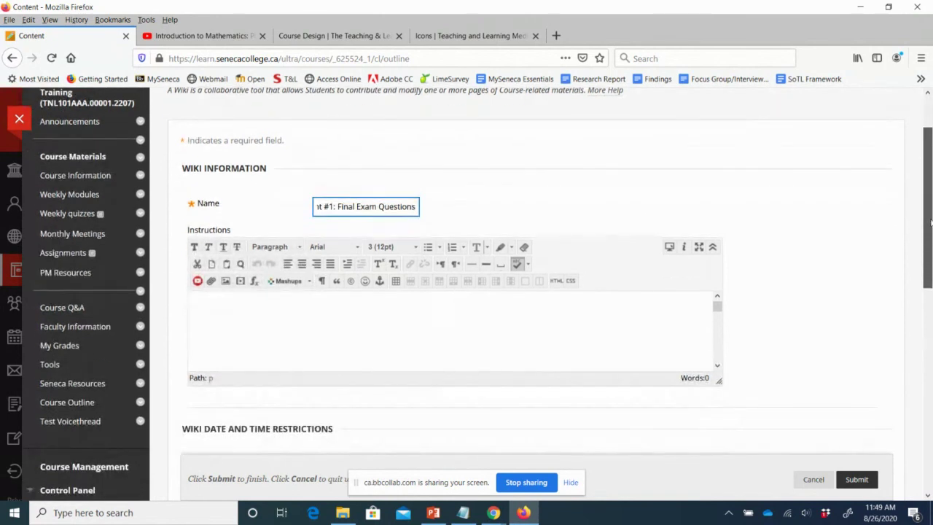
pyautogui.click(244, 301)
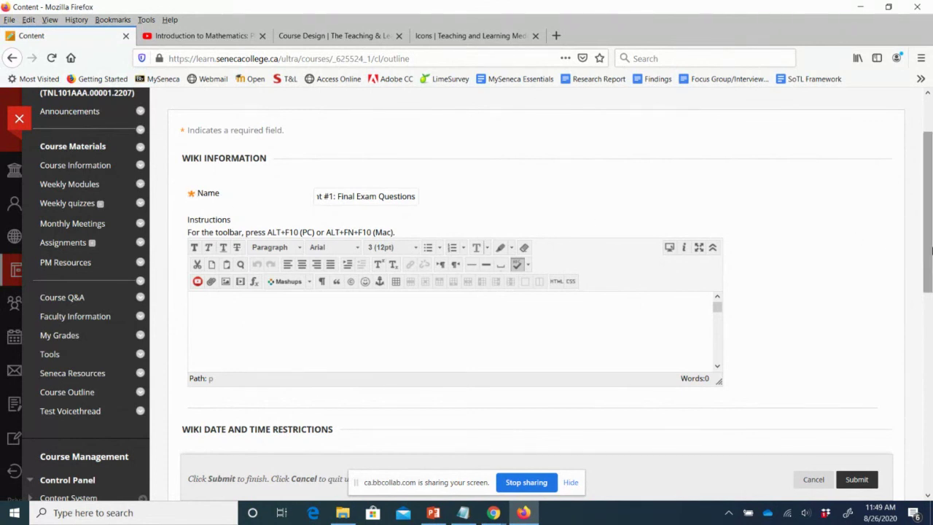
# - Review the wiki's date and time restrictions and participation settings, highlighting the Wiki Participation heading and the Student Access and Student Comment Access labels
pyautogui.moveTo(930, 251); pyautogui.dragTo(930, 342)
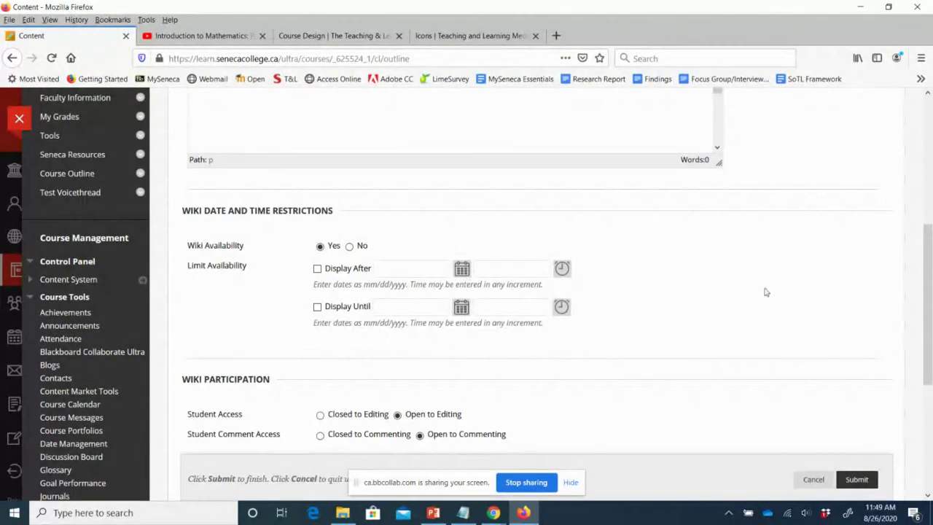
pyautogui.moveTo(931, 237); pyautogui.dragTo(930, 243)
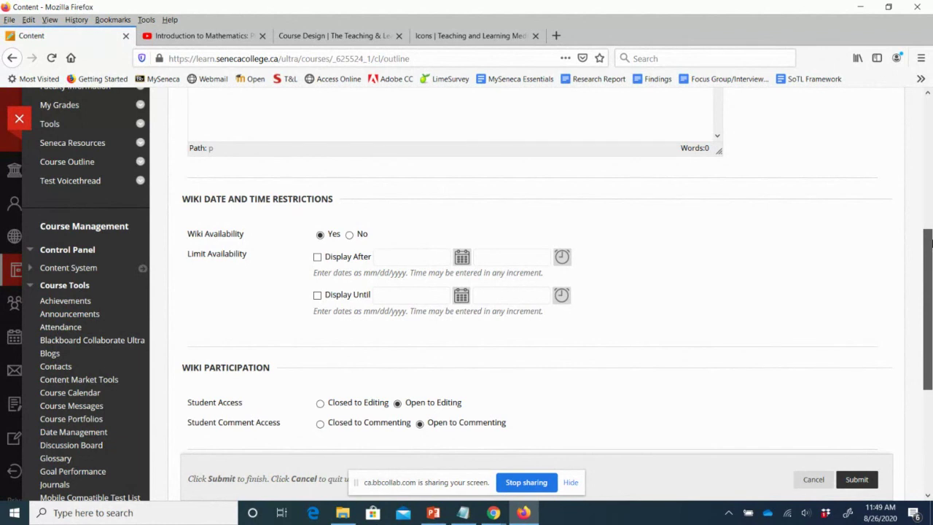
pyautogui.moveTo(930, 243); pyautogui.dragTo(928, 263)
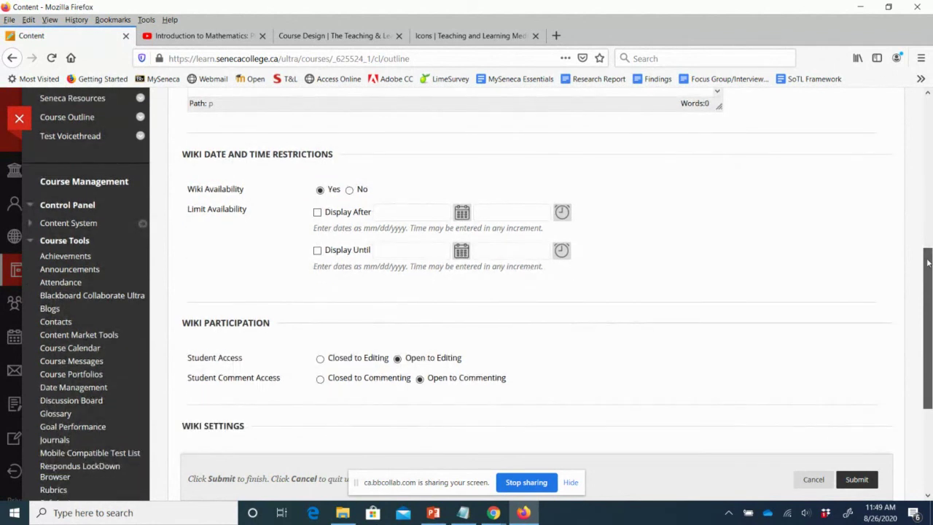
pyautogui.moveTo(928, 262); pyautogui.dragTo(928, 299)
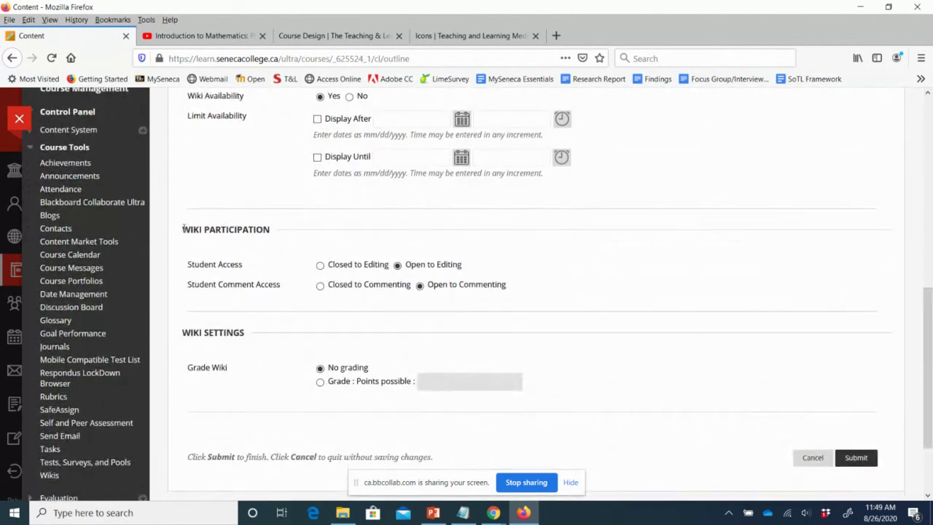
pyautogui.moveTo(182, 229); pyautogui.dragTo(269, 230)
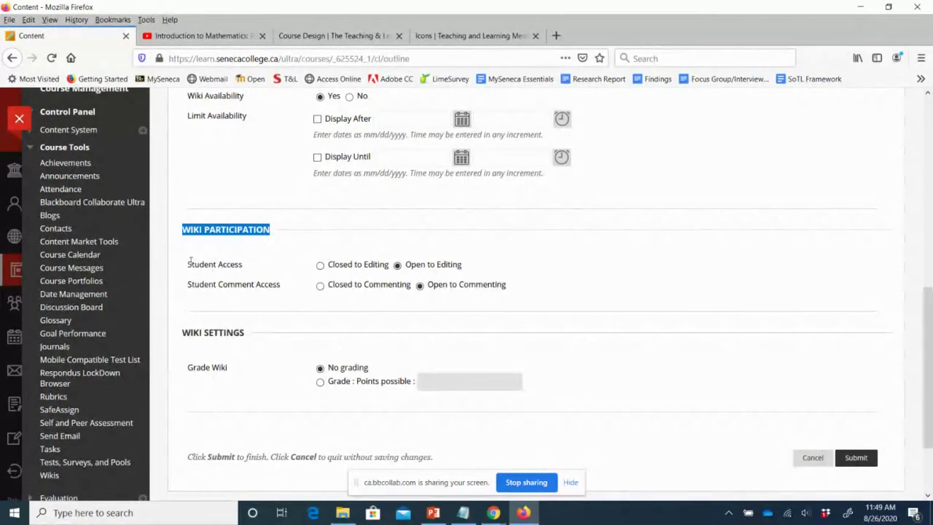
pyautogui.moveTo(189, 264); pyautogui.dragTo(239, 264)
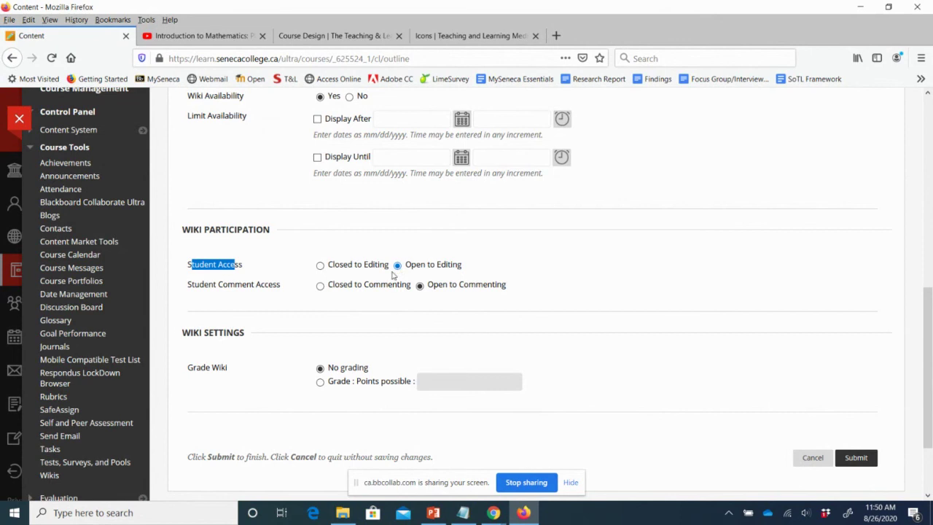
pyautogui.moveTo(209, 284); pyautogui.dragTo(268, 284)
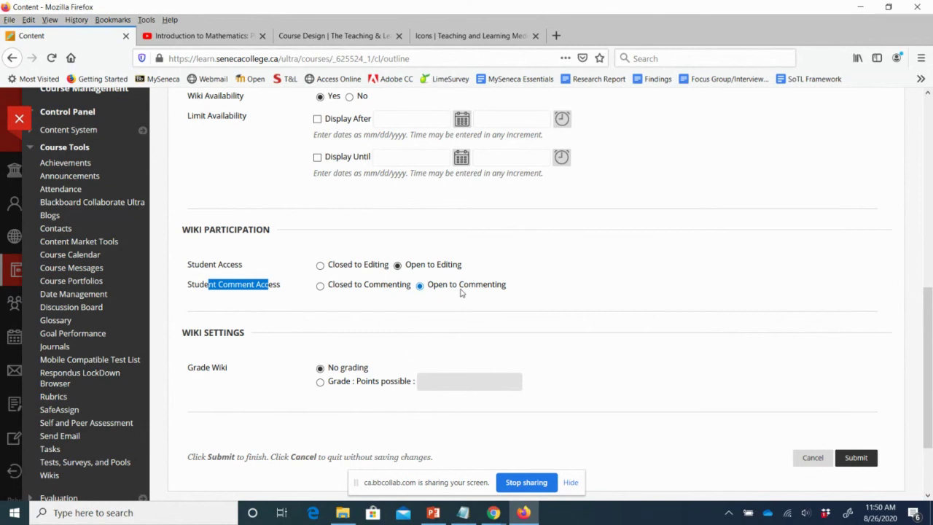
# - Make the wiki graded with 10 points possible
pyautogui.scroll(-2, 598, 306)
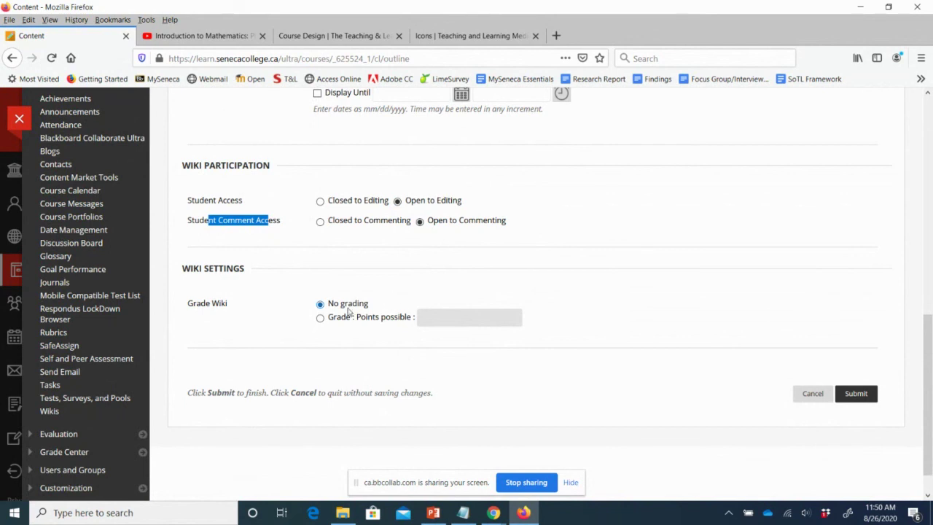
pyautogui.click(321, 318)
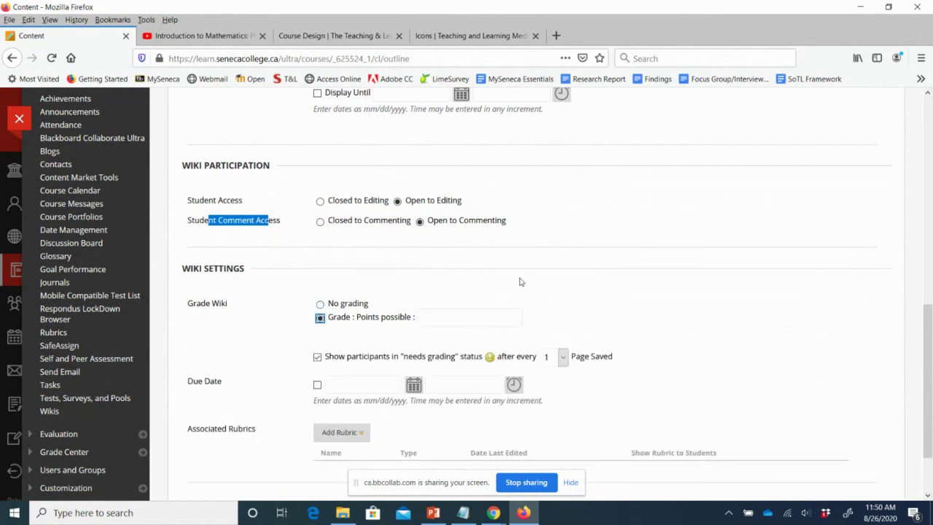
pyautogui.scroll(-2, 520, 279)
pyautogui.click(438, 237)
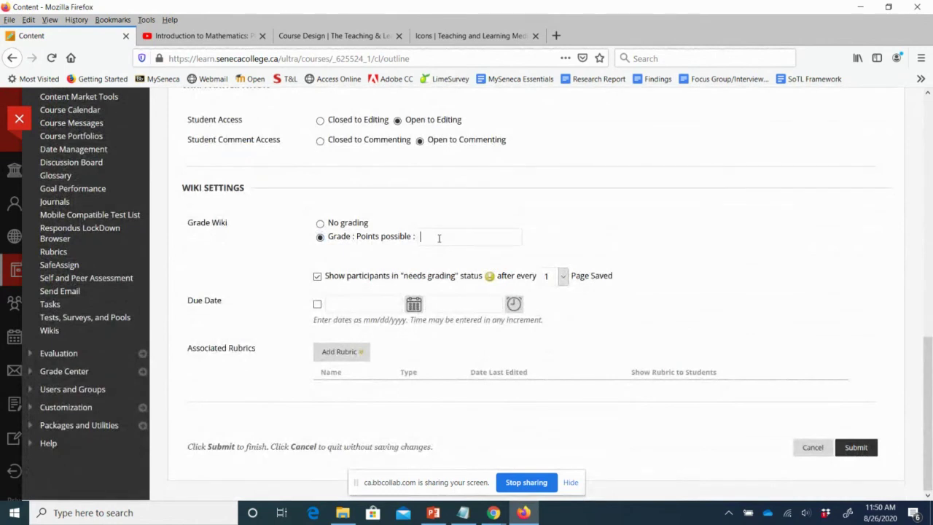
pyautogui.write('10')
pyautogui.press('Escape')
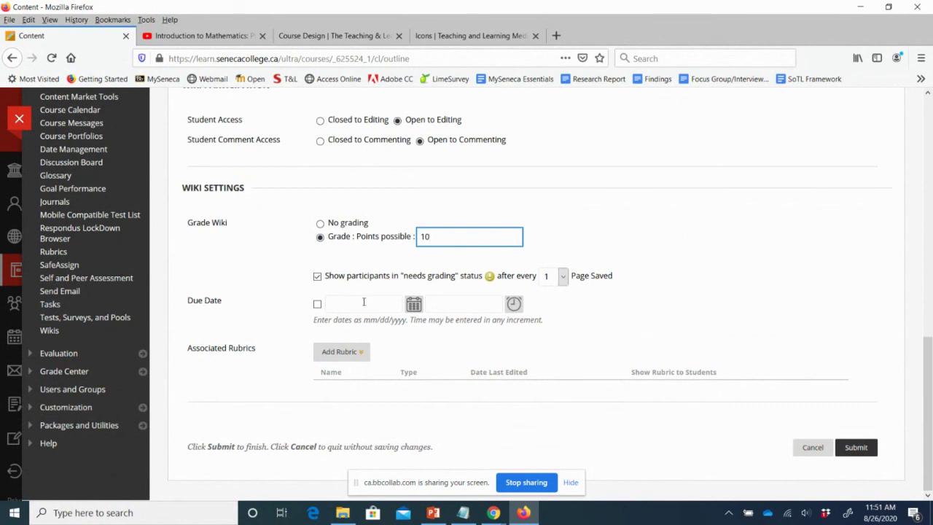
# - Associate the existing Assignment 1 Rubric with the wiki and assign the rubric's maximum points as the points possible
pyautogui.click(359, 353)
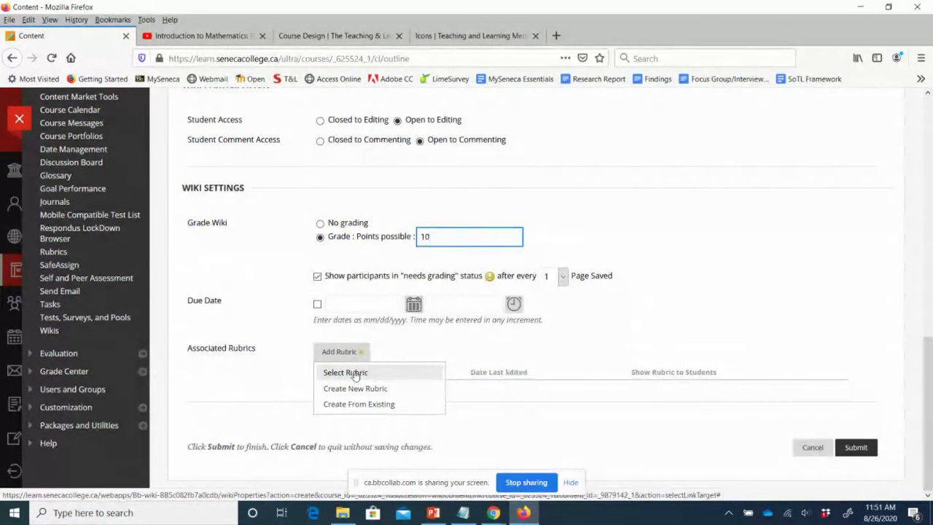
pyautogui.click(356, 373)
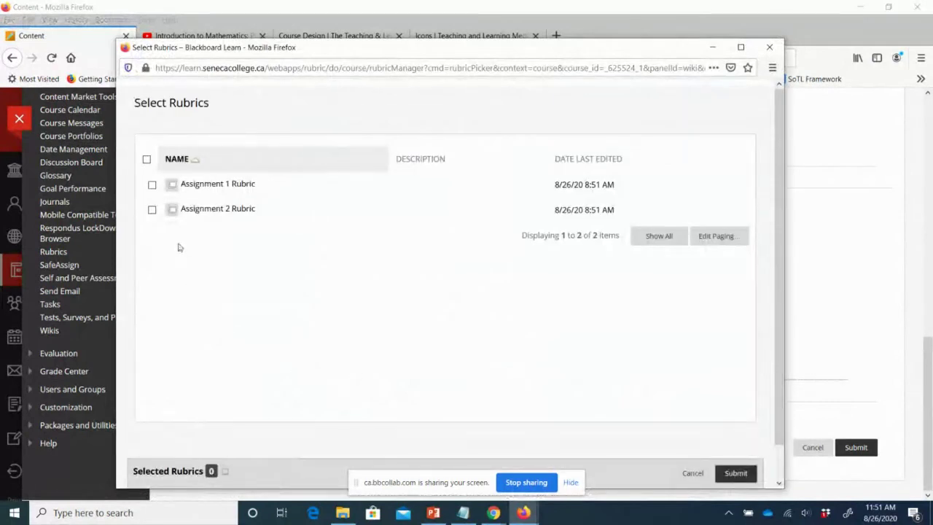
pyautogui.click(152, 185)
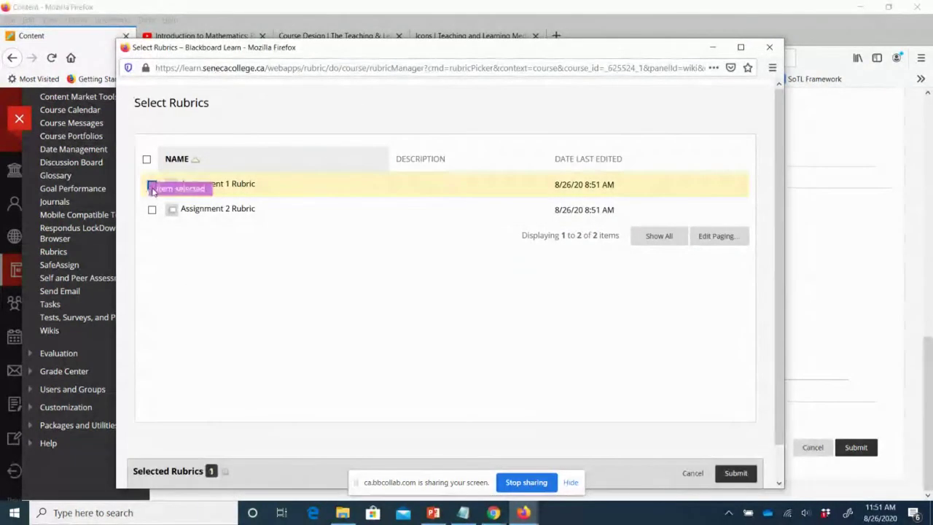
pyautogui.click(735, 473)
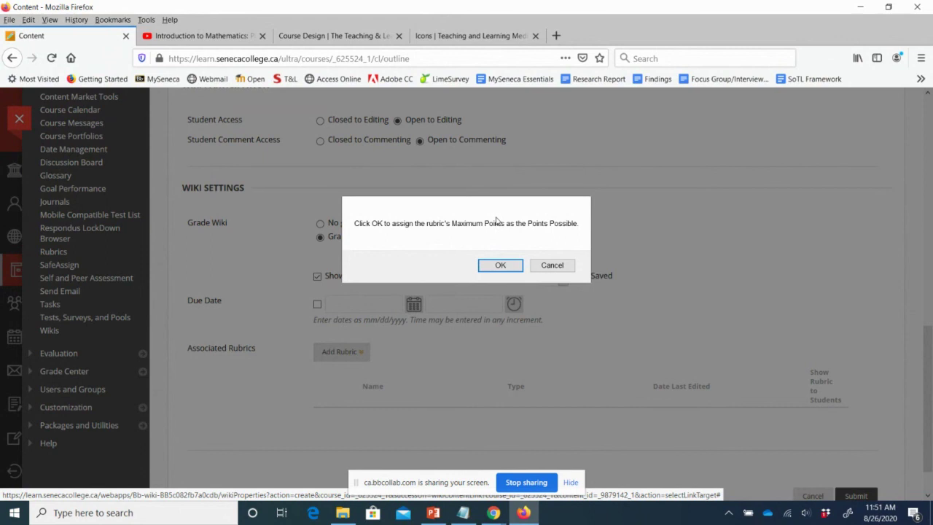
pyautogui.click(504, 266)
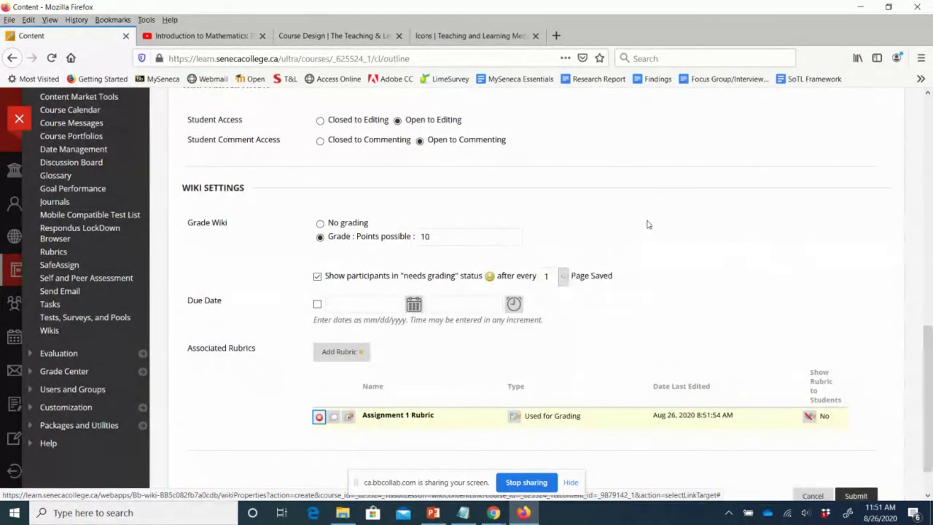
# - Show the associated Assignment 1 Rubric to students with rubric scores
pyautogui.scroll(-1, 647, 224)
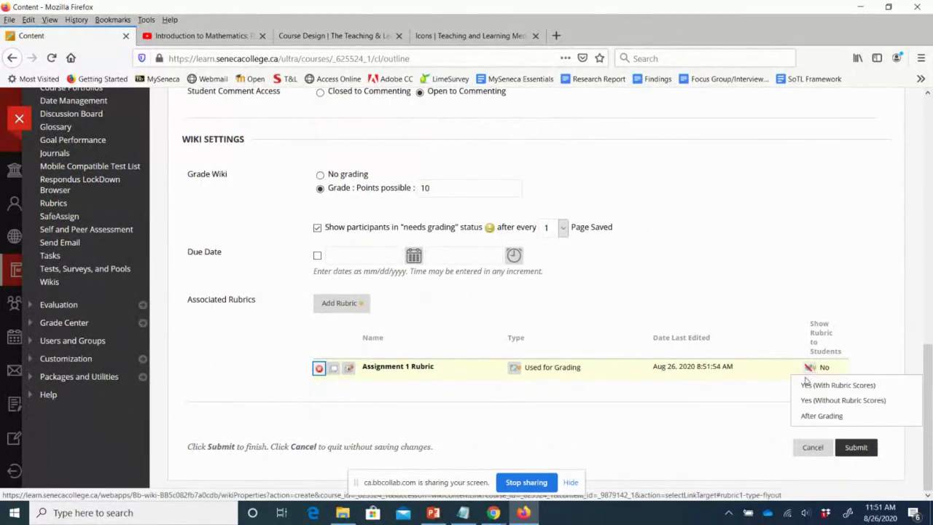
pyautogui.click(806, 385)
pyautogui.moveTo(759, 369)
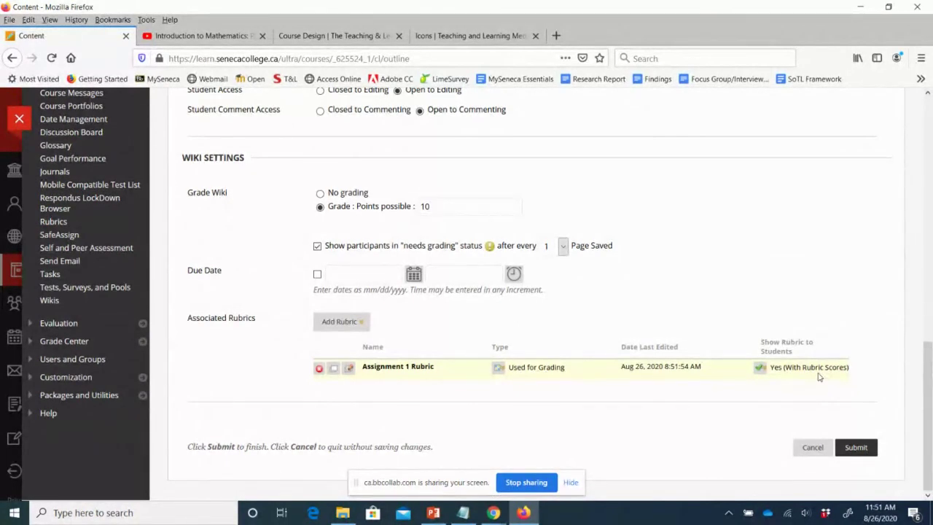
# - Look at the Assignment 1 Rubric's edit form, then view its criteria and levels of achievement, closing both windows without changes
pyautogui.click(349, 369)
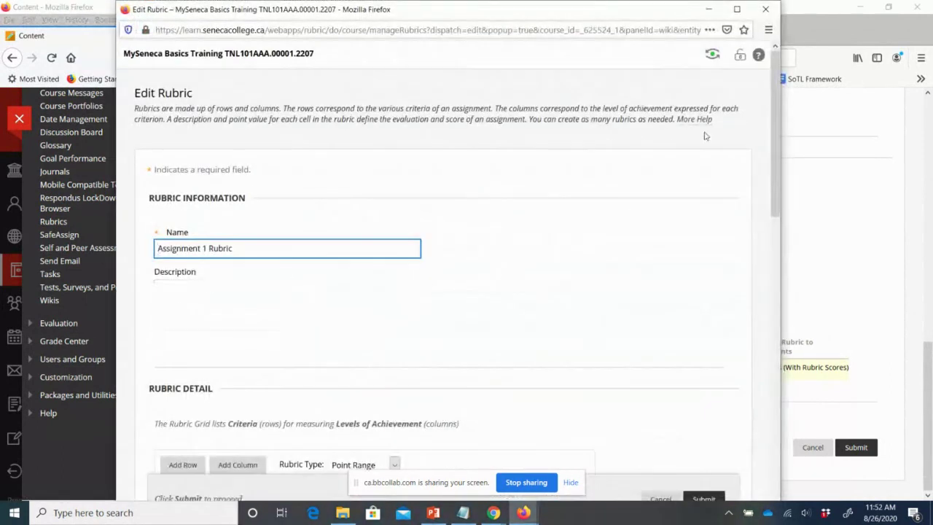
pyautogui.click(766, 9)
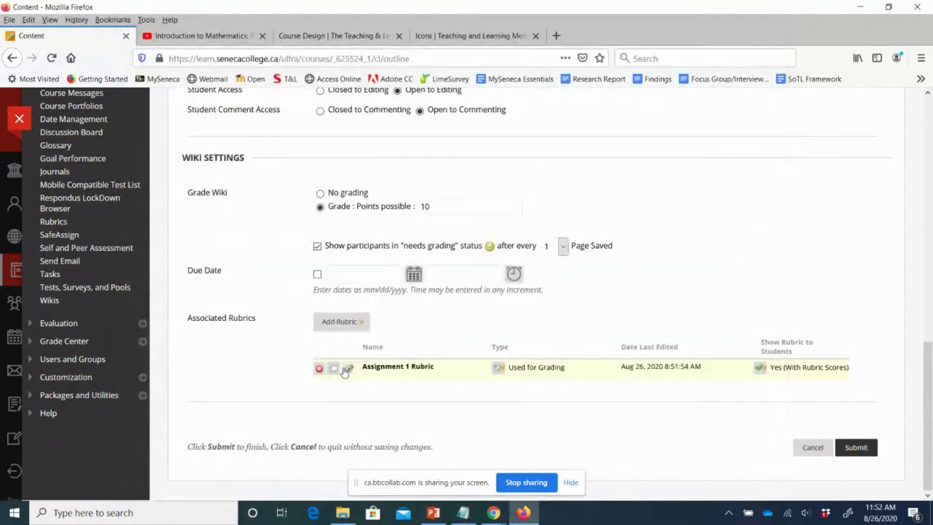
pyautogui.click(333, 369)
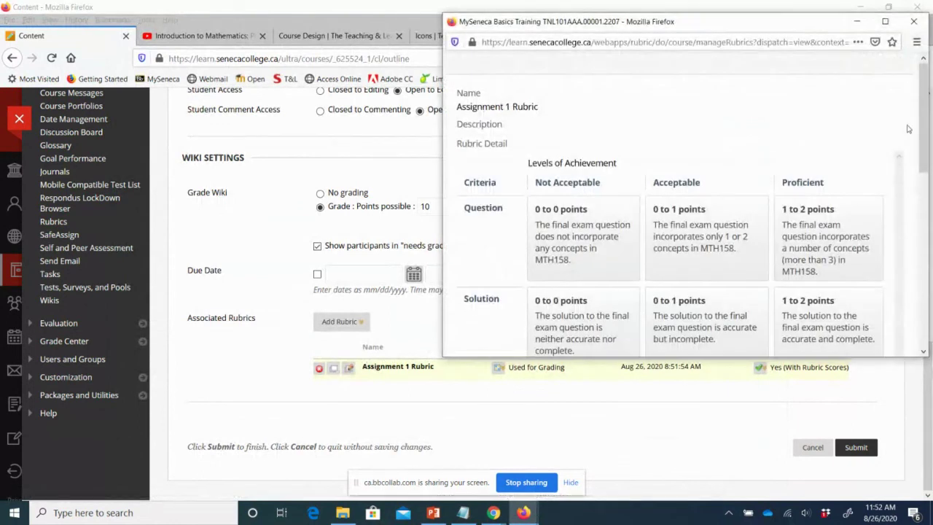
pyautogui.scroll(-2, 921, 125)
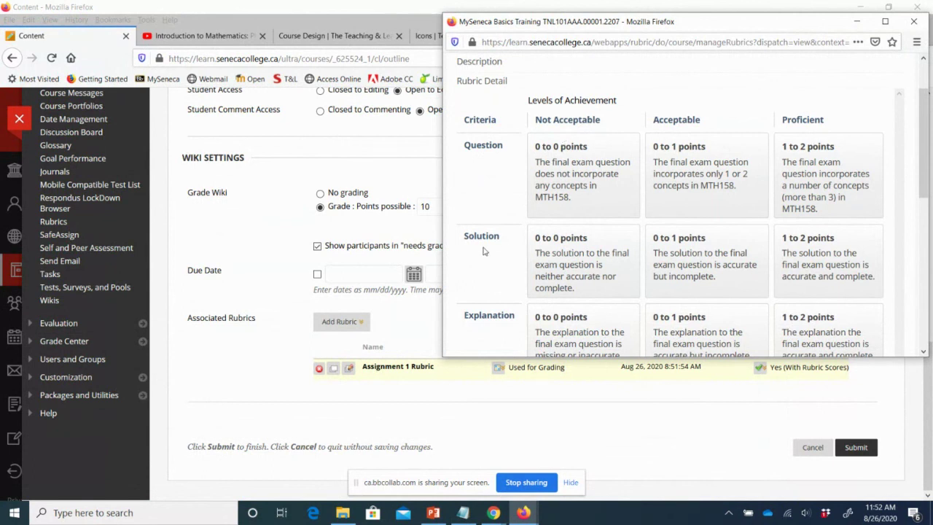
pyautogui.moveTo(922, 194); pyautogui.dragTo(929, 157)
pyautogui.click(914, 22)
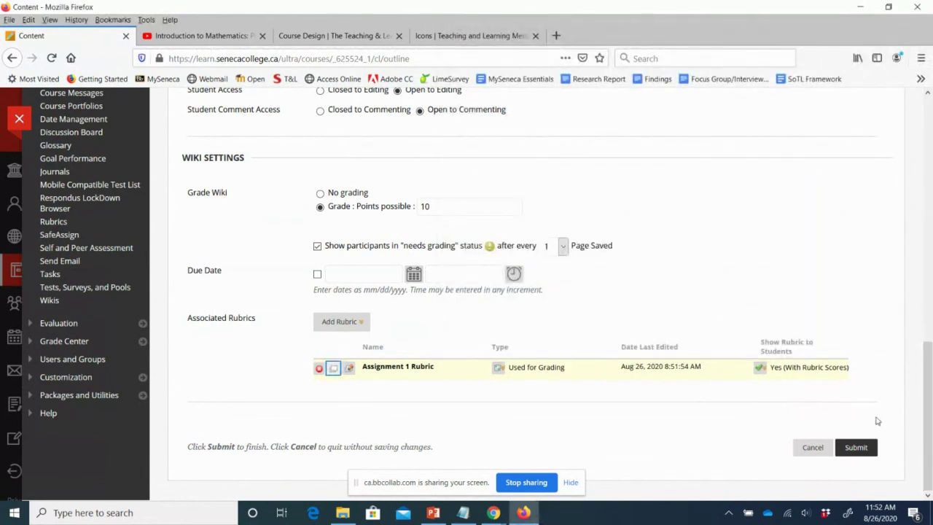
# - Submit the new wiki and create a link to "Assignment #1: Final Exam Questions" in the Assignments area with the default options
pyautogui.click(857, 448)
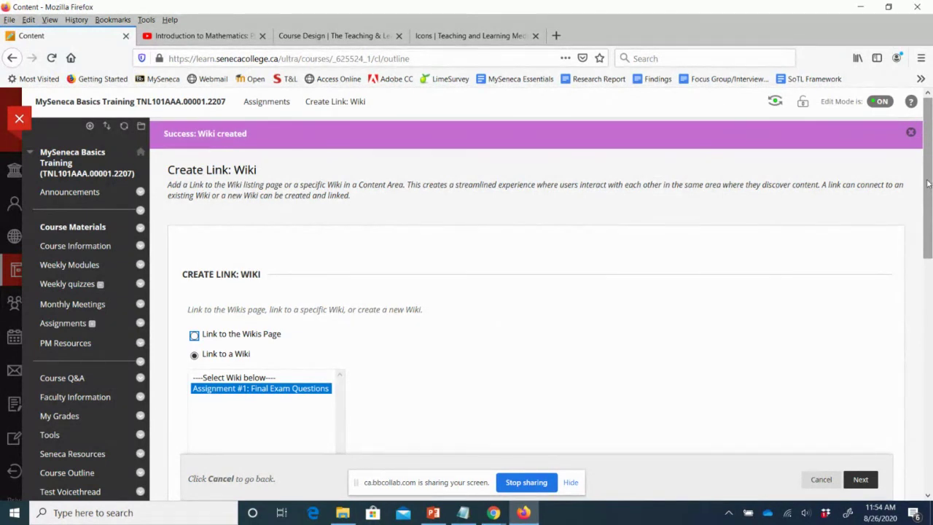
pyautogui.moveTo(928, 183); pyautogui.dragTo(931, 228)
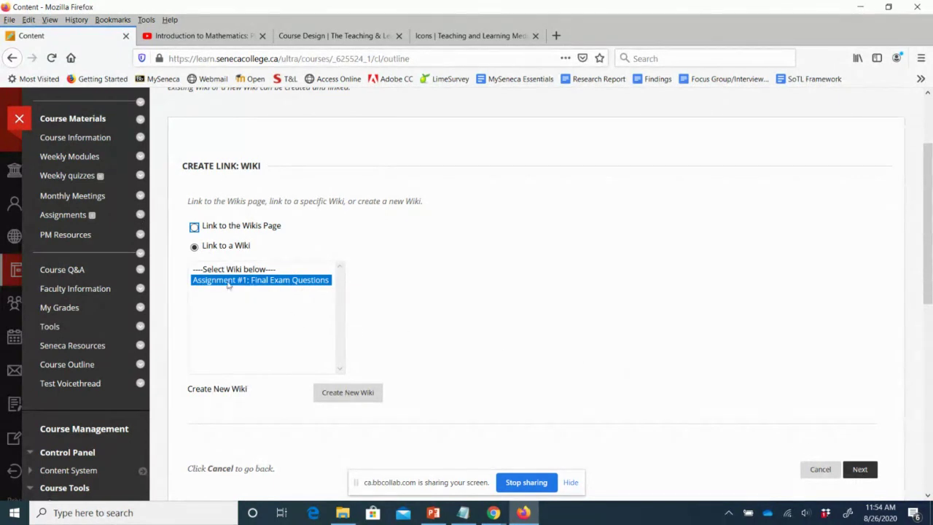
pyautogui.click(860, 473)
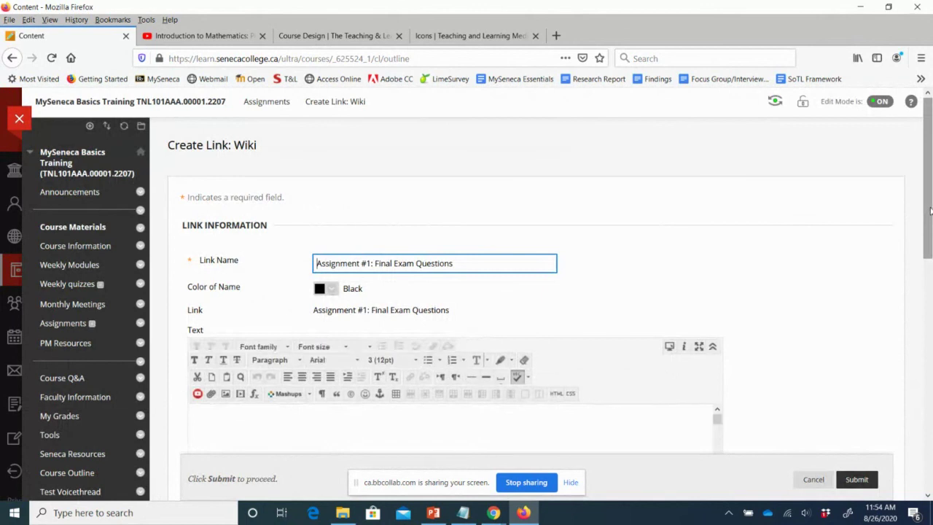
pyautogui.moveTo(929, 189); pyautogui.dragTo(931, 361)
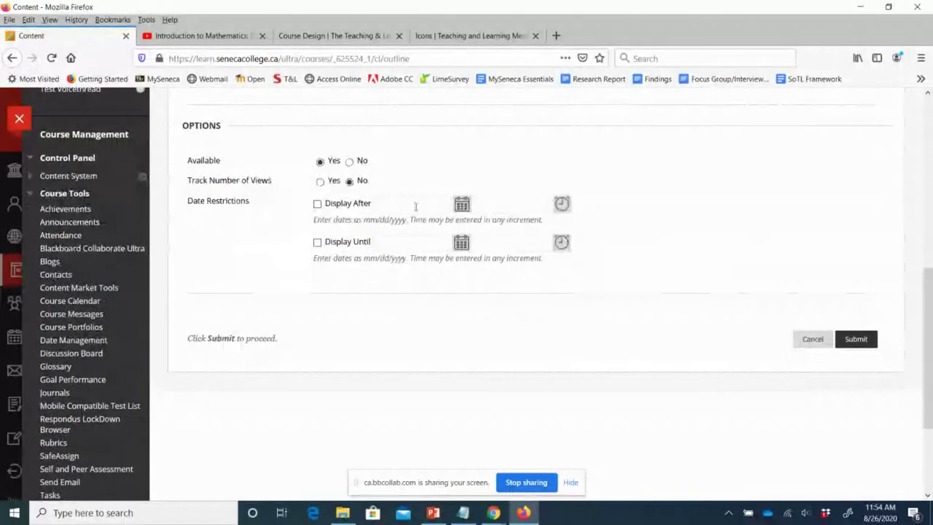
pyautogui.click(848, 340)
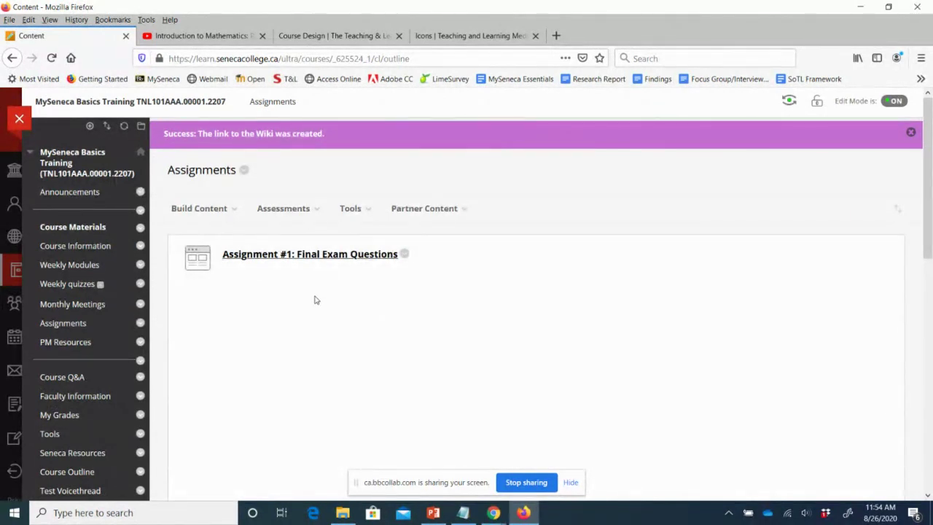
# - Open the "Assignment #1: Final Exam Questions" wiki from Assignments and name its home page "Table of Contents"
pyautogui.click(311, 261)
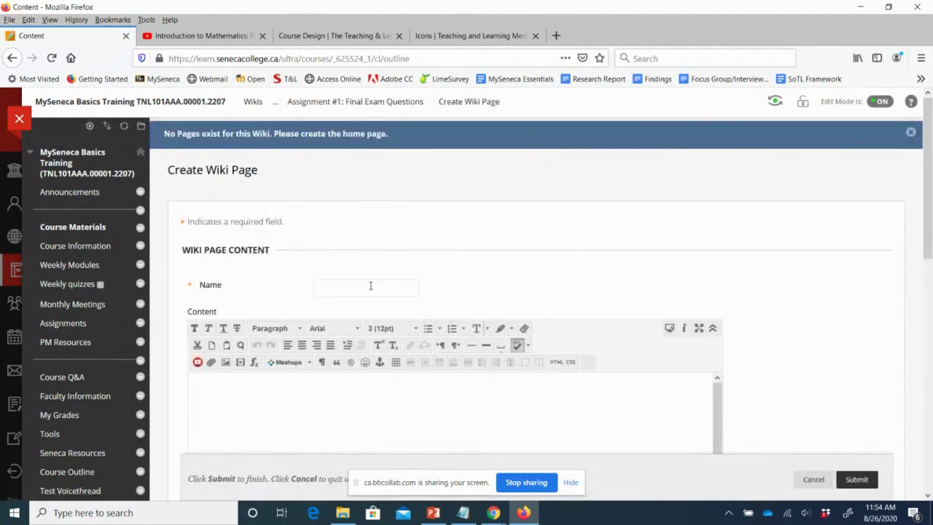
pyautogui.click(370, 286)
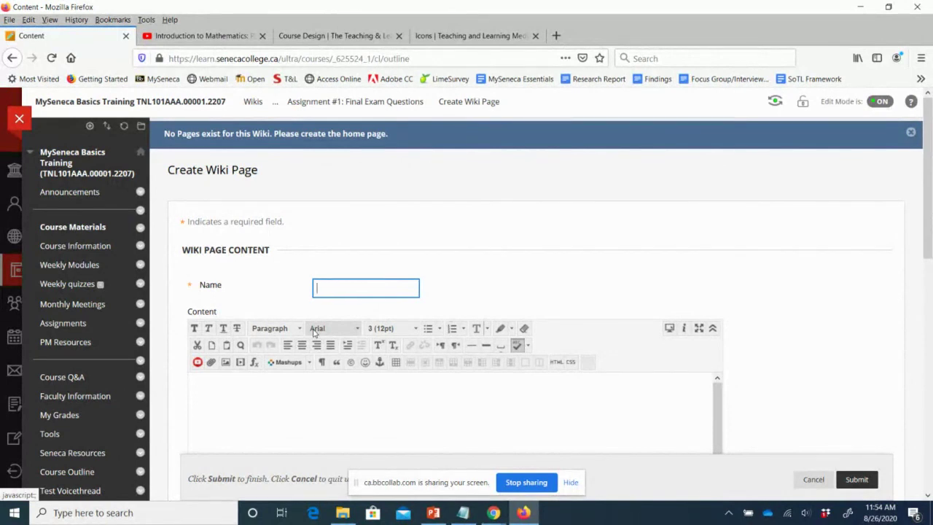
pyautogui.write('Table of C')
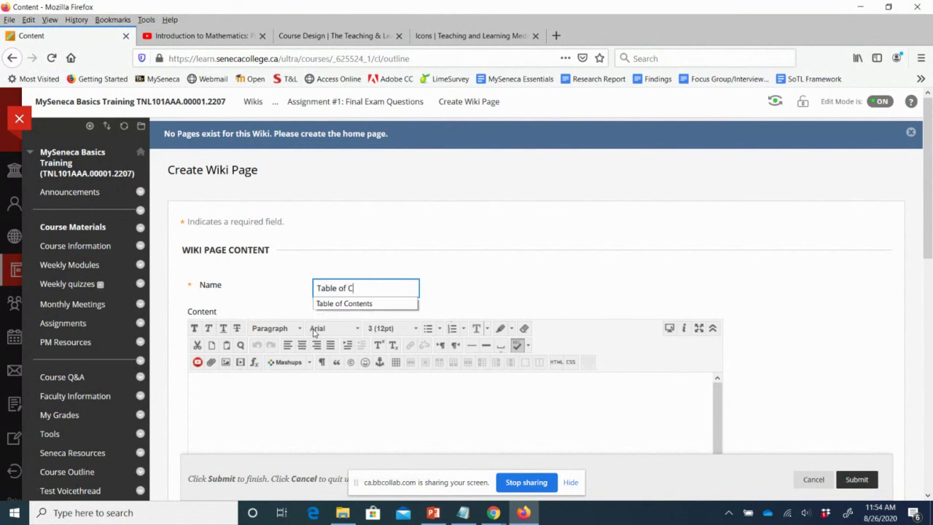
pyautogui.write('ontents')
# - Enter "Select your Group link below and enter submit your final exam question." as the home page's content
pyautogui.scroll(-2, 584, 275)
pyautogui.click(217, 348)
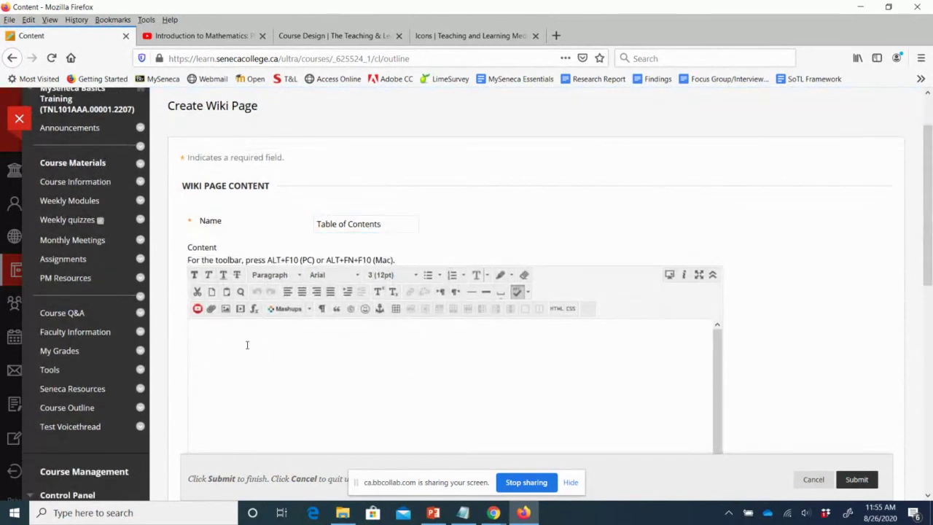
pyautogui.write('Select your Group link below and enter ')
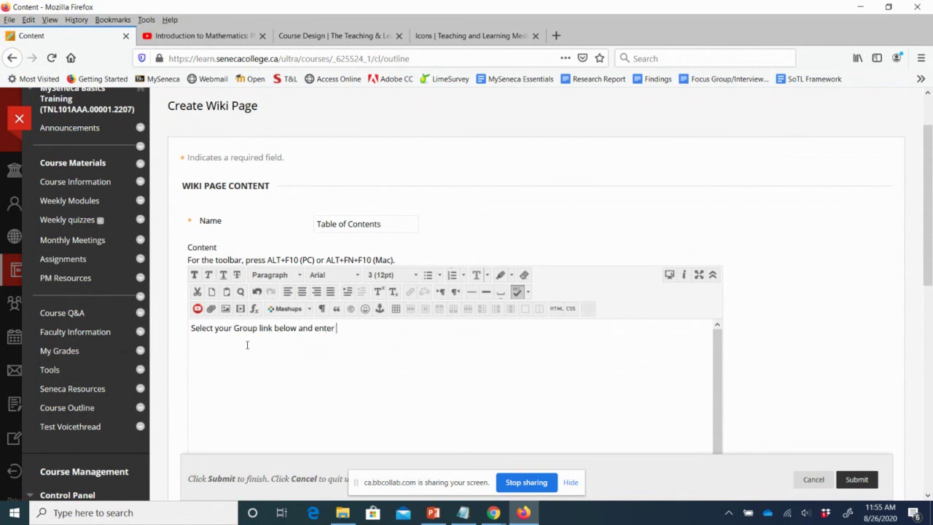
pyautogui.write('yousubm')
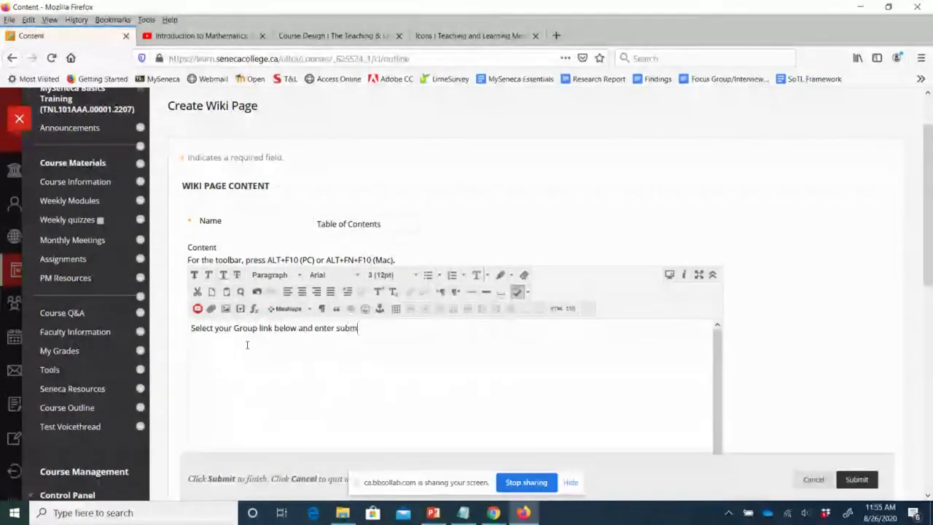
pyautogui.write('it')
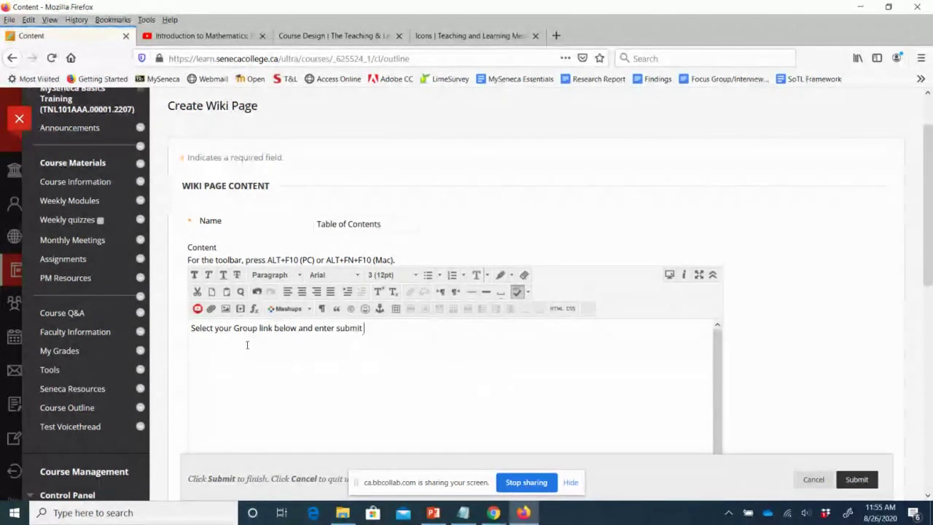
pyautogui.write(' your final ')
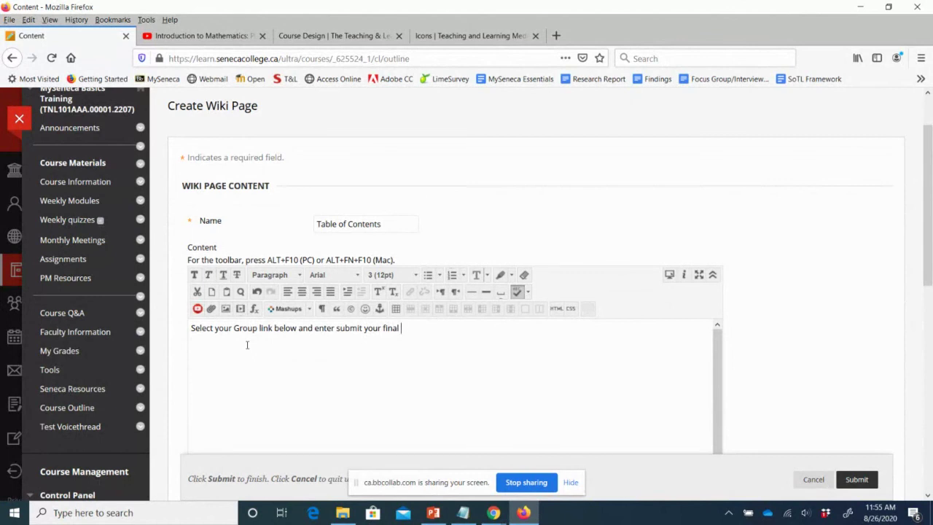
pyautogui.write('exam question.')
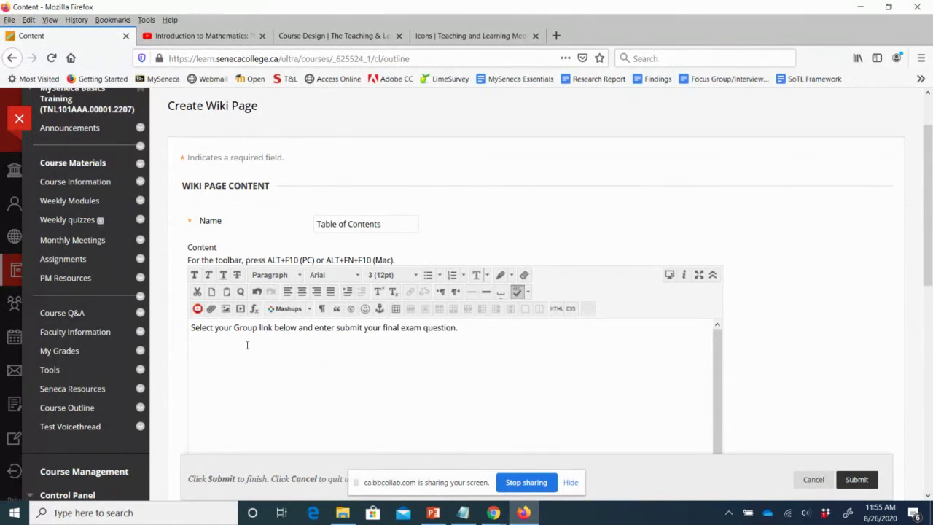
# - Add the lines "Group 1" and "Group 2" below the instruction text and submit the wiki's home page
pyautogui.scroll(-3, 658, 266)
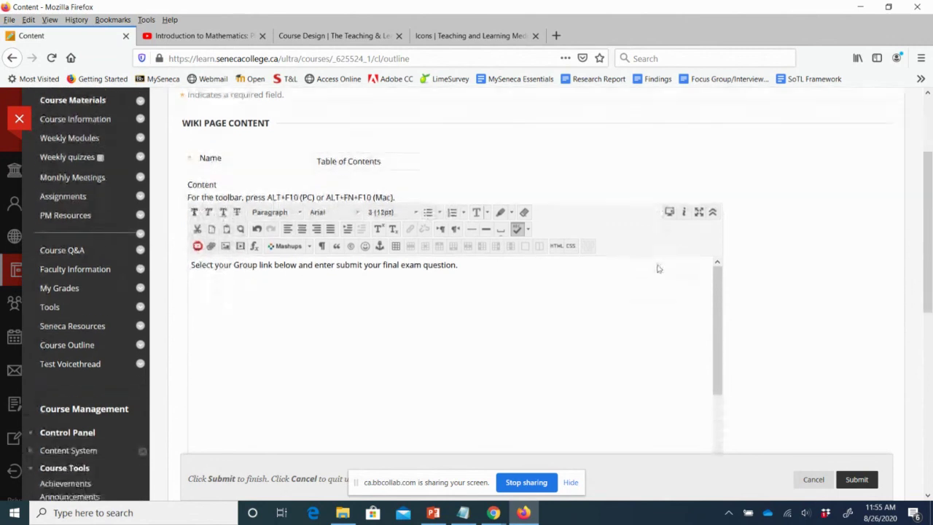
pyautogui.scroll(-1, 657, 265)
pyautogui.scroll(4, 669, 262)
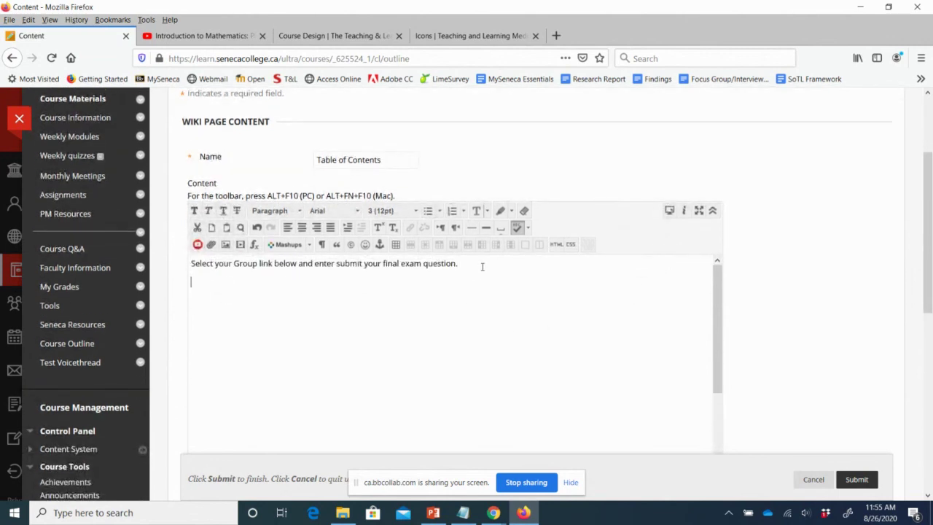
pyautogui.write('Group 1')
pyautogui.press('Return')
pyautogui.write('Group')
pyautogui.scroll(-5, 913, 298)
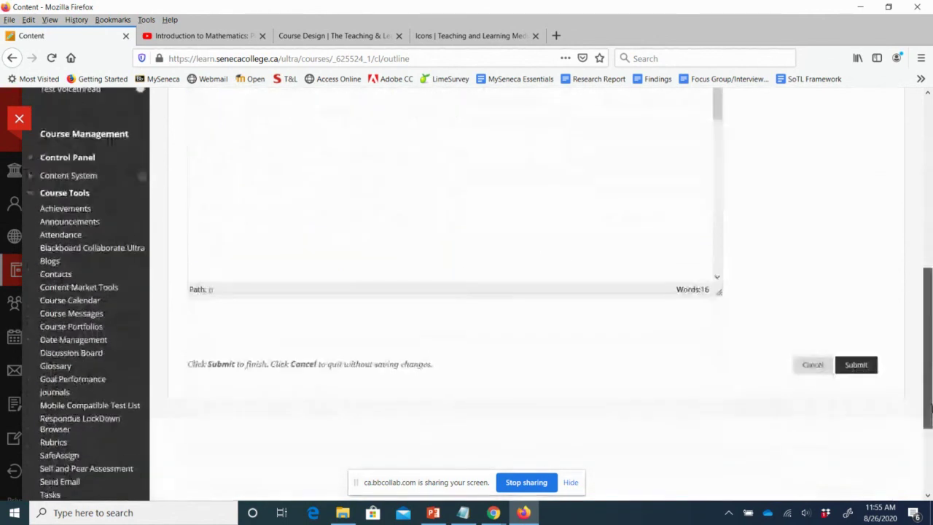
pyautogui.click(861, 365)
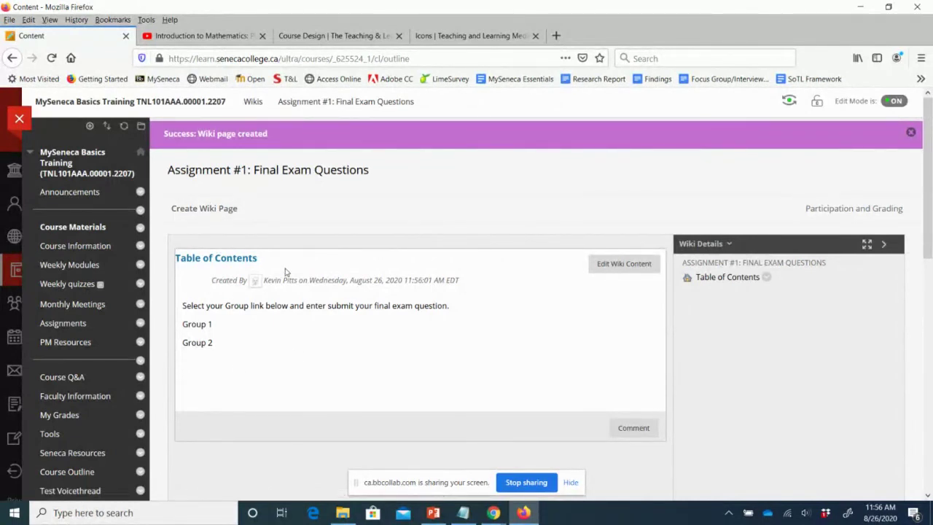
# - Create a wiki page named "Group 1" with no content and submit it
pyautogui.click(198, 211)
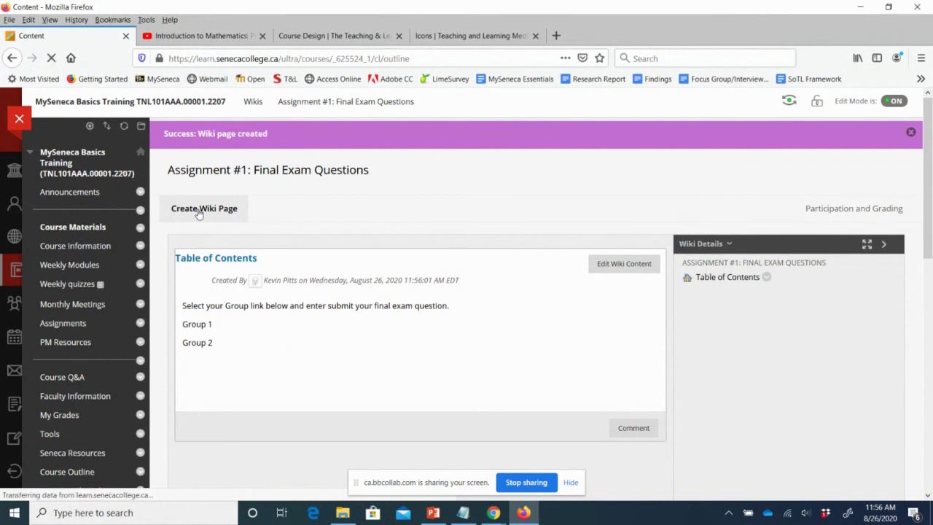
pyautogui.click(356, 267)
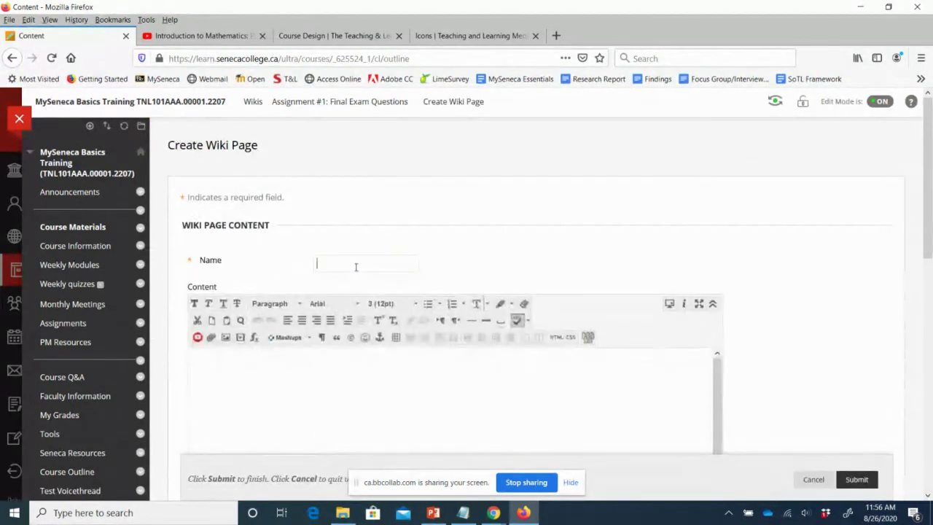
pyautogui.write('Group 1')
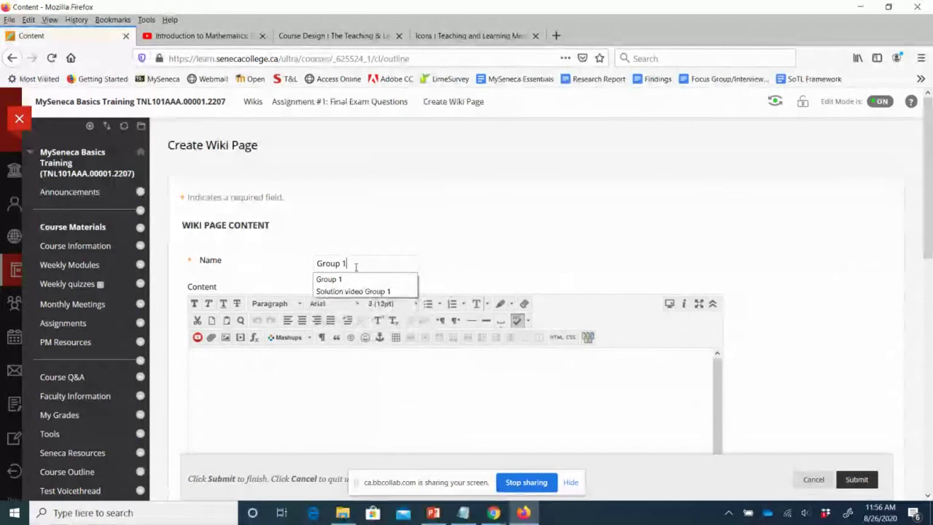
pyautogui.click(605, 234)
pyautogui.scroll(-1, 635, 237)
pyautogui.scroll(-5, 634, 236)
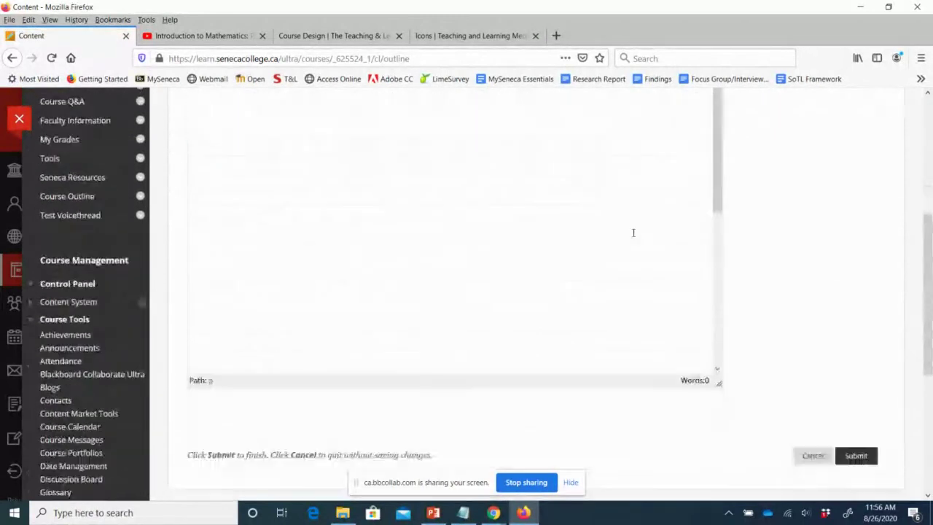
pyautogui.scroll(3, 389, 152)
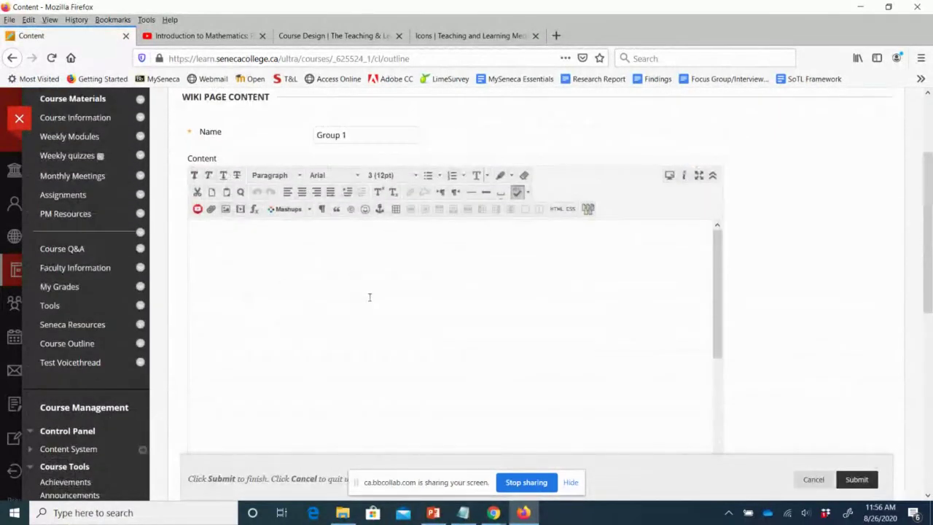
pyautogui.scroll(-3, 848, 262)
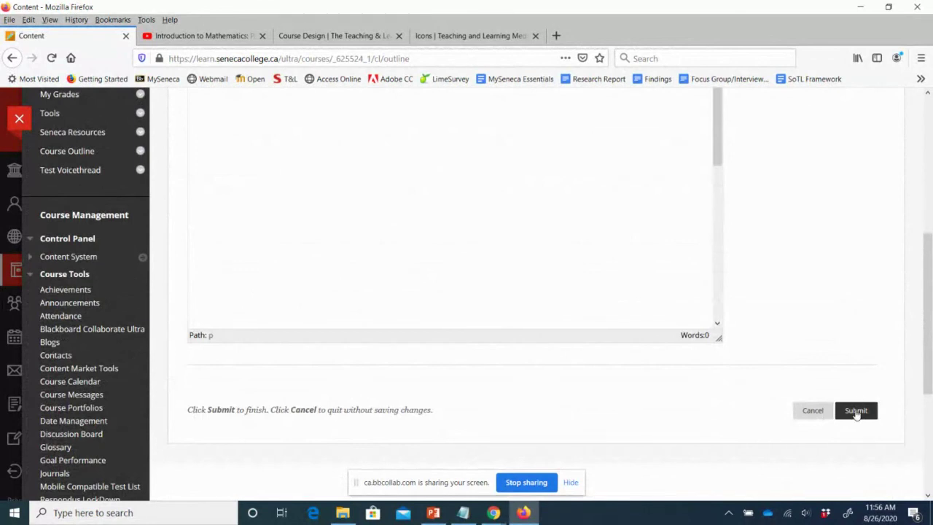
pyautogui.click(857, 412)
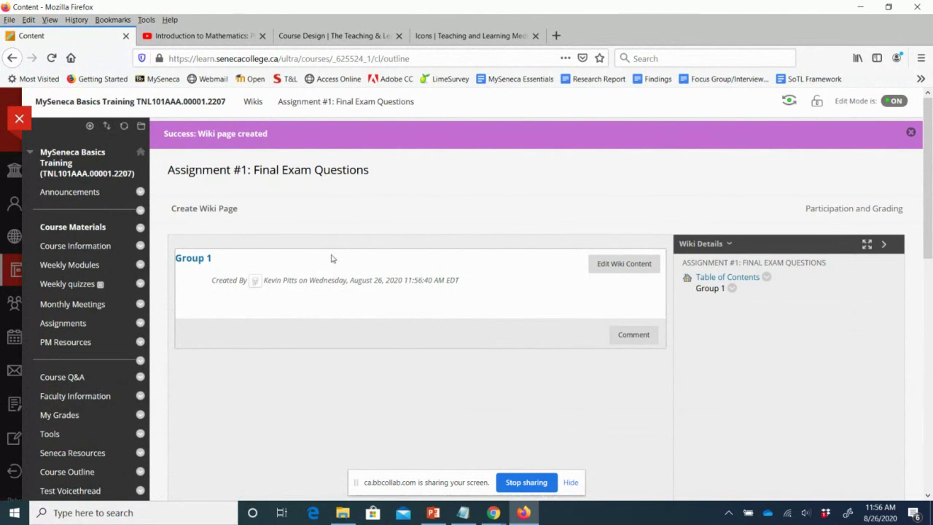
# - Create another wiki page named "Group 2" with no content and submit it
pyautogui.click(188, 210)
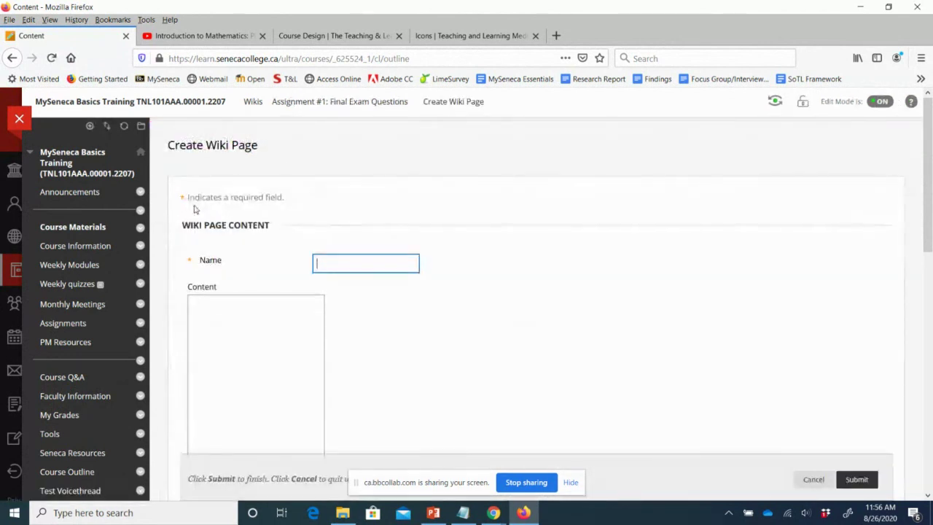
pyautogui.click(364, 264)
pyautogui.write('Group 2')
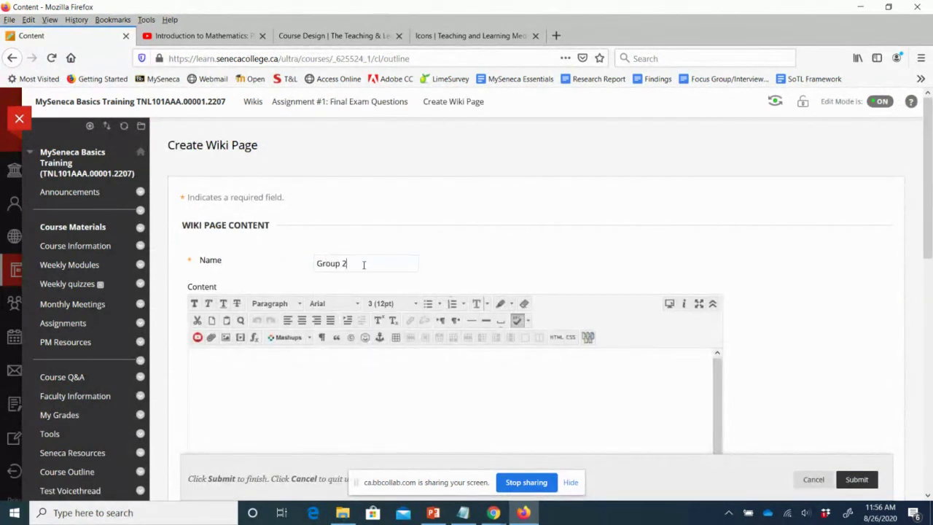
pyautogui.click(848, 486)
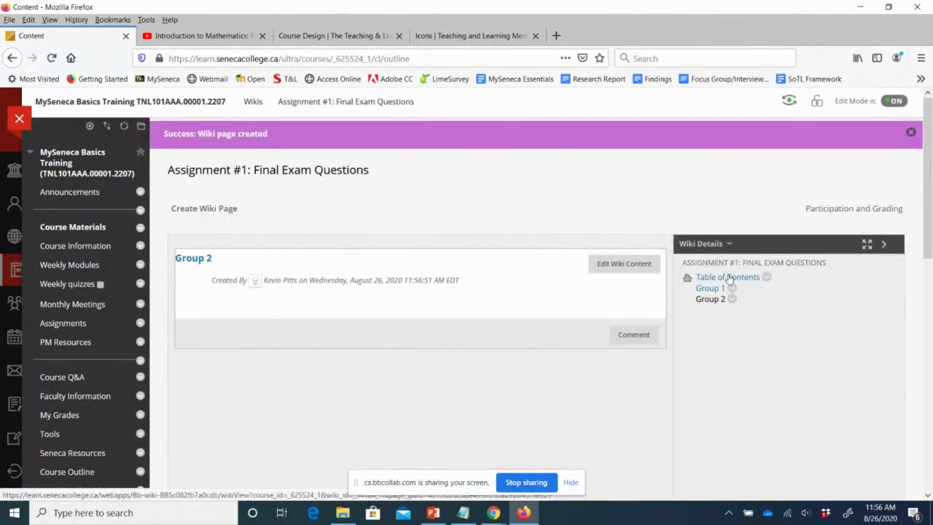
# - Edit the Table of Contents page and link its "Group 1" line to the Group 1 wiki page
pyautogui.click(729, 278)
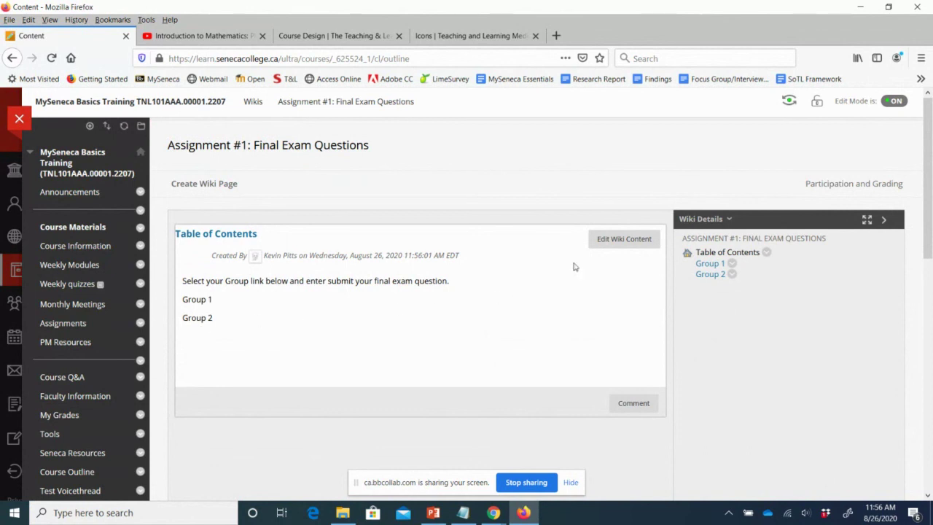
pyautogui.click(613, 249)
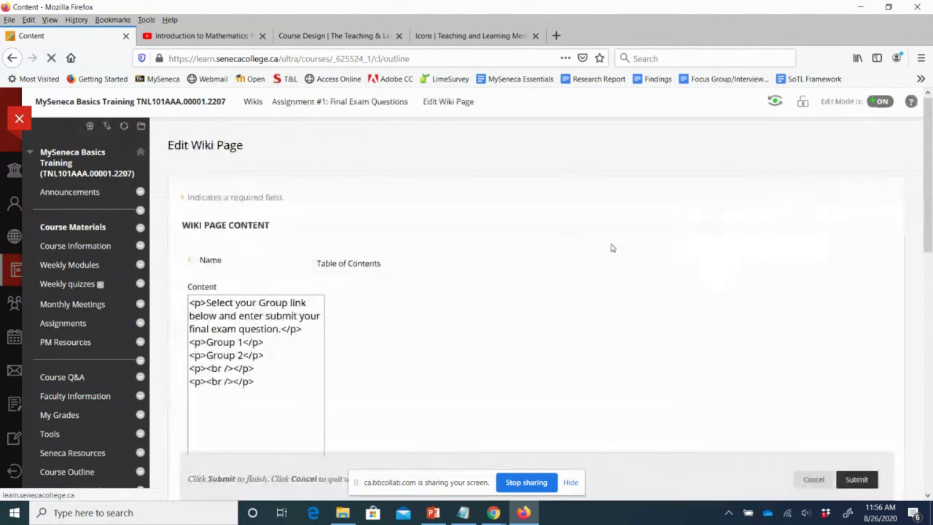
pyautogui.scroll(-1, 591, 281)
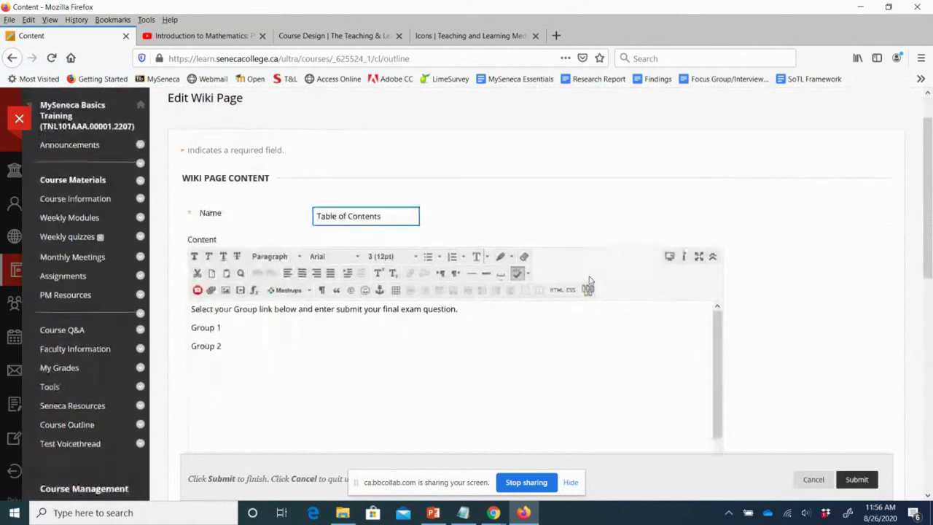
pyautogui.moveTo(192, 311); pyautogui.dragTo(221, 326)
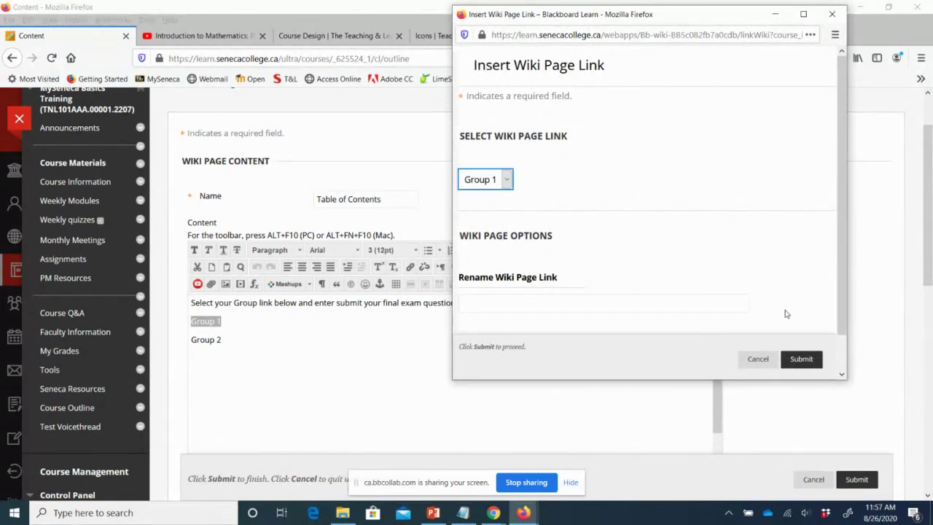
pyautogui.click(801, 359)
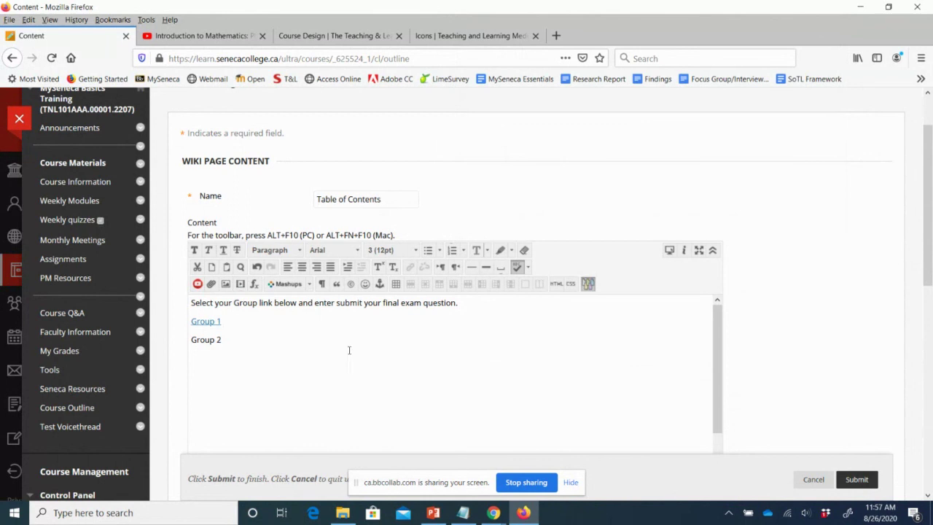
# - Link the "Group 2" line to the Group 2 wiki page and submit the Table of Contents changes
pyautogui.moveTo(191, 340); pyautogui.dragTo(221, 341)
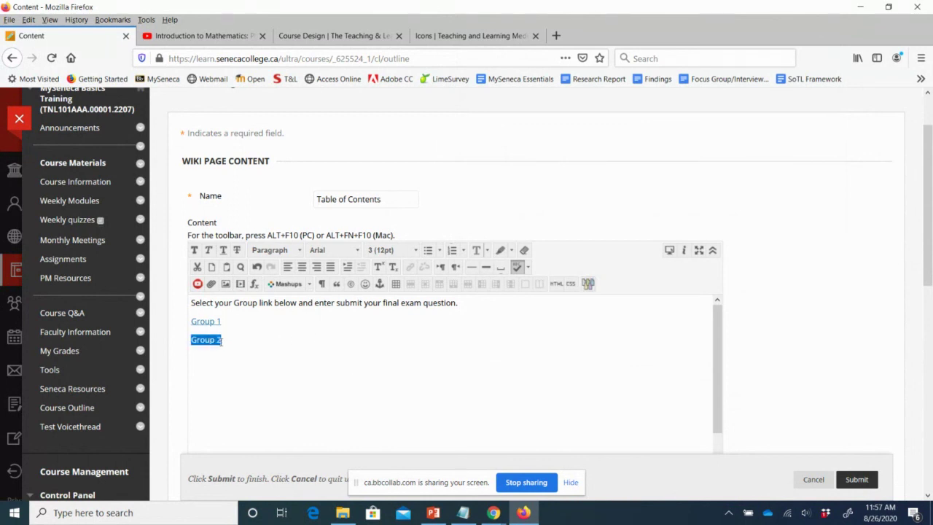
pyautogui.click(588, 285)
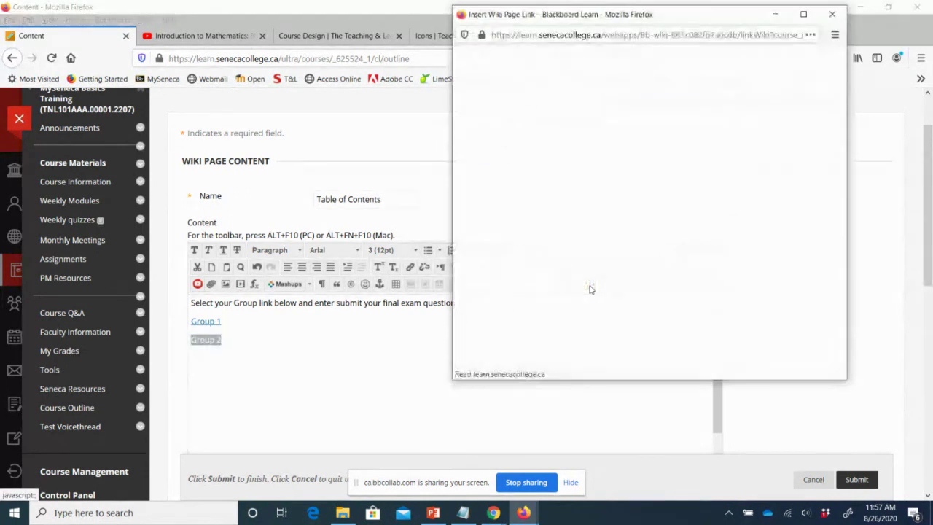
pyautogui.click(508, 179)
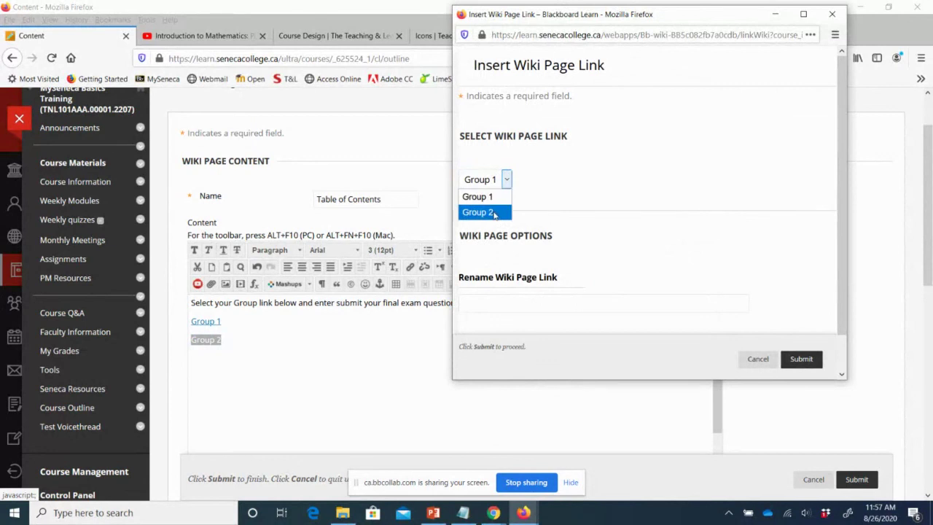
pyautogui.click(489, 212)
pyautogui.click(800, 360)
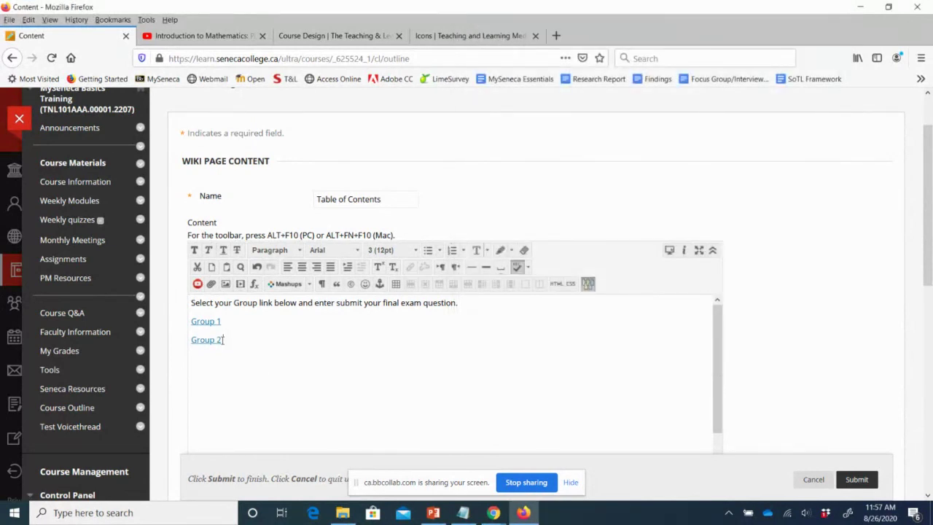
pyautogui.click(859, 480)
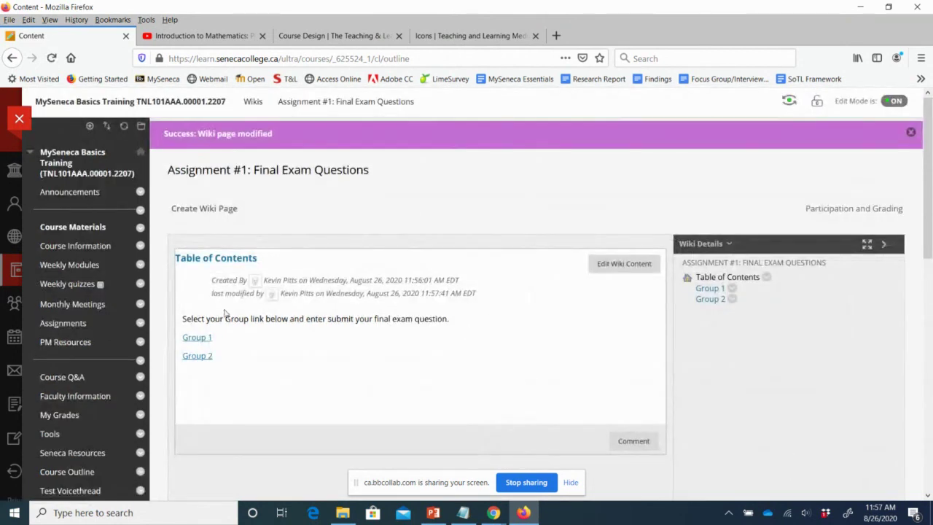
# - Follow the Group 1 link from the Table of Contents, view the page's edit form and leave it without saving
pyautogui.click(196, 338)
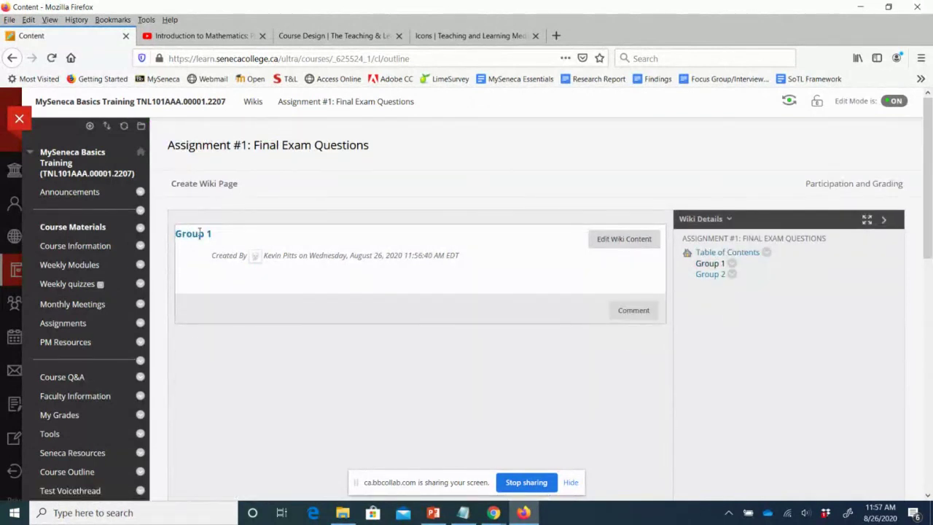
pyautogui.click(603, 243)
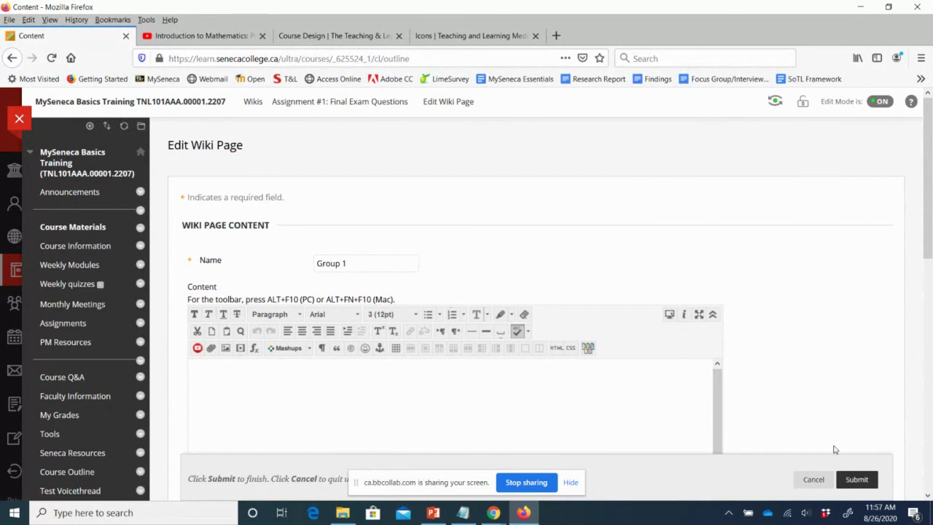
pyautogui.click(828, 481)
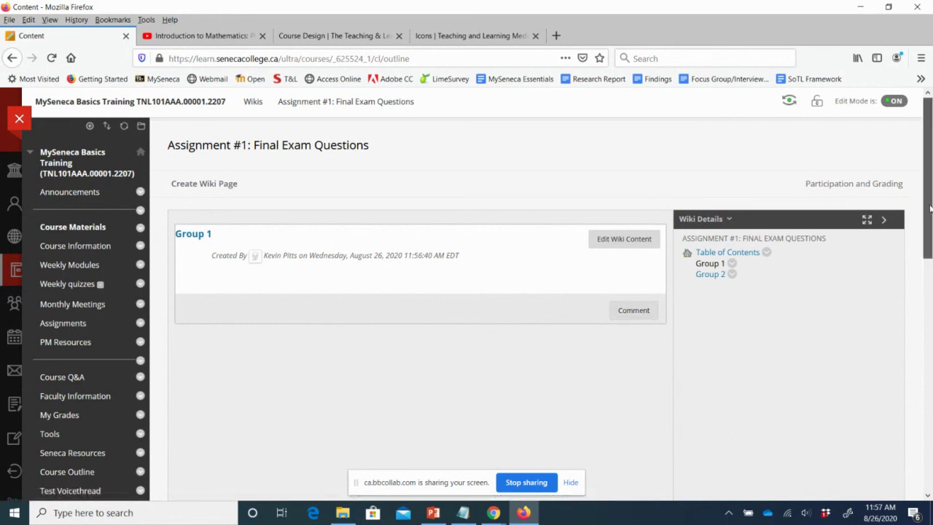
# - Enter student preview and open the Group 1 page of the "Assignment #1: Final Exam Questions" wiki from Assignments
pyautogui.click(789, 103)
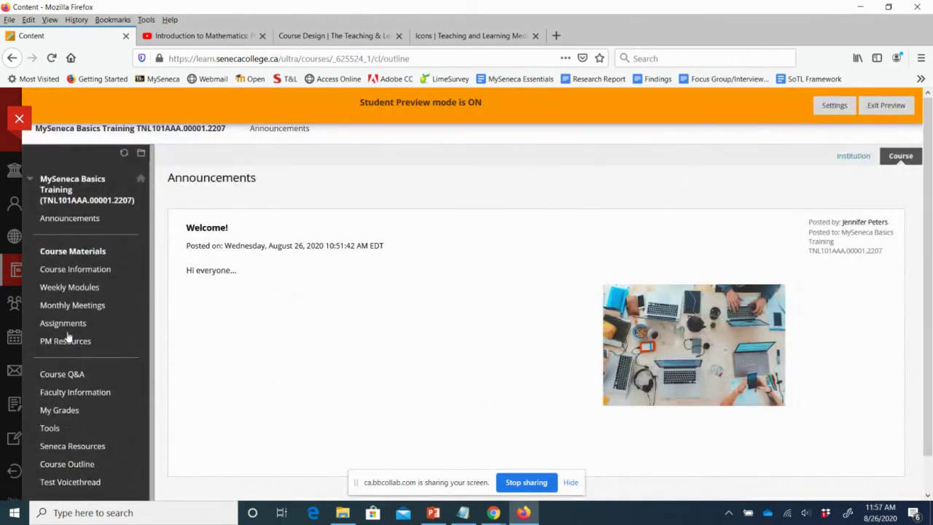
pyautogui.click(66, 328)
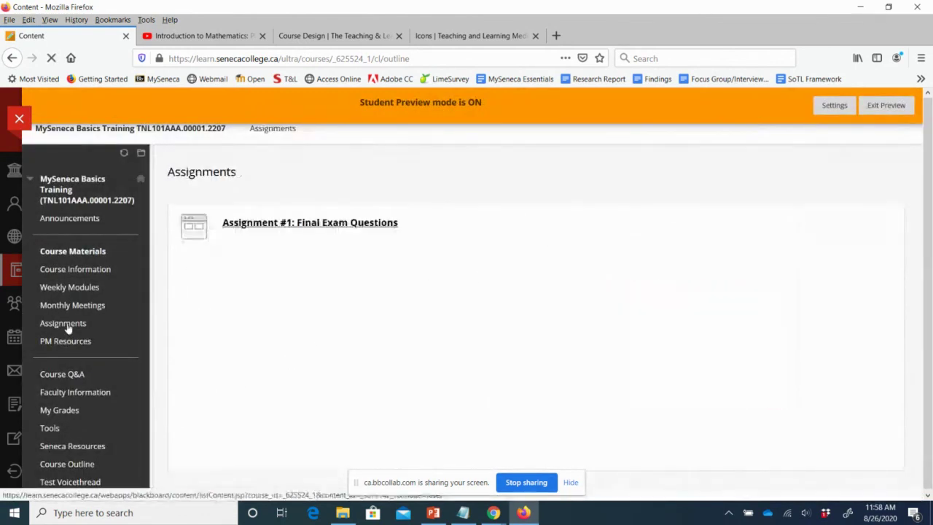
pyautogui.click(284, 223)
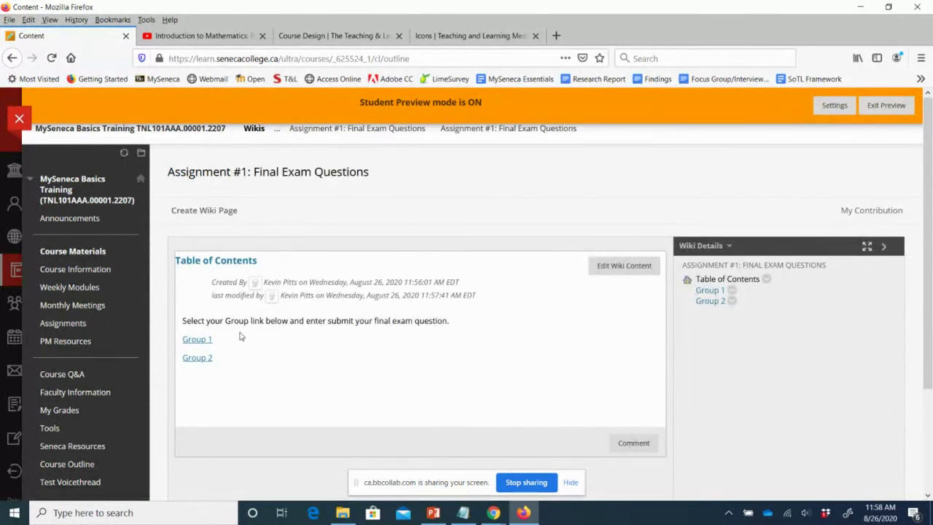
pyautogui.click(203, 341)
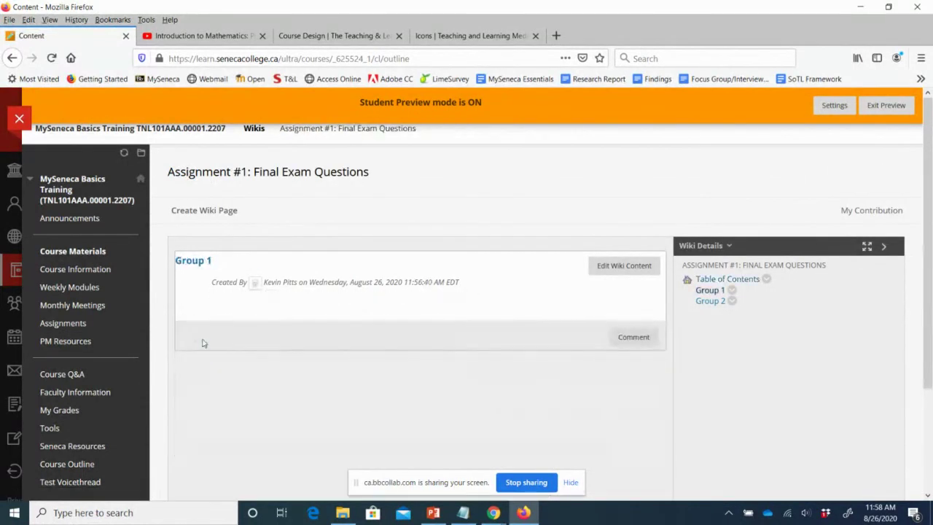
# - As the preview student, add "LKJsdlnsdl;kjsnd s;lkjsdfj s;ljf sd;lihj sd;ih sd;isdjh" to the Group 1 page's content and submit it
pyautogui.click(601, 268)
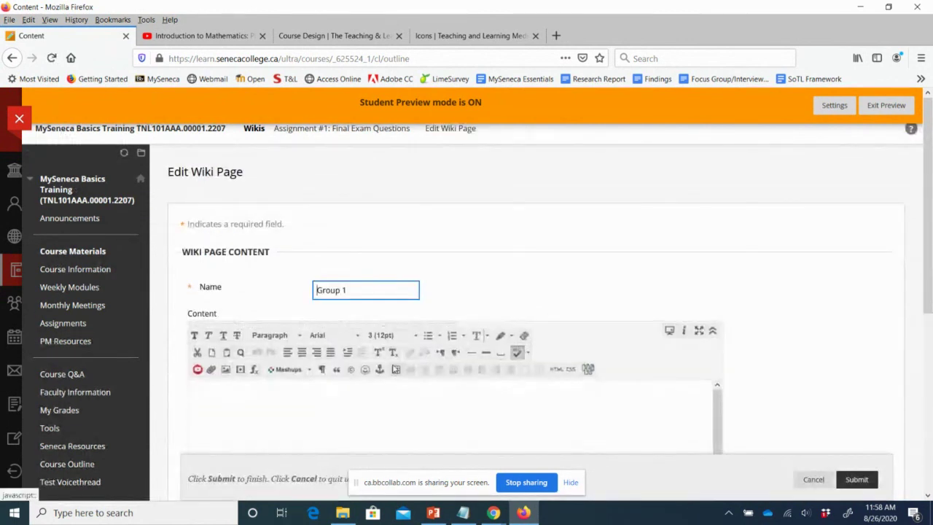
pyautogui.click(283, 410)
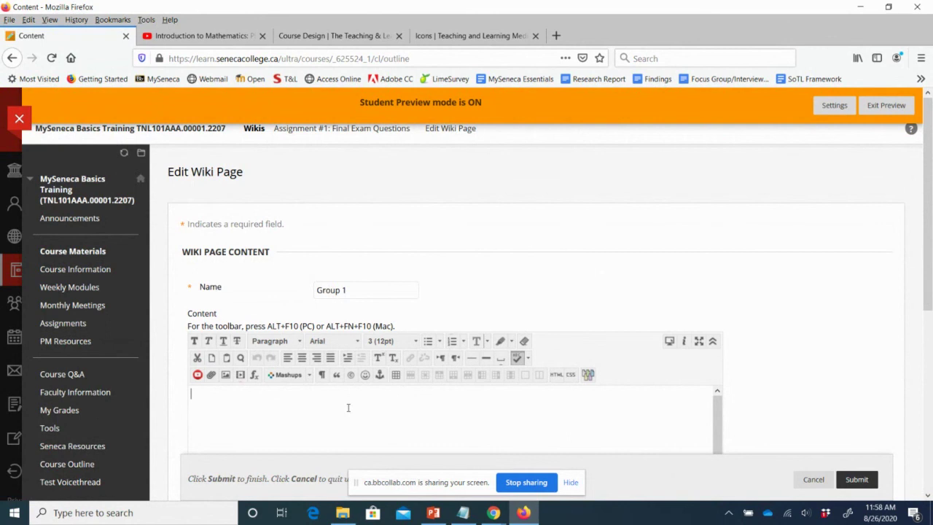
pyautogui.write('LKJsdlnsdl;kjsnd s;lkjsd')
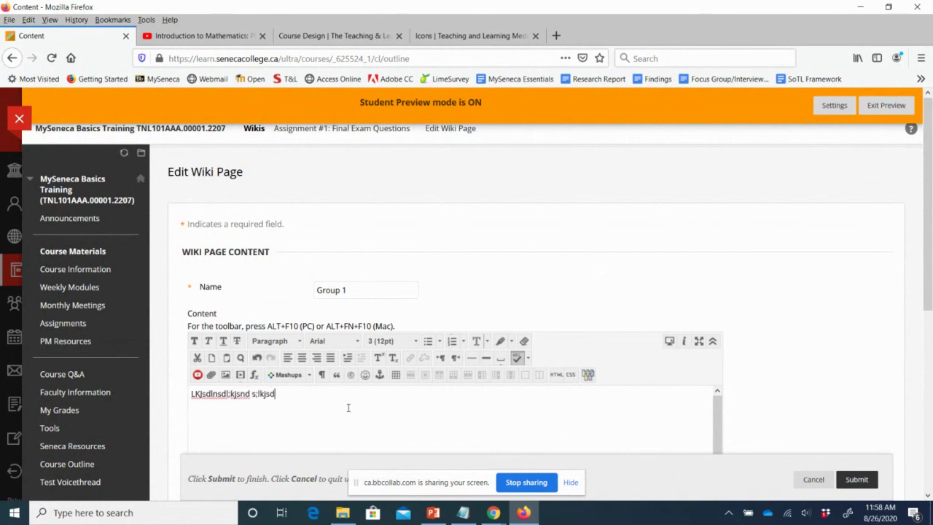
pyautogui.write('f s;ljf sd;lihj sd;ih sd;isdjh')
pyautogui.press('Return')
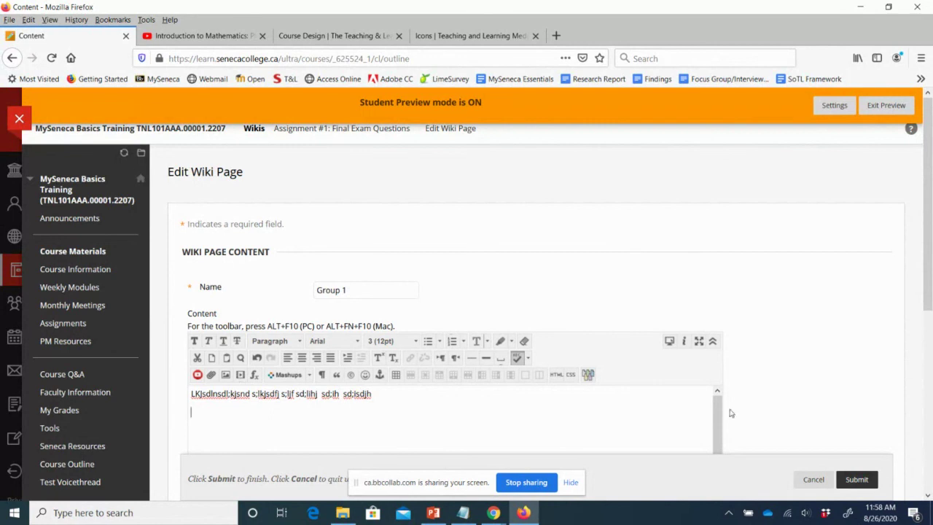
pyautogui.scroll(-5, 902, 268)
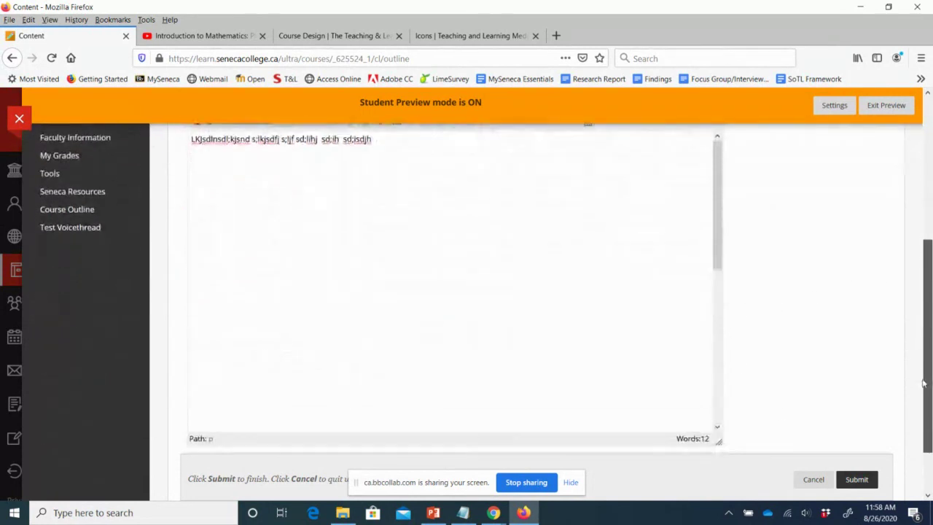
pyautogui.click(861, 479)
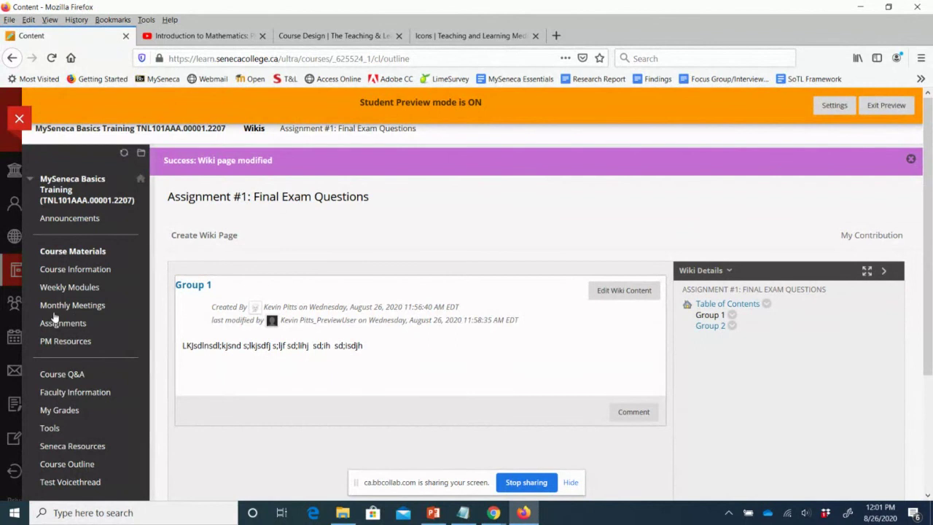
# - Exit student preview, keeping the preview user and all data
pyautogui.click(883, 107)
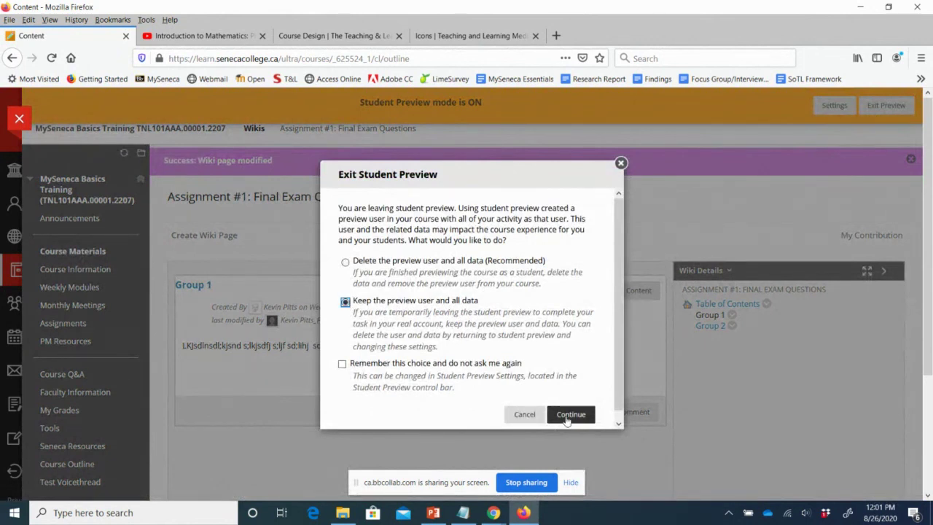
pyautogui.click(566, 416)
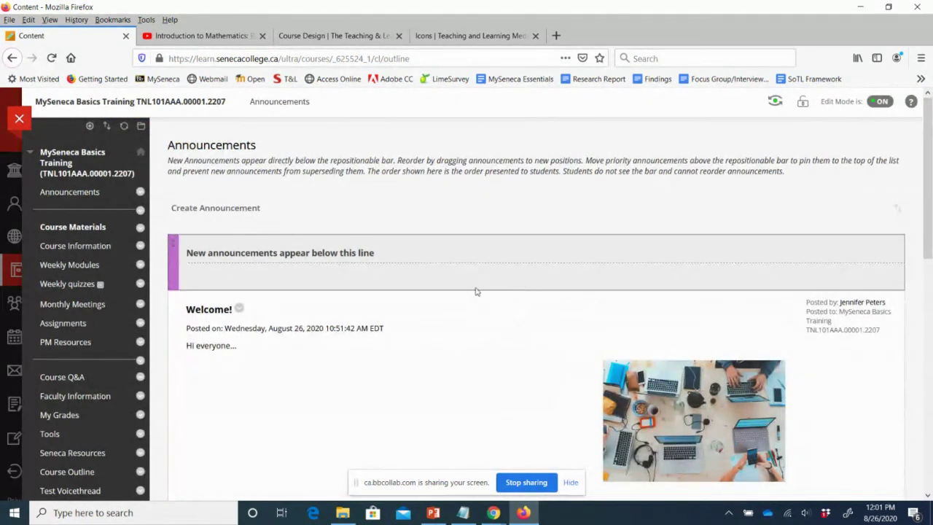
# - Open the Full Grade Center and check the preview student's status in the Assignment #1: Final Exam Questions column
pyautogui.scroll(-2, 475, 292)
pyautogui.scroll(-5, 476, 292)
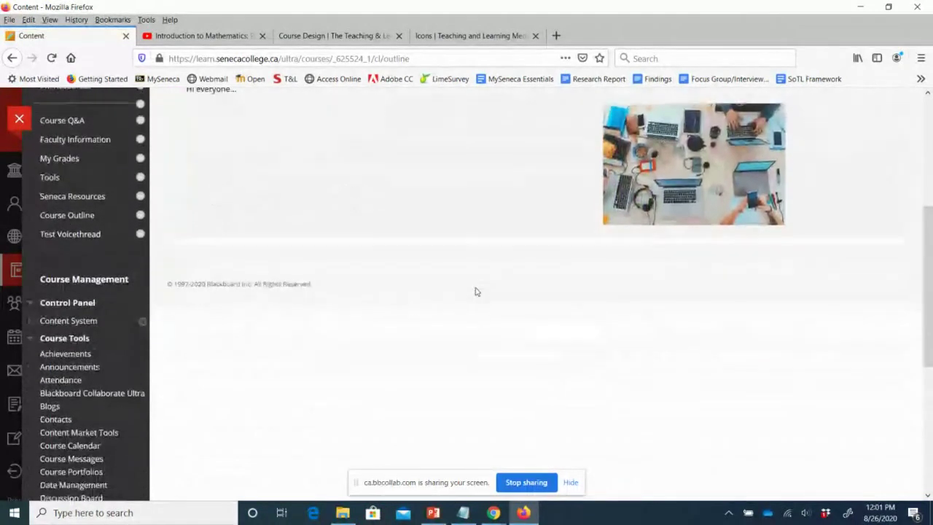
pyautogui.click(29, 338)
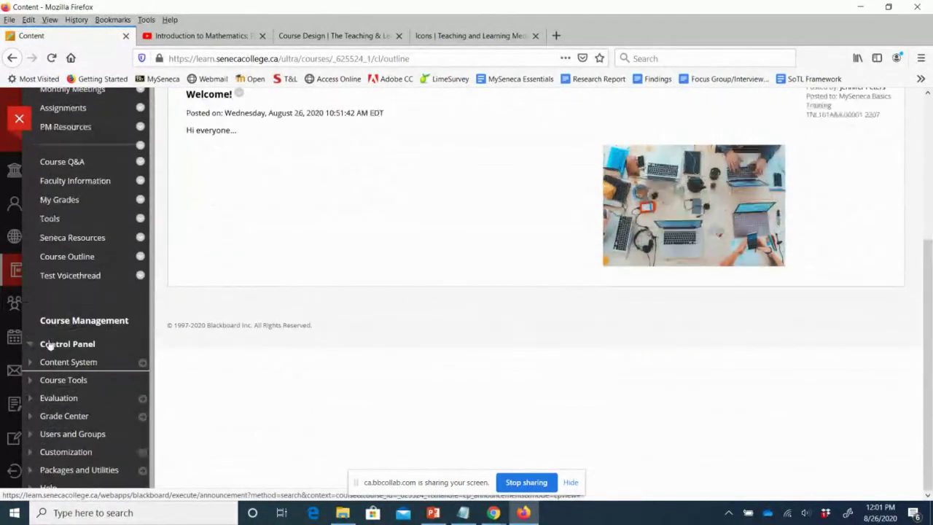
pyautogui.click(30, 416)
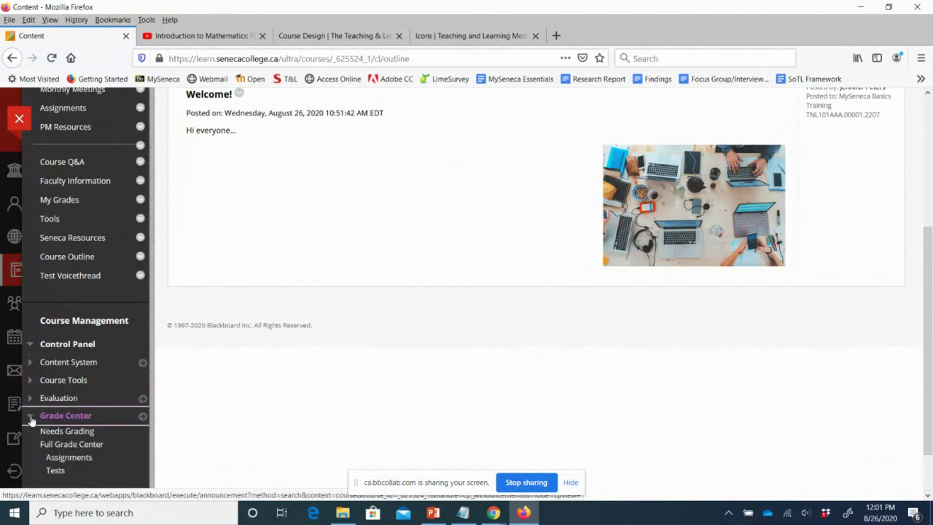
pyautogui.click(62, 445)
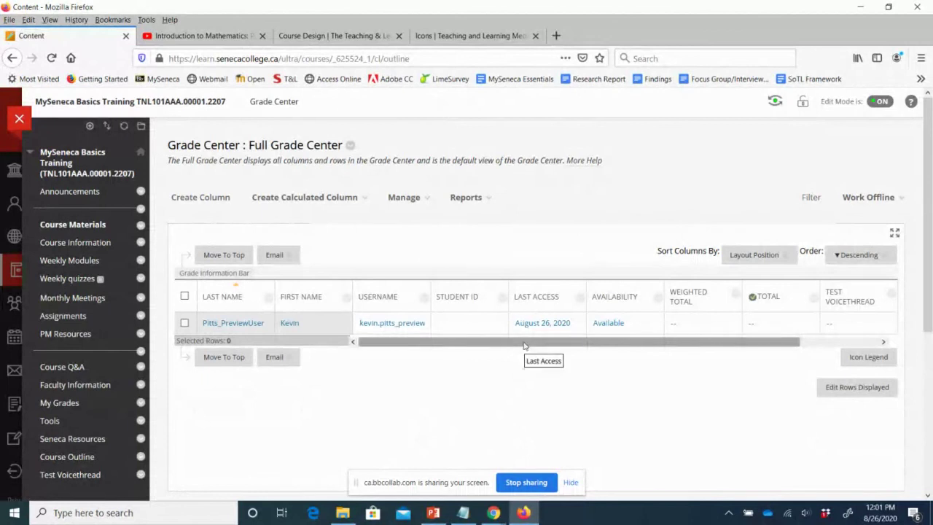
pyautogui.moveTo(525, 342); pyautogui.dragTo(700, 344)
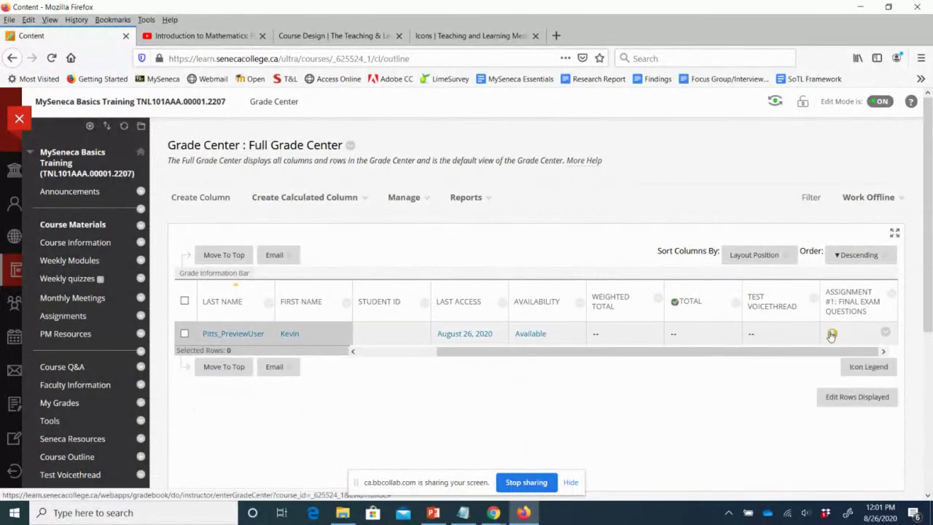
pyautogui.moveTo(832, 336)
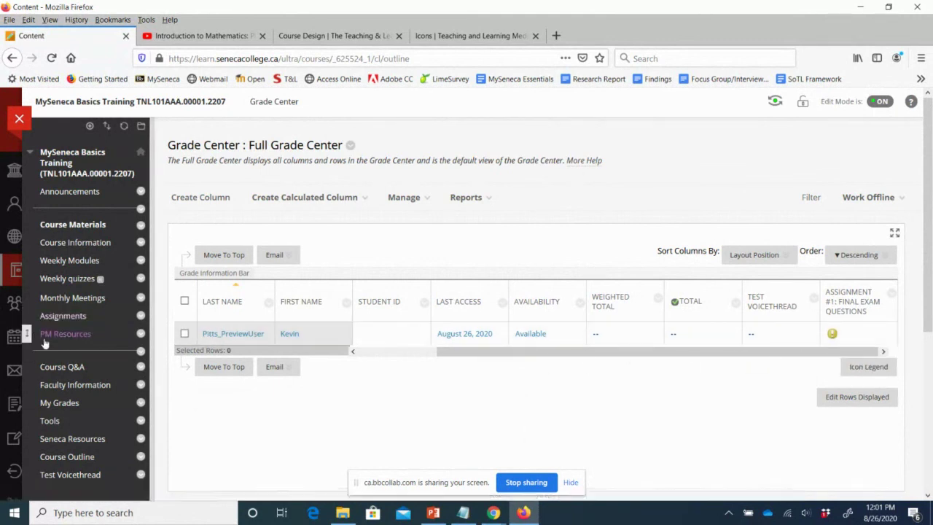
# - Open the preview student's Assignment #1: Final Exam Questions wiki attempt from the Needs Grading list
pyautogui.scroll(-3, 56, 328)
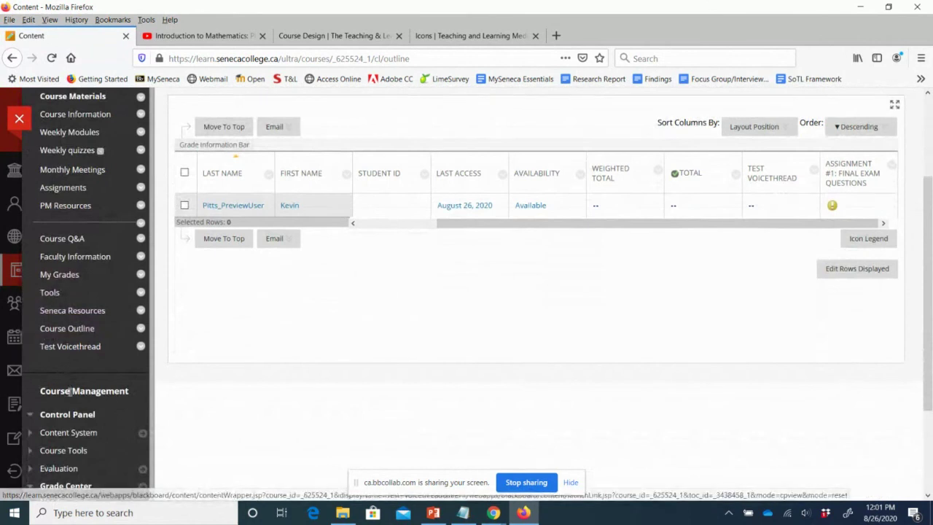
pyautogui.scroll(-3, 64, 332)
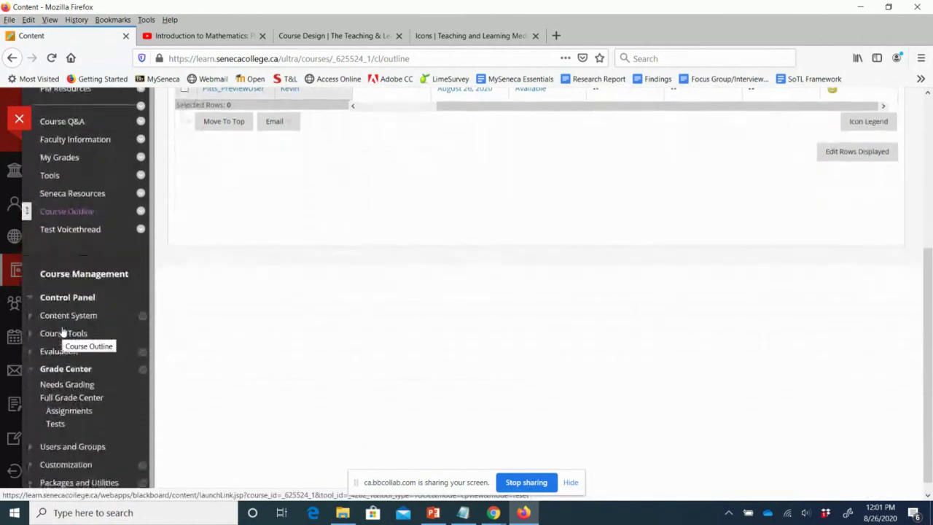
pyautogui.click(67, 372)
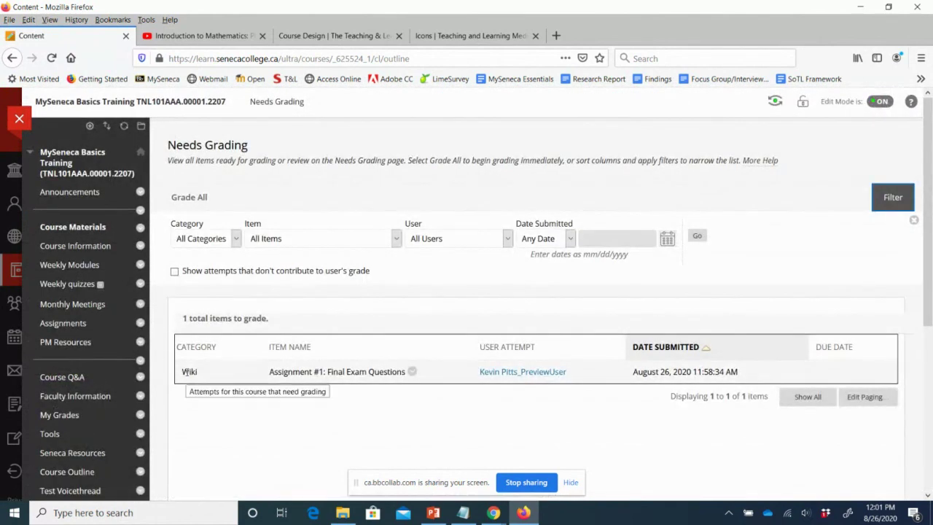
pyautogui.moveTo(280, 372); pyautogui.dragTo(361, 372)
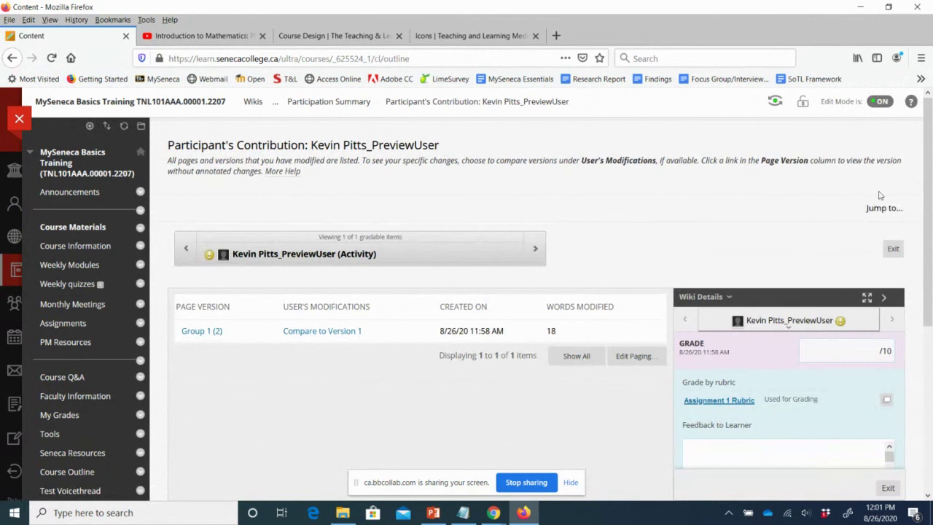
# - View the student's Group 1 (2) page version, highlight its submitted text, and close the version window
pyautogui.moveTo(929, 180); pyautogui.dragTo(931, 250)
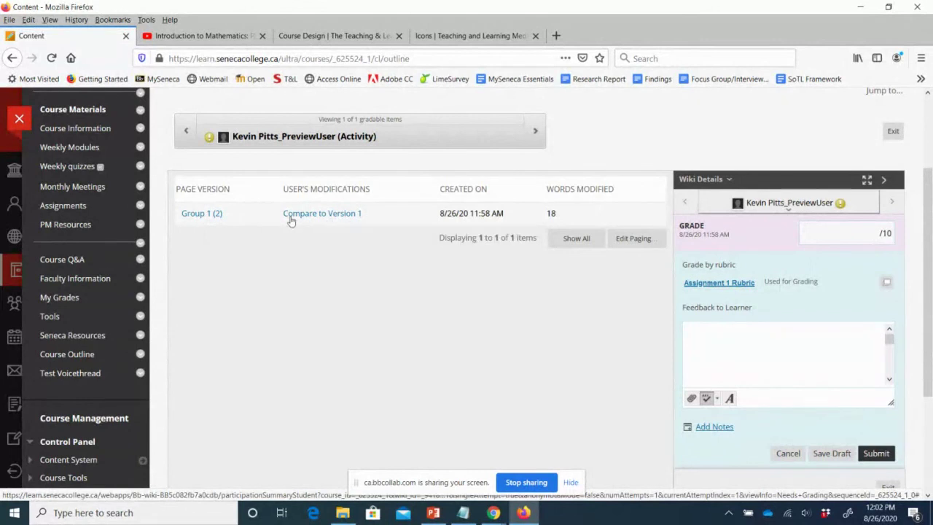
pyautogui.click(211, 213)
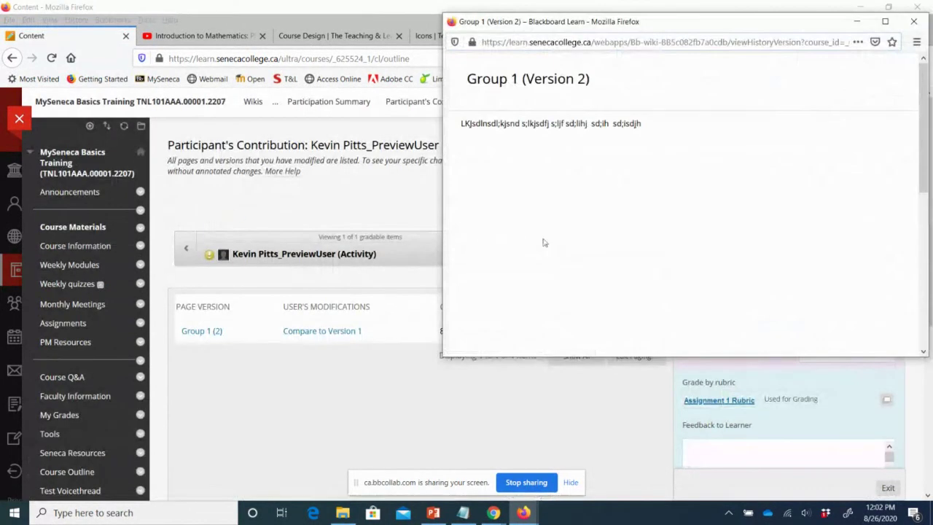
pyautogui.moveTo(463, 124); pyautogui.dragTo(654, 120)
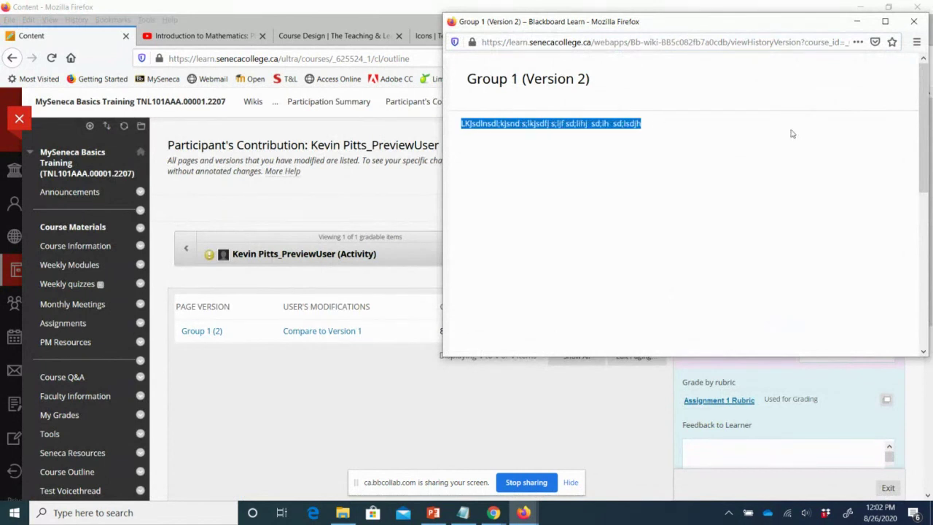
pyautogui.click(914, 21)
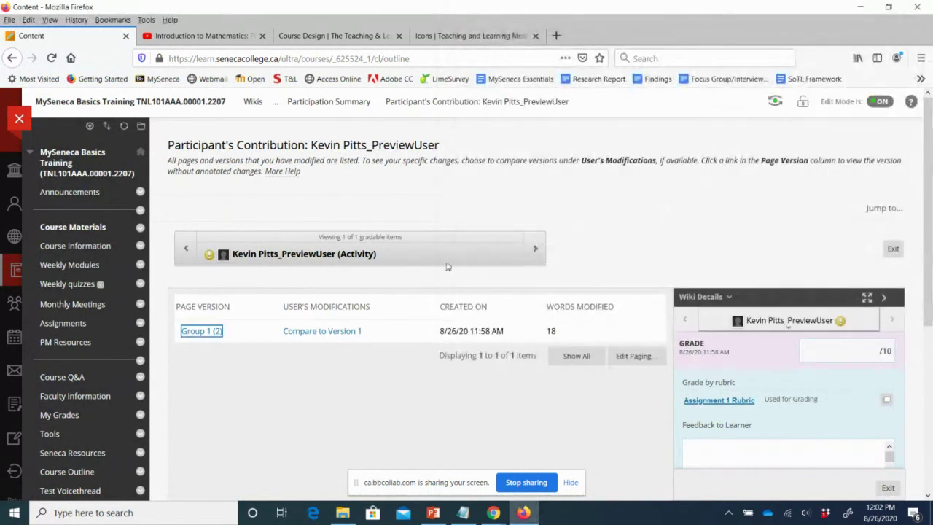
# - Compare the student's Group 1 page with version 1, close the comparison, and check the number of words modified
pyautogui.click(321, 332)
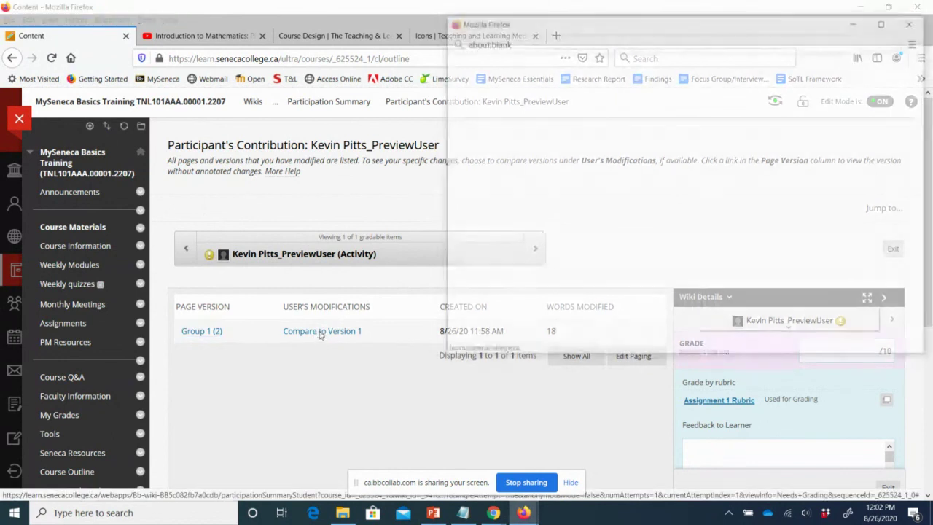
pyautogui.scroll(-3, 513, 256)
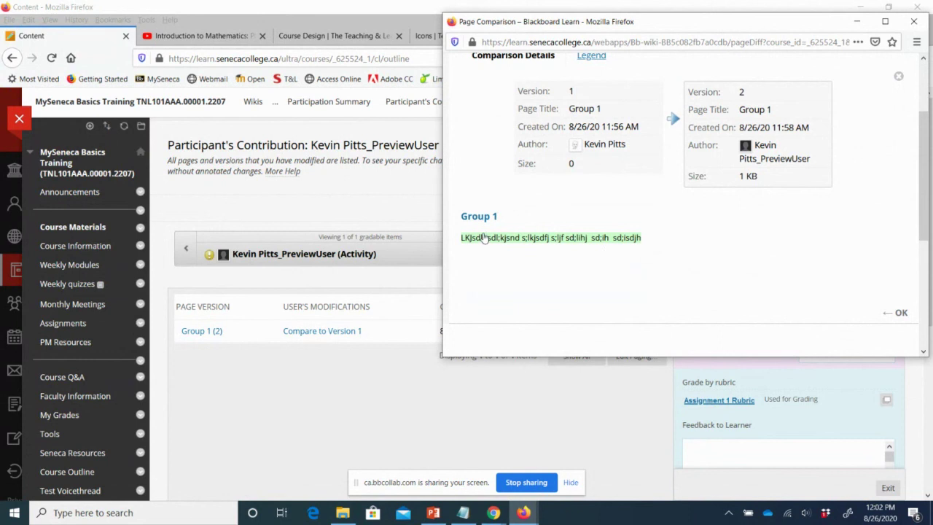
pyautogui.click(897, 312)
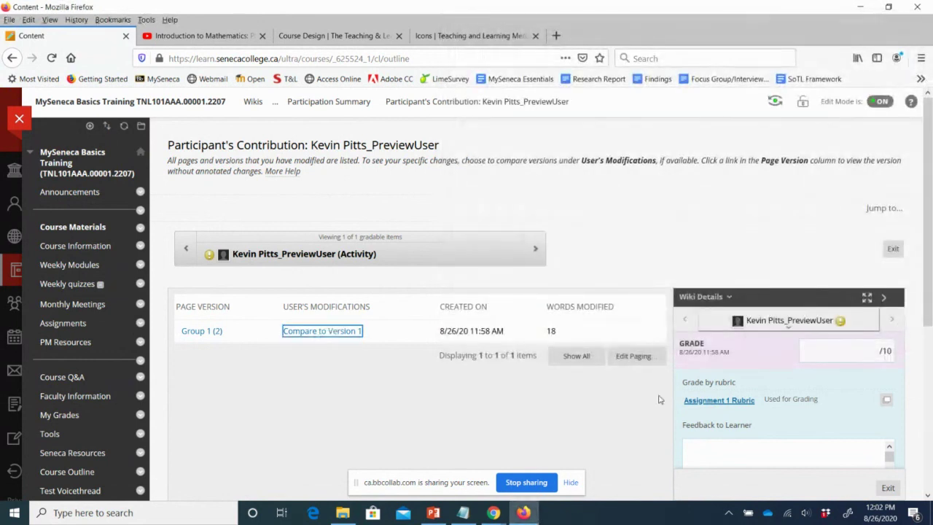
pyautogui.doubleClick(551, 330)
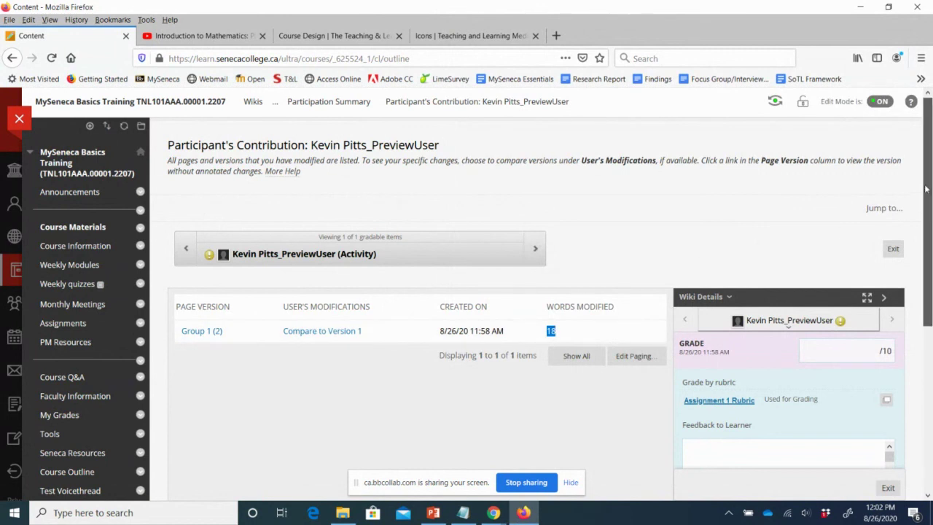
# - Expand Assignment 1 Rubric in the wiki grading details and open it in the separate Rubric Detail window
pyautogui.scroll(-1, 928, 215)
pyautogui.scroll(-2, 927, 215)
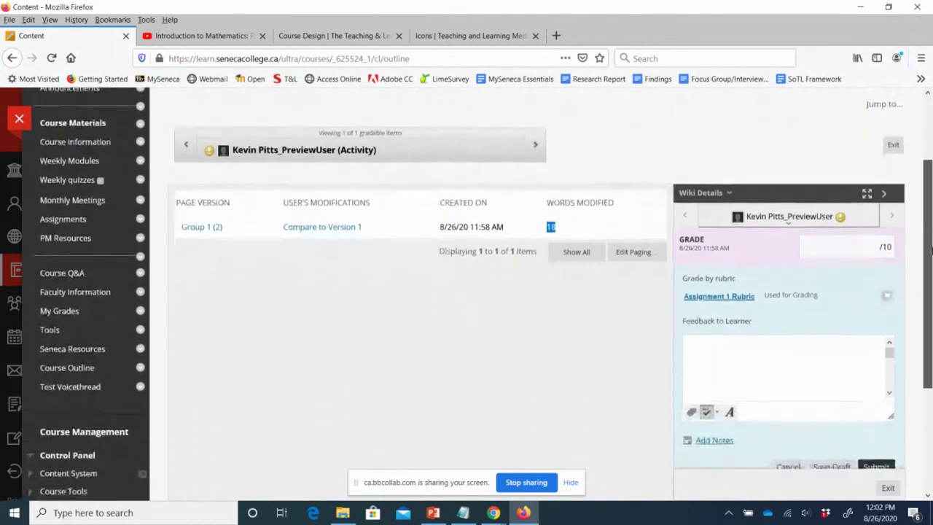
pyautogui.click(706, 284)
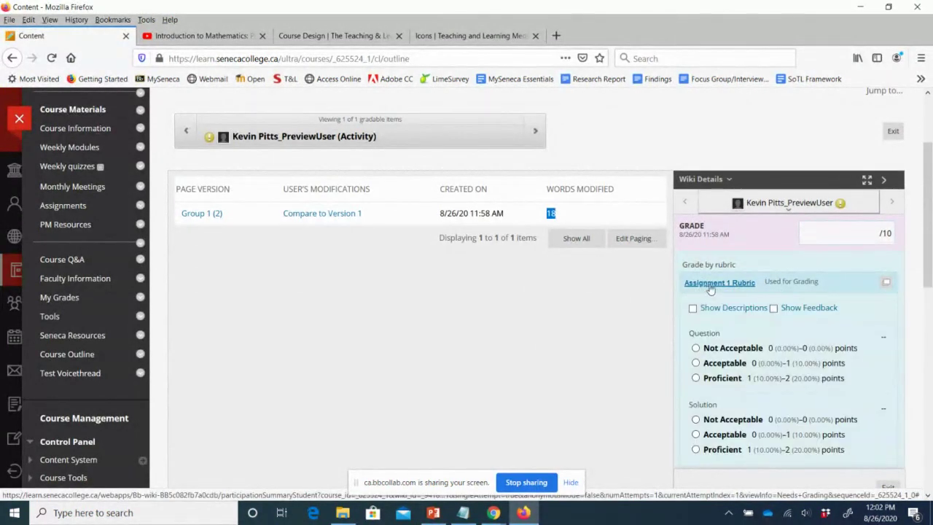
pyautogui.scroll(-2, 928, 310)
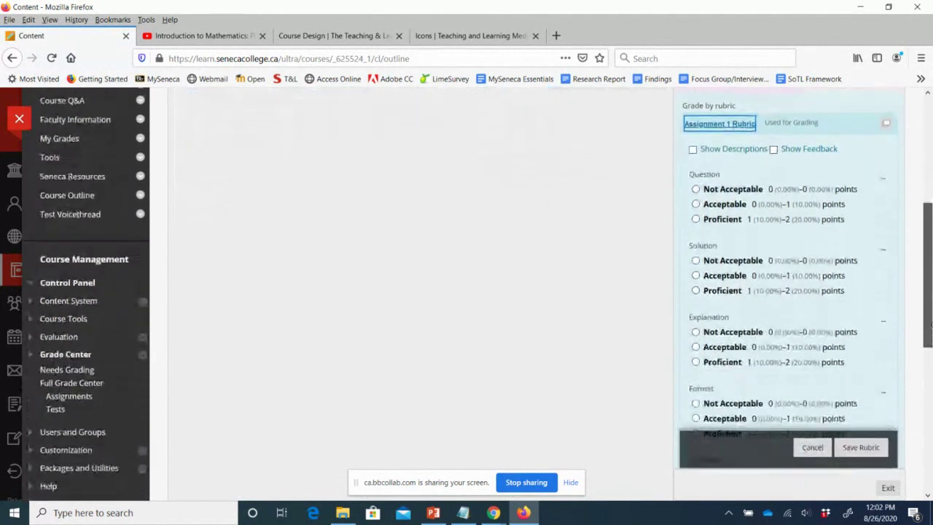
pyautogui.scroll(2, 919, 292)
pyautogui.click(887, 261)
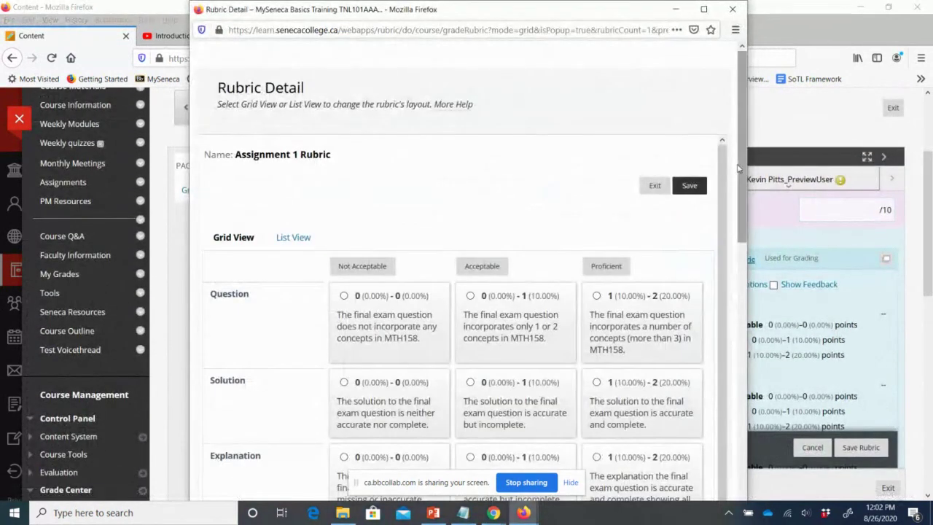
# - Rate the Question criterion Acceptable with 1 (10.00%) point and the Solution criterion Not Acceptable with 0 (0.00%)
pyautogui.scroll(-3, 338, 237)
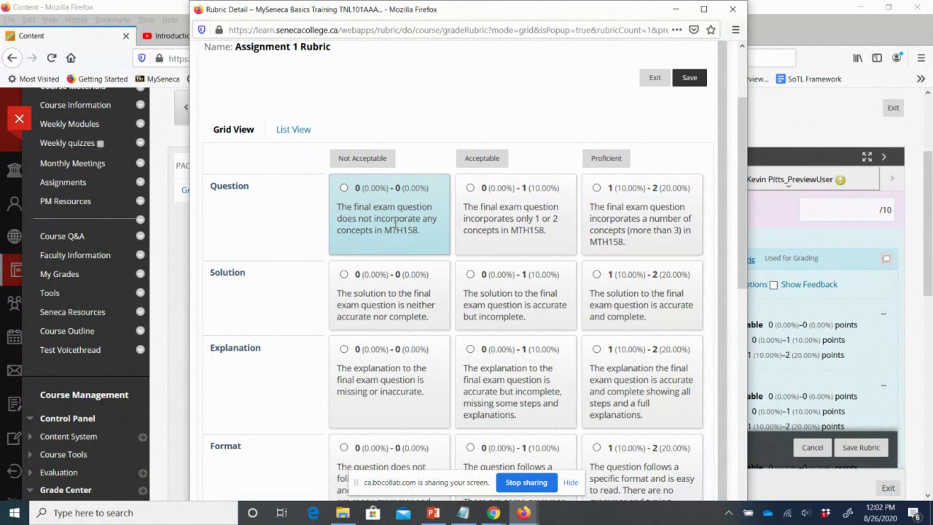
pyautogui.click(487, 218)
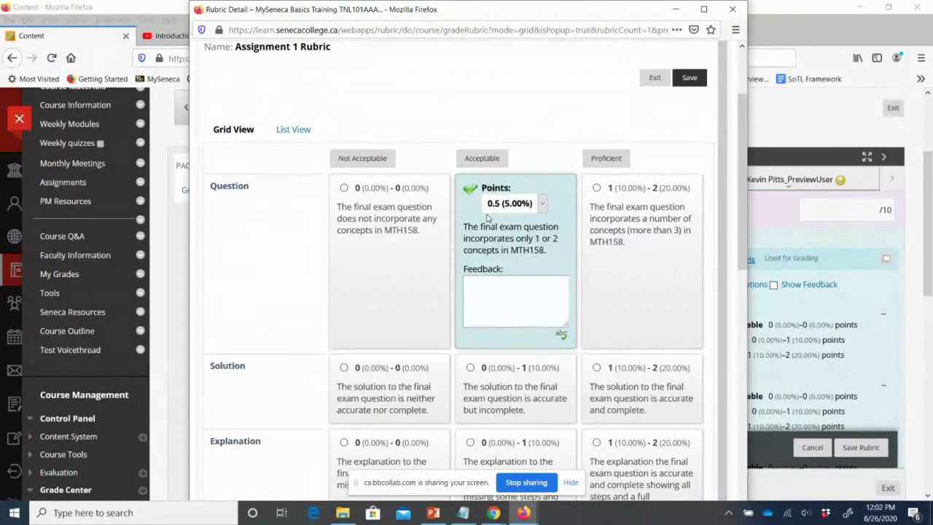
pyautogui.click(543, 205)
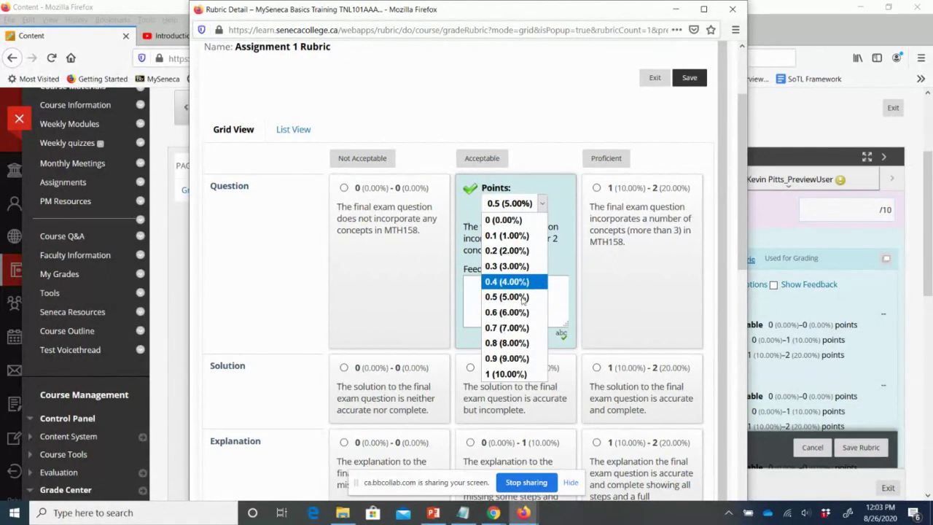
pyautogui.click(511, 374)
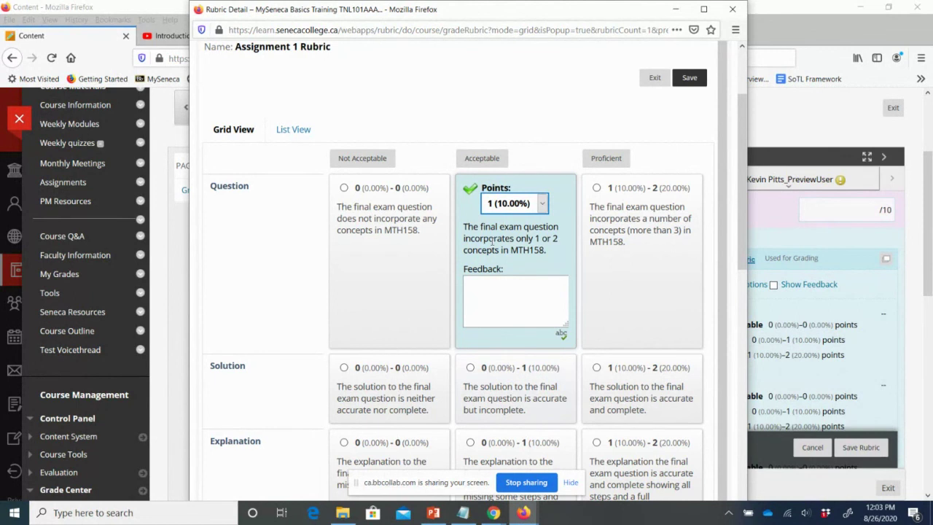
pyautogui.click(470, 367)
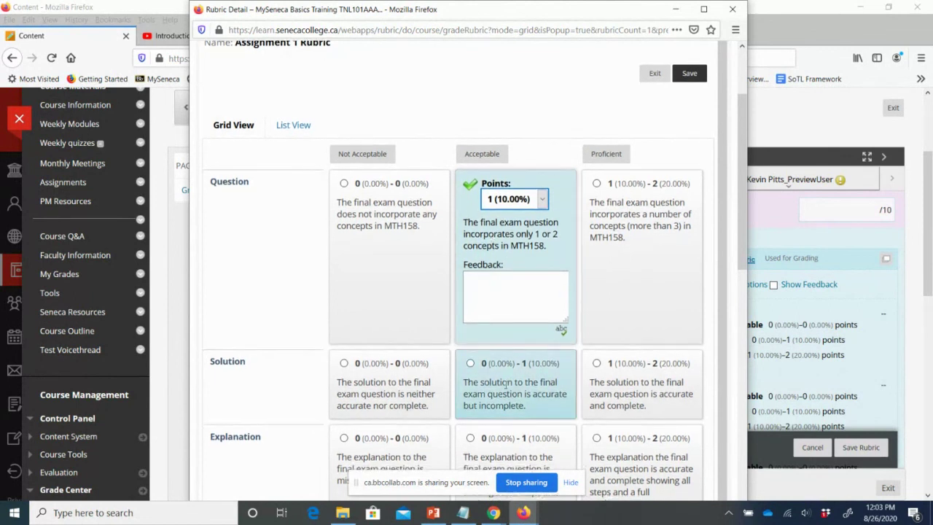
pyautogui.click(397, 386)
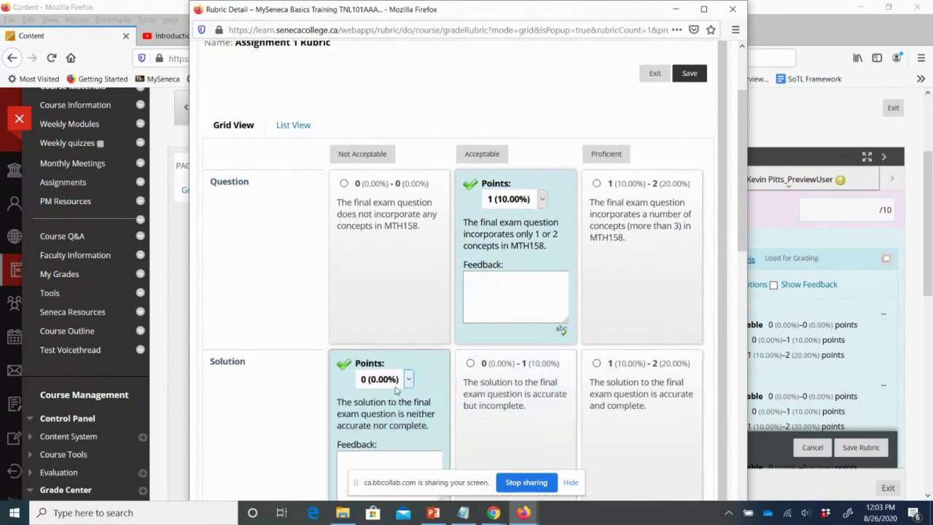
# - Rate the rubric's Explanation criterion Proficient and set its points to 2 (20.00%)
pyautogui.moveTo(736, 211); pyautogui.dragTo(665, 317)
pyautogui.click(665, 317)
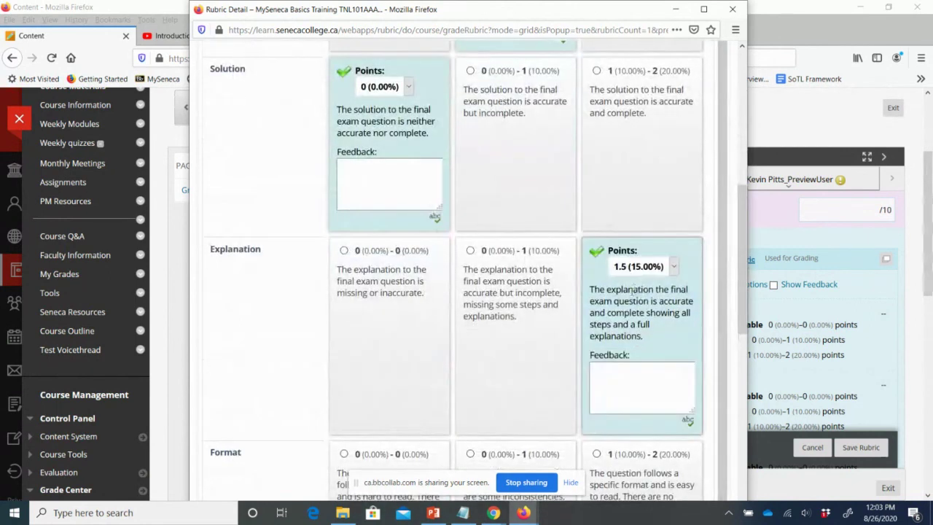
pyautogui.click(670, 267)
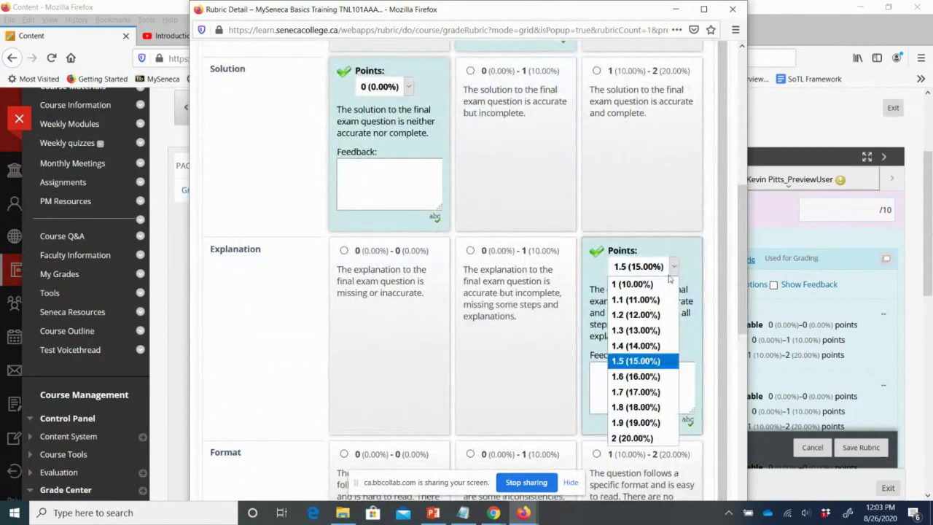
pyautogui.click(640, 437)
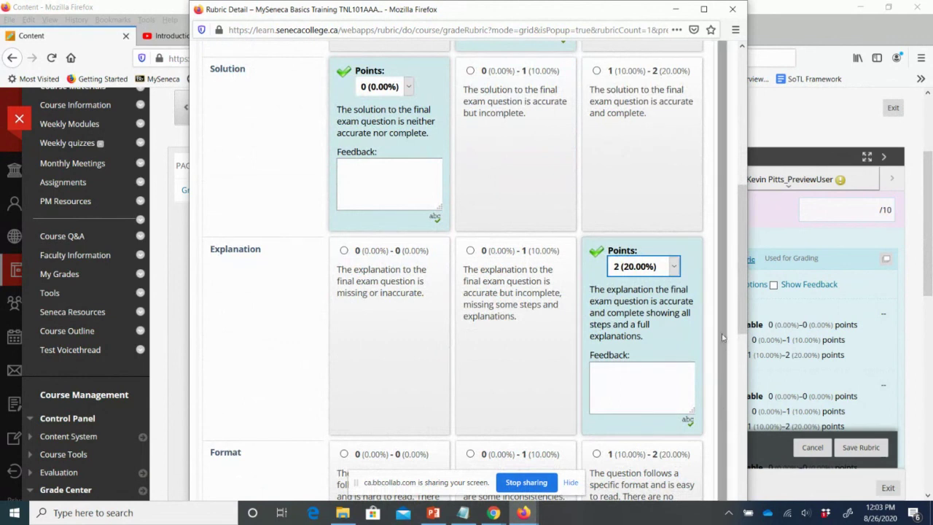
# - Rate the rubric's Format criterion Acceptable and set its points to 1 (10.00%)
pyautogui.moveTo(736, 318); pyautogui.dragTo(737, 408)
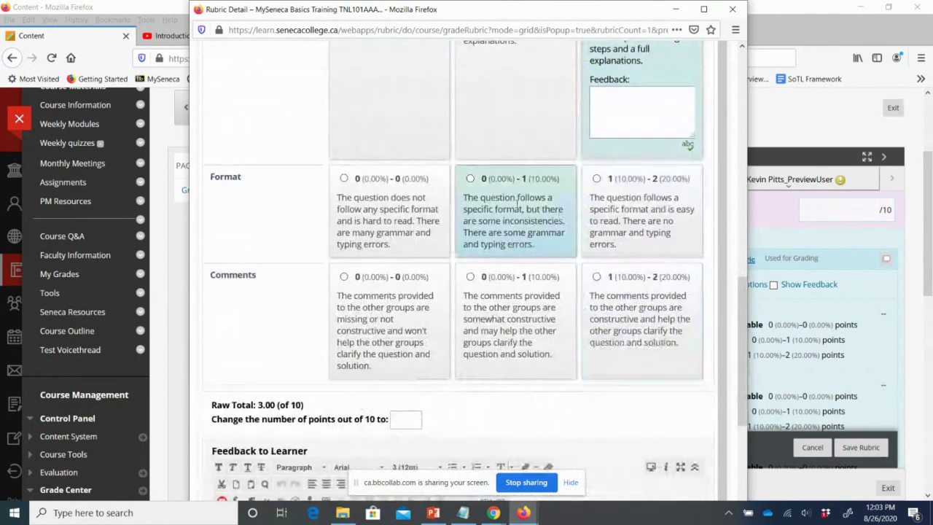
pyautogui.click(499, 206)
pyautogui.click(543, 193)
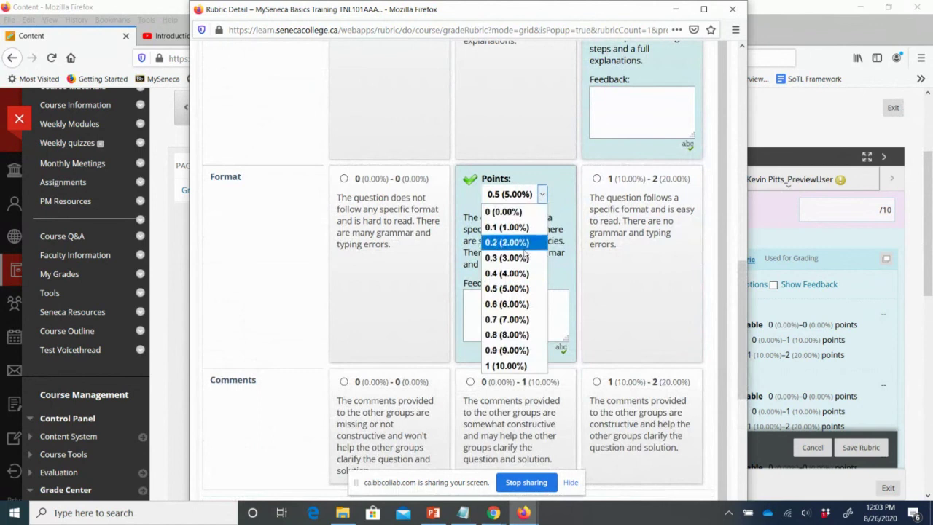
pyautogui.click(504, 366)
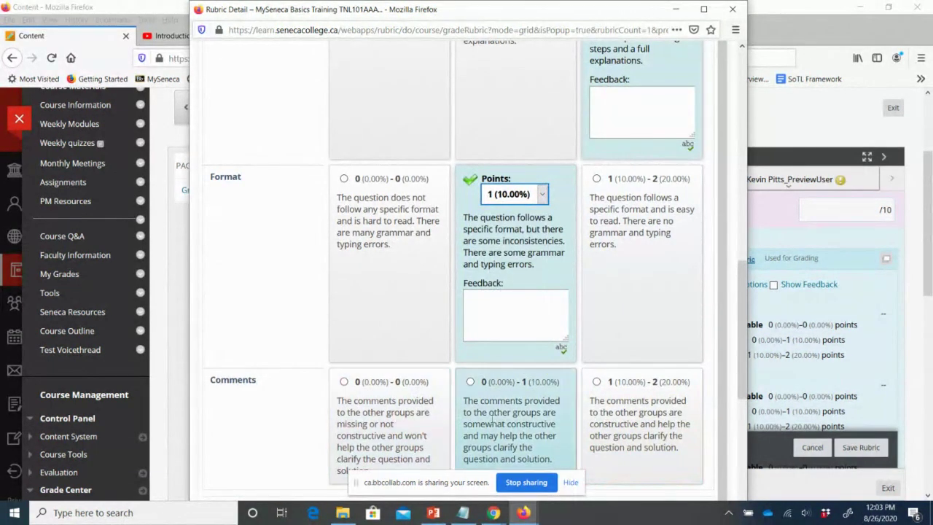
# - Rate the rubric's Comments criterion Acceptable with 0.5 (5.00%) points
pyautogui.click(524, 432)
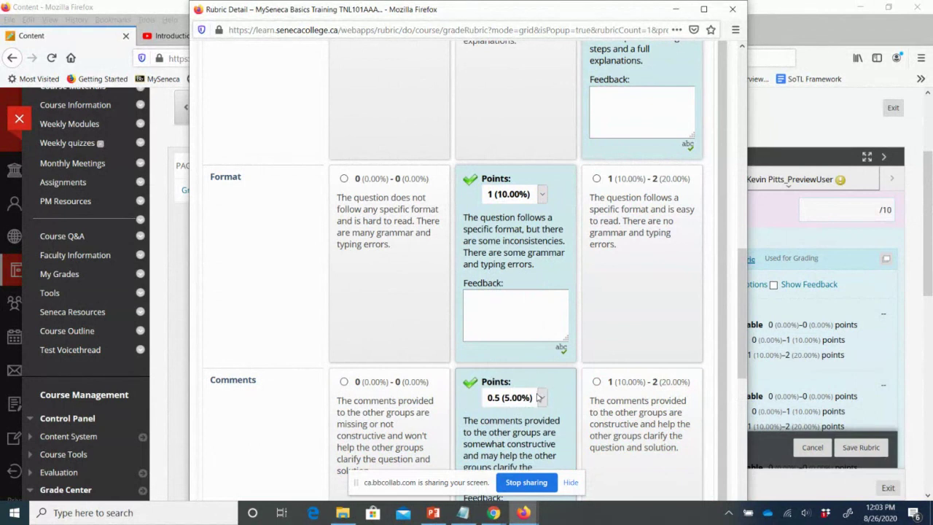
pyautogui.scroll(-4, 722, 387)
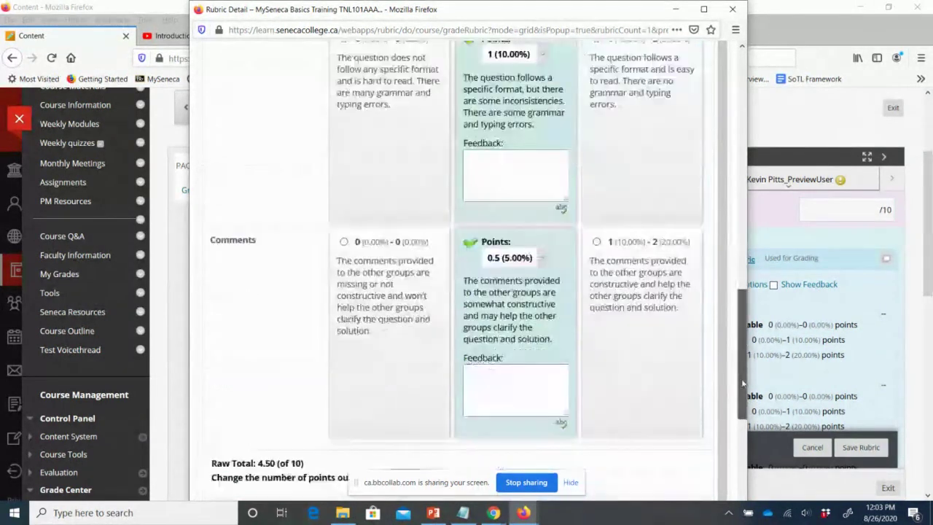
pyautogui.scroll(-2, 725, 372)
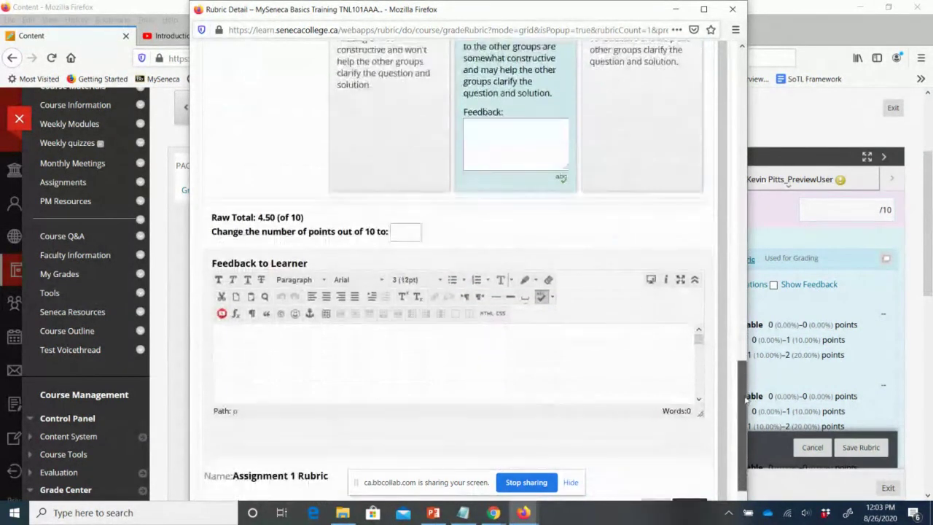
# - Enter "Please resubmit" as the rubric's feedback to the learner and save the rubric evaluation
pyautogui.click(344, 371)
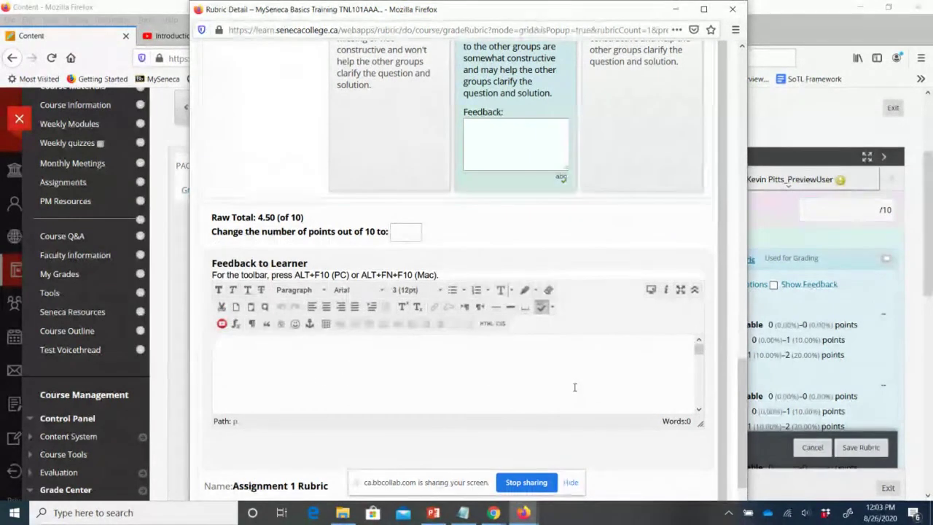
pyautogui.write('Please resubmit')
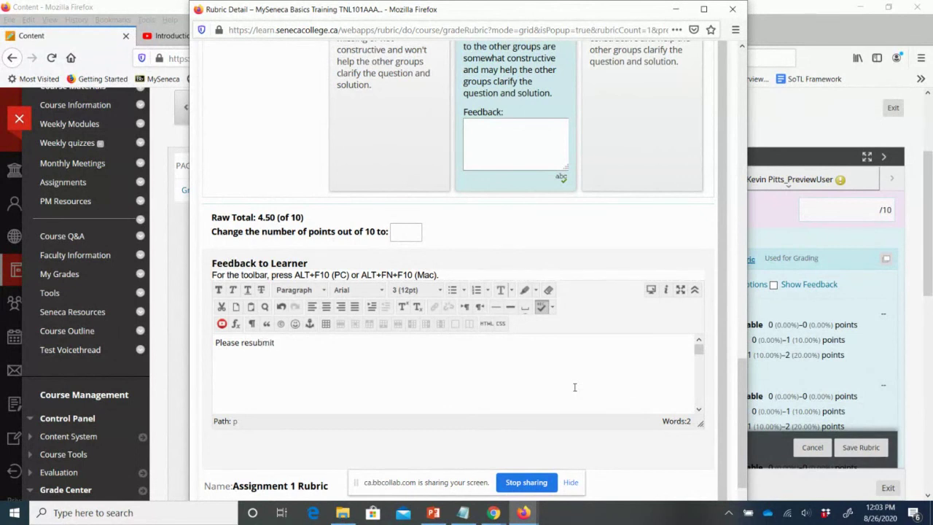
pyautogui.scroll(-2, 562, 358)
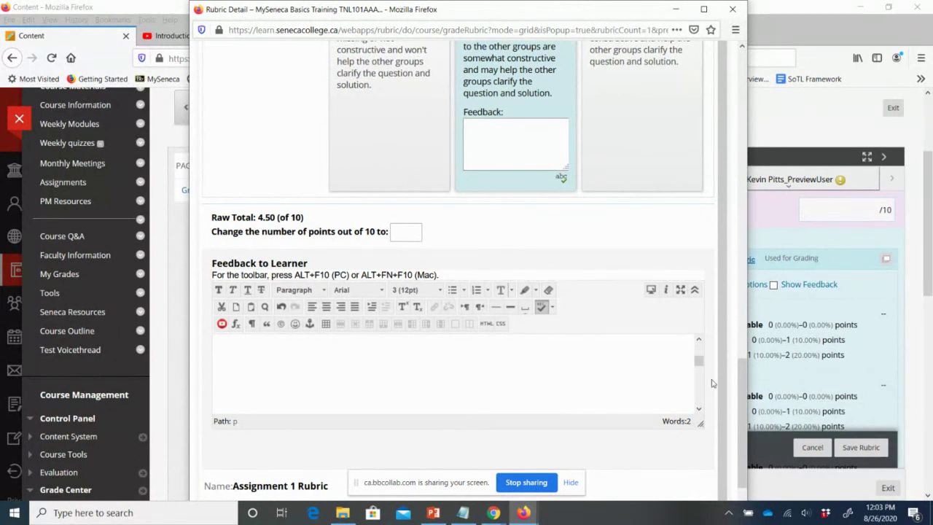
pyautogui.scroll(-2, 744, 383)
pyautogui.click(693, 446)
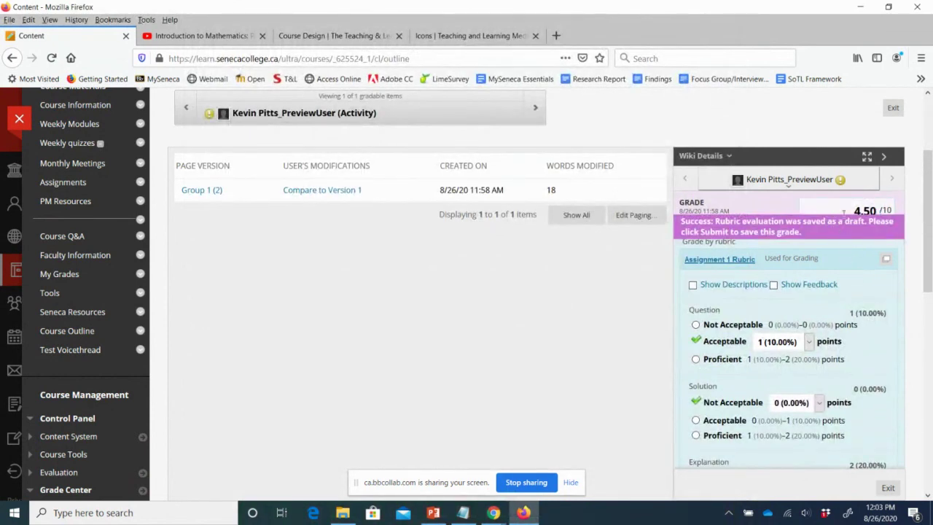
# - Review the rubric ratings and feedback in the wiki grading details and save the rubric there
pyautogui.click(877, 210)
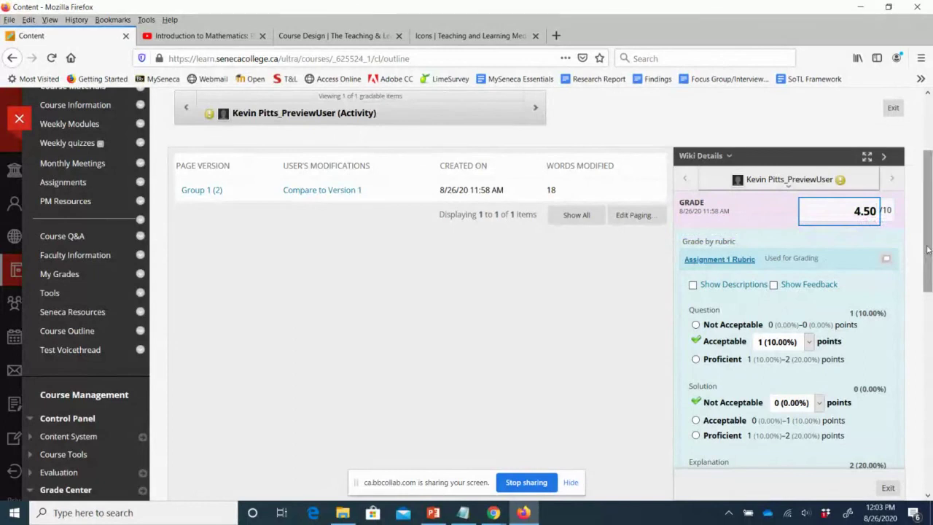
pyautogui.scroll(-3, 928, 263)
pyautogui.moveTo(928, 262); pyautogui.dragTo(926, 290)
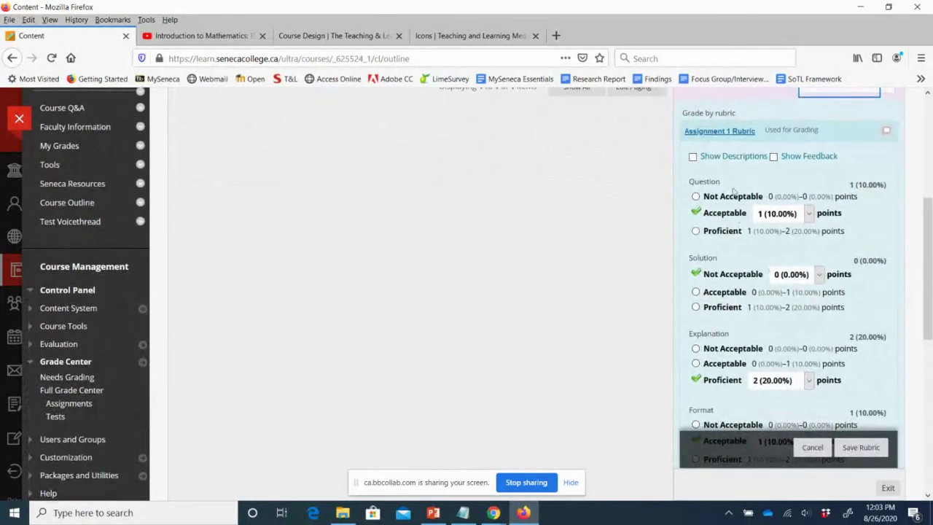
pyautogui.moveTo(926, 267); pyautogui.dragTo(923, 377)
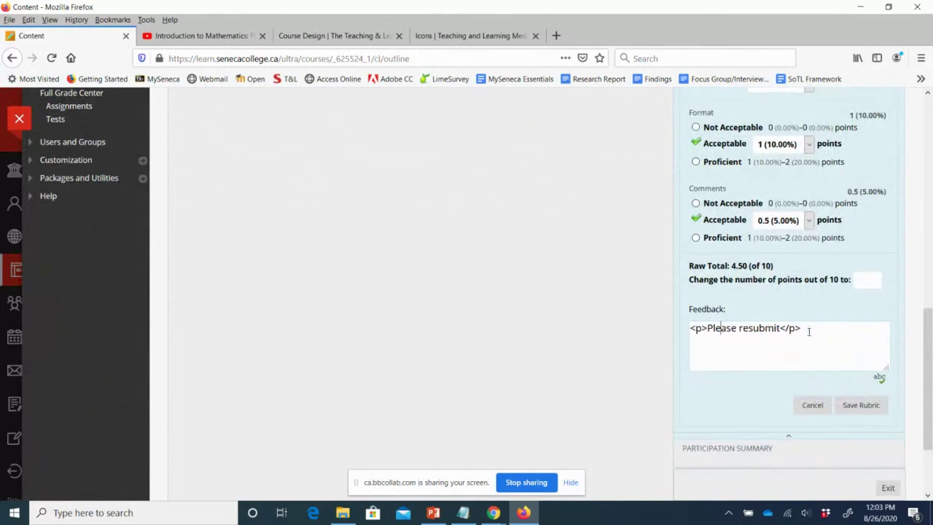
pyautogui.click(859, 404)
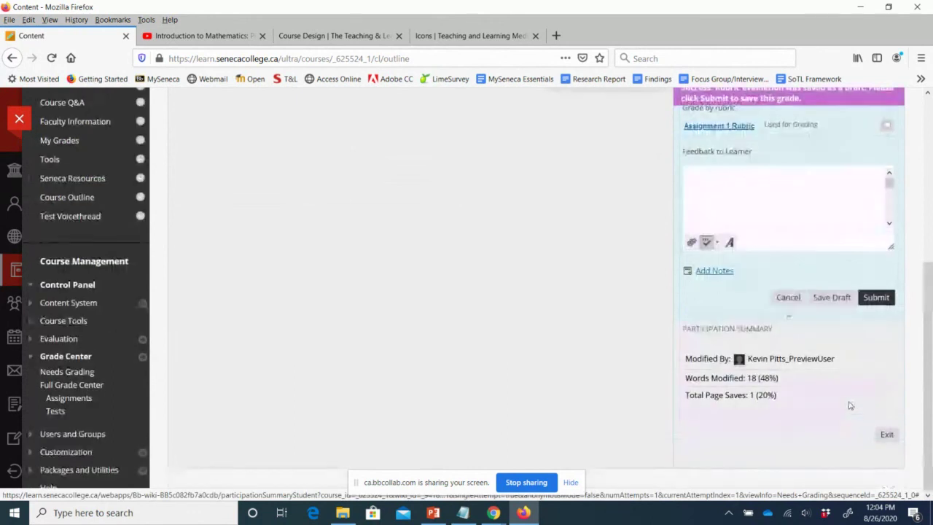
# - Enter the learner feedback "Intersting question", "Solution is incomplete." and "kldaskljaslkdj" as separate paragraphs
pyautogui.click(701, 181)
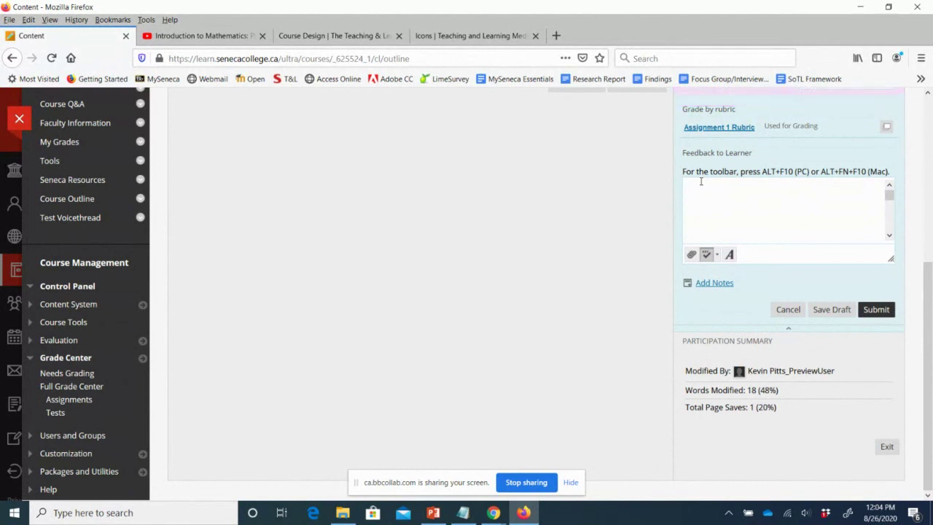
pyautogui.write('Intersting ')
pyautogui.write('question ')
pyautogui.write('Solution is')
pyautogui.write(' incomplete')
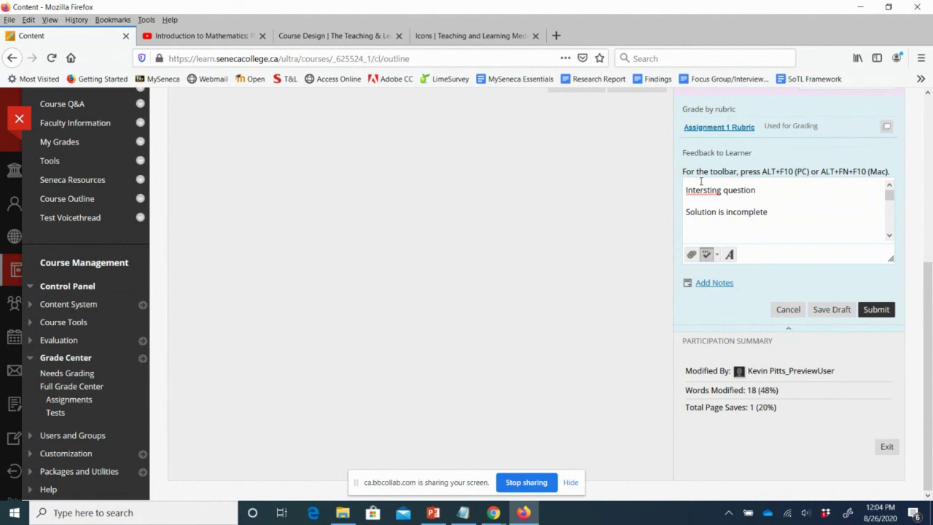
pyautogui.write('.')
pyautogui.press('Return')
pyautogui.press('Return')
pyautogui.write('kldaskljaslkdj')
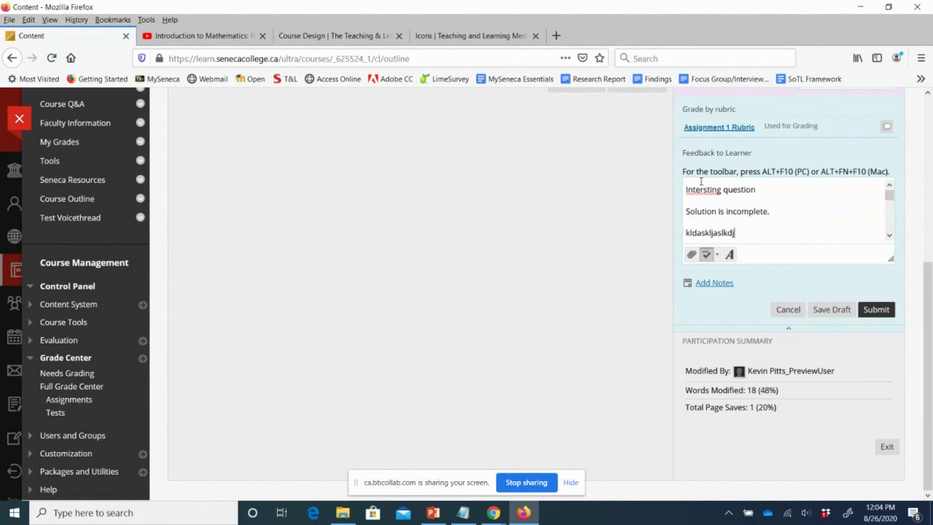
pyautogui.press('Return')
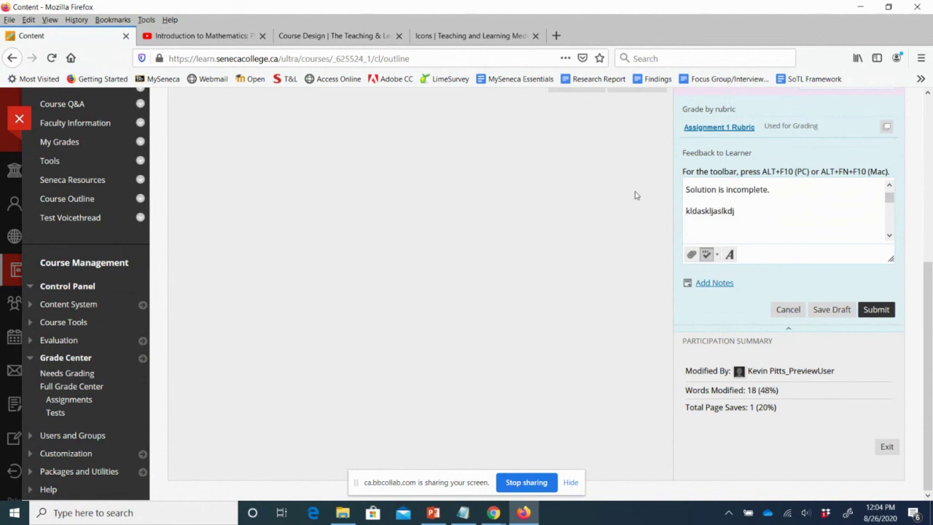
# - Add the private Grading Notes field below the learner feedback, and collapse and re-expand the grading section
pyautogui.click(717, 257)
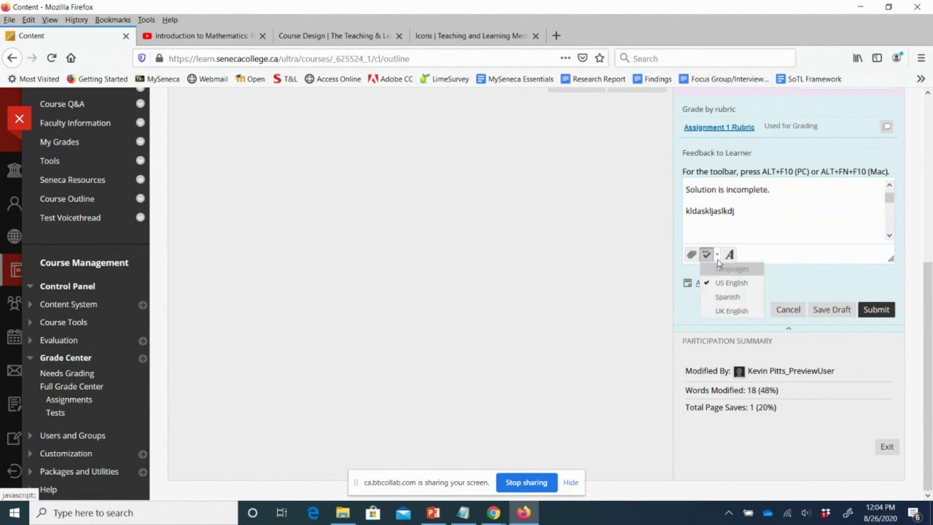
pyautogui.click(798, 239)
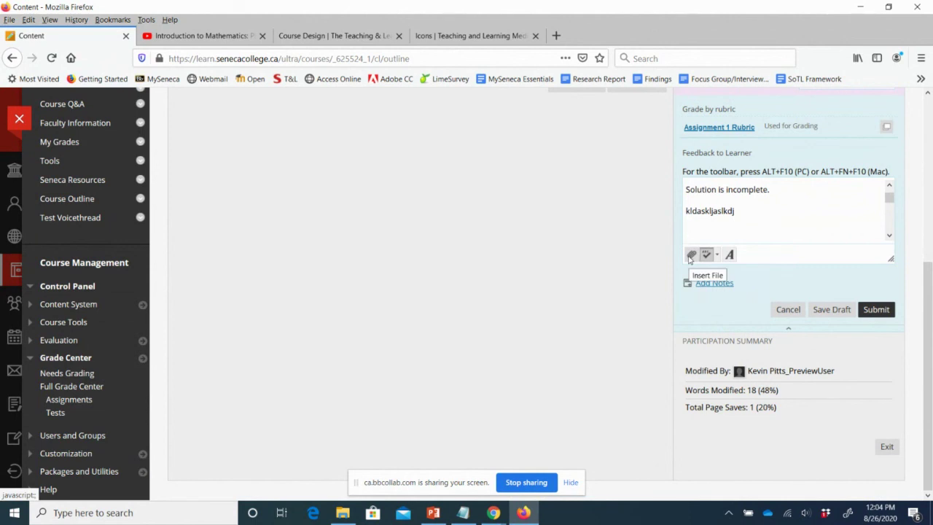
pyautogui.click(720, 287)
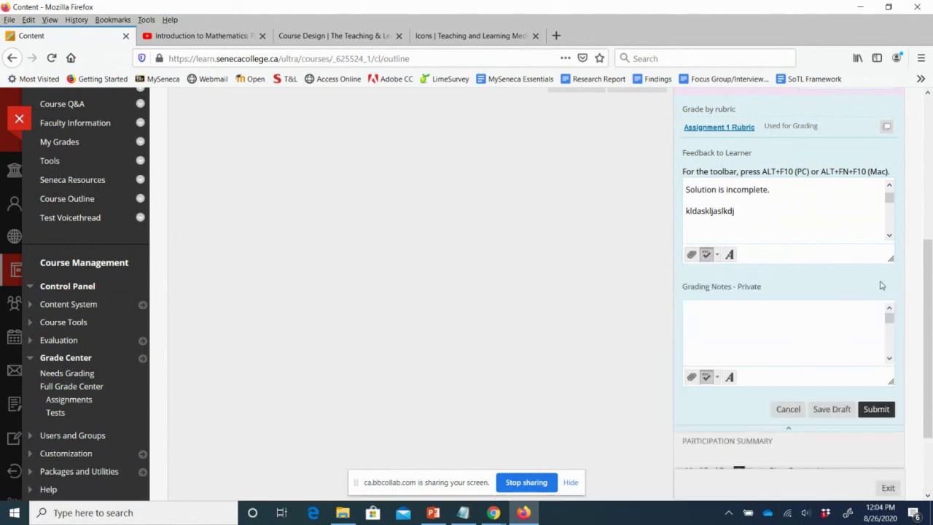
pyautogui.click(790, 428)
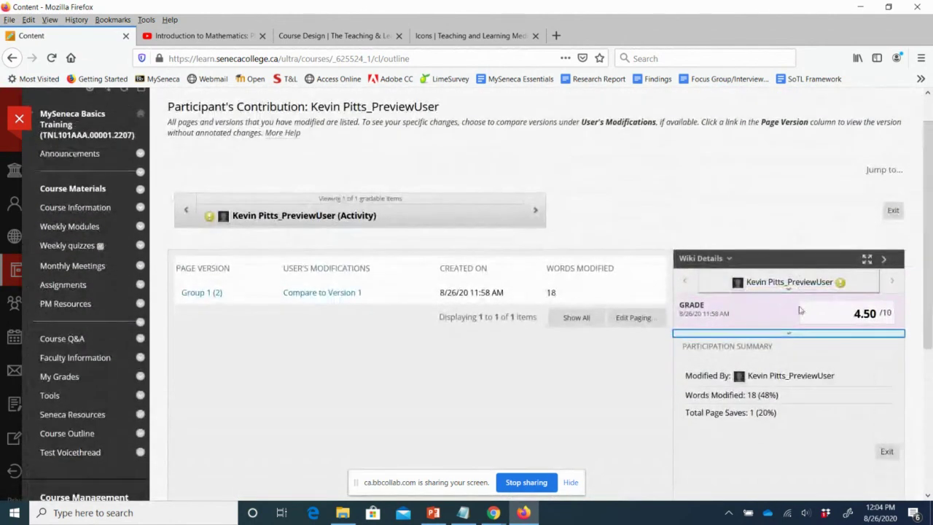
pyautogui.click(788, 335)
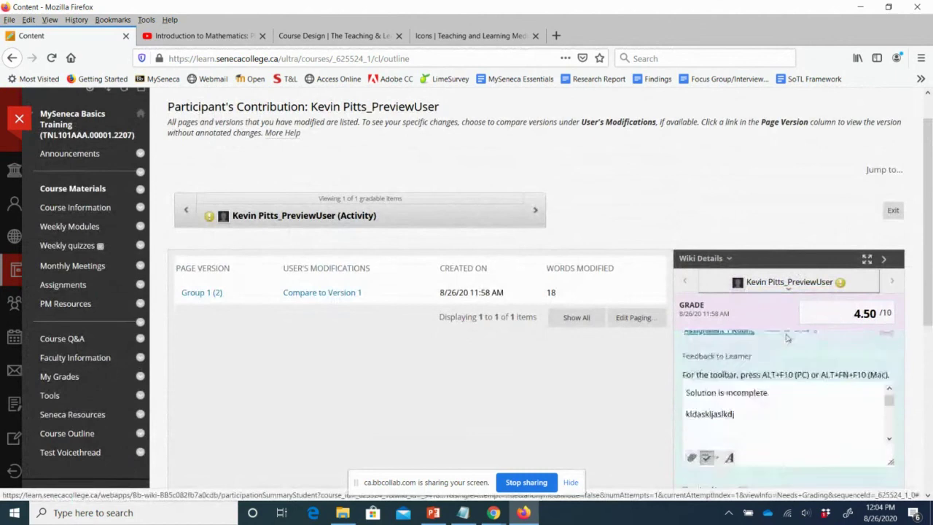
# - Open the learner feedback in the full editor and start its recording tool, allowing camera and microphone access
pyautogui.moveTo(930, 291); pyautogui.dragTo(929, 376)
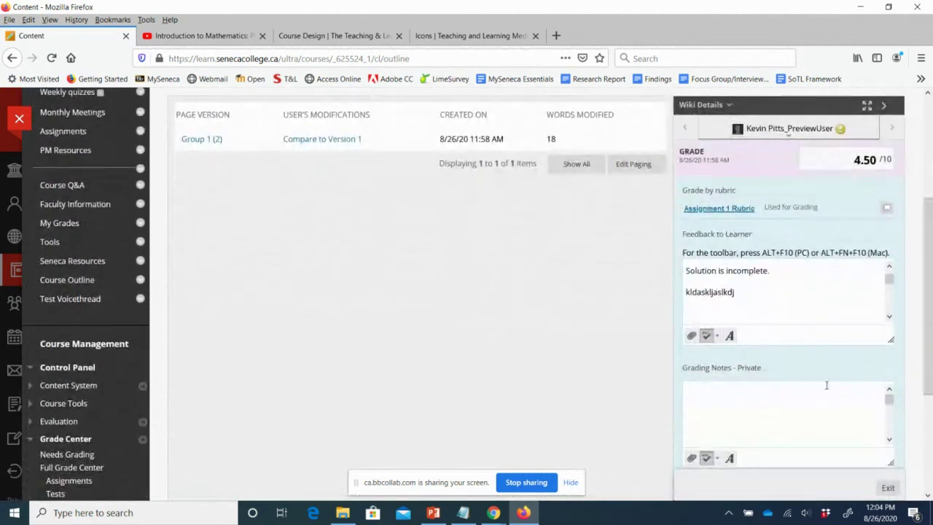
pyautogui.click(729, 337)
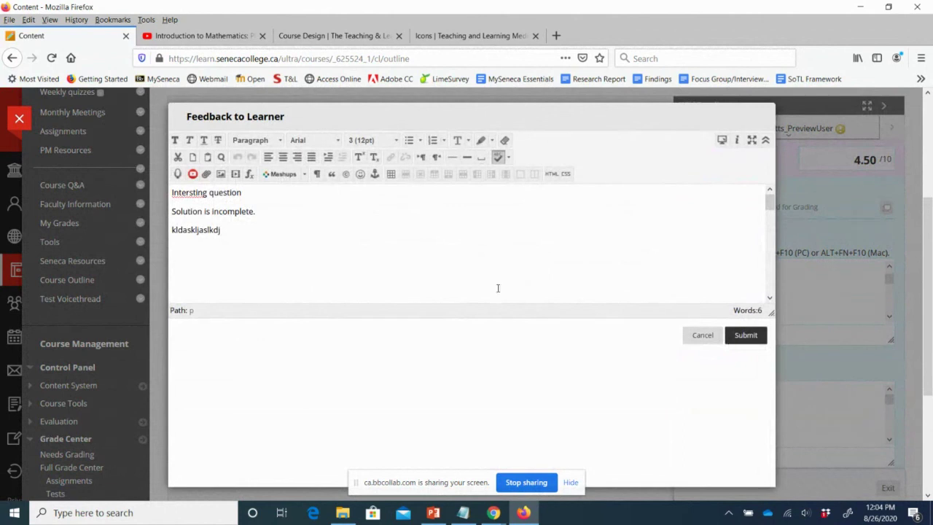
pyautogui.click(177, 175)
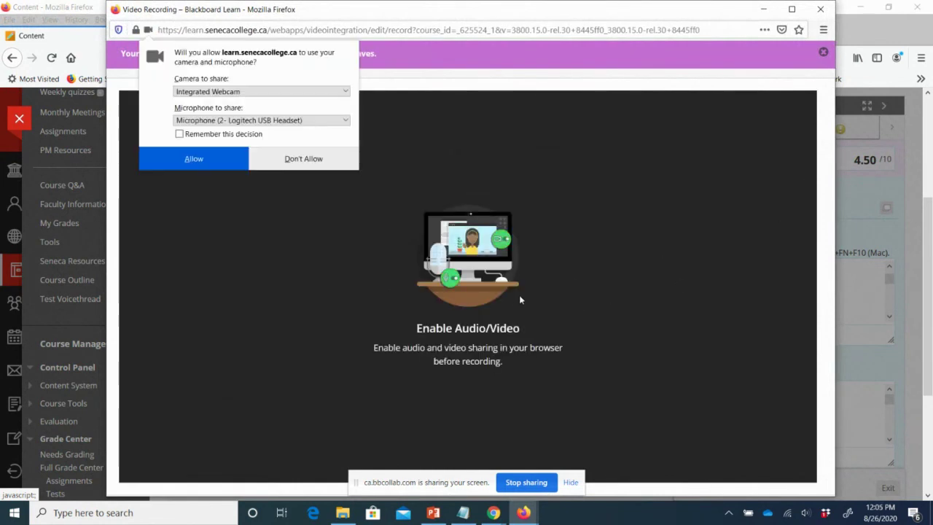
pyautogui.click(192, 160)
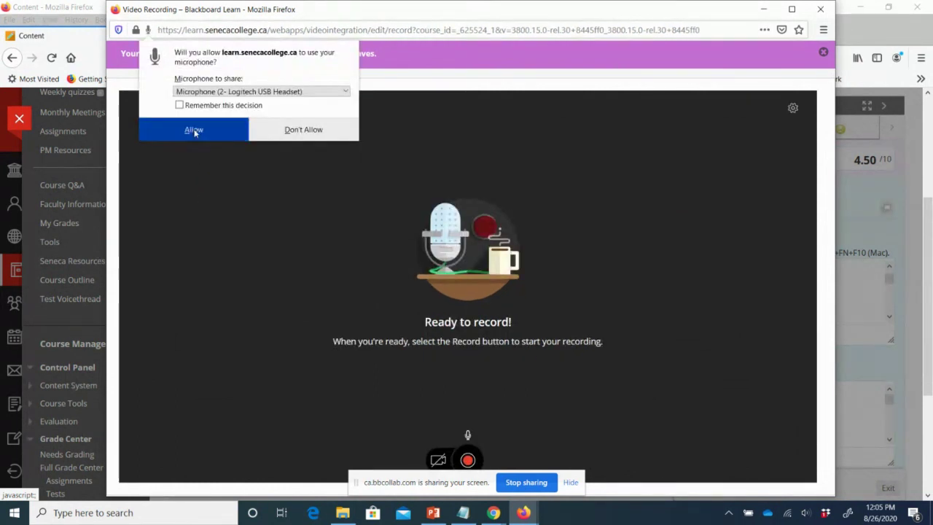
pyautogui.click(194, 131)
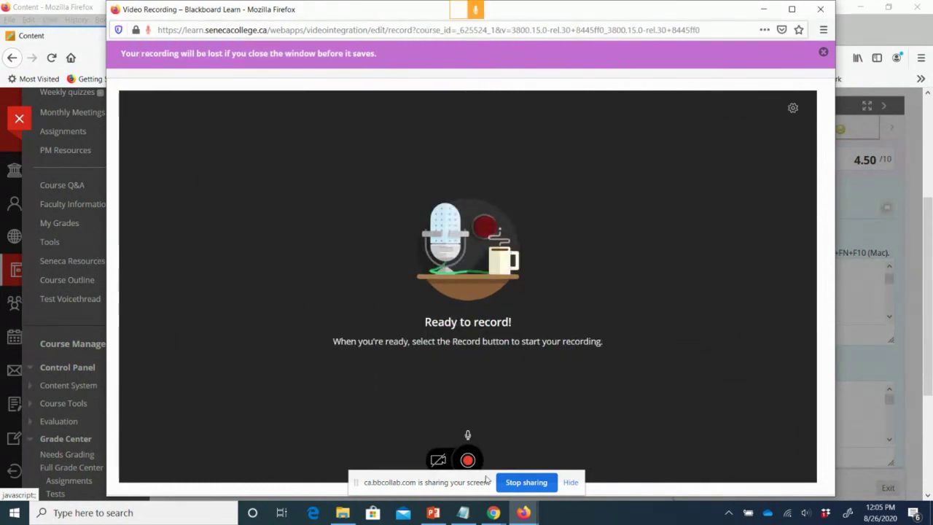
# - Record about 20 seconds of audio feedback, insert it with its default name, and submit the feedback text
pyautogui.click(468, 460)
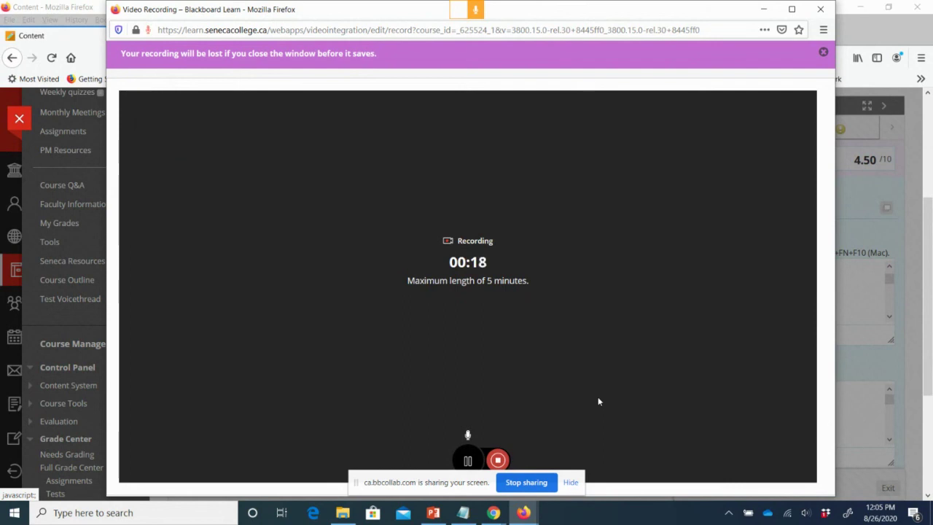
pyautogui.click(498, 460)
pyautogui.click(757, 465)
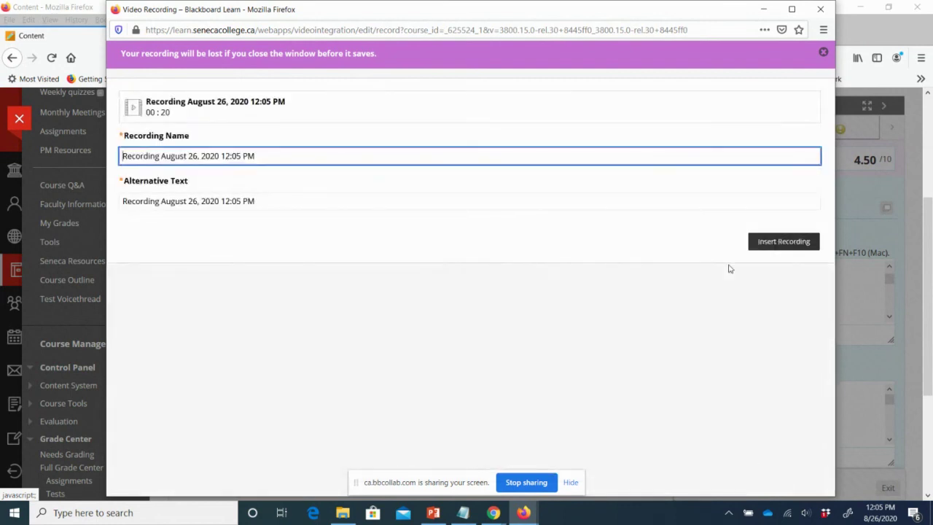
pyautogui.click(774, 243)
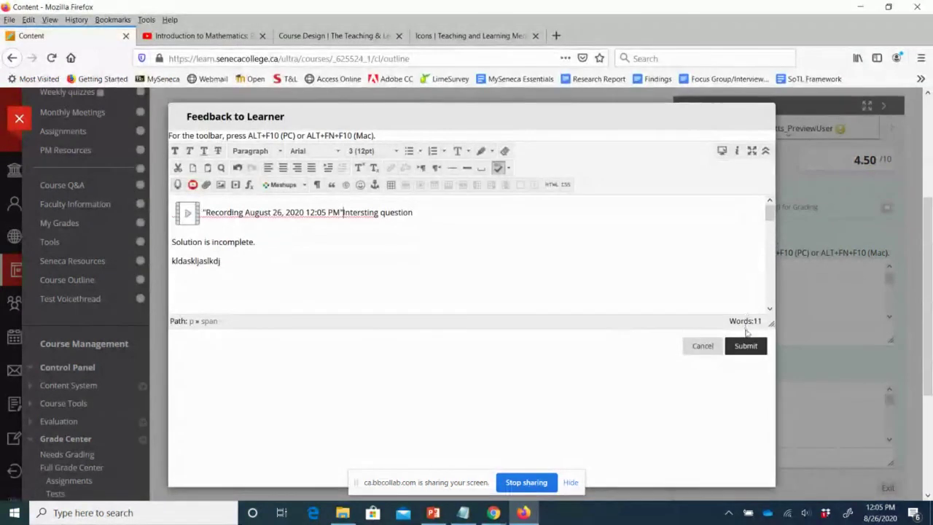
pyautogui.click(744, 347)
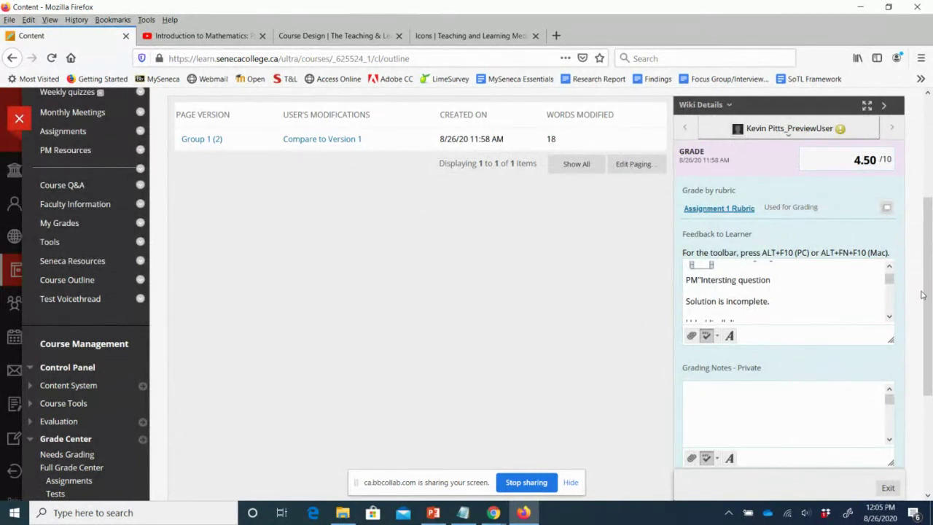
# - Submit the wiki grade and open the Full Grade Center to check the Assignment #1: Final Exam Questions column
pyautogui.moveTo(924, 295); pyautogui.dragTo(930, 414)
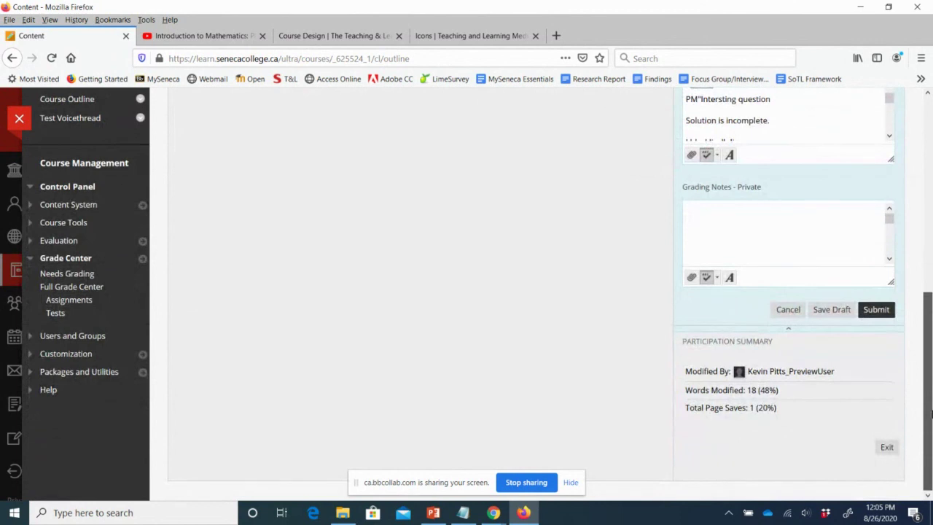
pyautogui.click(879, 310)
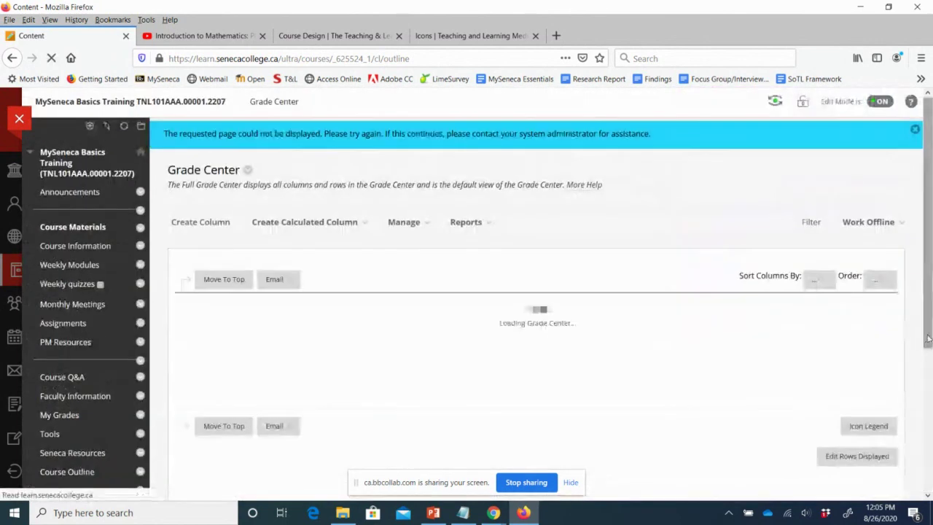
pyautogui.click(929, 339)
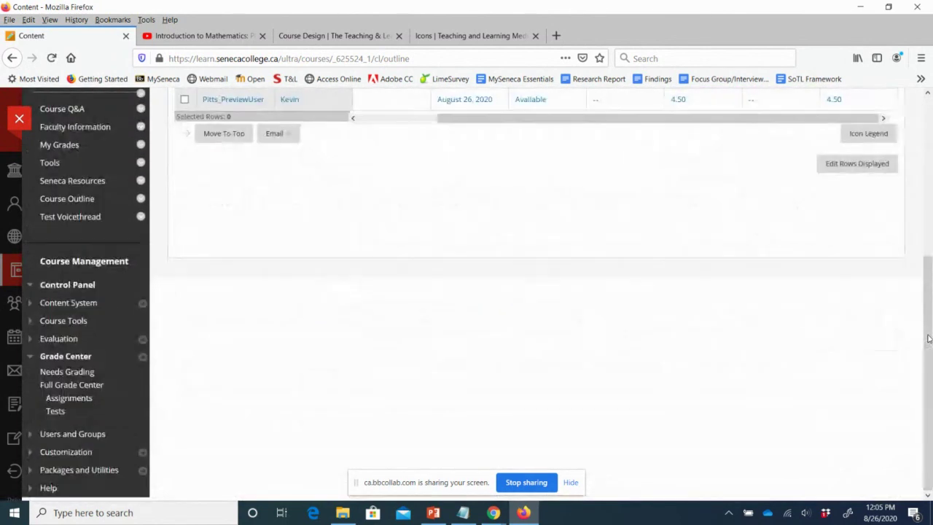
pyautogui.click(81, 387)
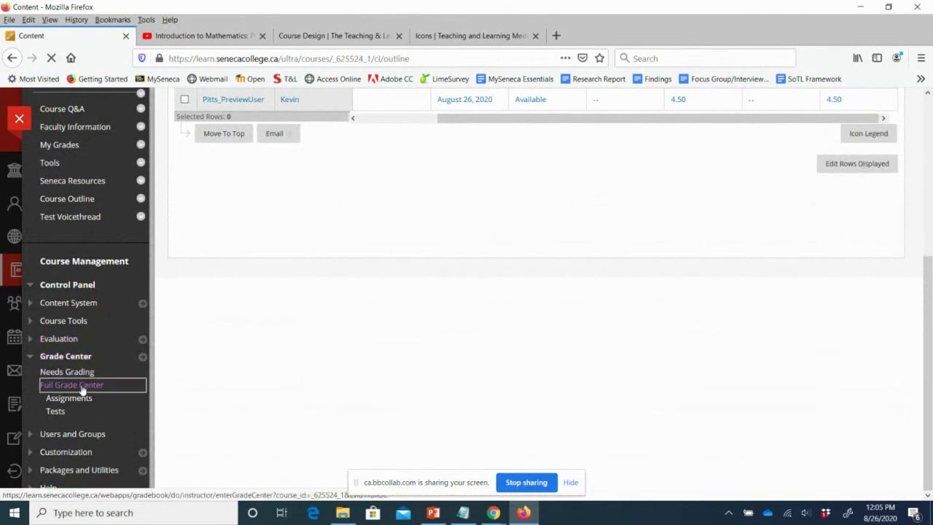
pyautogui.scroll(-2, 593, 316)
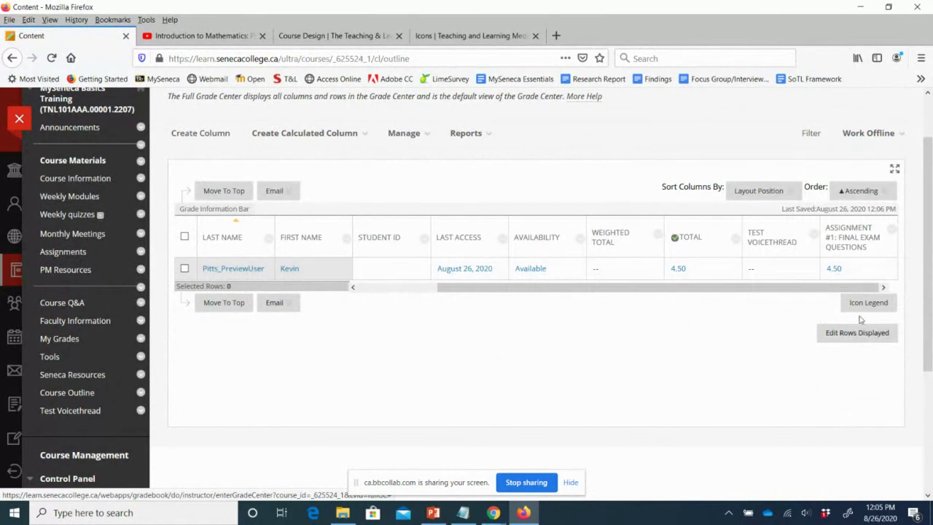
pyautogui.scroll(2, 860, 320)
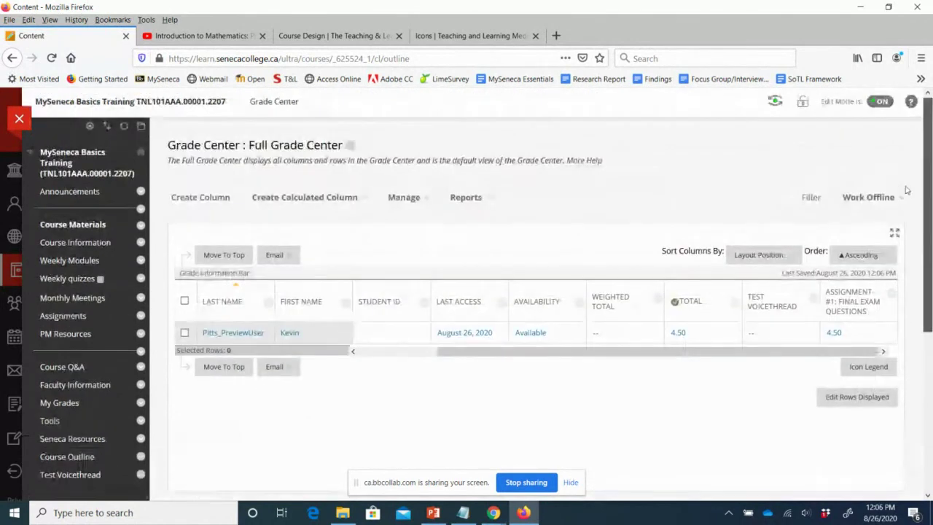
# - Enter student preview and view the completed rubric and instructor feedback for Assignment #1: Final Exam Questions in My Grades
pyautogui.click(774, 104)
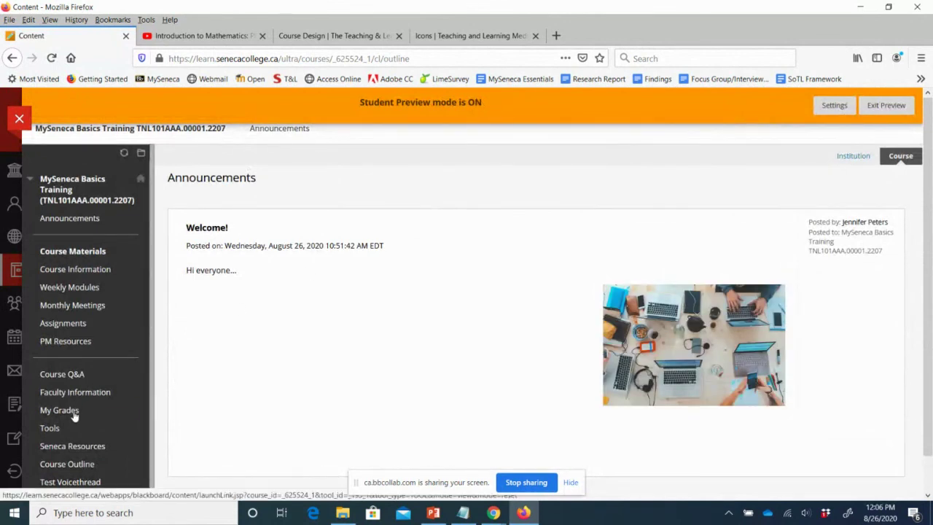
pyautogui.click(60, 411)
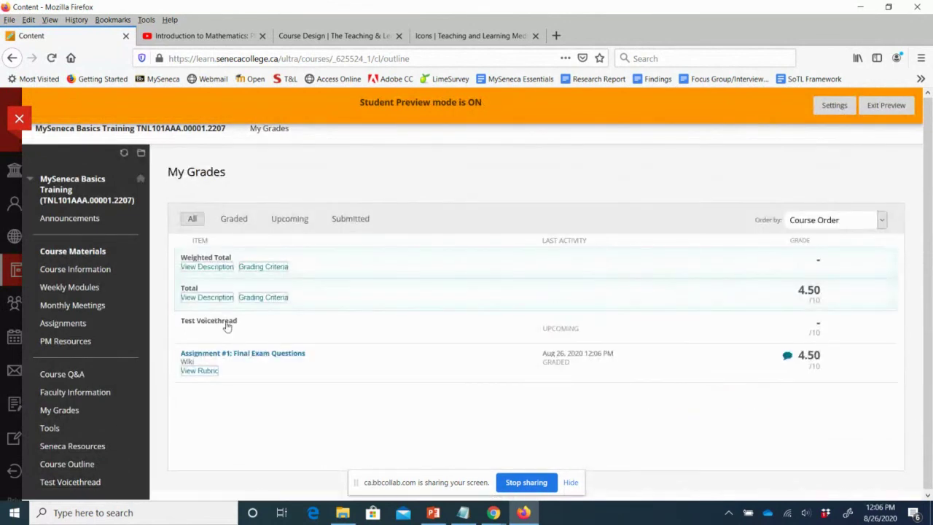
pyautogui.click(199, 371)
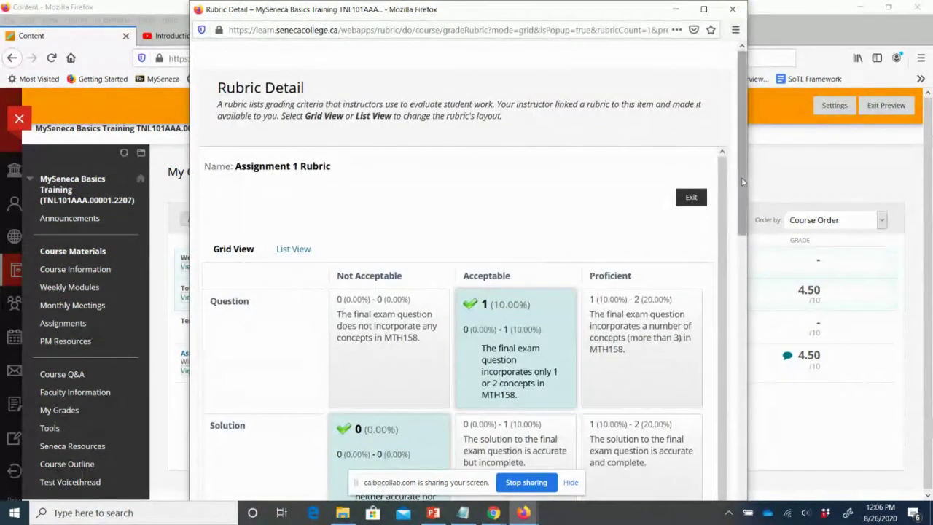
pyautogui.scroll(-5, 742, 182)
pyautogui.scroll(5, 741, 181)
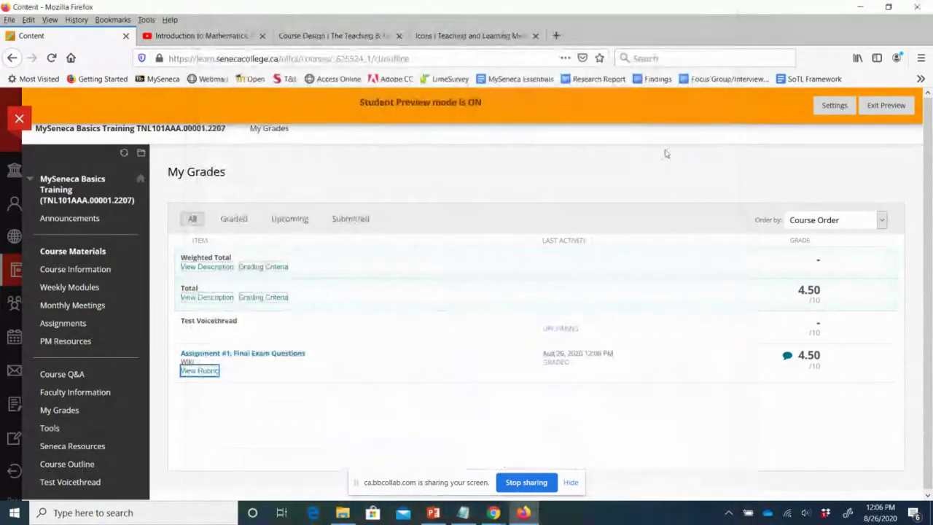
pyautogui.click(733, 10)
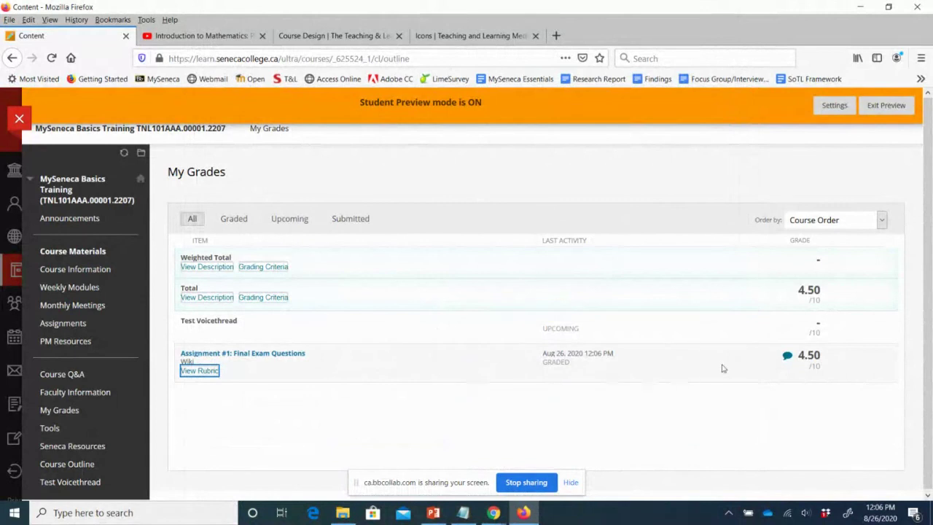
pyautogui.click(788, 356)
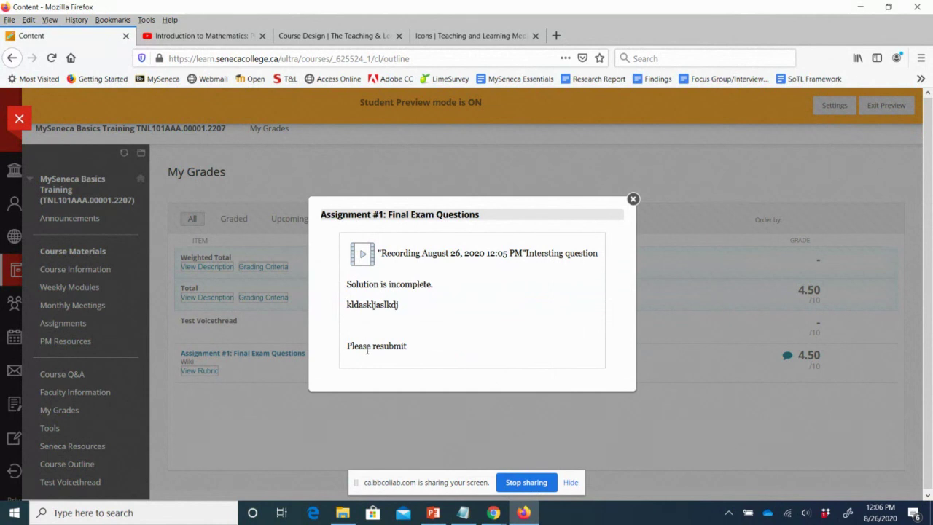
pyautogui.click(633, 199)
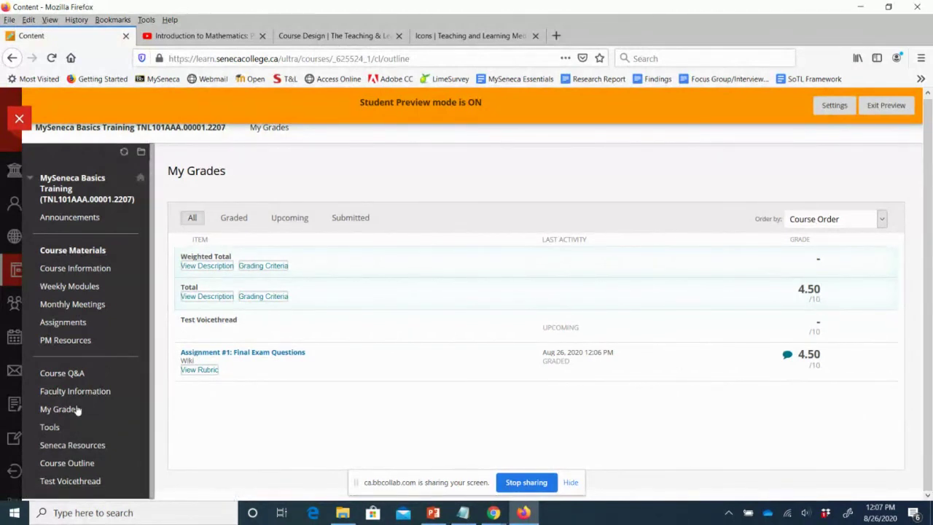
# - Exit student preview, keeping the preview user and all data
pyautogui.click(903, 108)
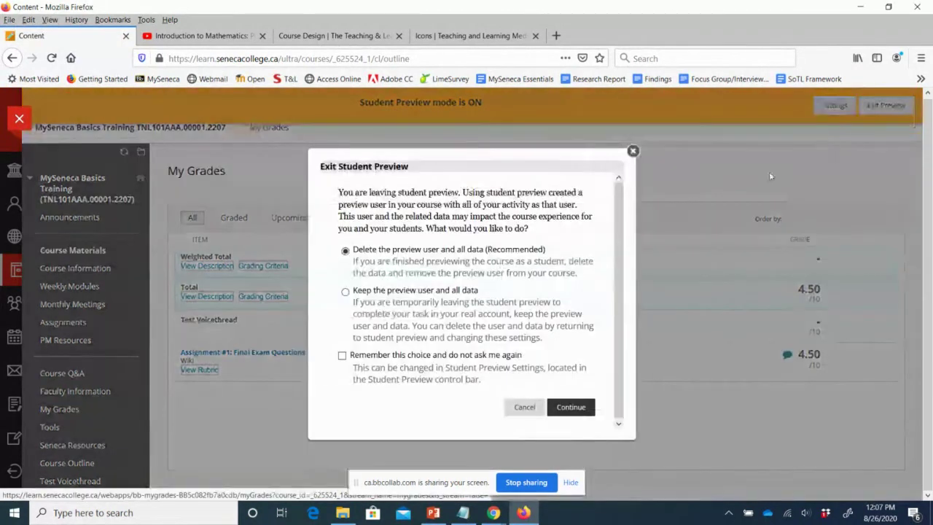
pyautogui.click(345, 291)
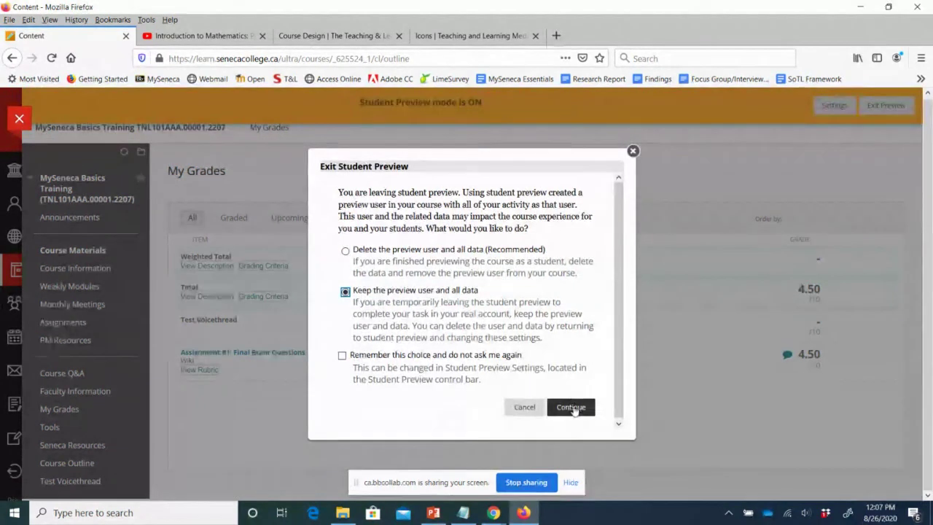
pyautogui.click(572, 407)
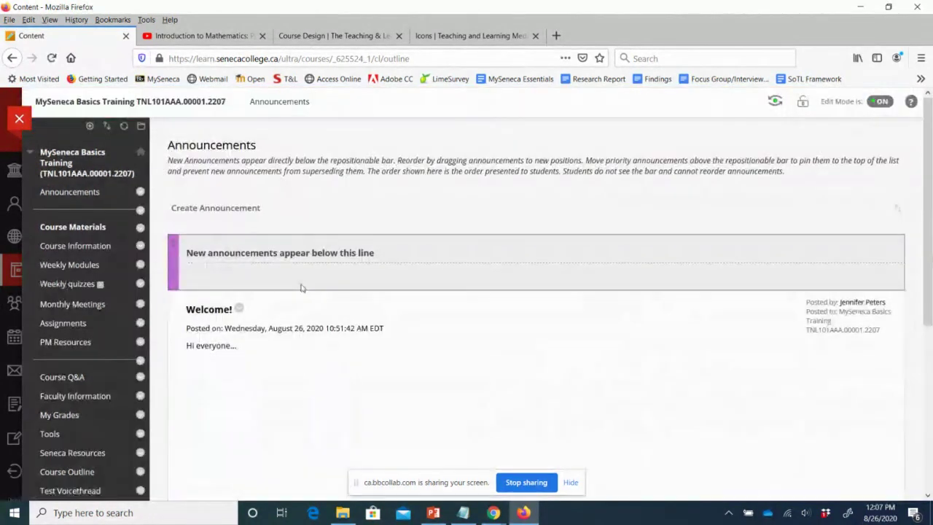
# - Open the Full Grade Center and view the preview user's grade details for Assignment #1: Final Exam Questions
pyautogui.scroll(-10, 299, 292)
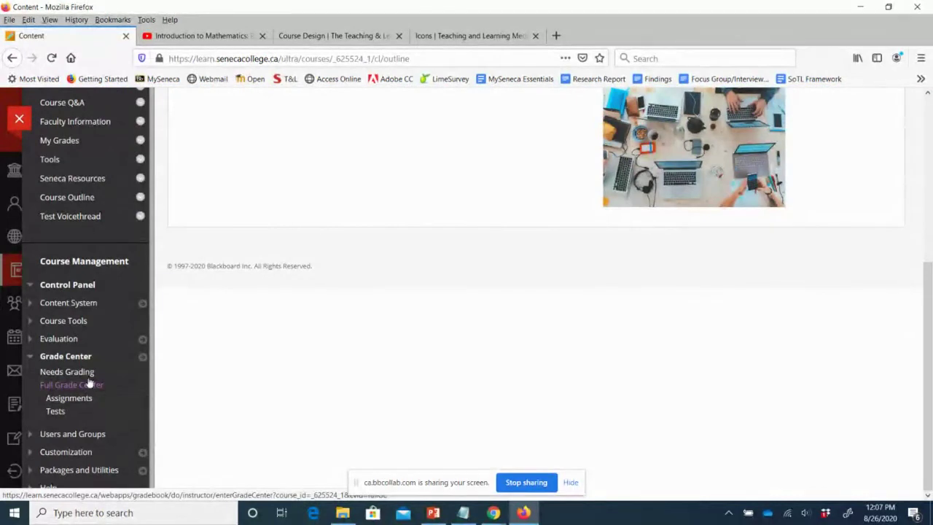
pyautogui.click(86, 386)
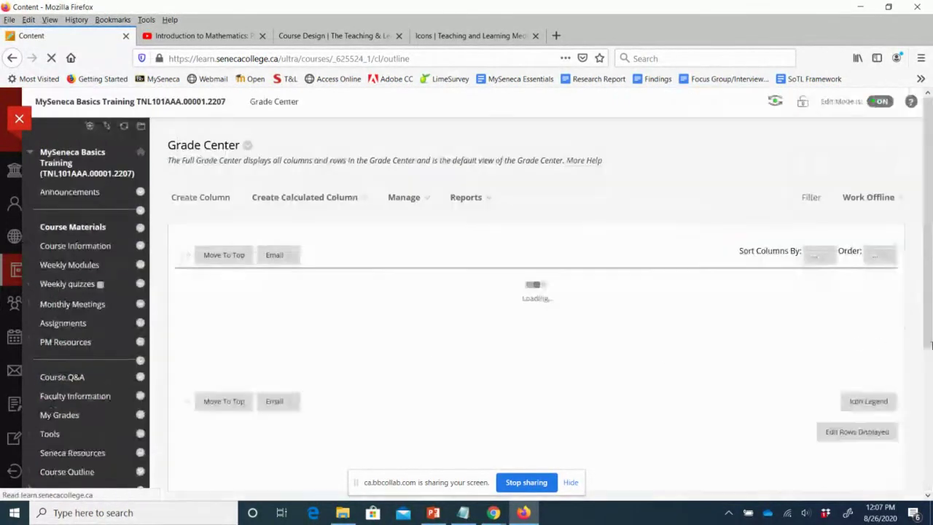
pyautogui.click(885, 334)
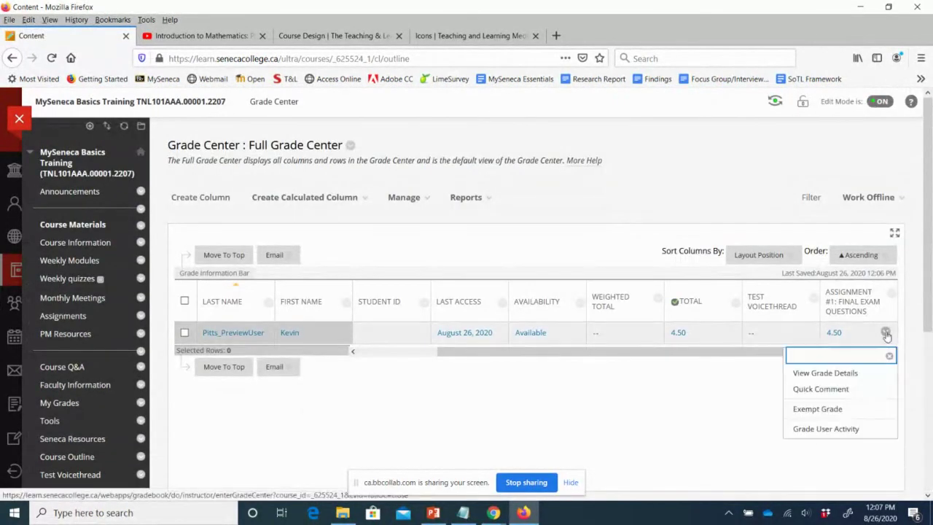
pyautogui.click(772, 372)
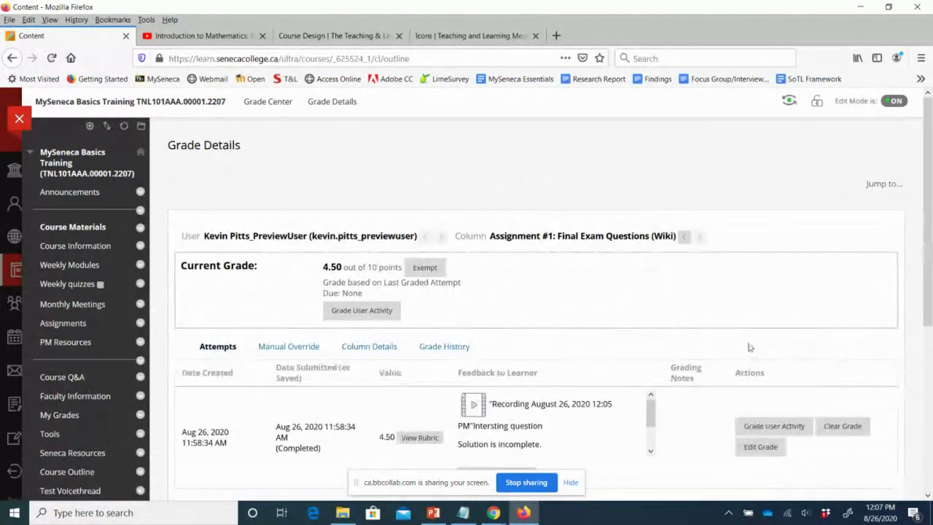
pyautogui.scroll(-3, 426, 372)
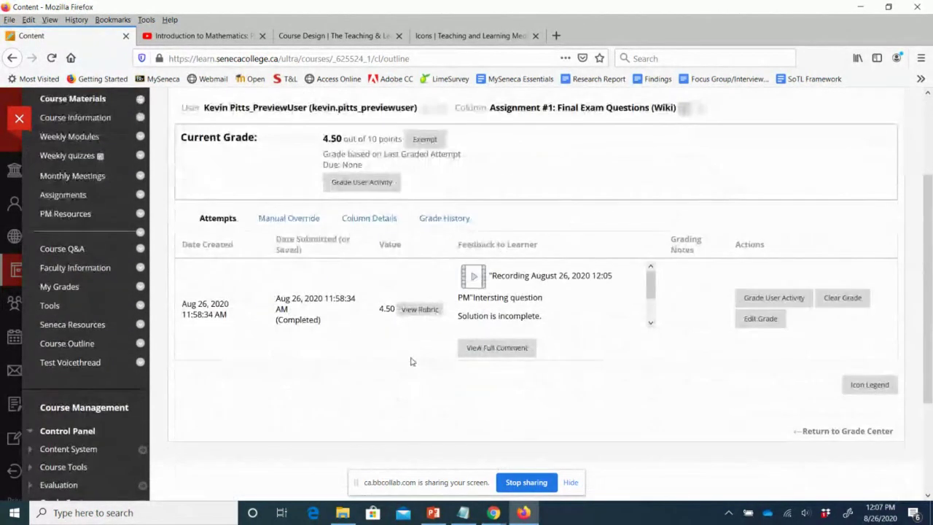
# - Open the preview user's wiki activity for grading from the recorded attempt, and stop sharing the screen
pyautogui.click(772, 299)
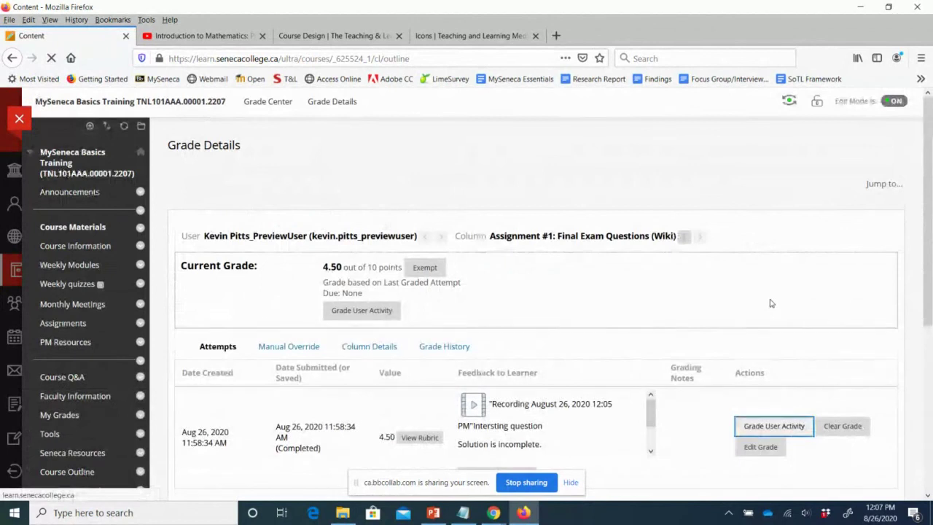
pyautogui.moveTo(927, 191); pyautogui.dragTo(927, 271)
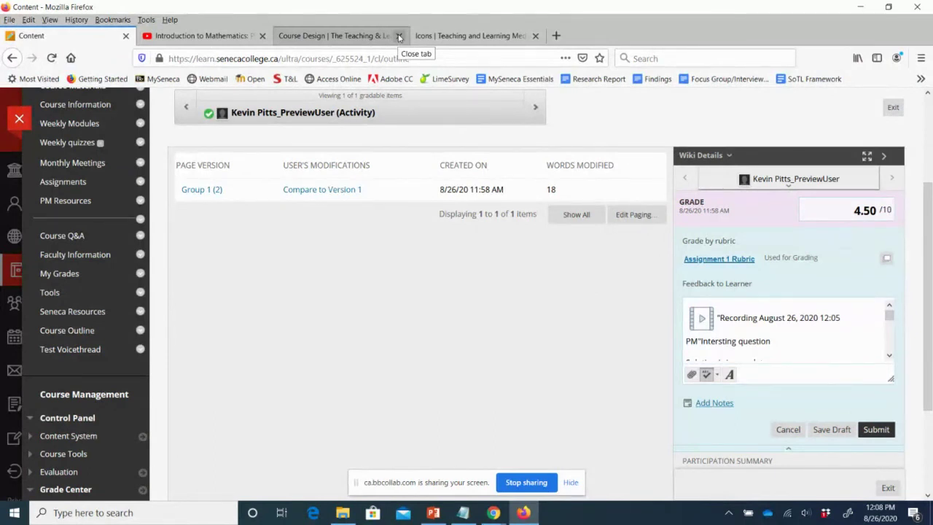
pyautogui.click(524, 482)
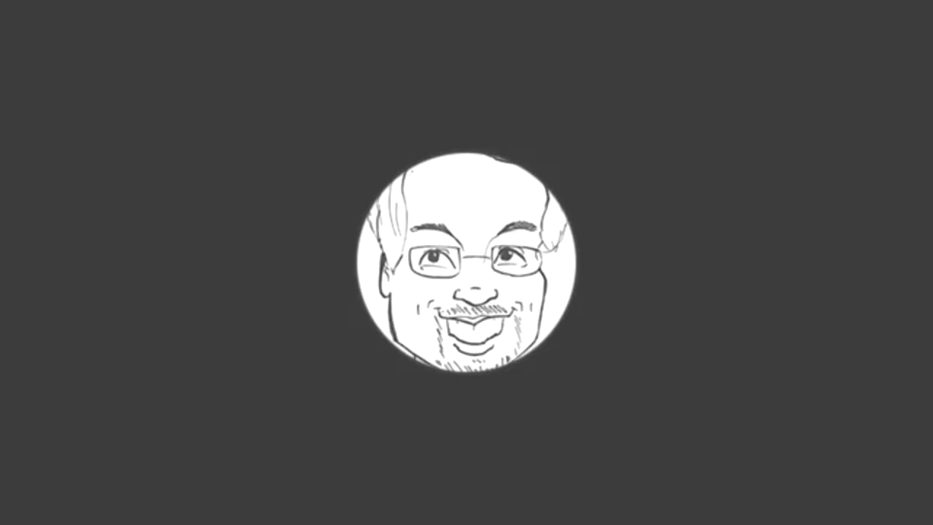